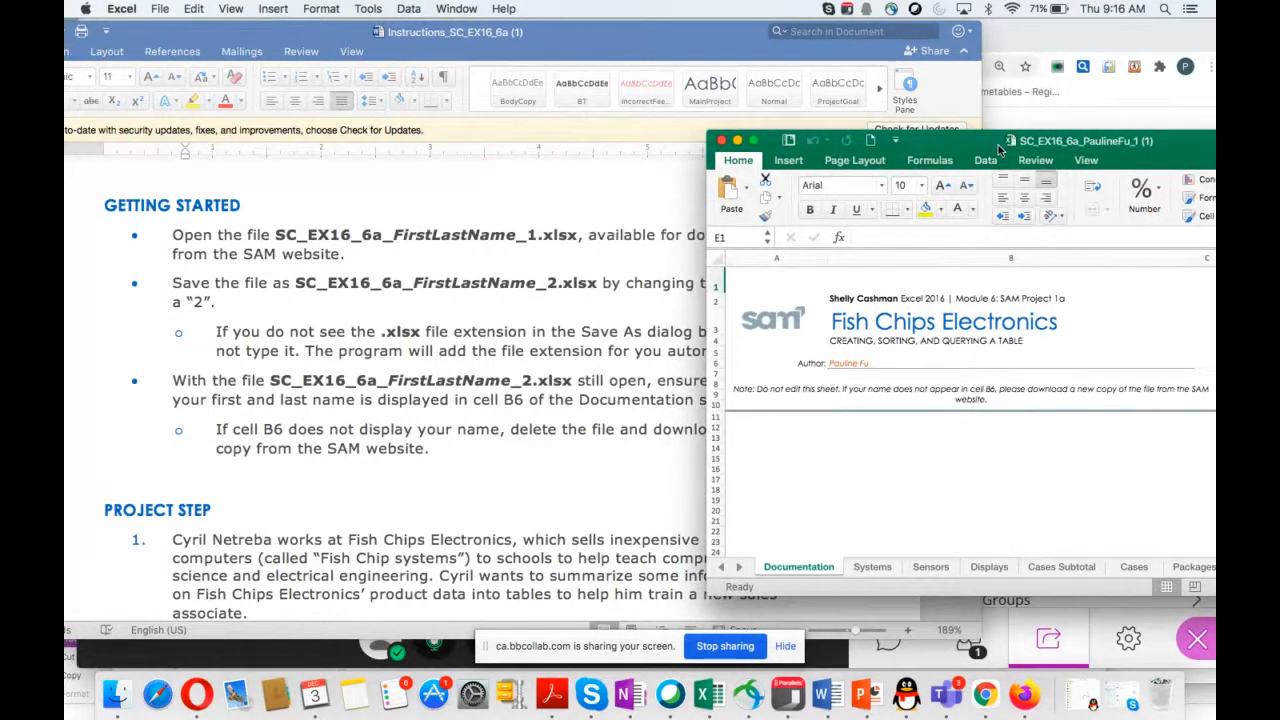
Start saving a copy of the workbook and browse the Documents folder for the MyFirst folder.
{"action": "left_click_drag", "start_coordinate": [998, 148], "coordinate": [995, 150]}
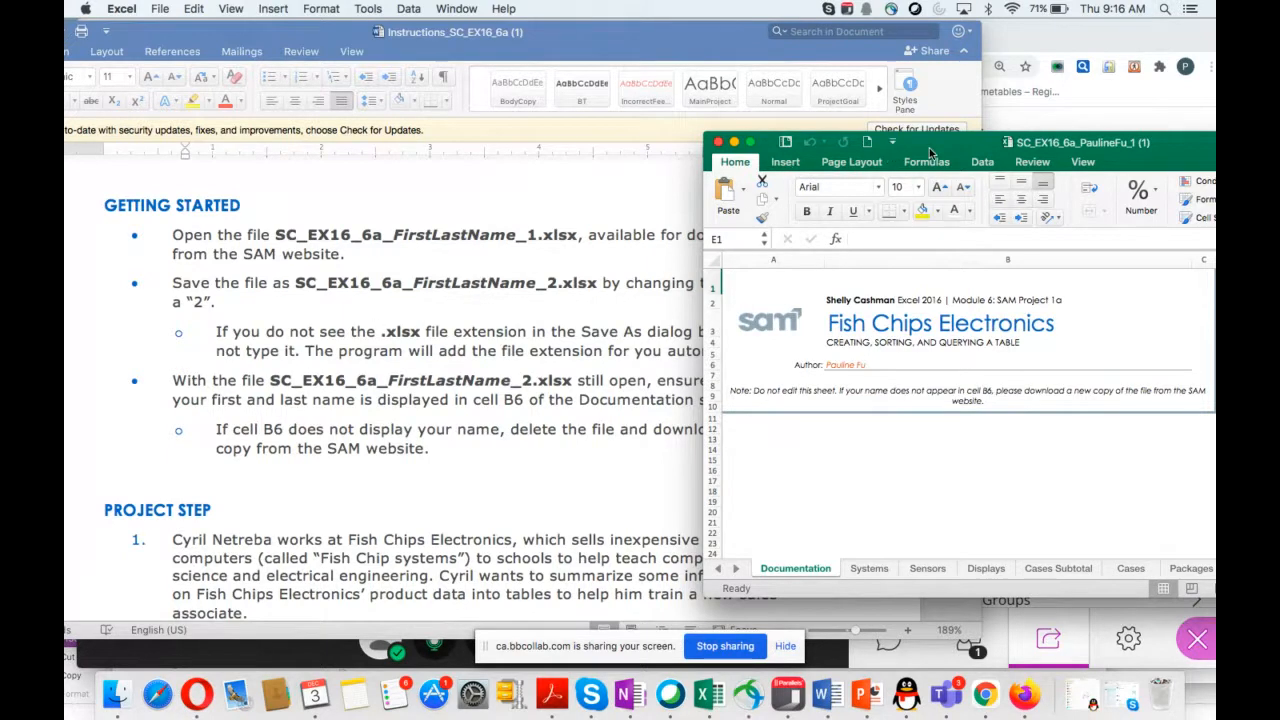
{"action": "left_click_drag", "start_coordinate": [929, 148], "coordinate": [917, 148]}
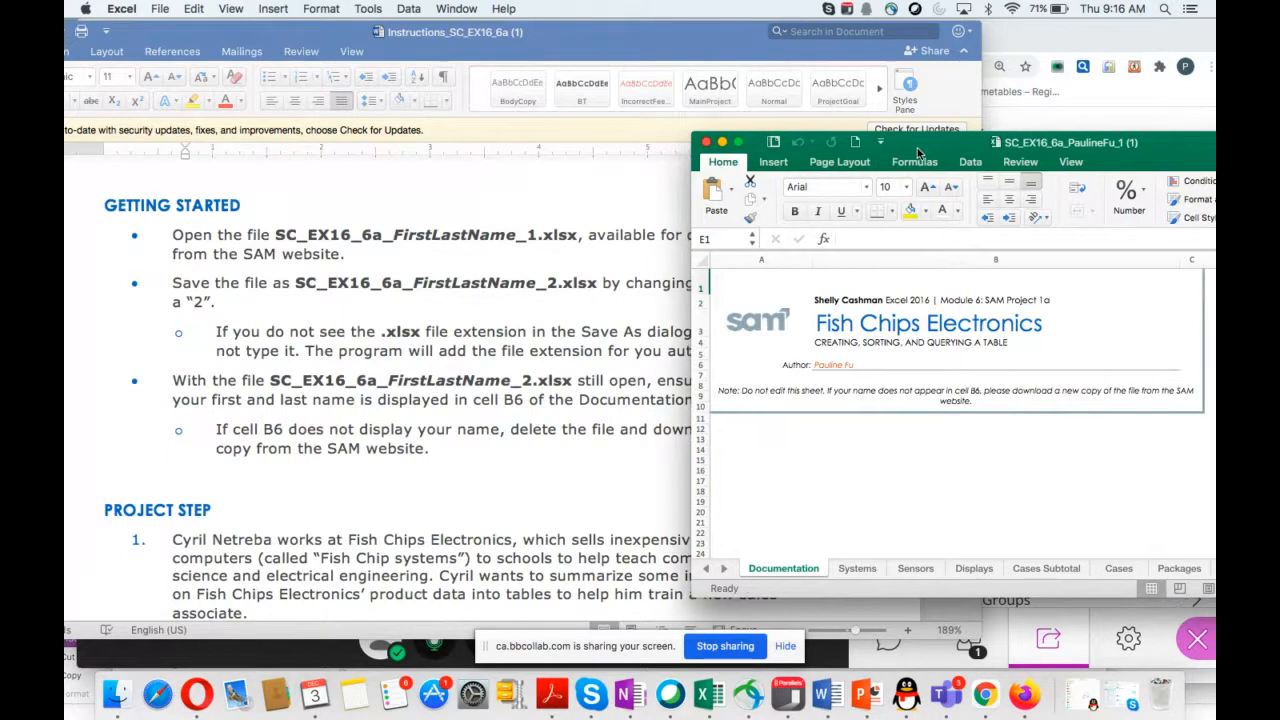
{"action": "left_click", "coordinate": [162, 10]}
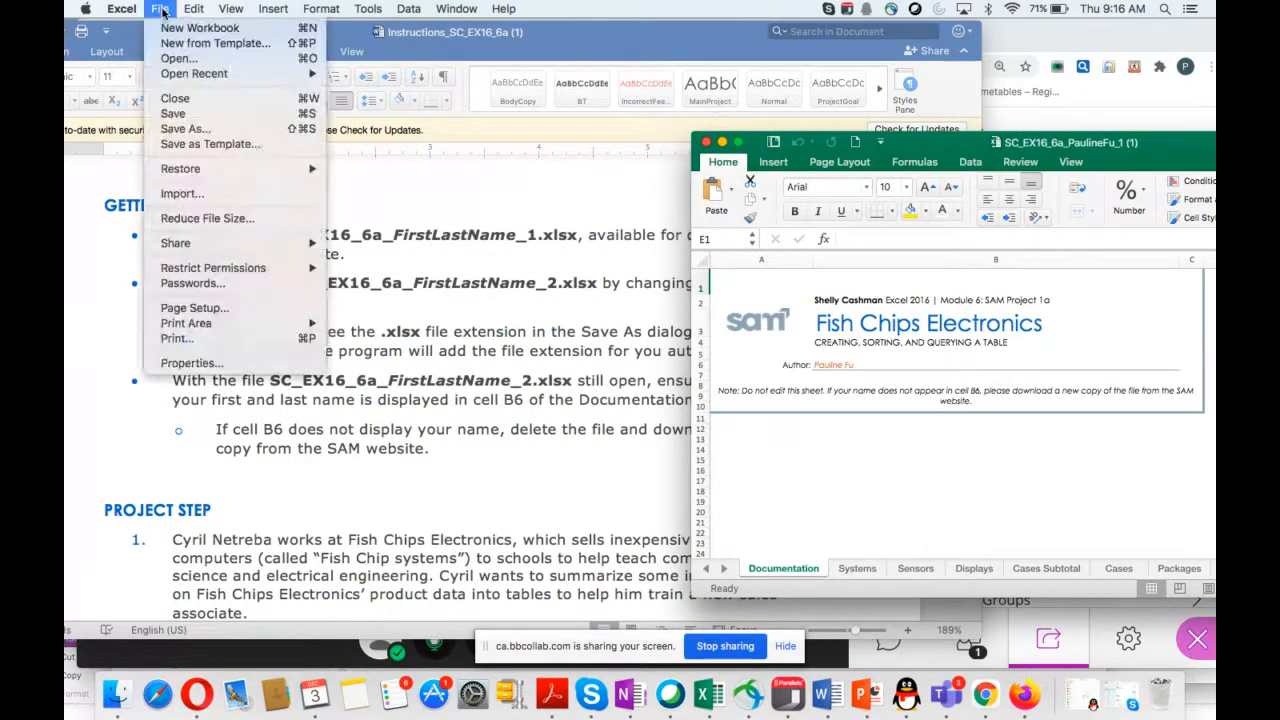
{"action": "left_click", "coordinate": [190, 130]}
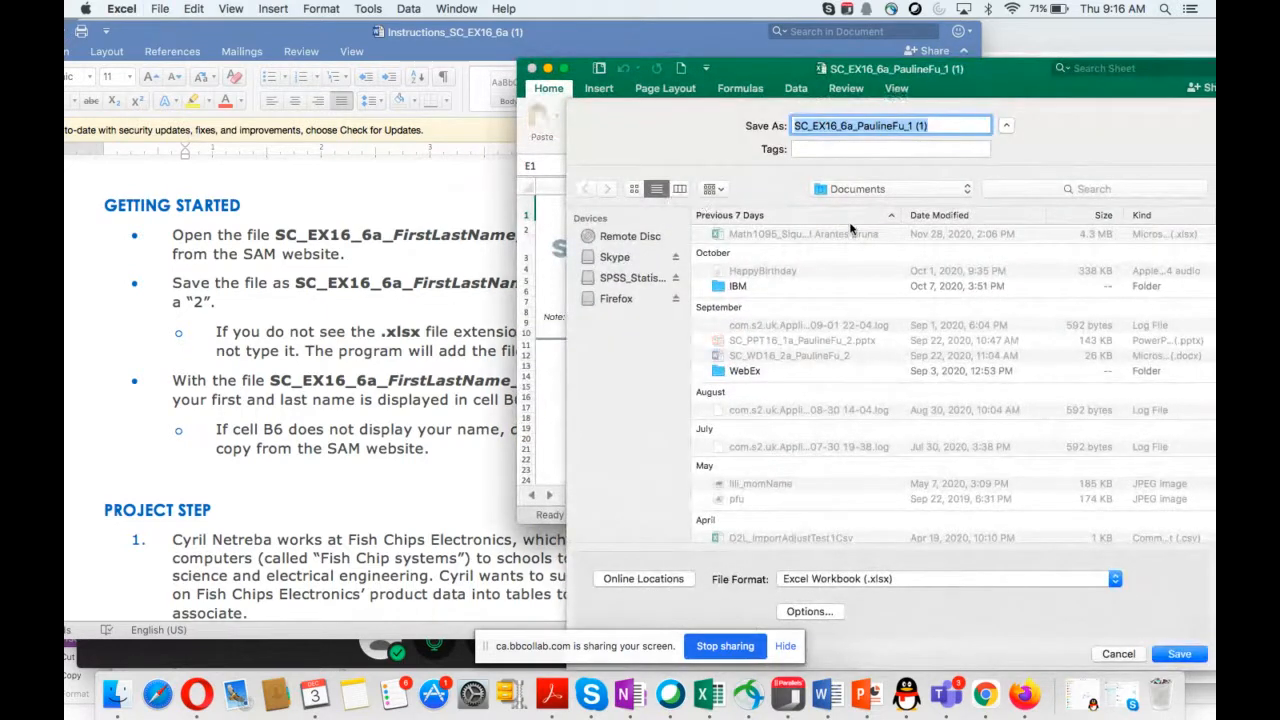
{"action": "left_click", "coordinate": [968, 190]}
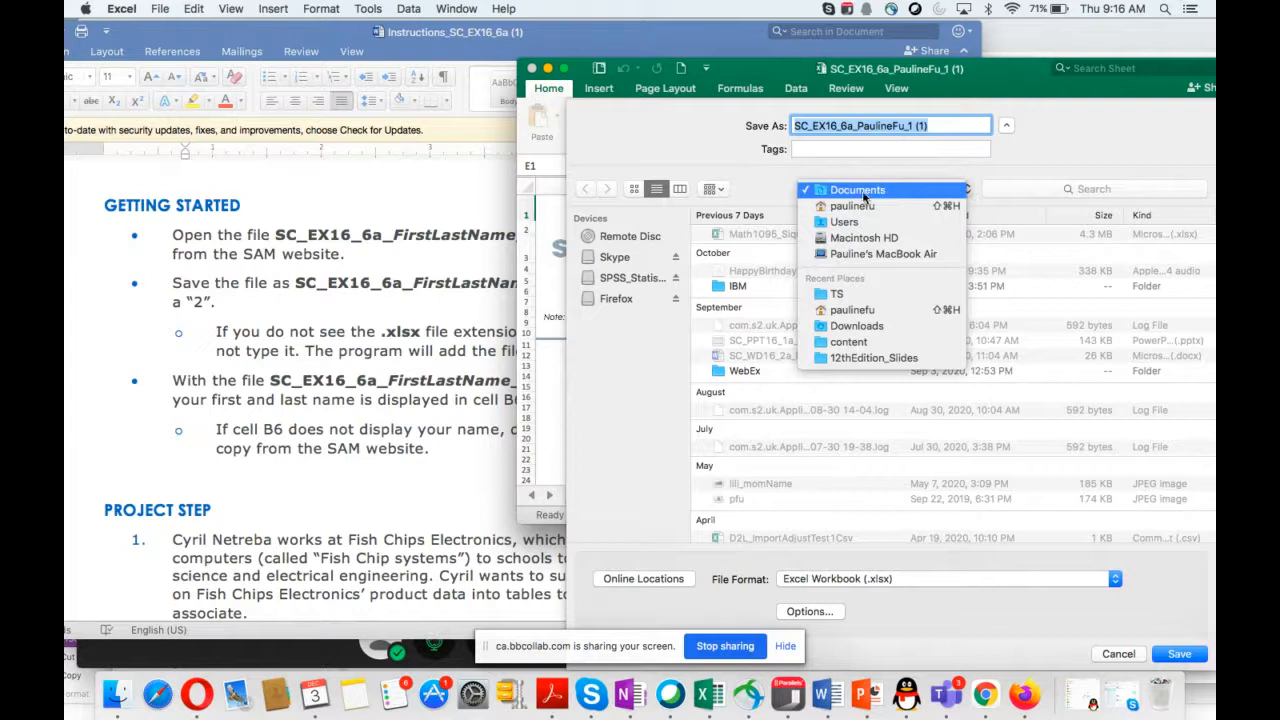
{"action": "left_click", "coordinate": [857, 190]}
{"action": "scroll", "coordinate": [819, 363], "scroll_direction": "down", "scroll_amount": 10}
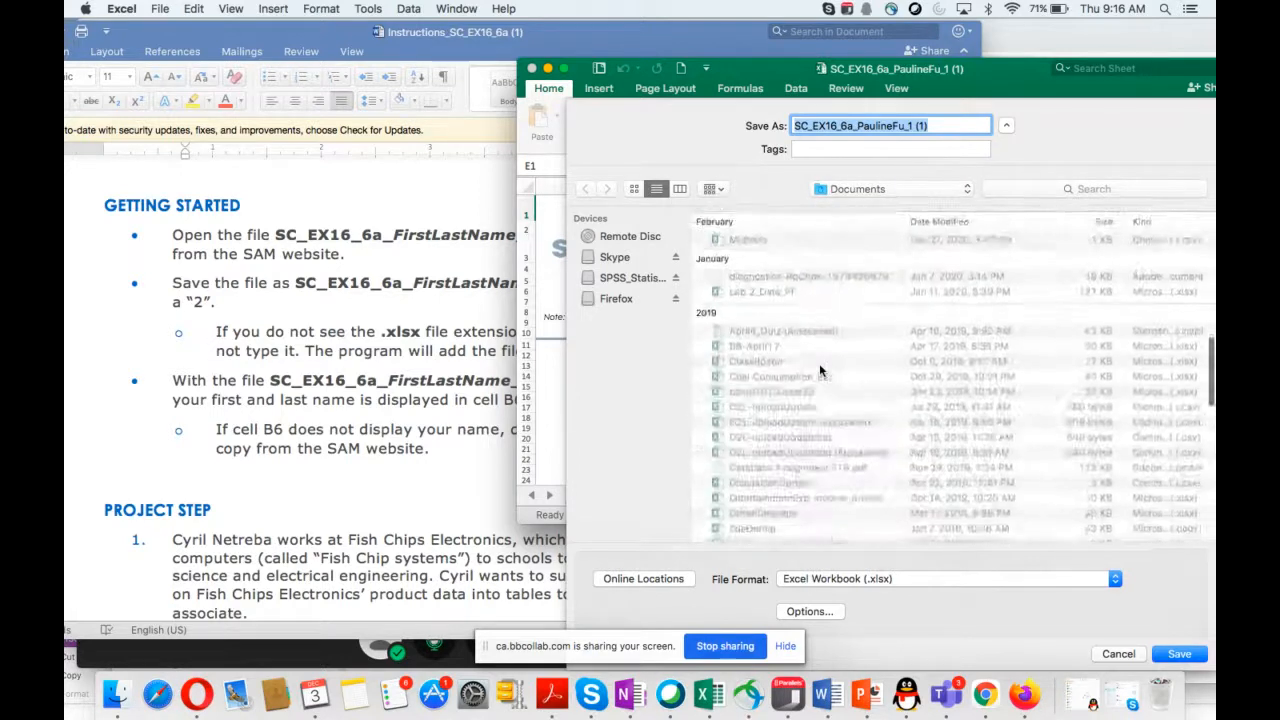
{"action": "scroll", "coordinate": [819, 370], "scroll_direction": "down", "scroll_amount": 10}
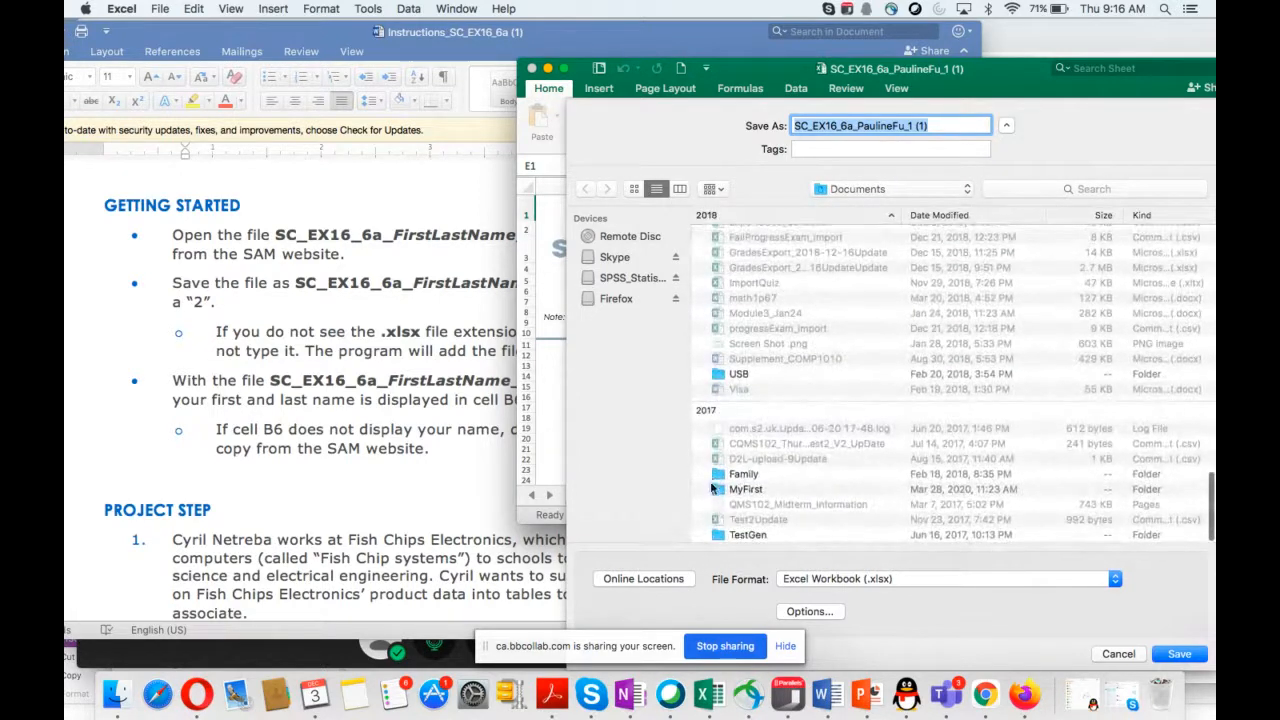
Save the workbook in MyFirst > GBC > F20 > comp1010 > MindTap, changing the file name's ending to _2.
{"action": "double_click", "coordinate": [721, 491]}
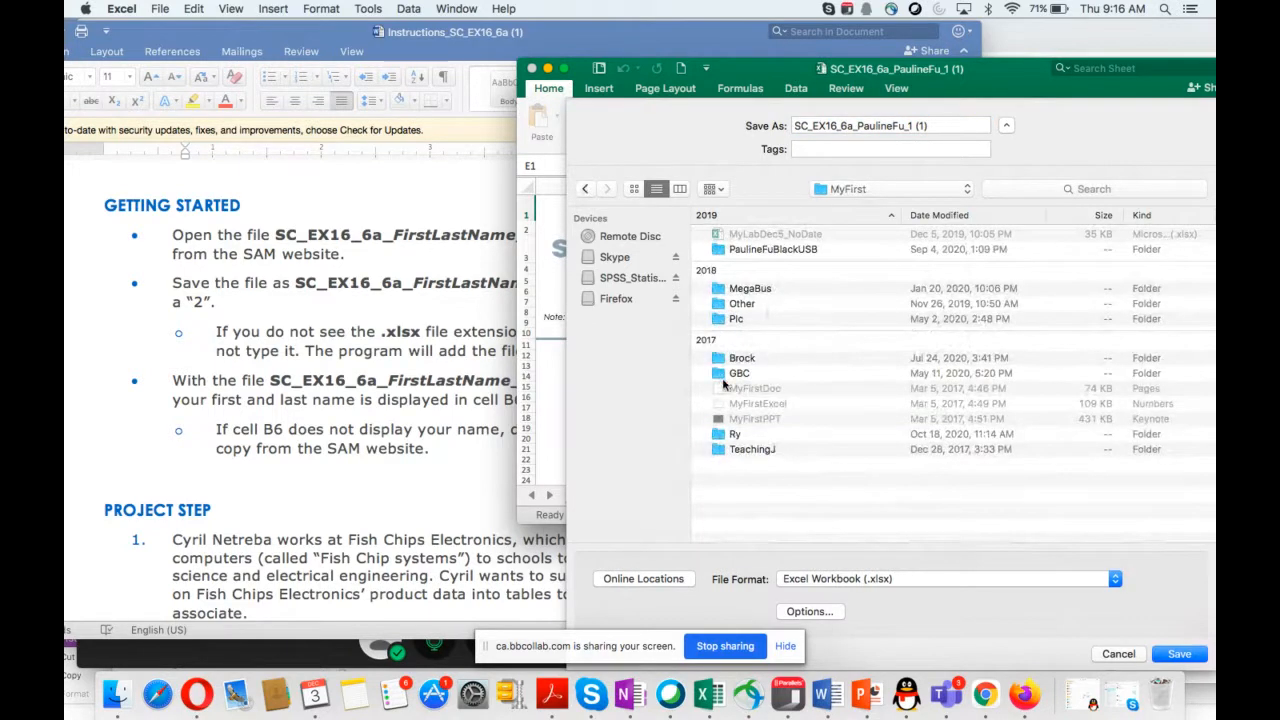
{"action": "double_click", "coordinate": [723, 375]}
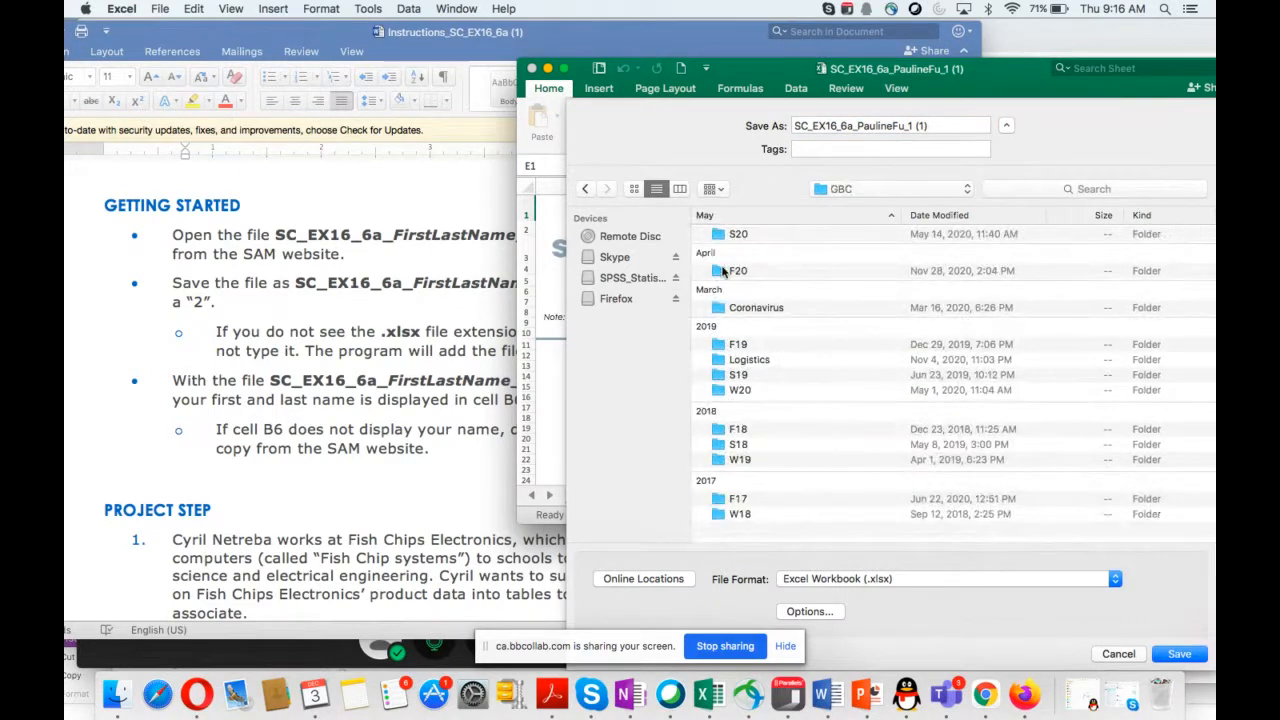
{"action": "double_click", "coordinate": [723, 270]}
{"action": "double_click", "coordinate": [722, 272]}
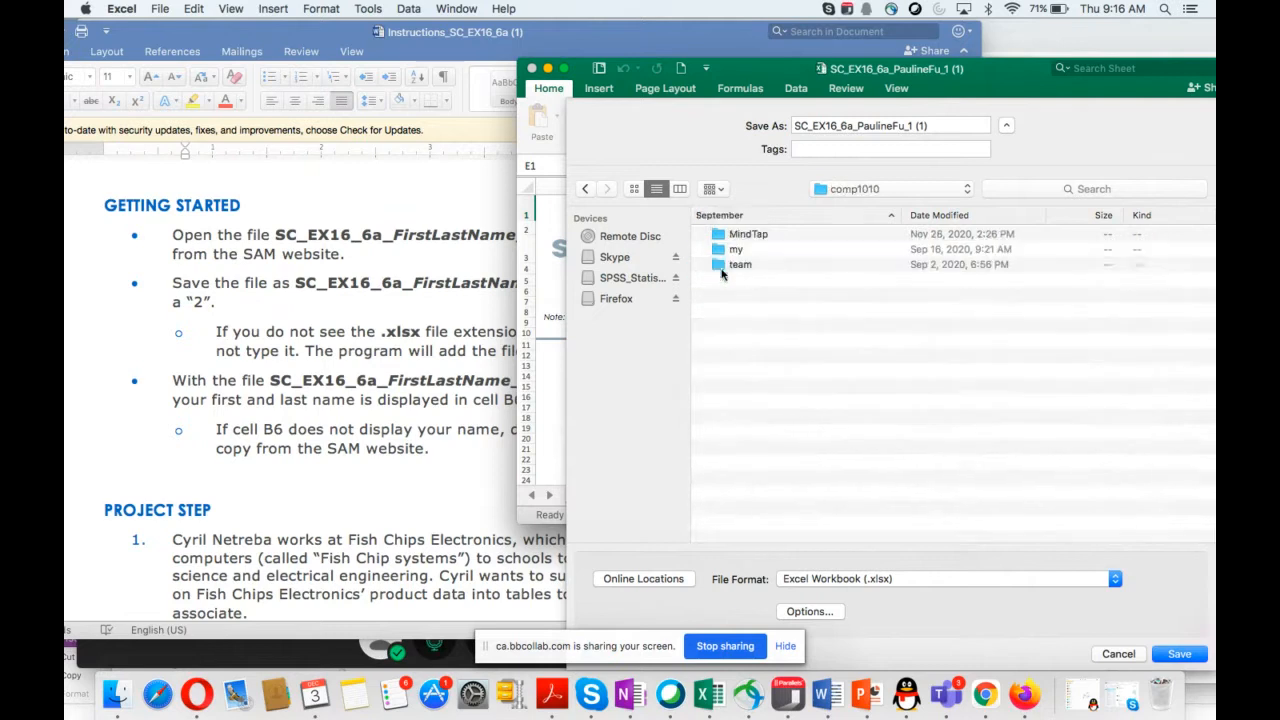
{"action": "double_click", "coordinate": [726, 236]}
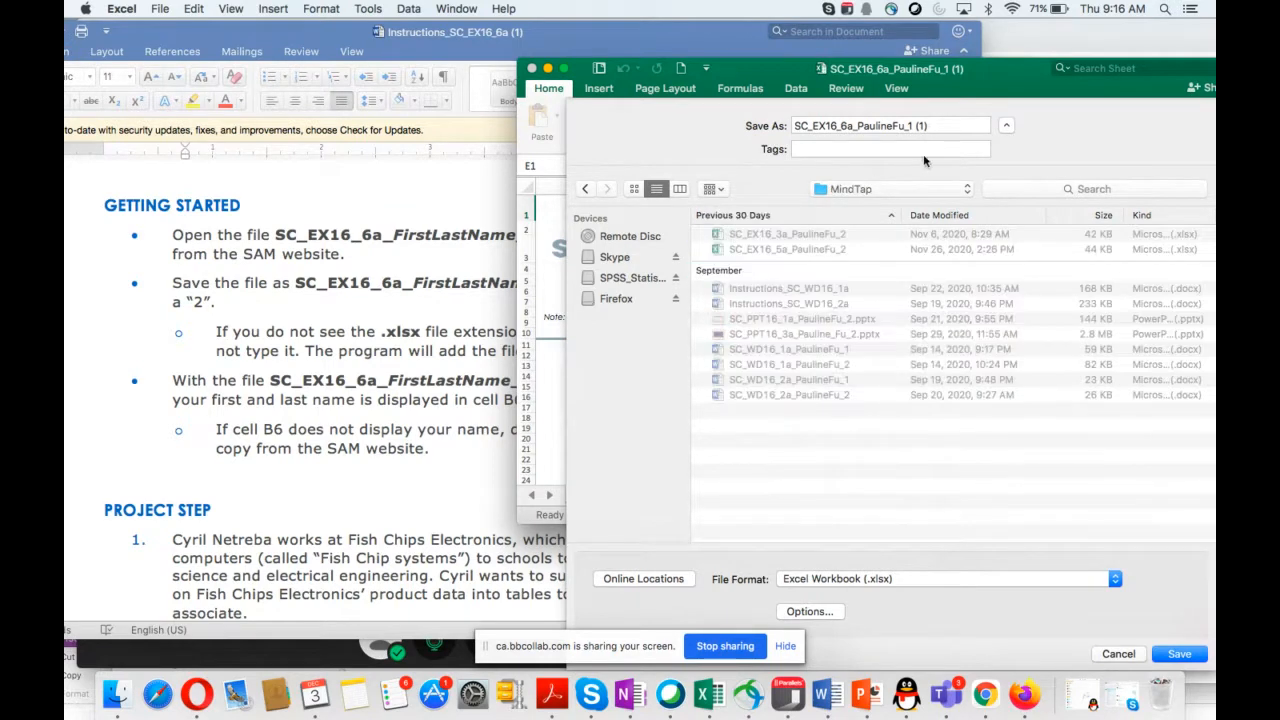
{"action": "left_click", "coordinate": [934, 125]}
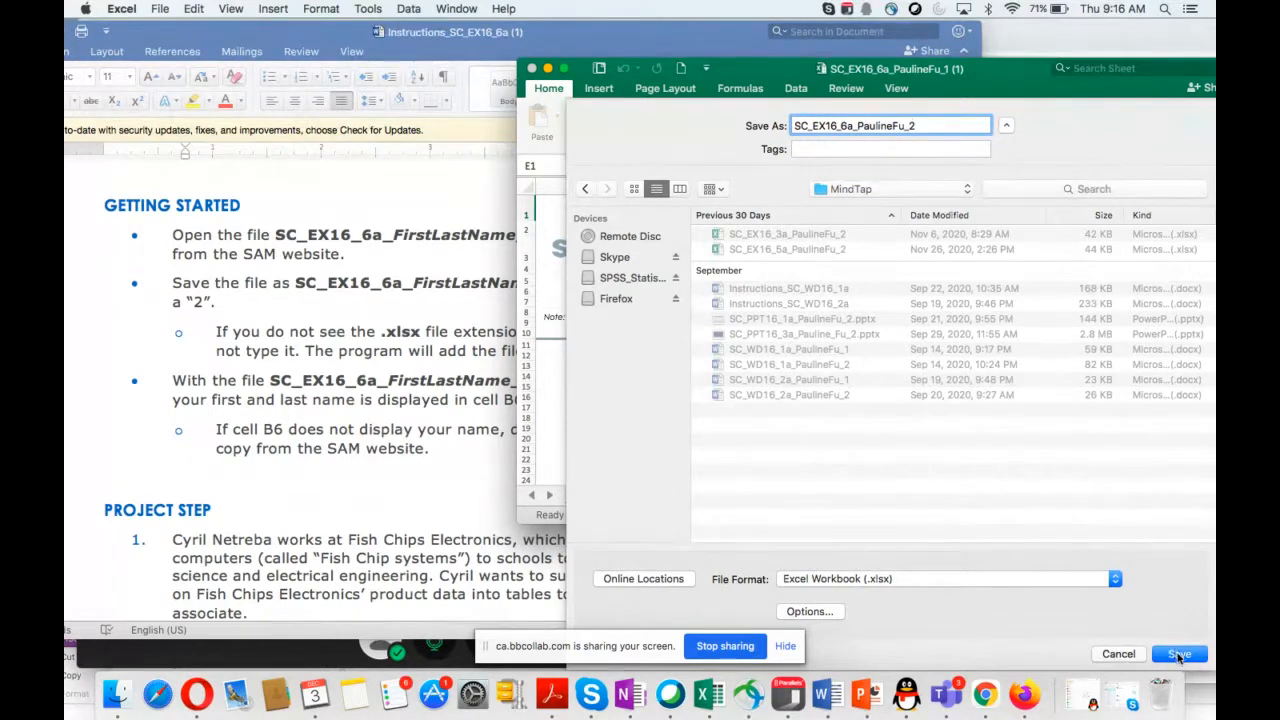
{"action": "left_click", "coordinate": [1179, 654]}
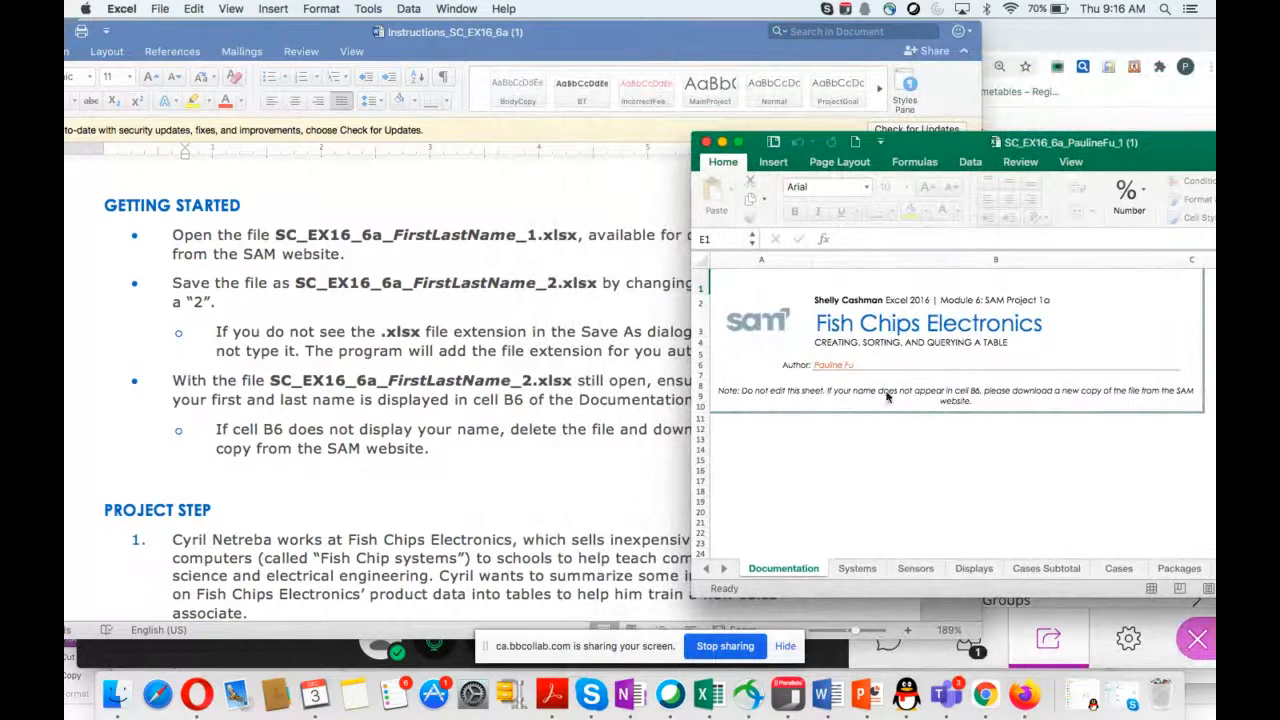
Check the author's name in cell B6 of the Documentation sheet.
{"action": "left_click", "coordinate": [843, 366]}
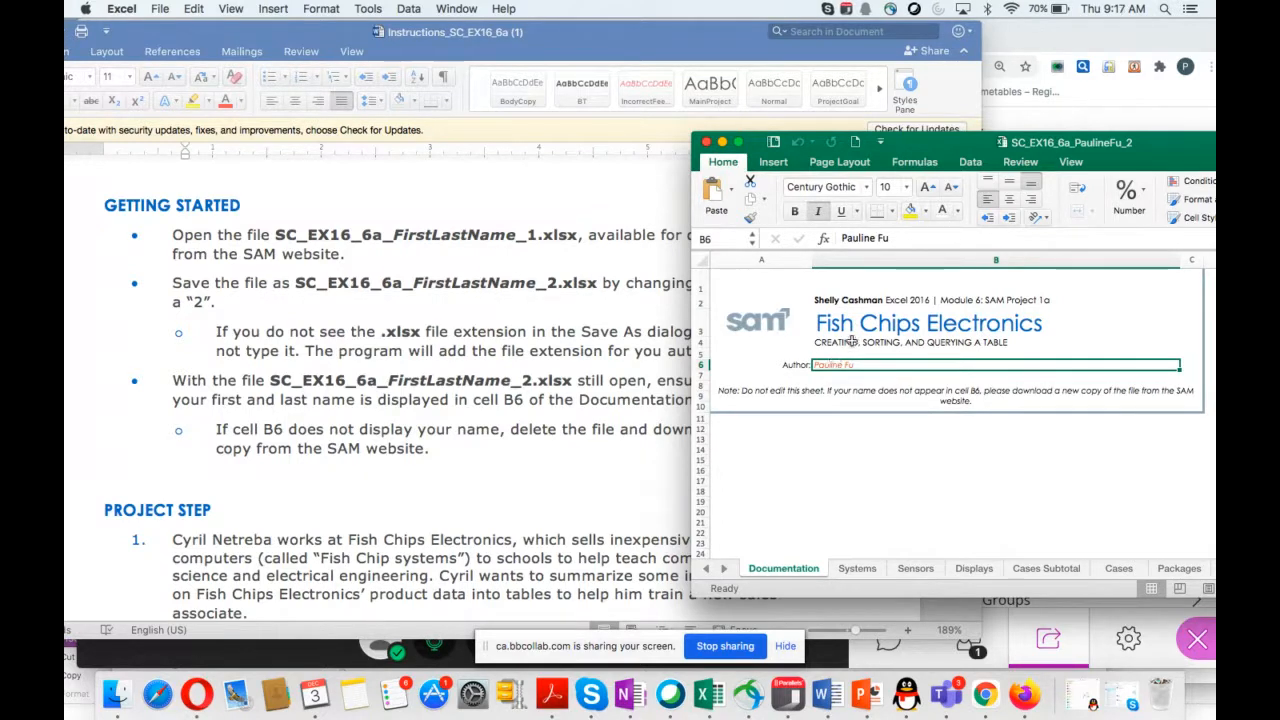
Switch to Chrome to check the Bb Collaborate session menu for the recording status, and return to the Excel workbook.
{"action": "left_click", "coordinate": [1074, 40]}
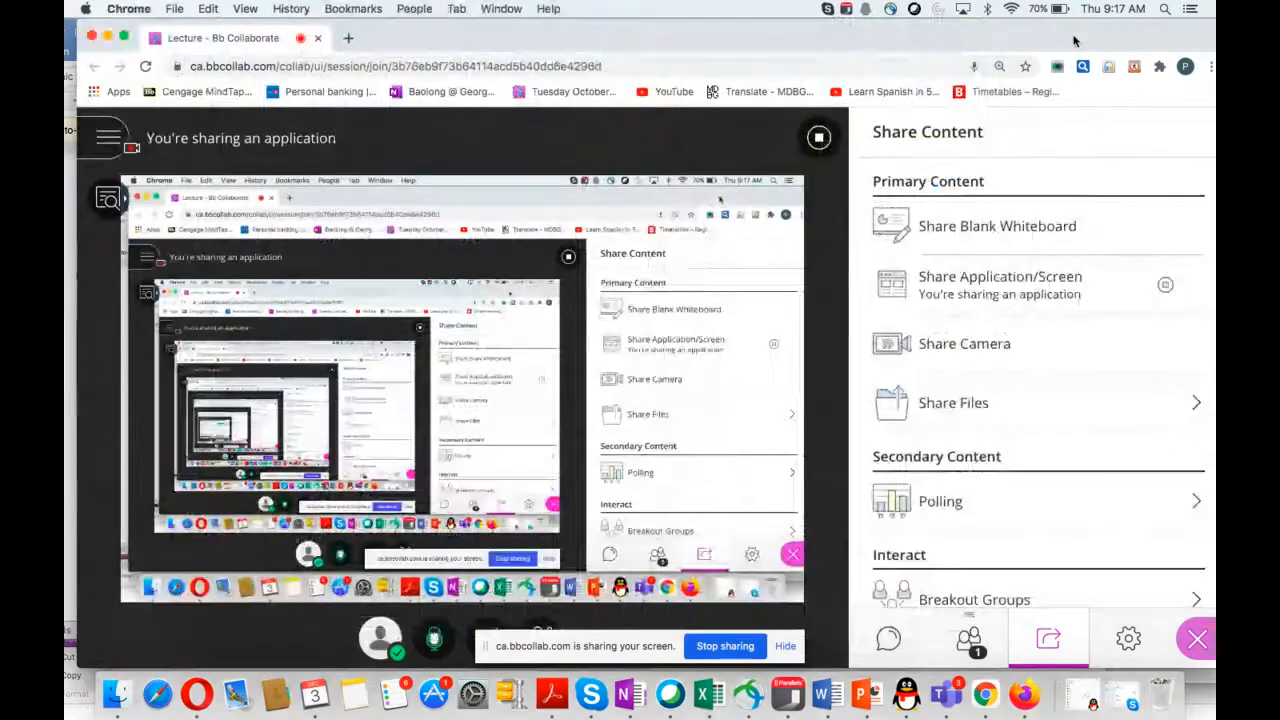
{"action": "left_click", "coordinate": [104, 146]}
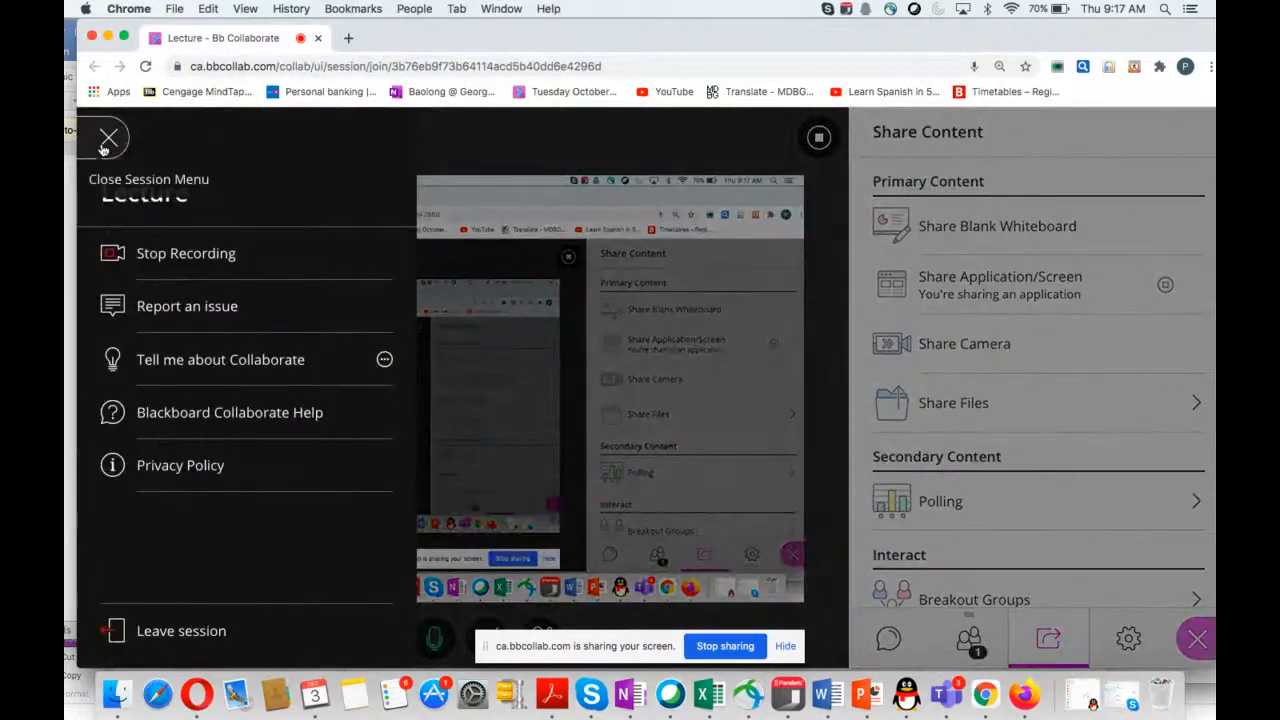
{"action": "left_click", "coordinate": [70, 205]}
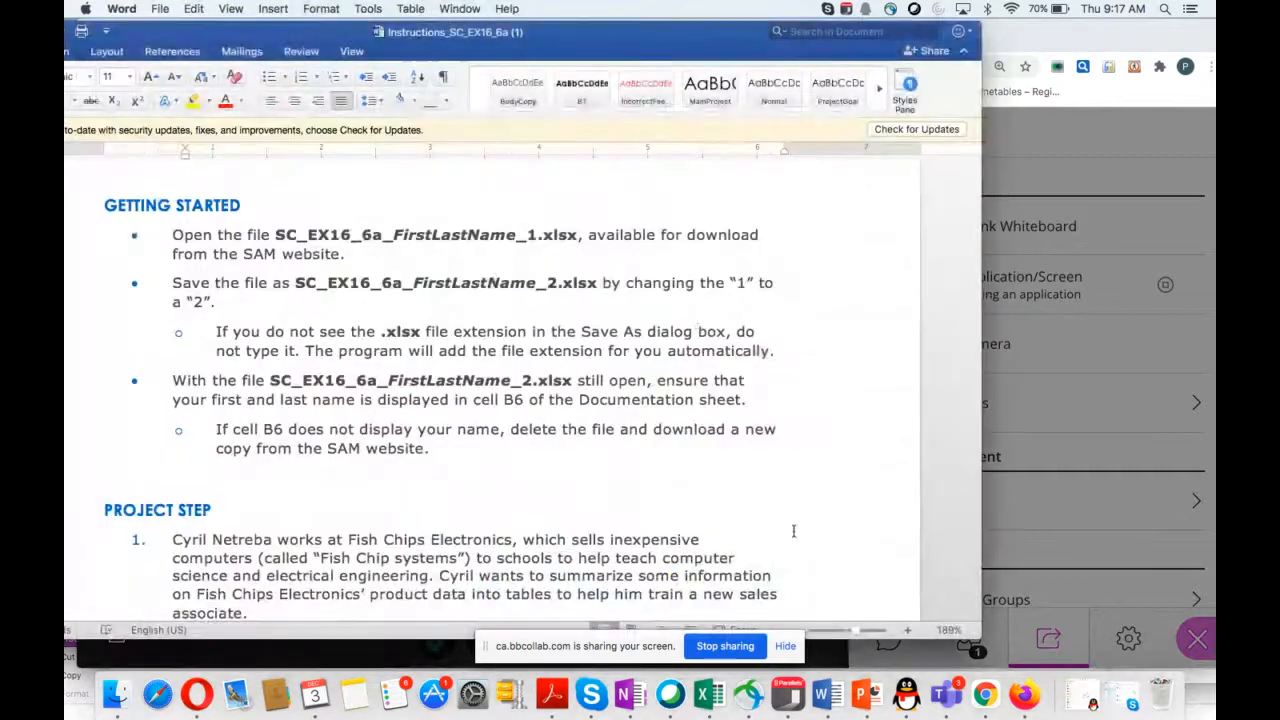
{"action": "left_click", "coordinate": [709, 694]}
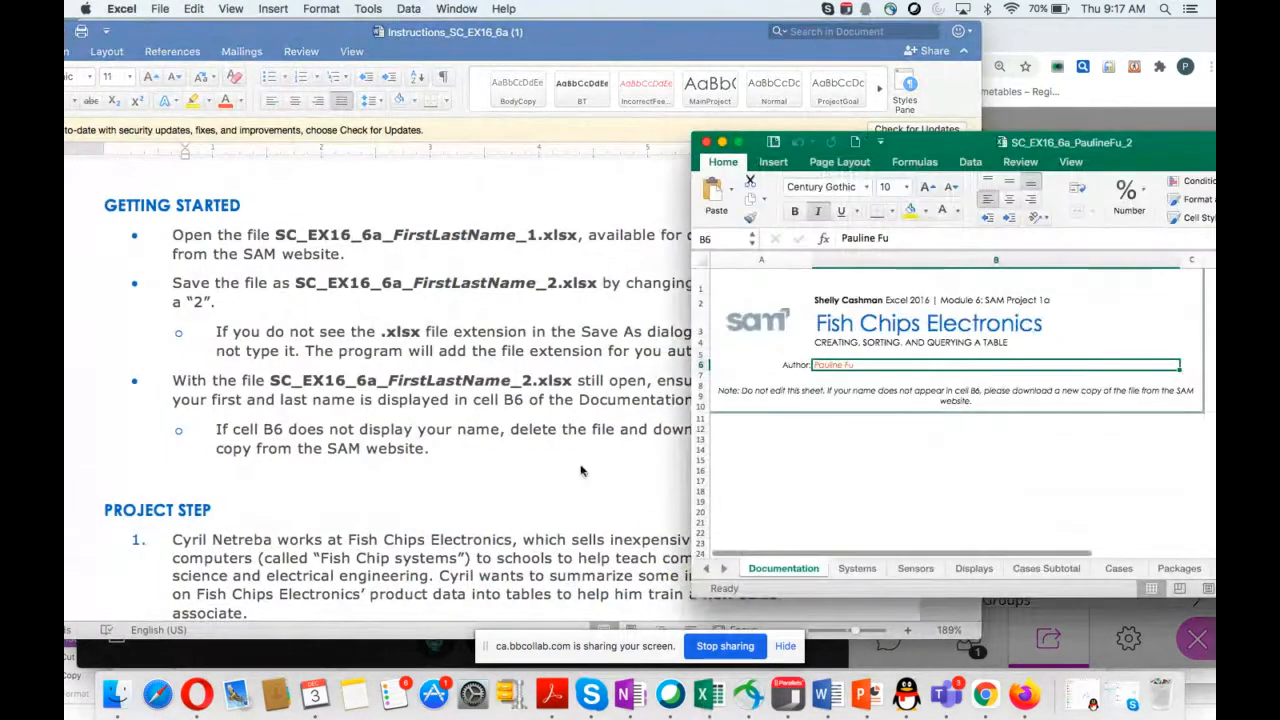
Read project step 1 in the instructions and select the range A1:H9 on the Systems worksheet.
{"action": "scroll", "coordinate": [581, 471], "scroll_direction": "down", "scroll_amount": 8}
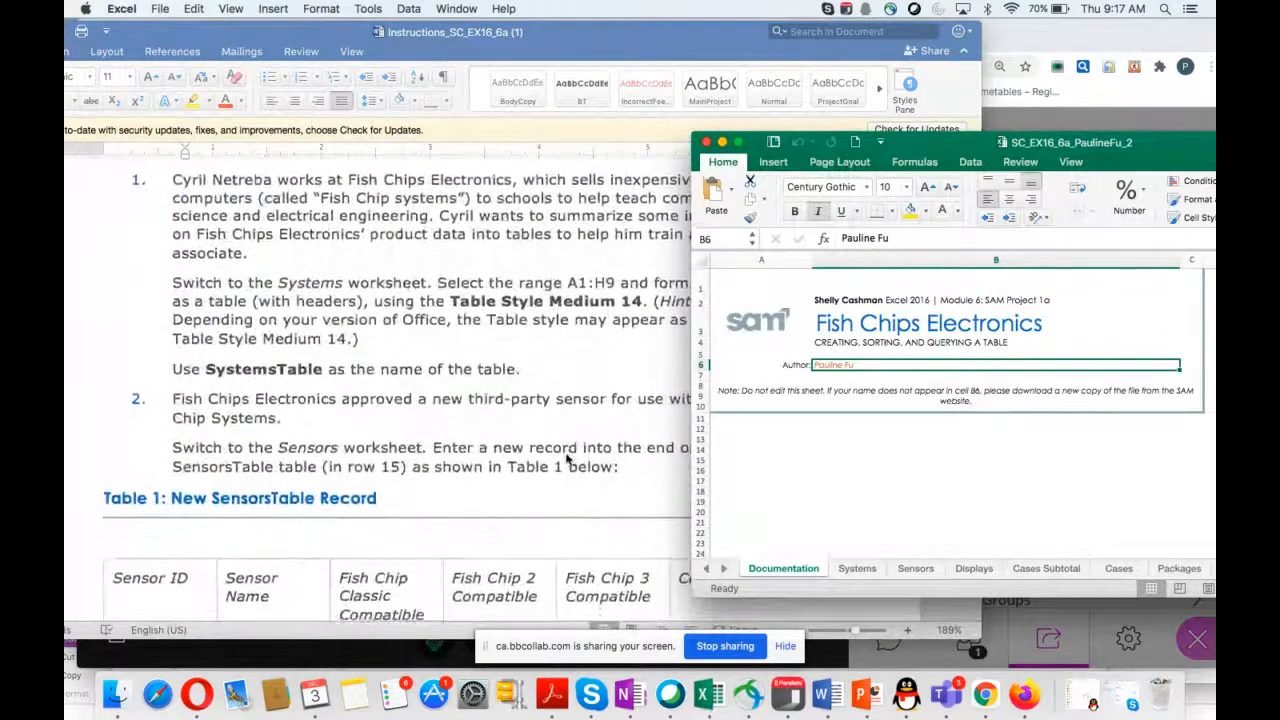
{"action": "scroll", "coordinate": [567, 460], "scroll_direction": "up", "scroll_amount": 1}
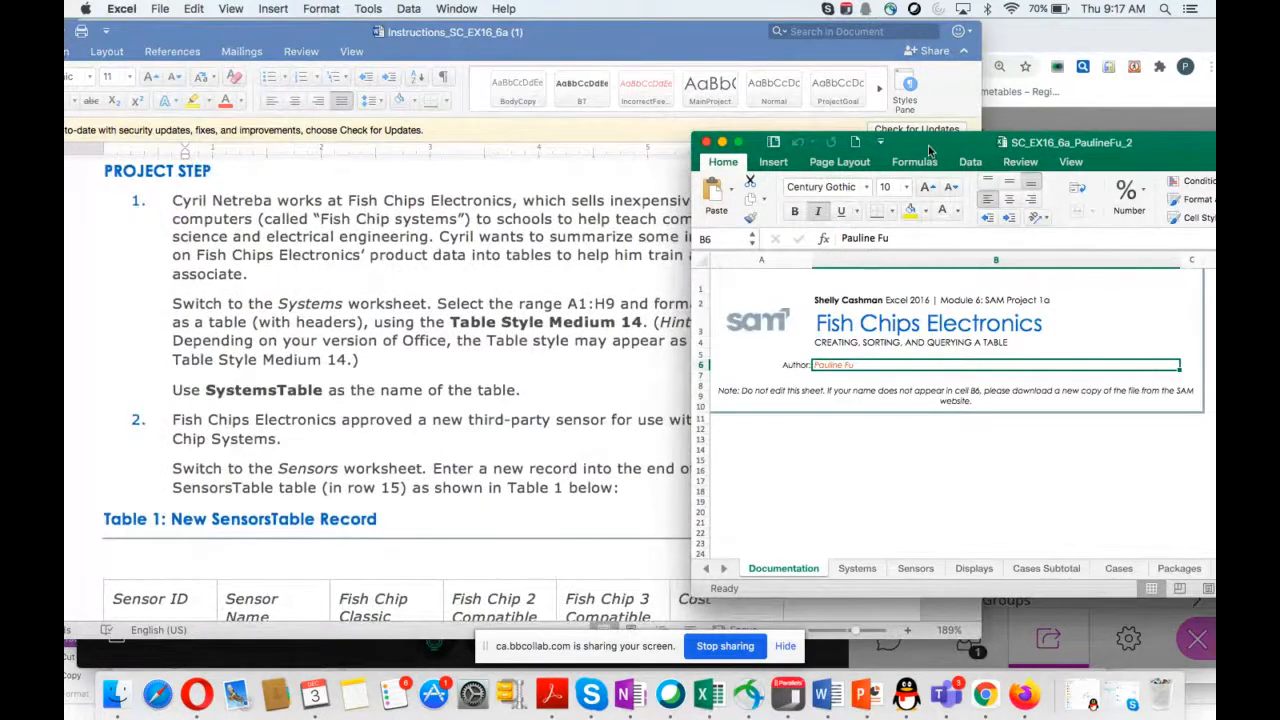
{"action": "left_click_drag", "start_coordinate": [929, 150], "coordinate": [1015, 156]}
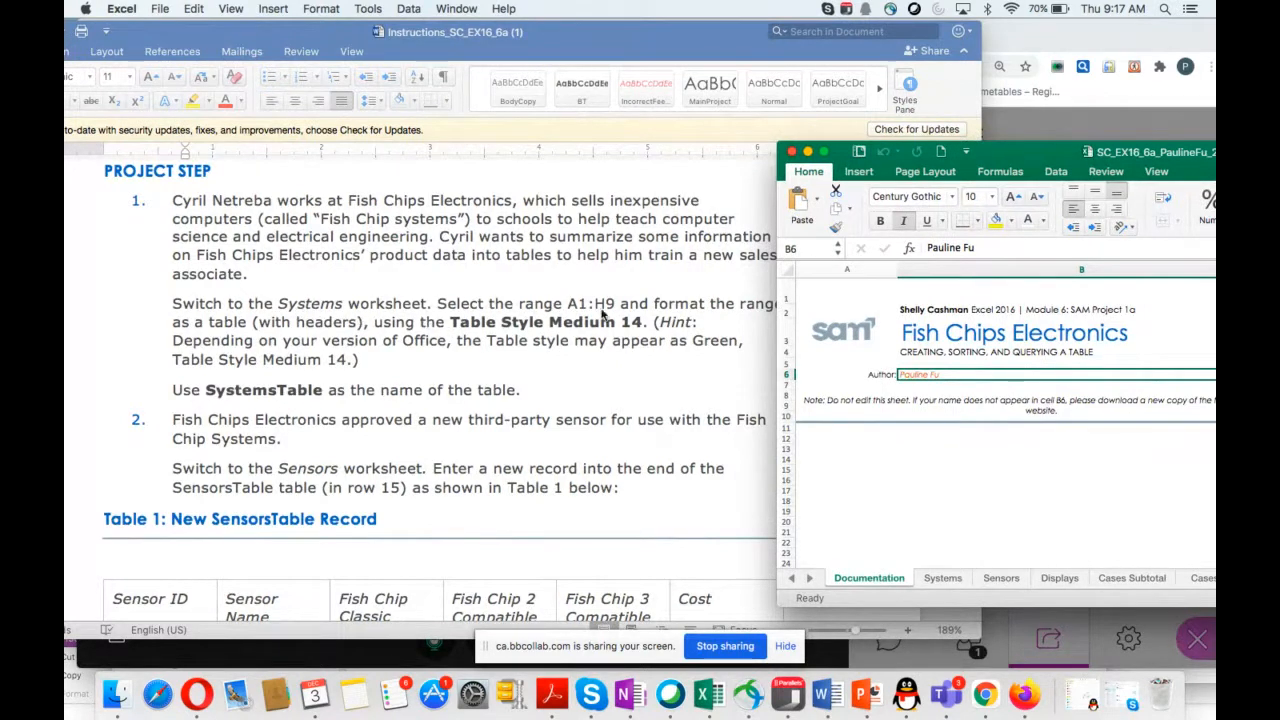
{"action": "left_click", "coordinate": [942, 578]}
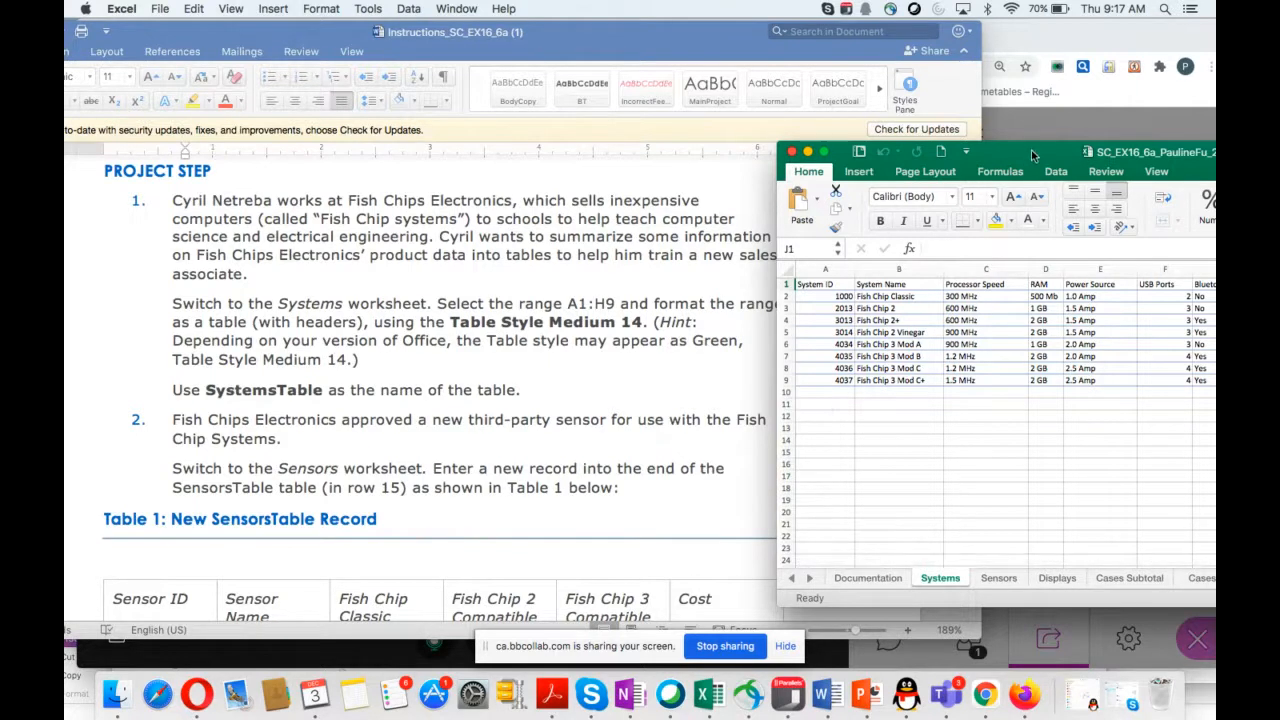
{"action": "left_click_drag", "start_coordinate": [1031, 150], "coordinate": [946, 150]}
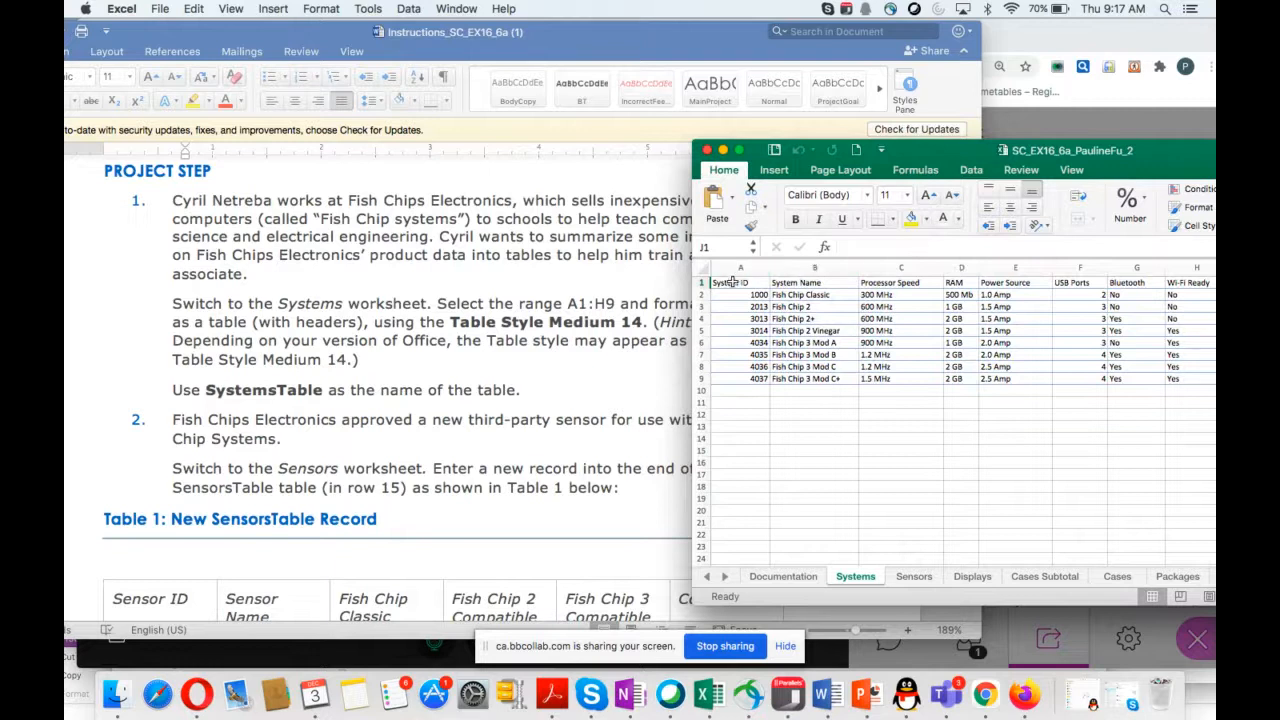
{"action": "left_click_drag", "start_coordinate": [727, 283], "coordinate": [1183, 376]}
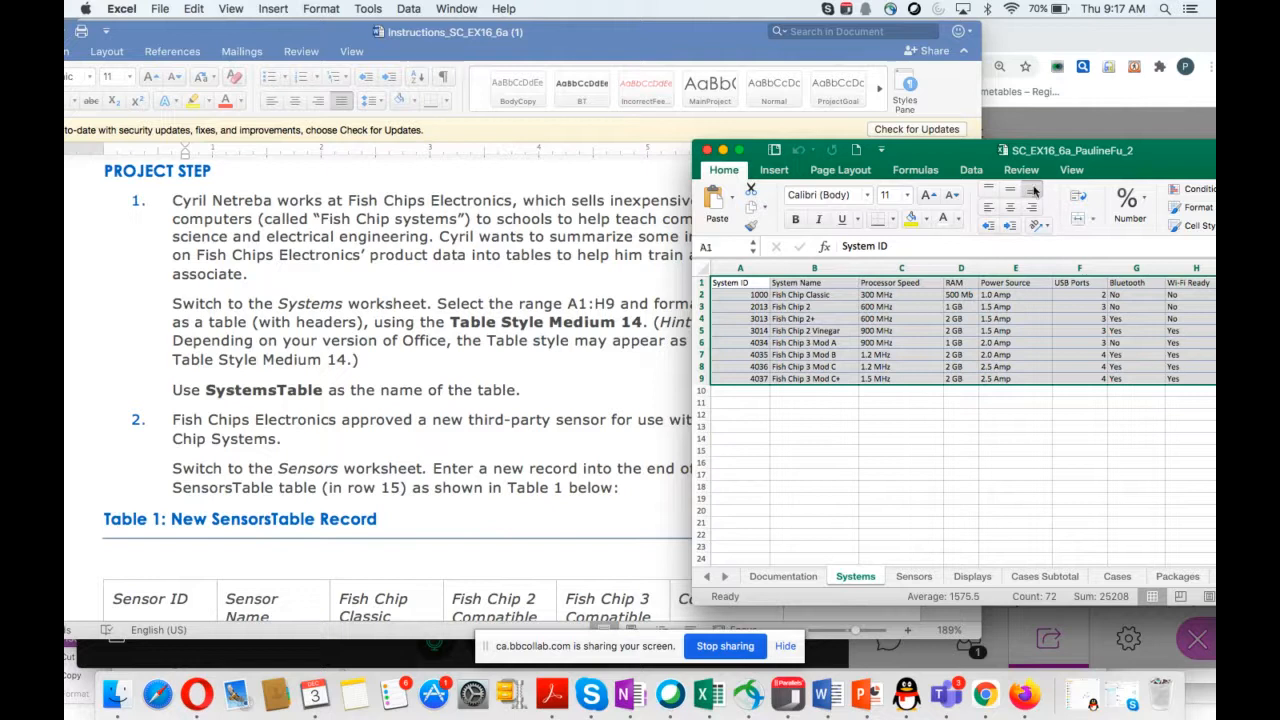
{"action": "left_click_drag", "start_coordinate": [946, 157], "coordinate": [830, 122]}
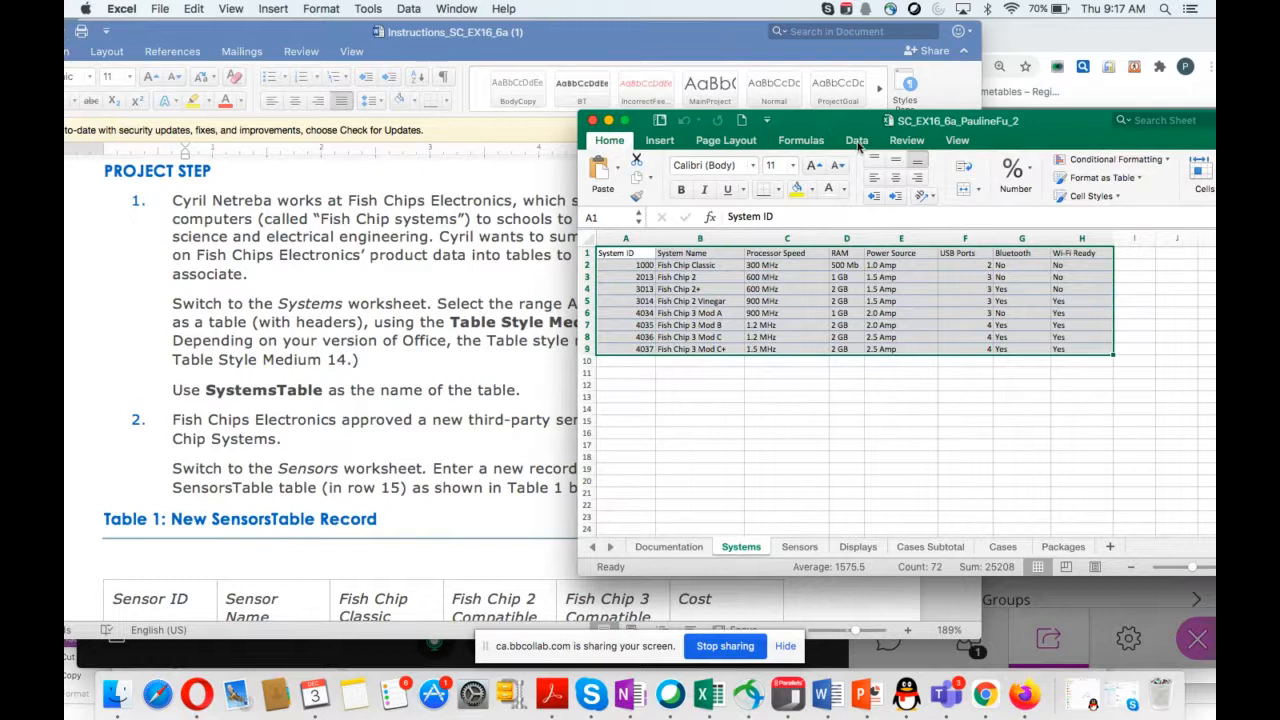
{"action": "left_click", "coordinate": [857, 142]}
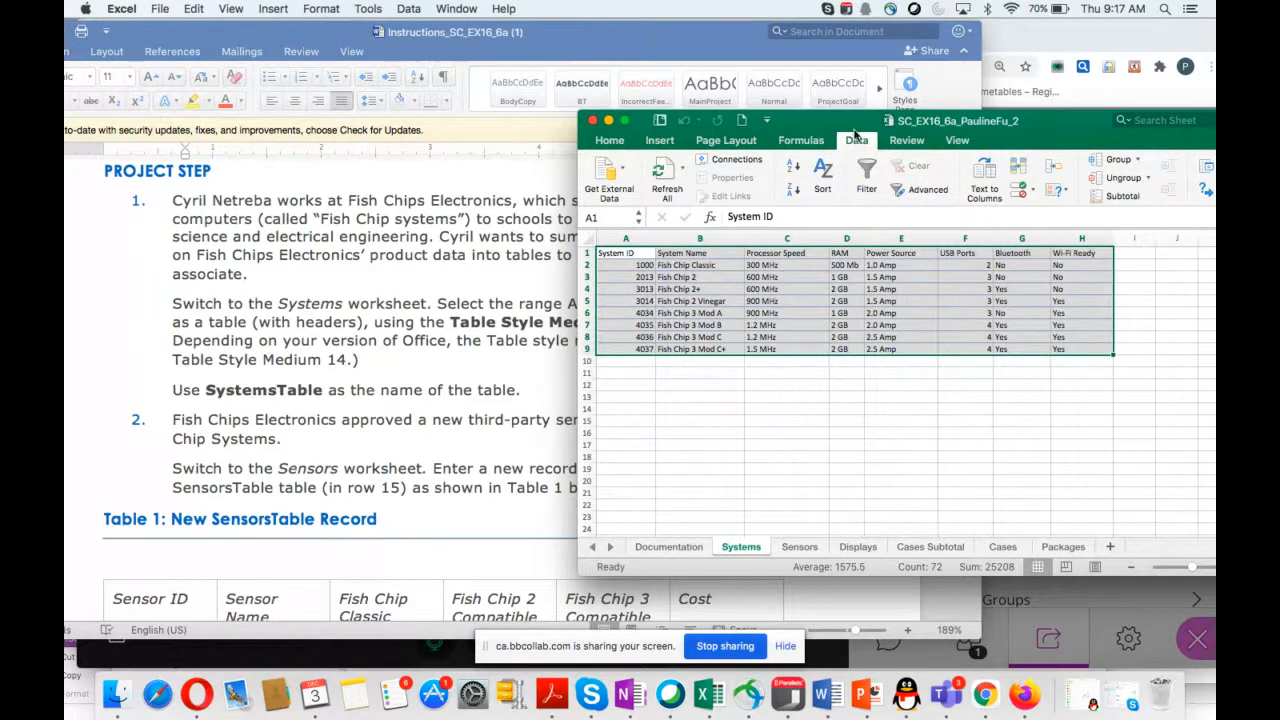
{"action": "left_click_drag", "start_coordinate": [850, 121], "coordinate": [705, 140]}
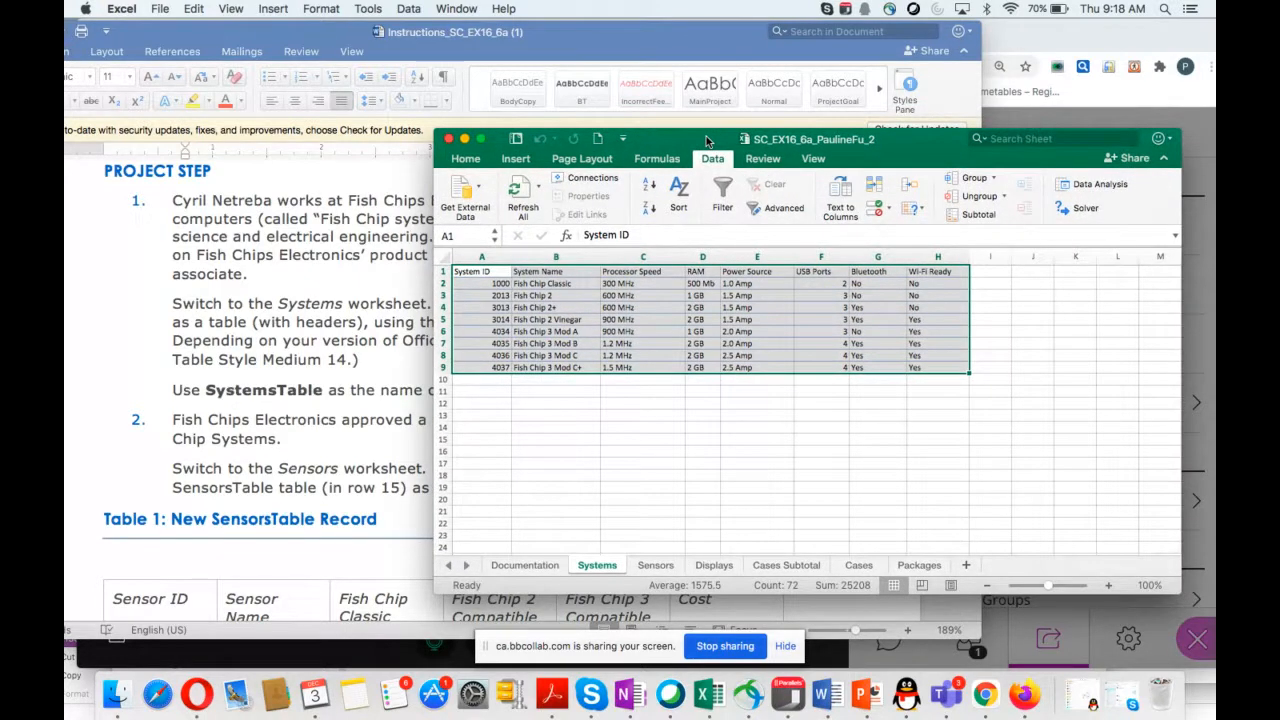
{"action": "left_click_drag", "start_coordinate": [705, 140], "coordinate": [711, 140]}
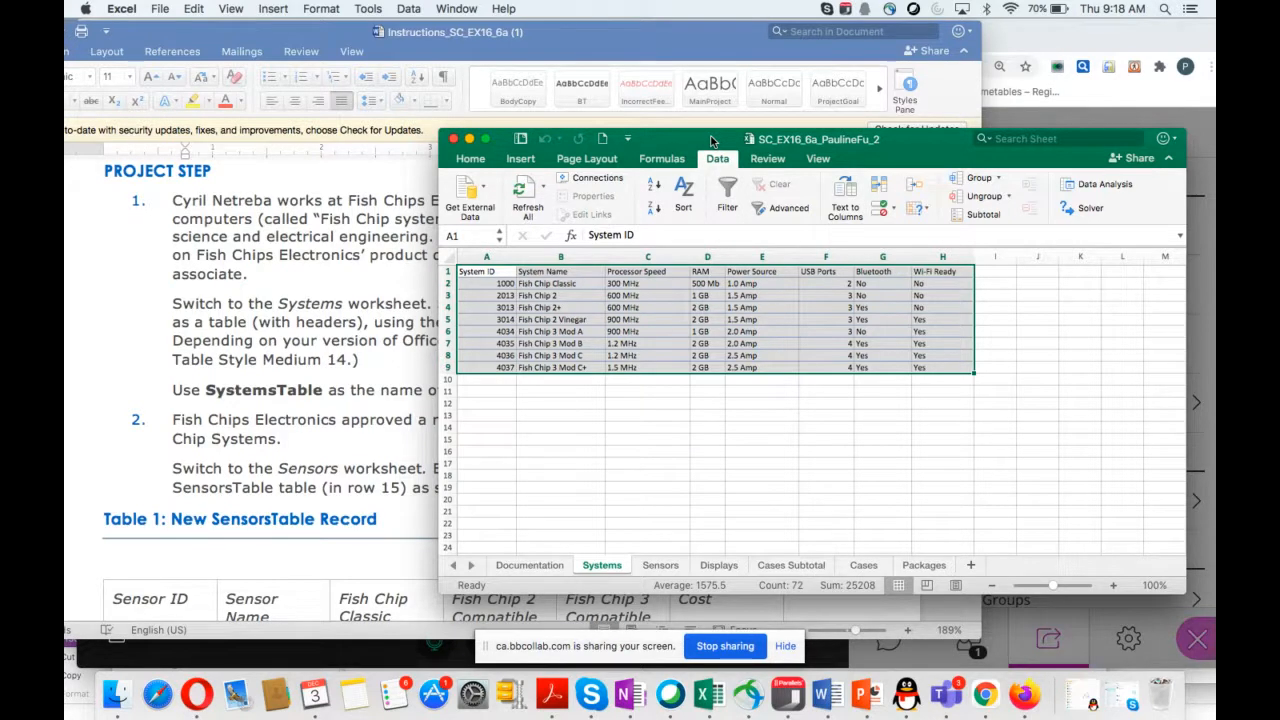
{"action": "left_click_drag", "start_coordinate": [711, 141], "coordinate": [739, 403]}
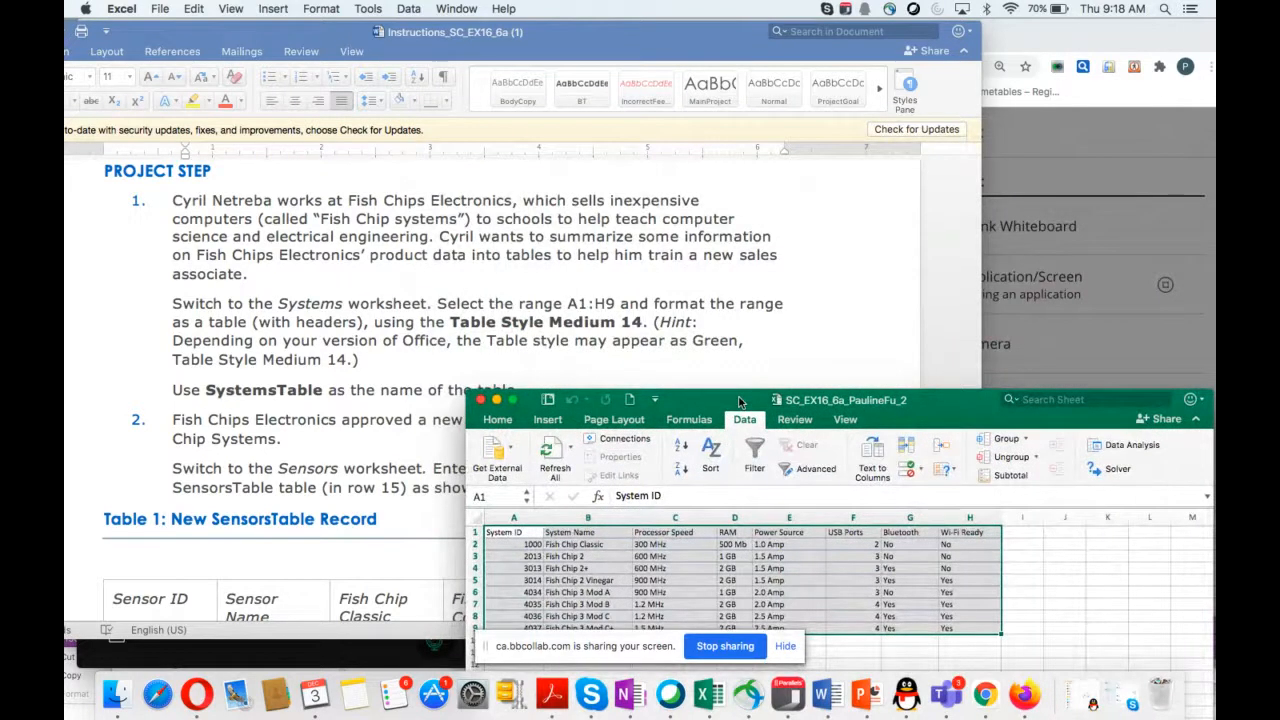
{"action": "left_click_drag", "start_coordinate": [739, 403], "coordinate": [740, 91]}
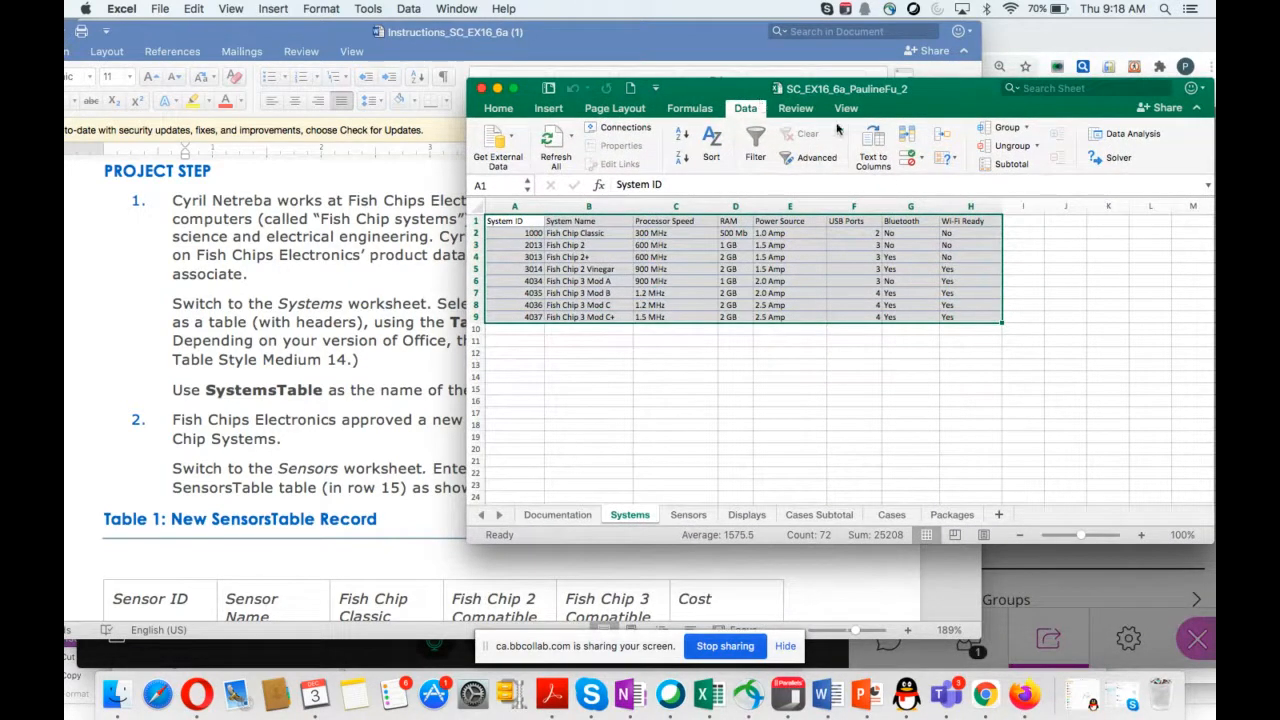
Format the range A1:H9 on the Systems worksheet as a table with headers, using Table Style Medium 14.
{"action": "left_click", "coordinate": [510, 113]}
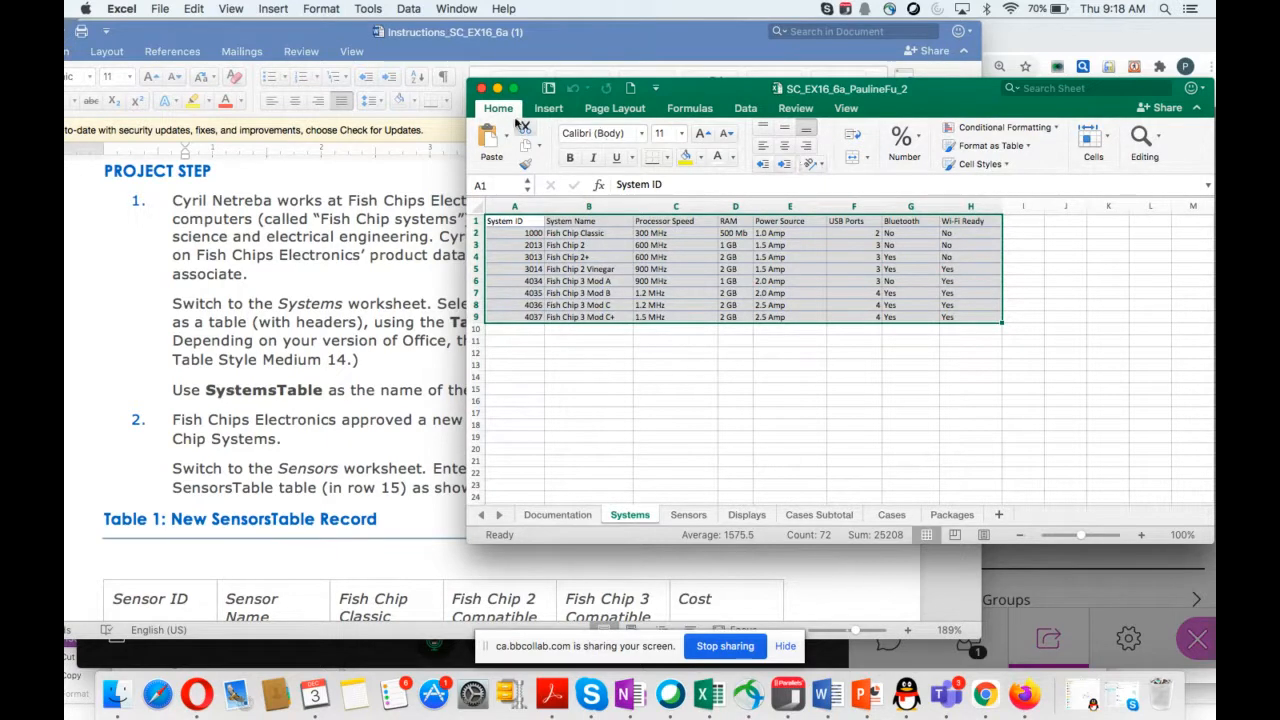
{"action": "left_click", "coordinate": [990, 146]}
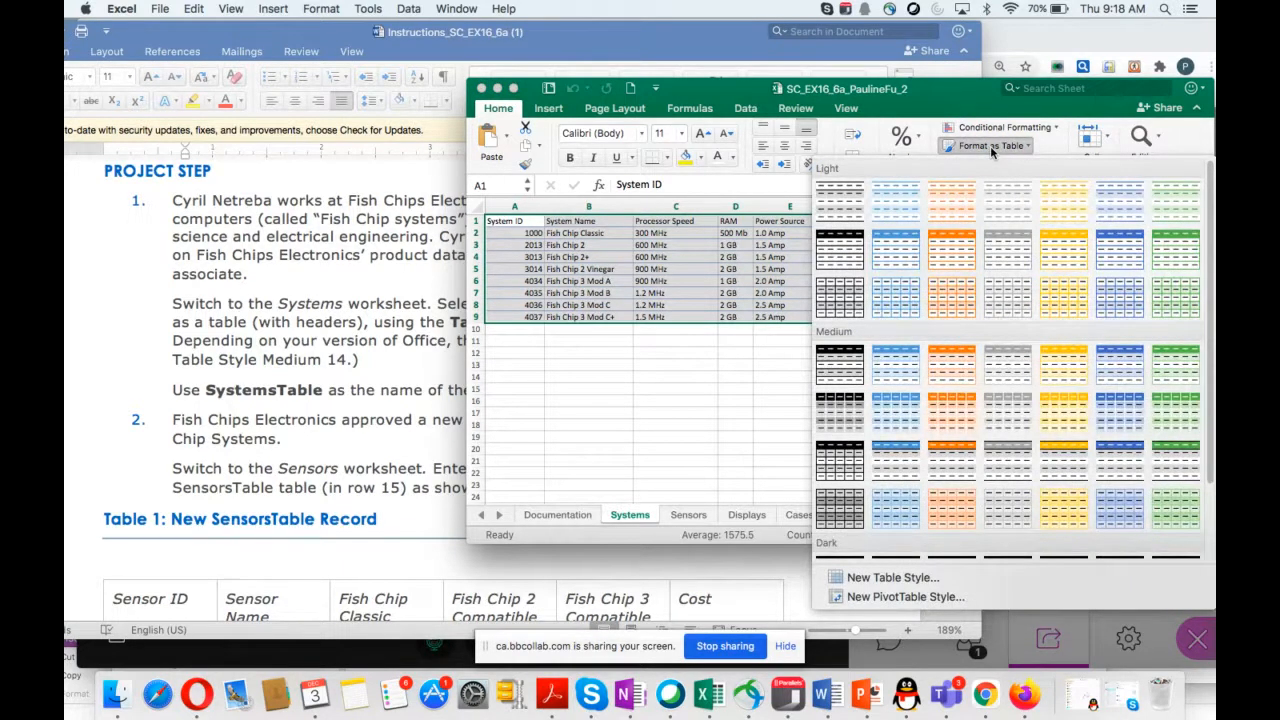
{"action": "mouse_move", "coordinate": [947, 94]}
{"action": "left_mouse_down"}
{"action": "mouse_move", "coordinate": [945, 197]}
{"action": "mouse_move", "coordinate": [1040, 300]}
{"action": "mouse_move", "coordinate": [1005, 369]}
{"action": "mouse_move", "coordinate": [952, 220]}
{"action": "mouse_move", "coordinate": [936, 79]}
{"action": "left_mouse_up"}
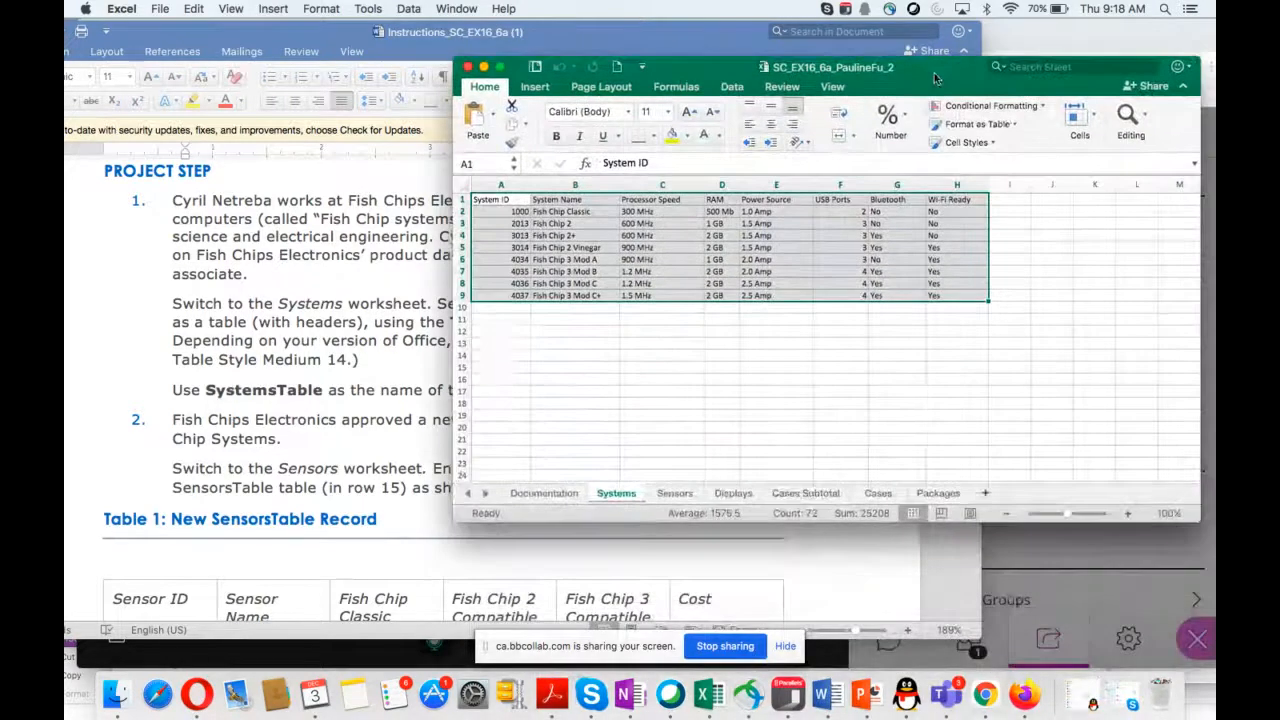
{"action": "left_click", "coordinate": [1006, 128]}
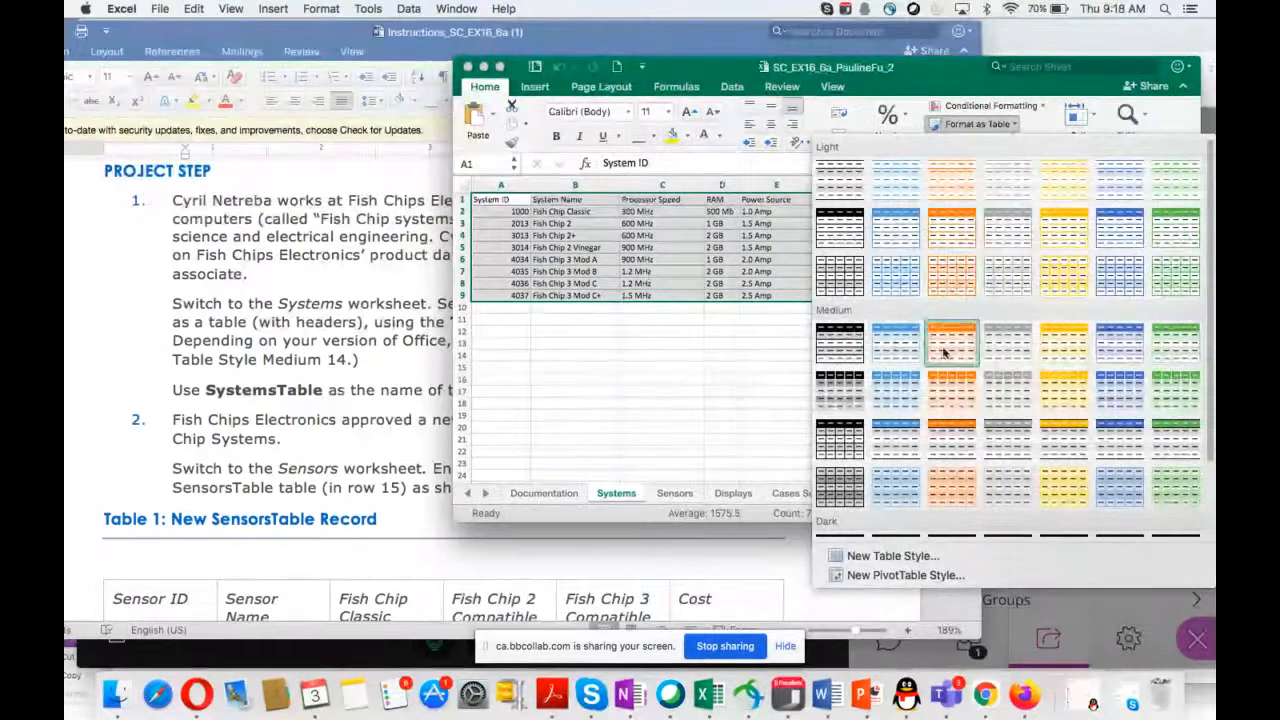
{"action": "left_click", "coordinate": [1178, 395]}
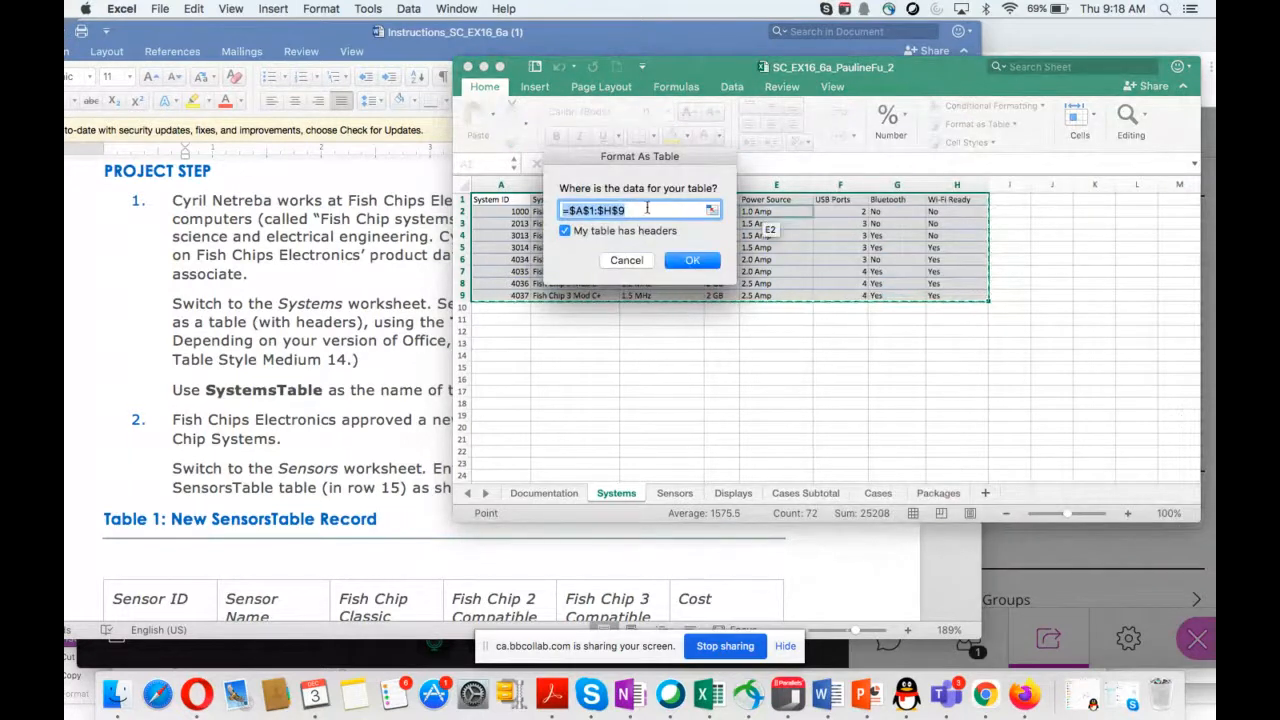
{"action": "left_click", "coordinate": [675, 260]}
{"action": "left_click", "coordinate": [688, 262]}
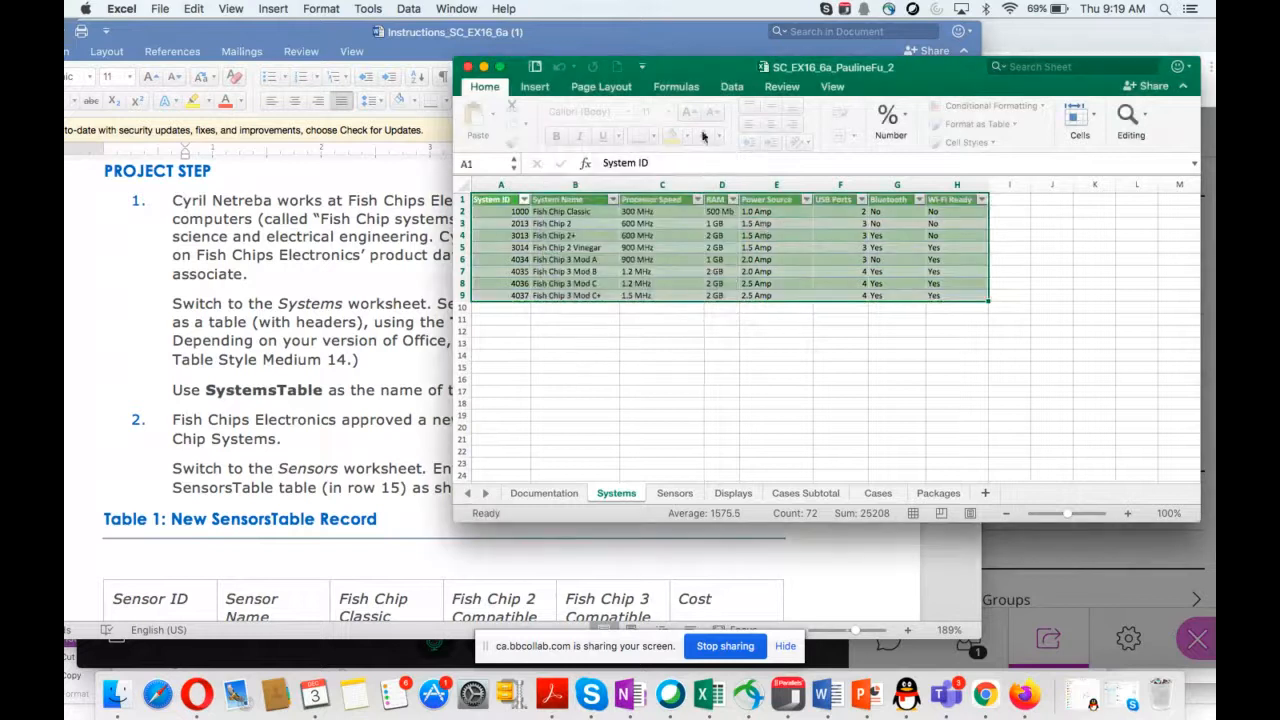
Name the new table on the Systems worksheet SystemsTable.
{"action": "left_click_drag", "start_coordinate": [711, 70], "coordinate": [849, 115]}
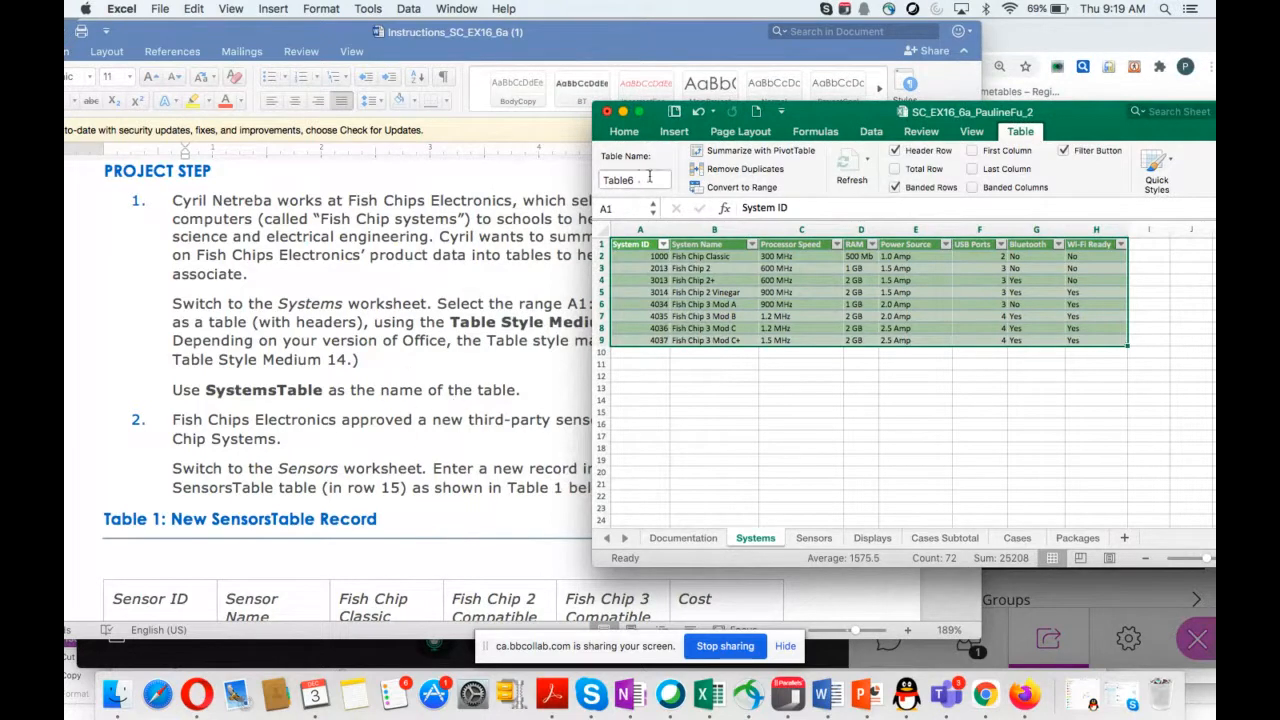
{"action": "left_click_drag", "start_coordinate": [650, 177], "coordinate": [572, 181]}
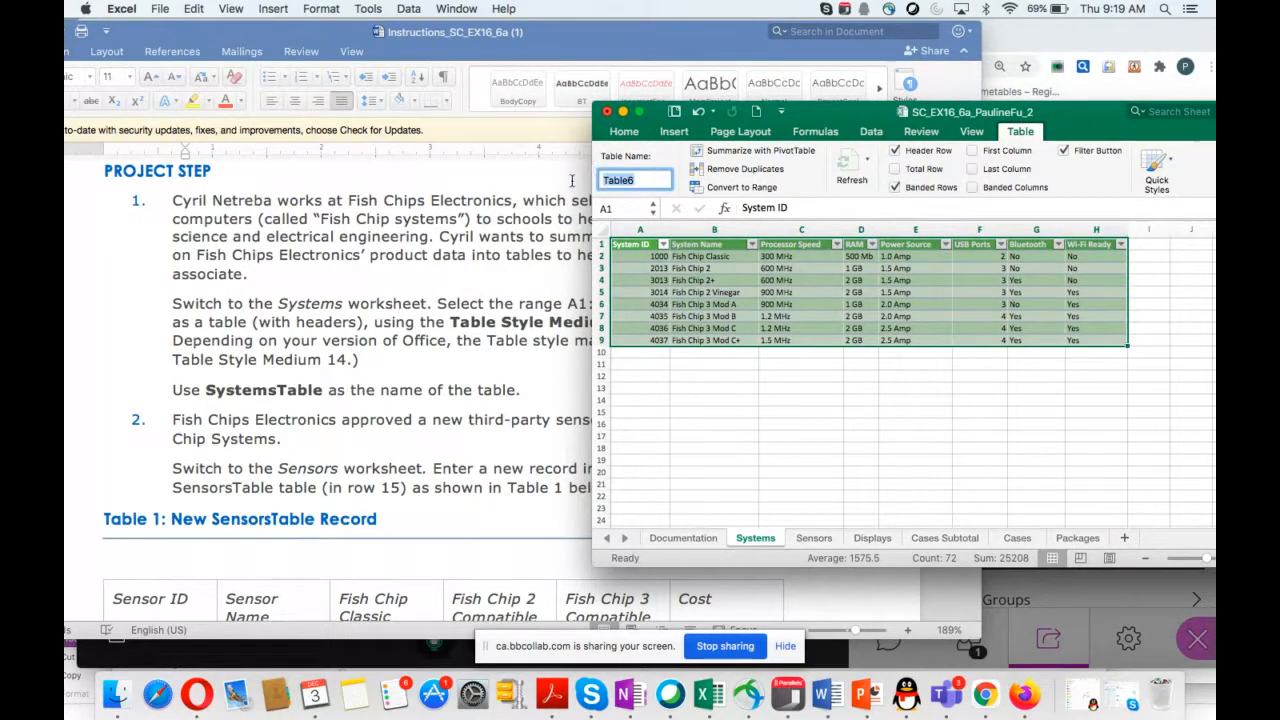
{"action": "type", "text": "SystemsTable"}
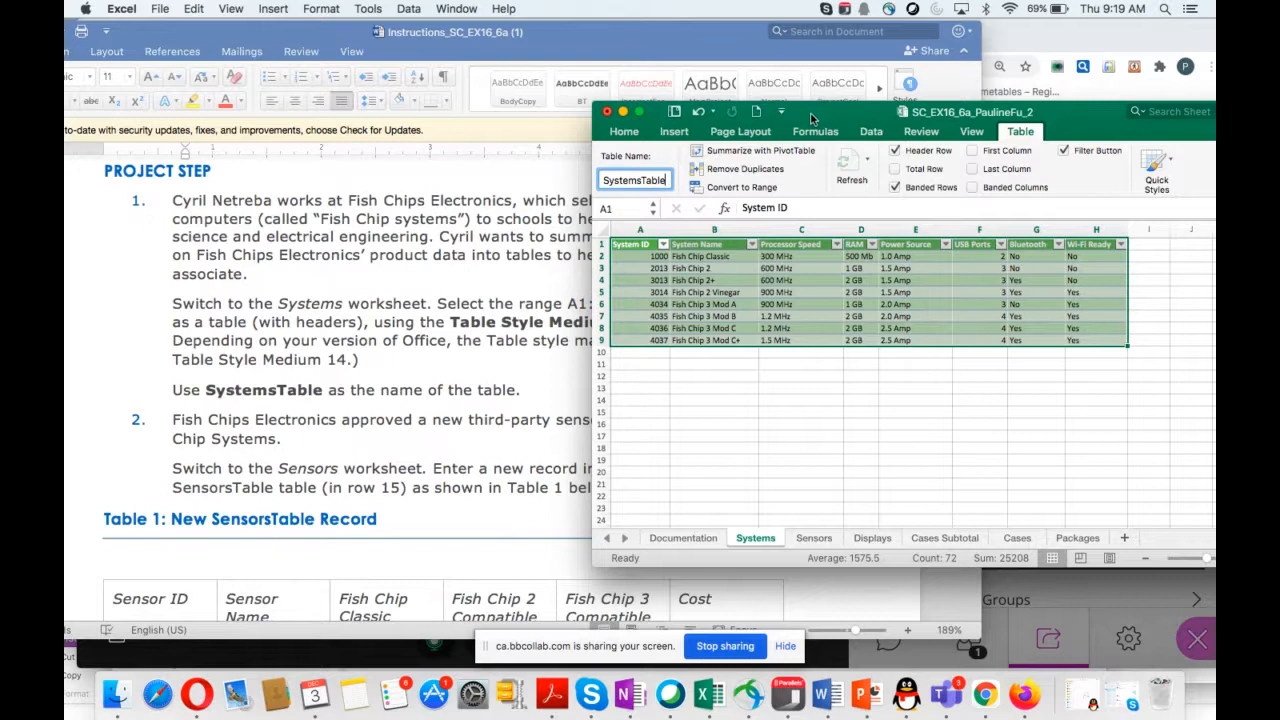
Read project step 2 in the instructions and select cell A15 on the Sensors worksheet.
{"action": "left_click_drag", "start_coordinate": [817, 116], "coordinate": [945, 211]}
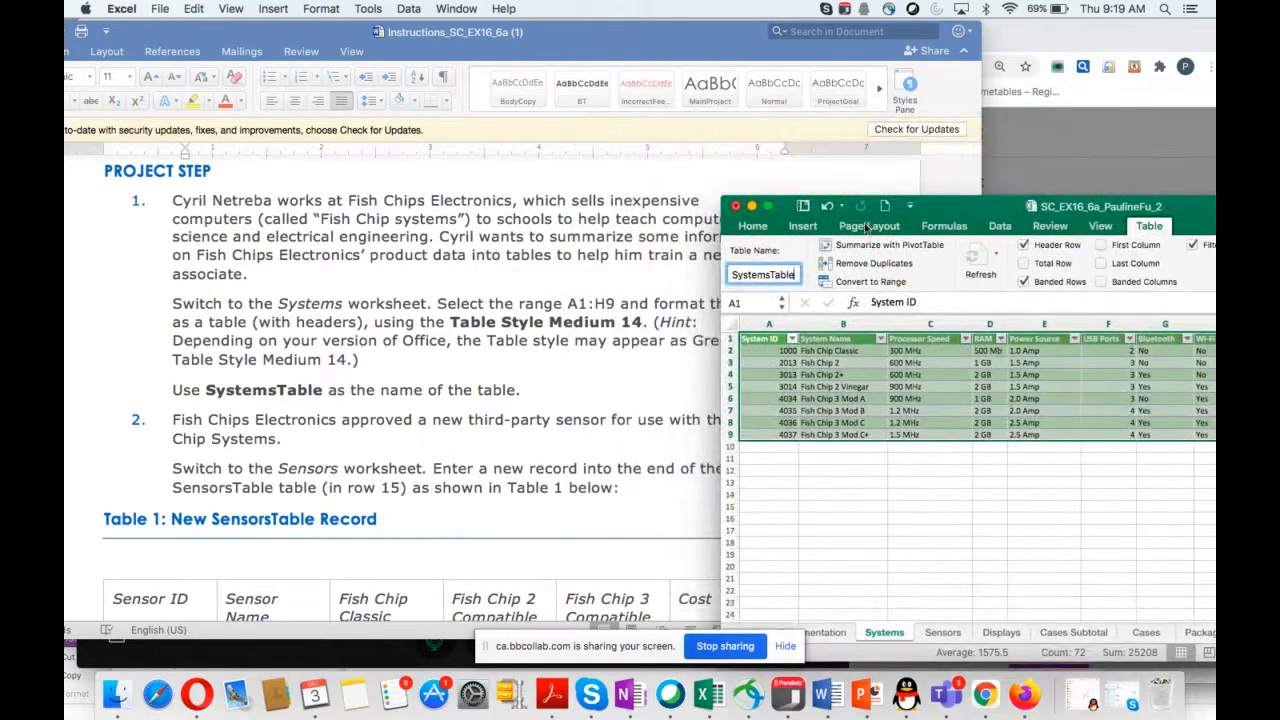
{"action": "scroll", "coordinate": [584, 335], "scroll_direction": "down", "scroll_amount": 1}
{"action": "scroll", "coordinate": [582, 342], "scroll_direction": "down", "scroll_amount": 5}
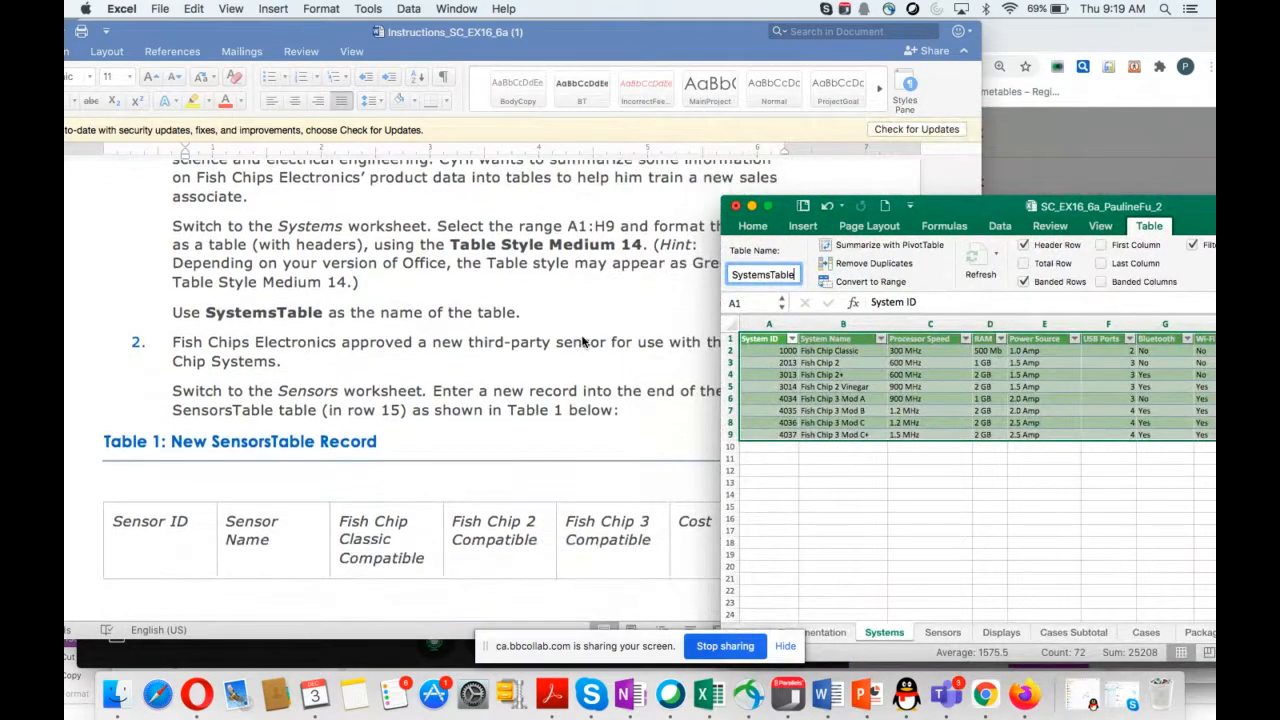
{"action": "scroll", "coordinate": [582, 342], "scroll_direction": "down", "scroll_amount": 3}
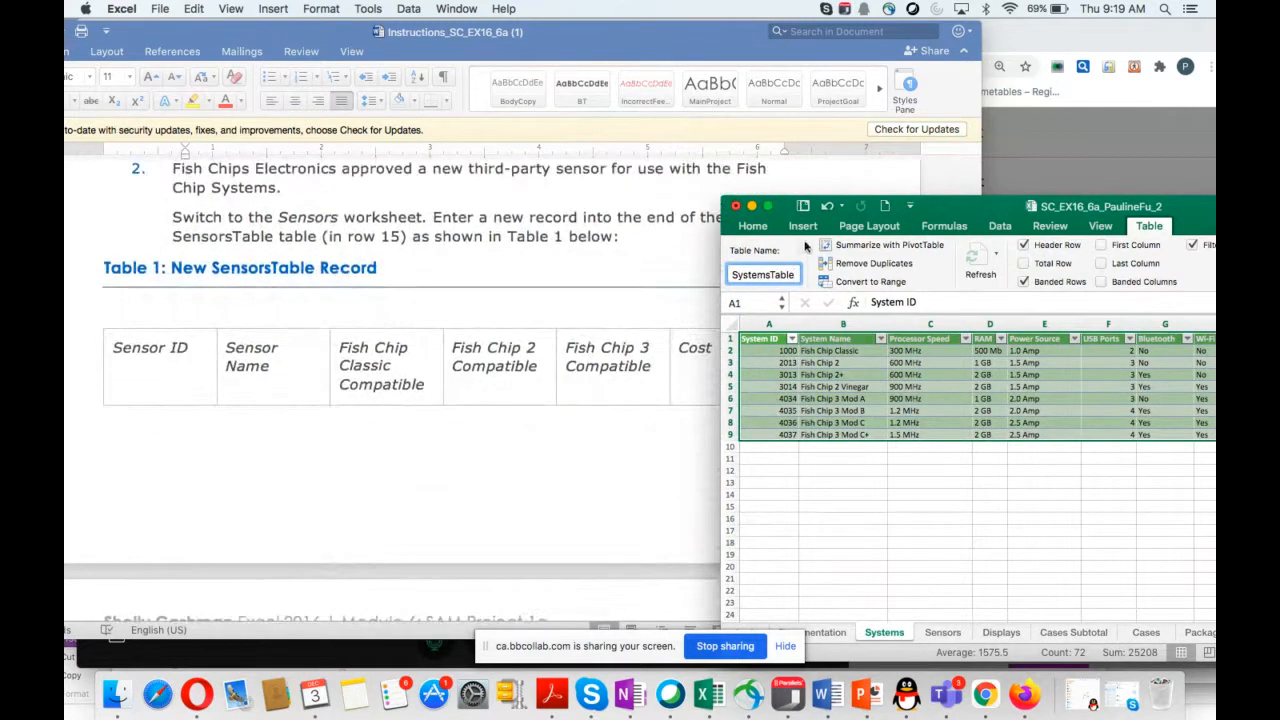
{"action": "left_click_drag", "start_coordinate": [954, 208], "coordinate": [937, 250]}
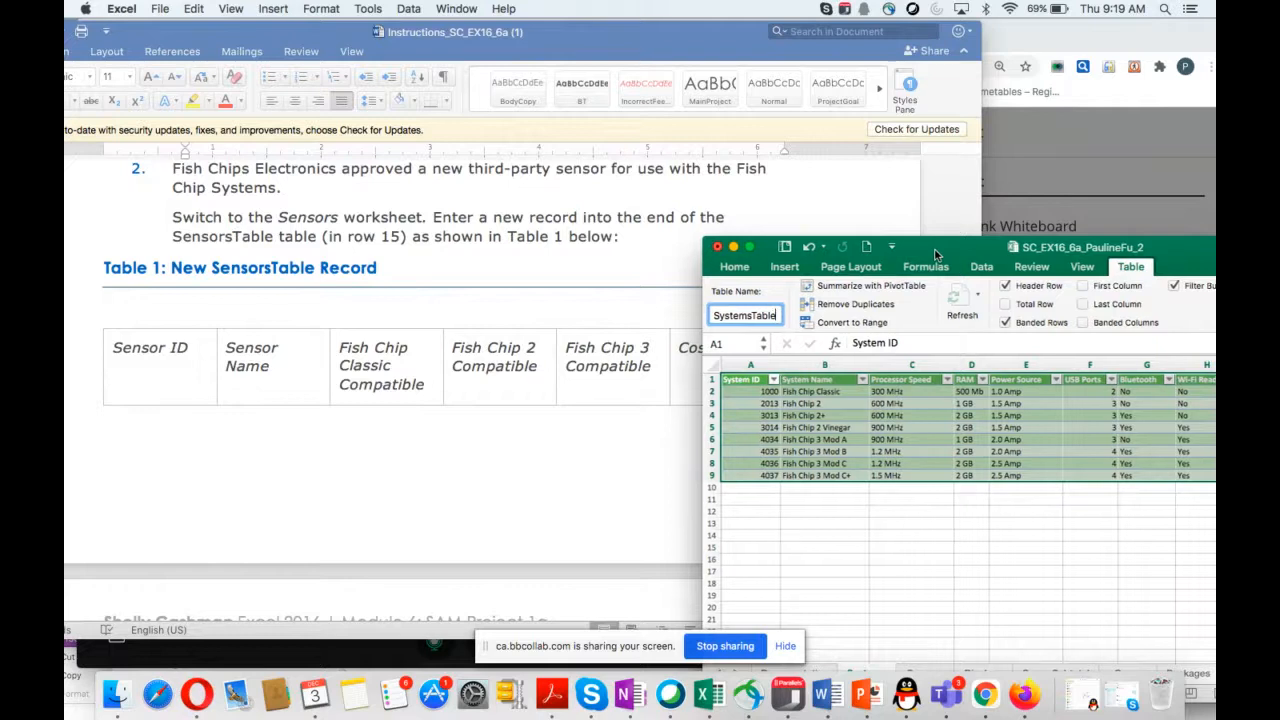
{"action": "left_click_drag", "start_coordinate": [937, 254], "coordinate": [846, 135]}
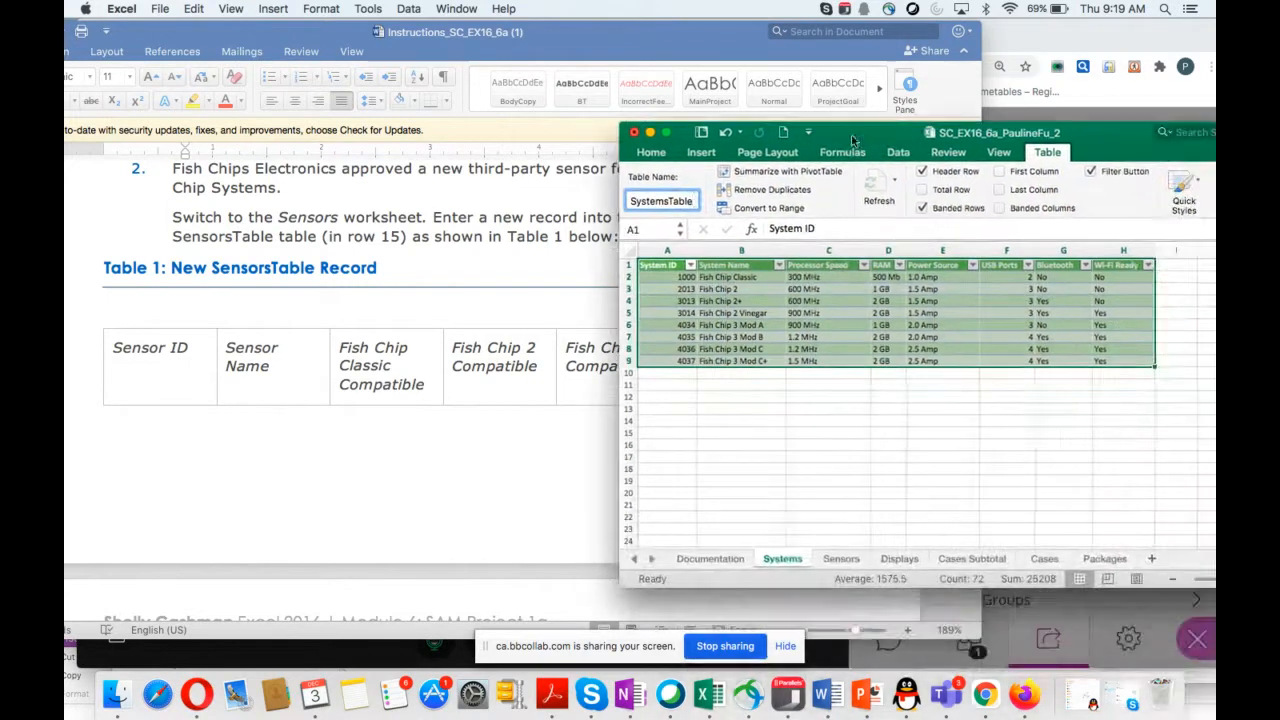
{"action": "left_click", "coordinate": [840, 560]}
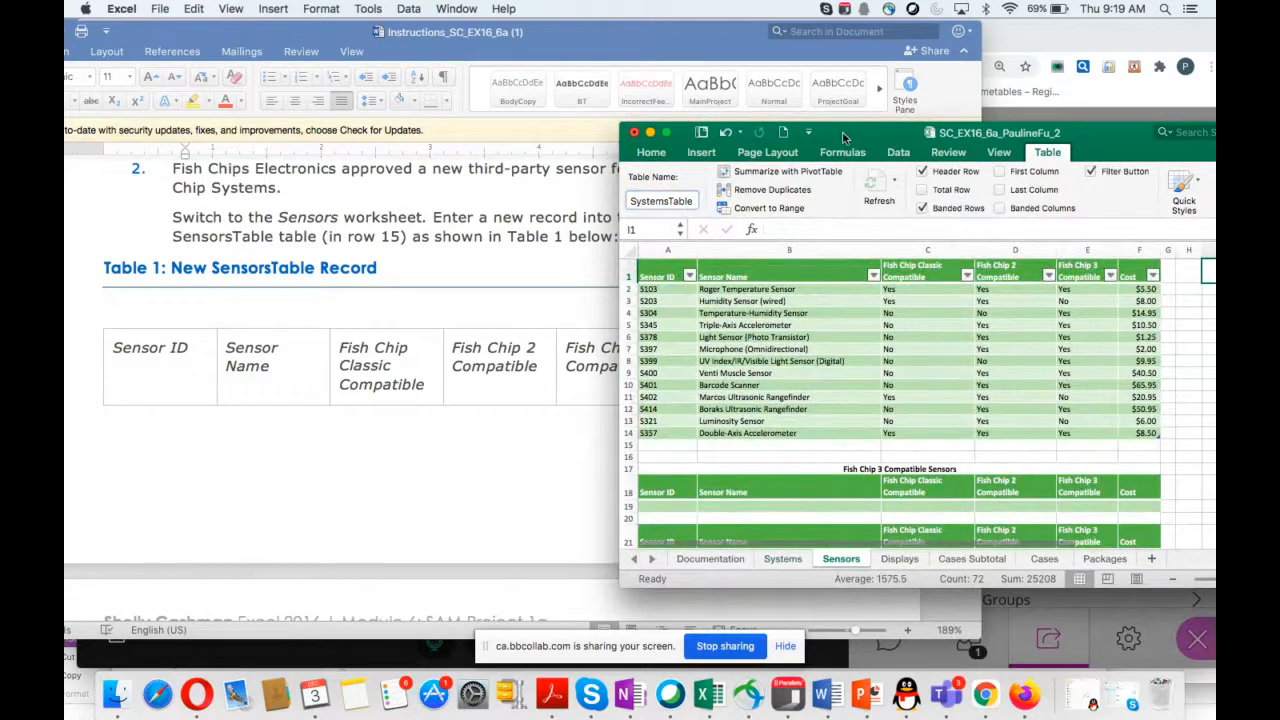
{"action": "mouse_move", "coordinate": [845, 137]}
{"action": "left_mouse_down"}
{"action": "mouse_move", "coordinate": [934, 260]}
{"action": "mouse_move", "coordinate": [978, 242]}
{"action": "mouse_move", "coordinate": [942, 175]}
{"action": "mouse_move", "coordinate": [843, 135]}
{"action": "left_mouse_up"}
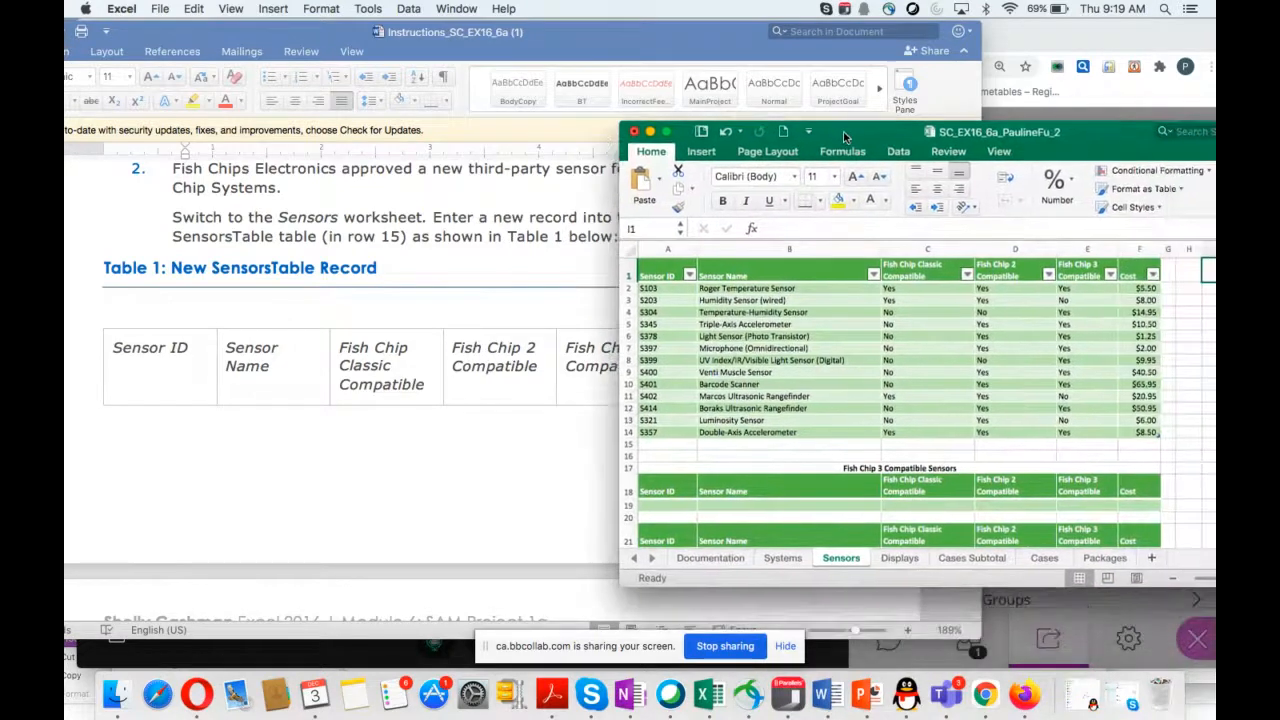
{"action": "left_click", "coordinate": [629, 444]}
{"action": "left_click", "coordinate": [657, 444]}
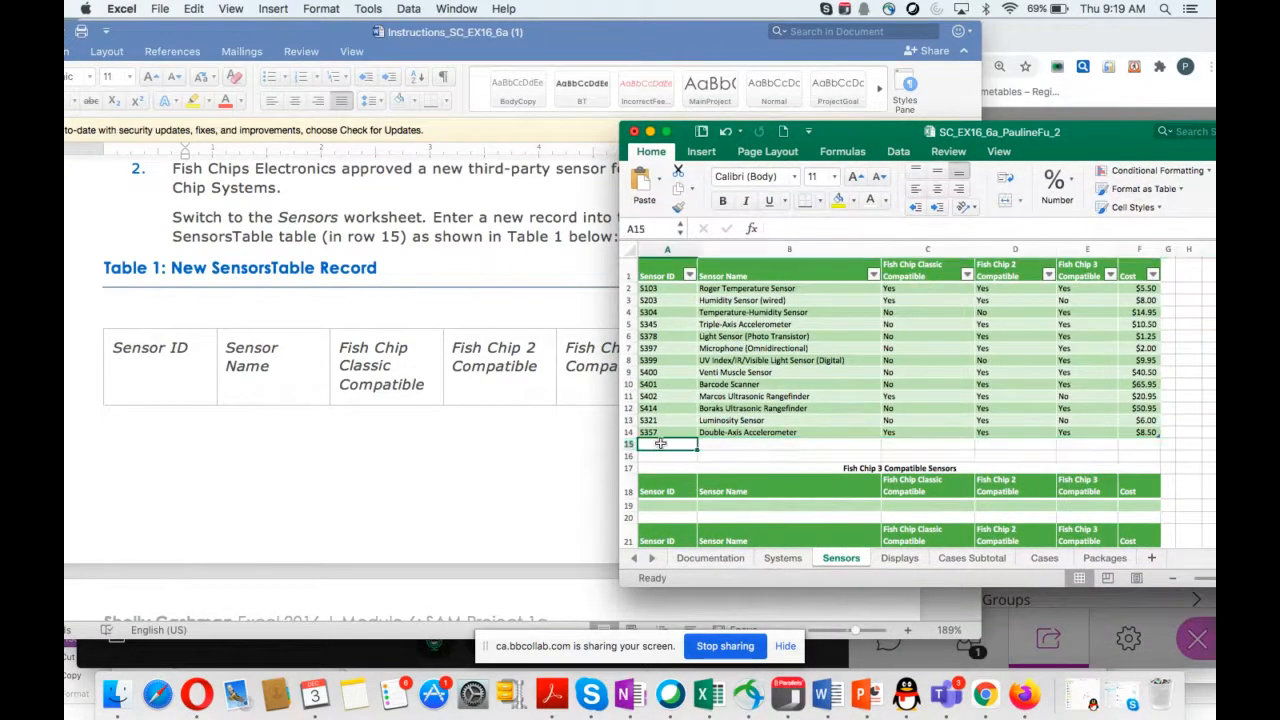
Look up the new SensorsTable record's values in the Word instructions, then return to the Excel workbook.
{"action": "key", "text": "ctrl+Up"}
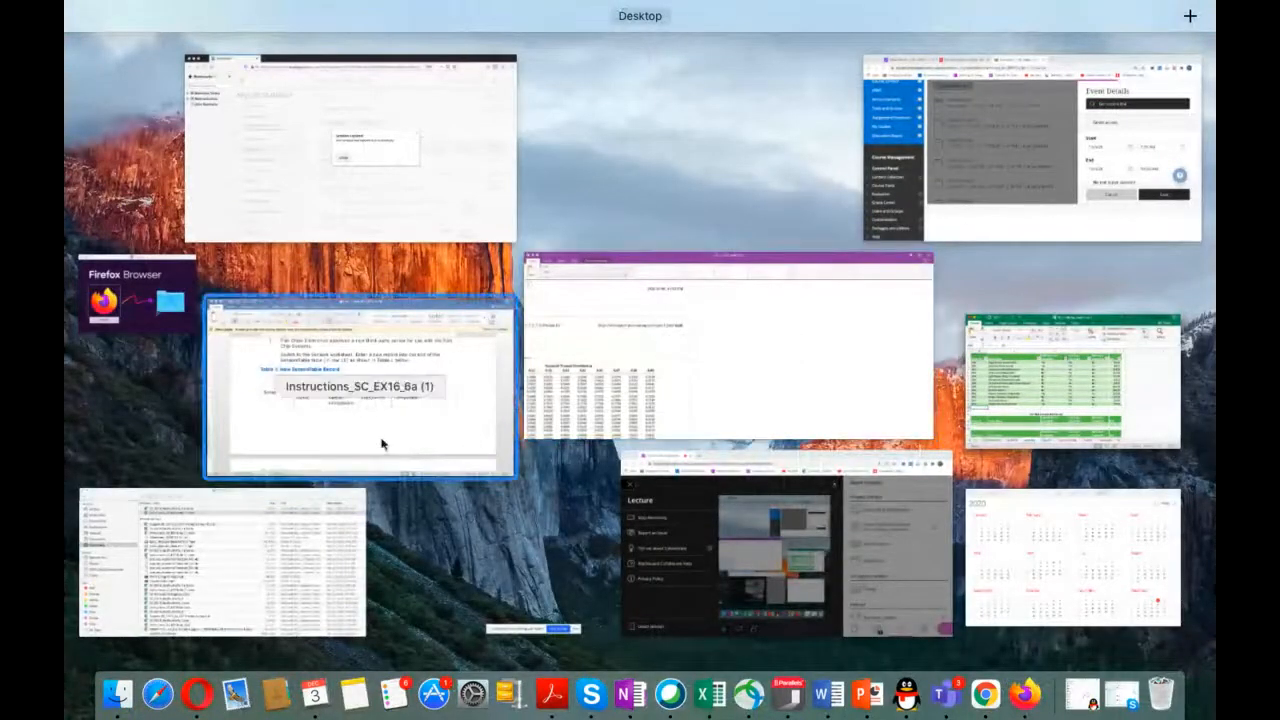
{"action": "left_click", "coordinate": [381, 443]}
{"action": "scroll", "coordinate": [434, 440], "scroll_direction": "down", "scroll_amount": 10}
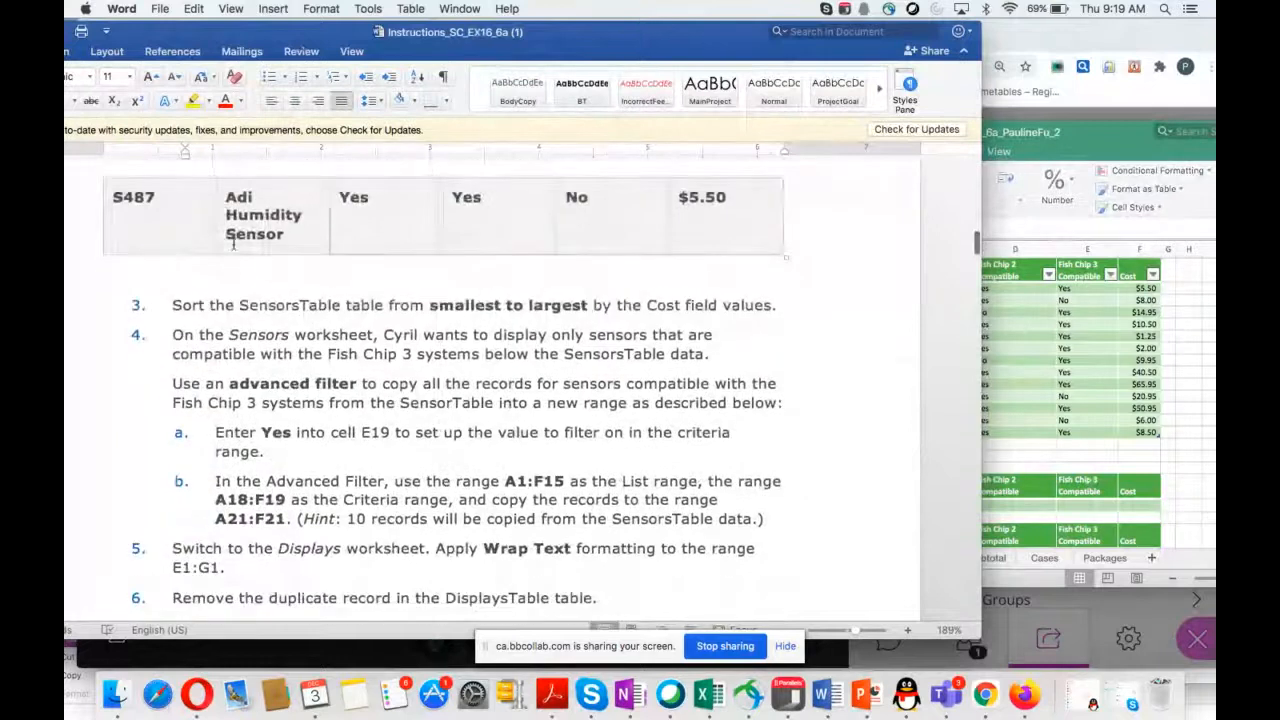
{"action": "left_click", "coordinate": [1104, 144]}
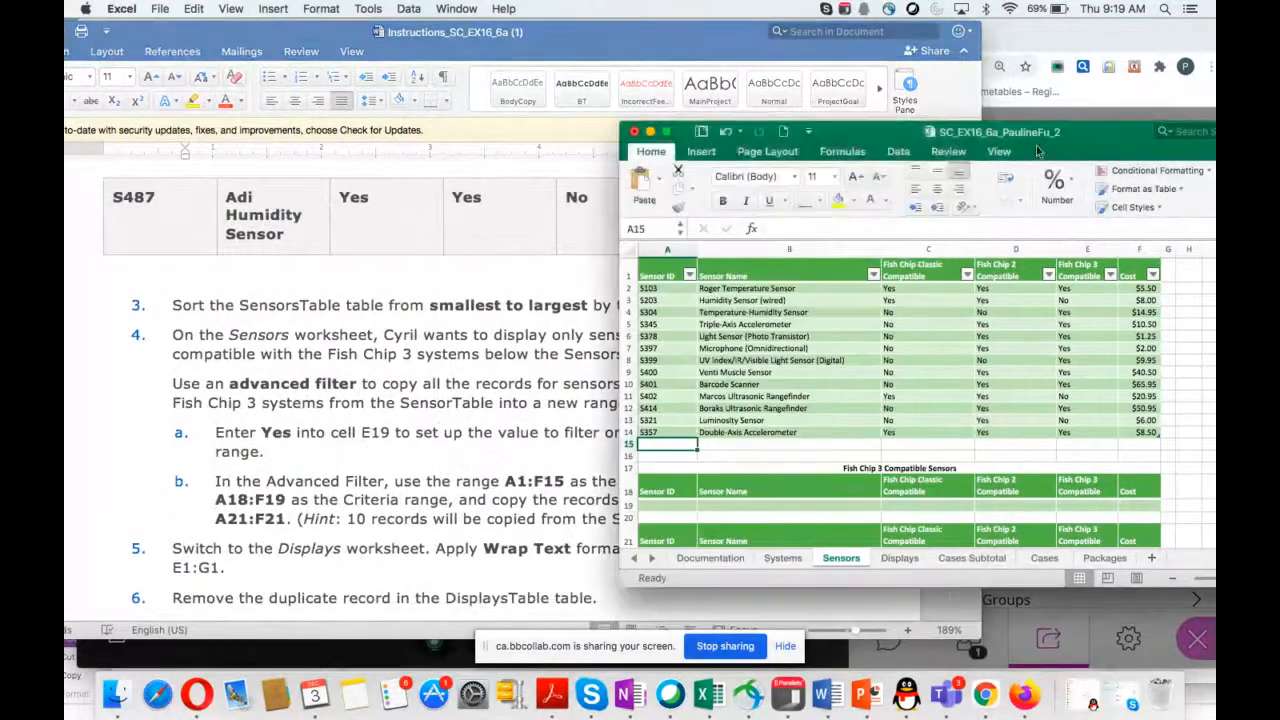
{"action": "left_click_drag", "start_coordinate": [860, 140], "coordinate": [973, 142]}
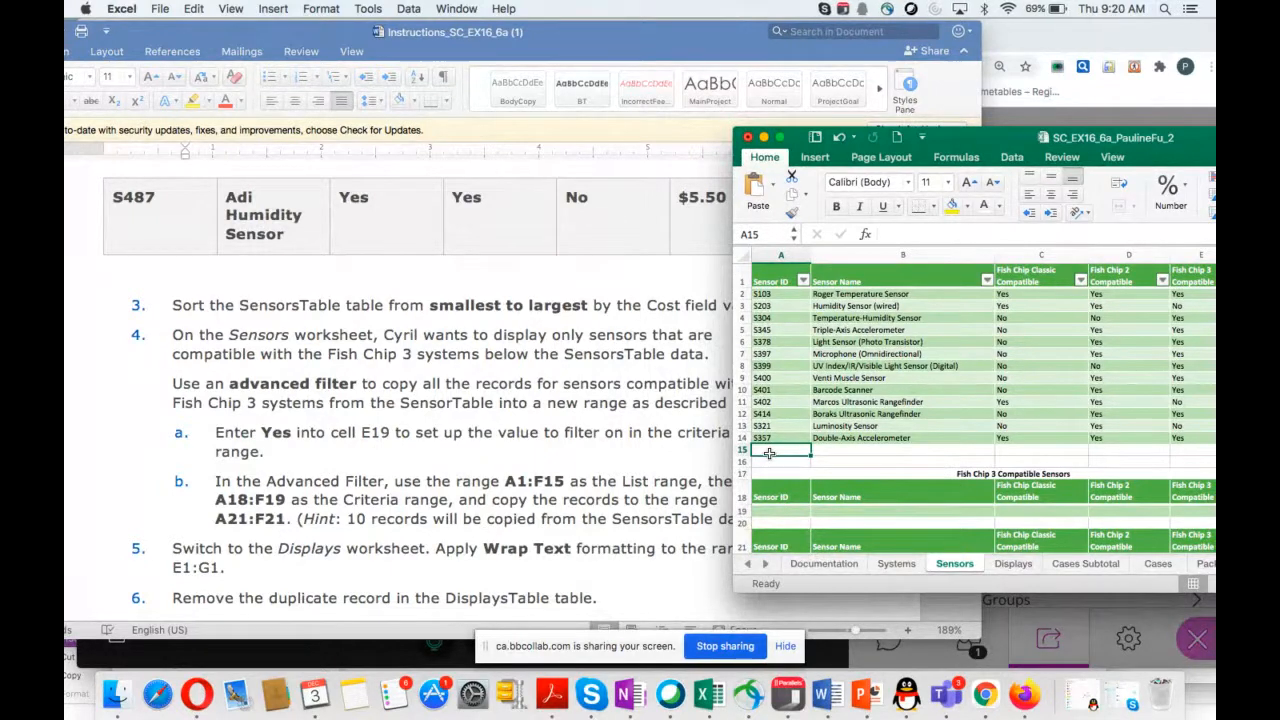
Start the new SensorsTable record in row 15 with sensor ID S487 and sensor name Adi Humidity Sensor.
{"action": "type", "text": "S"}
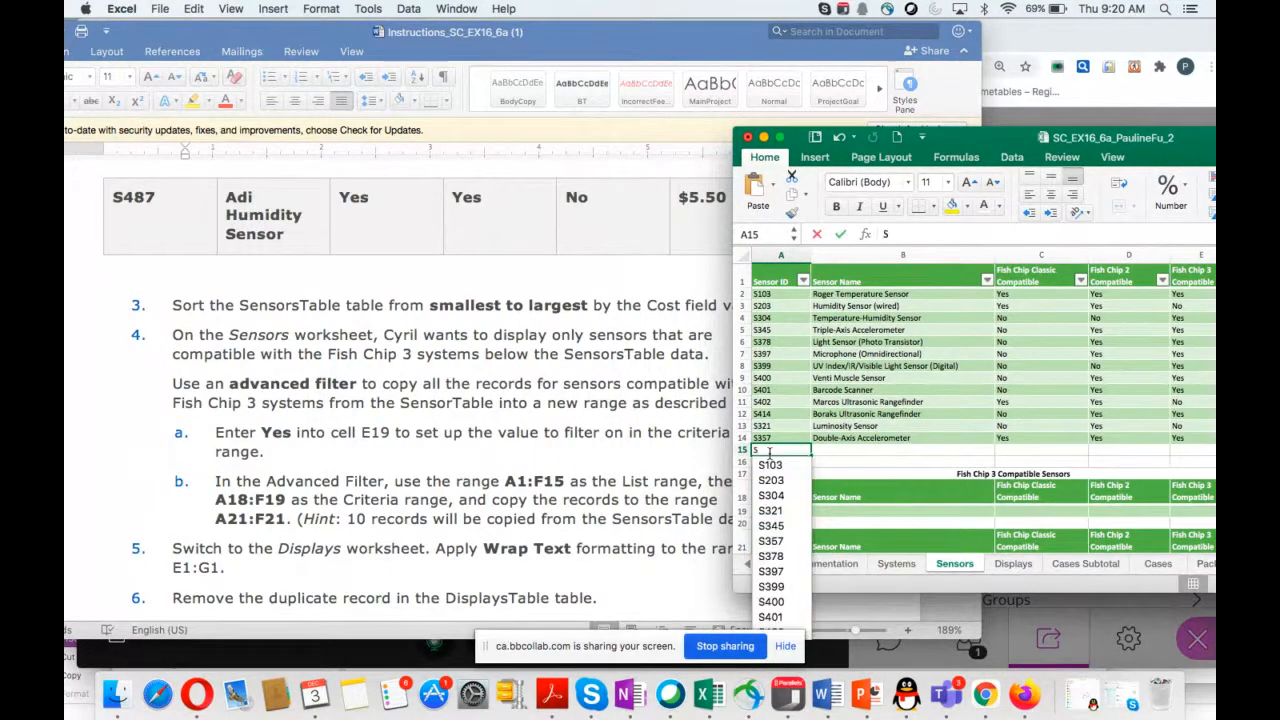
{"action": "type", "text": "48"}
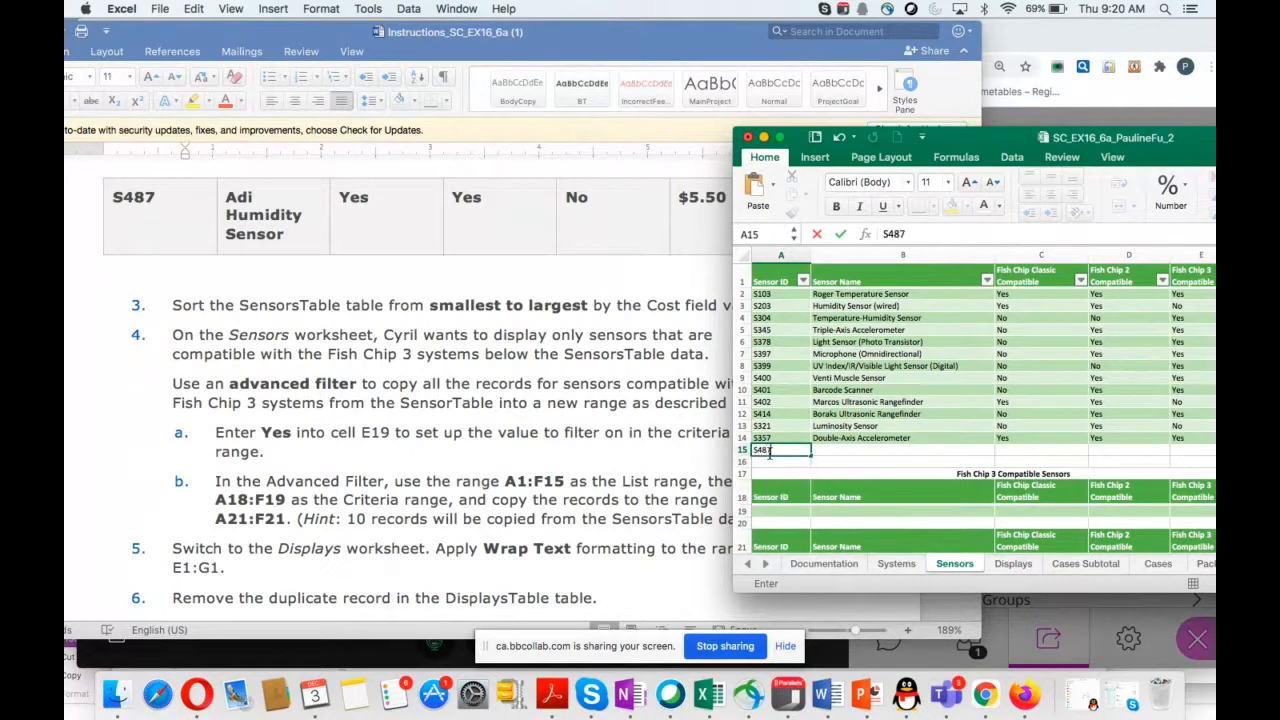
{"action": "type", "text": "7"}
{"action": "left_click", "coordinate": [857, 451]}
{"action": "type", "text": "Adi"}
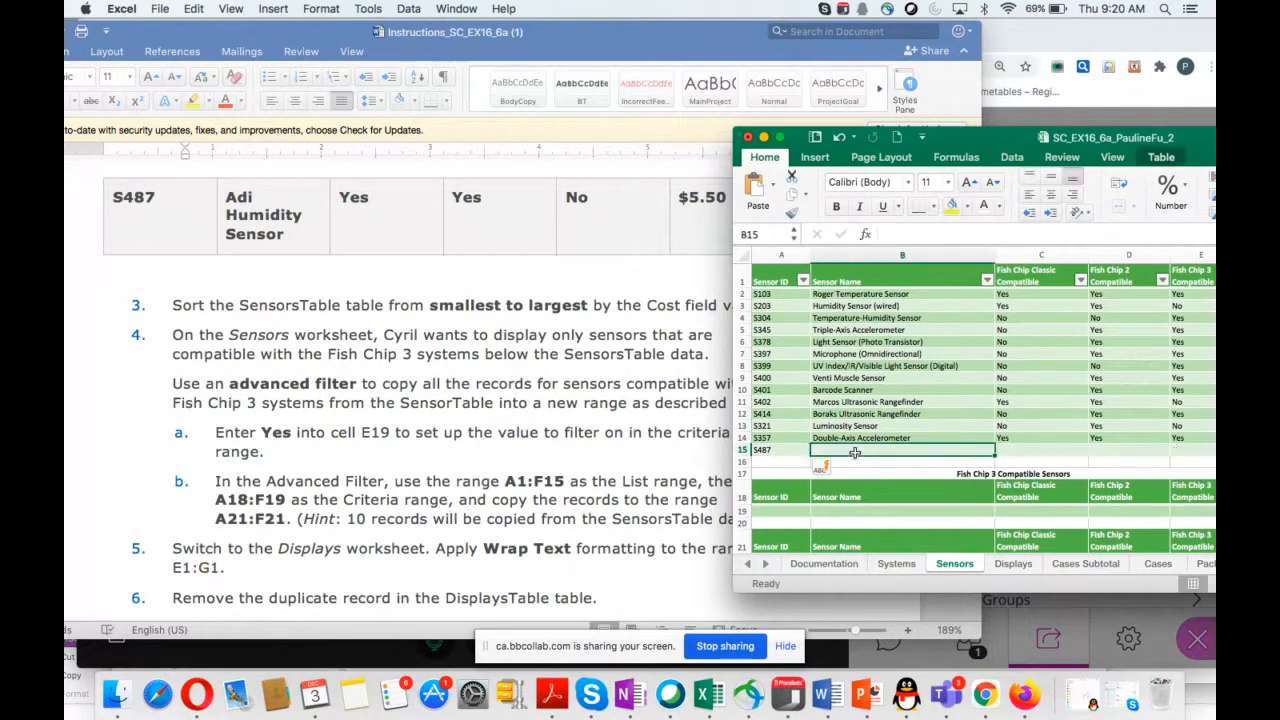
{"action": "type", "text": " Humidity Sensor"}
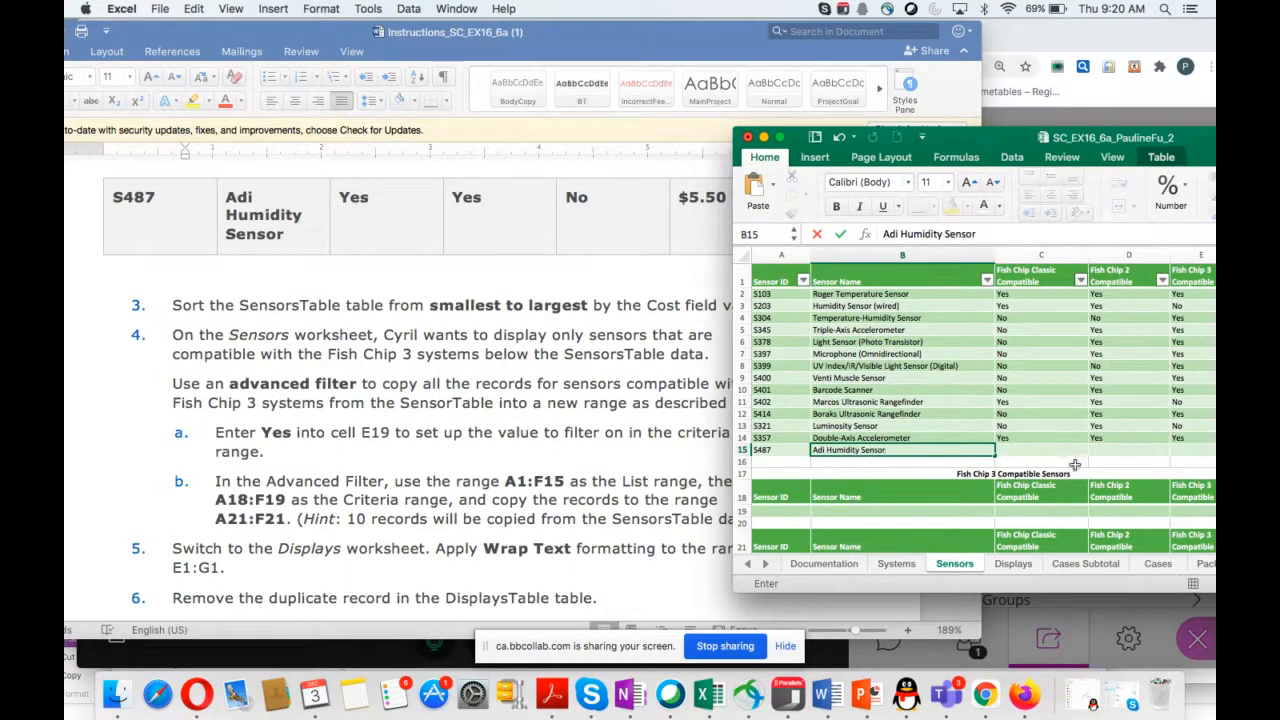
Complete the row 15 record with Yes for Fish Chip Classic, Yes for Fish Chip 2, No for Fish Chip 3 and a cost of 5.5.
{"action": "left_click", "coordinate": [1023, 451]}
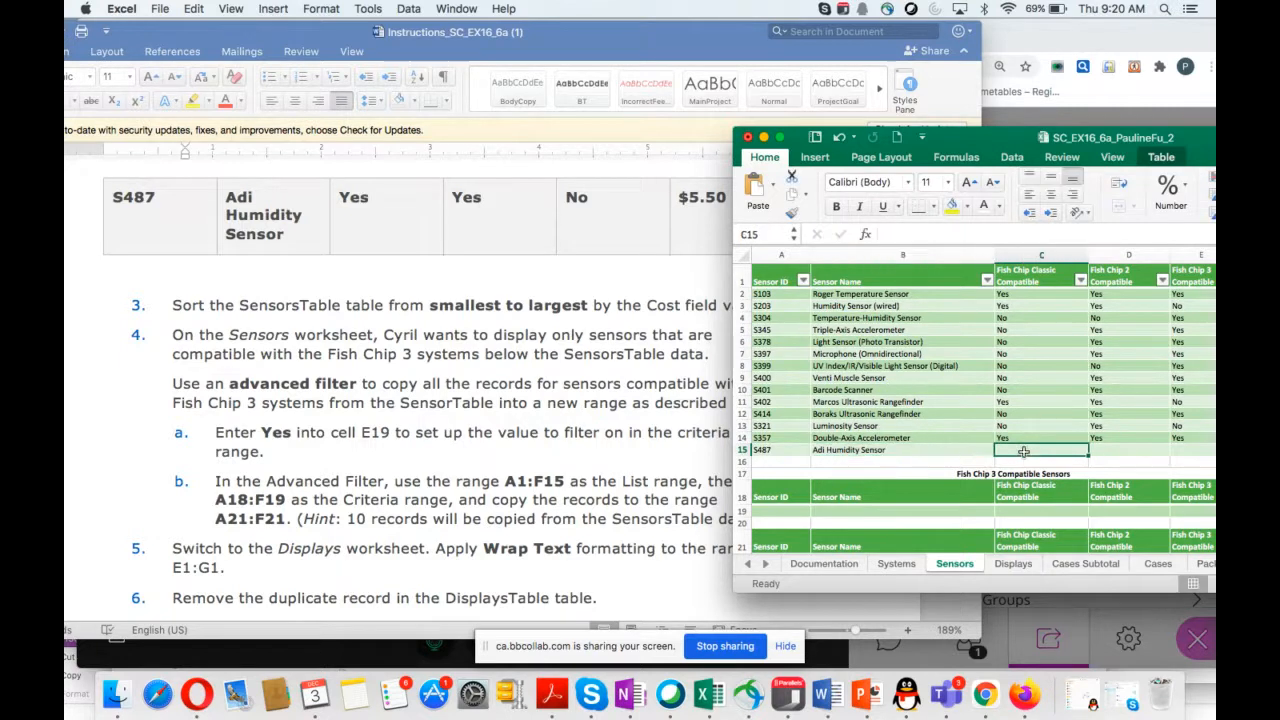
{"action": "type", "text": "Yes"}
{"action": "key", "text": "Tab"}
{"action": "type", "text": "Yes"}
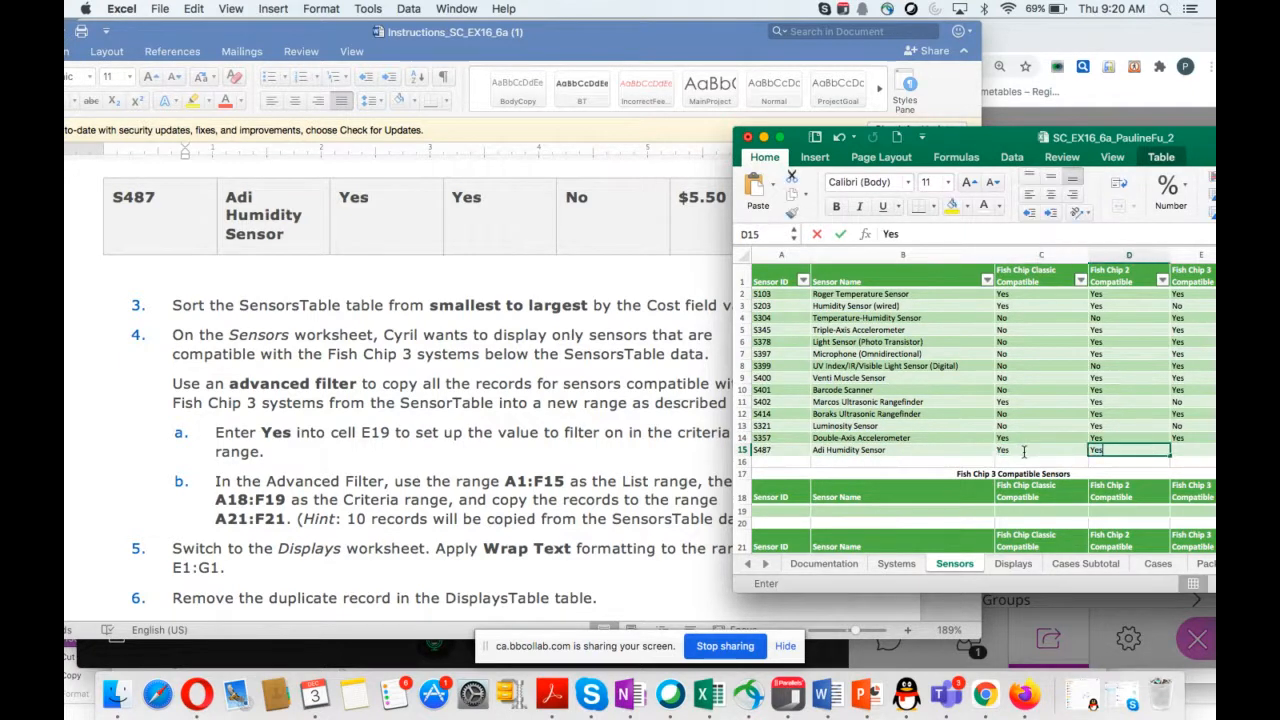
{"action": "key", "text": "Tab"}
{"action": "type", "text": "No"}
{"action": "key", "text": "Tab"}
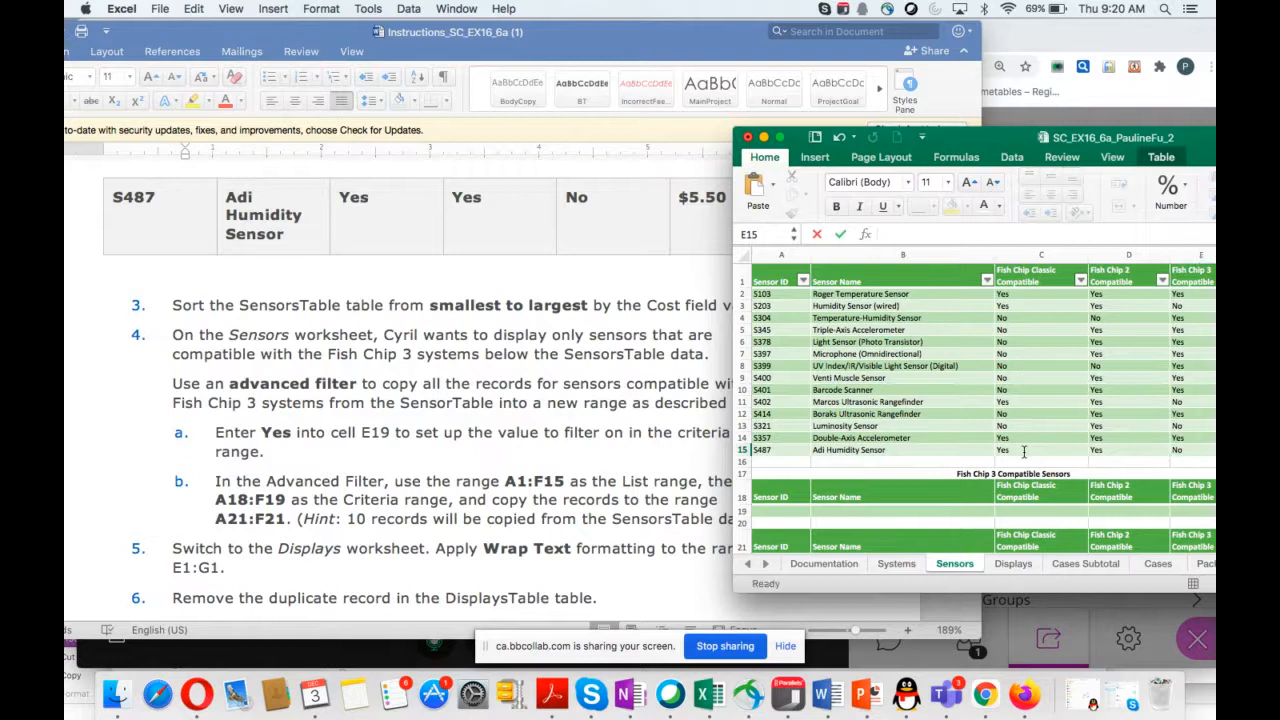
{"action": "left_click_drag", "start_coordinate": [1028, 140], "coordinate": [960, 150]}
{"action": "type", "text": "5.5"}
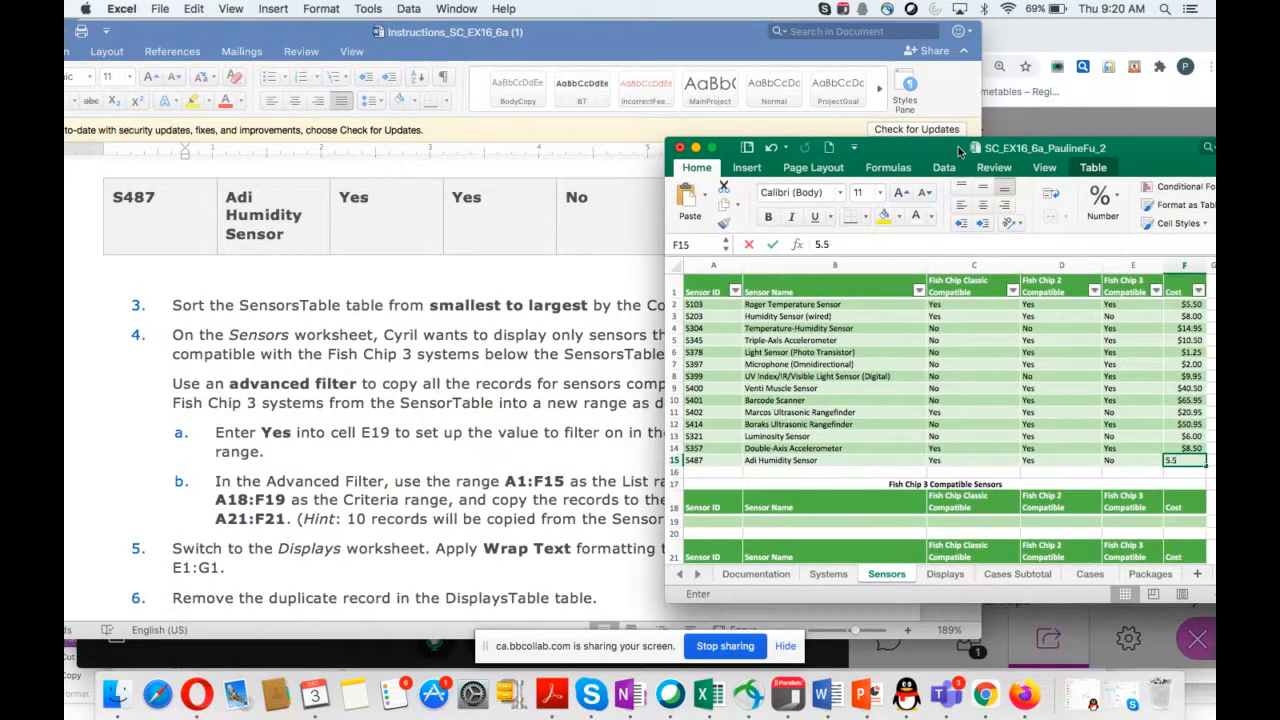
{"action": "key", "text": "Return"}
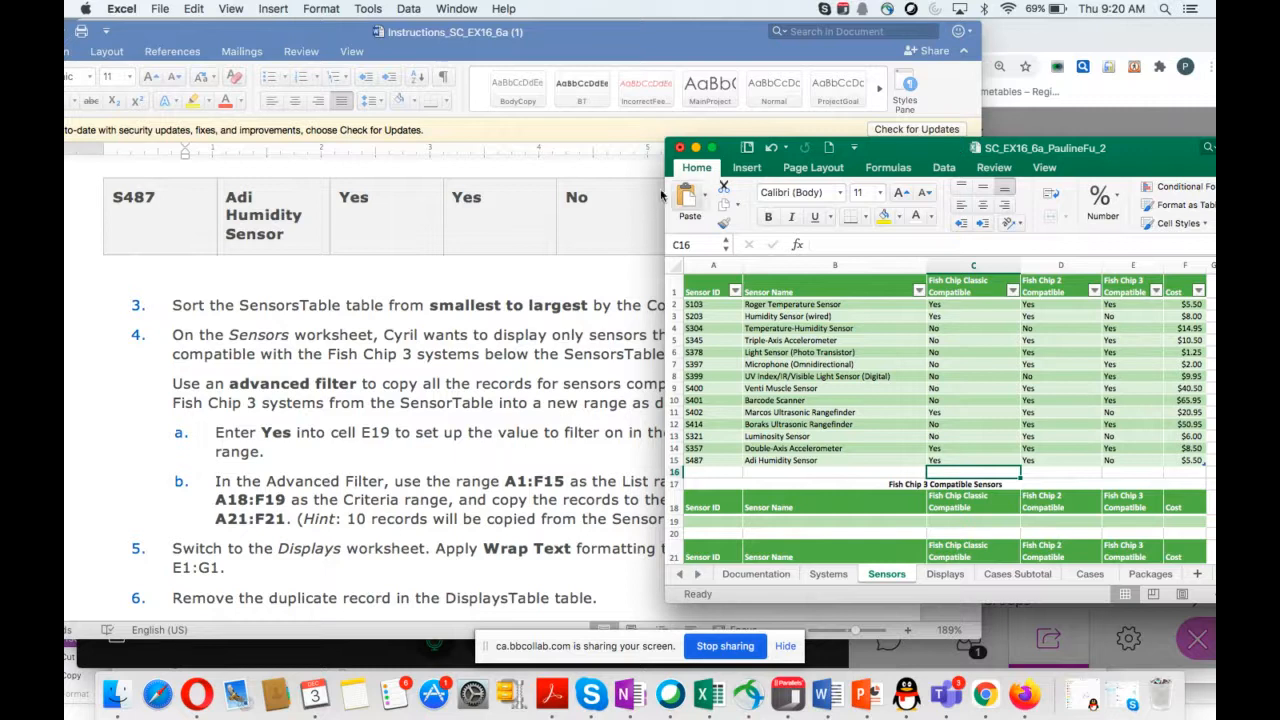
Sort the SensorsTable table by the Cost field from smallest to largest.
{"action": "scroll", "coordinate": [418, 305], "scroll_direction": "down", "scroll_amount": 4}
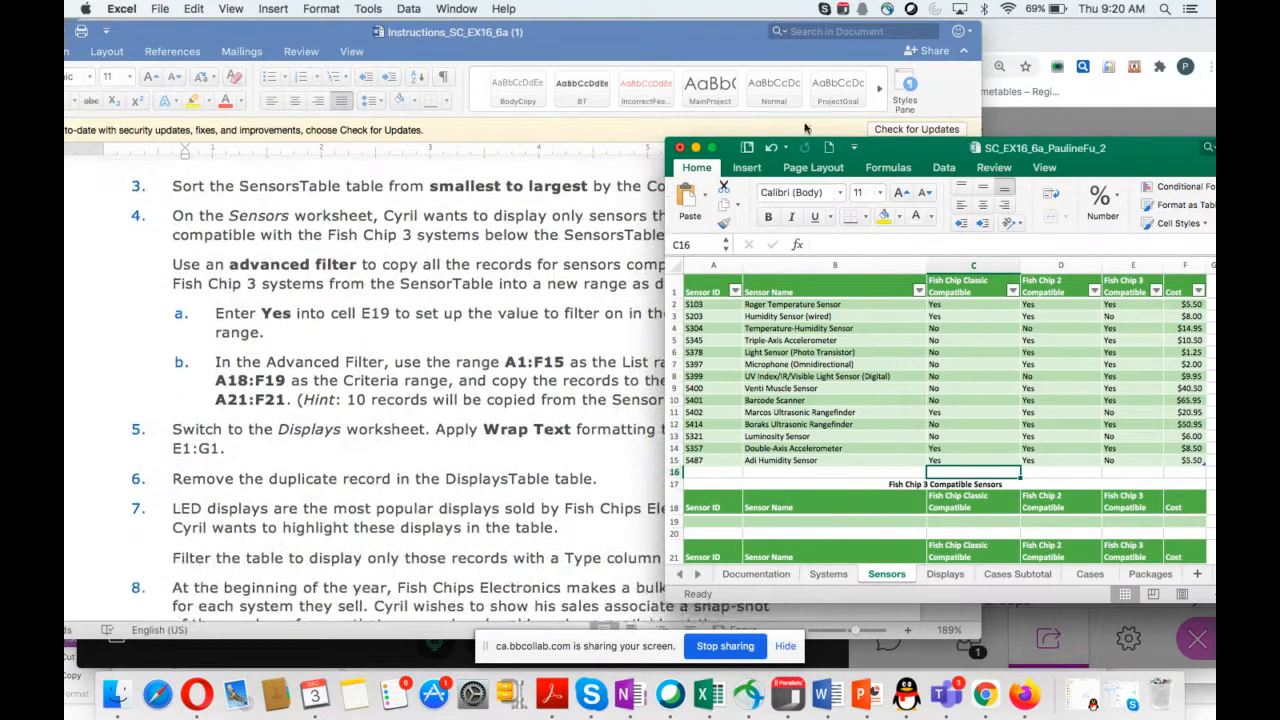
{"action": "left_click_drag", "start_coordinate": [884, 153], "coordinate": [790, 224]}
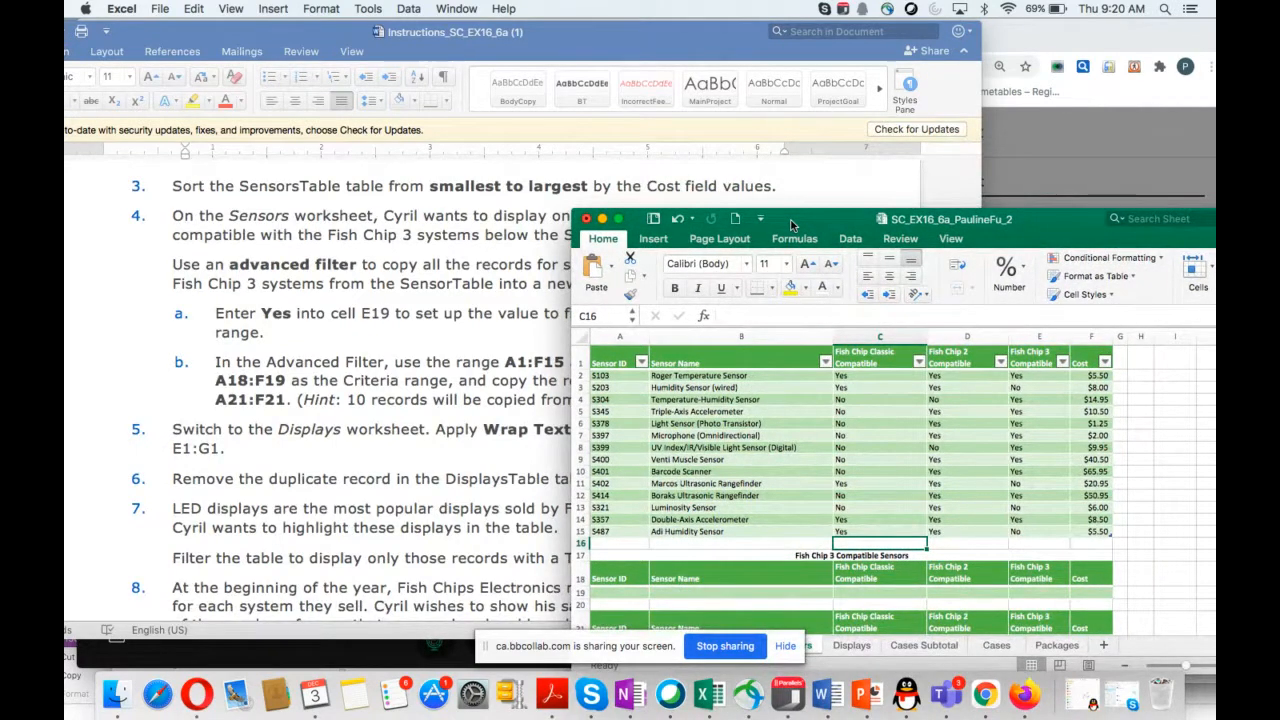
{"action": "left_click_drag", "start_coordinate": [790, 224], "coordinate": [740, 218]}
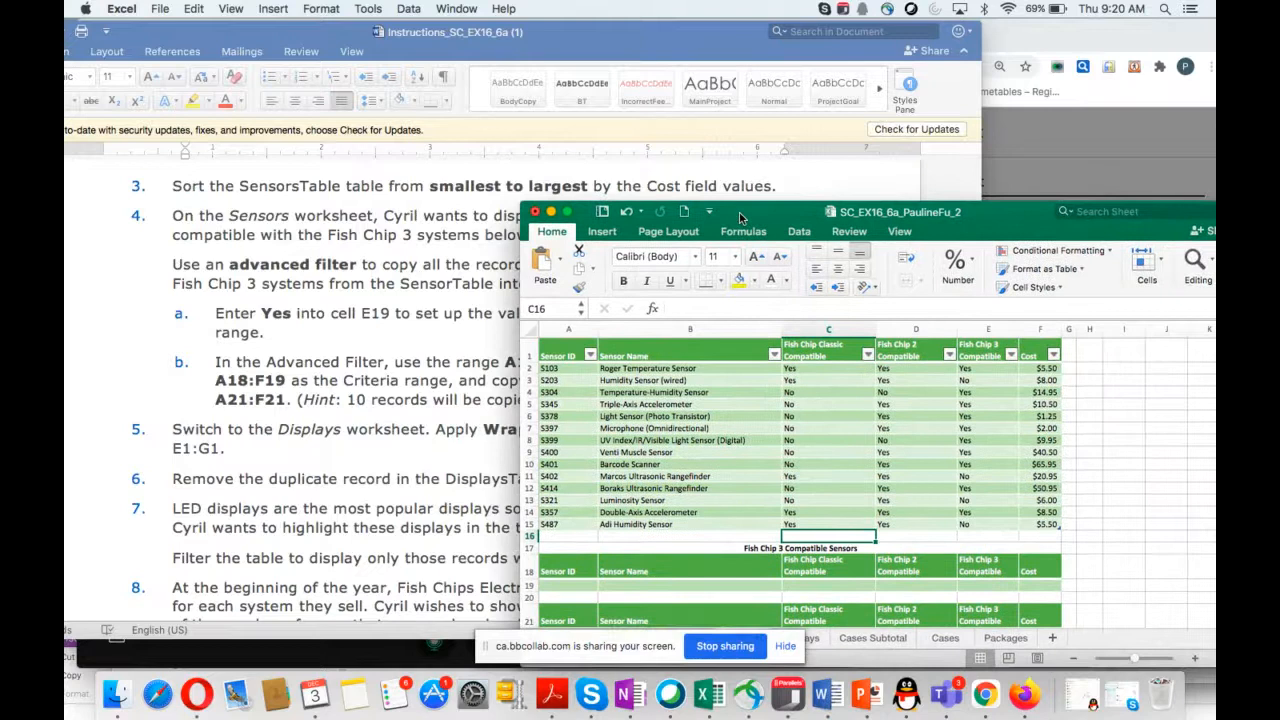
{"action": "left_click", "coordinate": [1054, 356]}
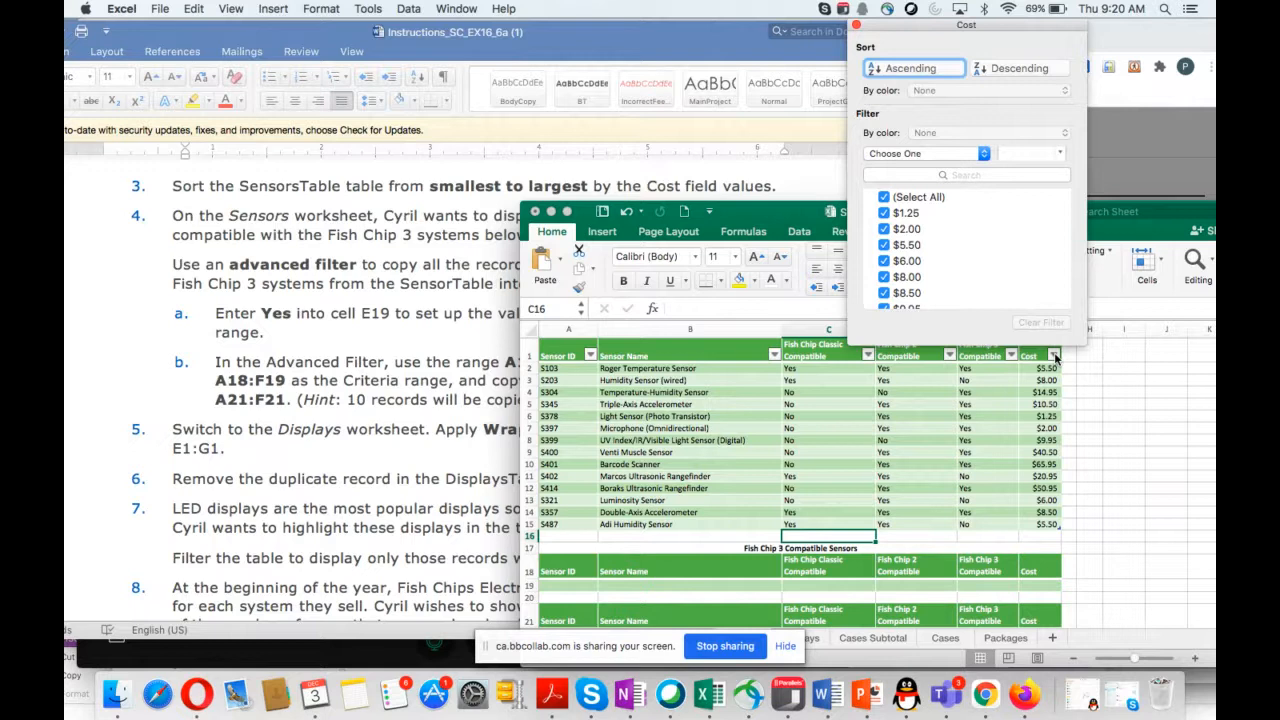
{"action": "left_click", "coordinate": [897, 69]}
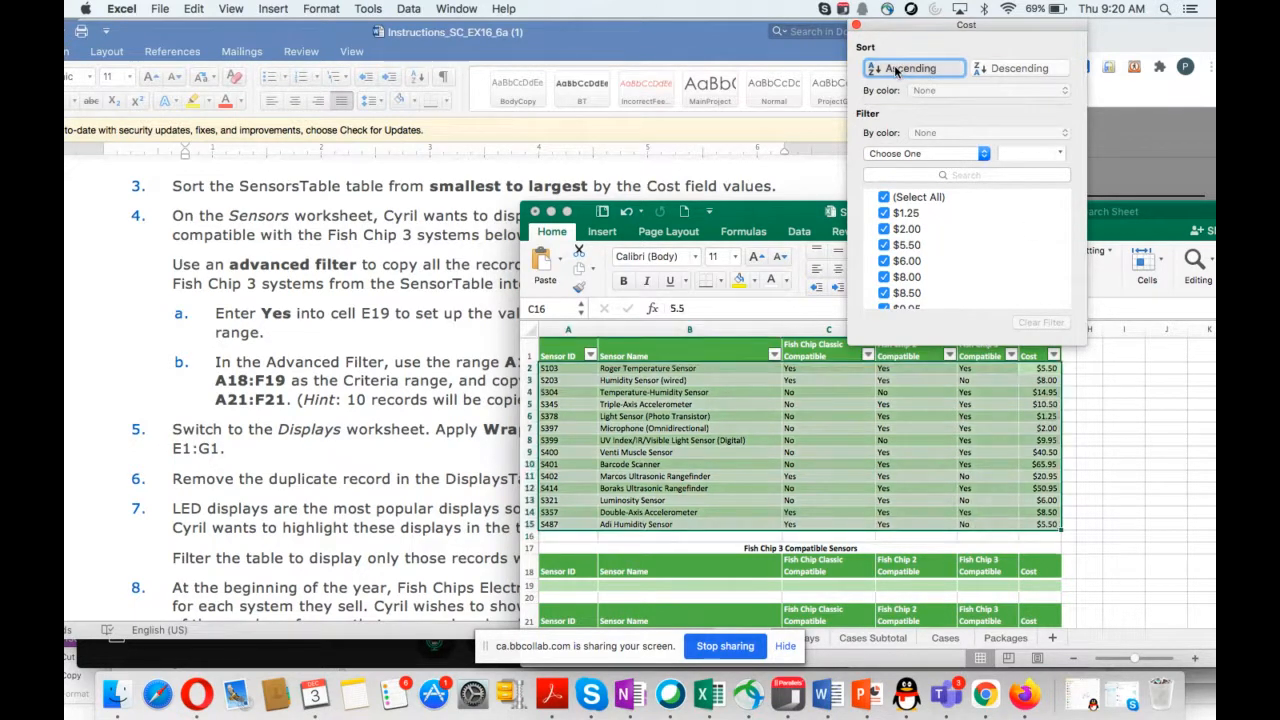
Close the Cost sort and filter window, then review the advanced filter instructions in Word alongside the empty ranges on the Sensors worksheet.
{"action": "left_click", "coordinate": [855, 25]}
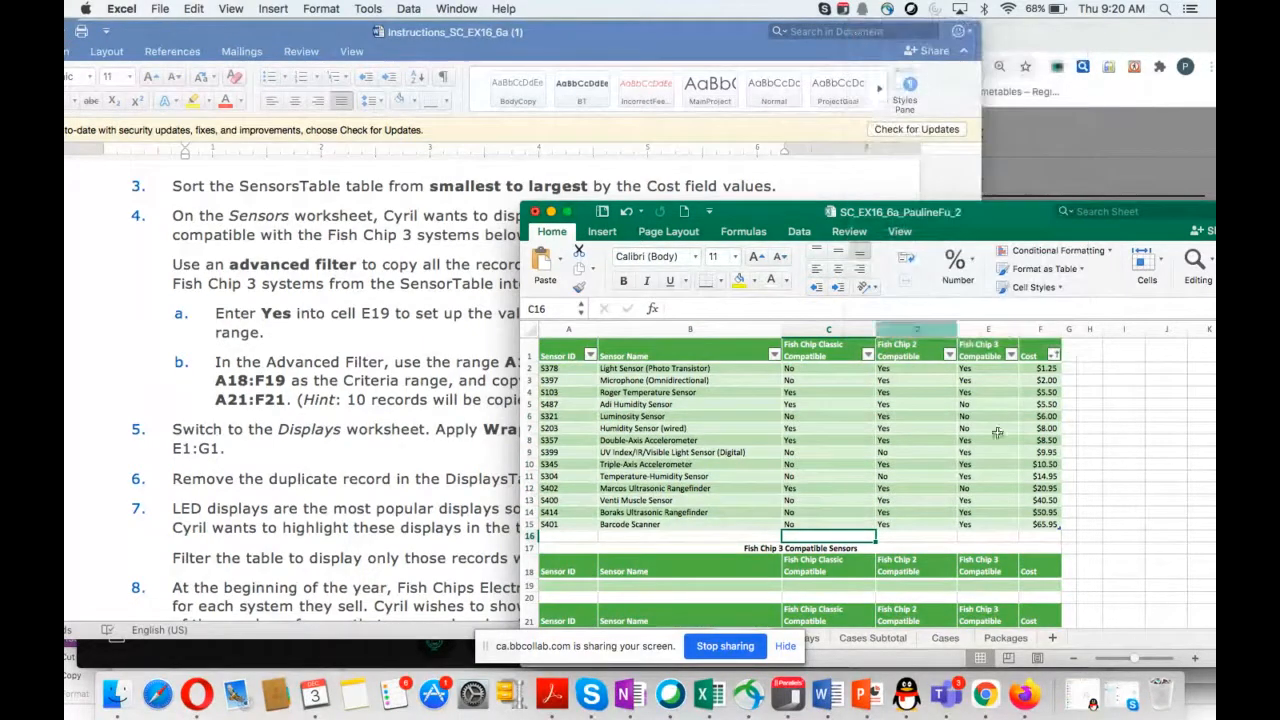
{"action": "left_click", "coordinate": [1038, 332]}
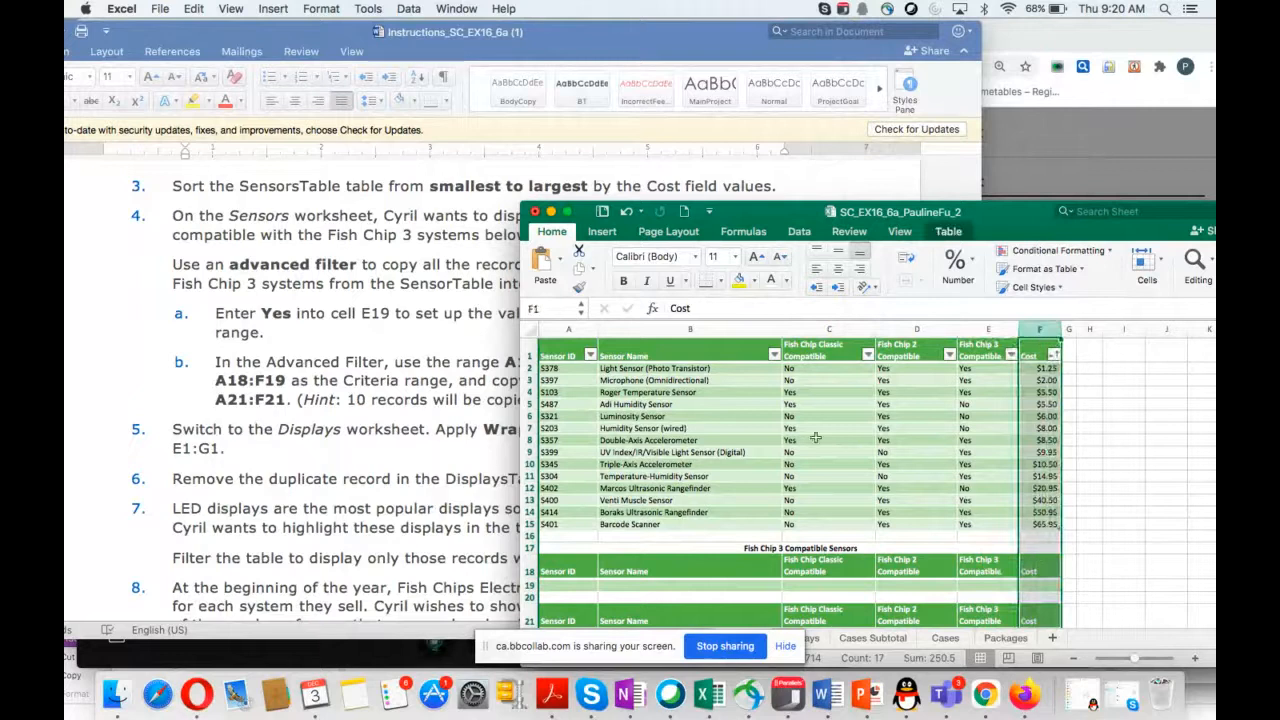
{"action": "scroll", "coordinate": [400, 456], "scroll_direction": "down", "scroll_amount": 2}
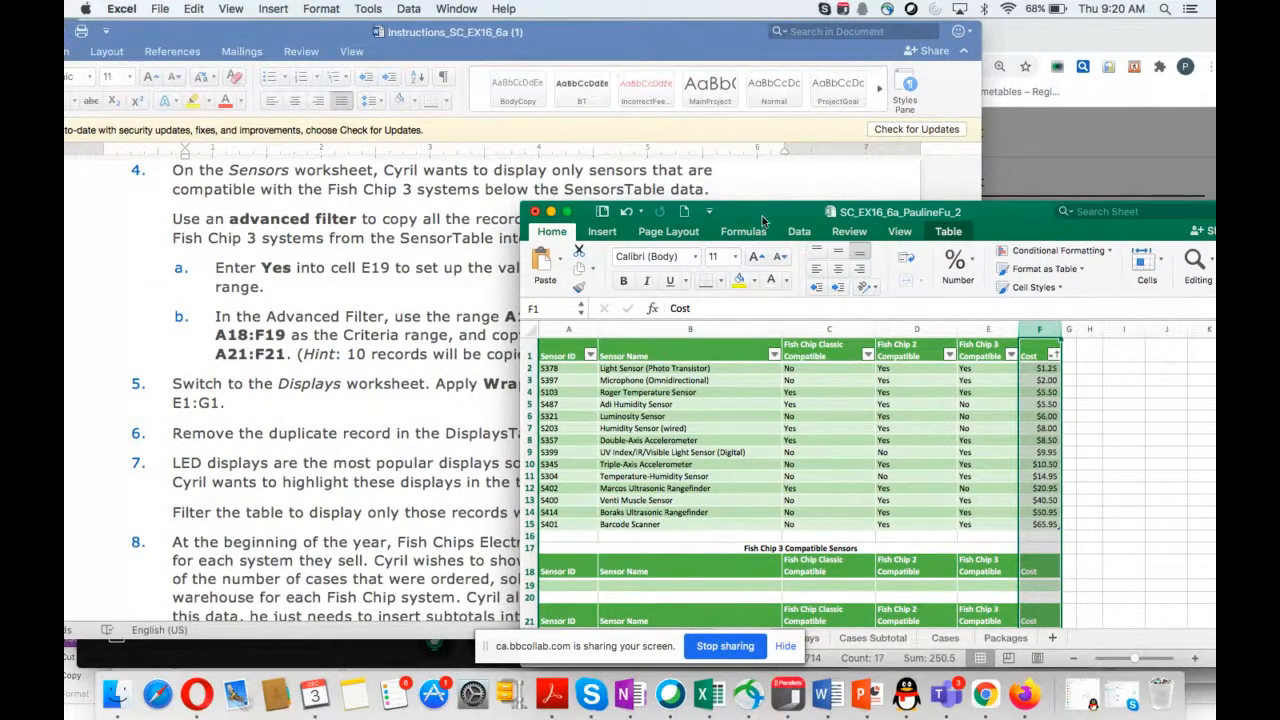
{"action": "left_click_drag", "start_coordinate": [762, 220], "coordinate": [855, 225]}
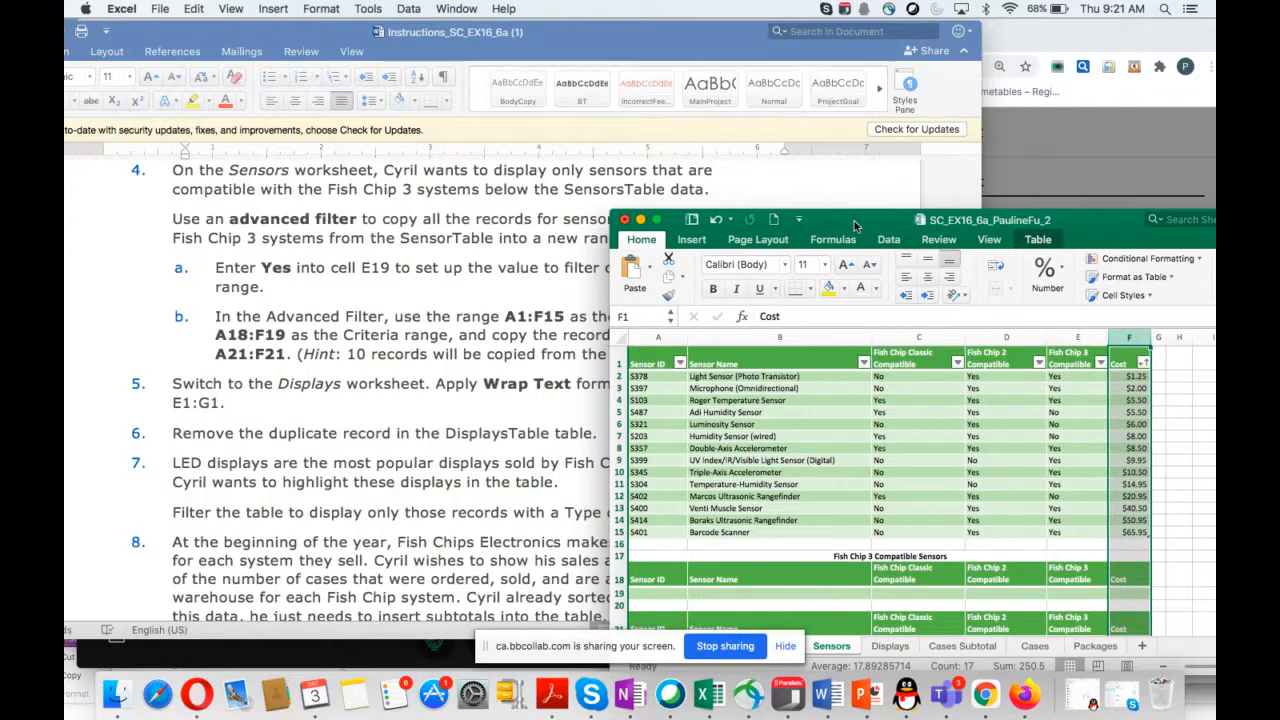
{"action": "left_click_drag", "start_coordinate": [855, 224], "coordinate": [978, 114]}
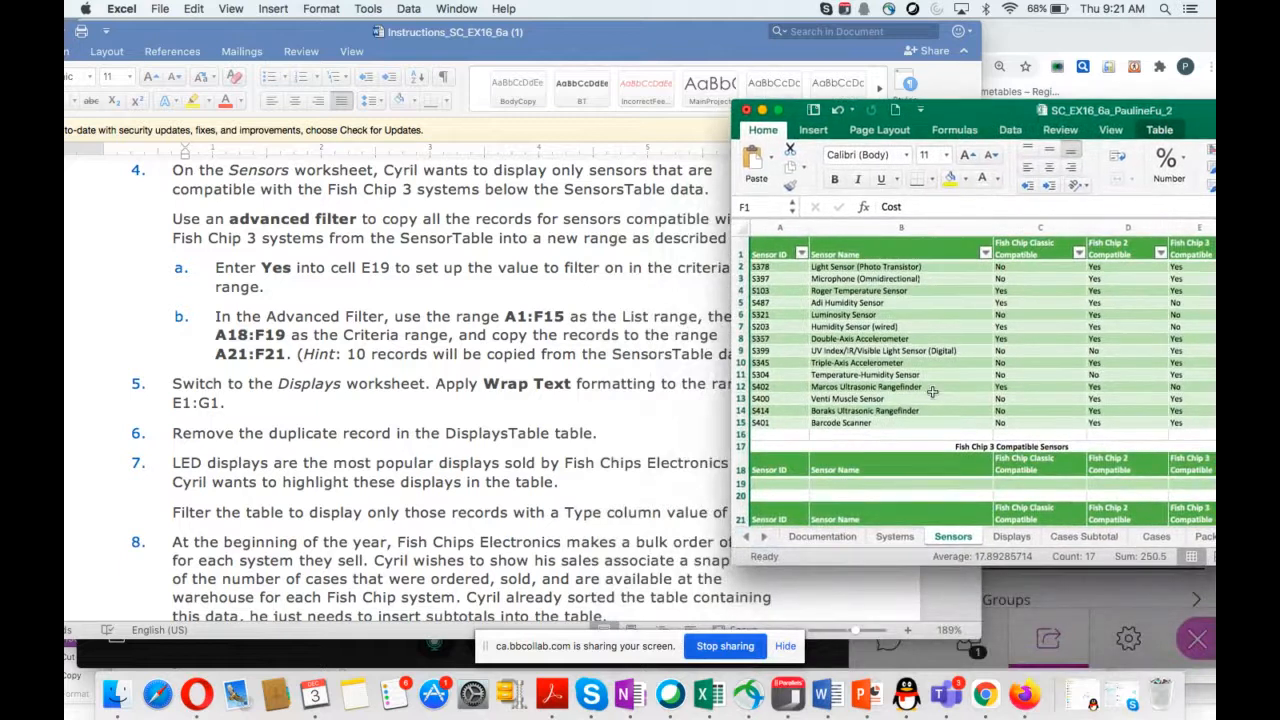
{"action": "scroll", "coordinate": [933, 398], "scroll_direction": "down", "scroll_amount": 5}
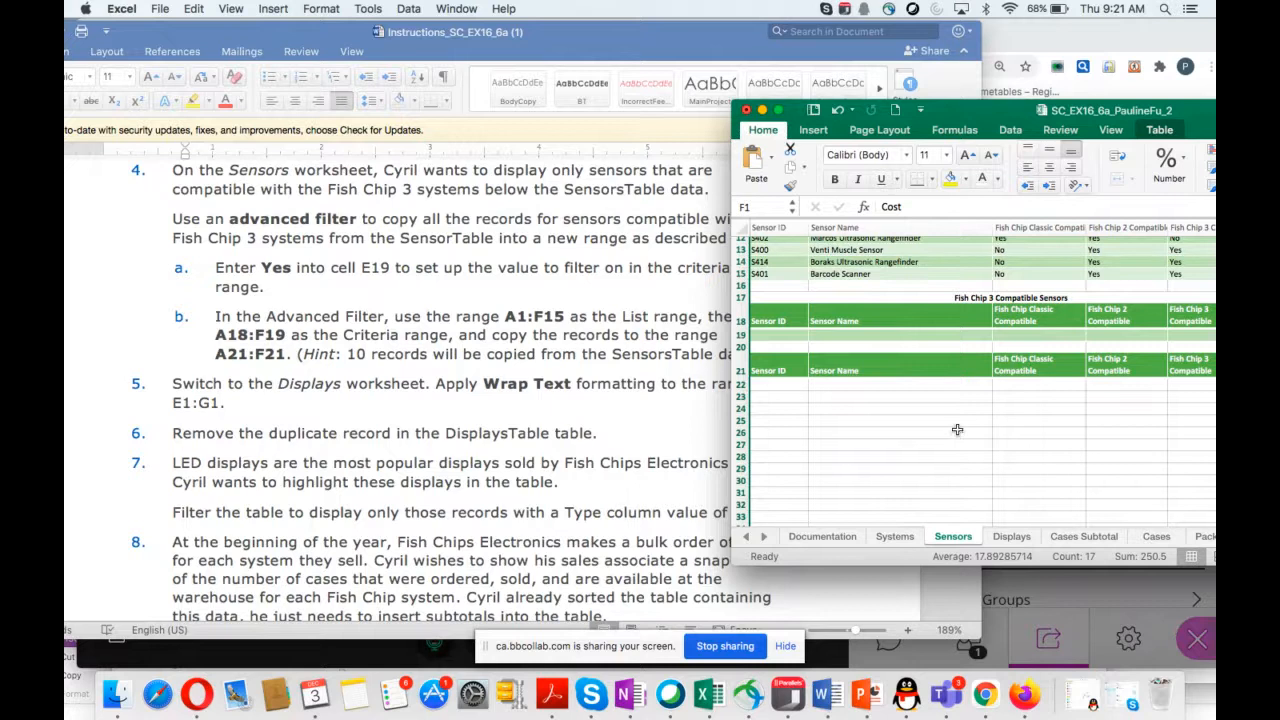
{"action": "left_click_drag", "start_coordinate": [1000, 113], "coordinate": [688, 133]}
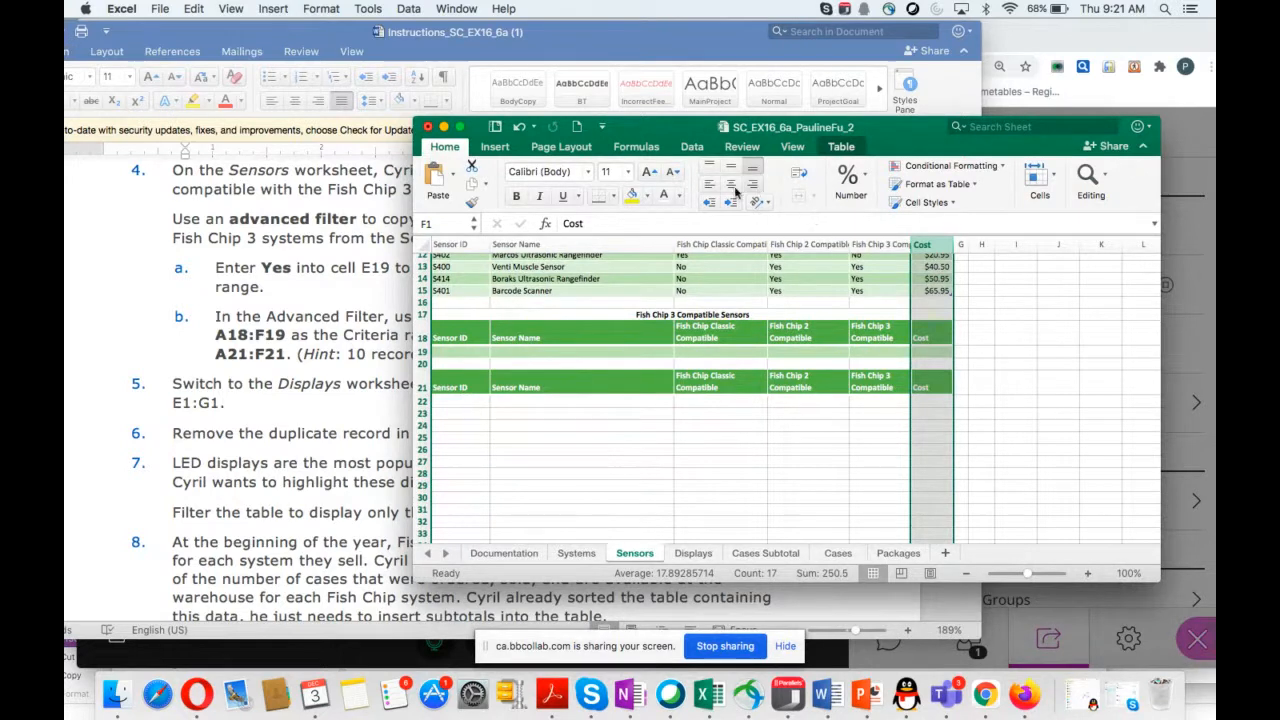
{"action": "left_click", "coordinate": [692, 148]}
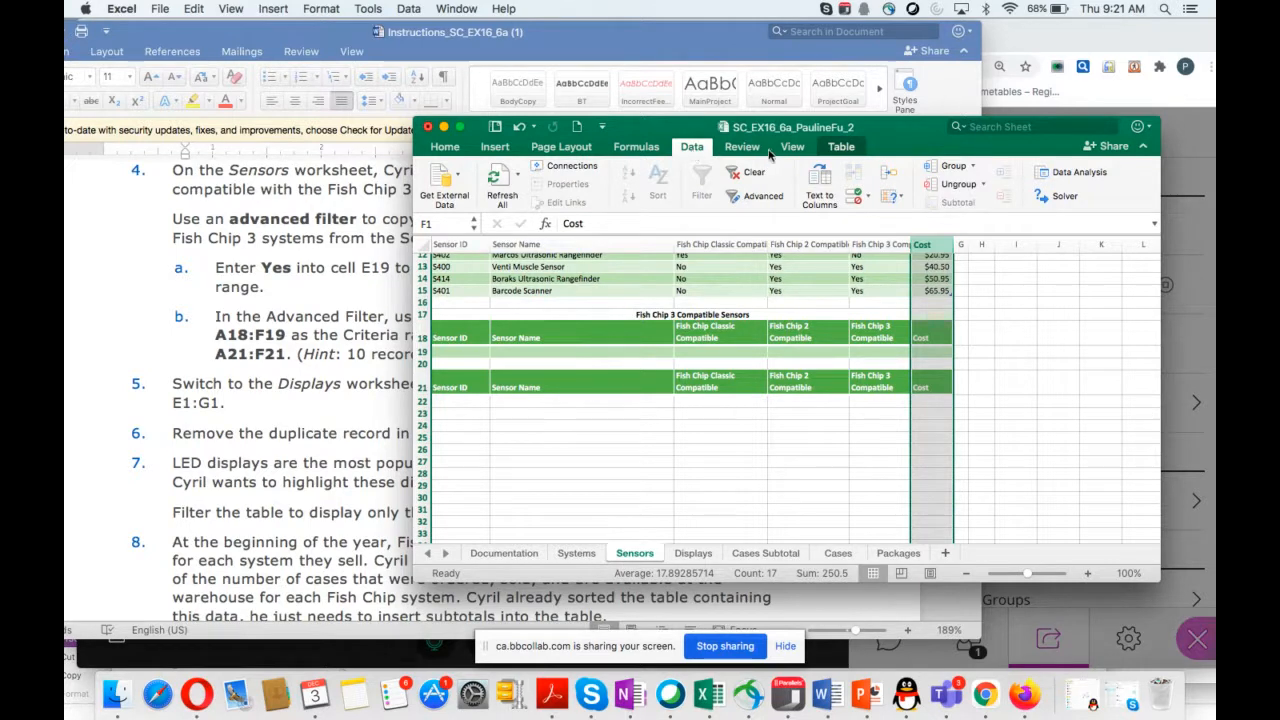
{"action": "left_click", "coordinate": [845, 148]}
{"action": "left_click", "coordinate": [784, 297]}
{"action": "scroll", "coordinate": [784, 300], "scroll_direction": "up", "scroll_amount": 5}
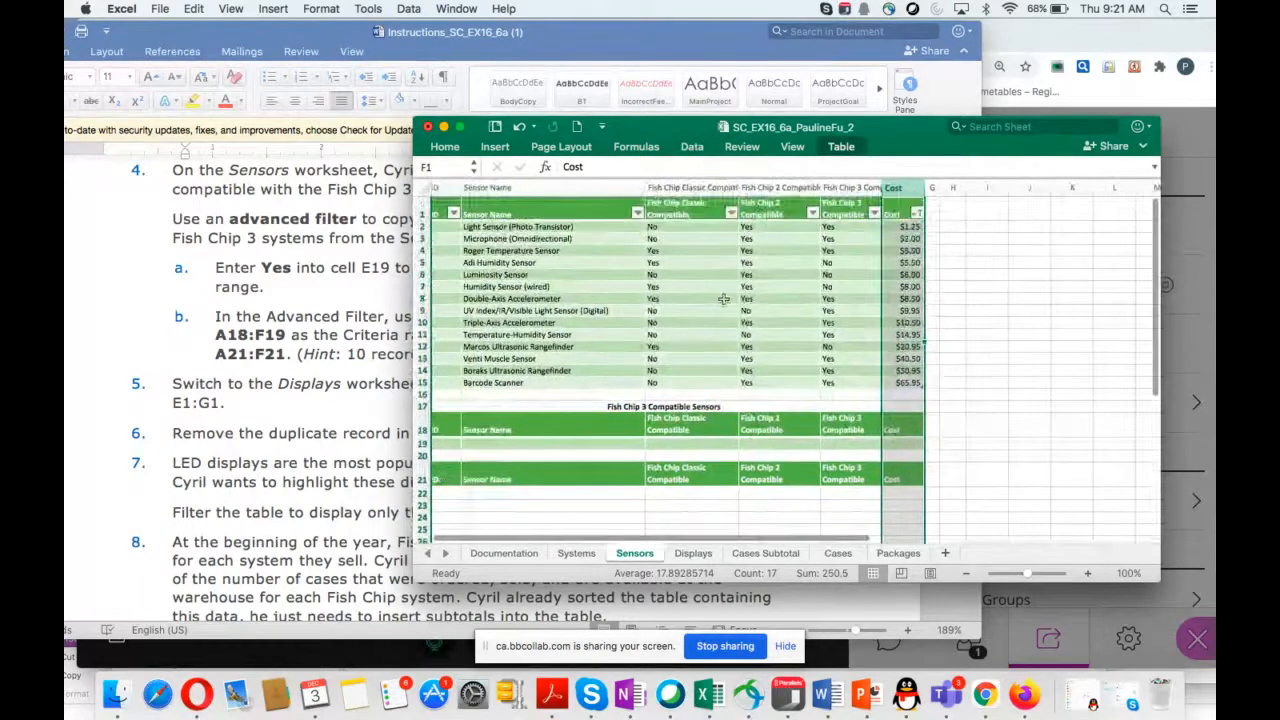
{"action": "left_click", "coordinate": [717, 299]}
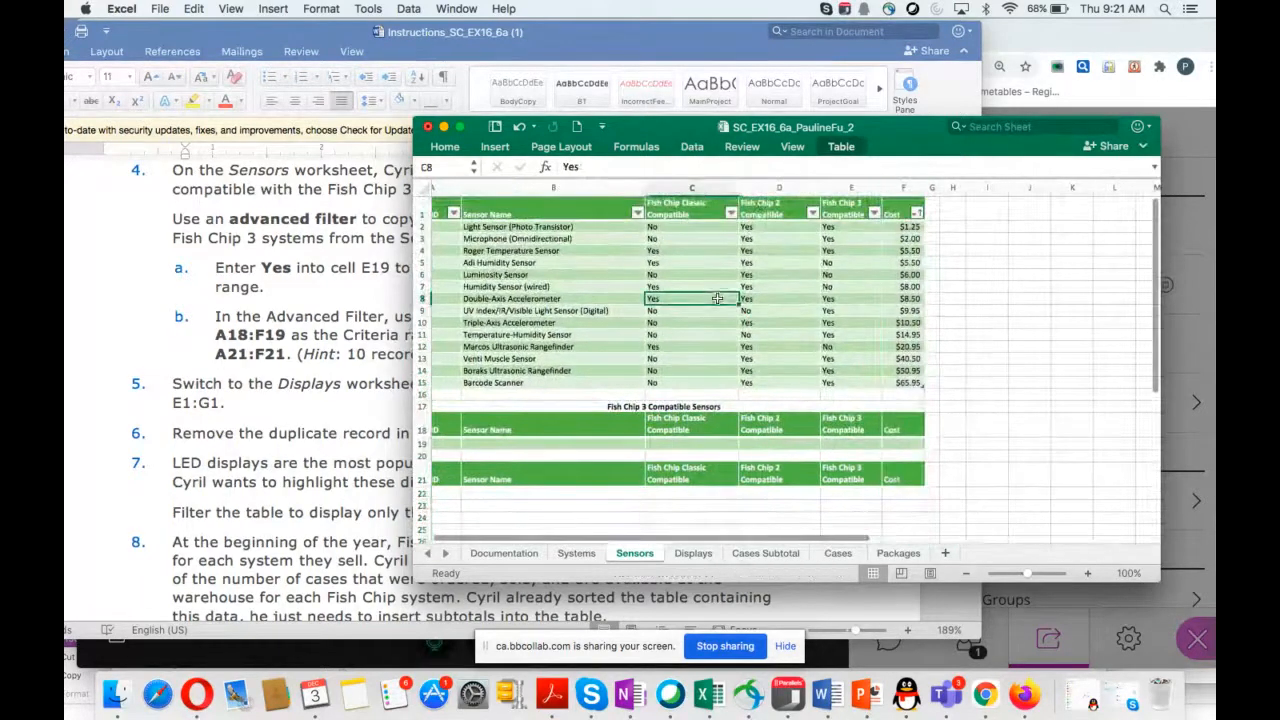
{"action": "left_click", "coordinate": [851, 148]}
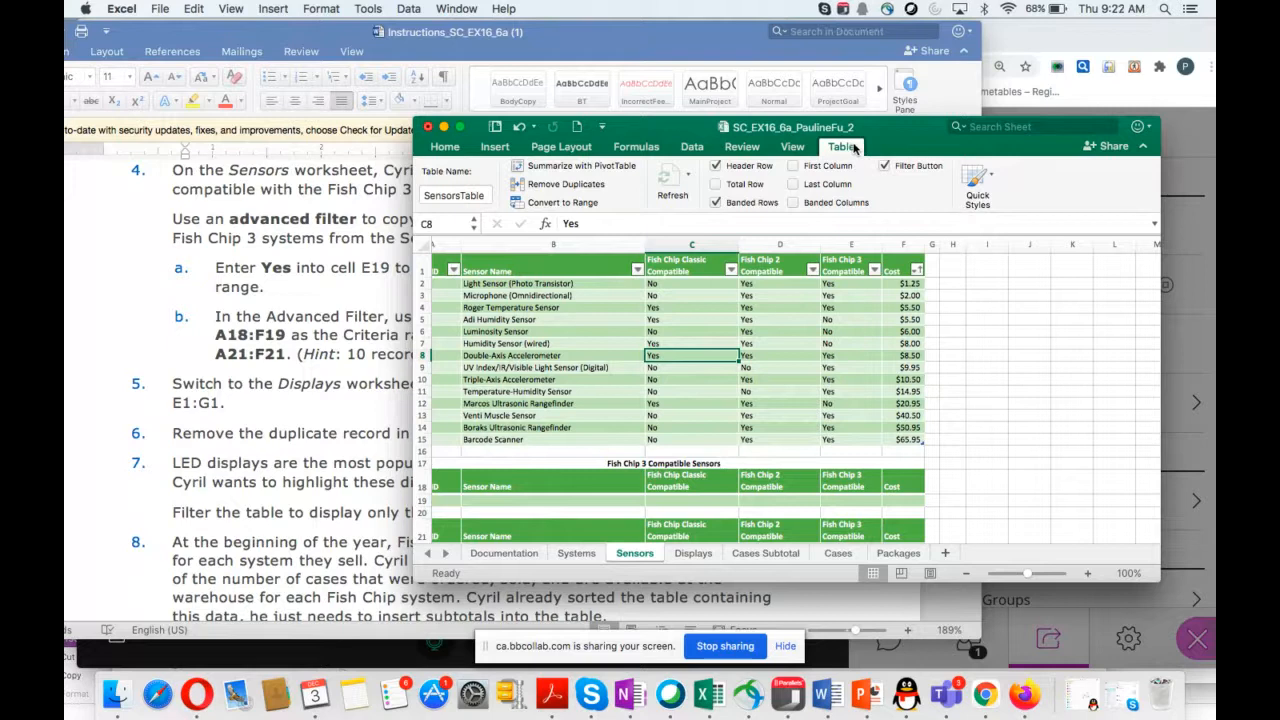
{"action": "scroll", "coordinate": [729, 270], "scroll_direction": "left", "scroll_amount": 2}
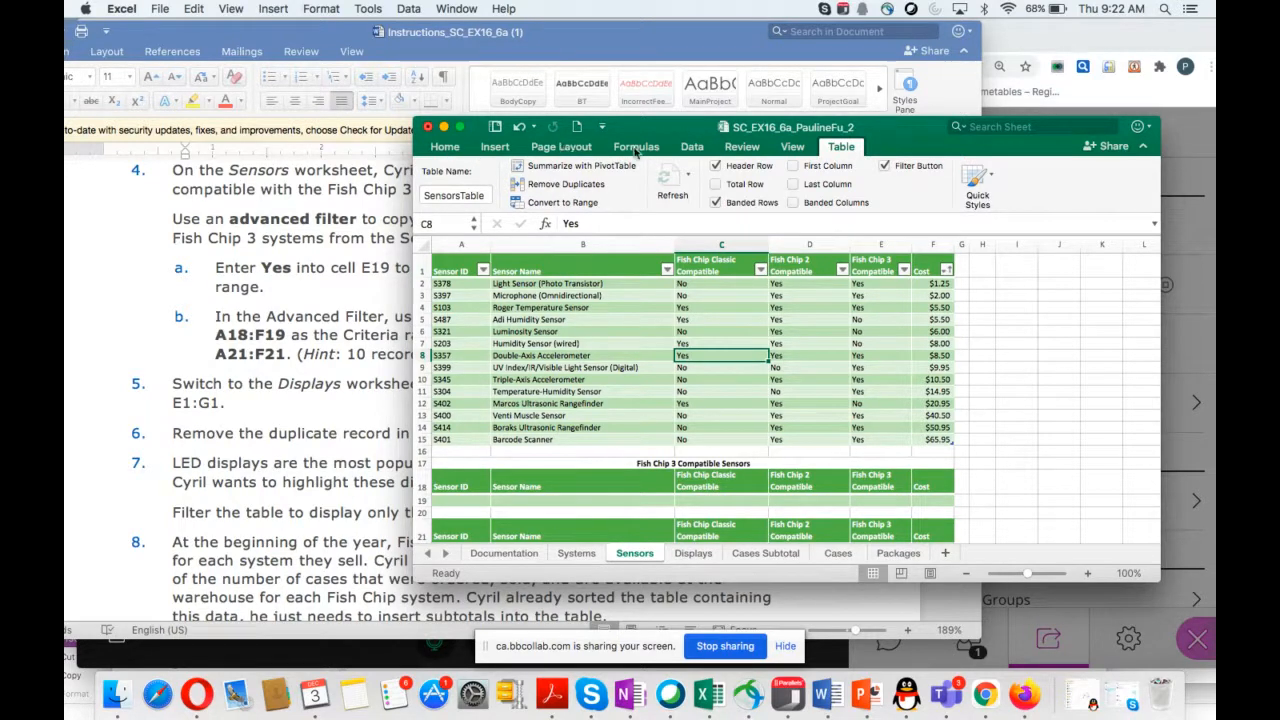
{"action": "left_click", "coordinate": [793, 148]}
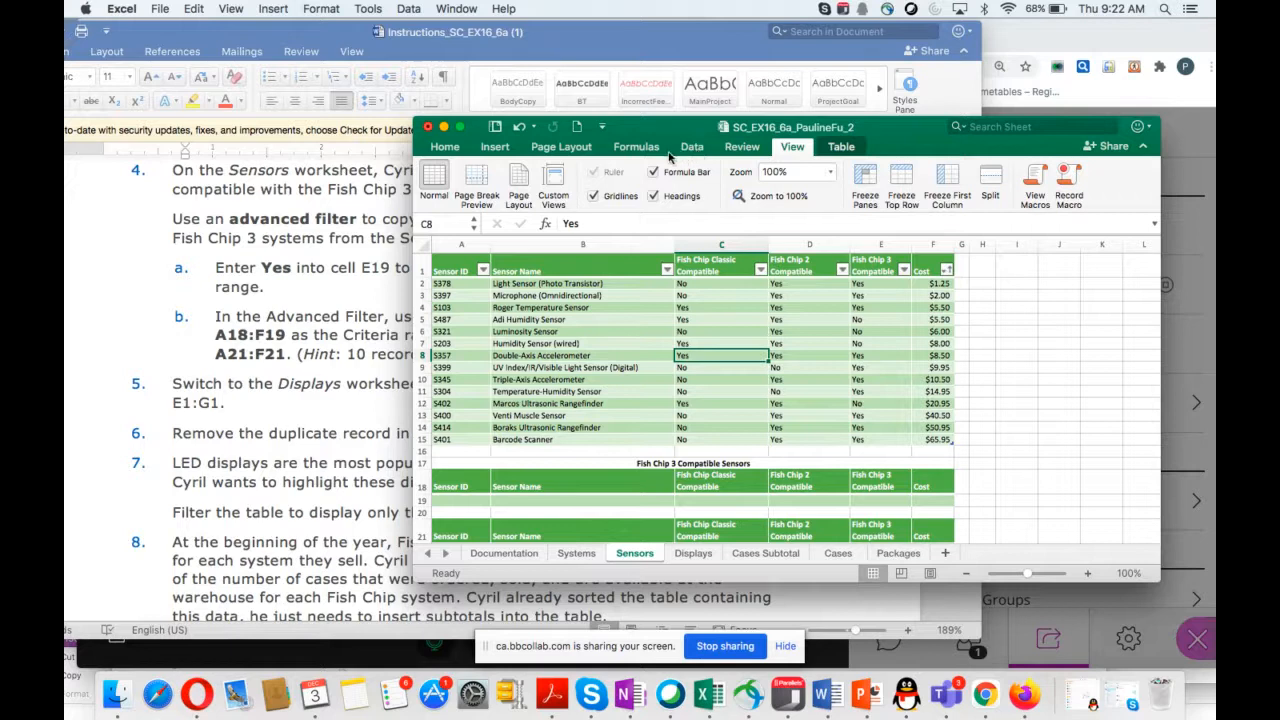
{"action": "left_click", "coordinate": [564, 150]}
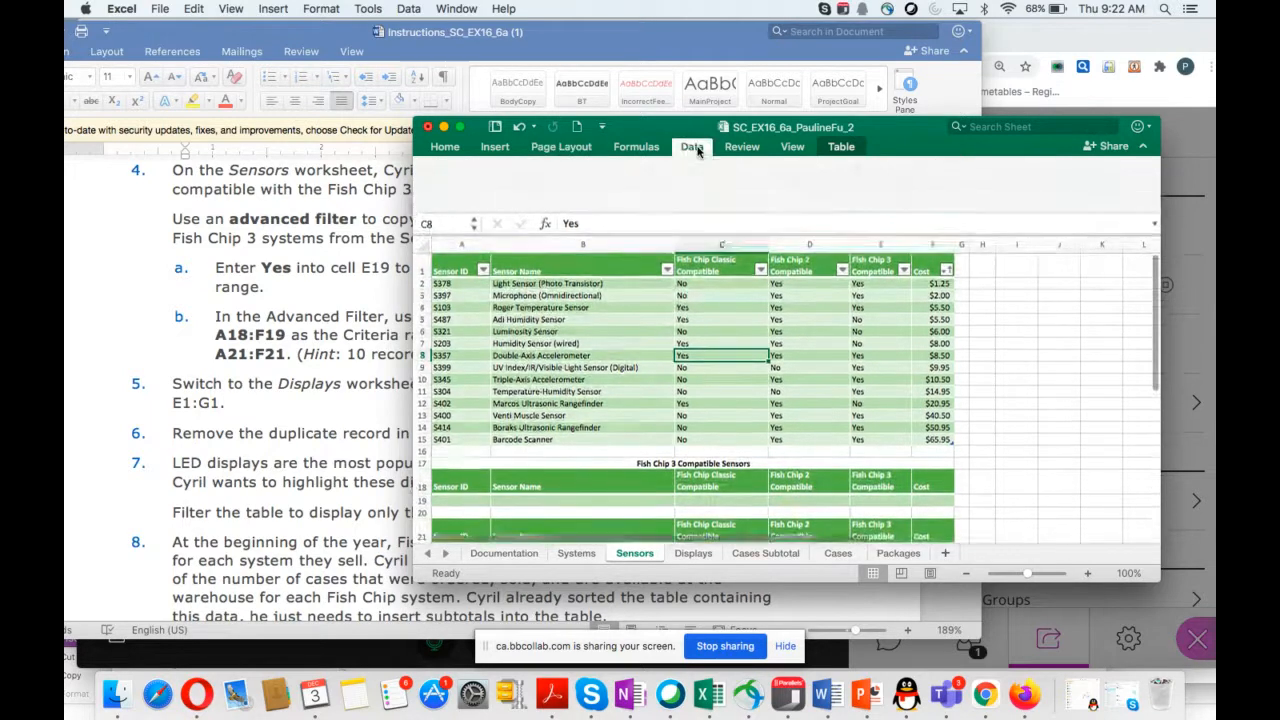
{"action": "left_click", "coordinate": [696, 148]}
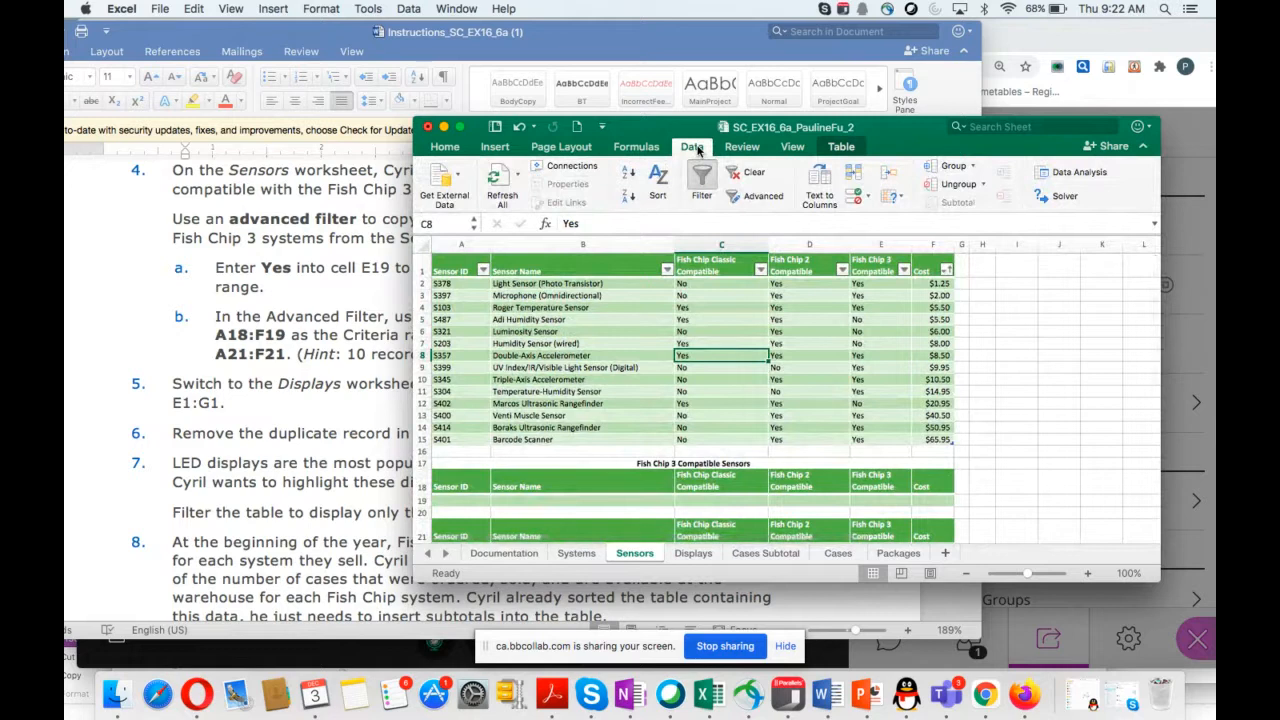
{"action": "left_click", "coordinate": [752, 198]}
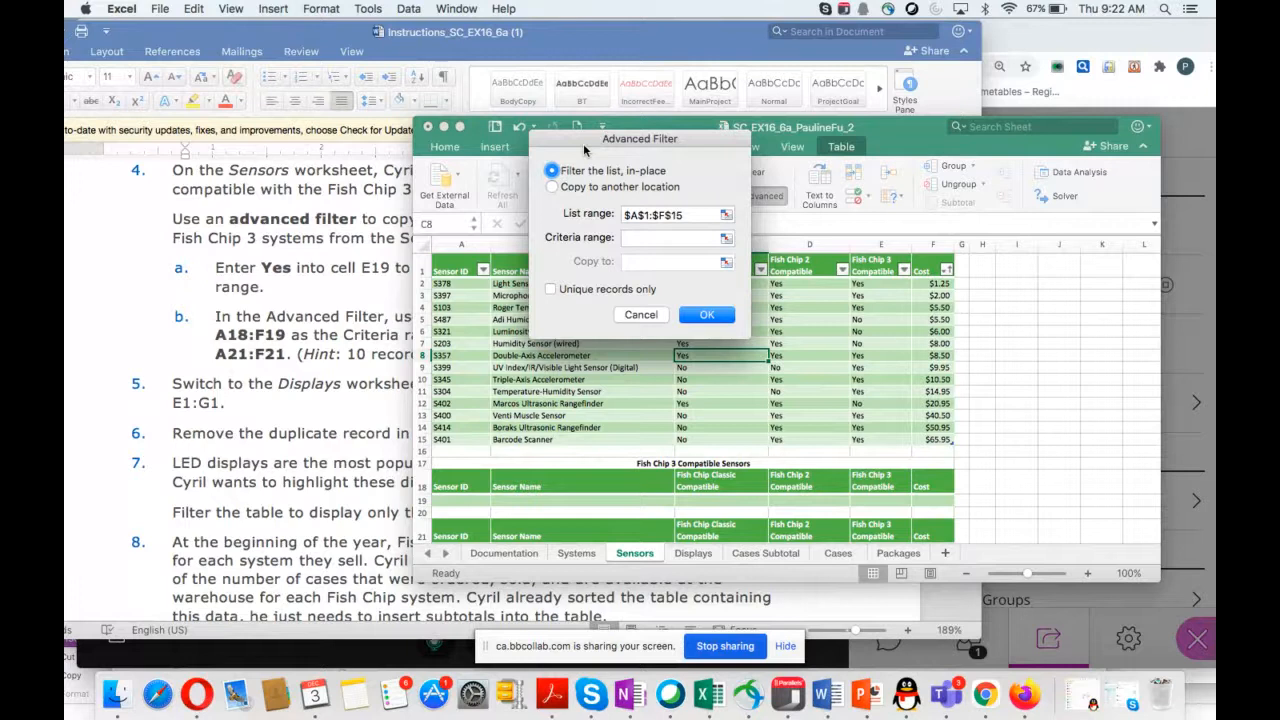
{"action": "left_click_drag", "start_coordinate": [583, 143], "coordinate": [771, 208]}
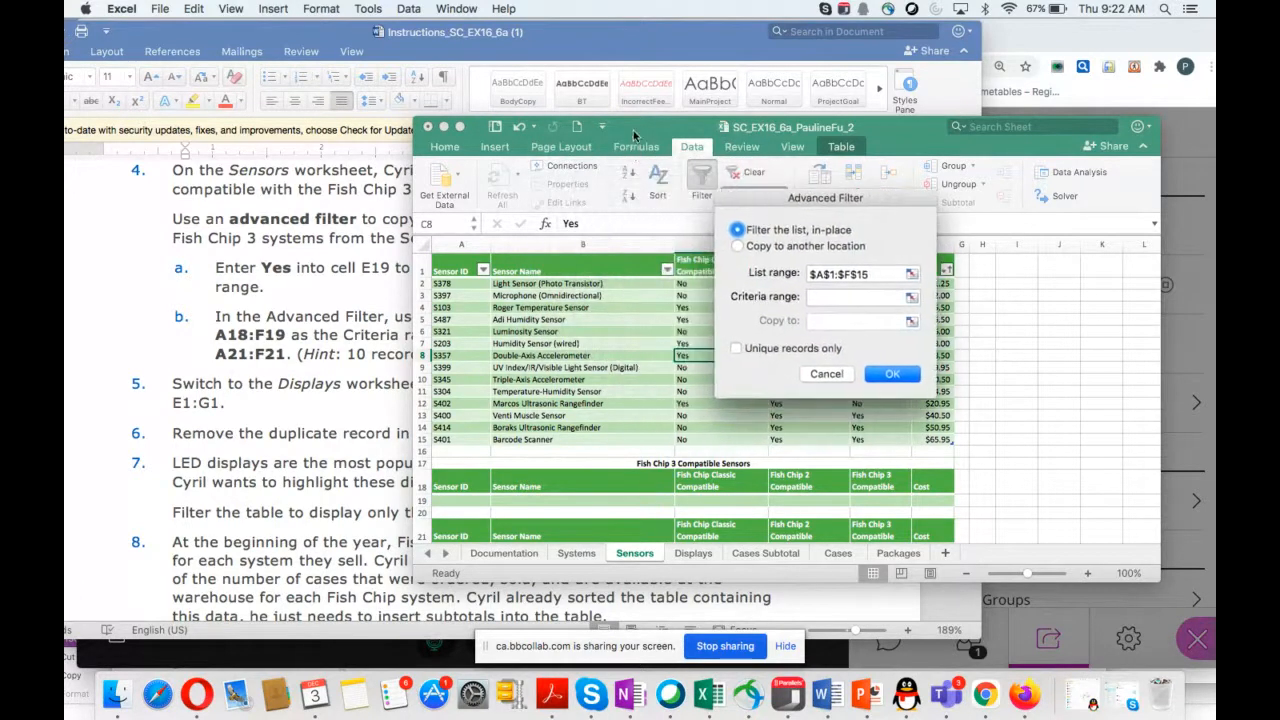
{"action": "left_click_drag", "start_coordinate": [632, 136], "coordinate": [1031, 149]}
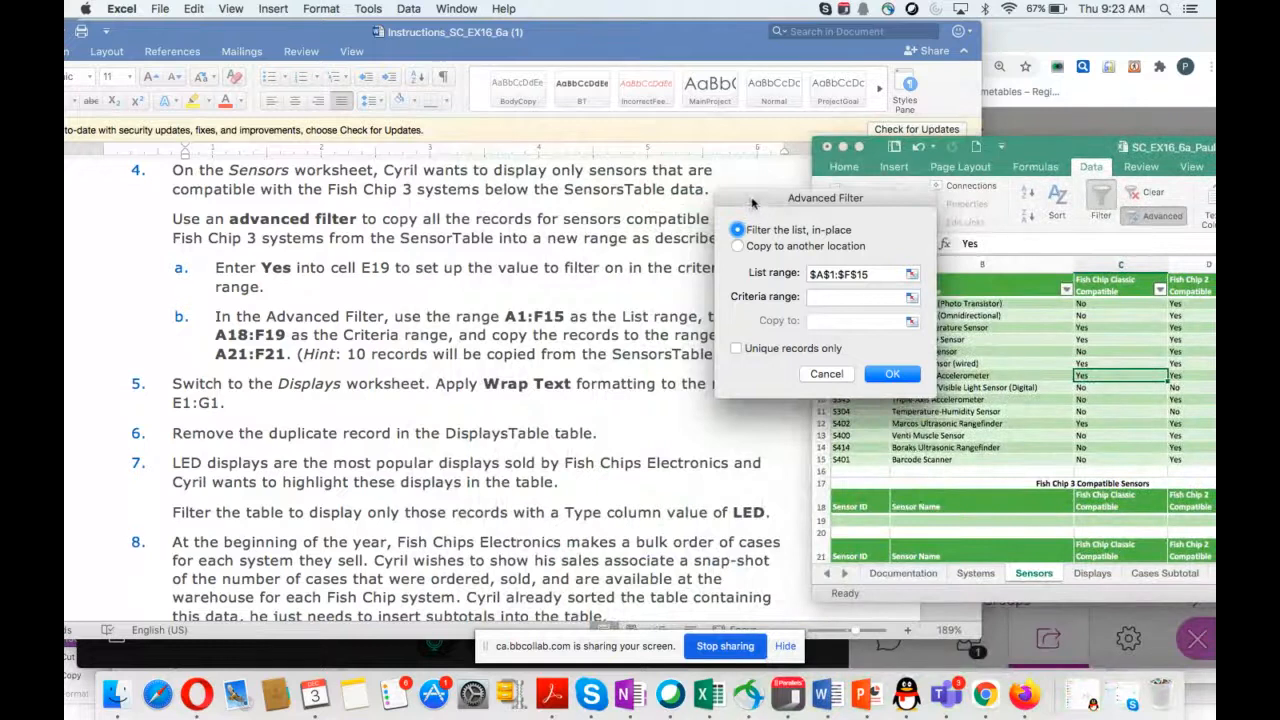
{"action": "left_click_drag", "start_coordinate": [754, 205], "coordinate": [813, 264]}
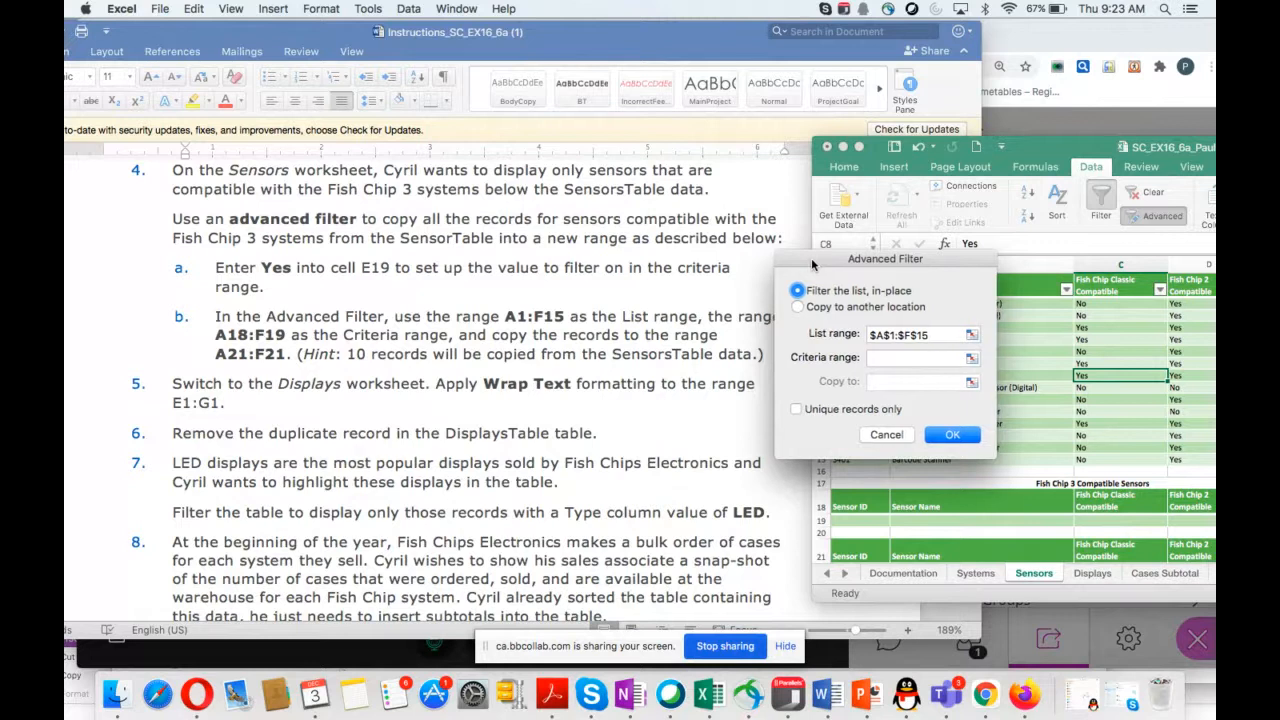
{"action": "left_click_drag", "start_coordinate": [812, 260], "coordinate": [782, 265]}
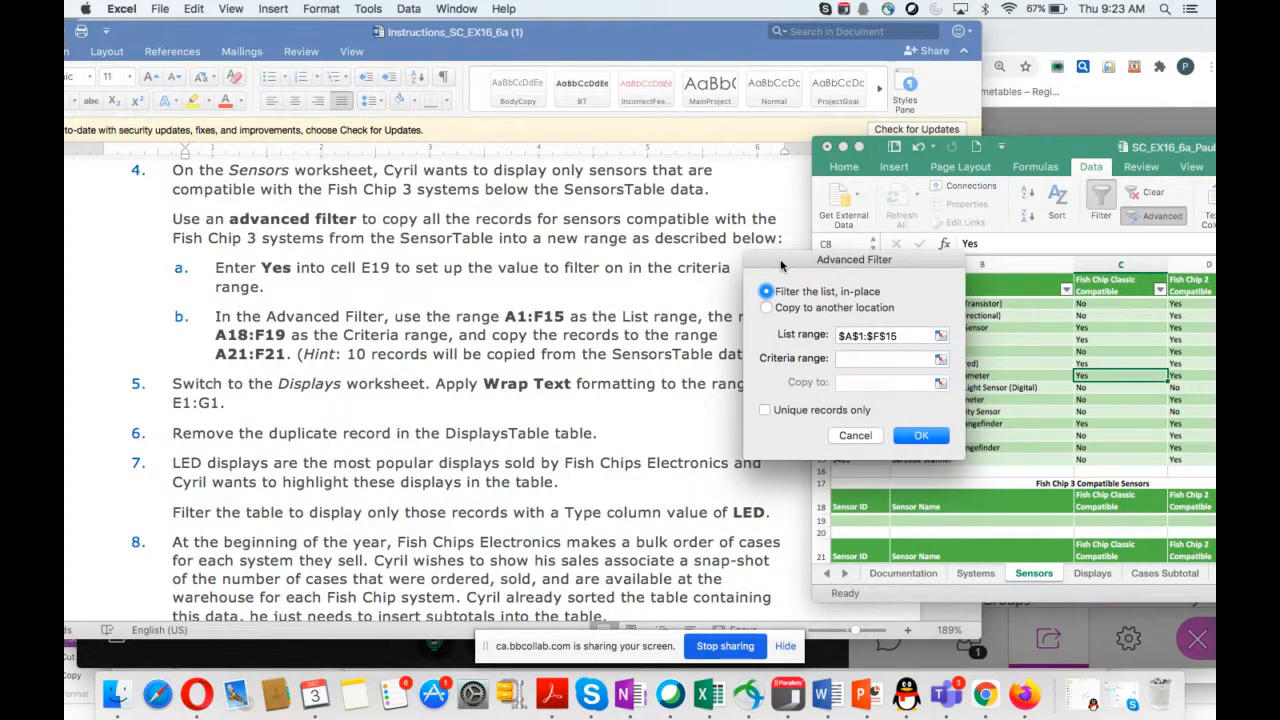
{"action": "left_click_drag", "start_coordinate": [782, 265], "coordinate": [781, 265]}
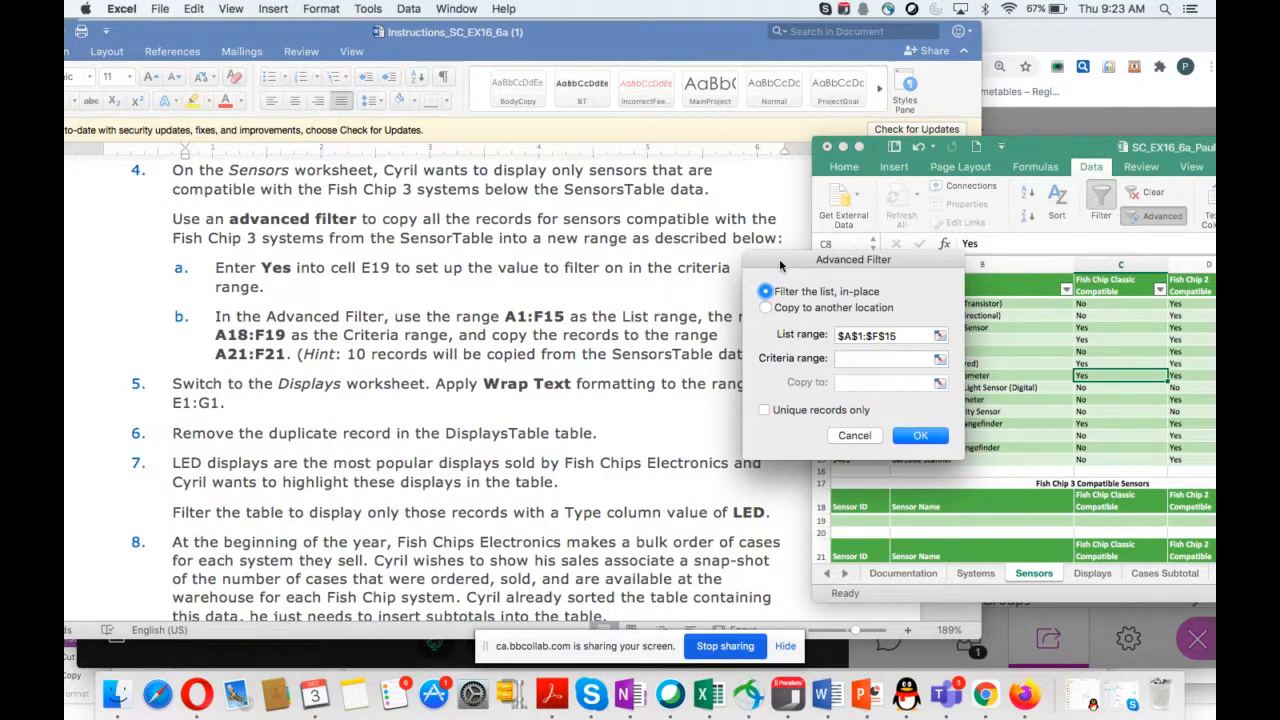
{"action": "left_click_drag", "start_coordinate": [779, 258], "coordinate": [636, 291]}
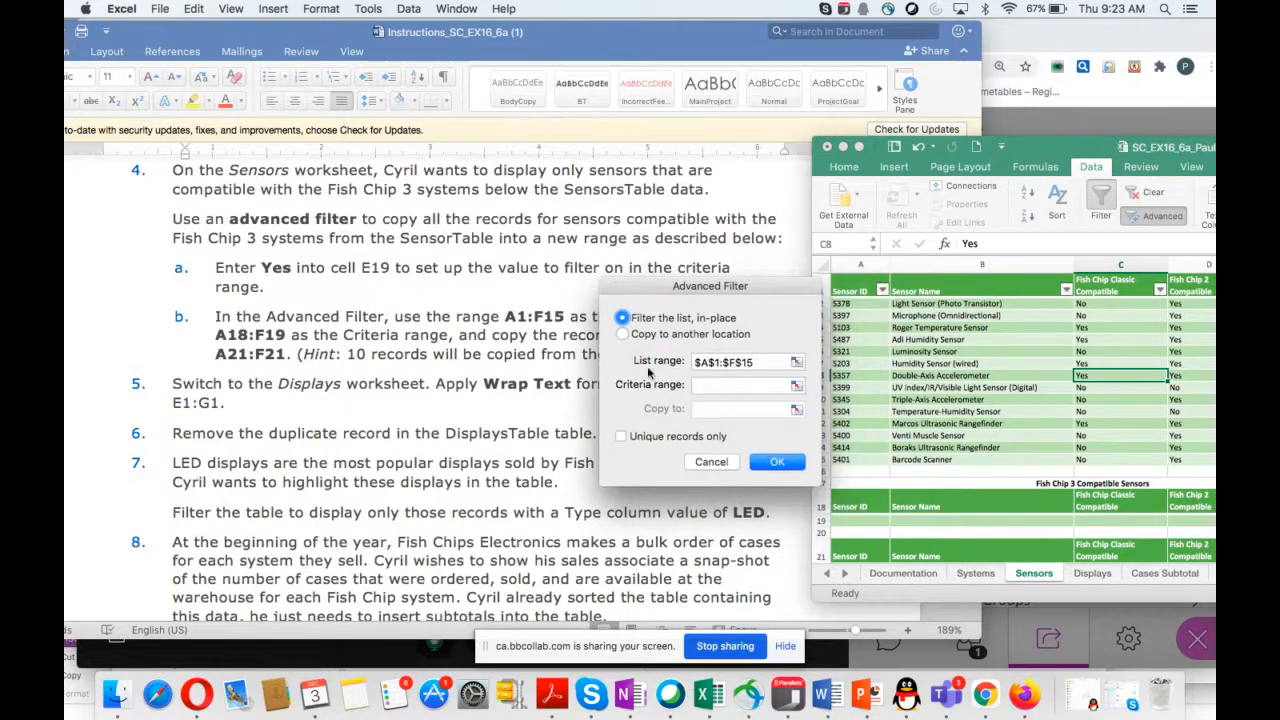
{"action": "left_click", "coordinate": [708, 466]}
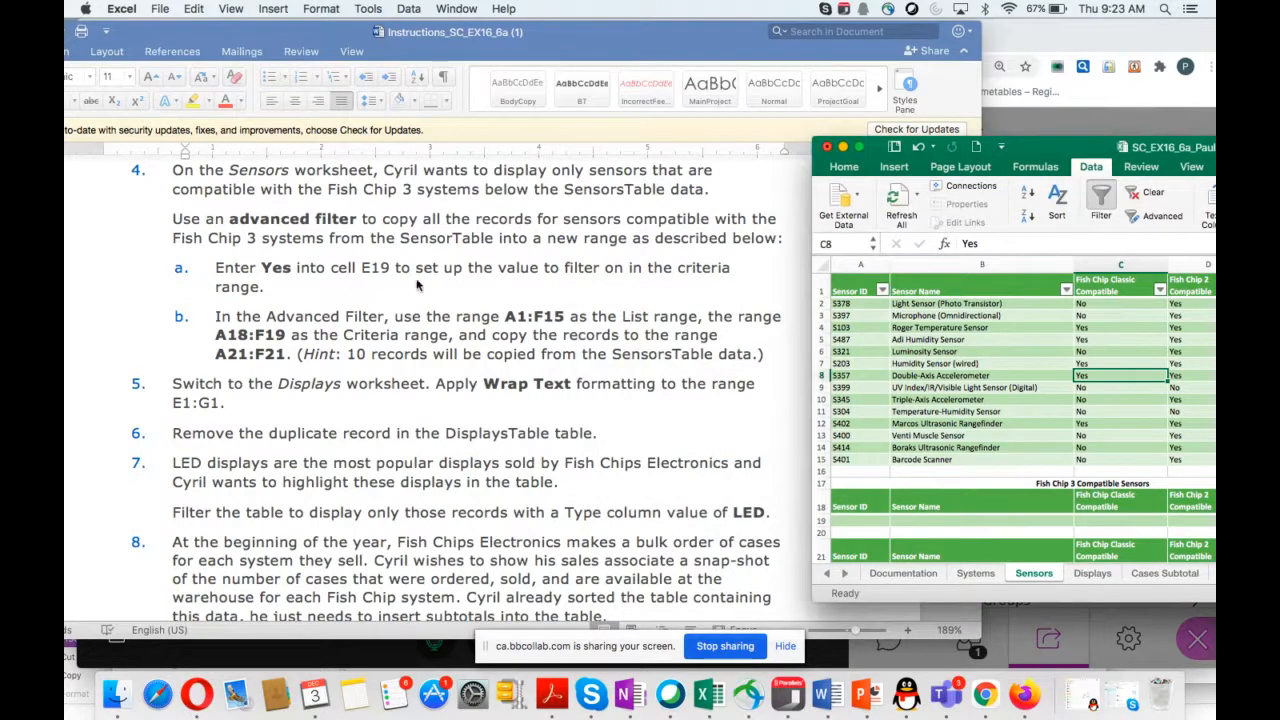
Enter Yes in cell E19 as the Fish Chip 3 Compatible criterion on the Sensors worksheet.
{"action": "left_click_drag", "start_coordinate": [1038, 148], "coordinate": [950, 129]}
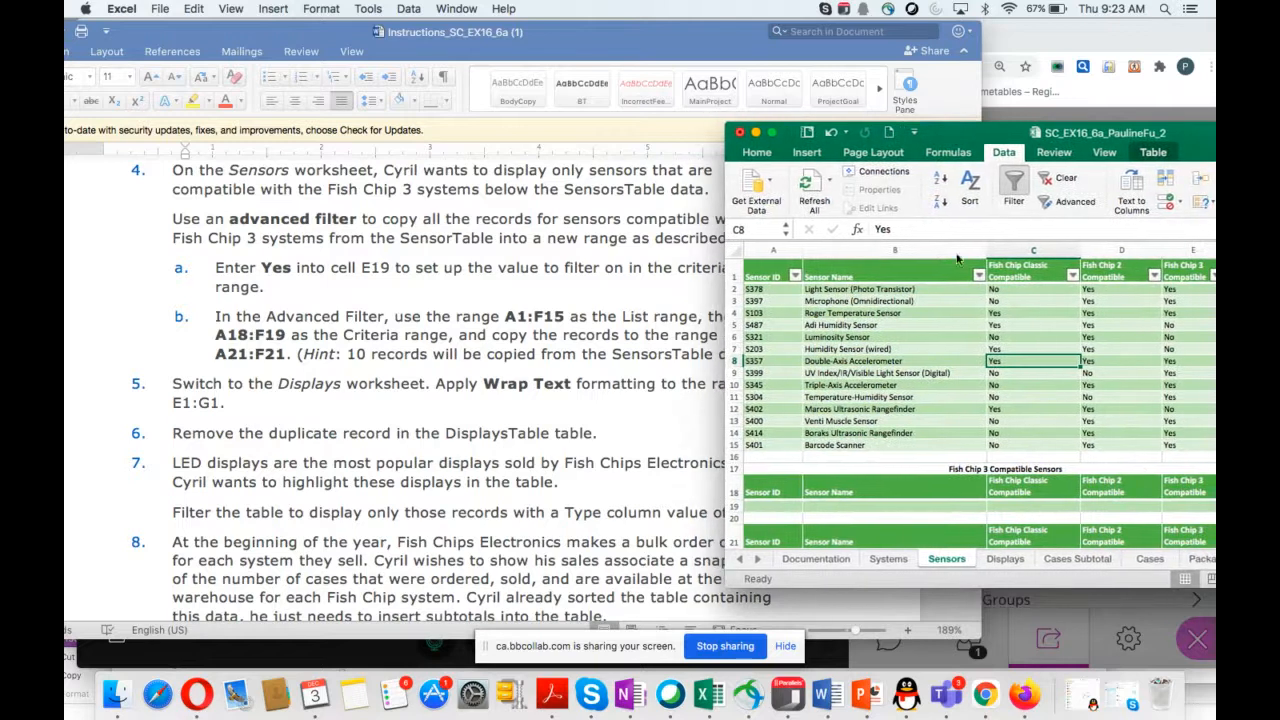
{"action": "left_click", "coordinate": [1180, 510]}
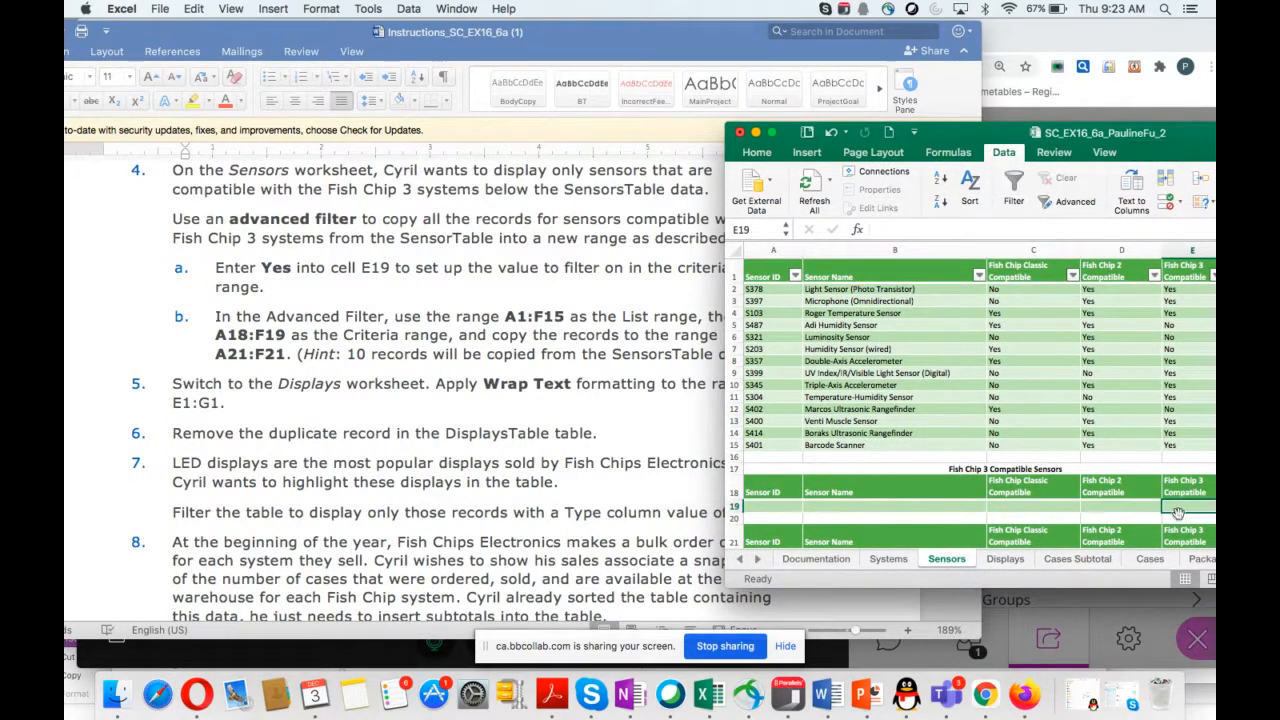
{"action": "type", "text": "Yes"}
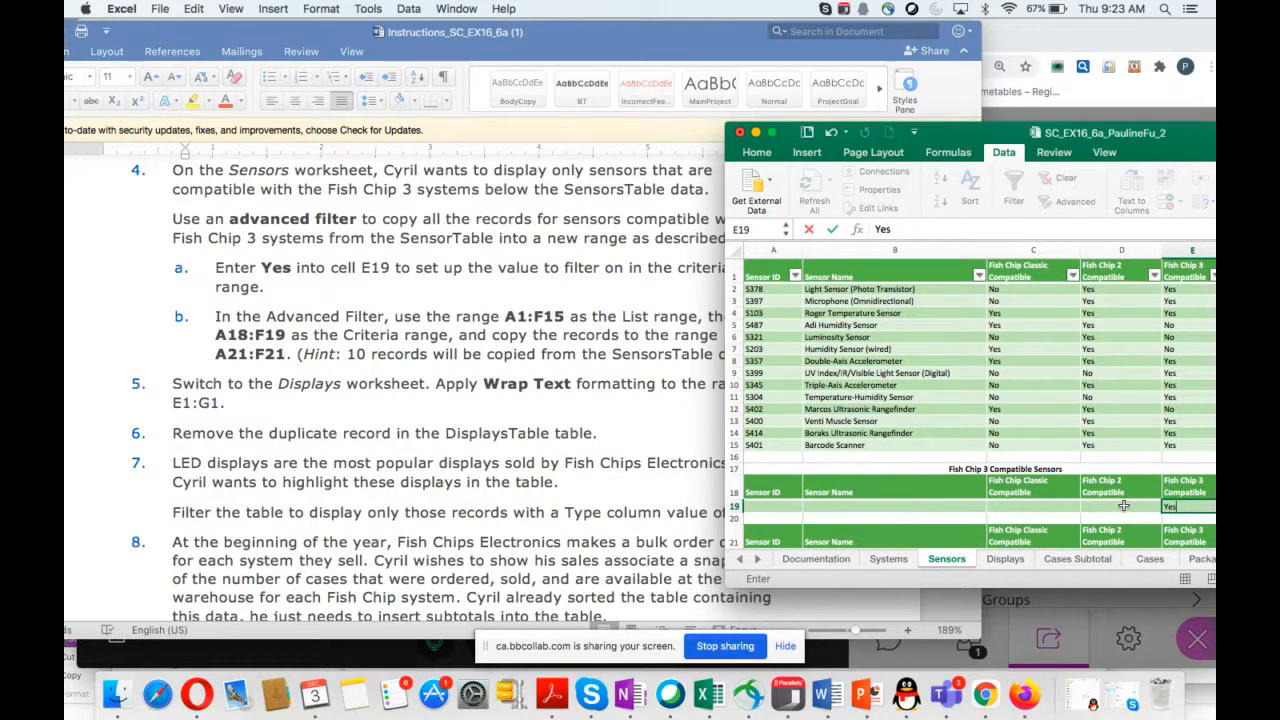
{"action": "key", "text": "Return"}
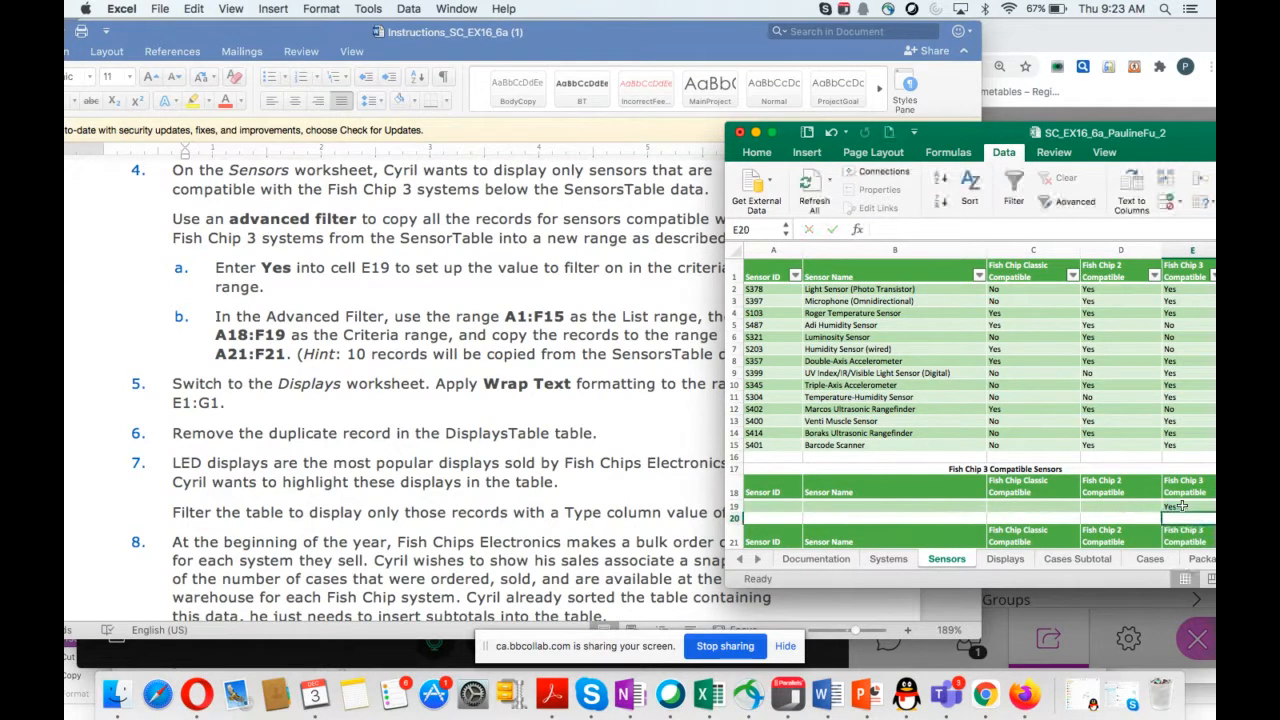
Open the Advanced Filter dialog from cell E19 and change its list range to $A$1:$F$195.
{"action": "left_click", "coordinate": [1182, 506]}
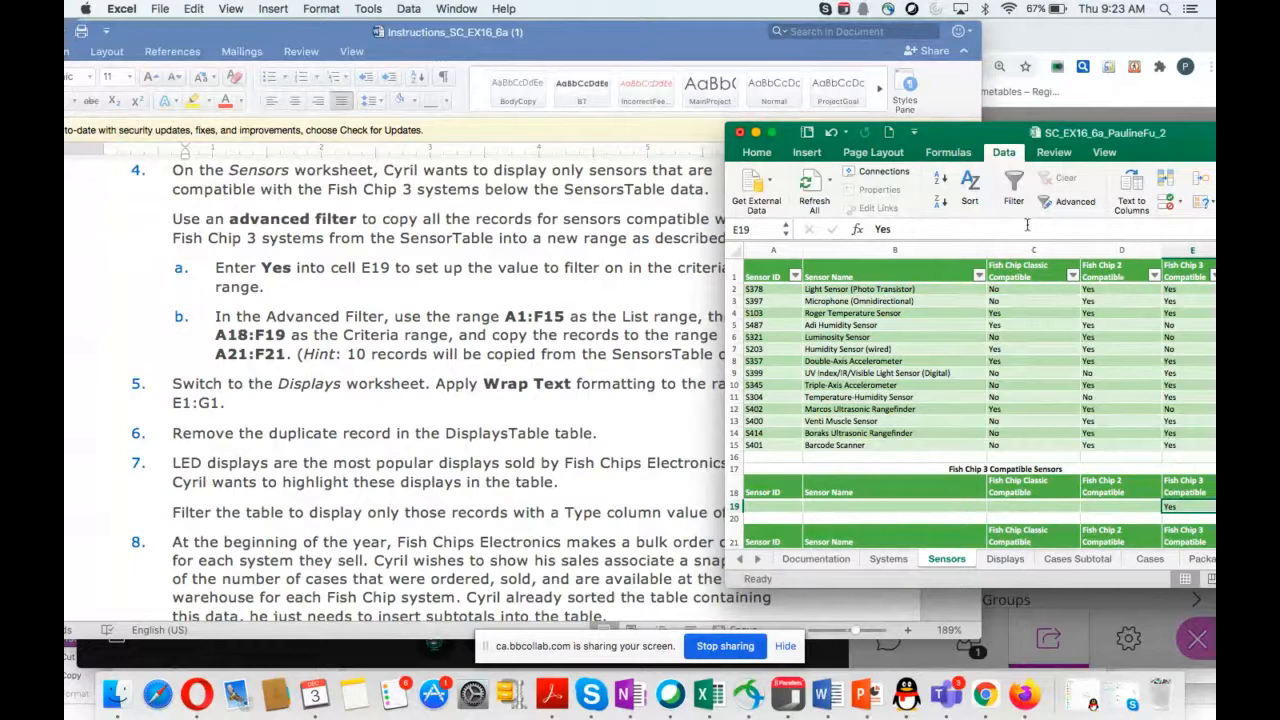
{"action": "left_click", "coordinate": [1067, 202]}
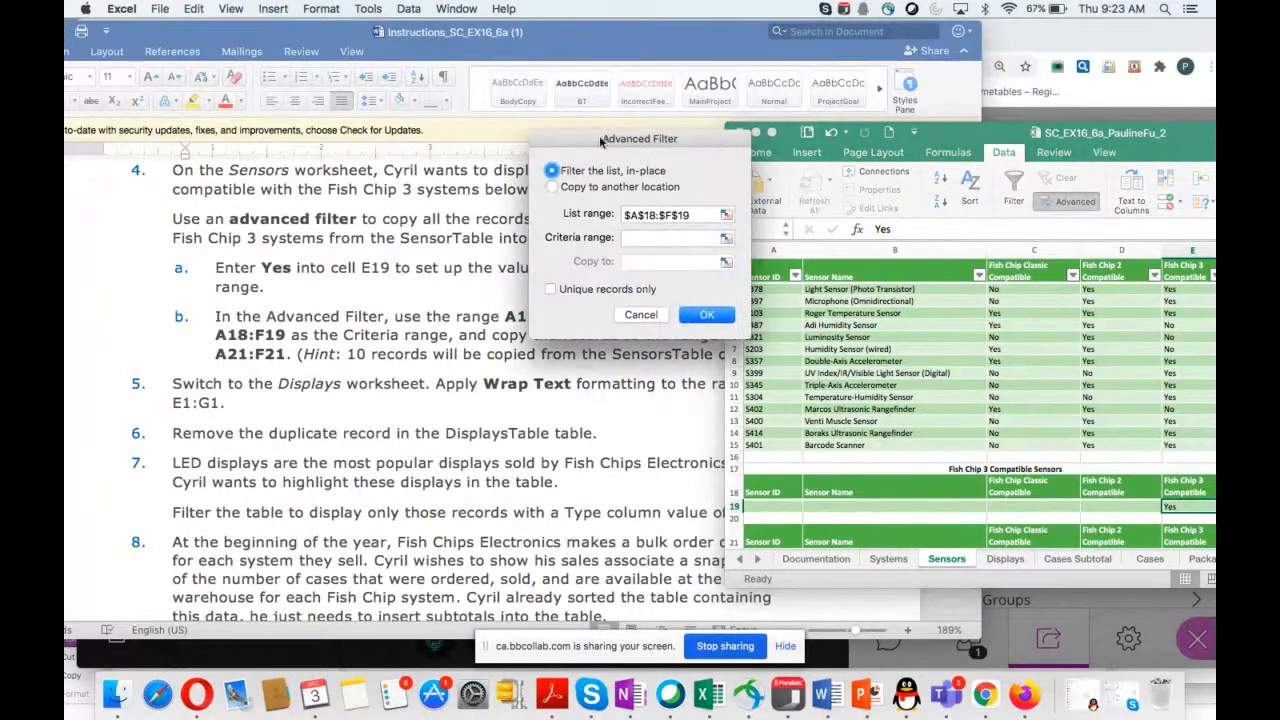
{"action": "left_click_drag", "start_coordinate": [601, 141], "coordinate": [700, 75]}
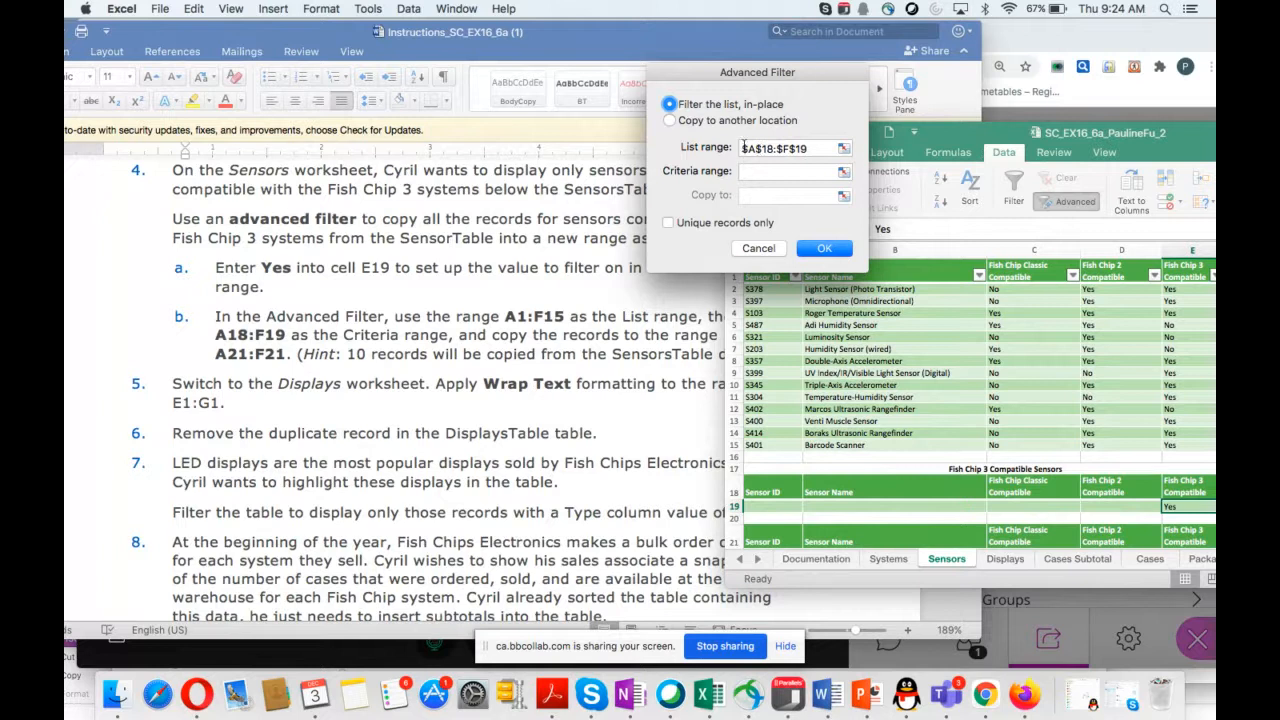
{"action": "left_click_drag", "start_coordinate": [713, 72], "coordinate": [585, 75]}
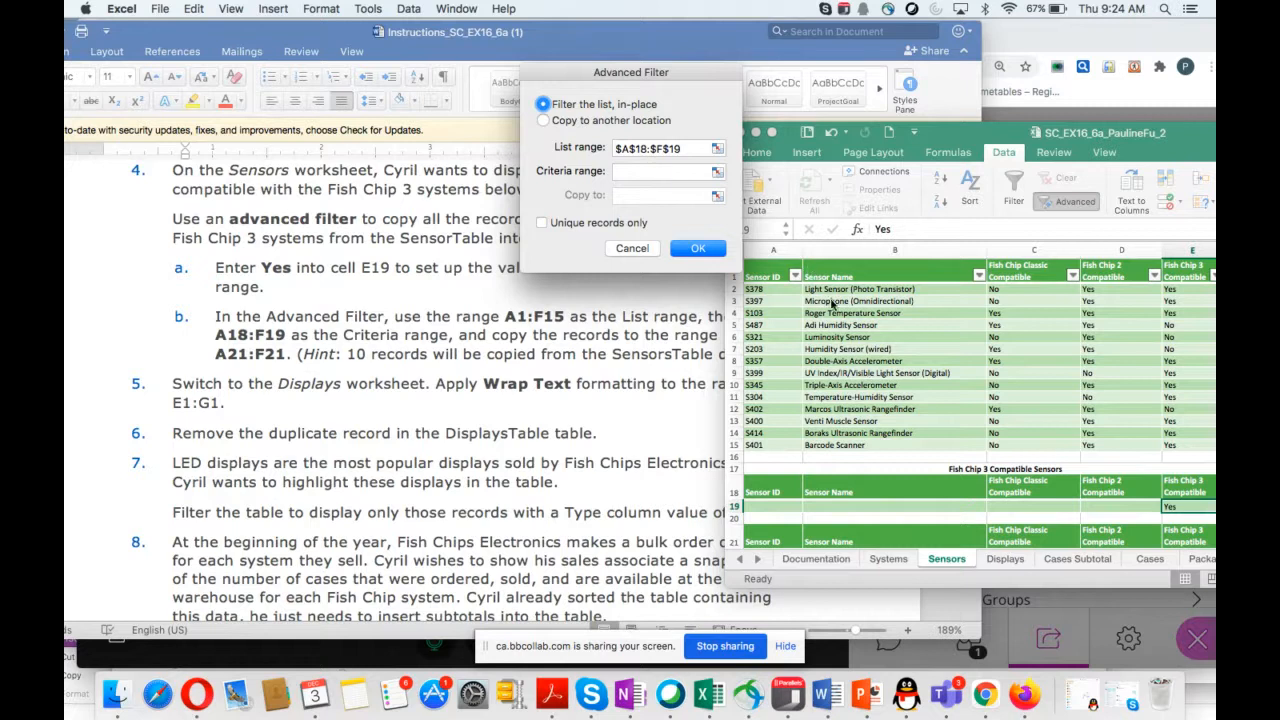
{"action": "left_click", "coordinate": [646, 148]}
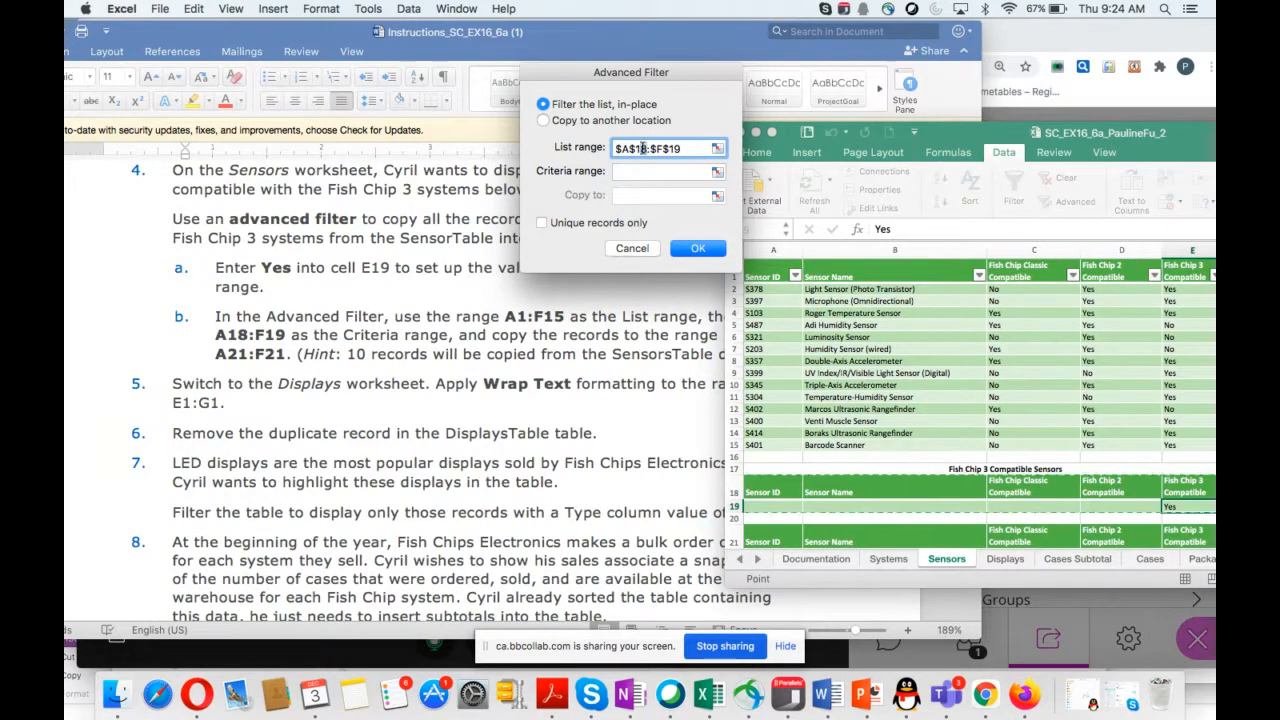
{"action": "key", "text": "BackSpace"}
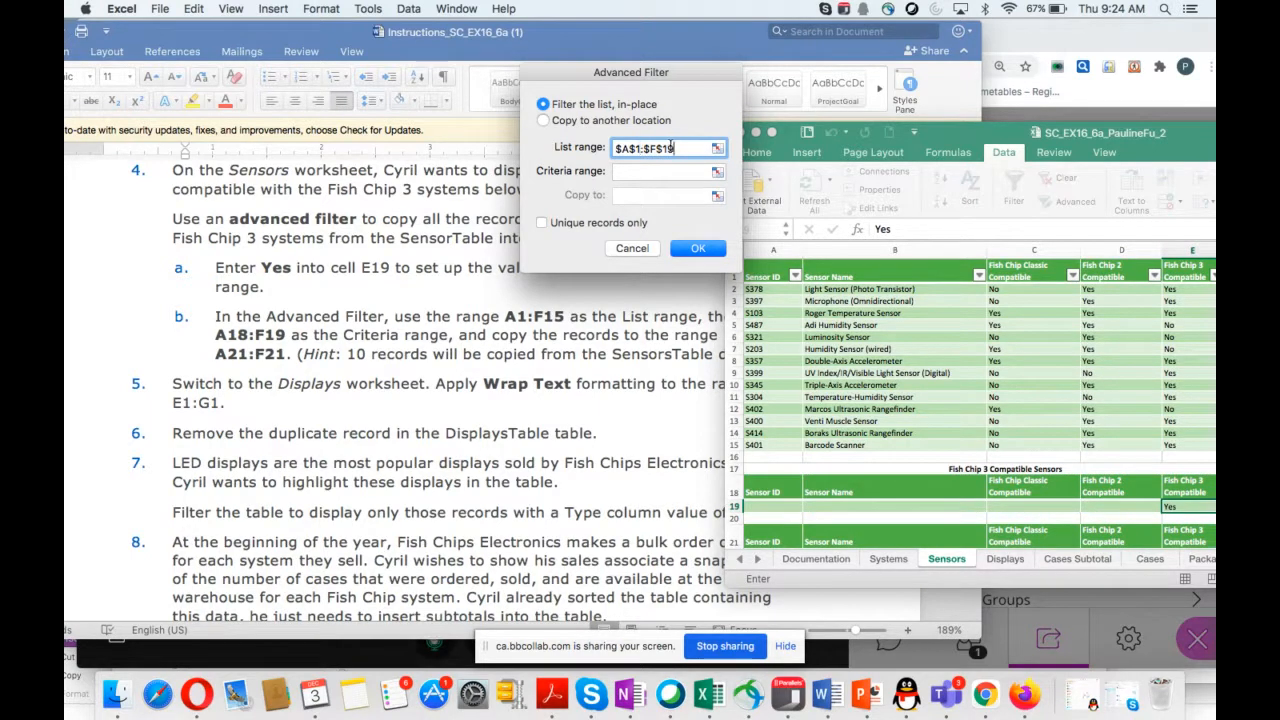
Set the advanced filter's criteria range to A18:F19 on the Sensors worksheet.
{"action": "left_click", "coordinate": [656, 171]}
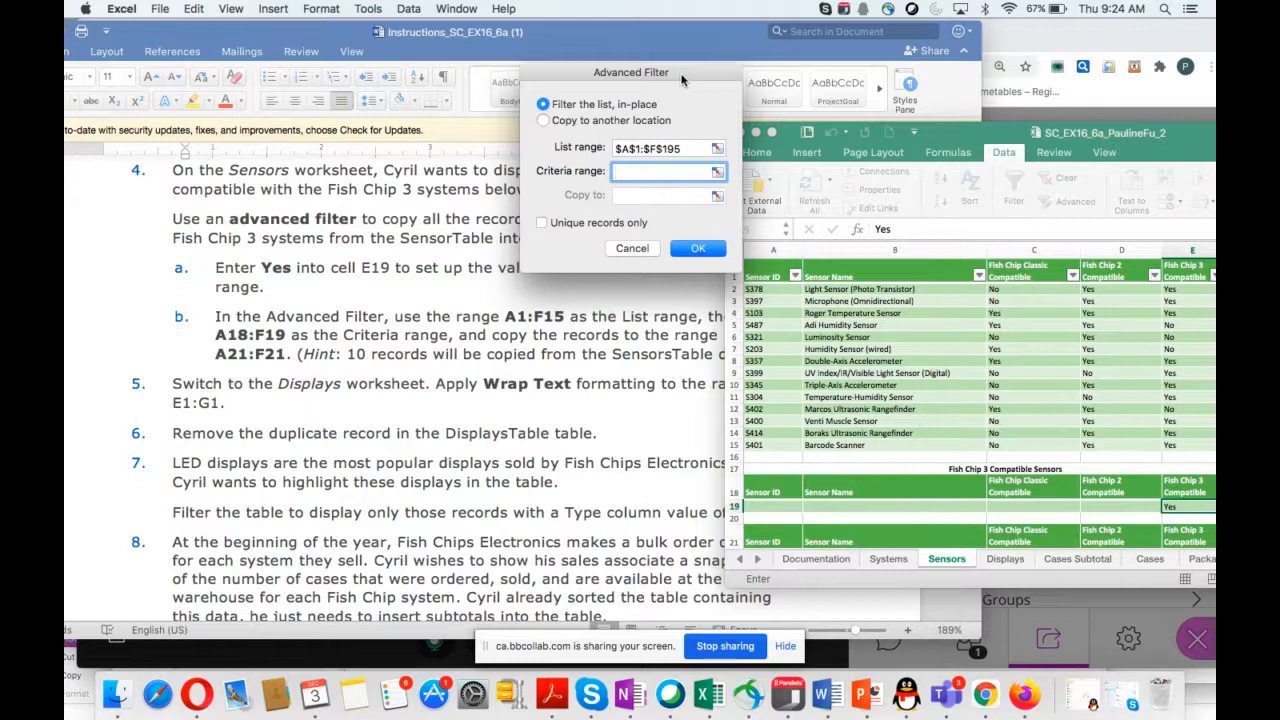
{"action": "left_click_drag", "start_coordinate": [682, 79], "coordinate": [661, 84]}
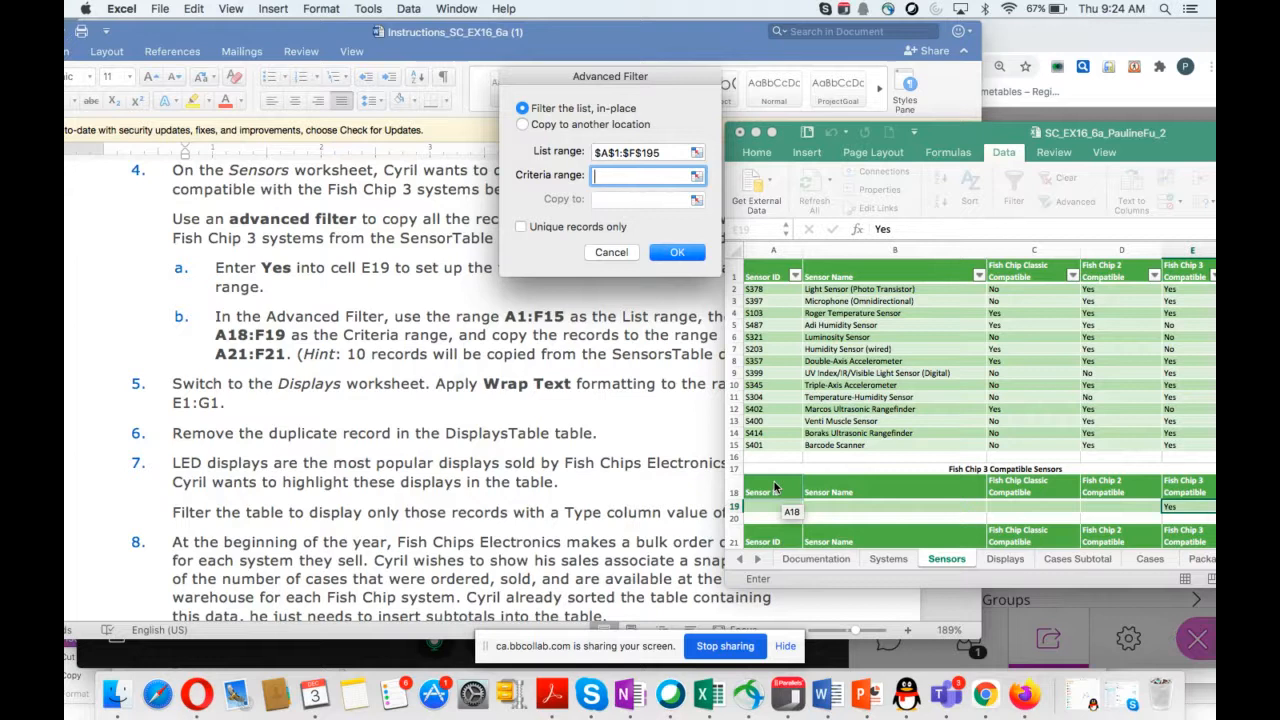
{"action": "mouse_move", "coordinate": [775, 487]}
{"action": "left_mouse_down"}
{"action": "mouse_move", "coordinate": [1214, 476]}
{"action": "mouse_move", "coordinate": [808, 467]}
{"action": "mouse_move", "coordinate": [776, 492]}
{"action": "mouse_move", "coordinate": [779, 511]}
{"action": "left_mouse_up"}
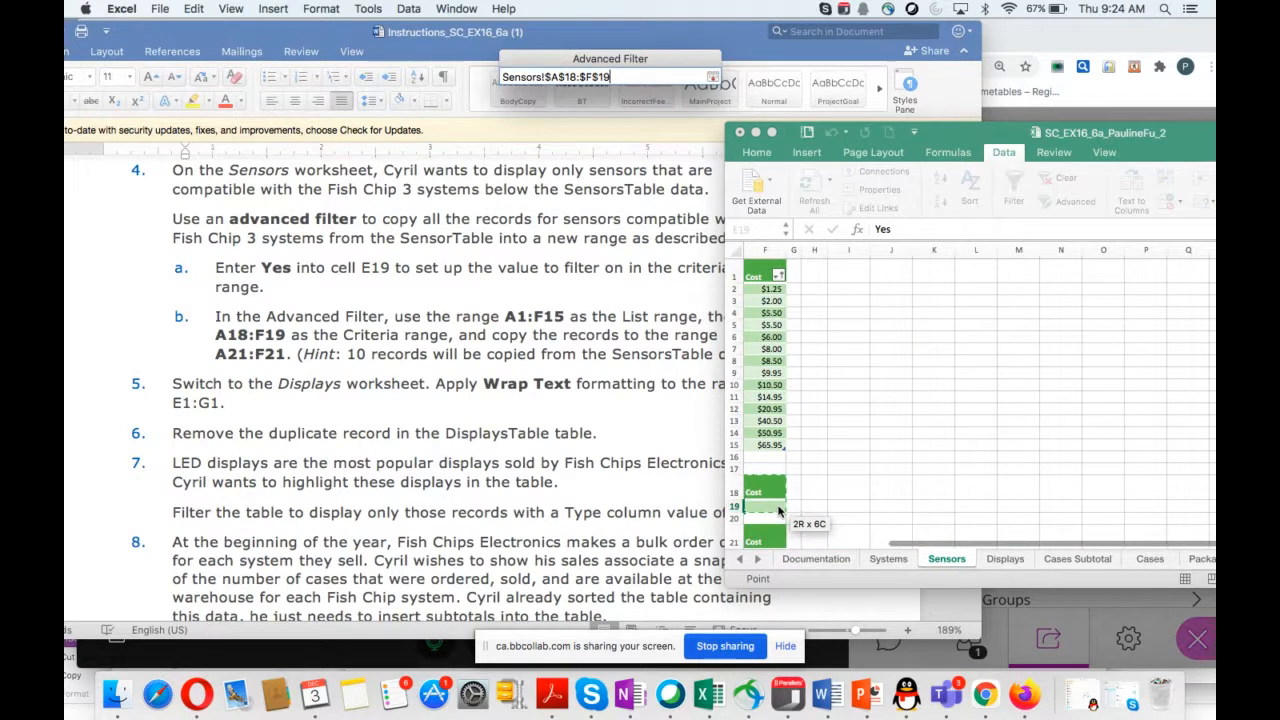
{"action": "left_click_drag", "start_coordinate": [779, 511], "coordinate": [779, 511]}
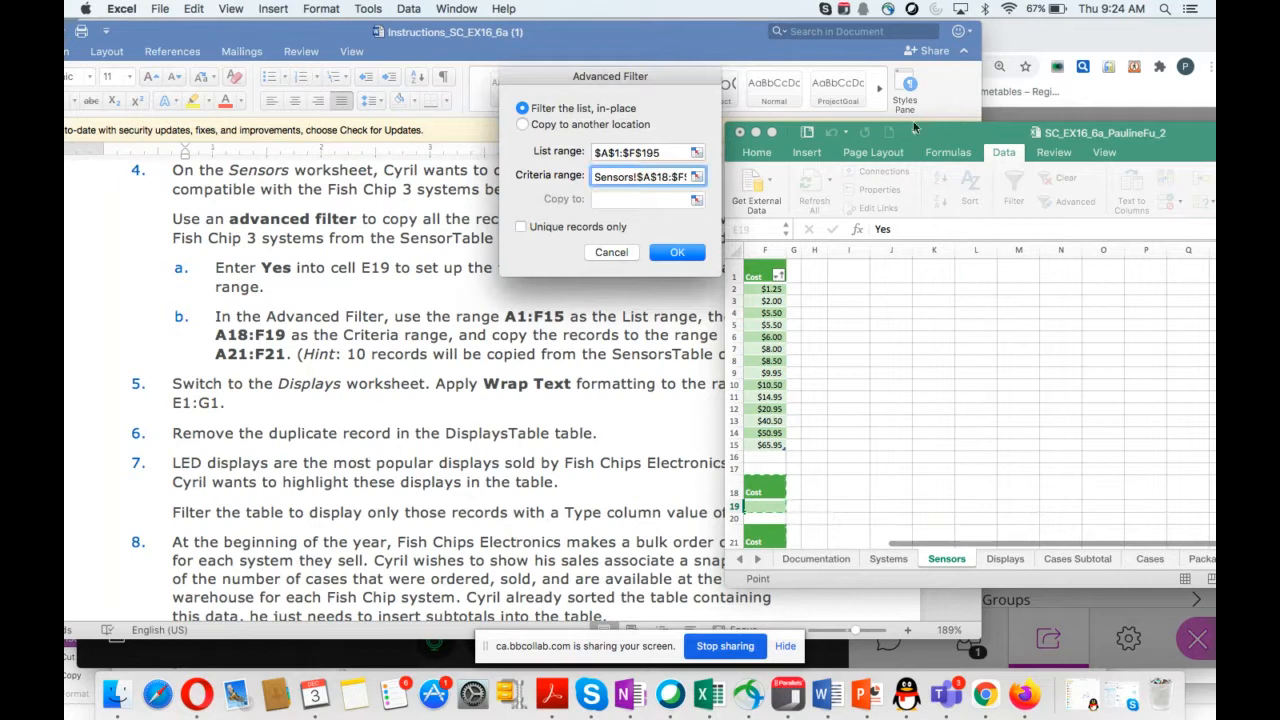
{"action": "left_click_drag", "start_coordinate": [914, 127], "coordinate": [1029, 122]}
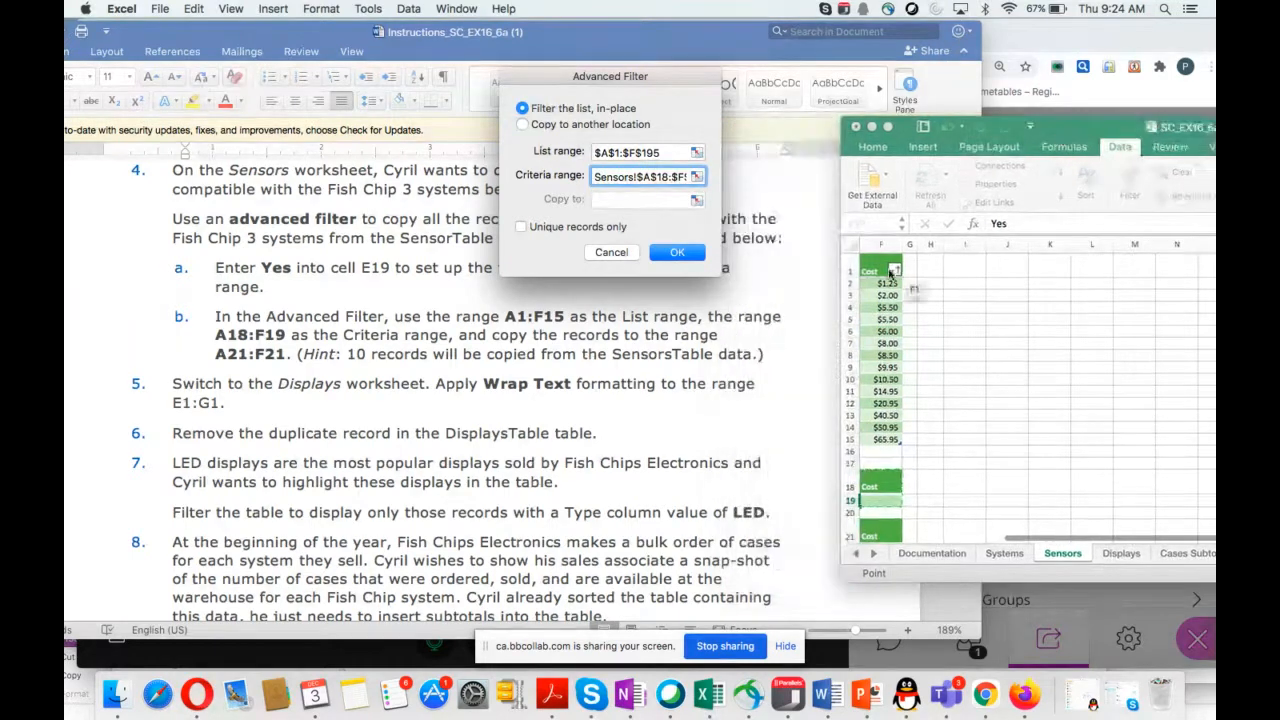
{"action": "scroll", "coordinate": [995, 340], "scroll_direction": "left", "scroll_amount": 10}
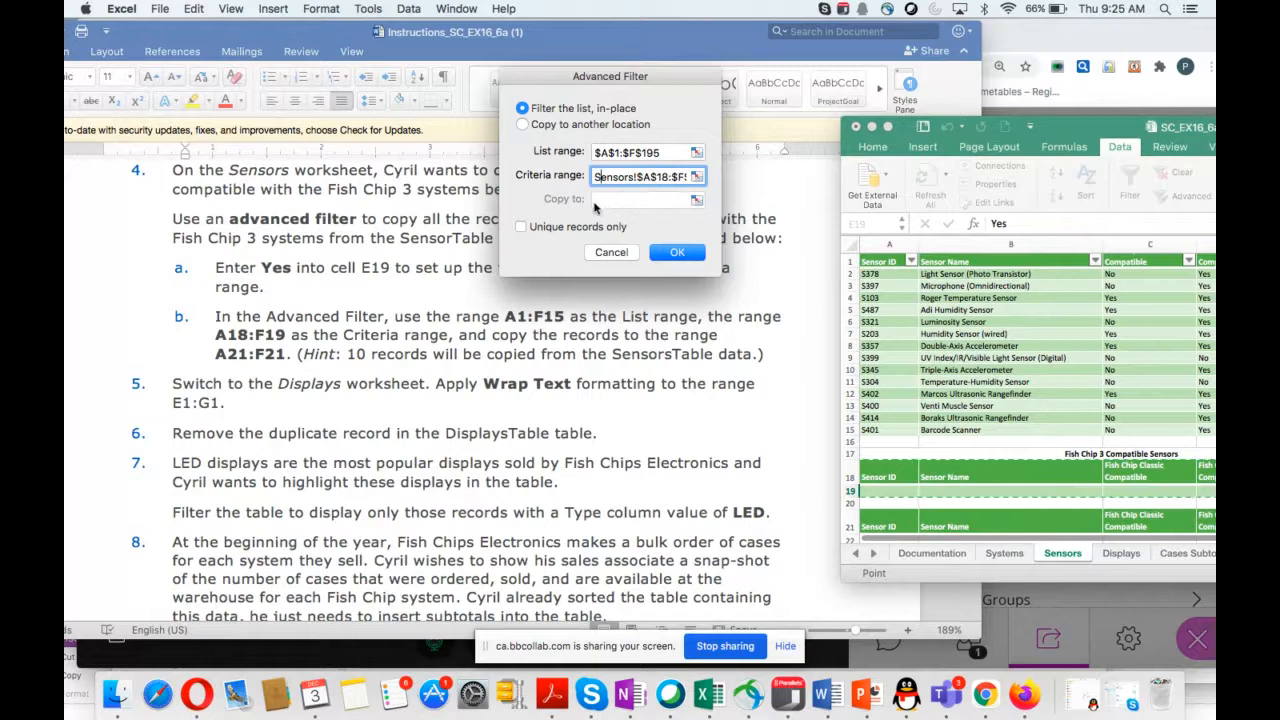
Have the advanced filter copy only unique records to another location, A21:F21, and run it.
{"action": "left_click", "coordinate": [520, 227]}
{"action": "left_click", "coordinate": [523, 124]}
{"action": "left_click", "coordinate": [621, 201]}
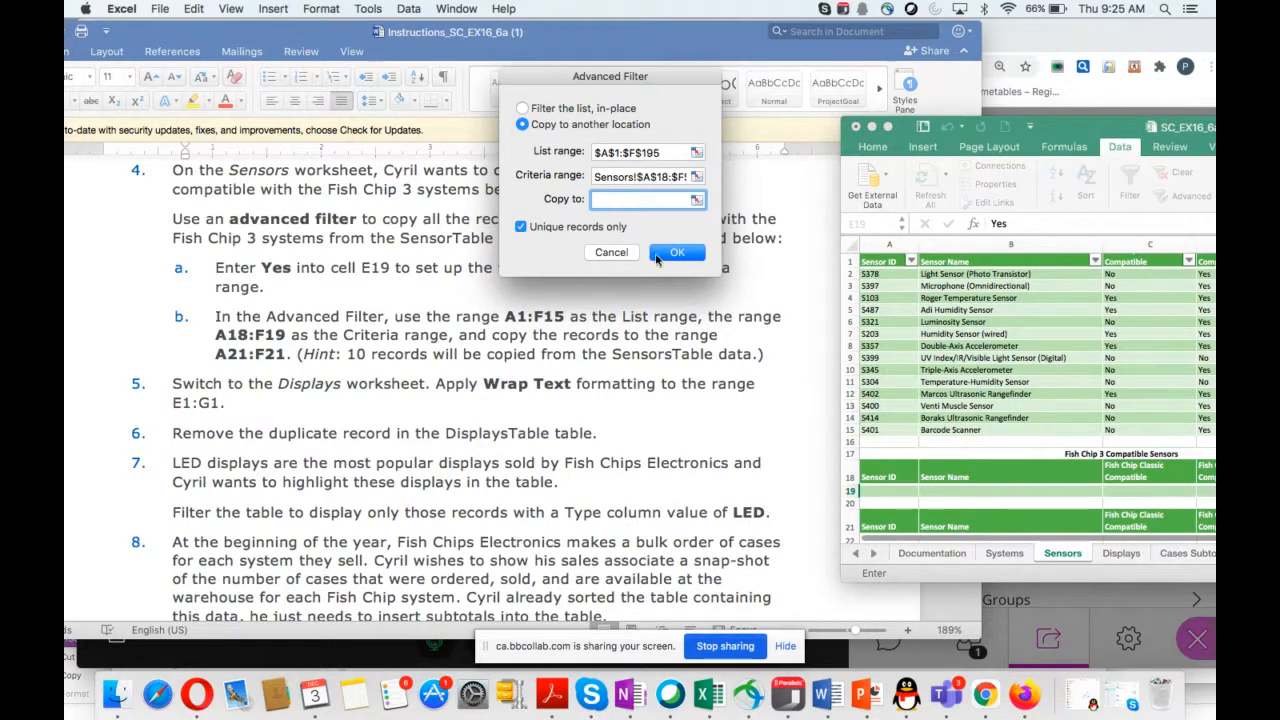
{"action": "type", "text": "A21:F21"}
{"action": "scroll", "coordinate": [1010, 384], "scroll_direction": "down", "scroll_amount": 4}
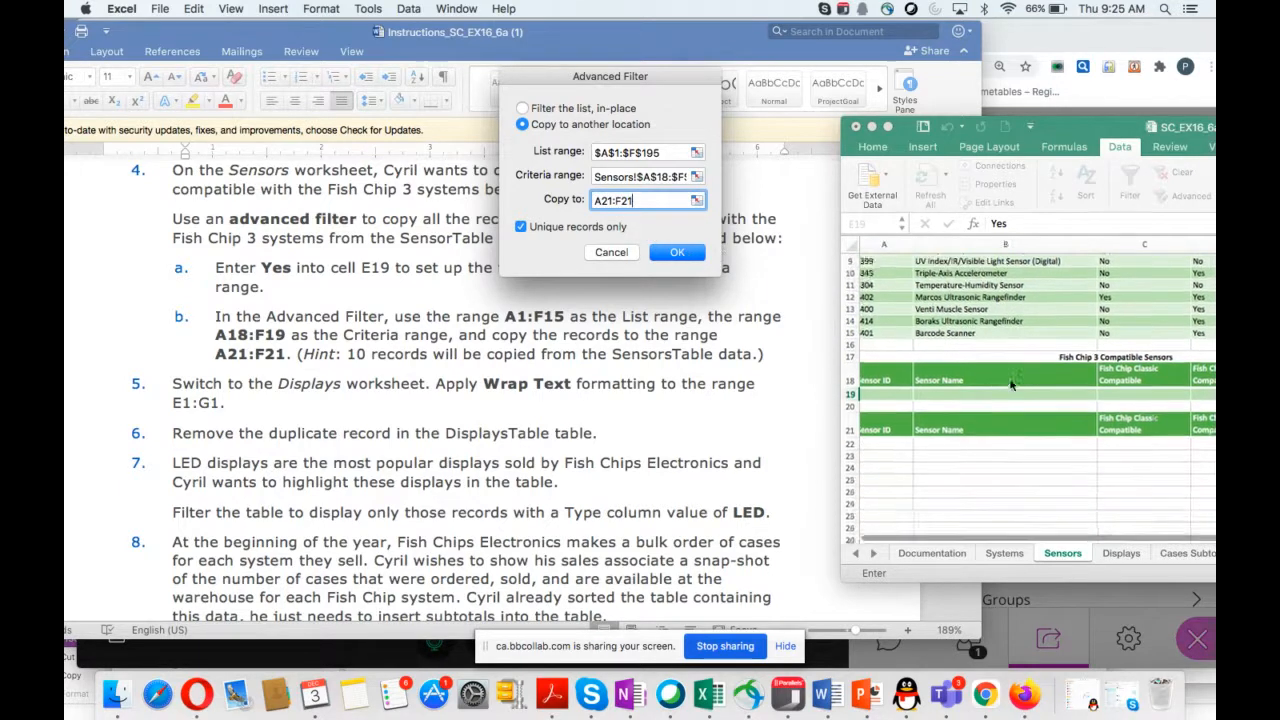
{"action": "scroll", "coordinate": [1010, 384], "scroll_direction": "down", "scroll_amount": 1}
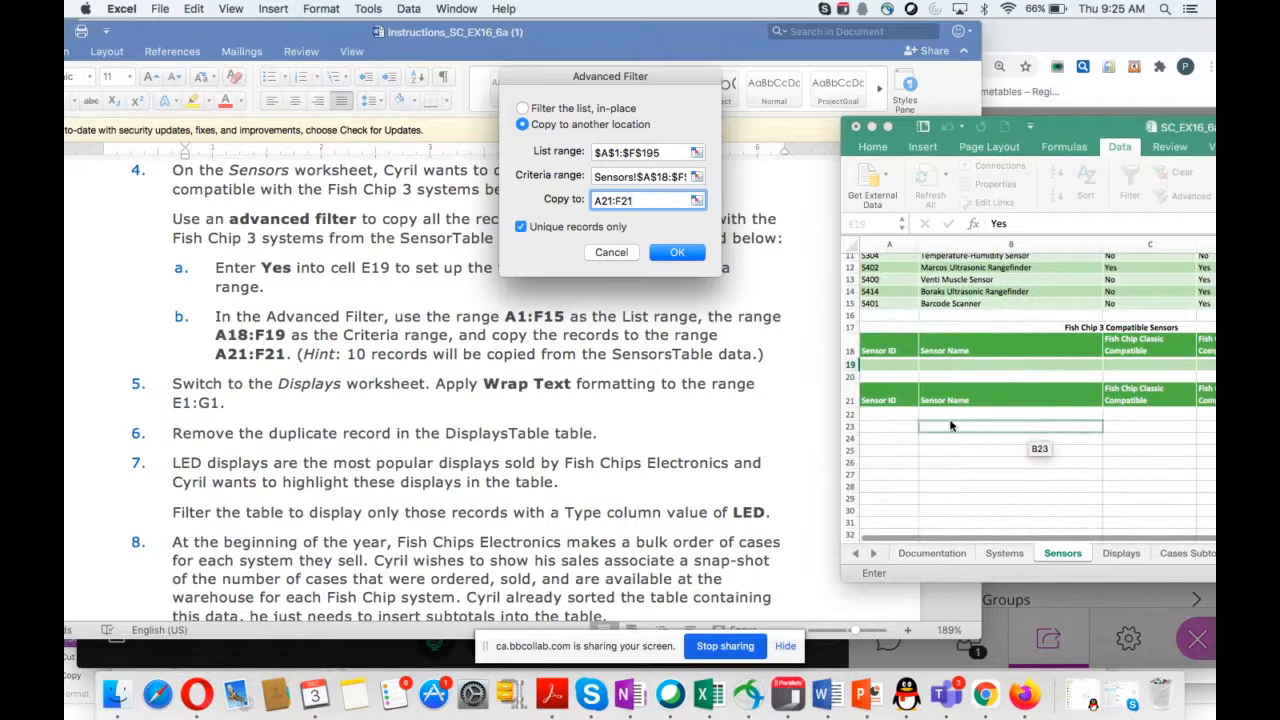
{"action": "left_click", "coordinate": [676, 253]}
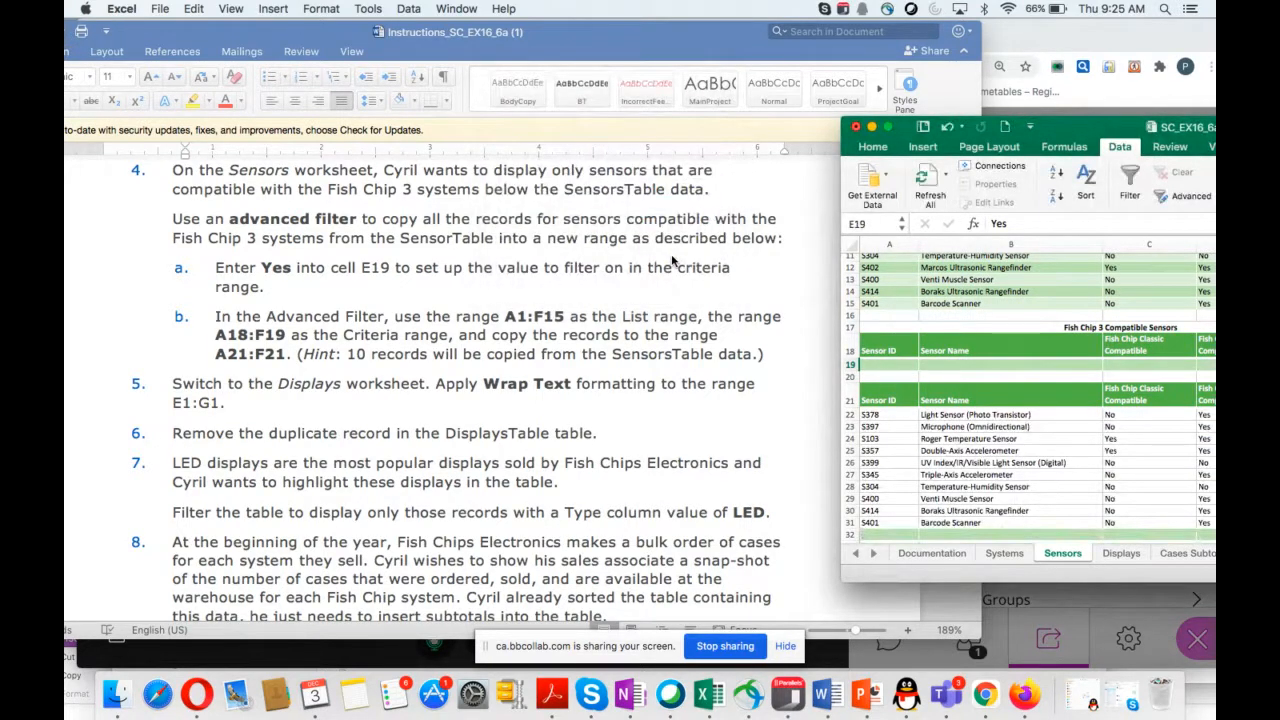
Switch to the Displays worksheet and apply Wrap Text formatting to the header range E1:G1.
{"action": "mouse_move", "coordinate": [1068, 133]}
{"action": "left_mouse_down"}
{"action": "mouse_move", "coordinate": [982, 130]}
{"action": "mouse_move", "coordinate": [1062, 134]}
{"action": "left_mouse_up"}
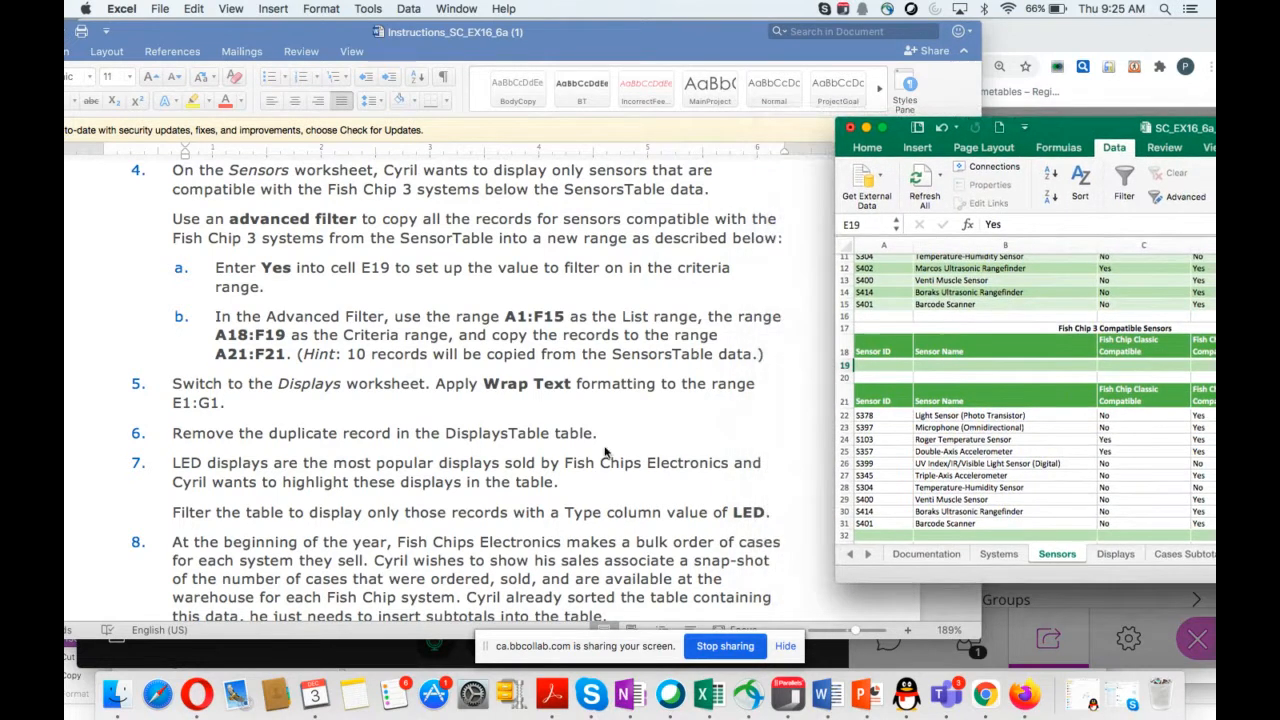
{"action": "scroll", "coordinate": [604, 452], "scroll_direction": "down", "scroll_amount": 5}
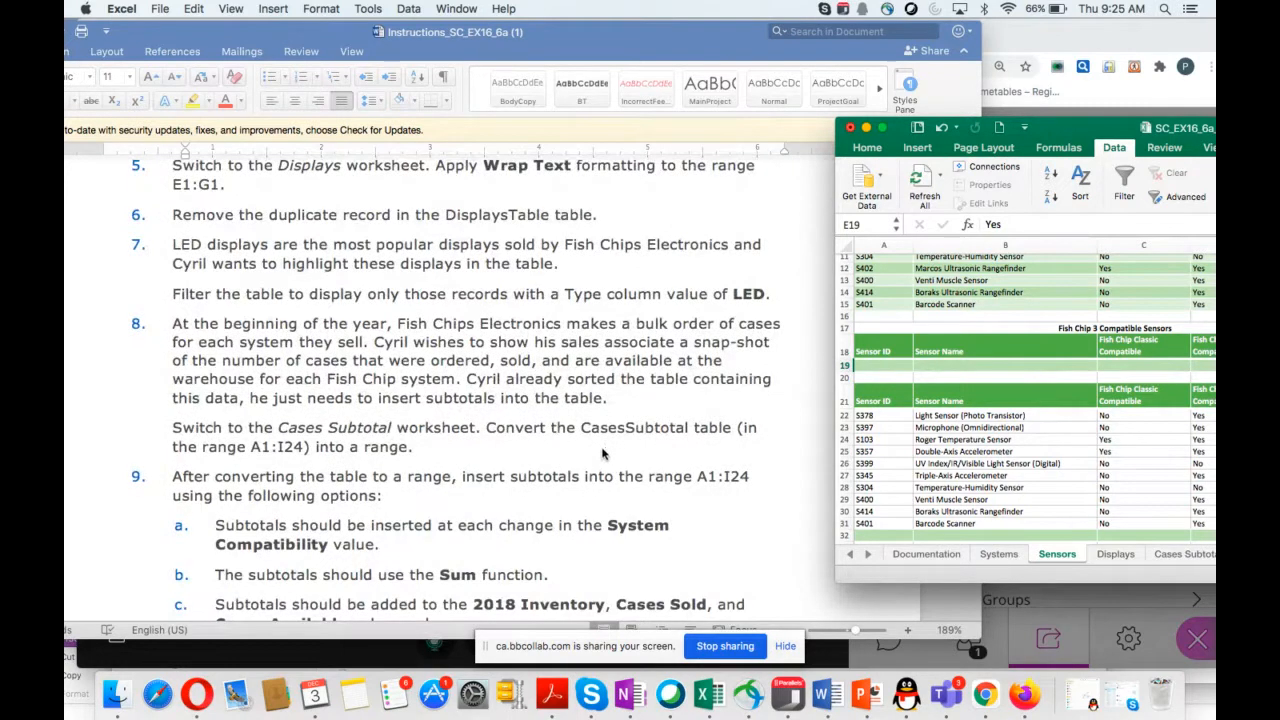
{"action": "left_click", "coordinate": [1116, 554]}
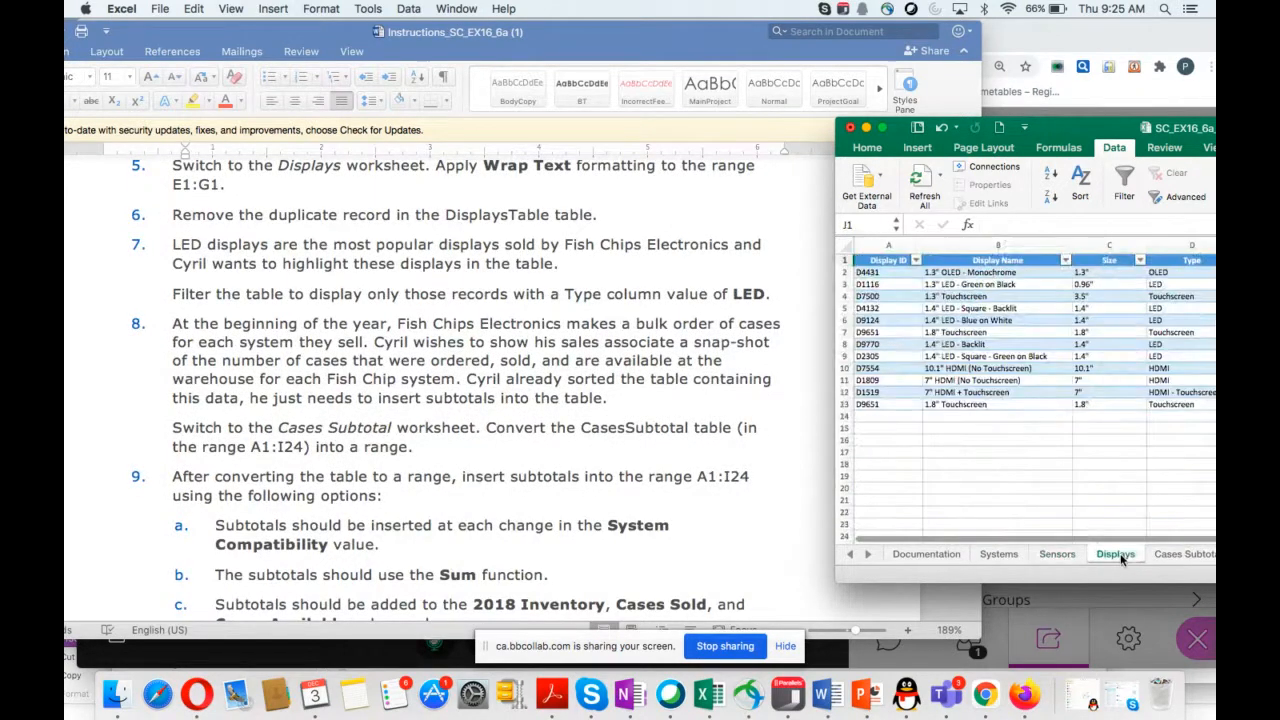
{"action": "left_click_drag", "start_coordinate": [1071, 133], "coordinate": [723, 207]}
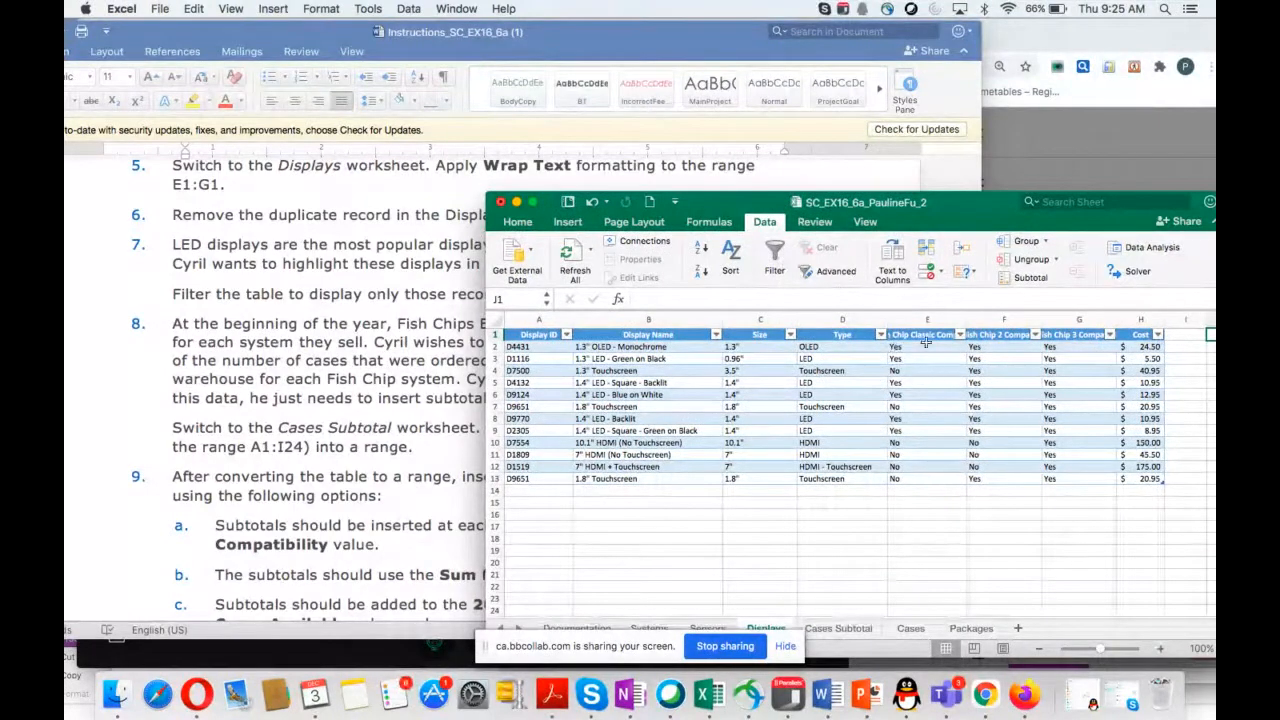
{"action": "left_click_drag", "start_coordinate": [912, 336], "coordinate": [1072, 334]}
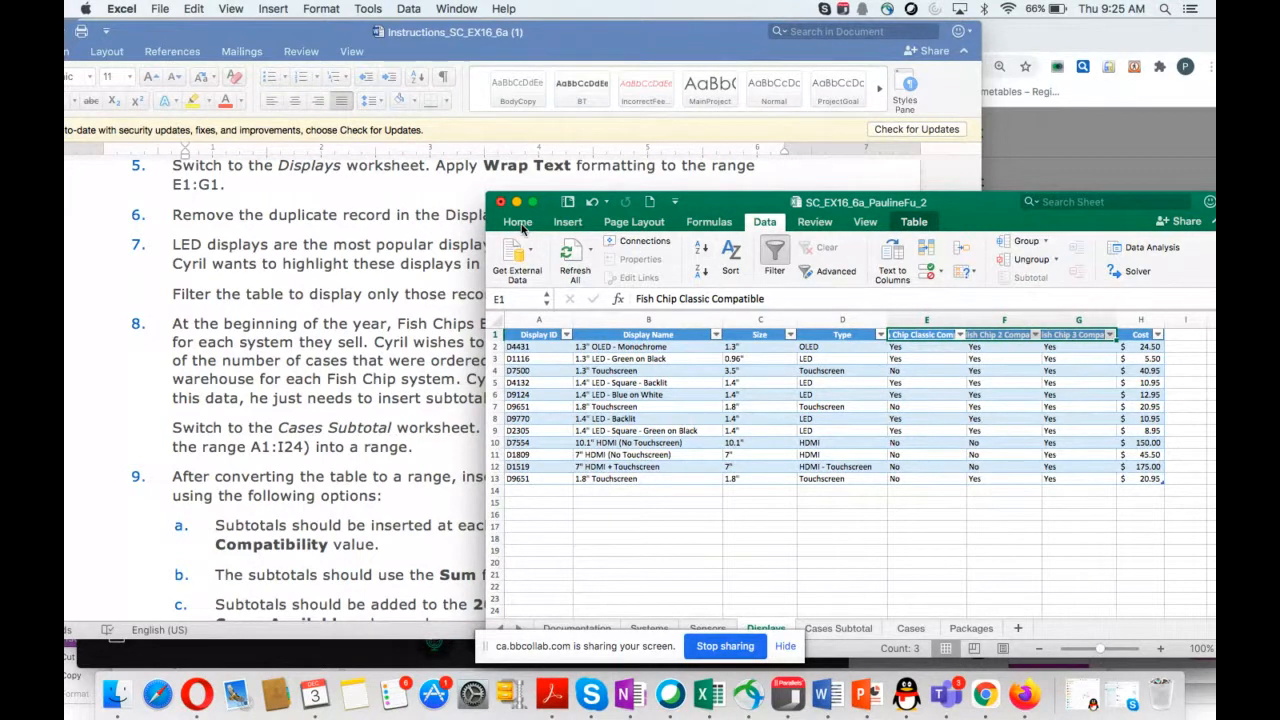
{"action": "double_click", "coordinate": [519, 223]}
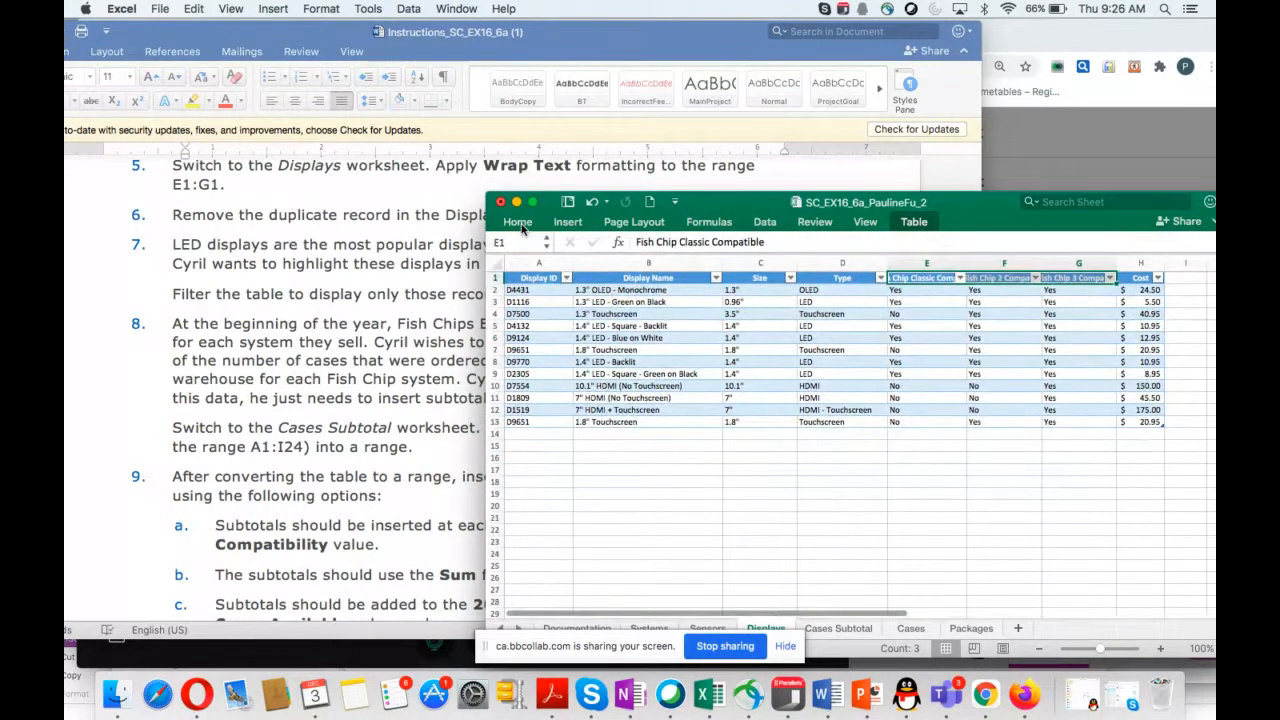
{"action": "left_click", "coordinate": [519, 223]}
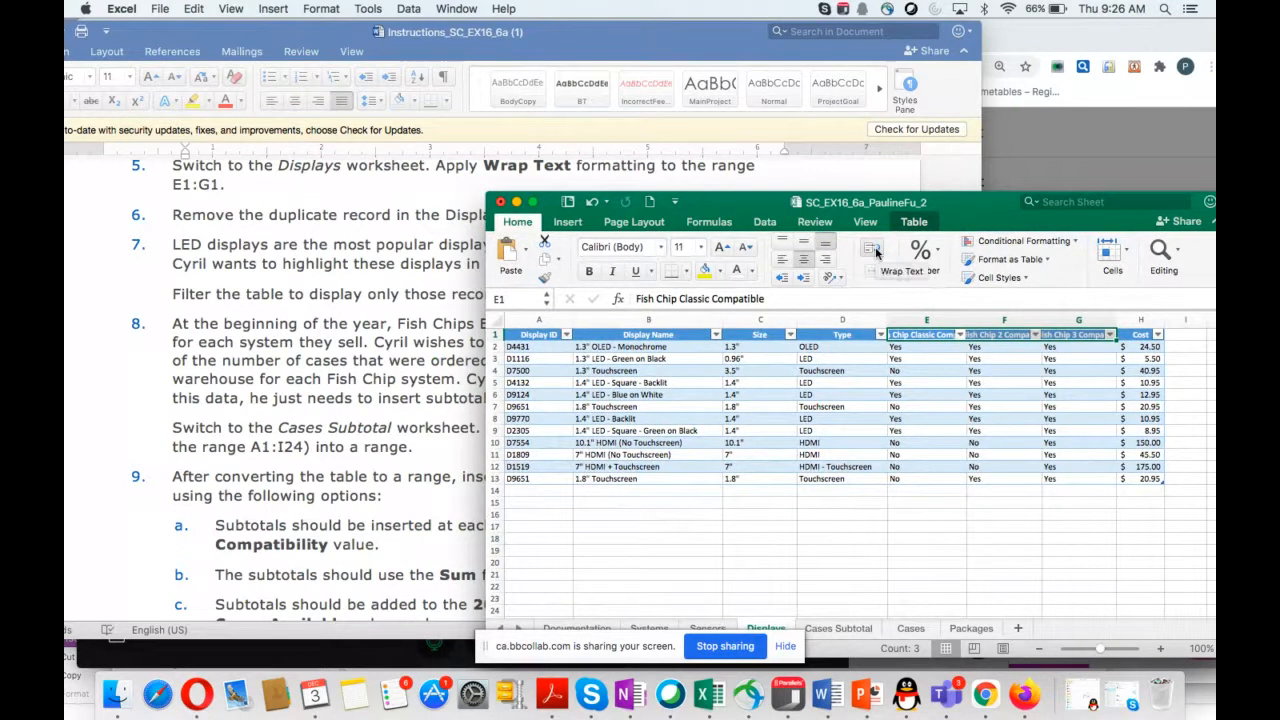
{"action": "left_click", "coordinate": [876, 253]}
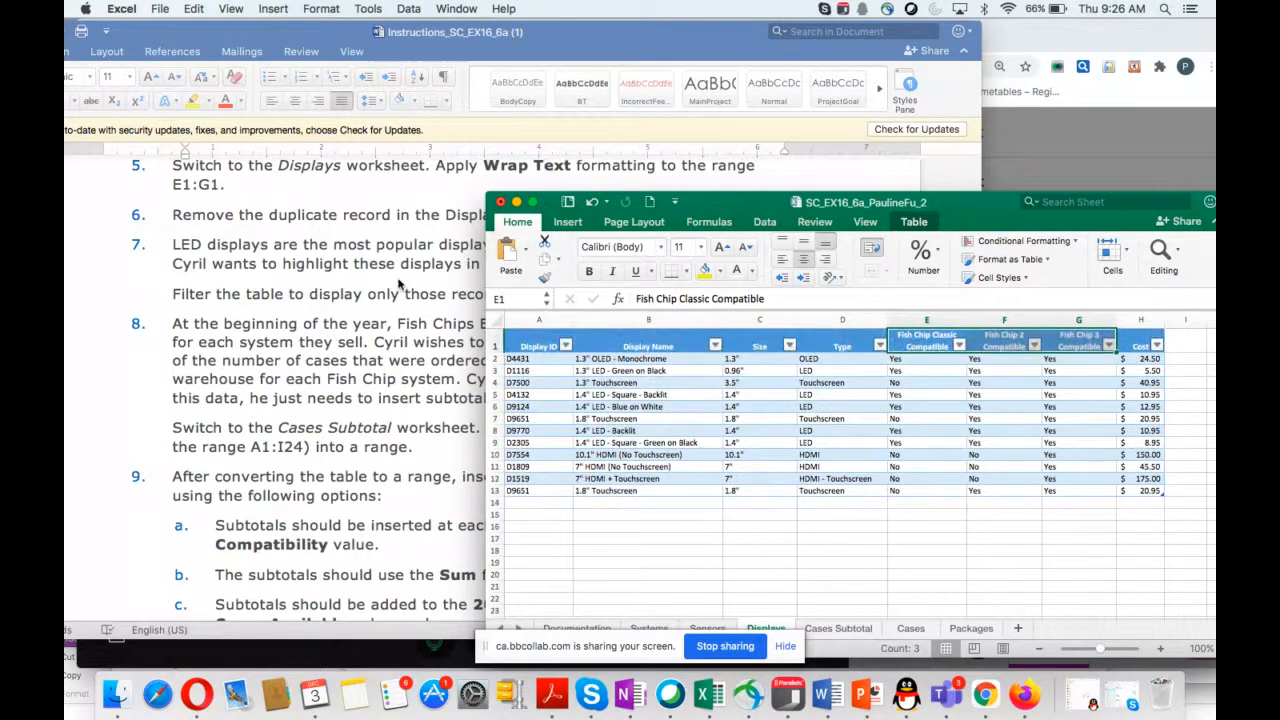
{"action": "scroll", "coordinate": [306, 344], "scroll_direction": "down", "scroll_amount": 3}
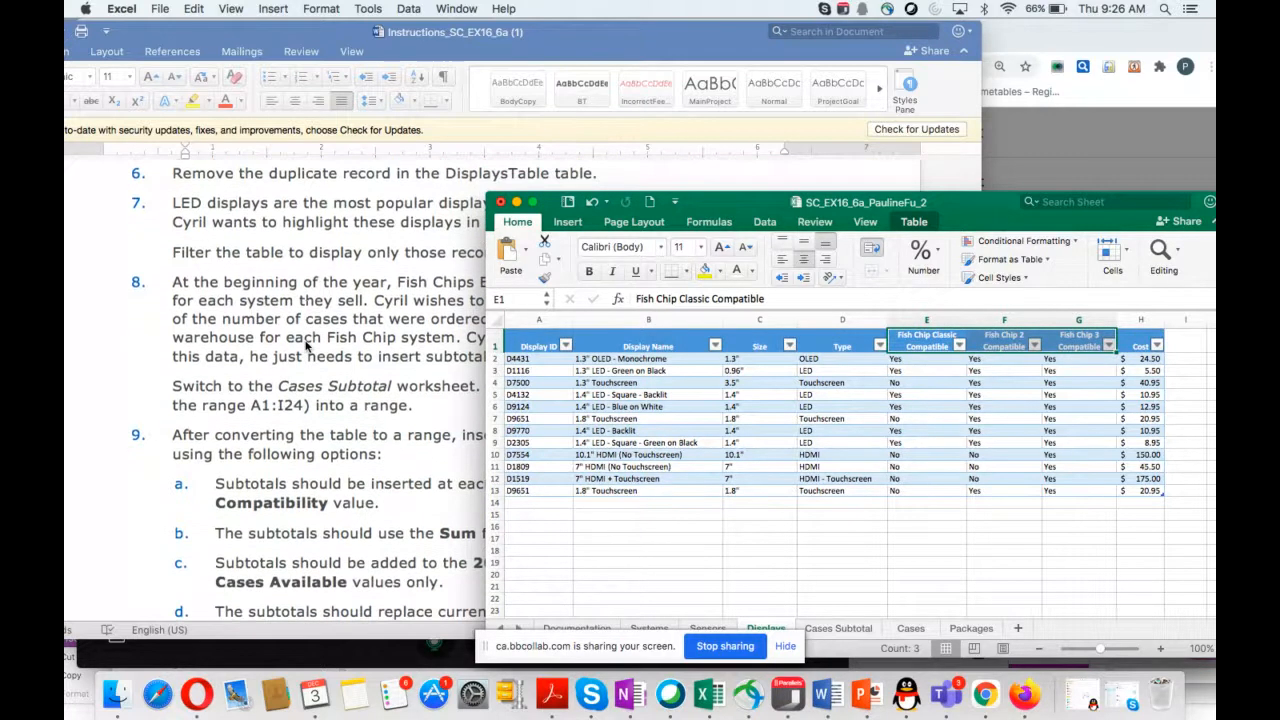
{"action": "mouse_move", "coordinate": [732, 204]}
{"action": "left_mouse_down"}
{"action": "mouse_move", "coordinate": [694, 215]}
{"action": "mouse_move", "coordinate": [710, 202]}
{"action": "left_mouse_up"}
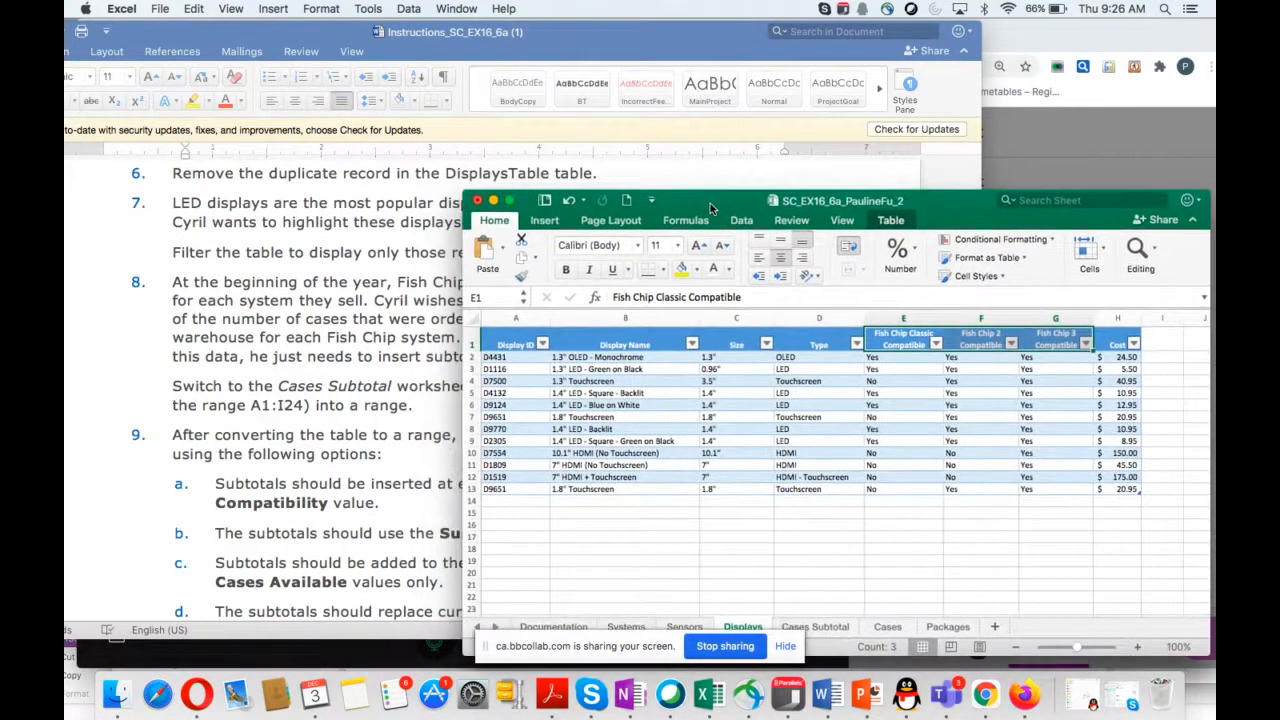
{"action": "left_click", "coordinate": [676, 379]}
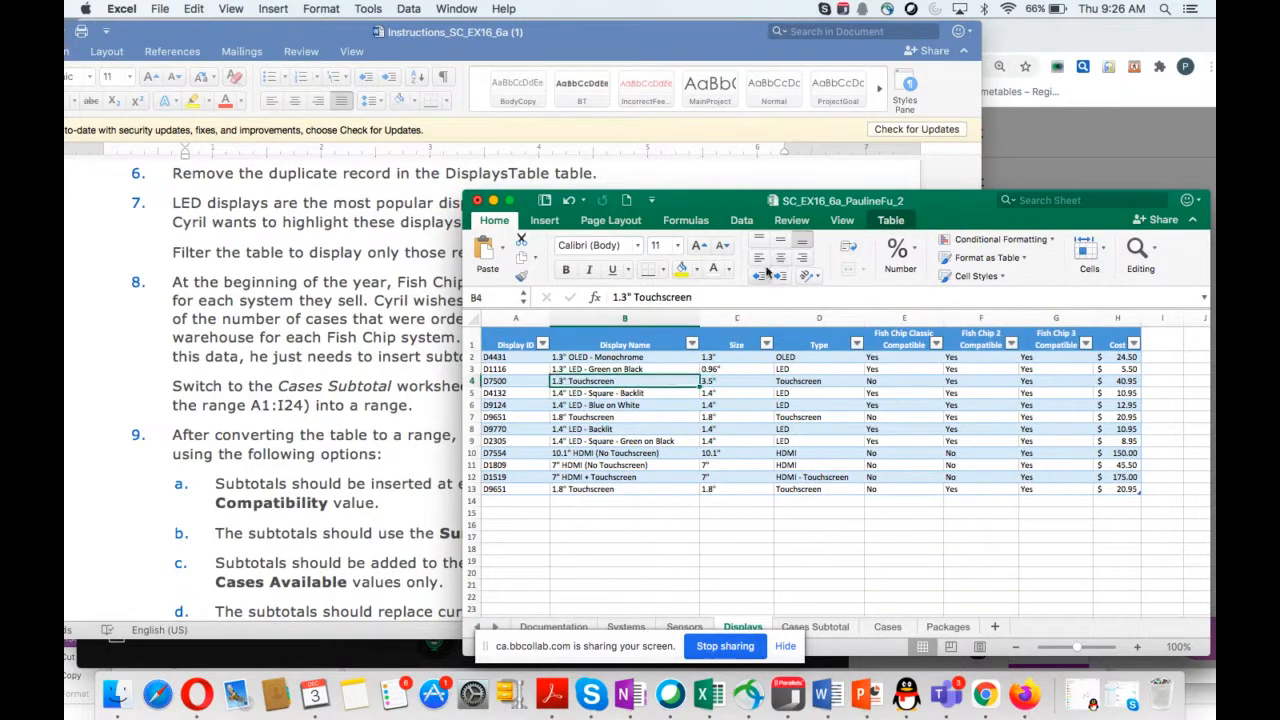
{"action": "left_click", "coordinate": [741, 222]}
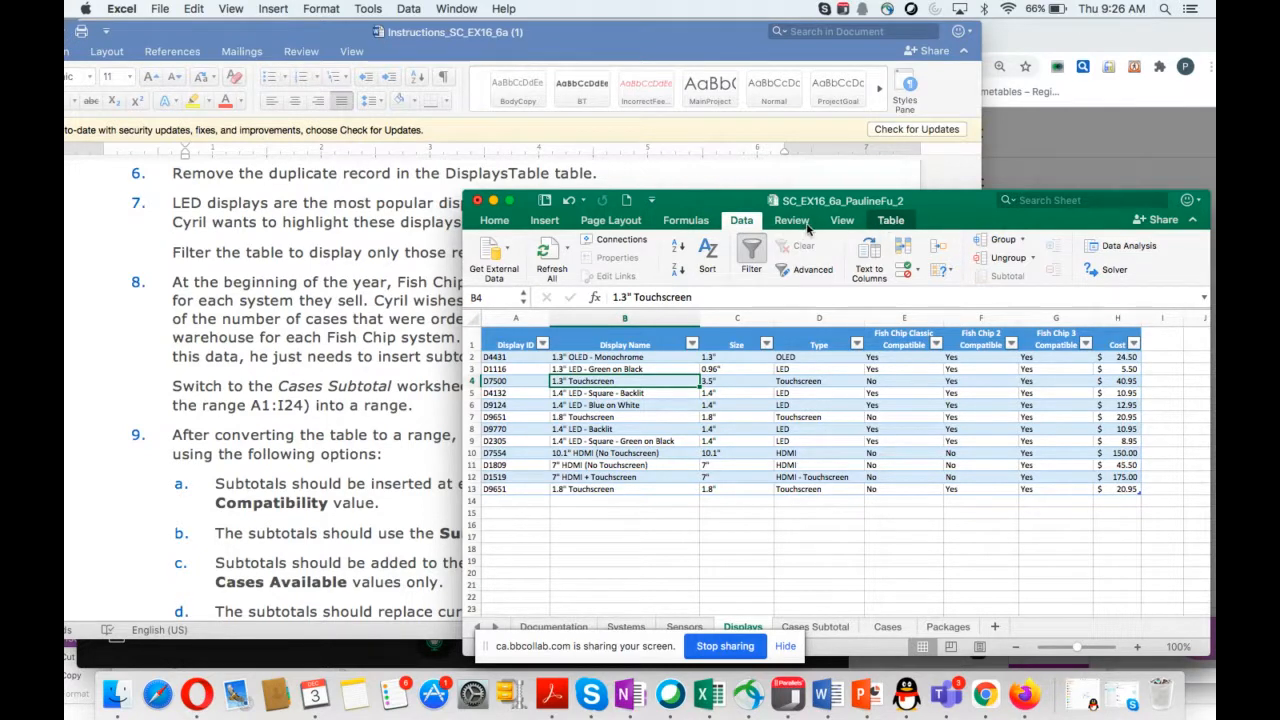
{"action": "left_click", "coordinate": [494, 221]}
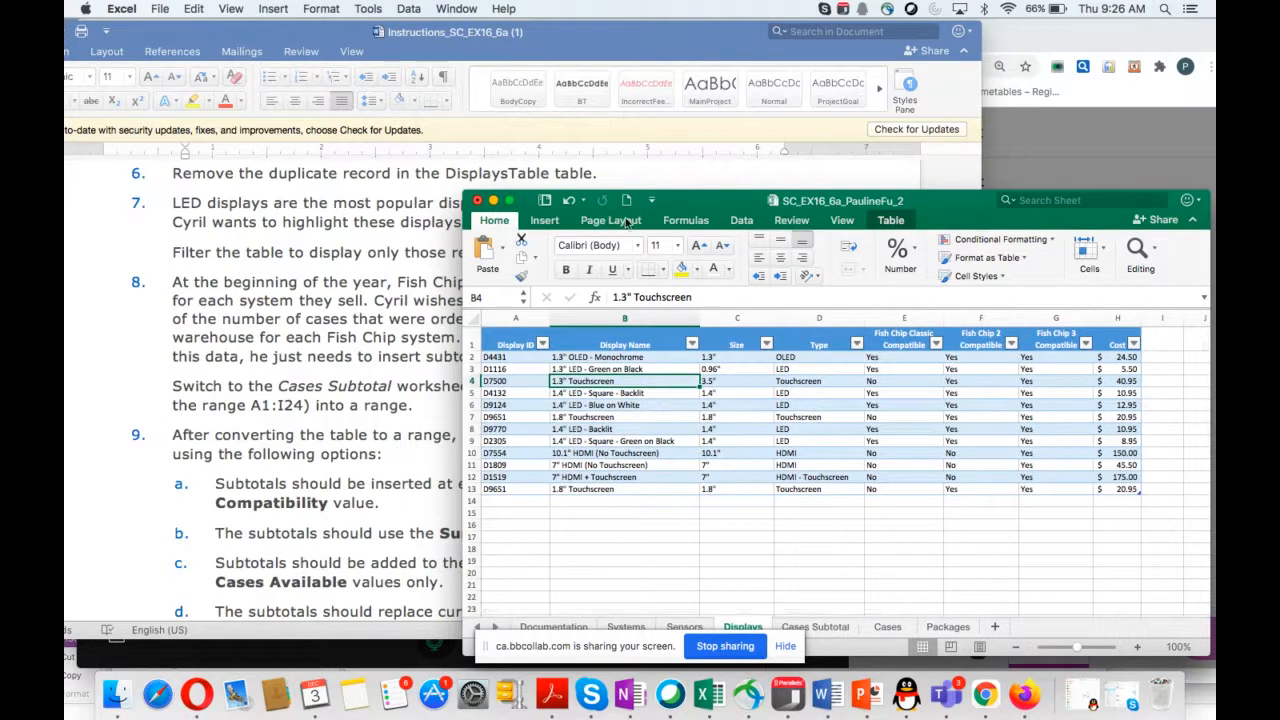
{"action": "left_click", "coordinate": [845, 223]}
{"action": "left_click", "coordinate": [847, 227]}
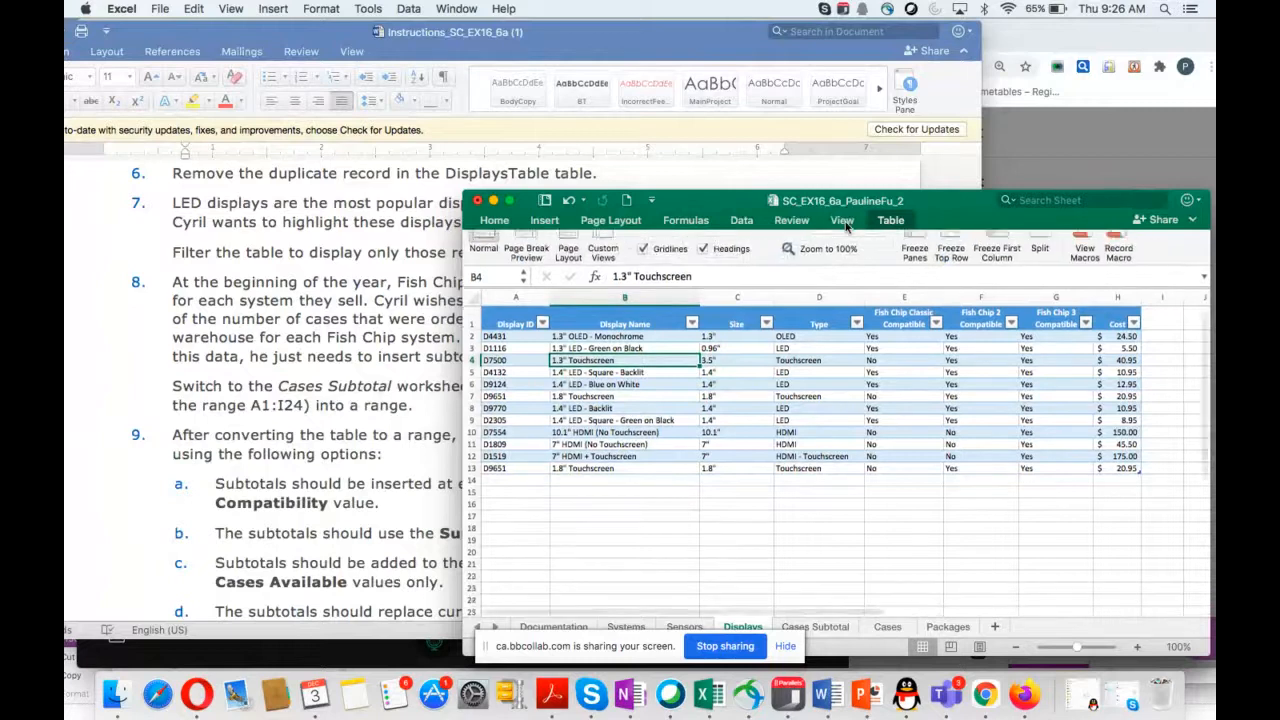
{"action": "left_click", "coordinate": [847, 227]}
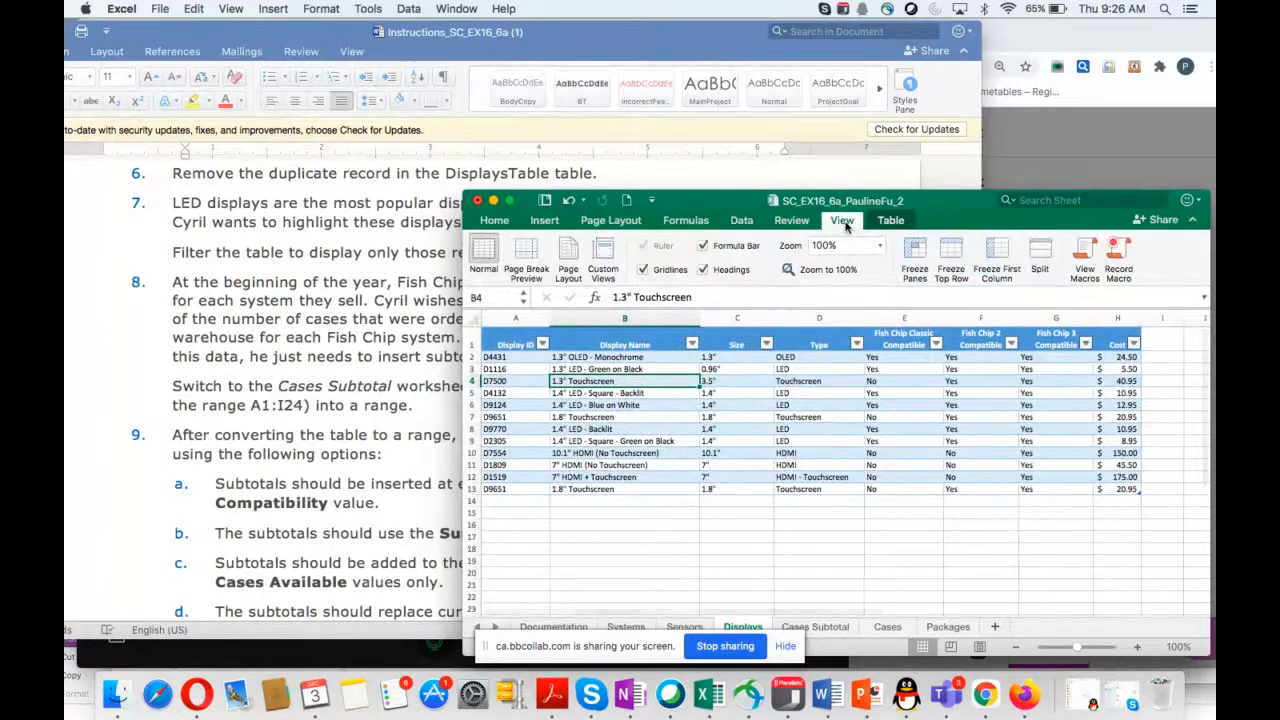
{"action": "left_click", "coordinate": [796, 222]}
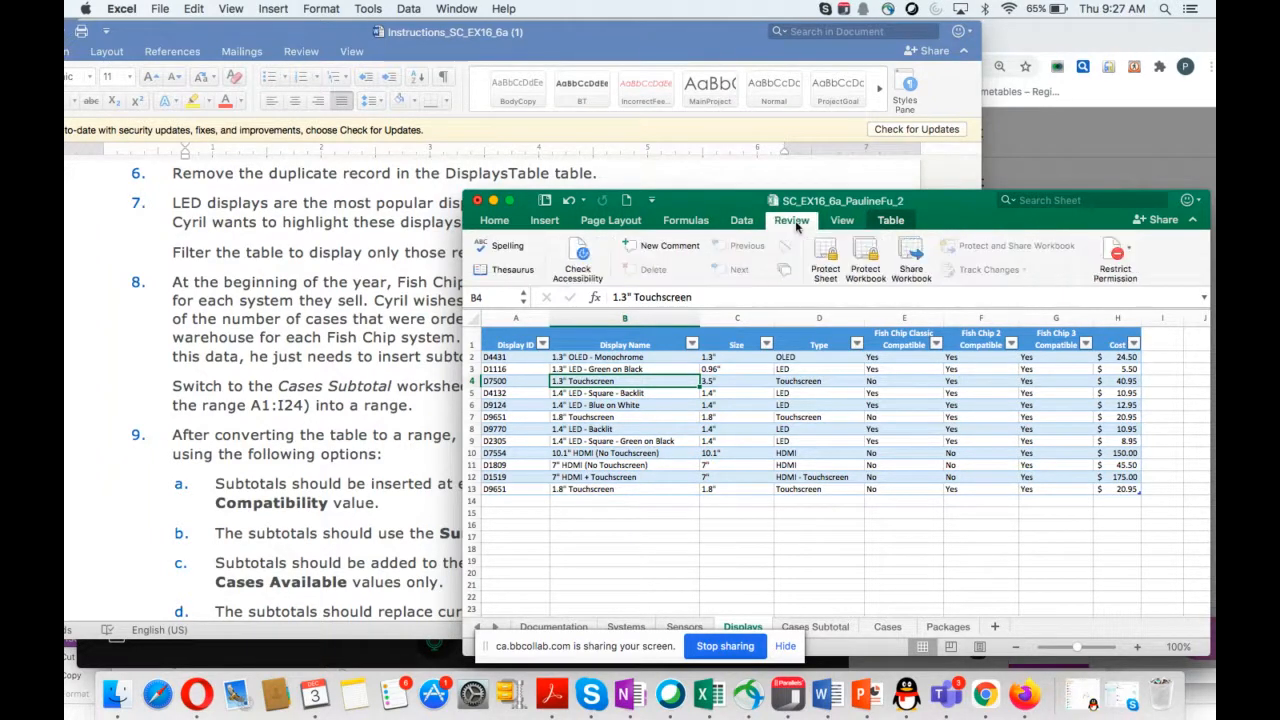
{"action": "left_click", "coordinate": [743, 223]}
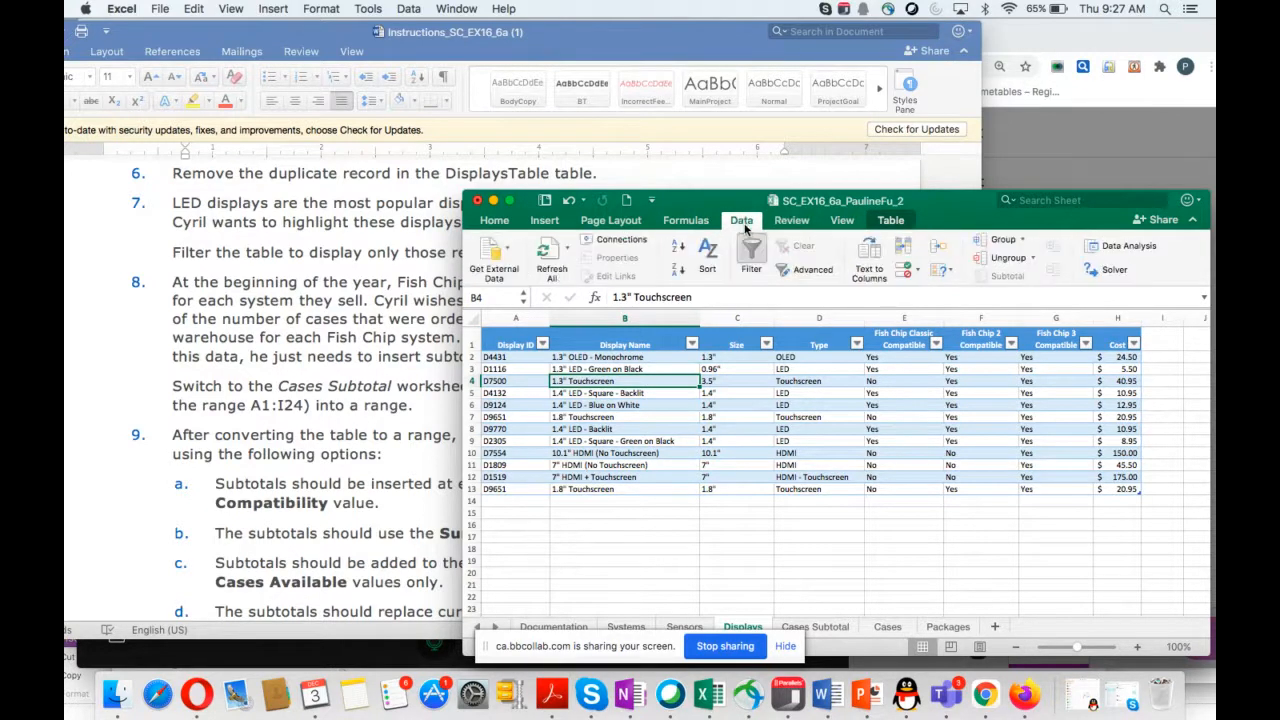
{"action": "left_click", "coordinate": [743, 223]}
{"action": "left_click", "coordinate": [742, 222]}
{"action": "left_click", "coordinate": [408, 9]}
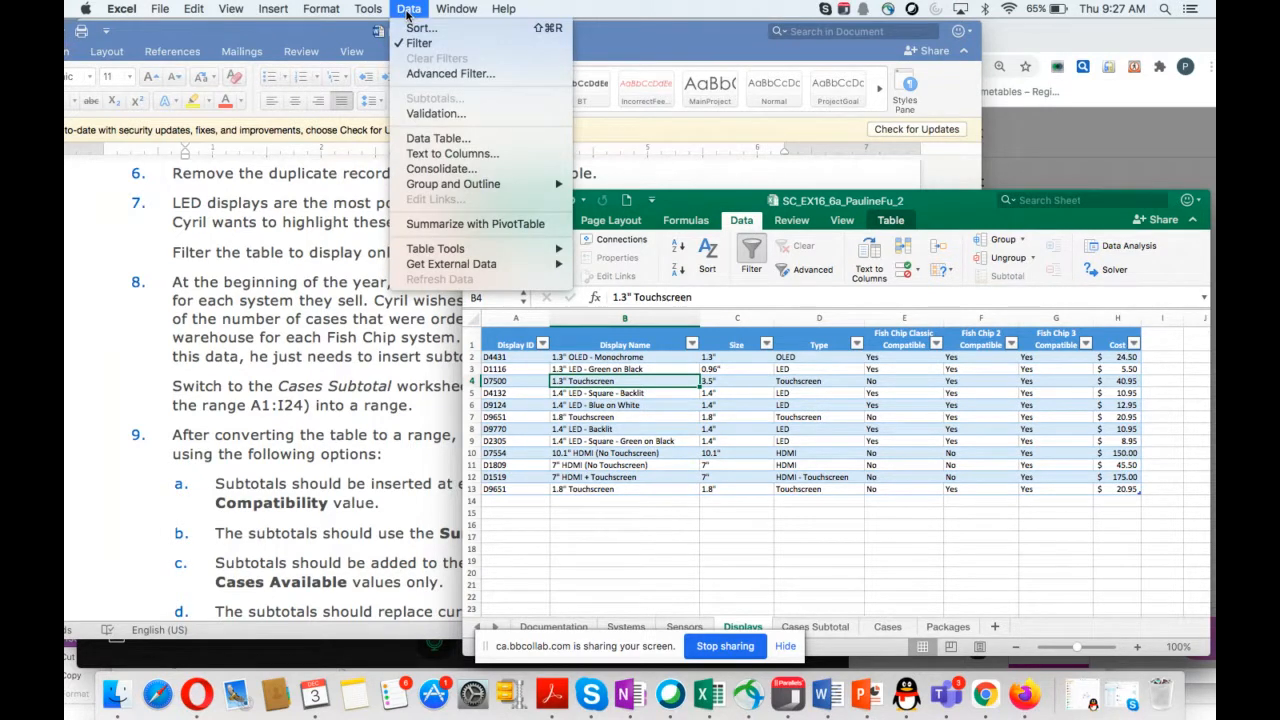
{"action": "left_click", "coordinate": [408, 11]}
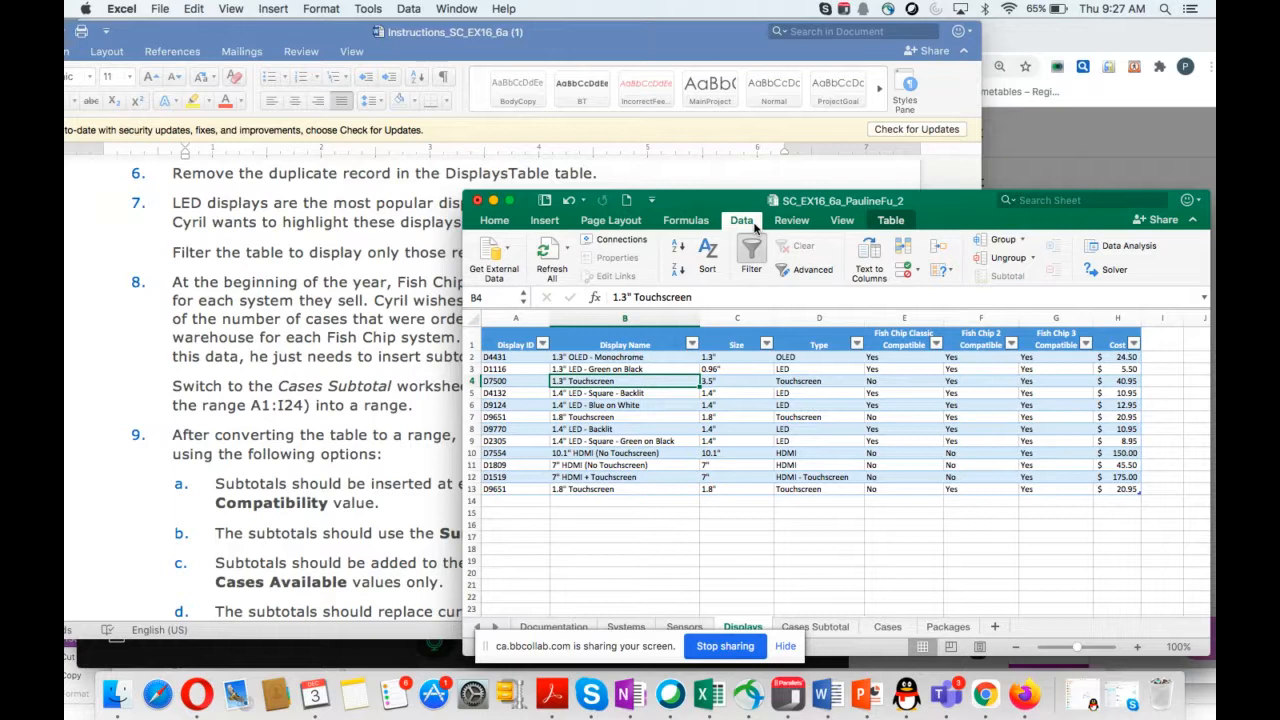
Remove the duplicate record from the DisplaysTable table, comparing all columns, and close the duplicates window.
{"action": "left_click", "coordinate": [758, 400]}
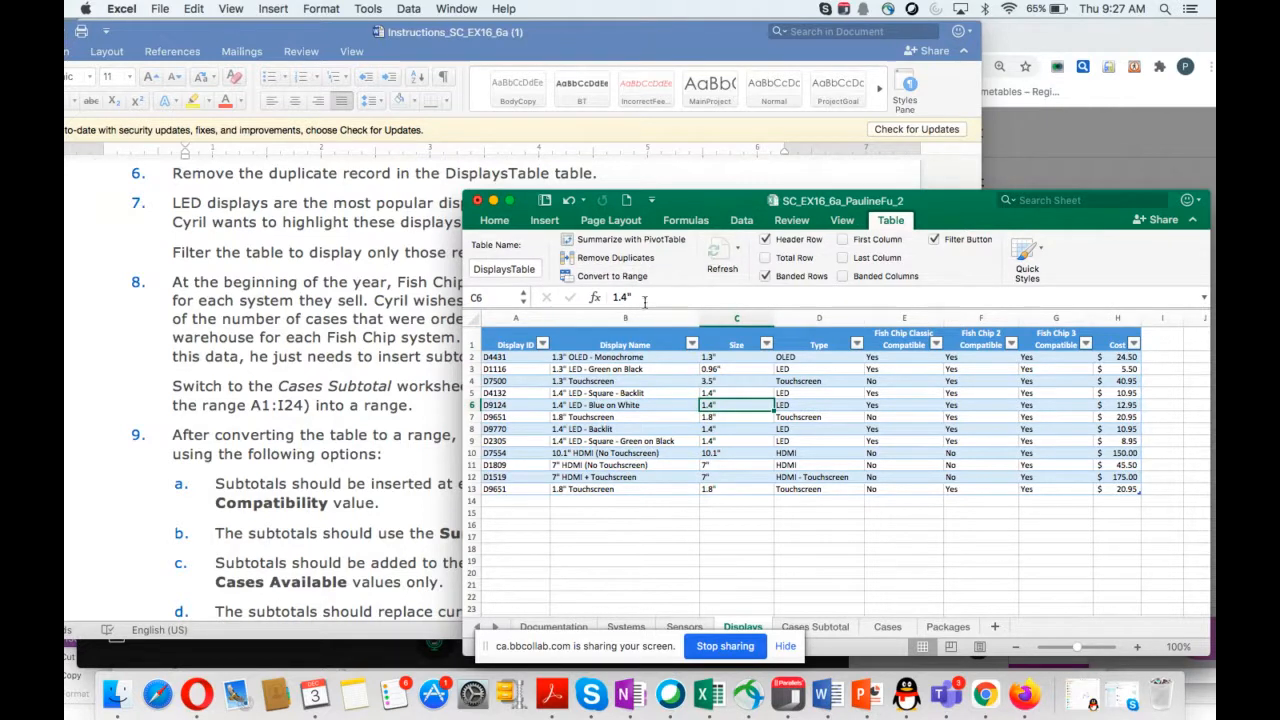
{"action": "left_click", "coordinate": [605, 259]}
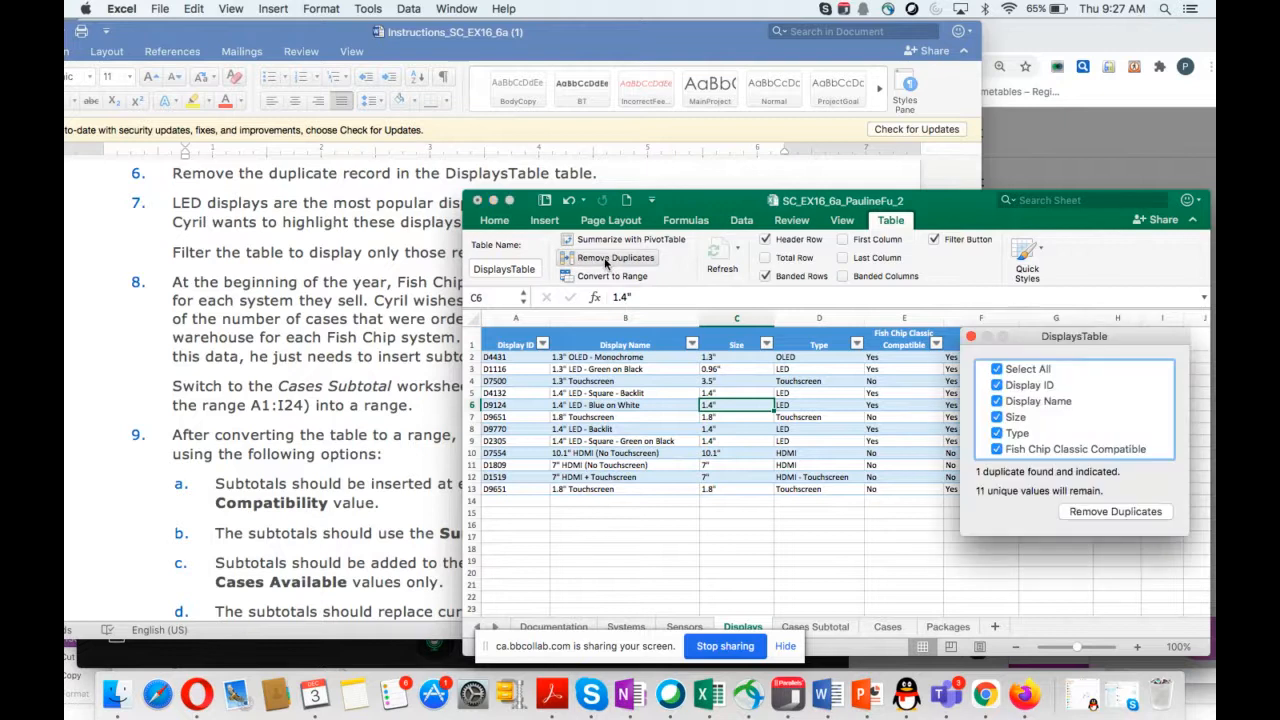
{"action": "left_click", "coordinate": [1104, 513]}
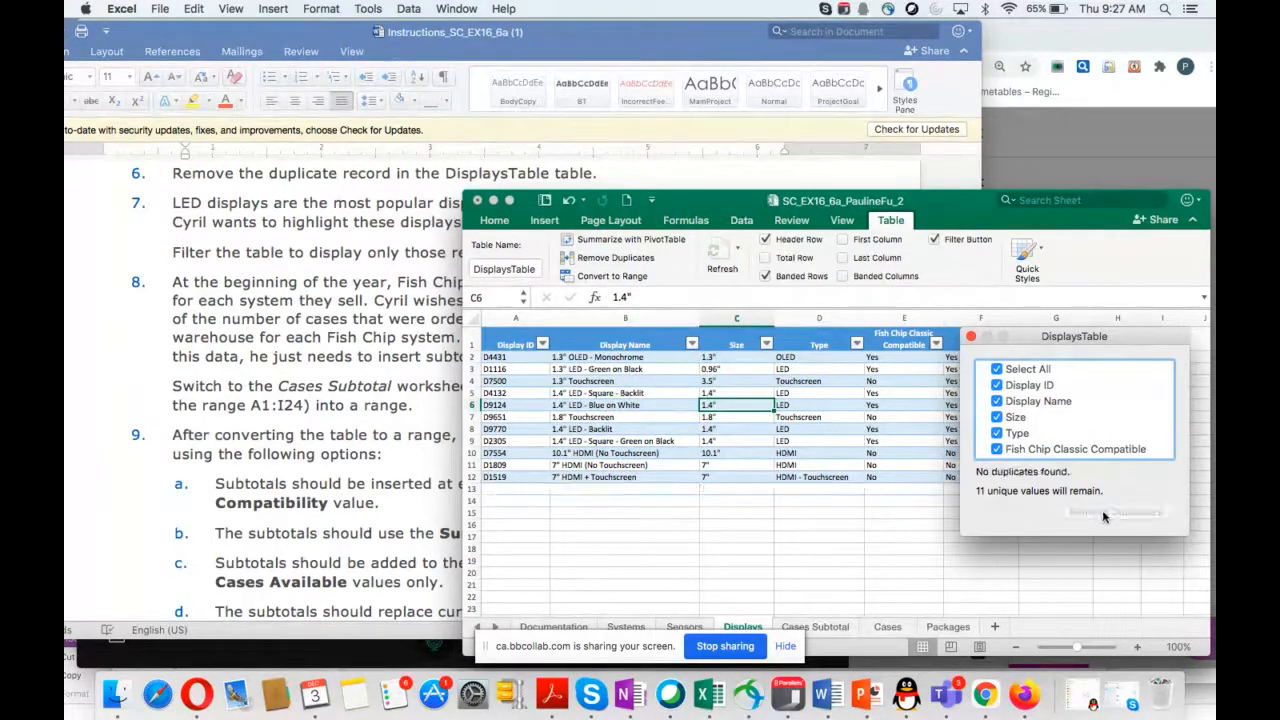
{"action": "left_click", "coordinate": [970, 338]}
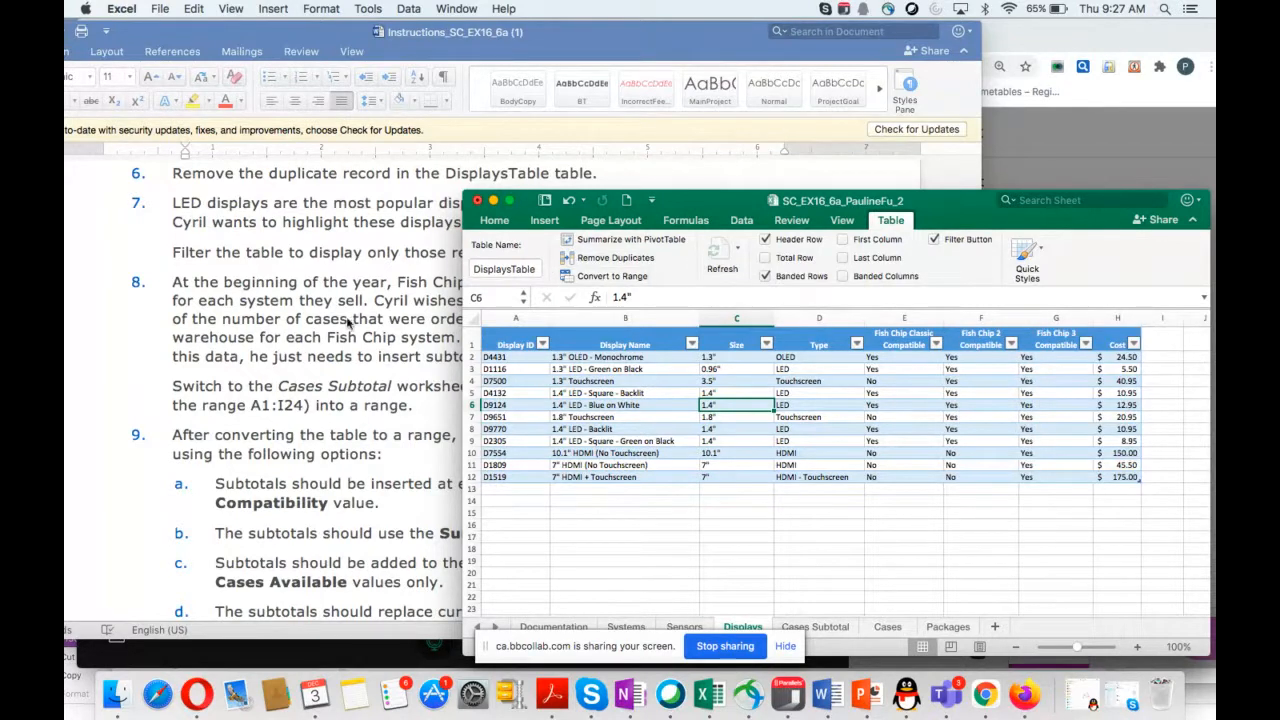
{"action": "left_click_drag", "start_coordinate": [708, 208], "coordinate": [708, 254]}
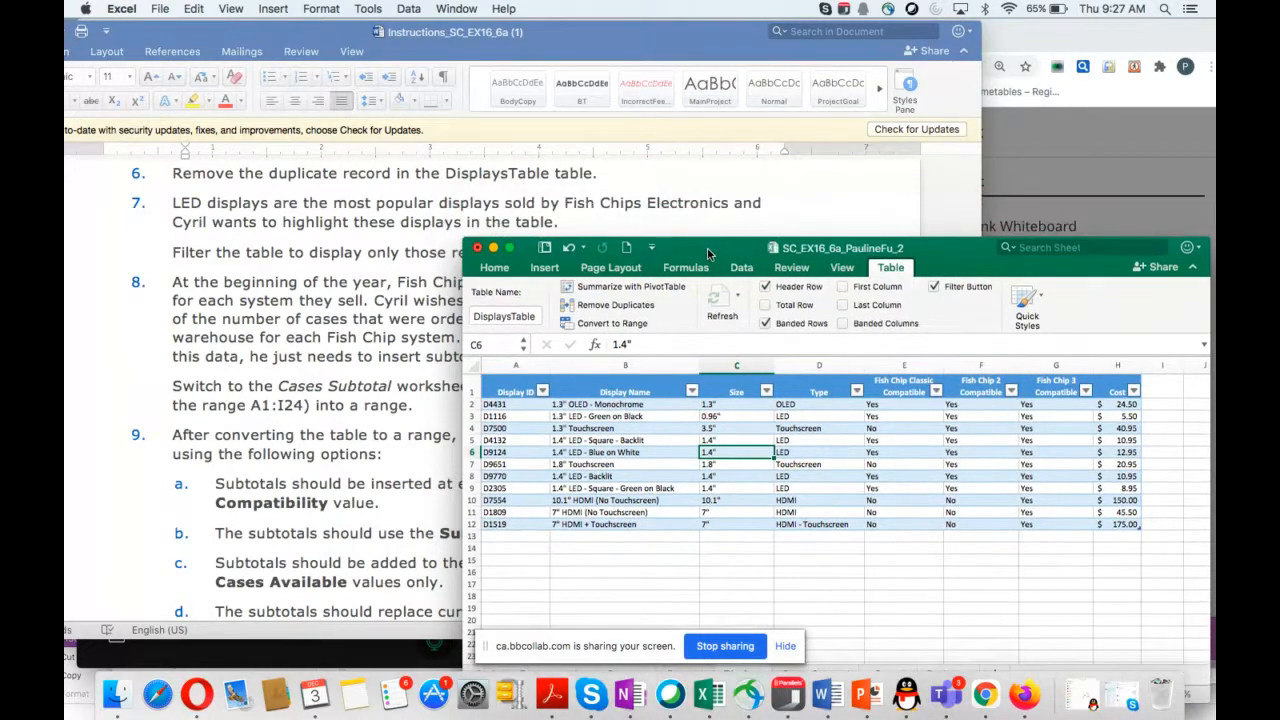
{"action": "scroll", "coordinate": [276, 289], "scroll_direction": "down", "scroll_amount": 2}
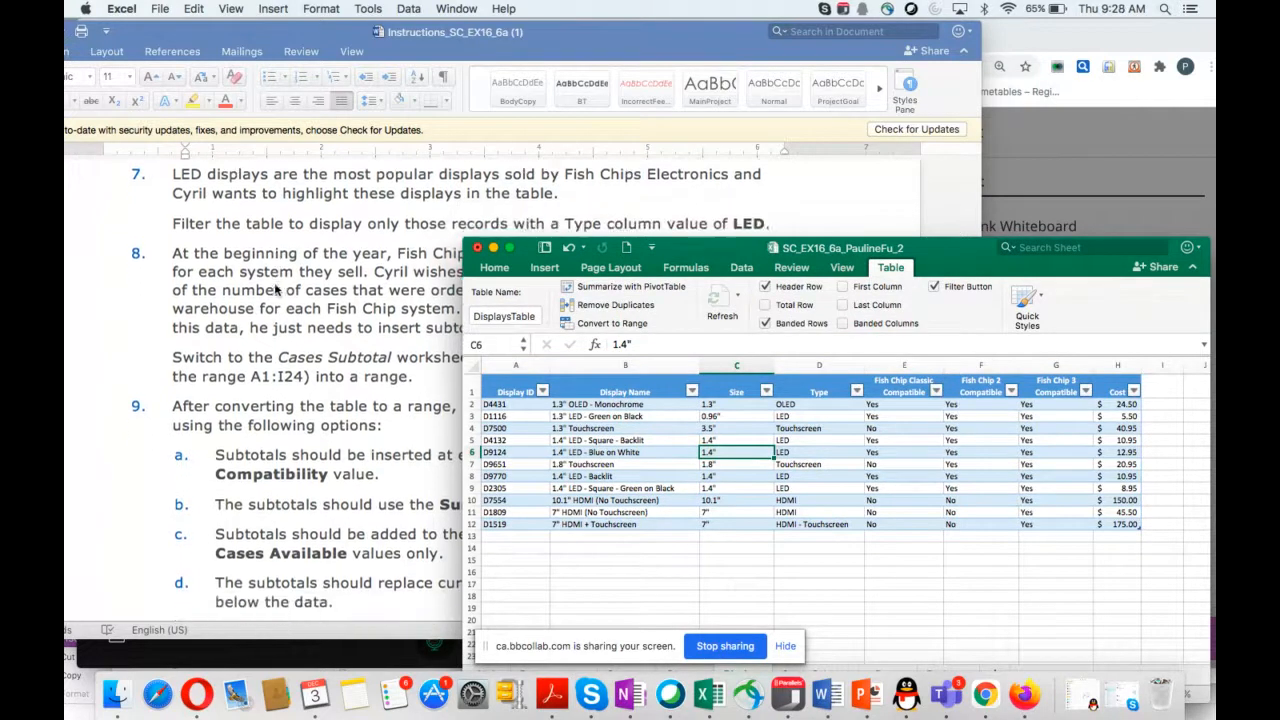
Filter the DisplaysTable table to show only records with a Type value of LED, and close the filter window.
{"action": "scroll", "coordinate": [276, 289], "scroll_direction": "down", "scroll_amount": 1}
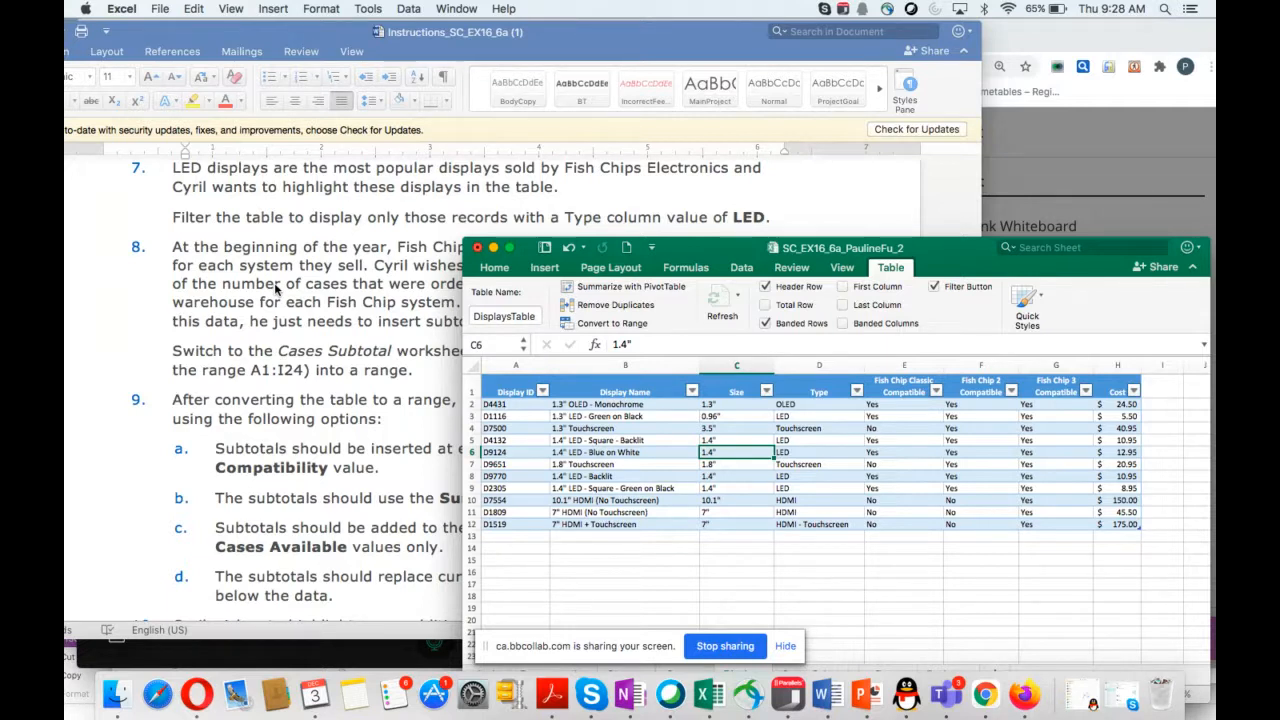
{"action": "left_click", "coordinate": [857, 393]}
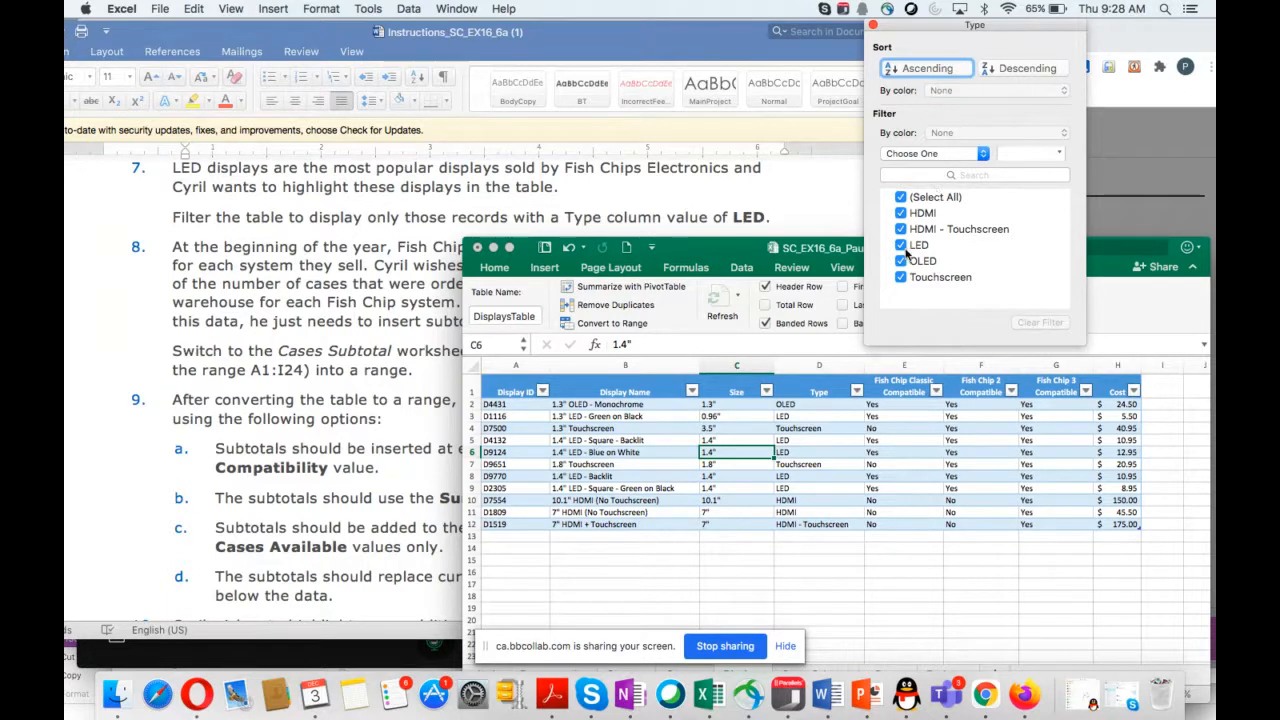
{"action": "left_click", "coordinate": [901, 199]}
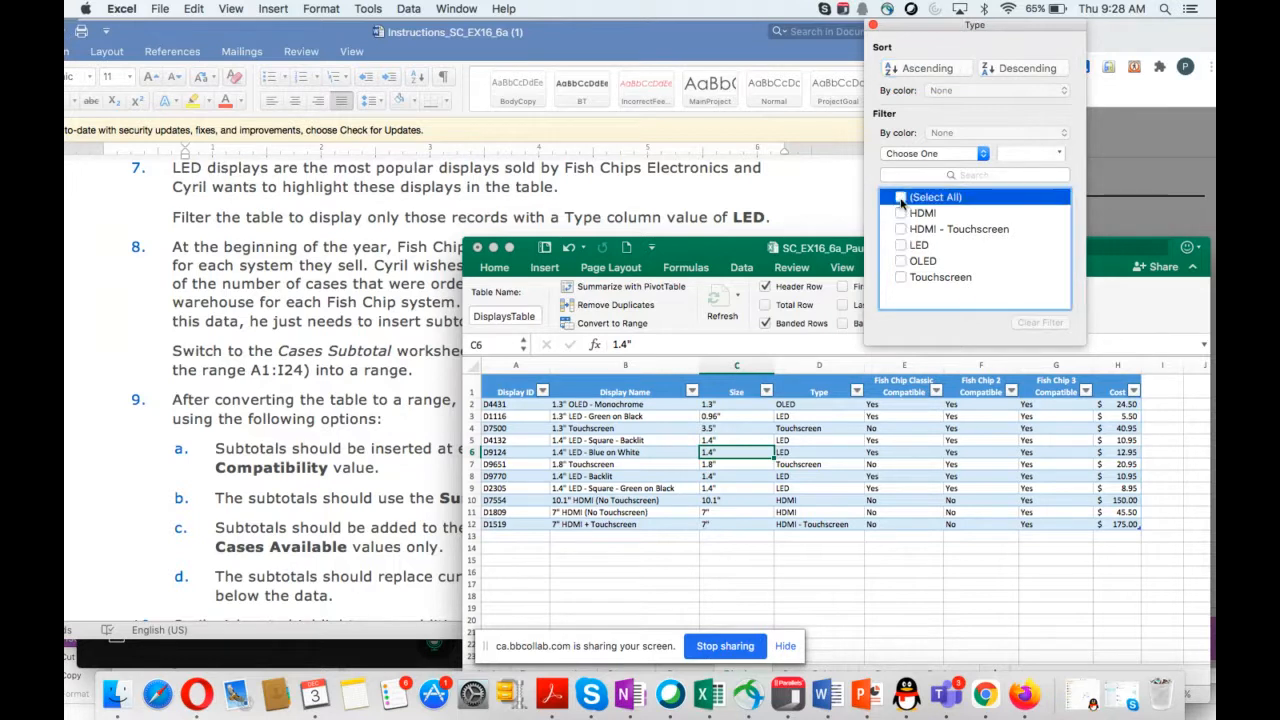
{"action": "left_click", "coordinate": [901, 245]}
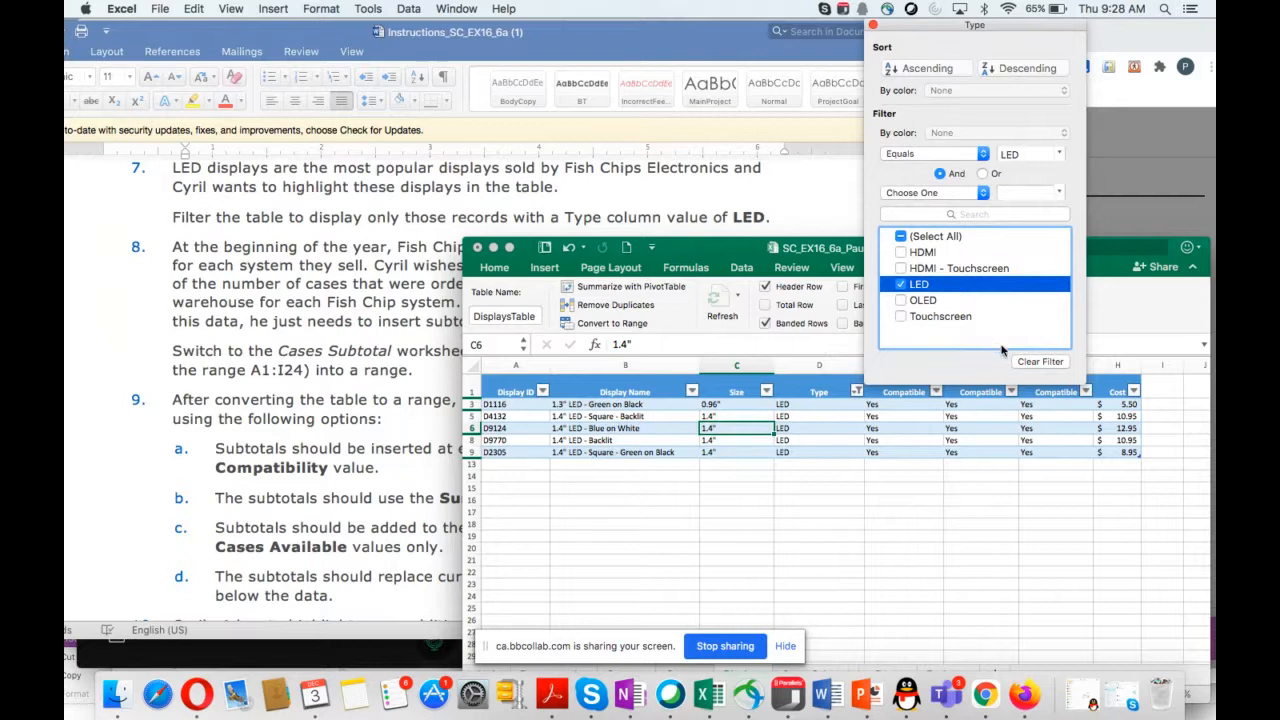
{"action": "left_click", "coordinate": [873, 27]}
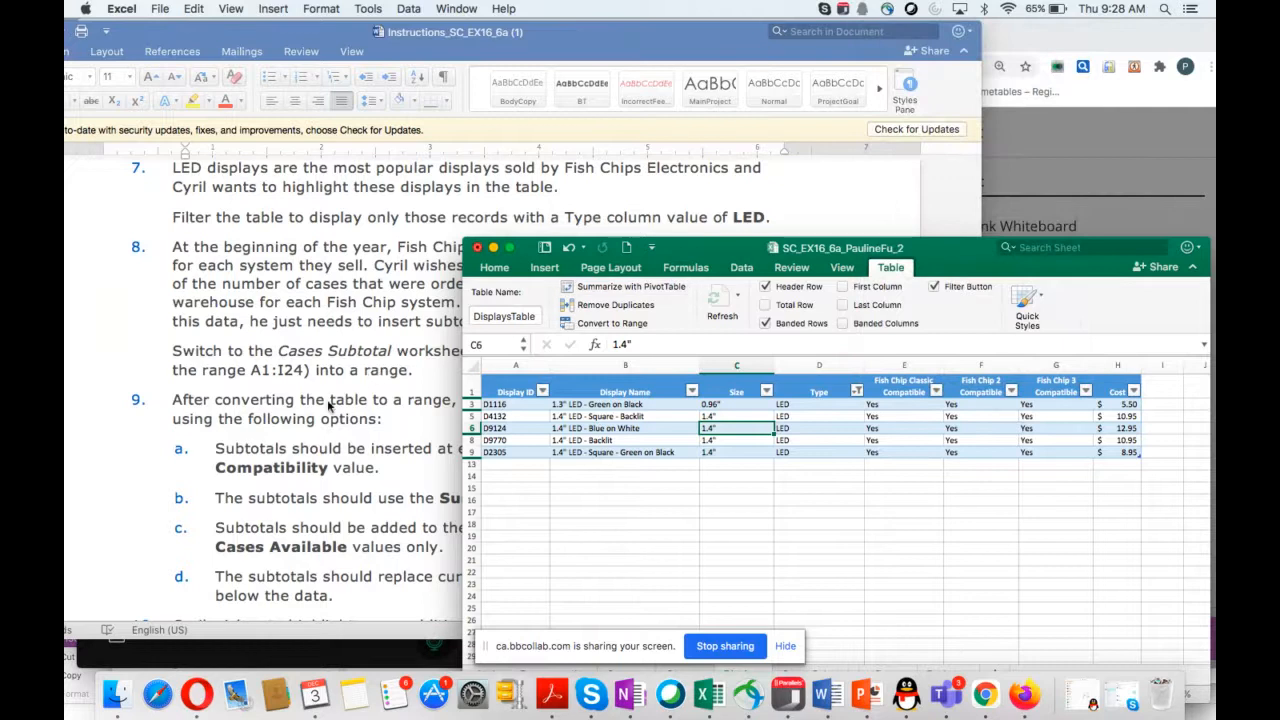
Read instruction 8 and switch to the Cases Subtotal worksheet, keeping the instructions readable beside the workbook.
{"action": "scroll", "coordinate": [316, 422], "scroll_direction": "down", "scroll_amount": 3}
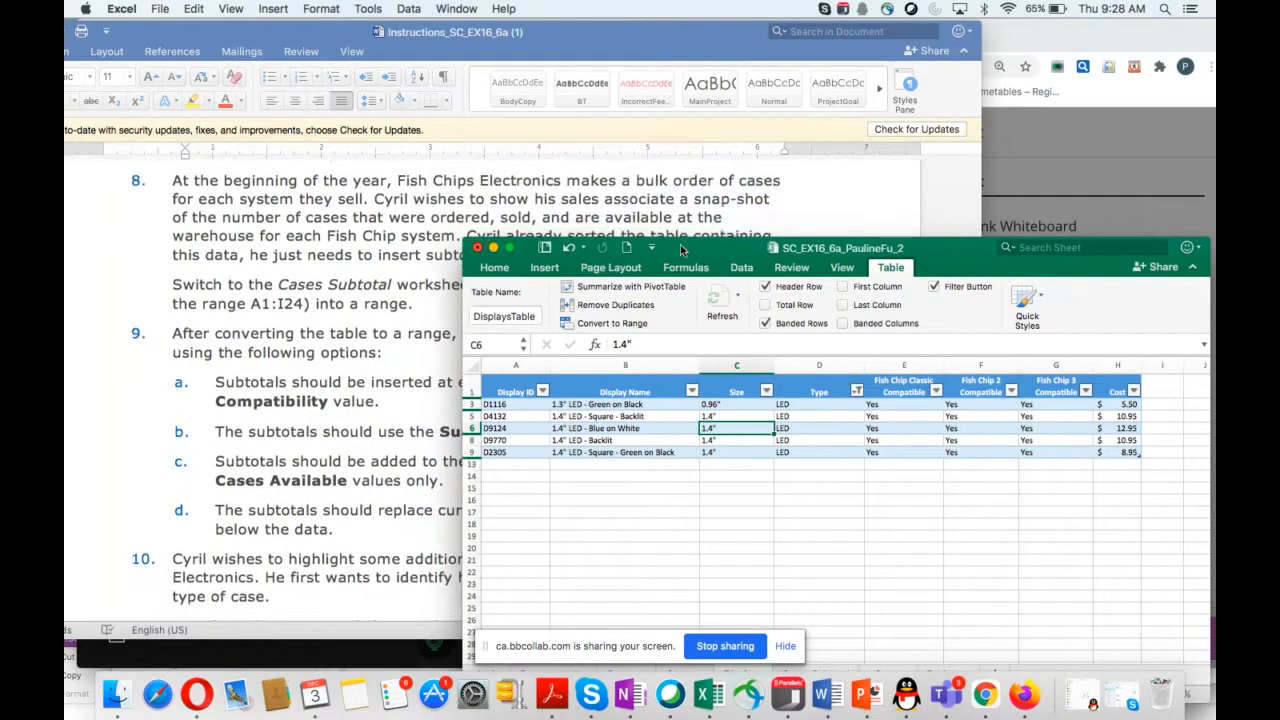
{"action": "left_click_drag", "start_coordinate": [684, 250], "coordinate": [660, 312]}
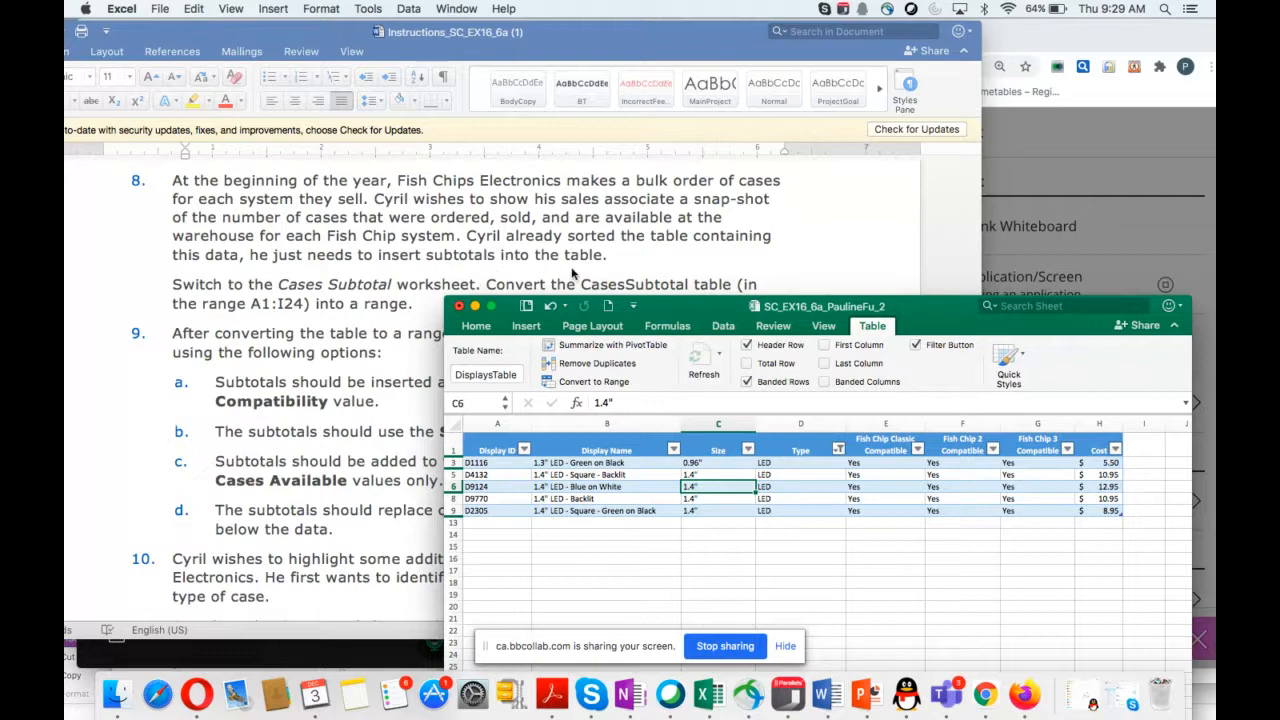
{"action": "scroll", "coordinate": [570, 273], "scroll_direction": "down", "scroll_amount": 2}
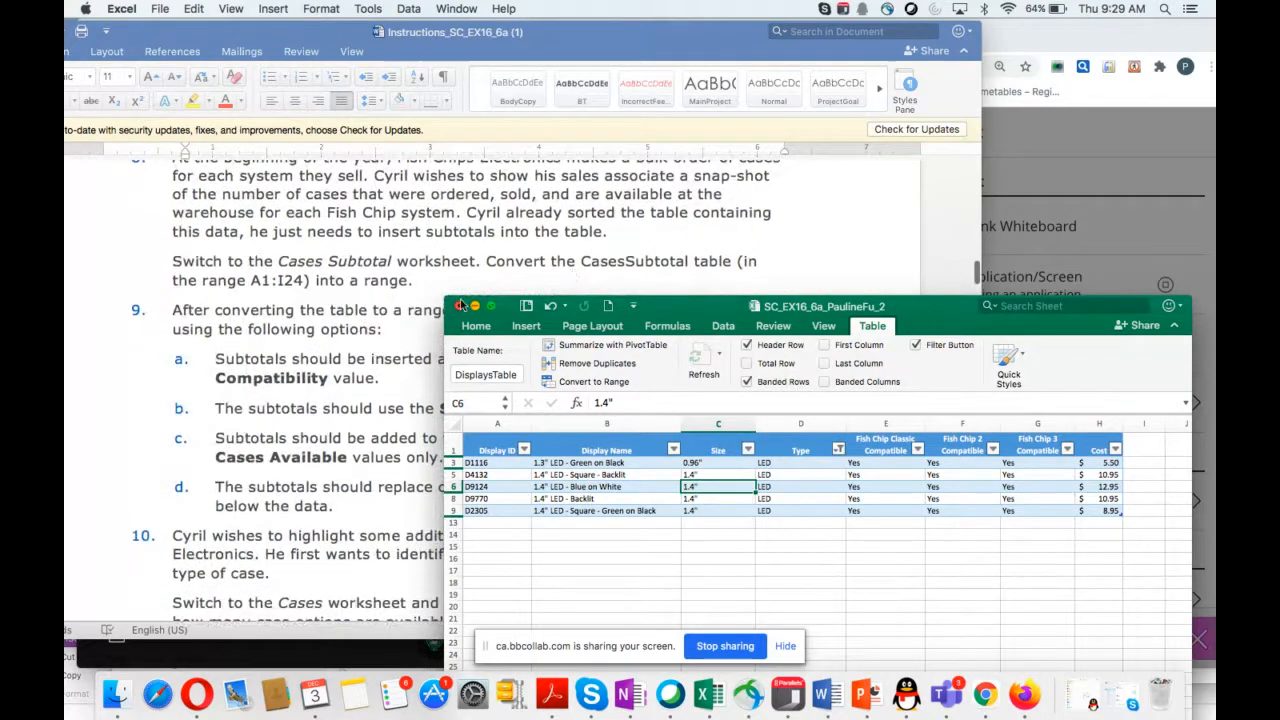
{"action": "left_click_drag", "start_coordinate": [722, 312], "coordinate": [822, 175]}
{"action": "left_click", "coordinate": [905, 594]}
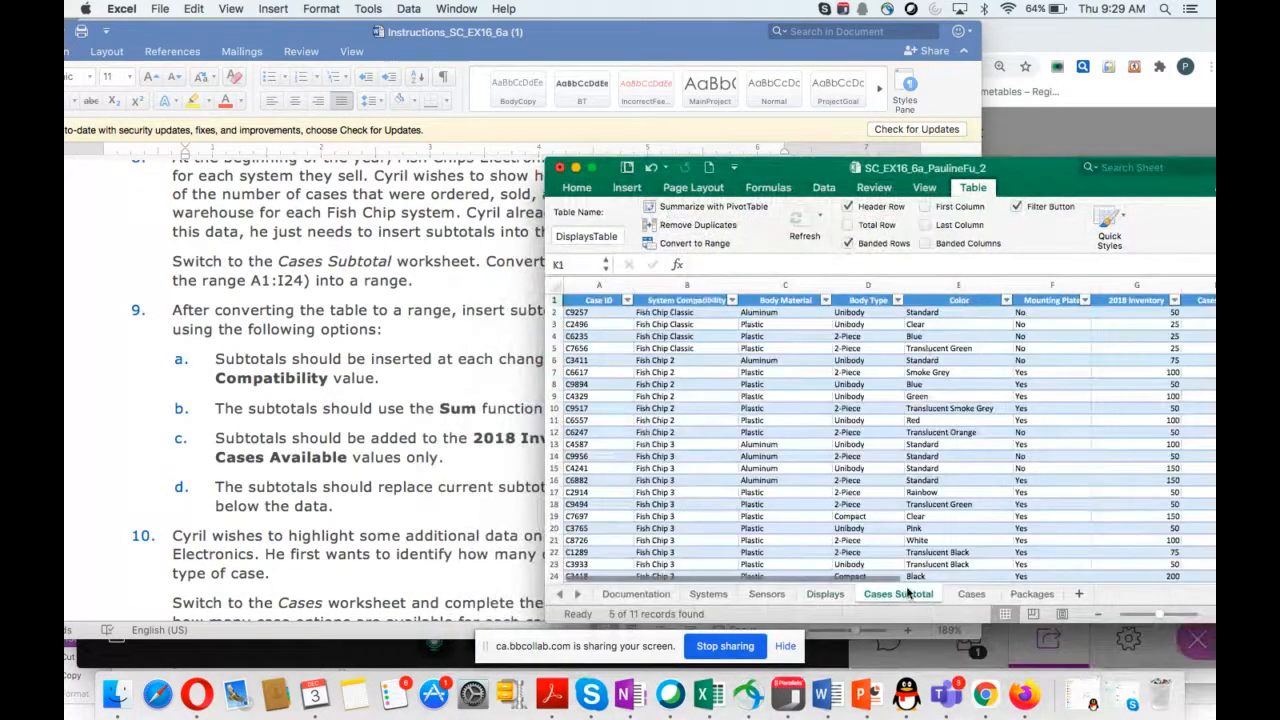
{"action": "left_click_drag", "start_coordinate": [812, 178], "coordinate": [810, 306]}
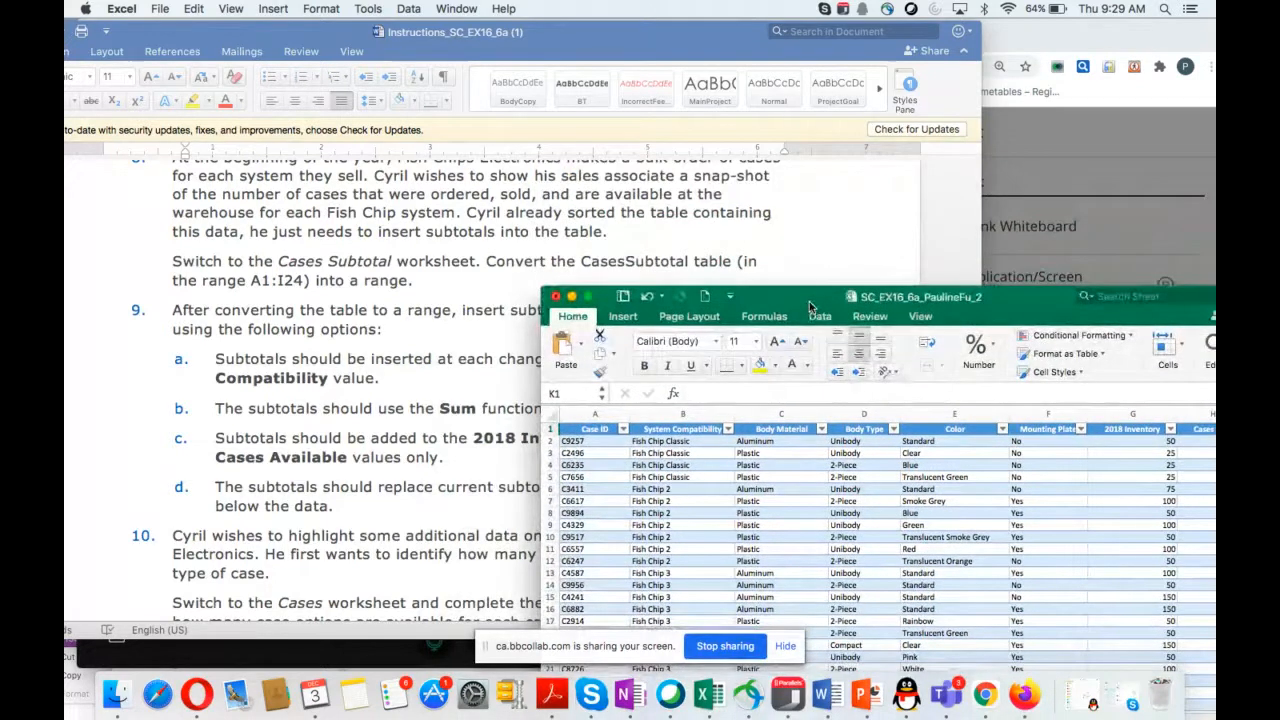
{"action": "left_click_drag", "start_coordinate": [810, 306], "coordinate": [812, 153]}
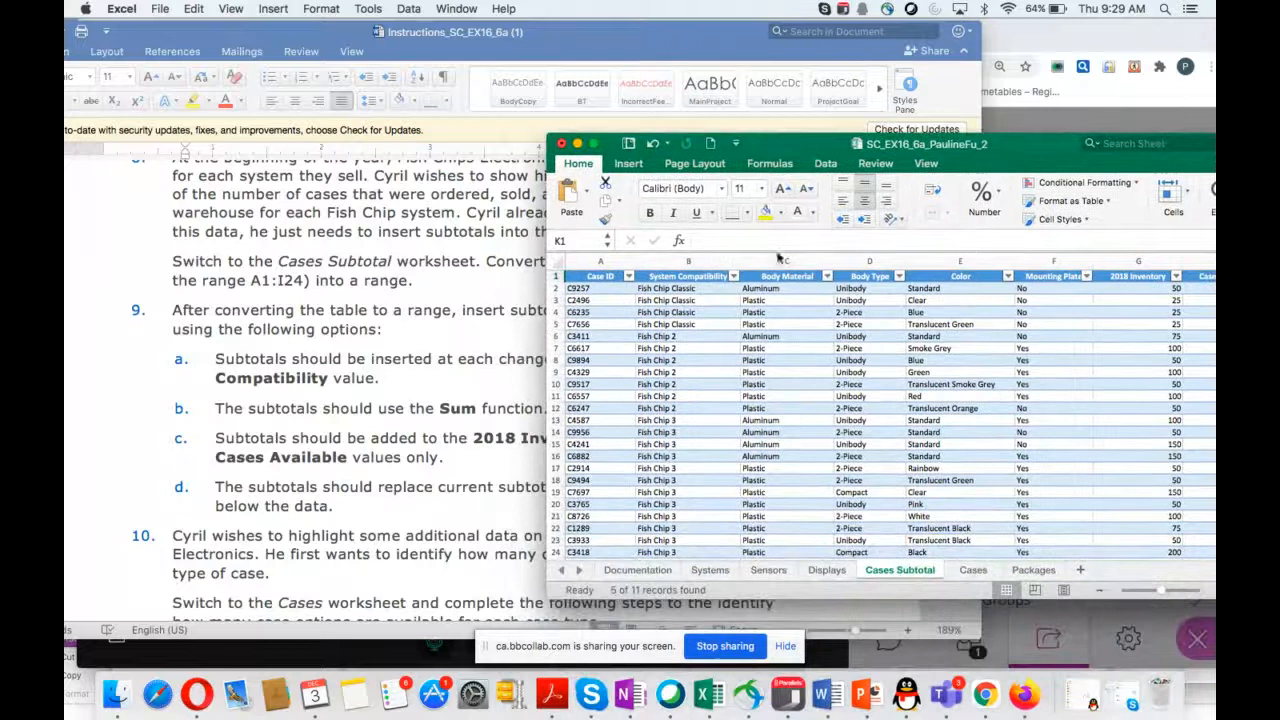
Convert the CasesSubtotal table on the Cases Subtotal worksheet to a normal range.
{"action": "left_click", "coordinate": [720, 397]}
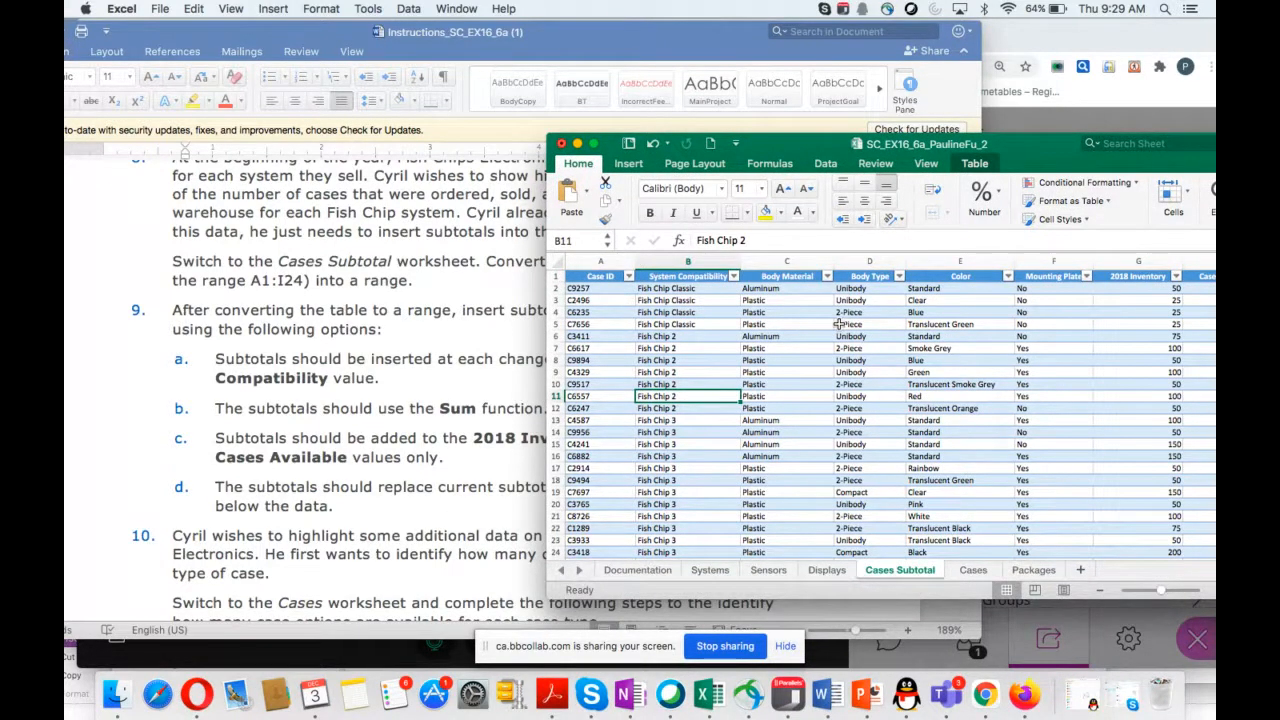
{"action": "left_click", "coordinate": [826, 168]}
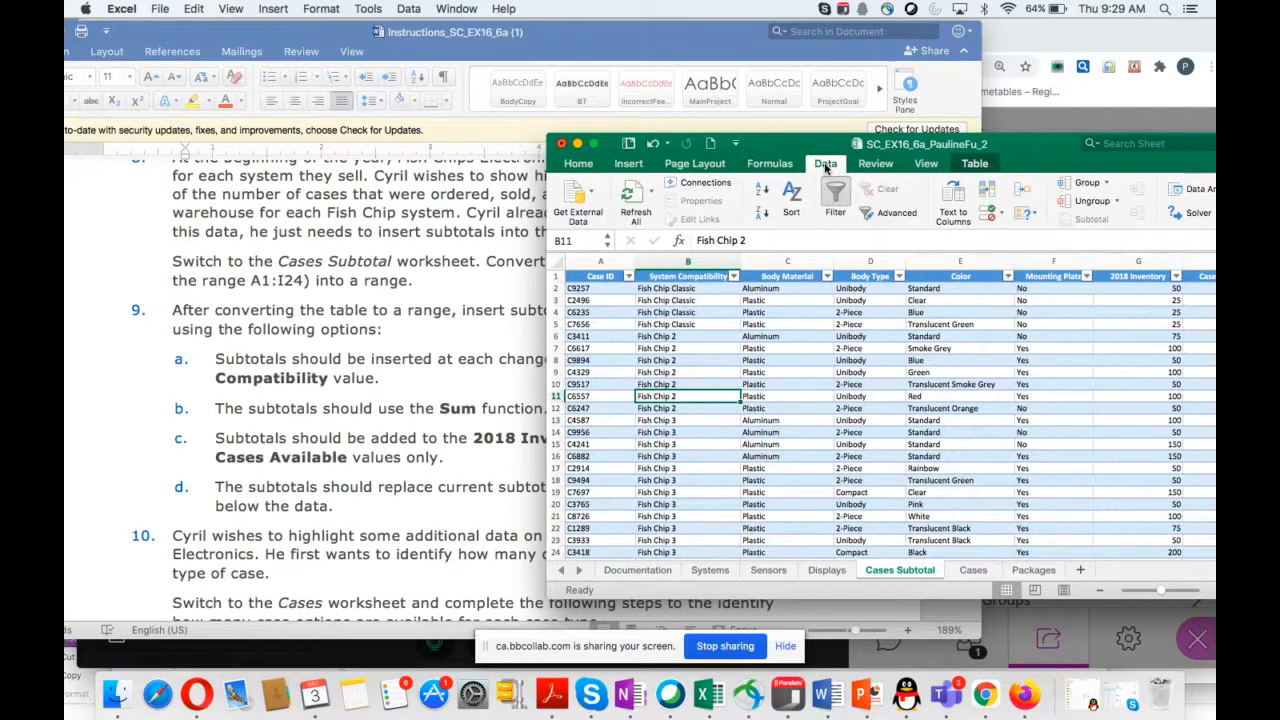
{"action": "left_click_drag", "start_coordinate": [1030, 144], "coordinate": [976, 168]}
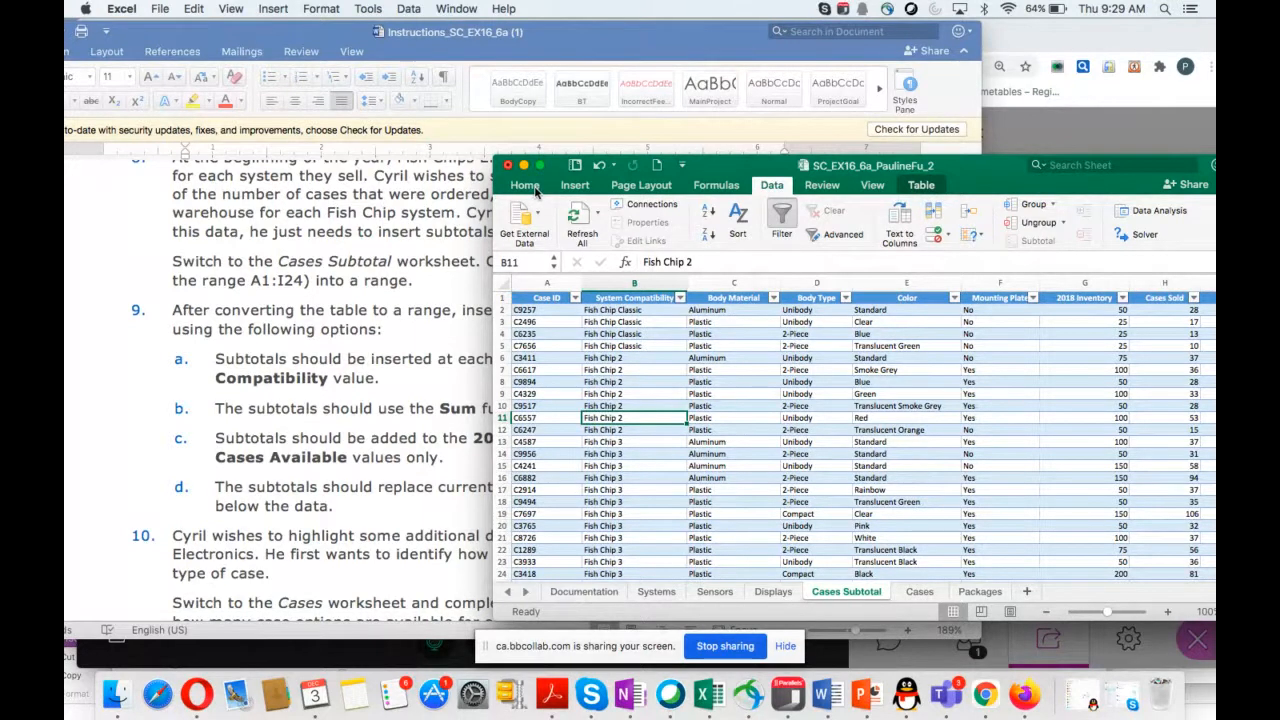
{"action": "left_click", "coordinate": [535, 191]}
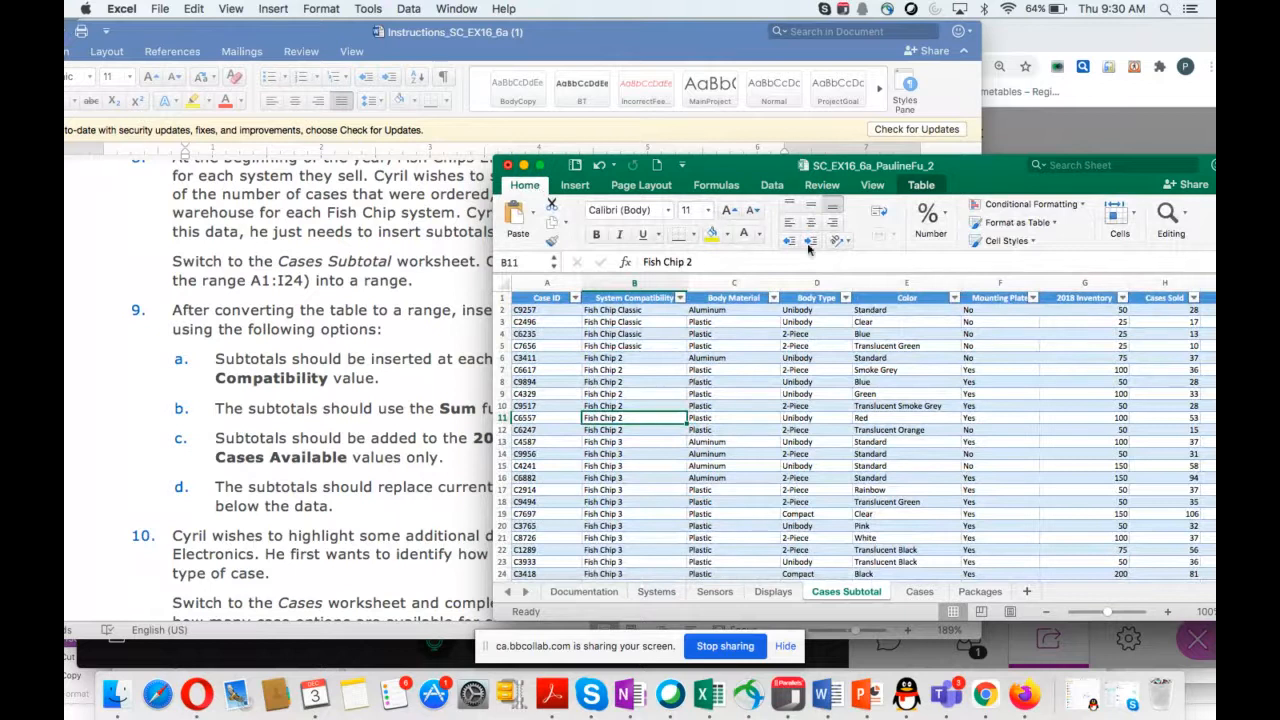
{"action": "left_click", "coordinate": [921, 186]}
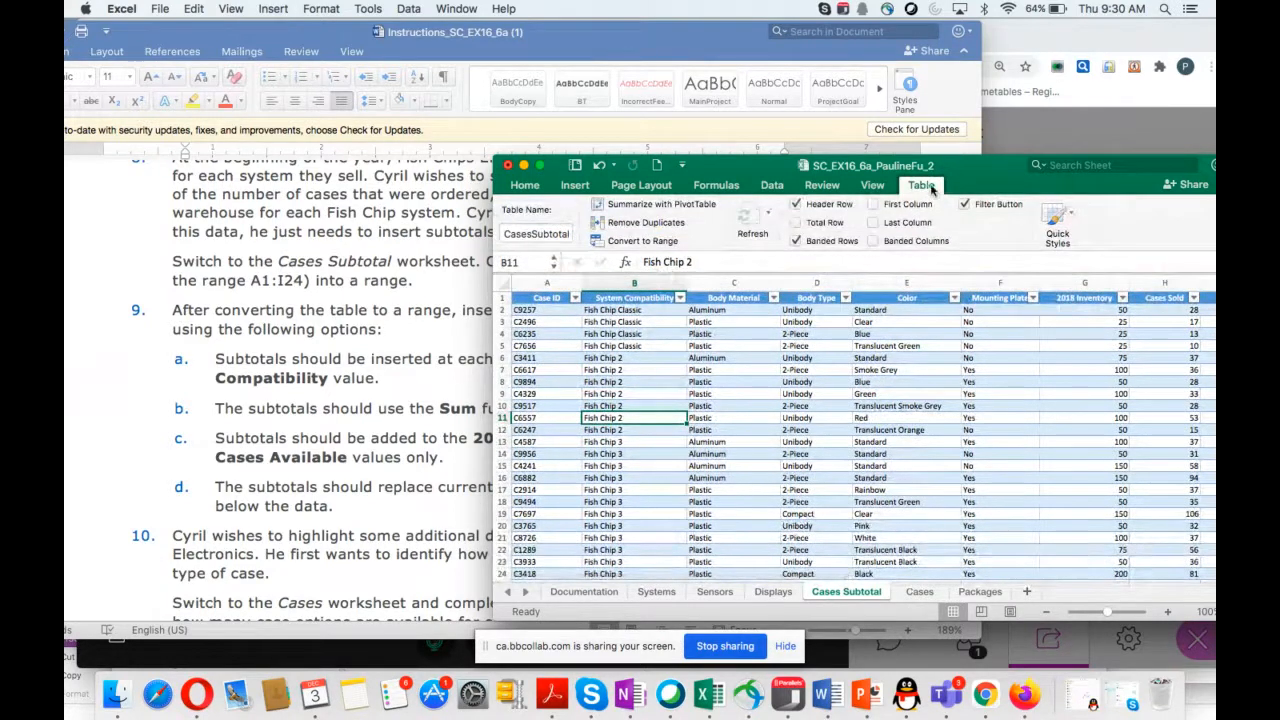
{"action": "left_click", "coordinate": [622, 242]}
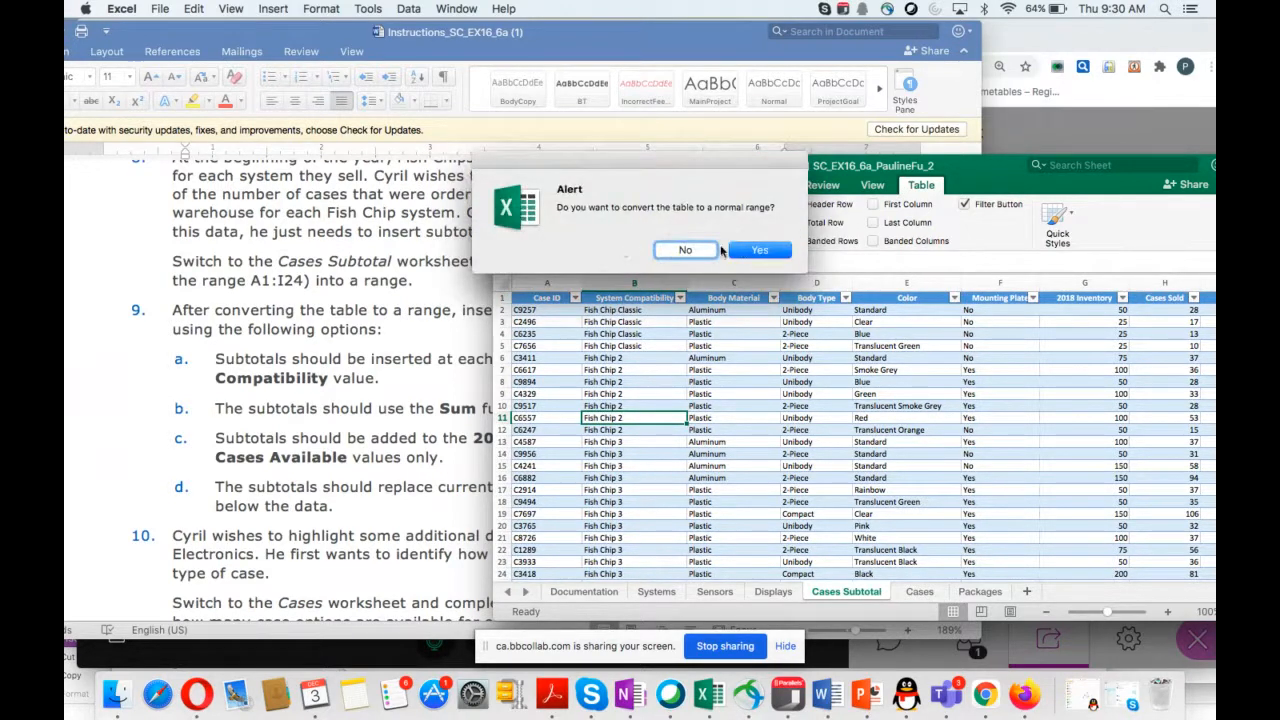
{"action": "left_click", "coordinate": [752, 250]}
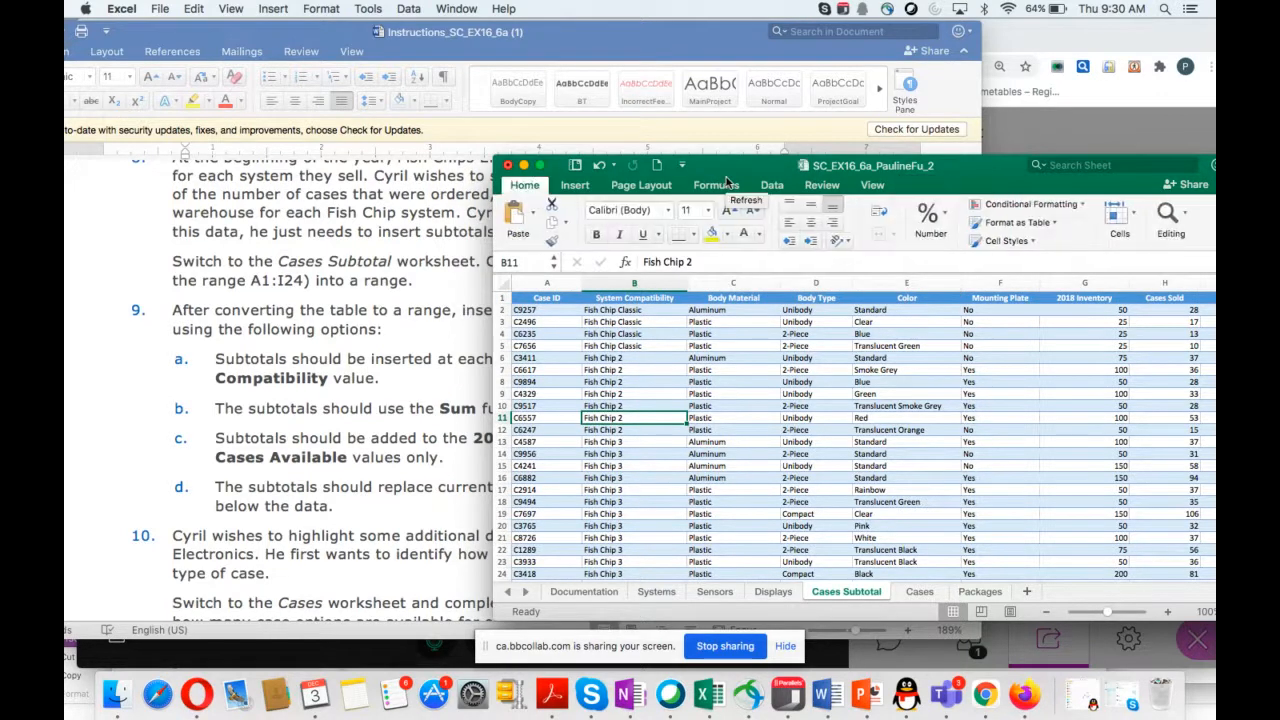
Review the subtotal options in instruction 9 and compare them with the columns on the Cases Subtotal worksheet.
{"action": "left_click_drag", "start_coordinate": [725, 177], "coordinate": [706, 292]}
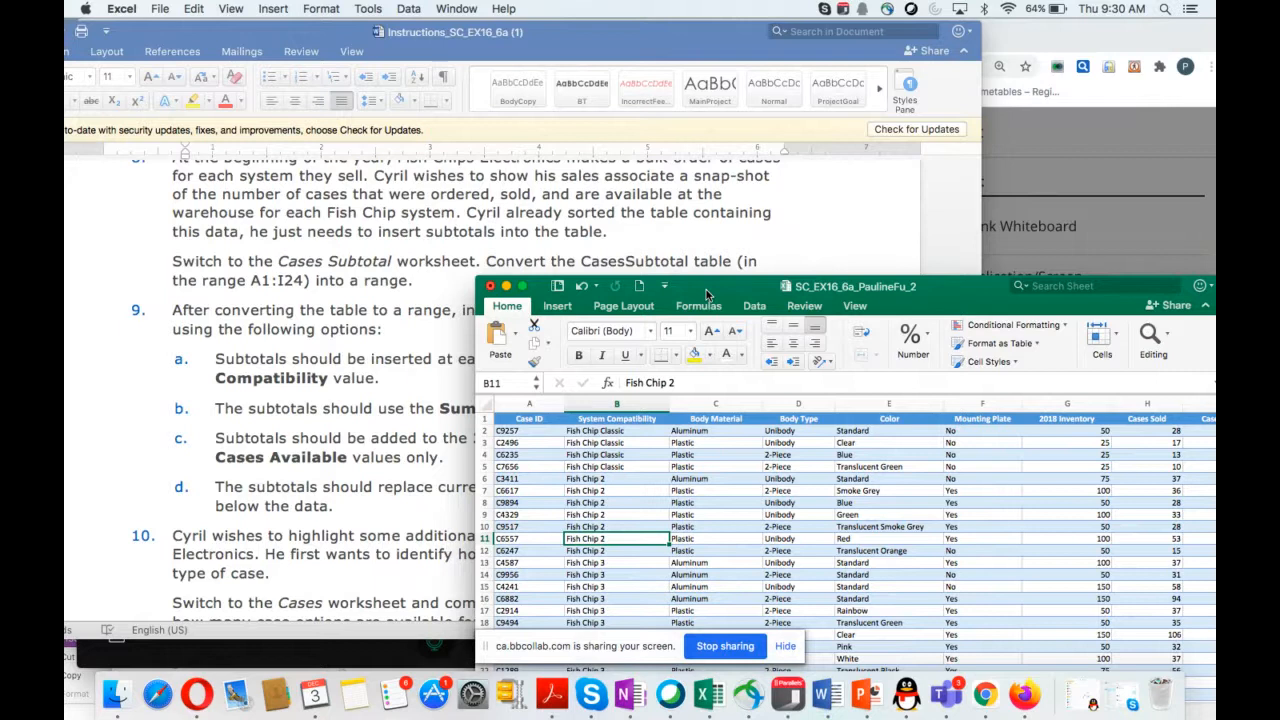
{"action": "left_click_drag", "start_coordinate": [706, 293], "coordinate": [728, 294]}
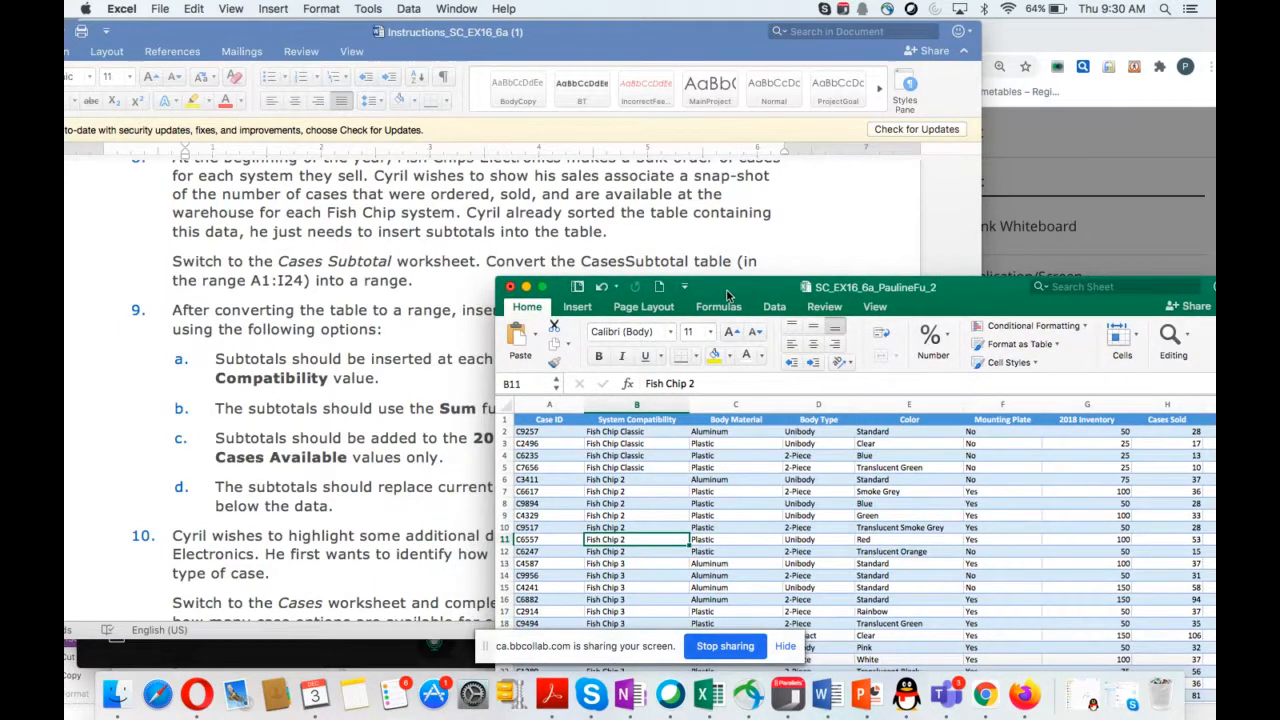
{"action": "scroll", "coordinate": [290, 358], "scroll_direction": "down", "scroll_amount": 3}
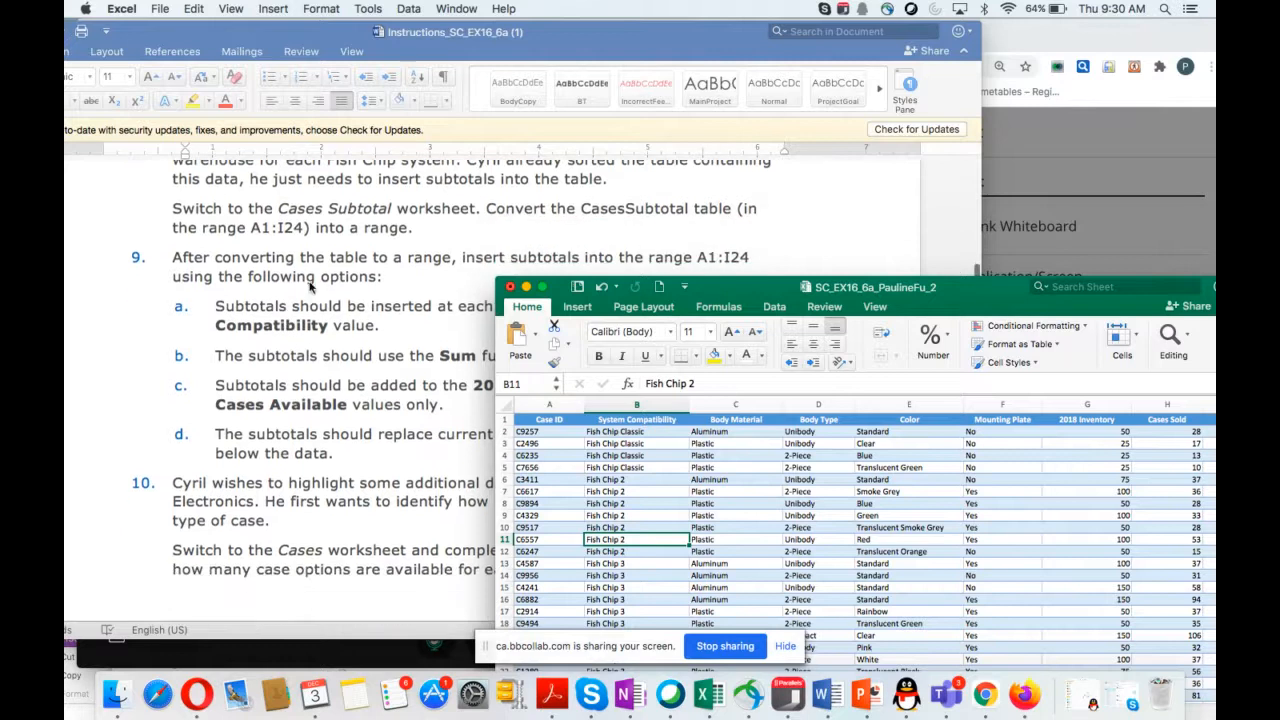
{"action": "scroll", "coordinate": [297, 381], "scroll_direction": "down", "scroll_amount": 4}
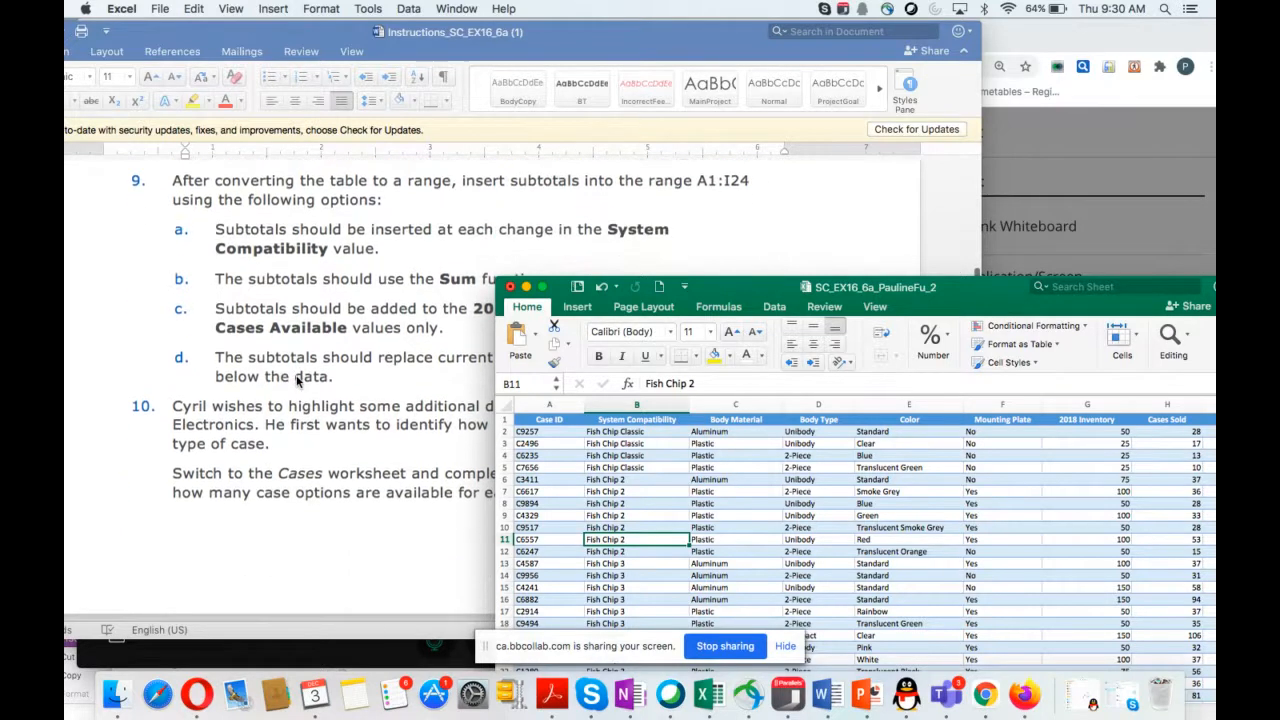
{"action": "left_click_drag", "start_coordinate": [738, 286], "coordinate": [835, 274]}
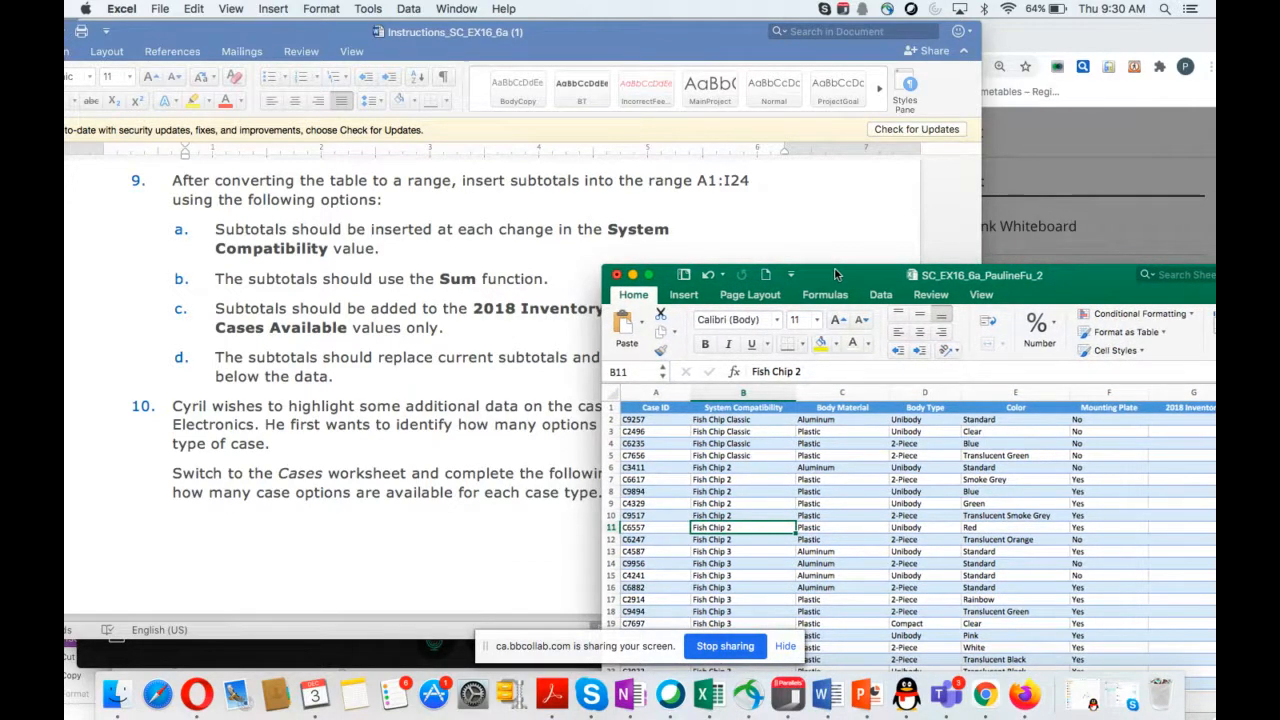
{"action": "left_click_drag", "start_coordinate": [836, 274], "coordinate": [633, 196]}
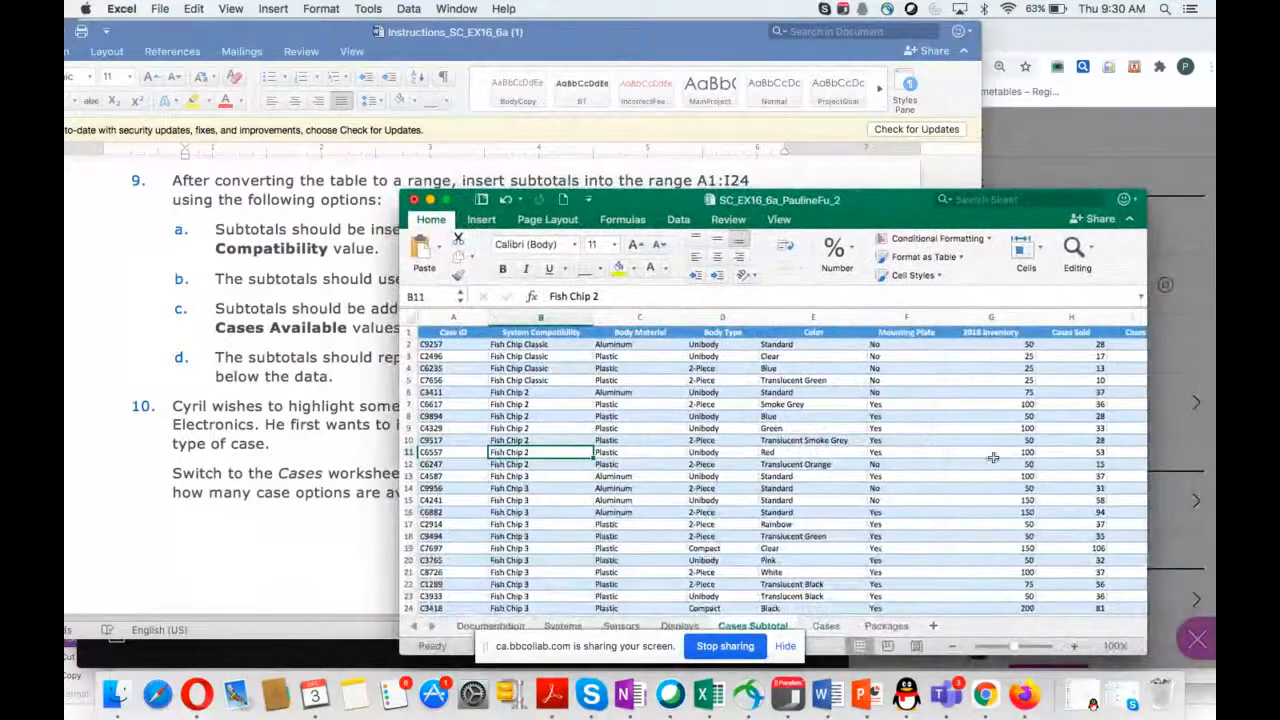
{"action": "scroll", "coordinate": [994, 462], "scroll_direction": "right", "scroll_amount": 3}
{"action": "scroll", "coordinate": [994, 462], "scroll_direction": "left", "scroll_amount": 3}
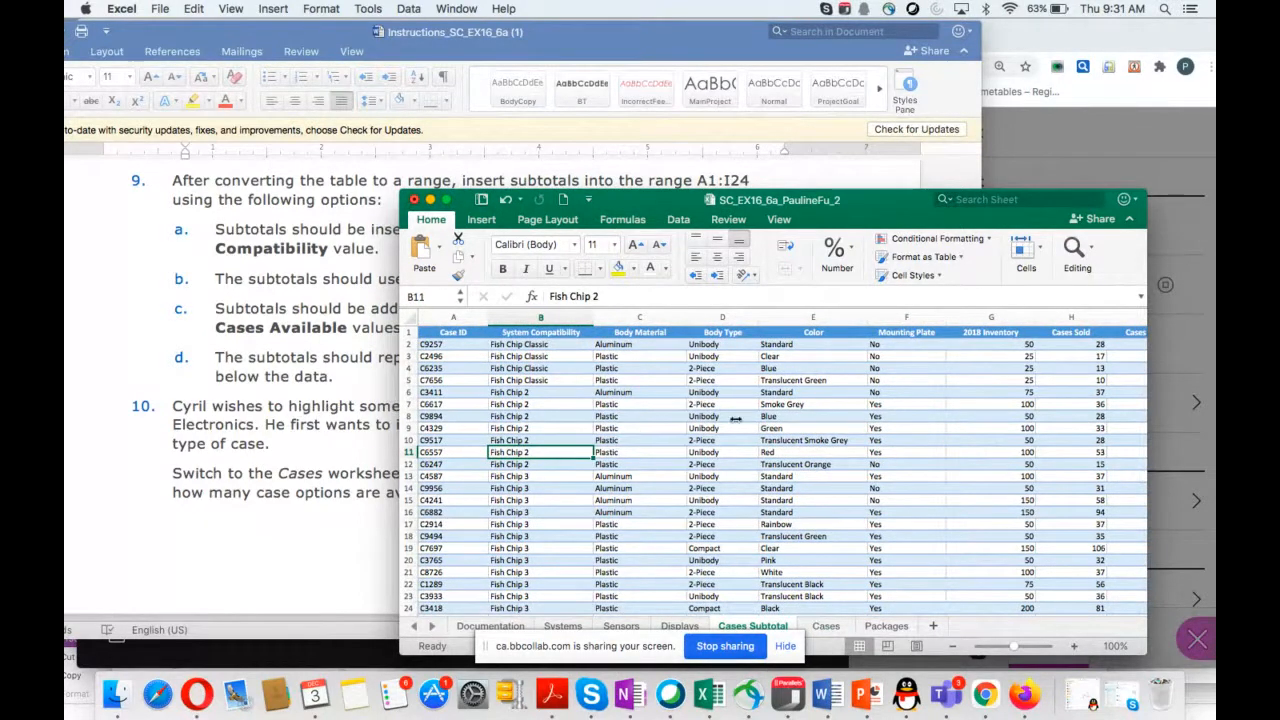
Widen the workbook window to show every column through Cases Available, and rearrange it with the instructions document.
{"action": "left_click_drag", "start_coordinate": [1090, 398], "coordinate": [1151, 395]}
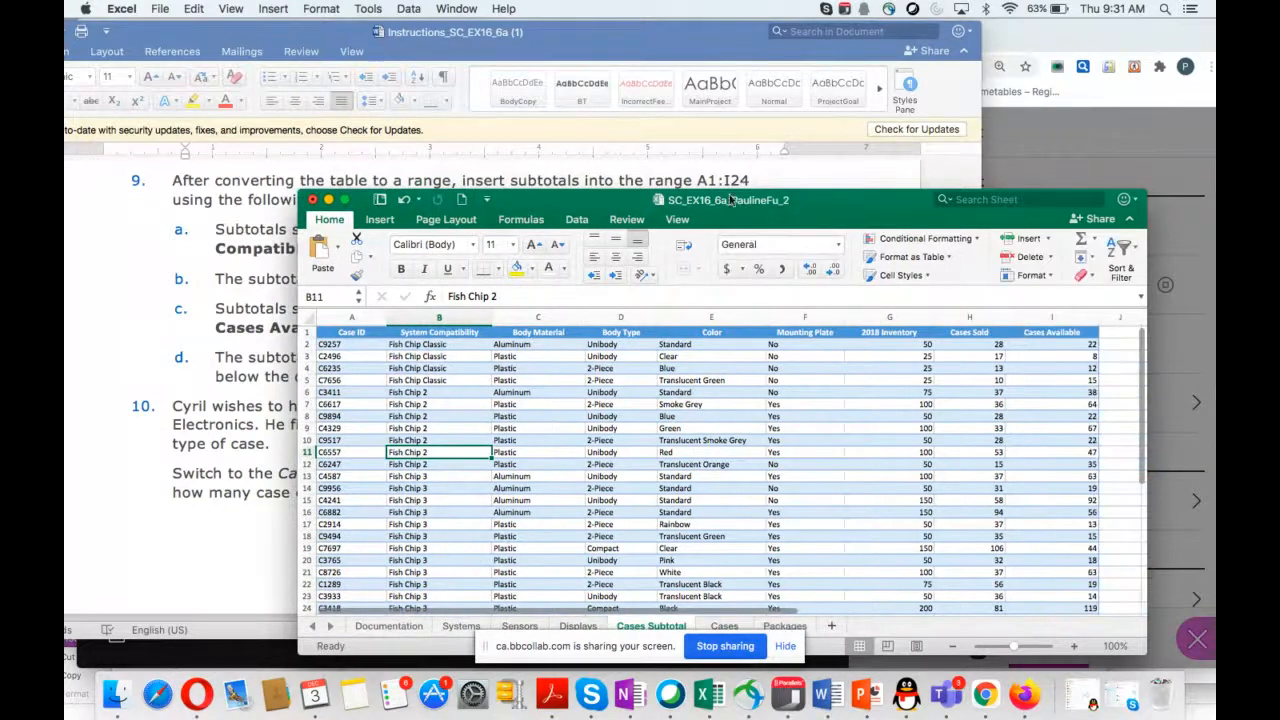
{"action": "left_click_drag", "start_coordinate": [604, 203], "coordinate": [683, 270]}
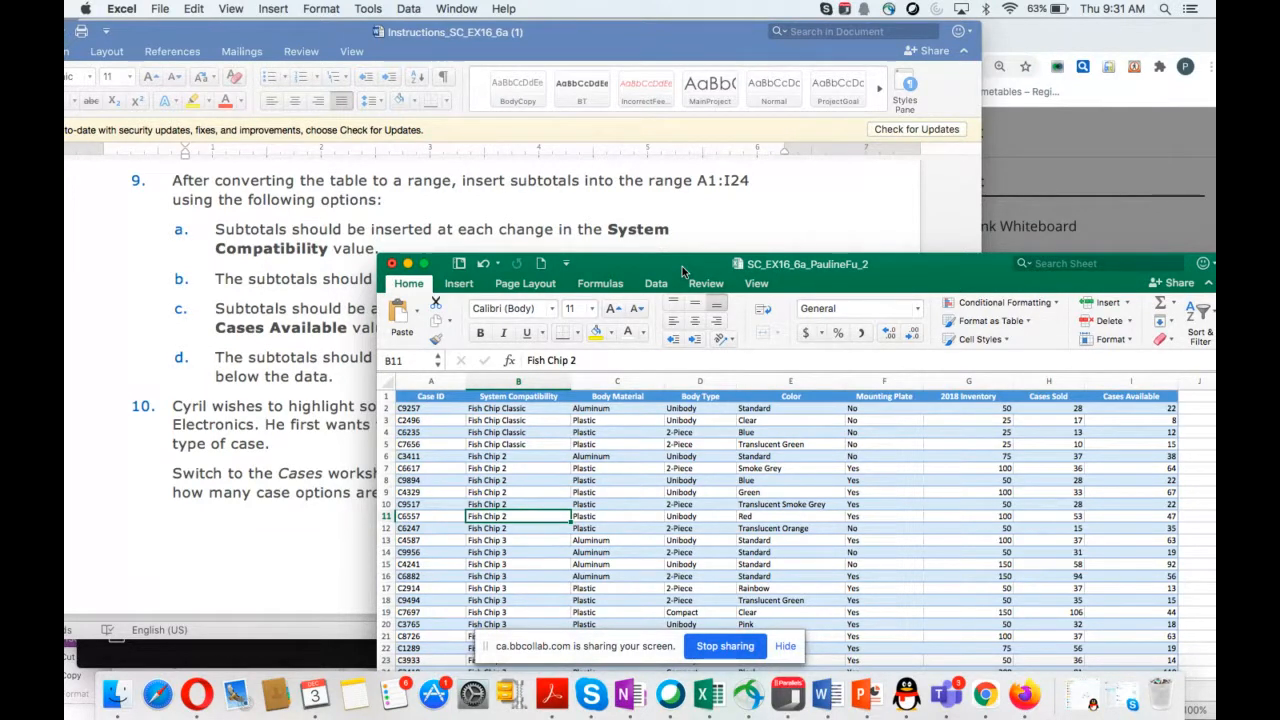
{"action": "left_click_drag", "start_coordinate": [683, 270], "coordinate": [721, 261]}
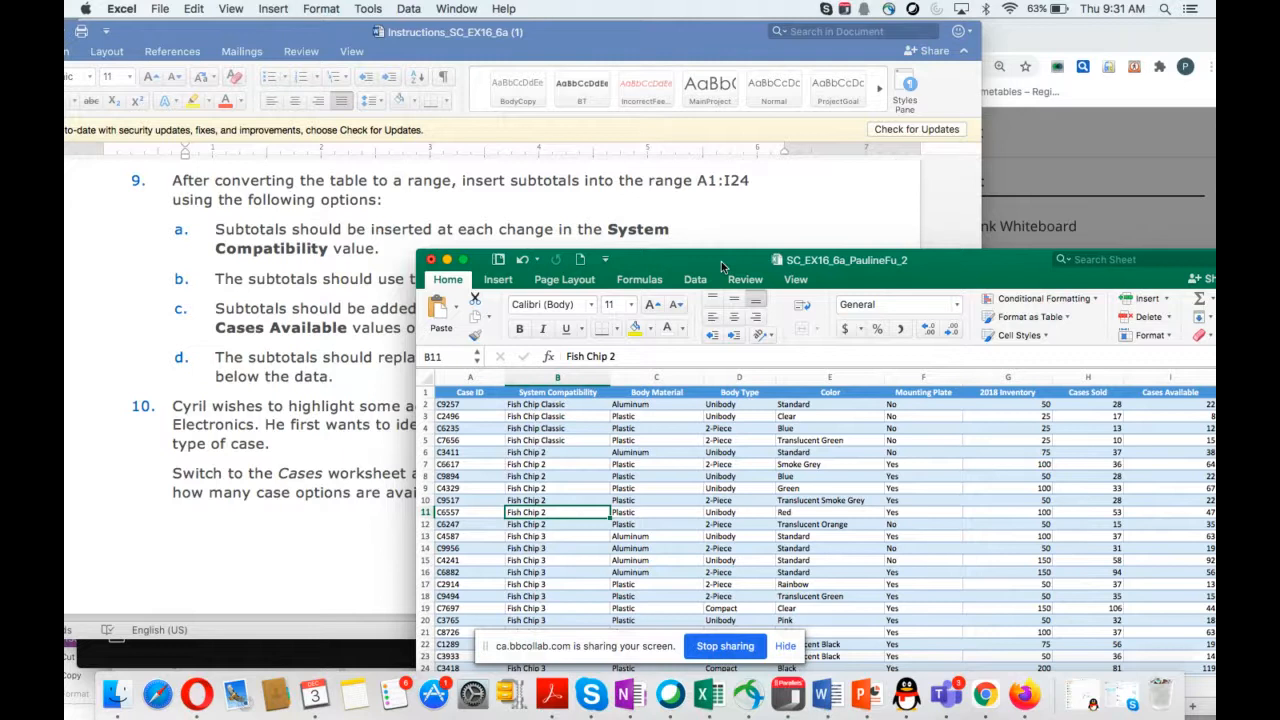
{"action": "left_click_drag", "start_coordinate": [721, 261], "coordinate": [723, 258]}
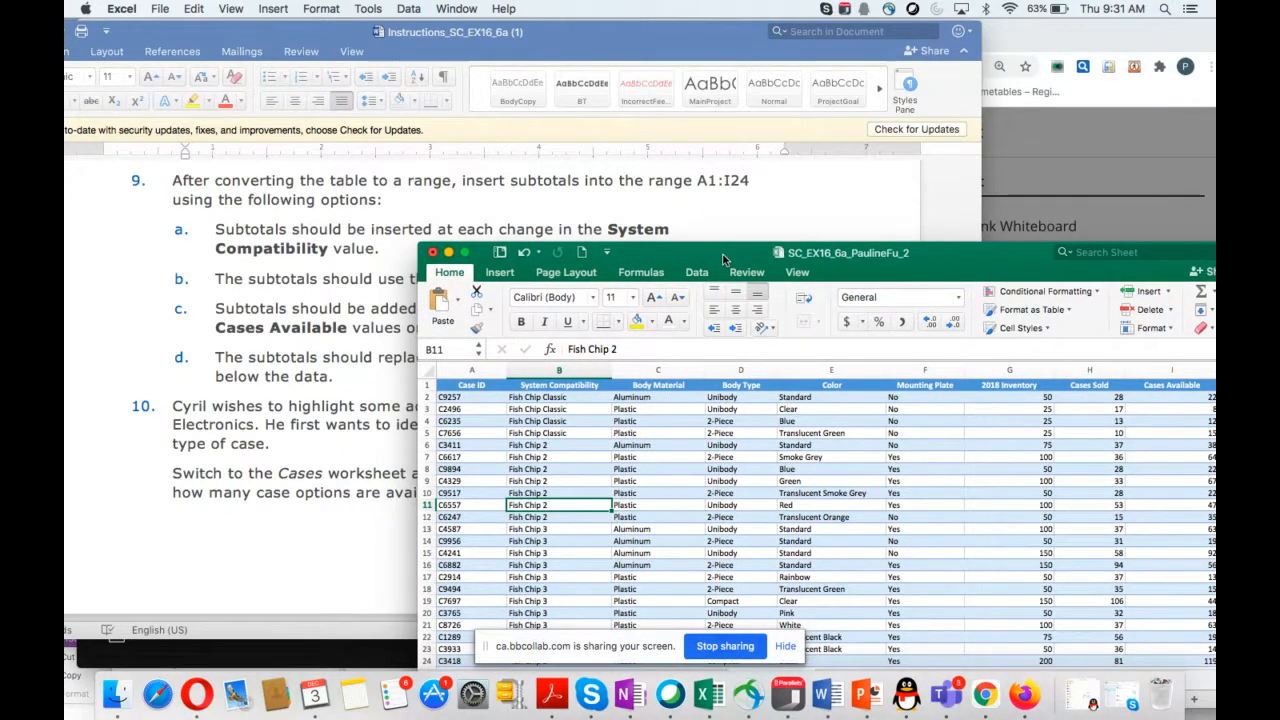
{"action": "left_click", "coordinate": [730, 44]}
{"action": "left_click_drag", "start_coordinate": [730, 44], "coordinate": [672, 21]}
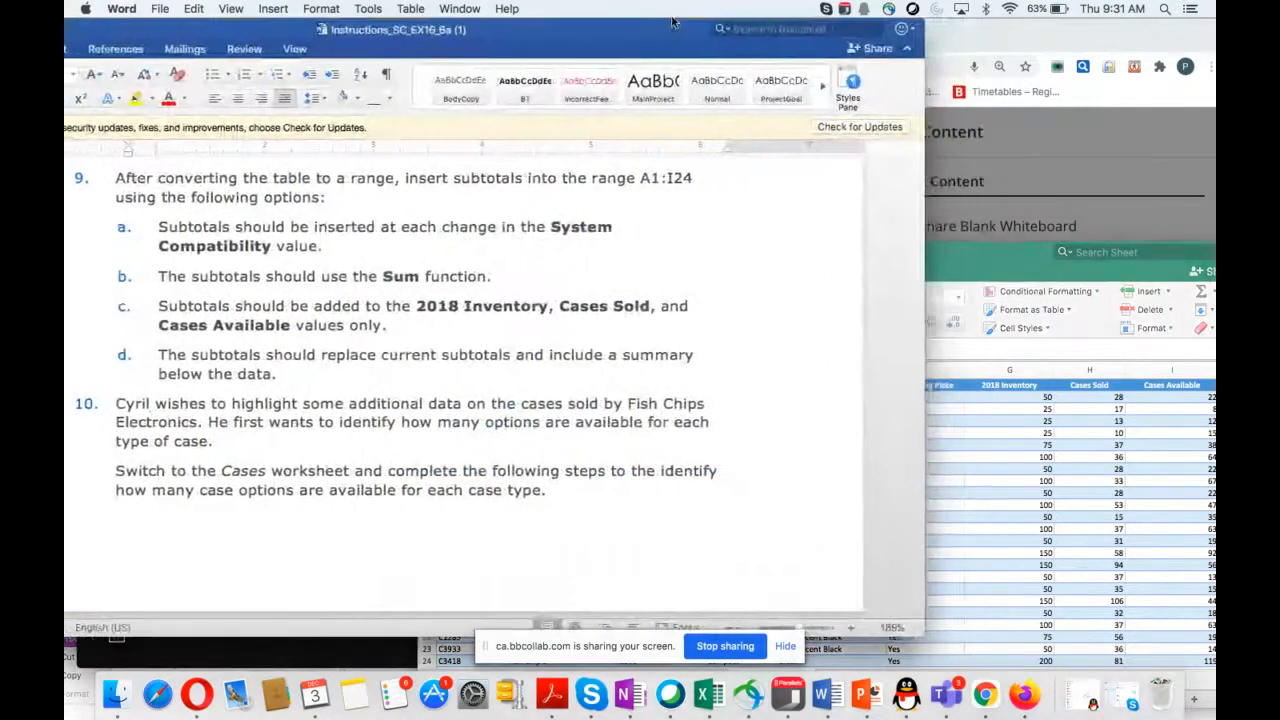
{"action": "left_click_drag", "start_coordinate": [958, 252], "coordinate": [920, 98]}
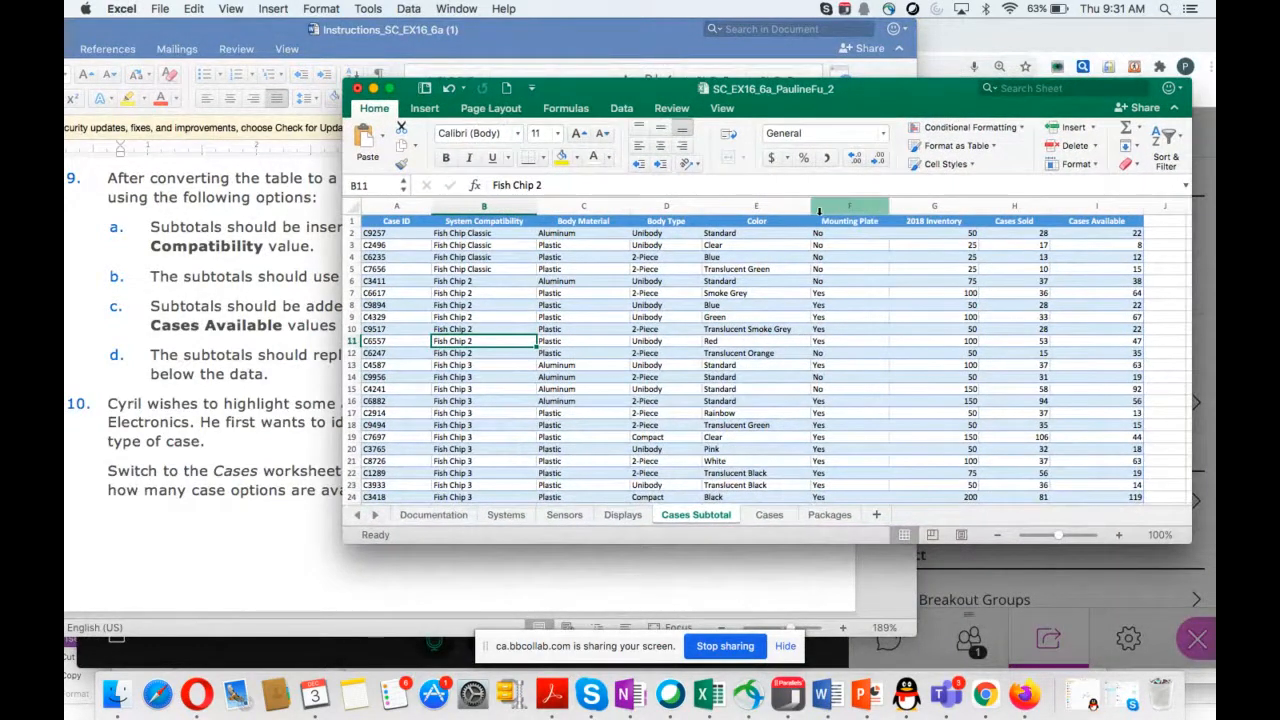
Insert Sum subtotals at each change in System Compatibility for 2018 Inventory, Cases Sold and Cases Available, replacing current subtotals with summaries below the data.
{"action": "left_click", "coordinate": [577, 283]}
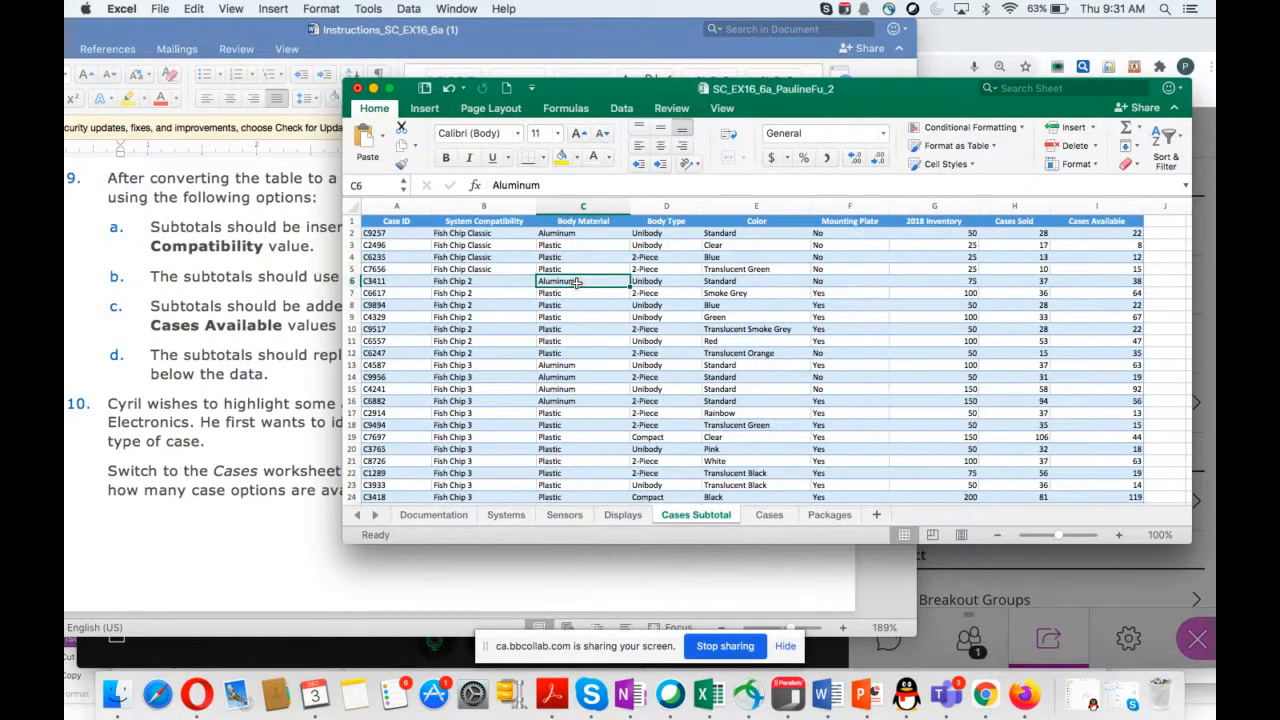
{"action": "left_click", "coordinate": [623, 109]}
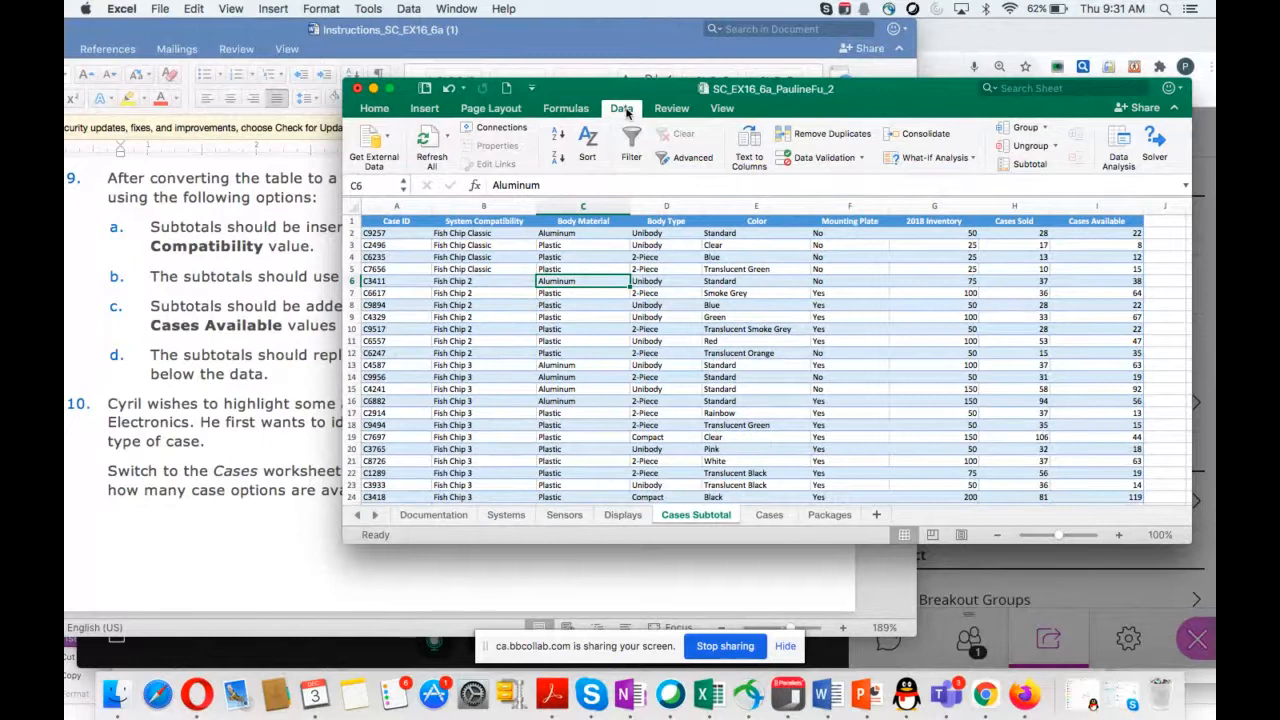
{"action": "left_click", "coordinate": [1027, 165]}
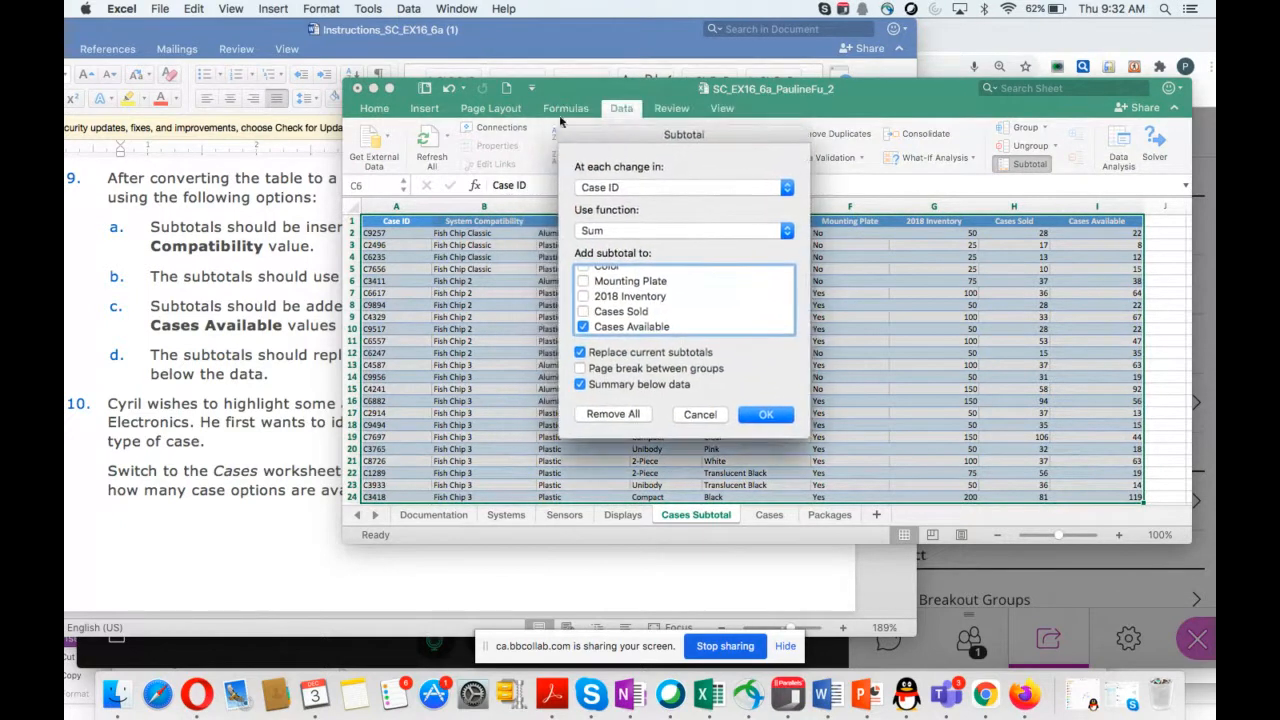
{"action": "left_click_drag", "start_coordinate": [558, 93], "coordinate": [829, 453]}
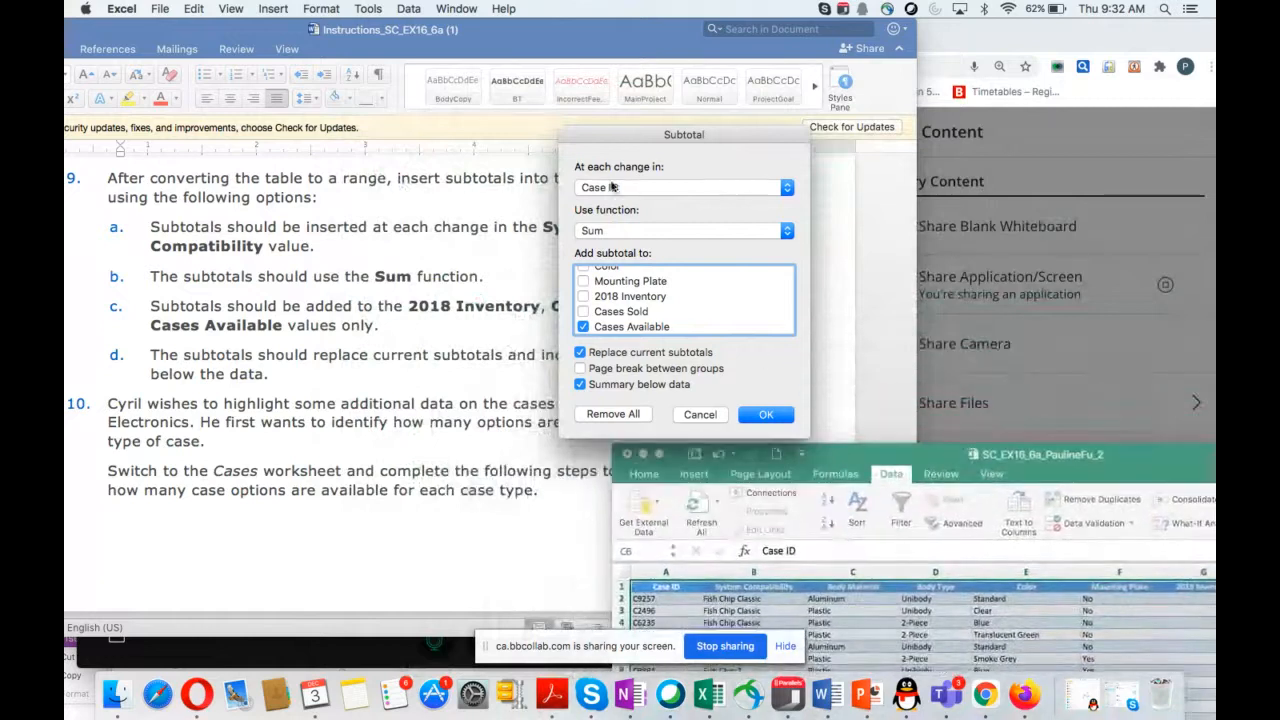
{"action": "left_click_drag", "start_coordinate": [600, 138], "coordinate": [755, 147]}
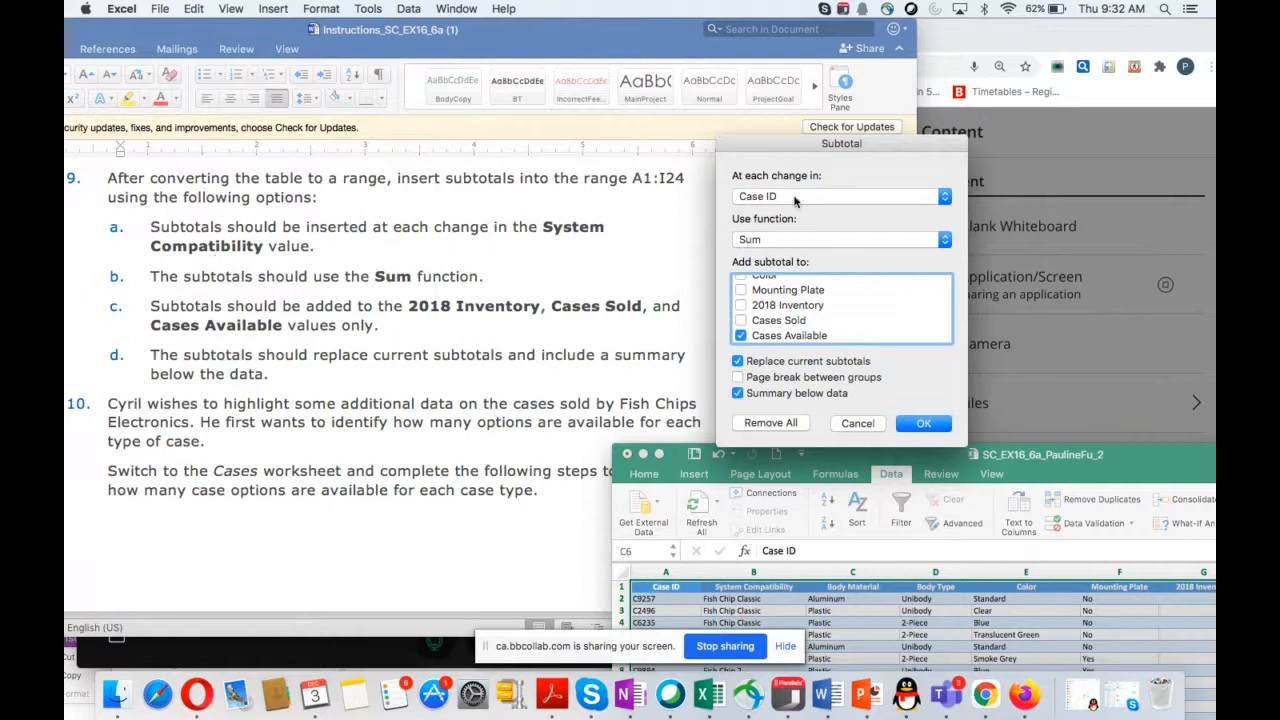
{"action": "left_click", "coordinate": [946, 200]}
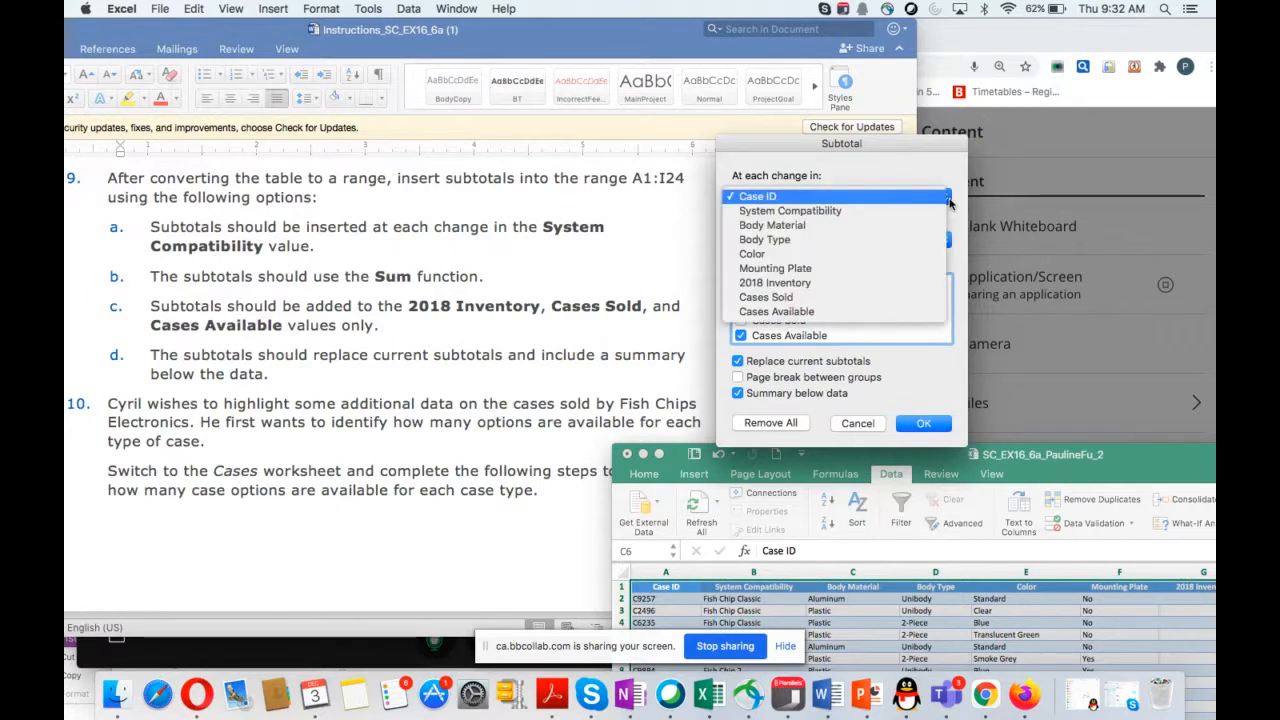
{"action": "left_click", "coordinate": [812, 211]}
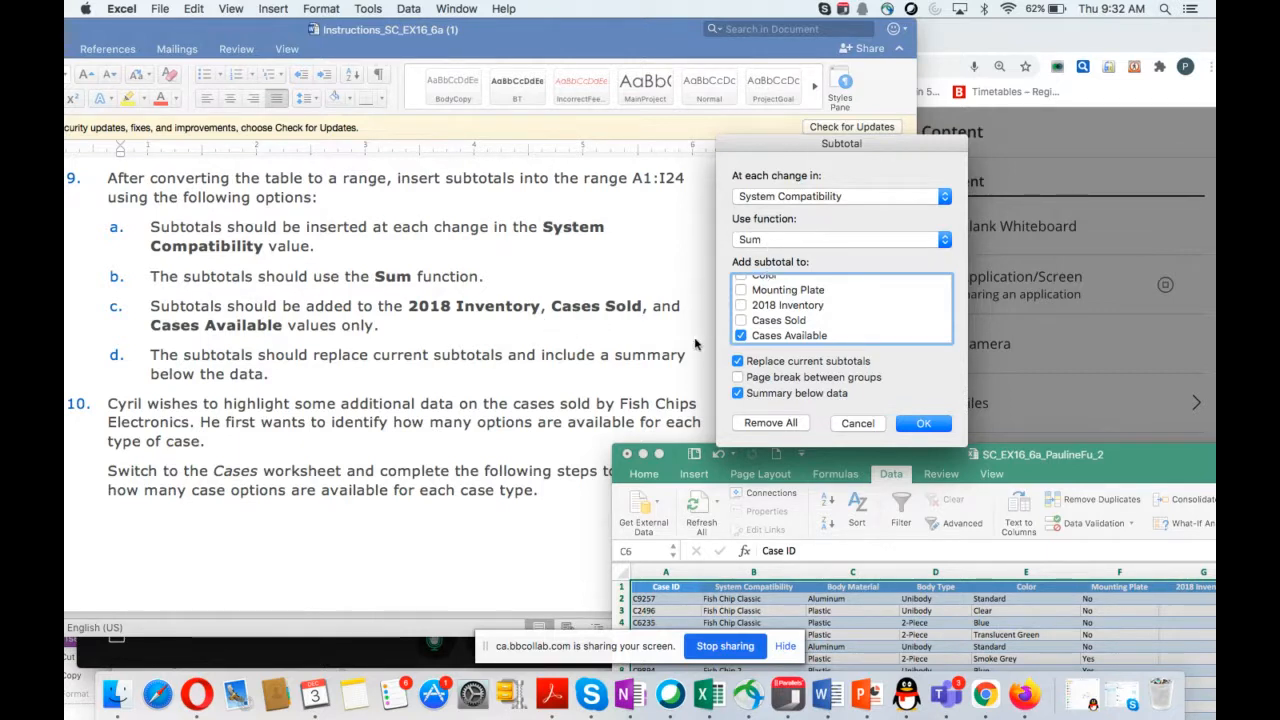
{"action": "left_click", "coordinate": [740, 305]}
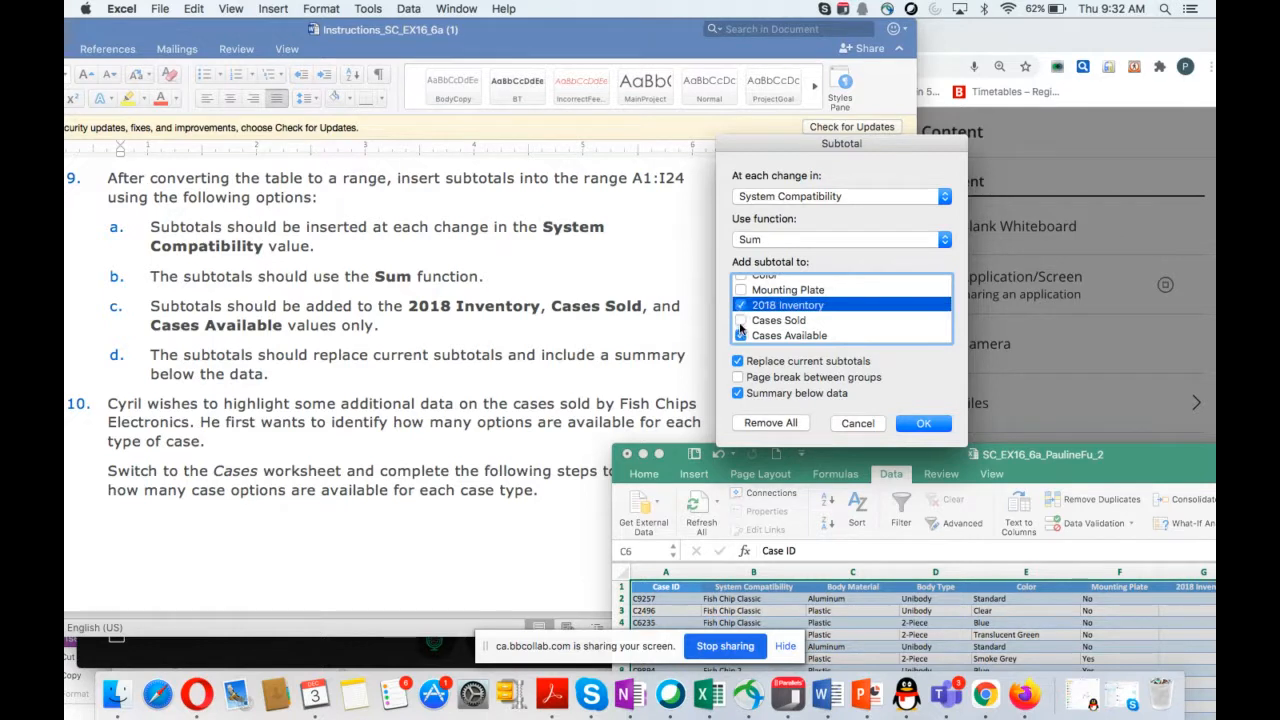
{"action": "left_click", "coordinate": [741, 321]}
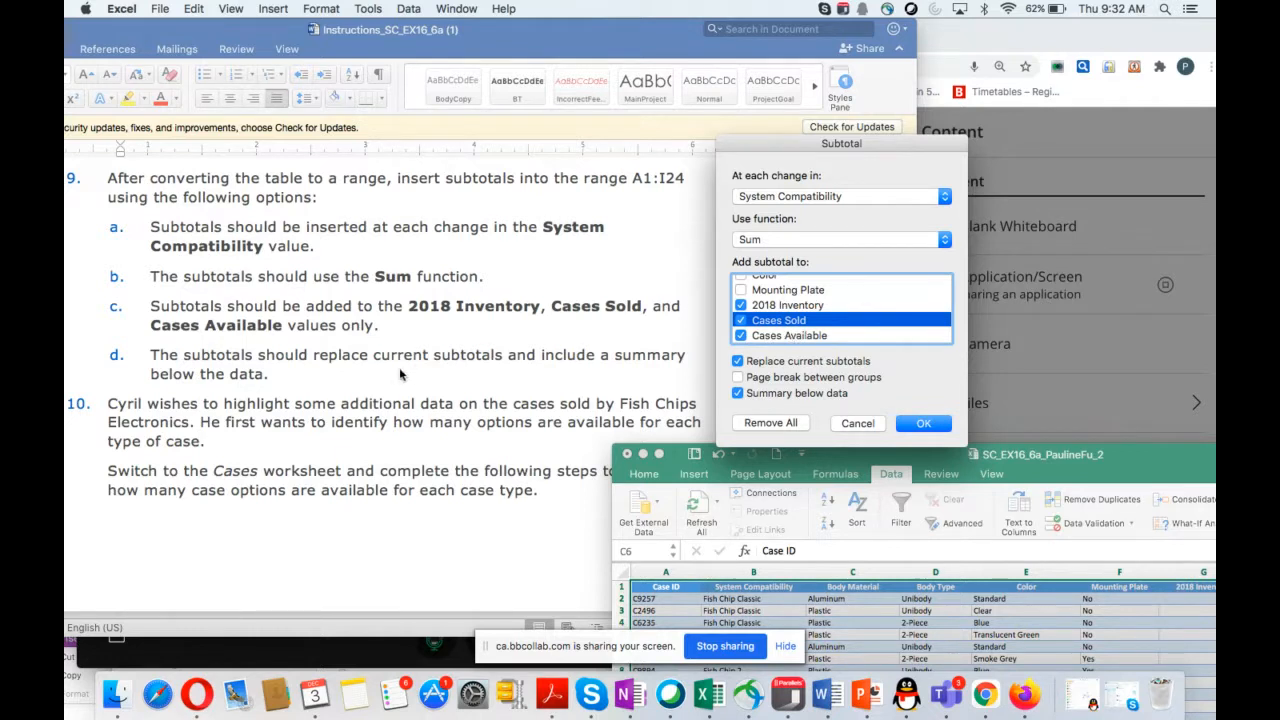
{"action": "left_click", "coordinate": [905, 423]}
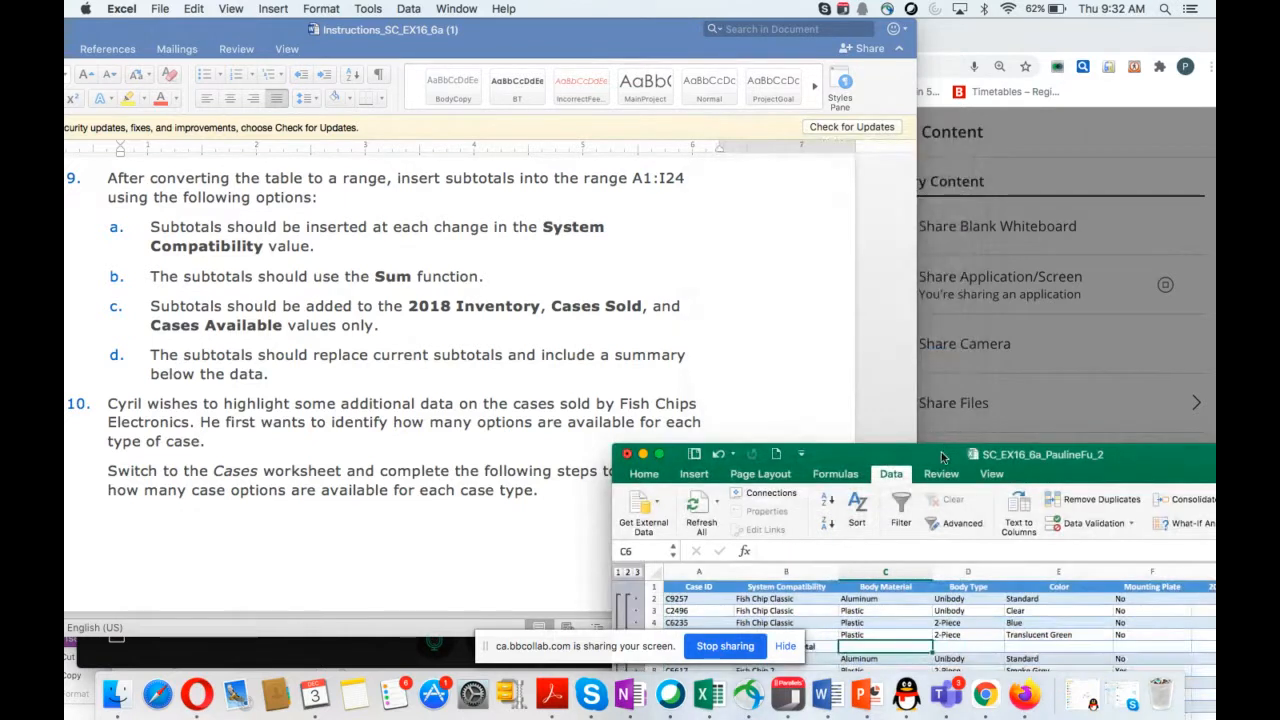
Read instruction 10 and switch to the Cases worksheet, arranging the workbook so the COUNTIF instructions stay readable.
{"action": "left_click_drag", "start_coordinate": [941, 452], "coordinate": [953, 155]}
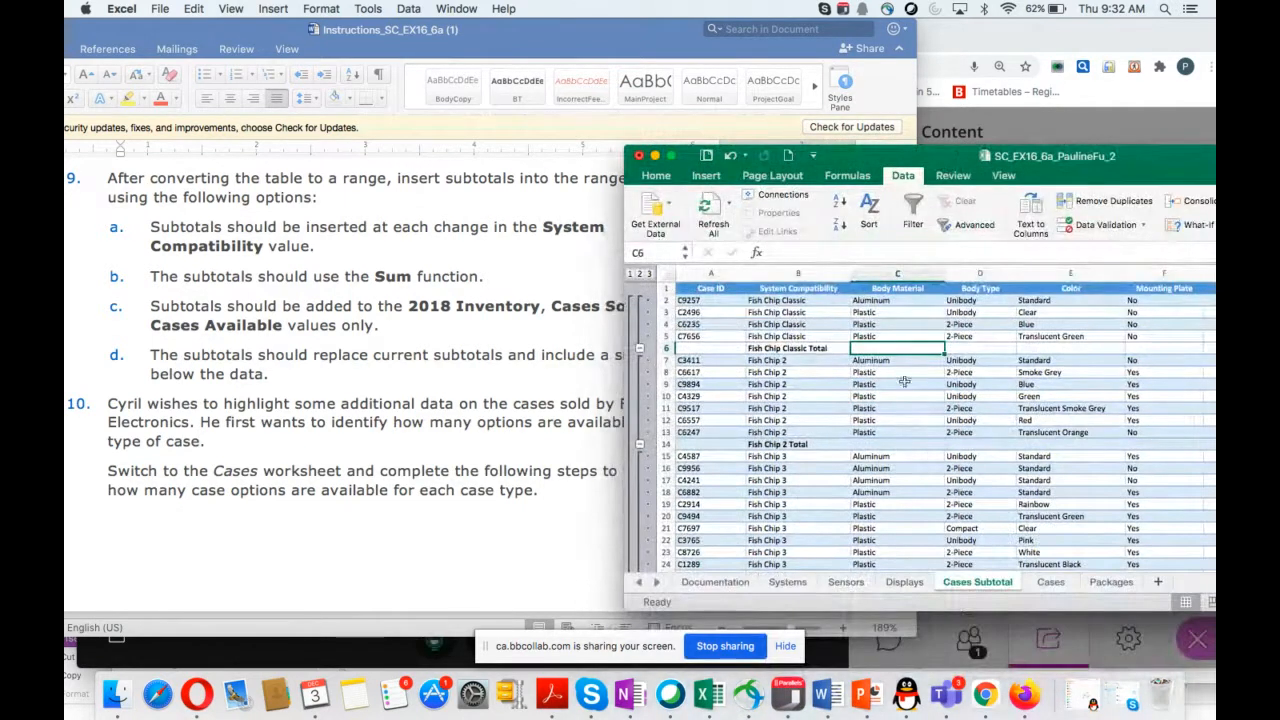
{"action": "scroll", "coordinate": [510, 418], "scroll_direction": "down", "scroll_amount": 5}
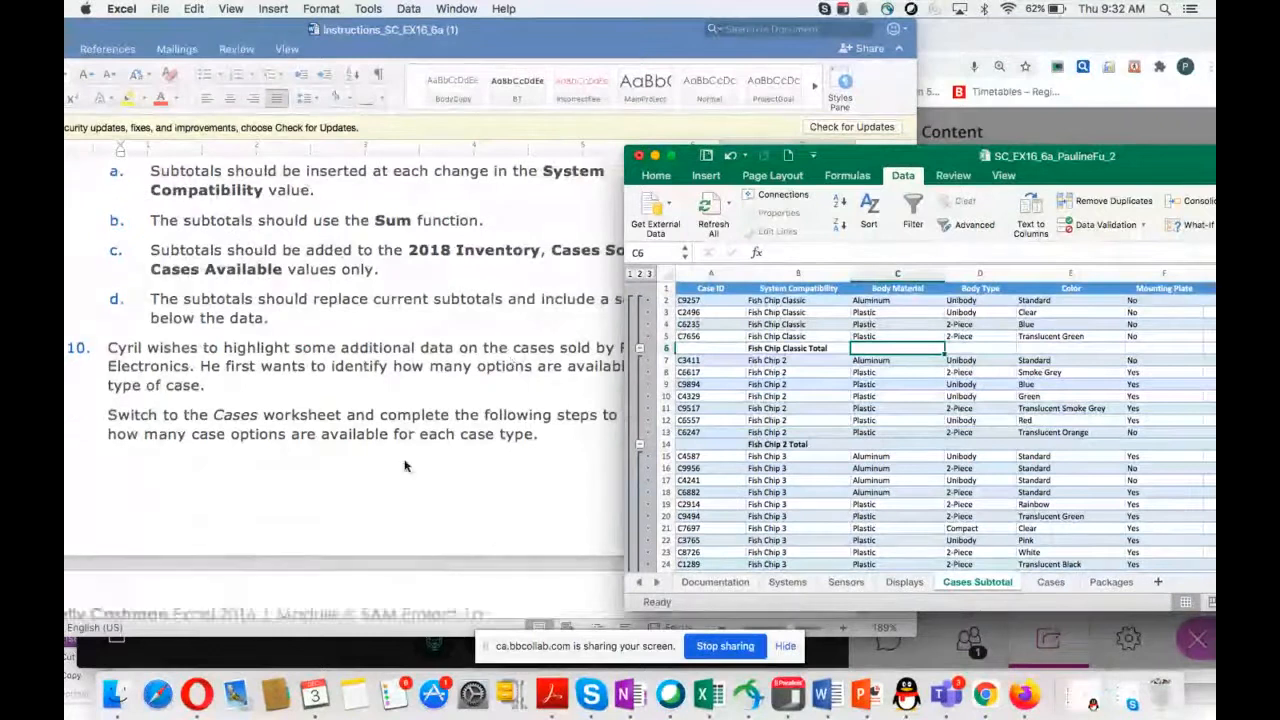
{"action": "scroll", "coordinate": [405, 465], "scroll_direction": "down", "scroll_amount": 2}
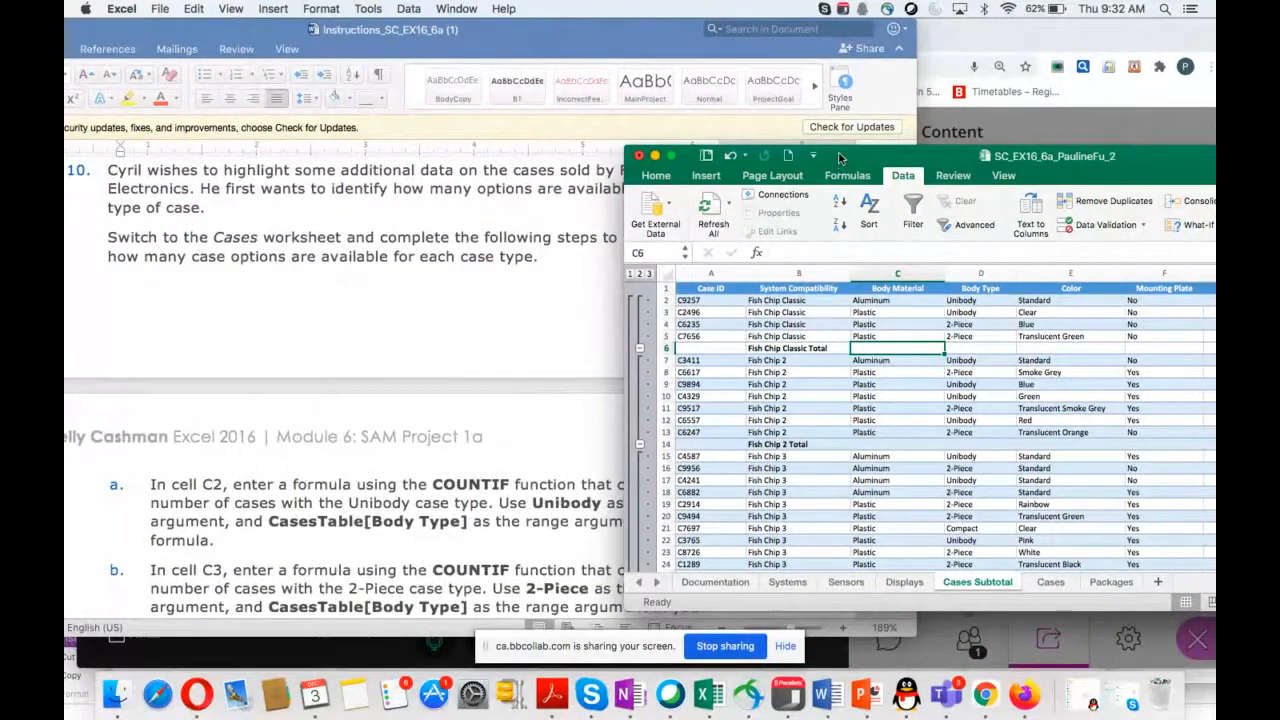
{"action": "left_click_drag", "start_coordinate": [843, 157], "coordinate": [771, 267]}
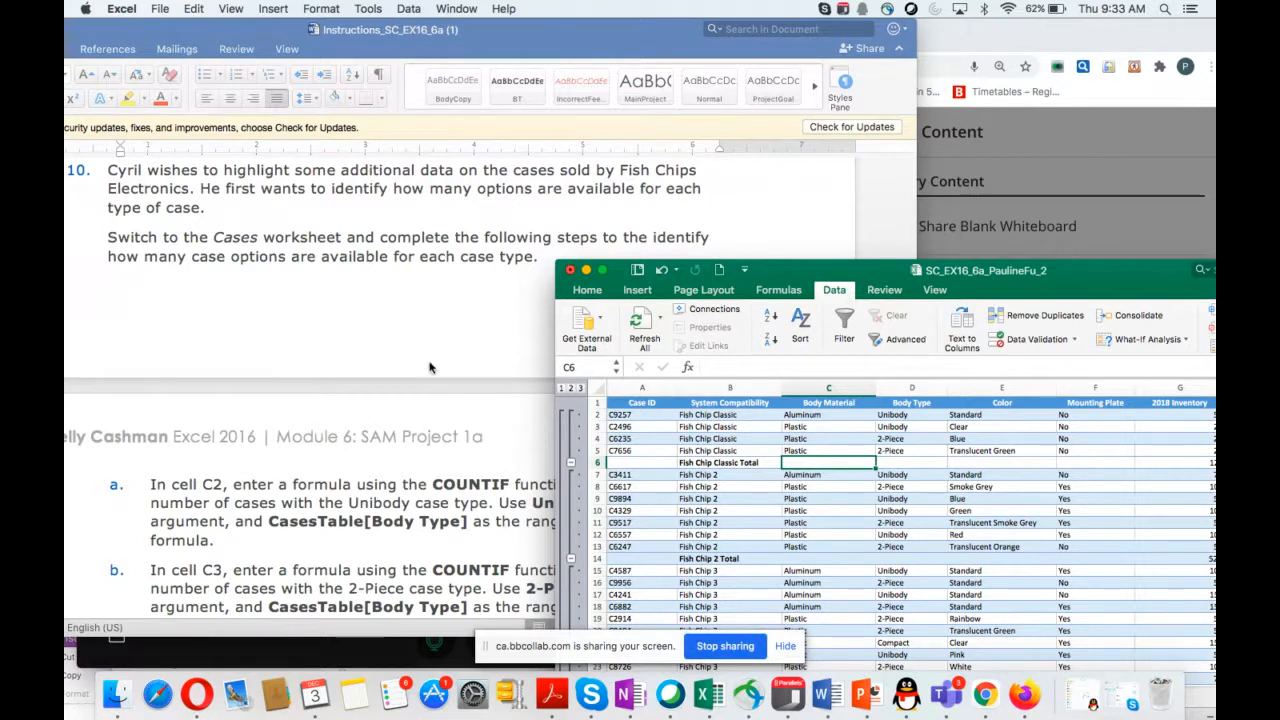
{"action": "scroll", "coordinate": [368, 397], "scroll_direction": "down", "scroll_amount": 3}
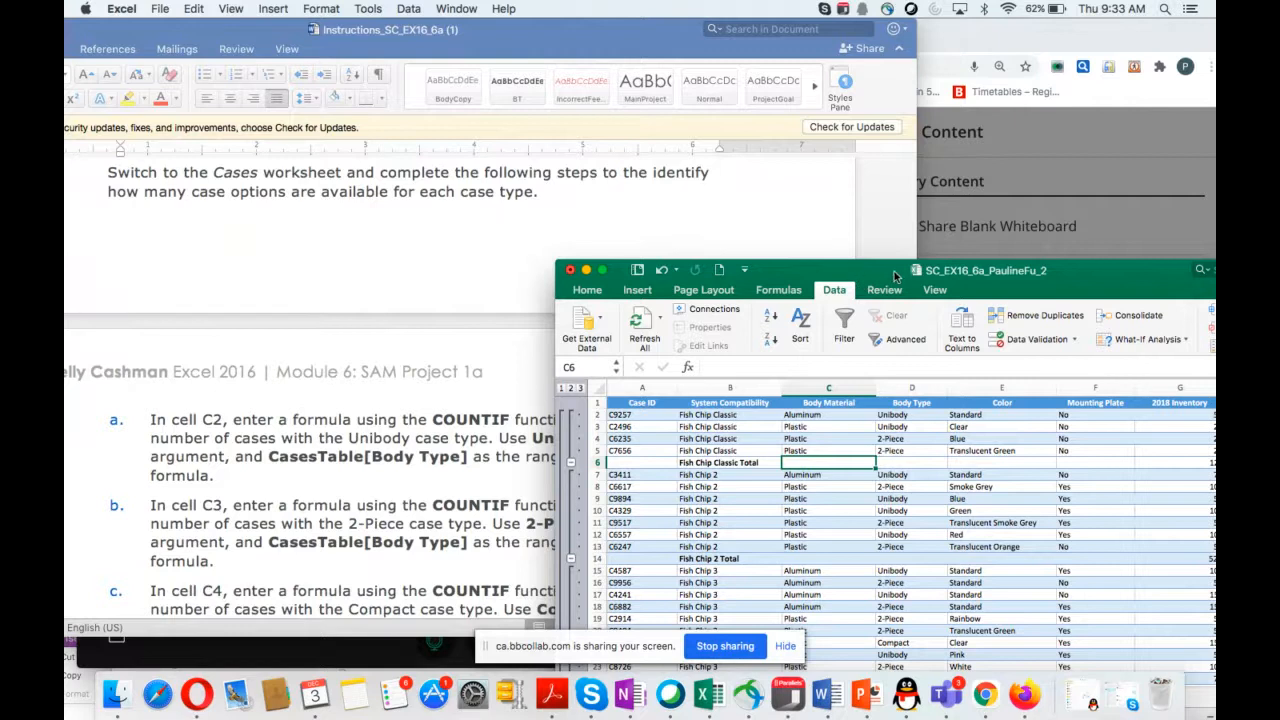
{"action": "left_click_drag", "start_coordinate": [895, 275], "coordinate": [947, 73]}
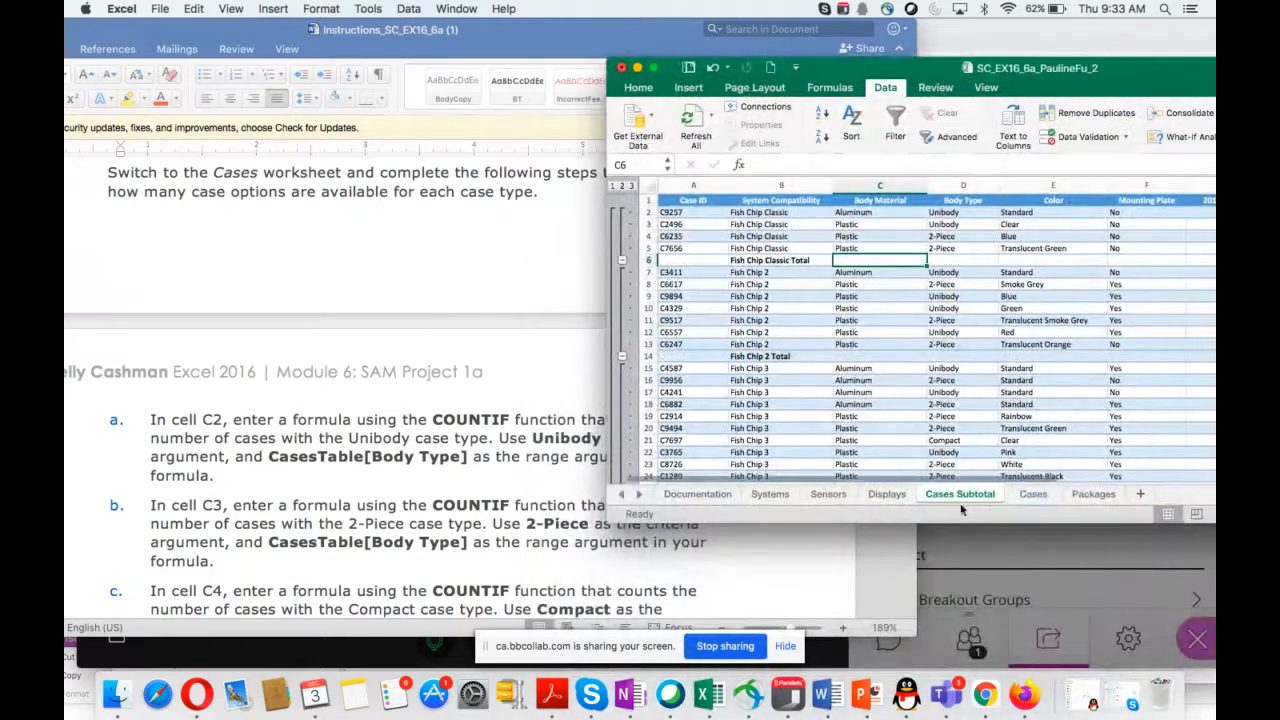
{"action": "left_click", "coordinate": [1033, 494]}
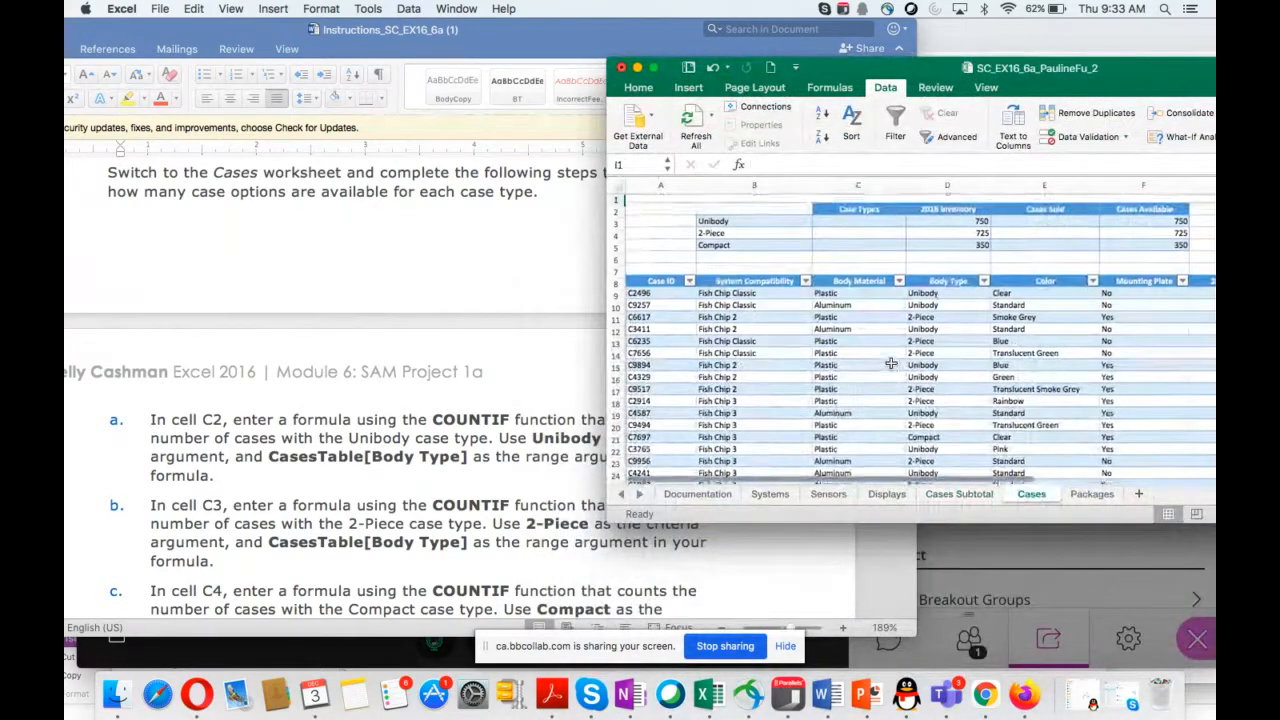
{"action": "scroll", "coordinate": [418, 371], "scroll_direction": "down", "scroll_amount": 5}
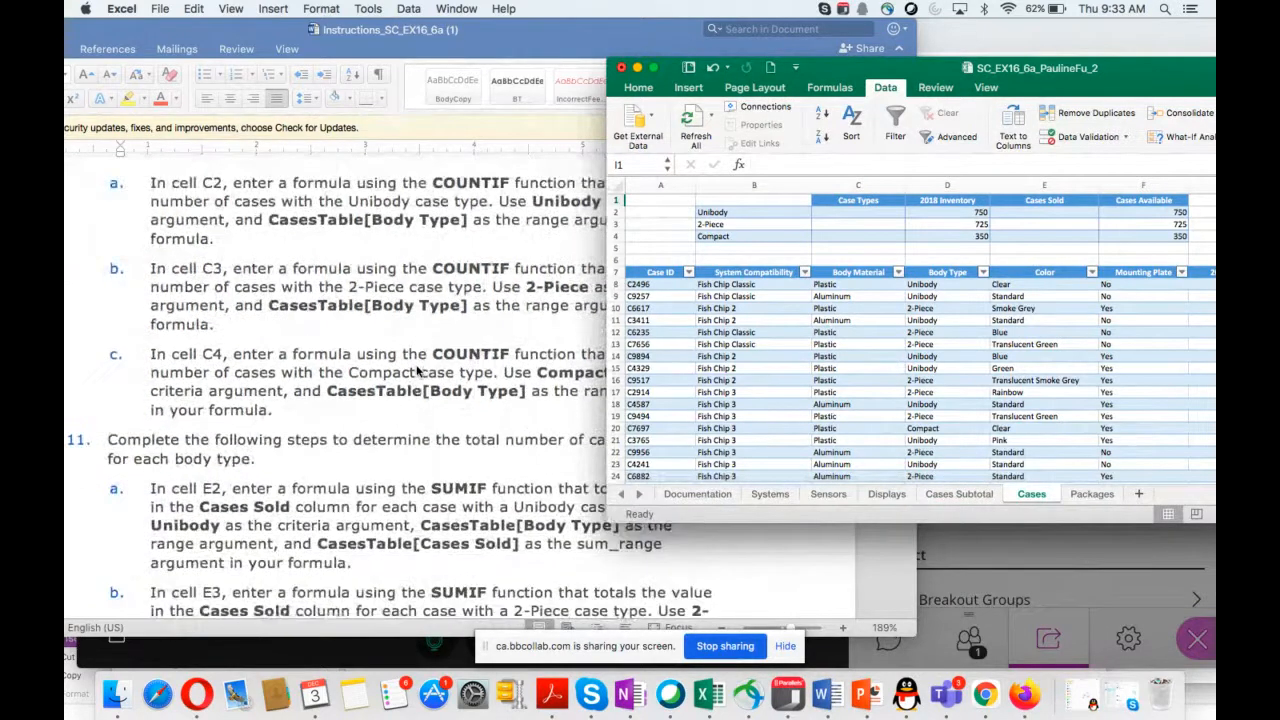
{"action": "left_click_drag", "start_coordinate": [851, 73], "coordinate": [790, 228]}
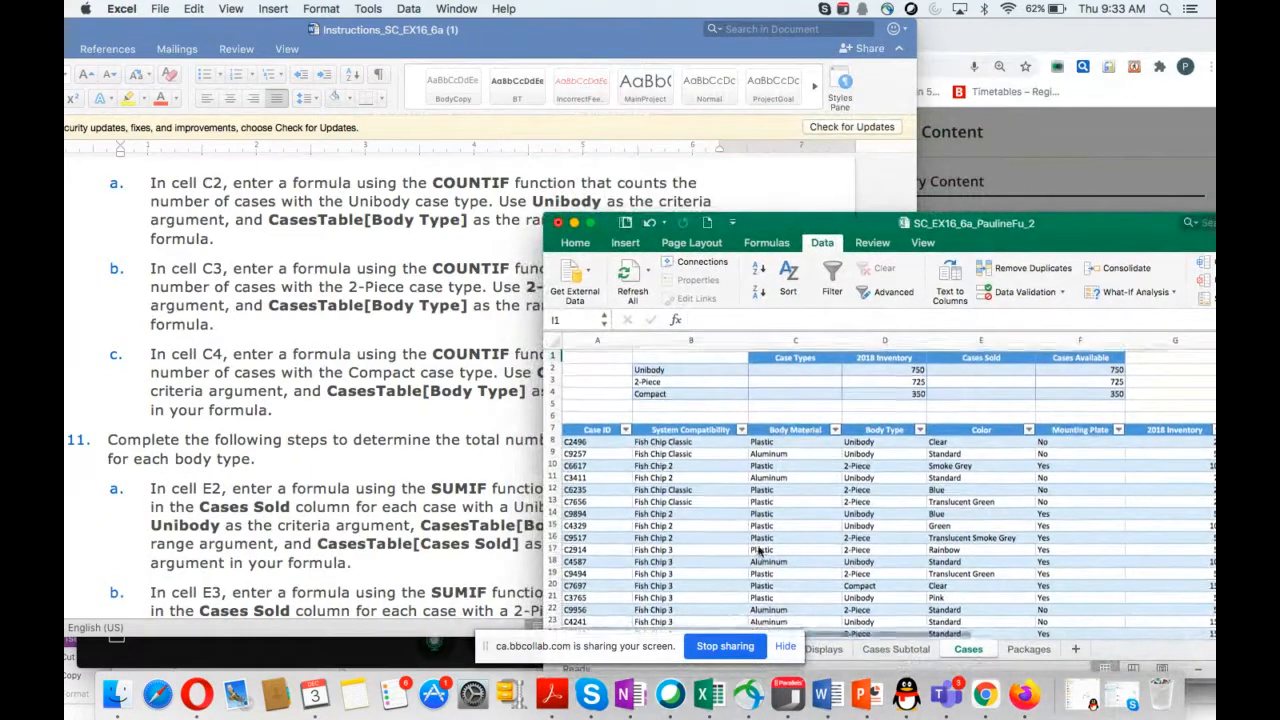
Enter a COUNTIF formula in cell C2 with CasesTable[Body Type] as the range and B2 as the criteria.
{"action": "left_click", "coordinate": [761, 368]}
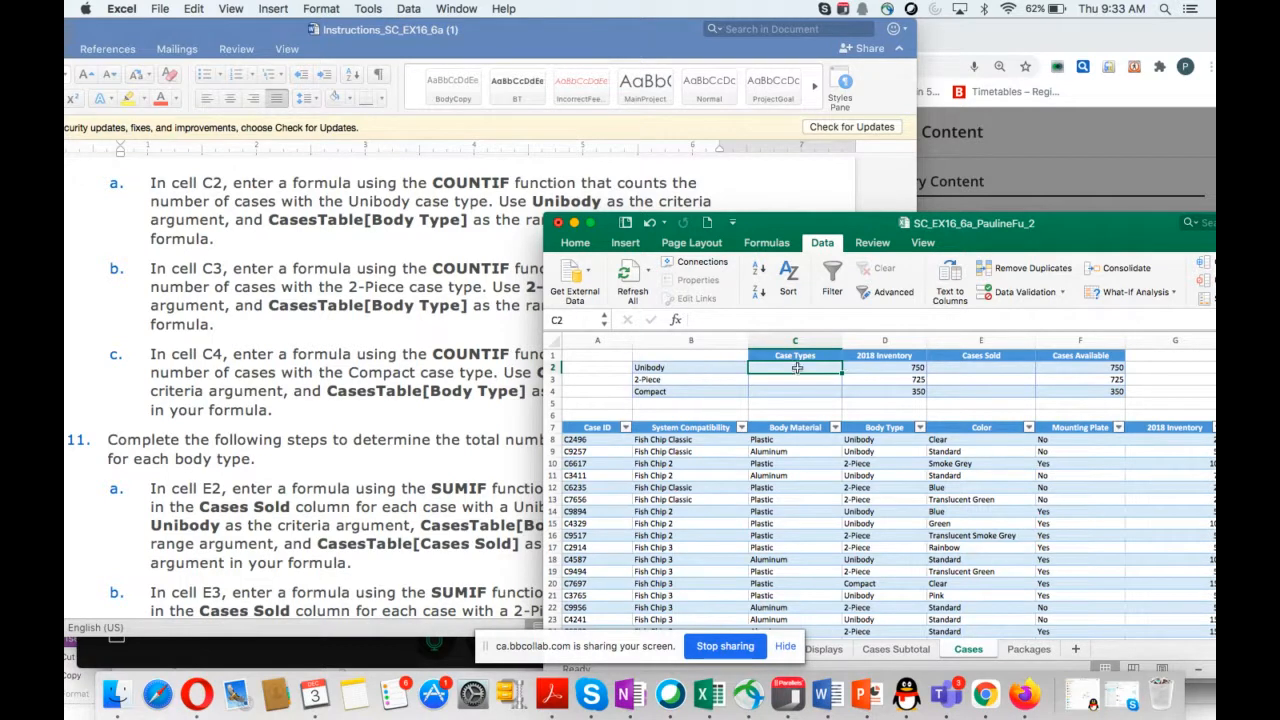
{"action": "type", "text": "=count"}
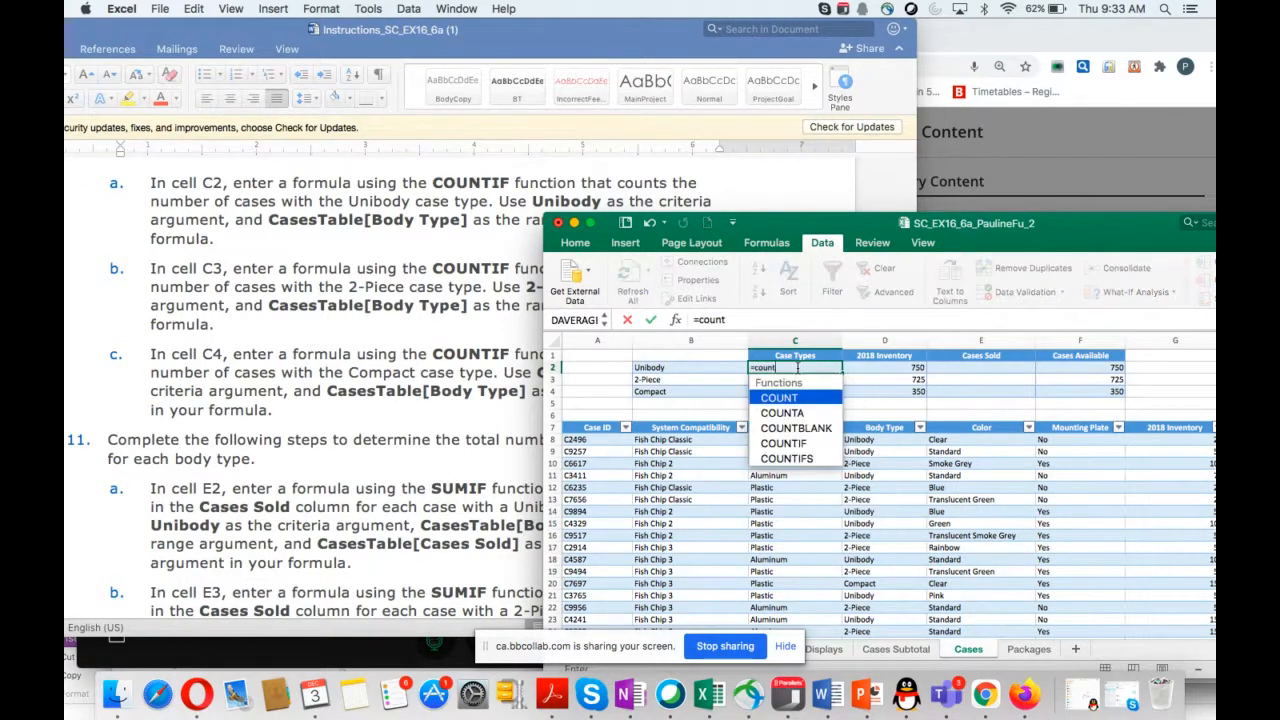
{"action": "type", "text": "if("}
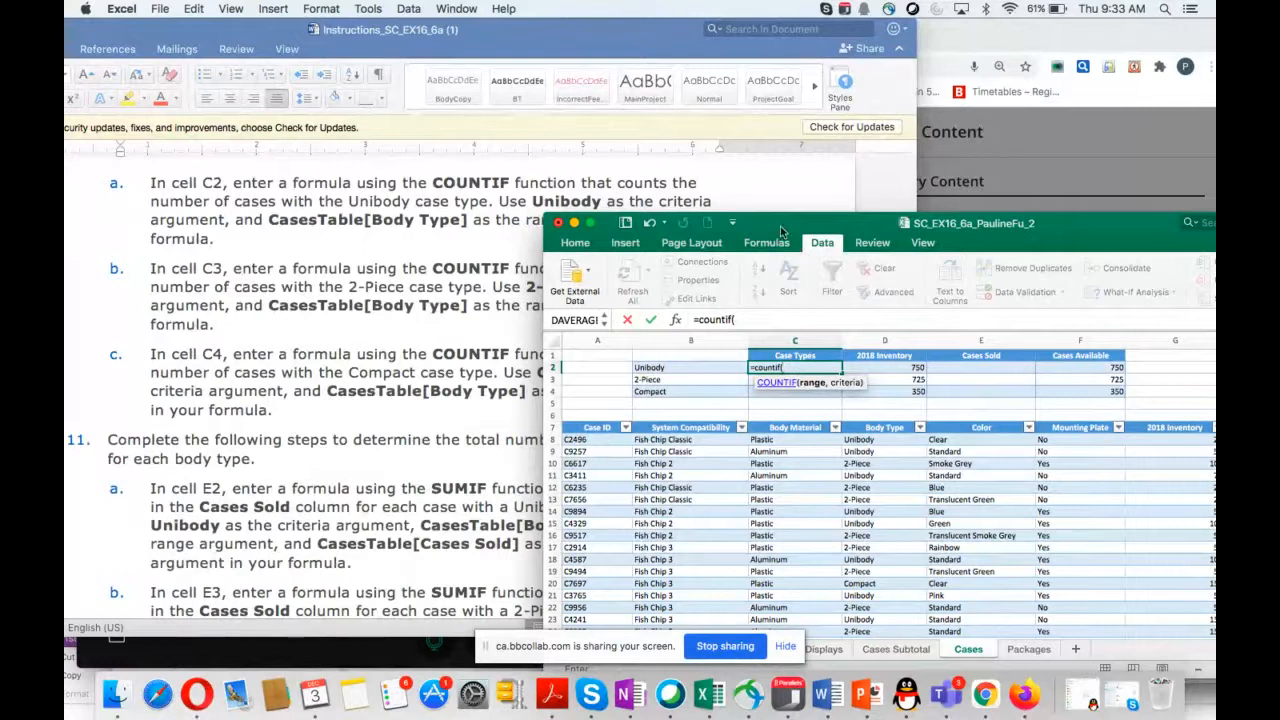
{"action": "left_click_drag", "start_coordinate": [781, 232], "coordinate": [905, 159]}
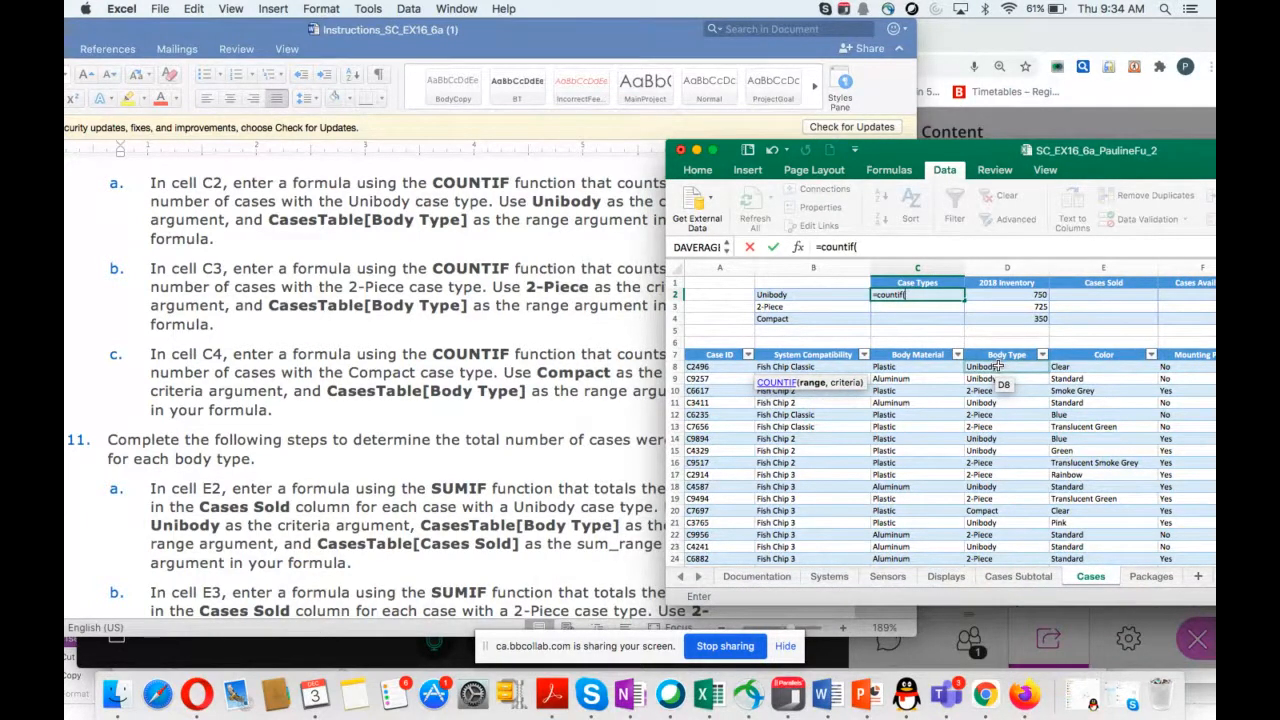
{"action": "left_click_drag", "start_coordinate": [997, 367], "coordinate": [995, 523]}
{"action": "left_click", "coordinate": [986, 247]}
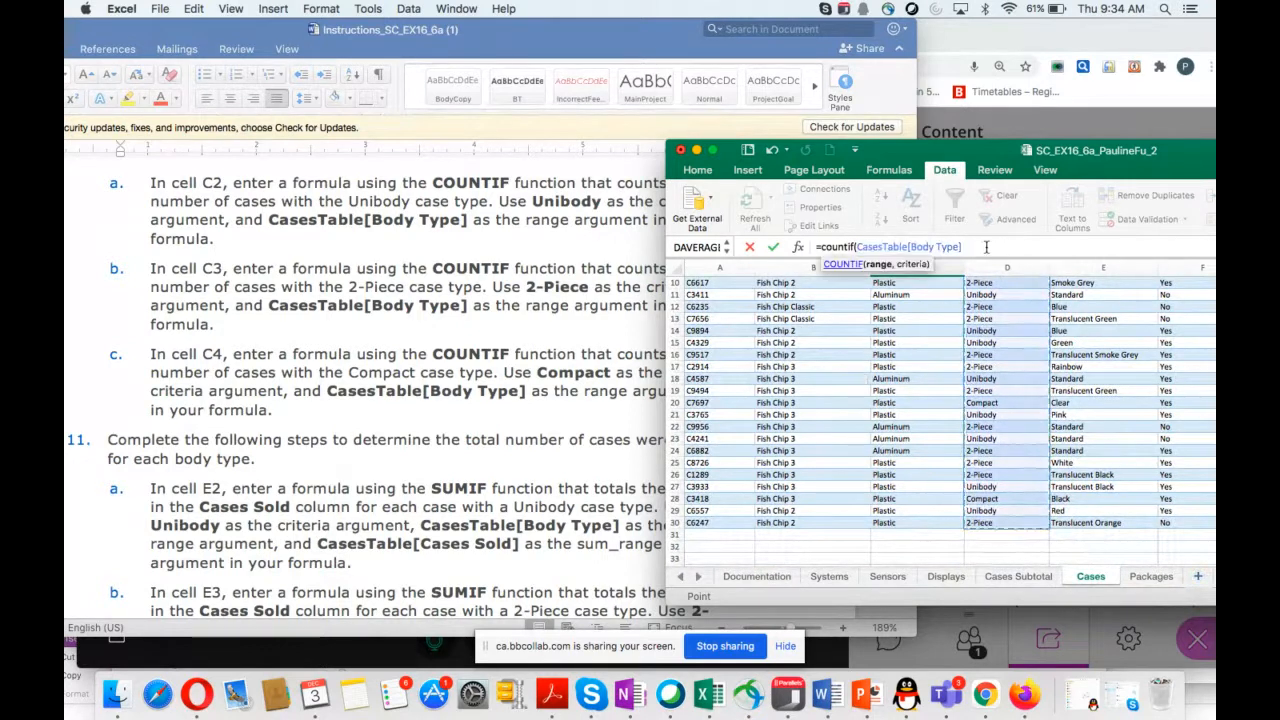
{"action": "type", "text": ","}
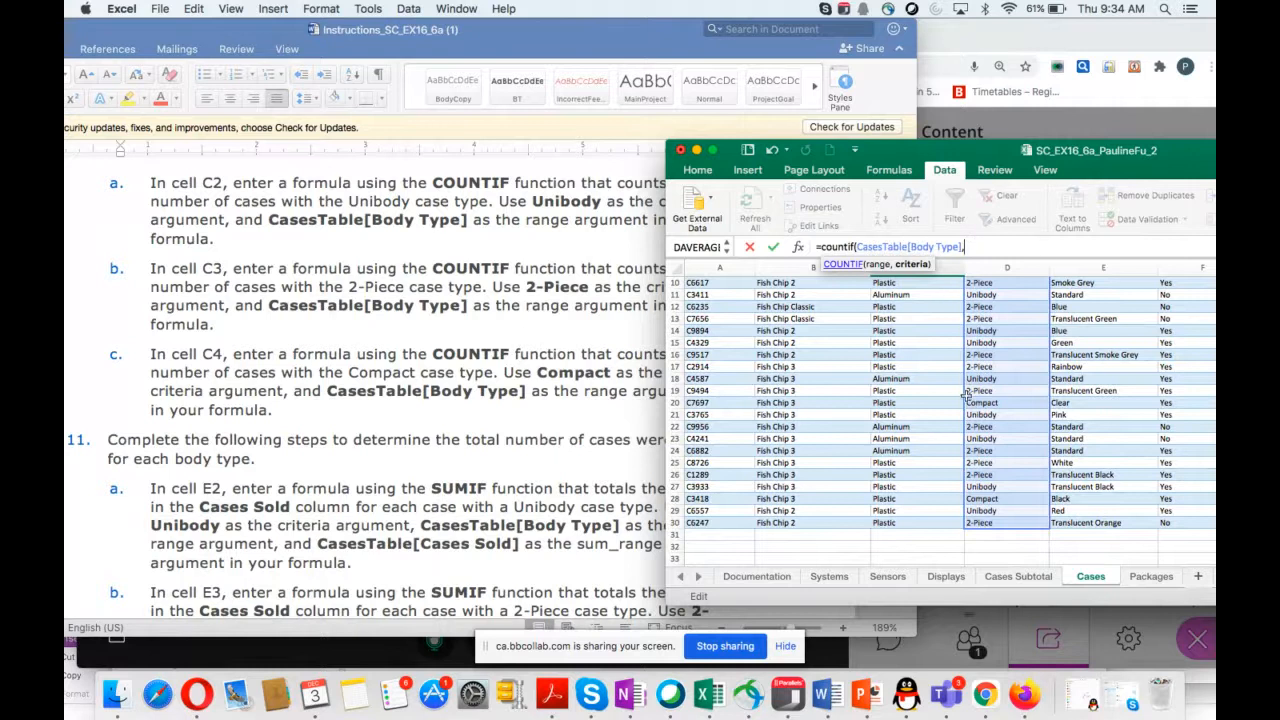
{"action": "scroll", "coordinate": [968, 403], "scroll_direction": "up", "scroll_amount": 5}
{"action": "left_click", "coordinate": [793, 295]}
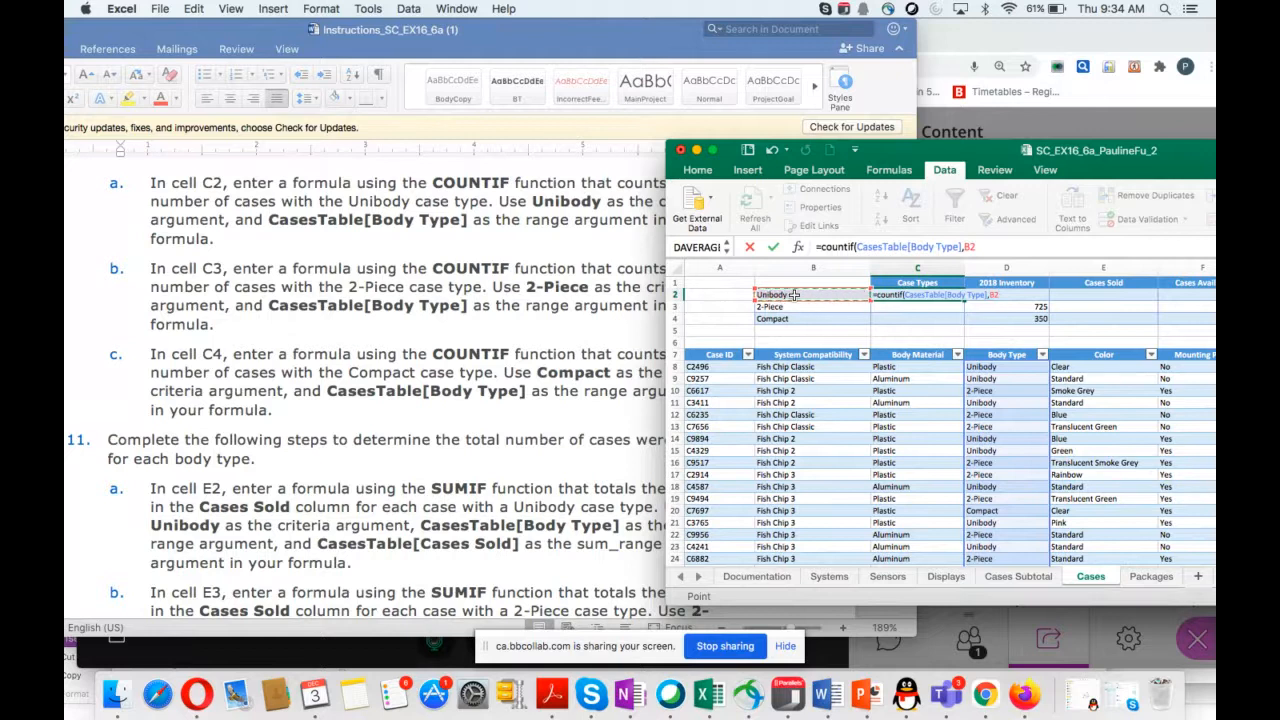
{"action": "key", "text": "Return"}
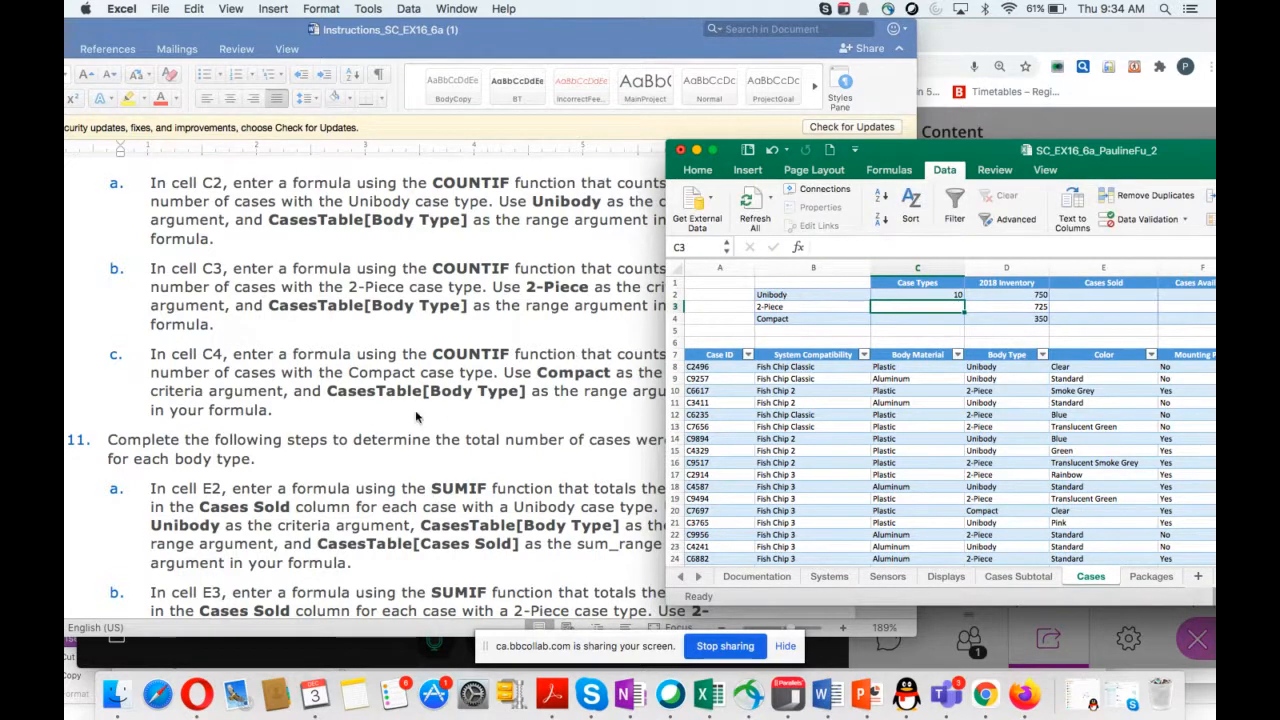
Enter a COUNTIF formula in cell C3 with CasesTable[Body Type] as the range and B3 as the criteria.
{"action": "scroll", "coordinate": [417, 418], "scroll_direction": "down", "scroll_amount": 5}
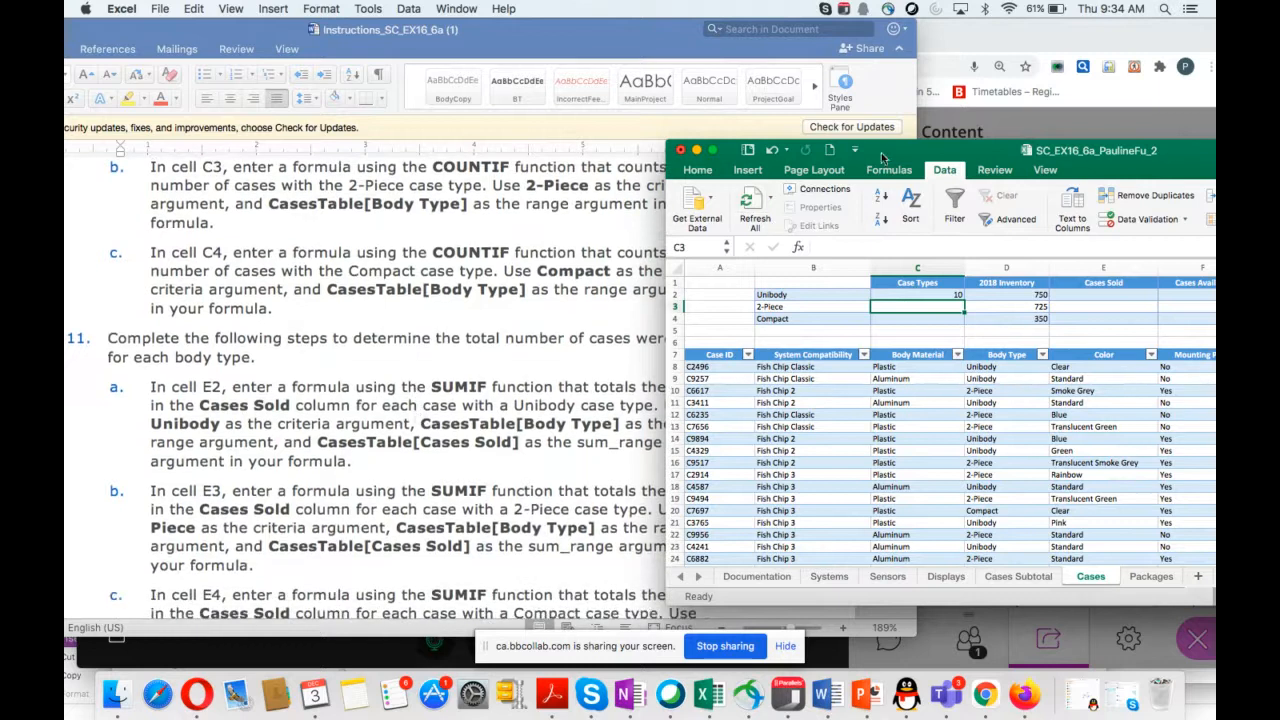
{"action": "mouse_move", "coordinate": [897, 155]}
{"action": "left_mouse_down"}
{"action": "mouse_move", "coordinate": [885, 180]}
{"action": "mouse_move", "coordinate": [907, 160]}
{"action": "left_mouse_up"}
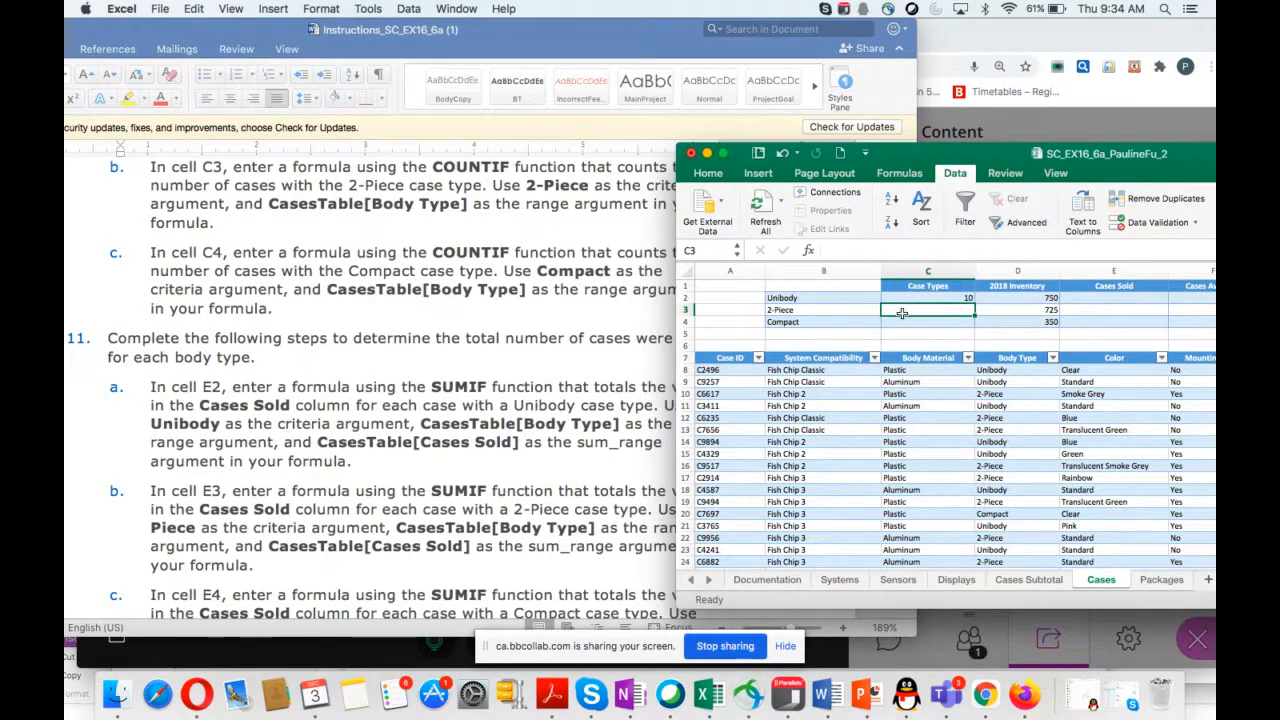
{"action": "type", "text": "="}
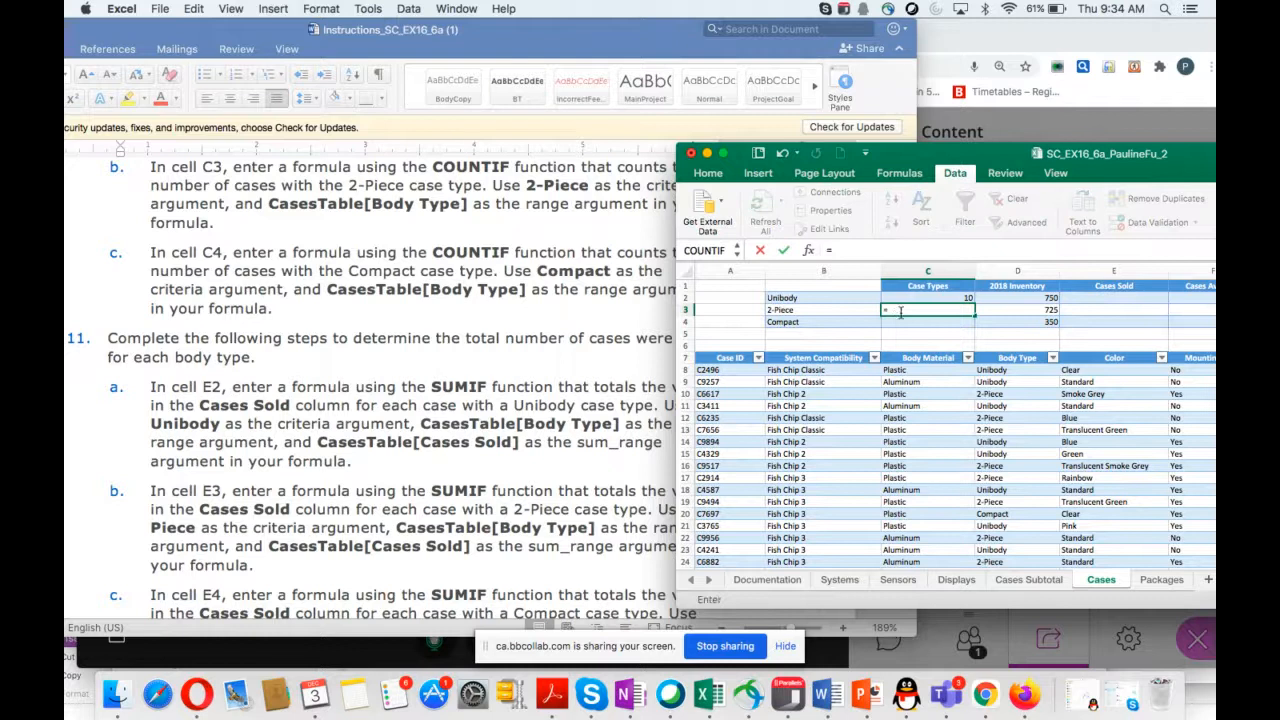
{"action": "type", "text": "countif("}
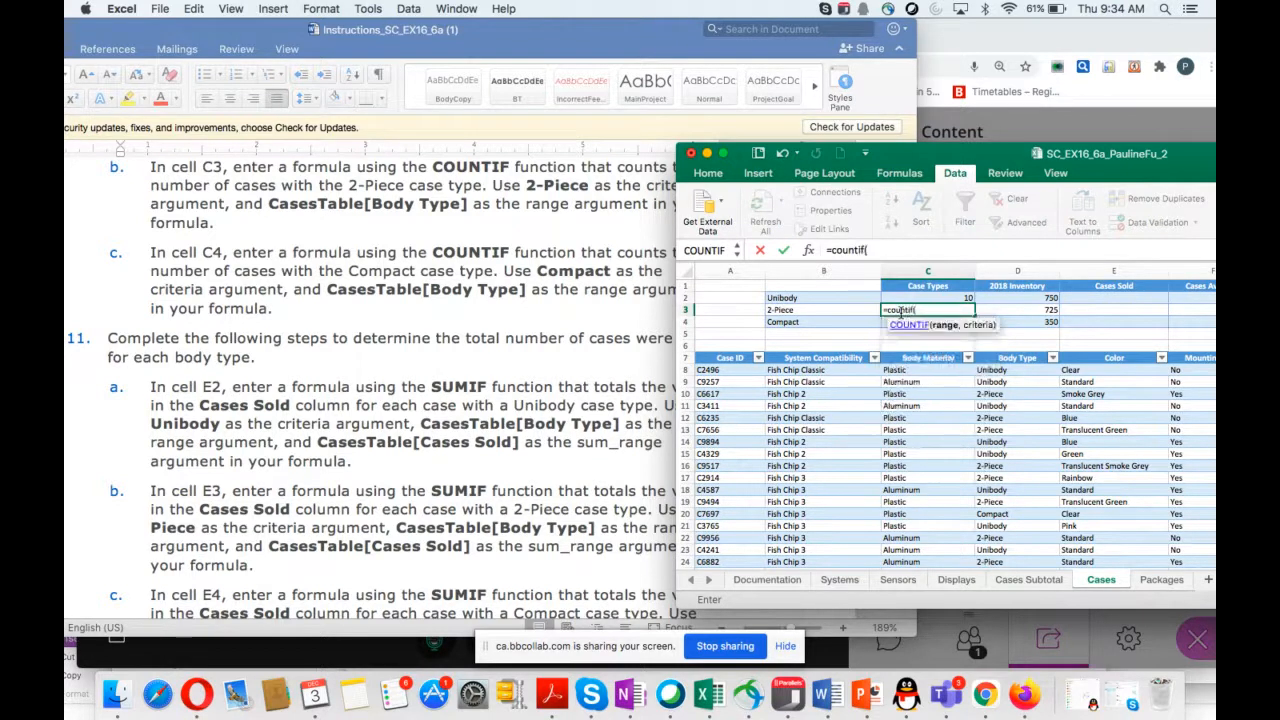
{"action": "left_click", "coordinate": [990, 372]}
{"action": "left_click_drag", "start_coordinate": [990, 373], "coordinate": [990, 378]}
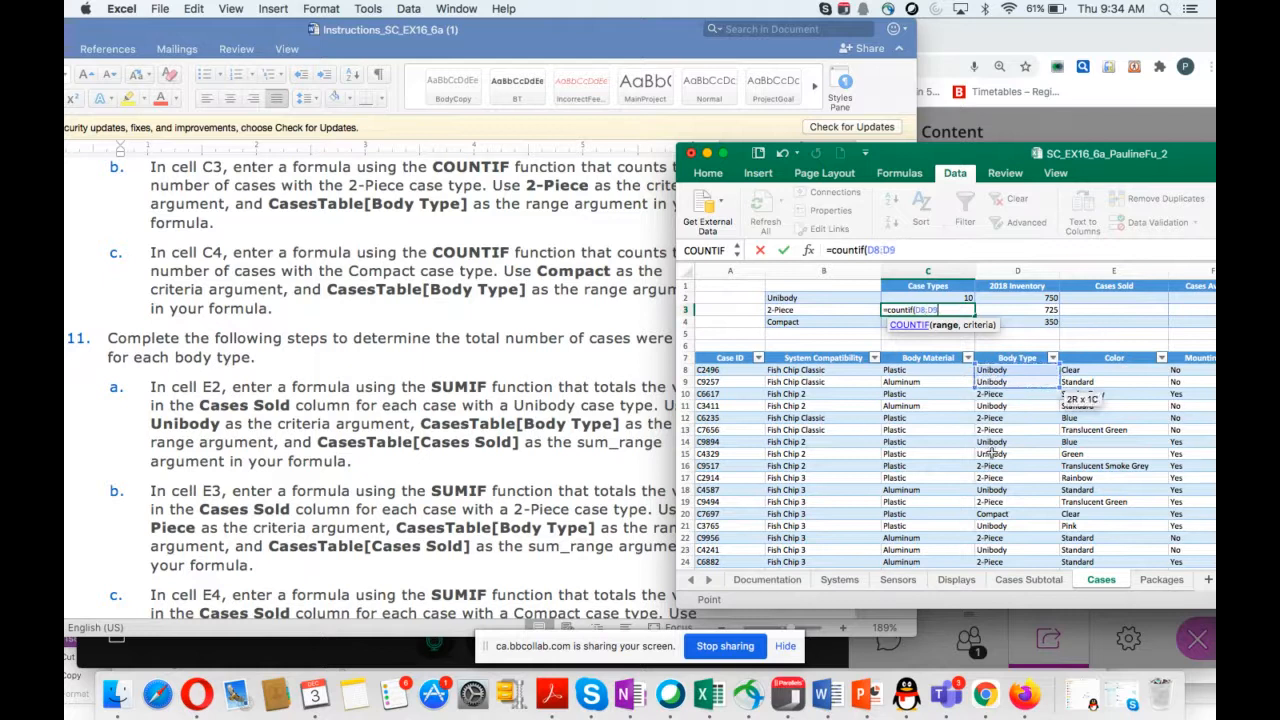
{"action": "mouse_move", "coordinate": [992, 455]}
{"action": "left_mouse_down"}
{"action": "mouse_move", "coordinate": [996, 570]}
{"action": "mouse_move", "coordinate": [1001, 466]}
{"action": "left_mouse_up"}
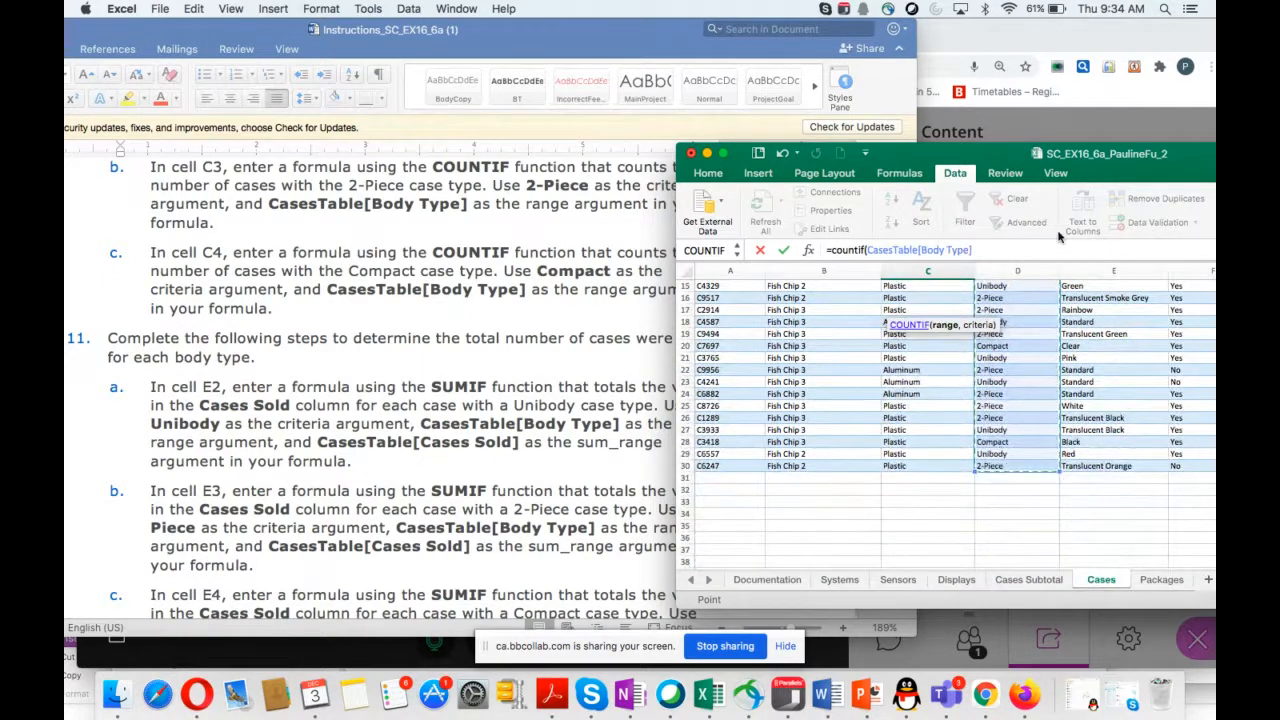
{"action": "left_click", "coordinate": [996, 249]}
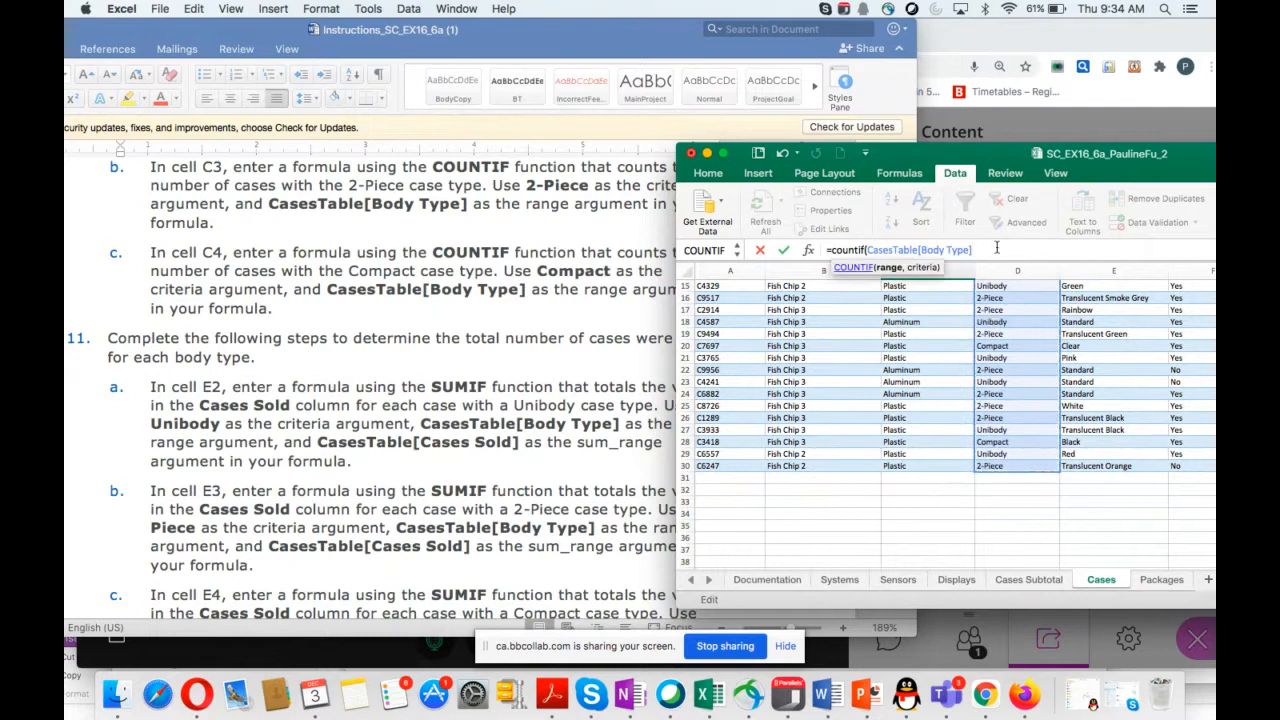
{"action": "type", "text": ","}
{"action": "scroll", "coordinate": [1002, 384], "scroll_direction": "up", "scroll_amount": 5}
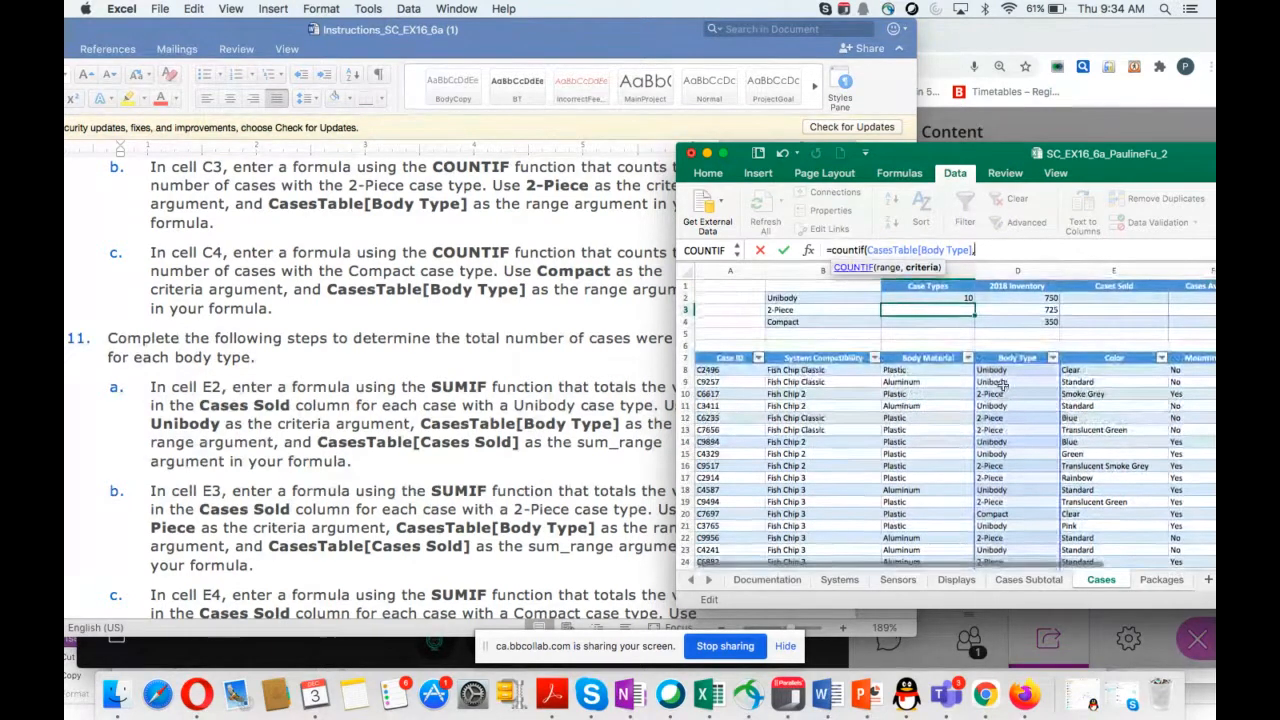
{"action": "left_click", "coordinate": [781, 312]}
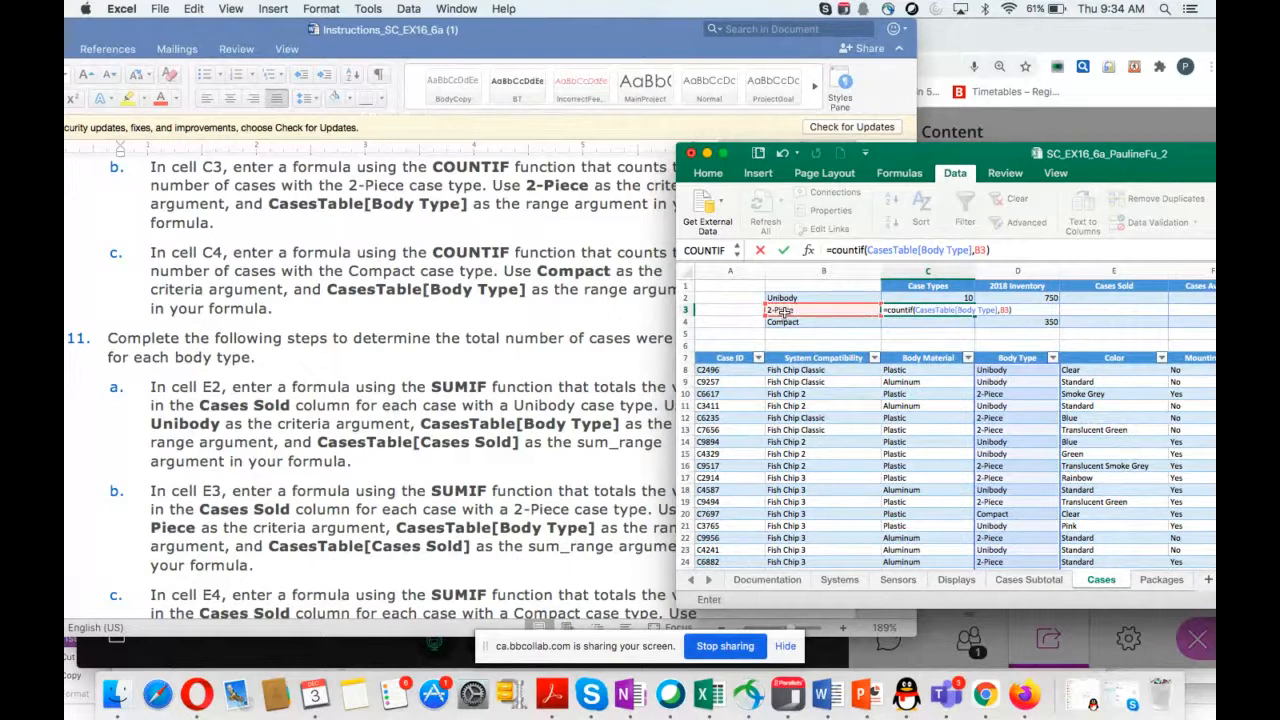
{"action": "key", "text": "Return"}
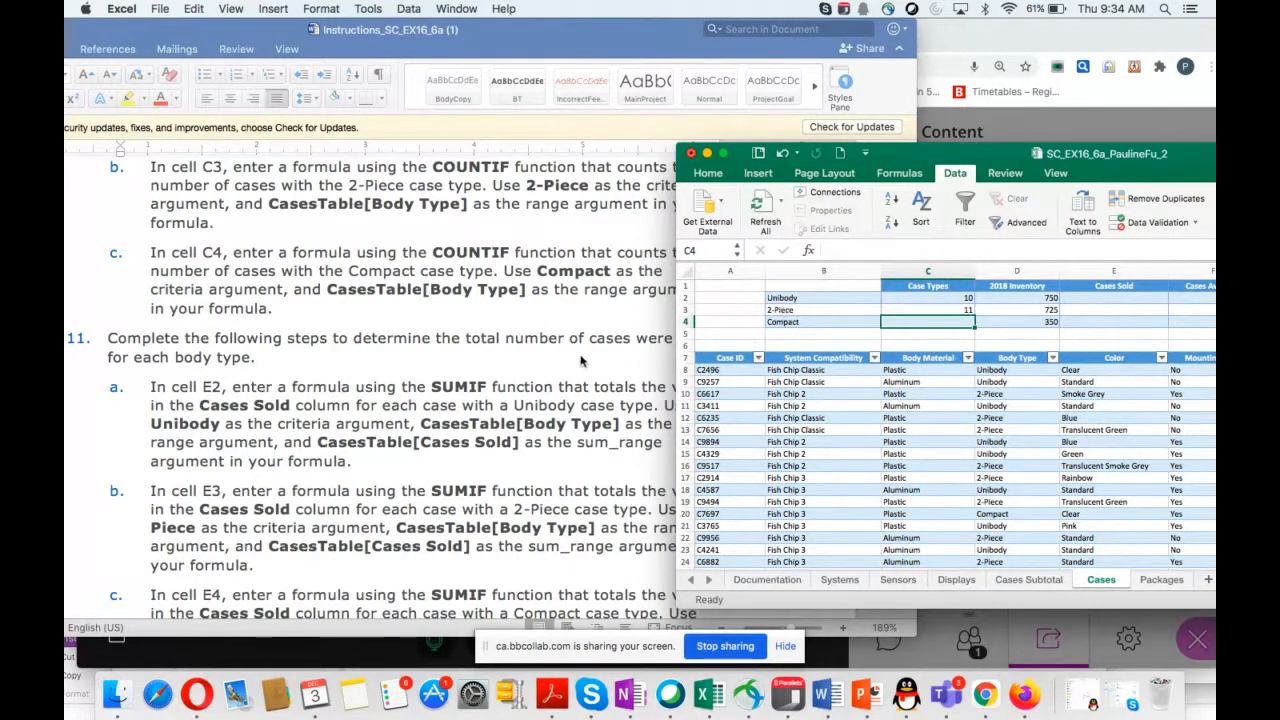
Enter a COUNTIF formula in cell C4 with CasesTable[Body Type] as the range and the Compact case type as quoted text criteria.
{"action": "scroll", "coordinate": [557, 363], "scroll_direction": "down", "scroll_amount": 3}
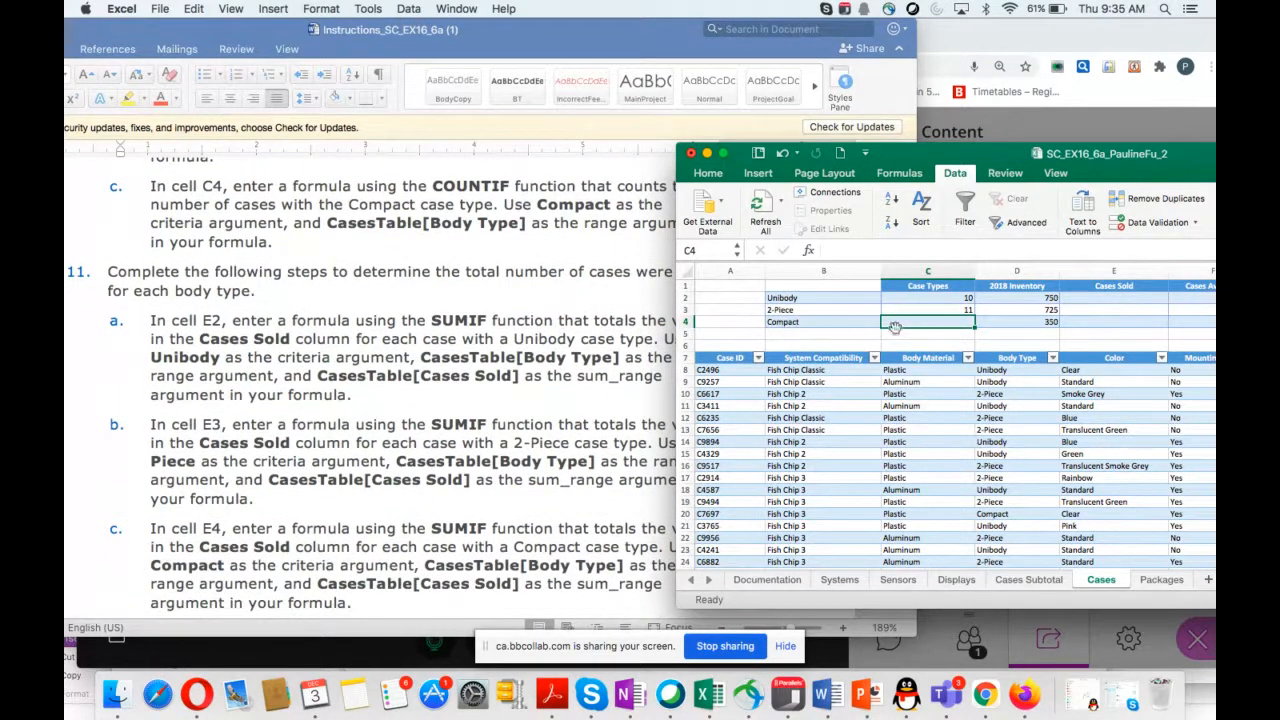
{"action": "type", "text": "=countif"}
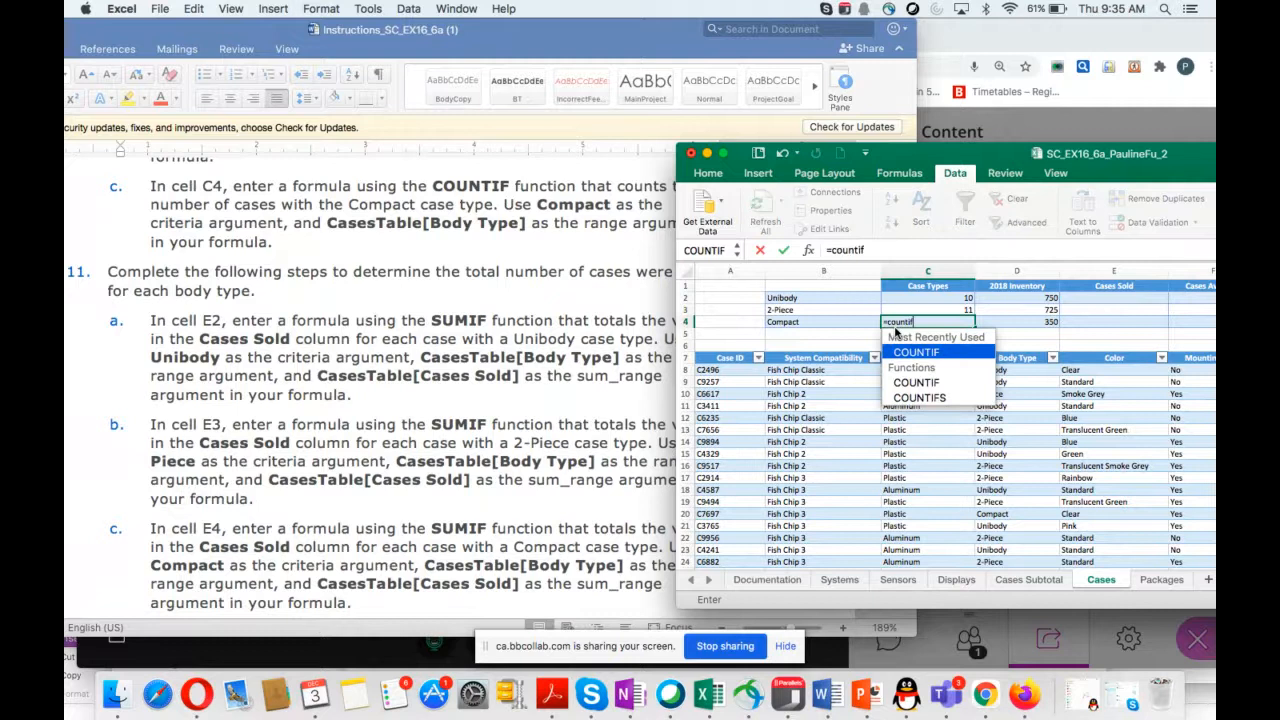
{"action": "type", "text": "("}
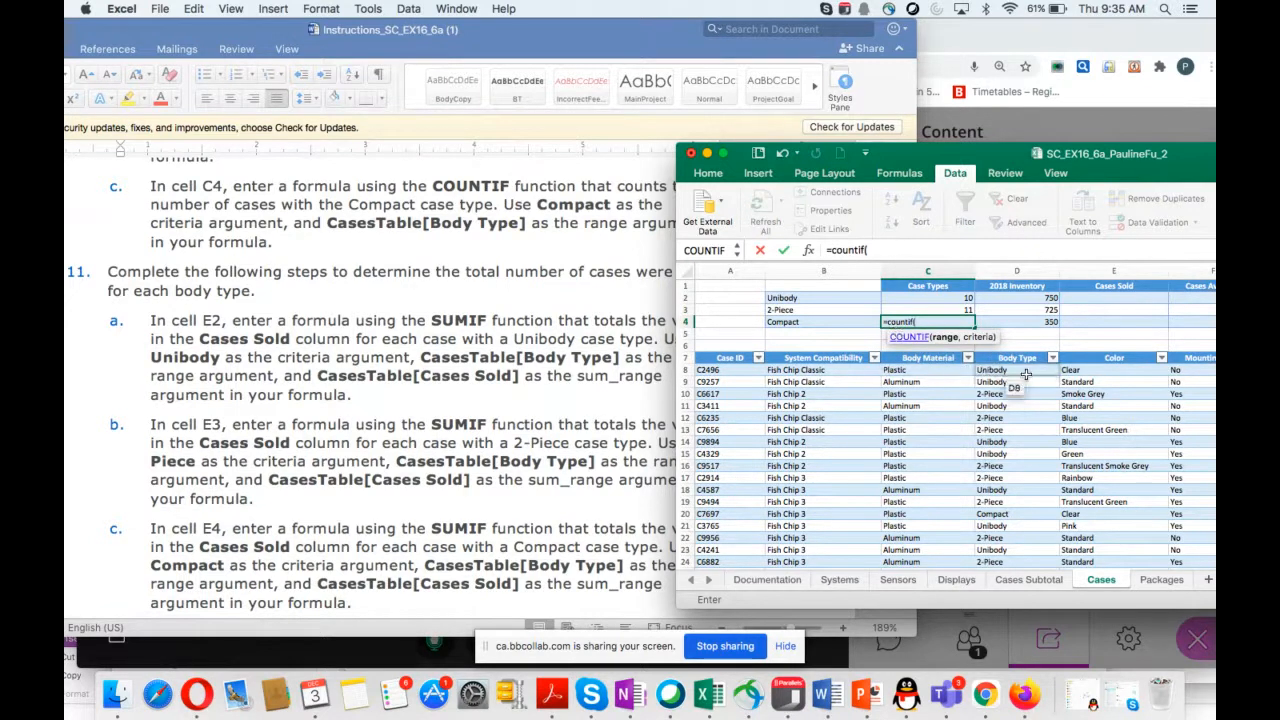
{"action": "left_click_drag", "start_coordinate": [1023, 372], "coordinate": [1011, 517]}
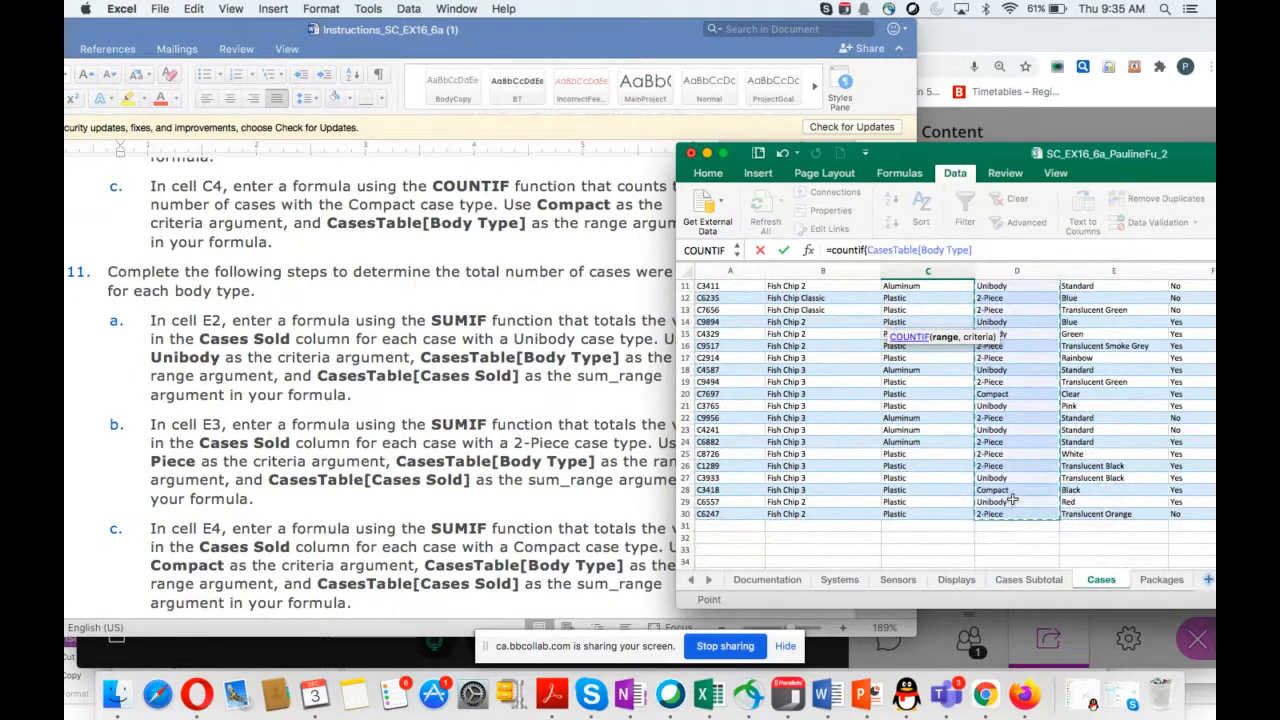
{"action": "left_click", "coordinate": [985, 250]}
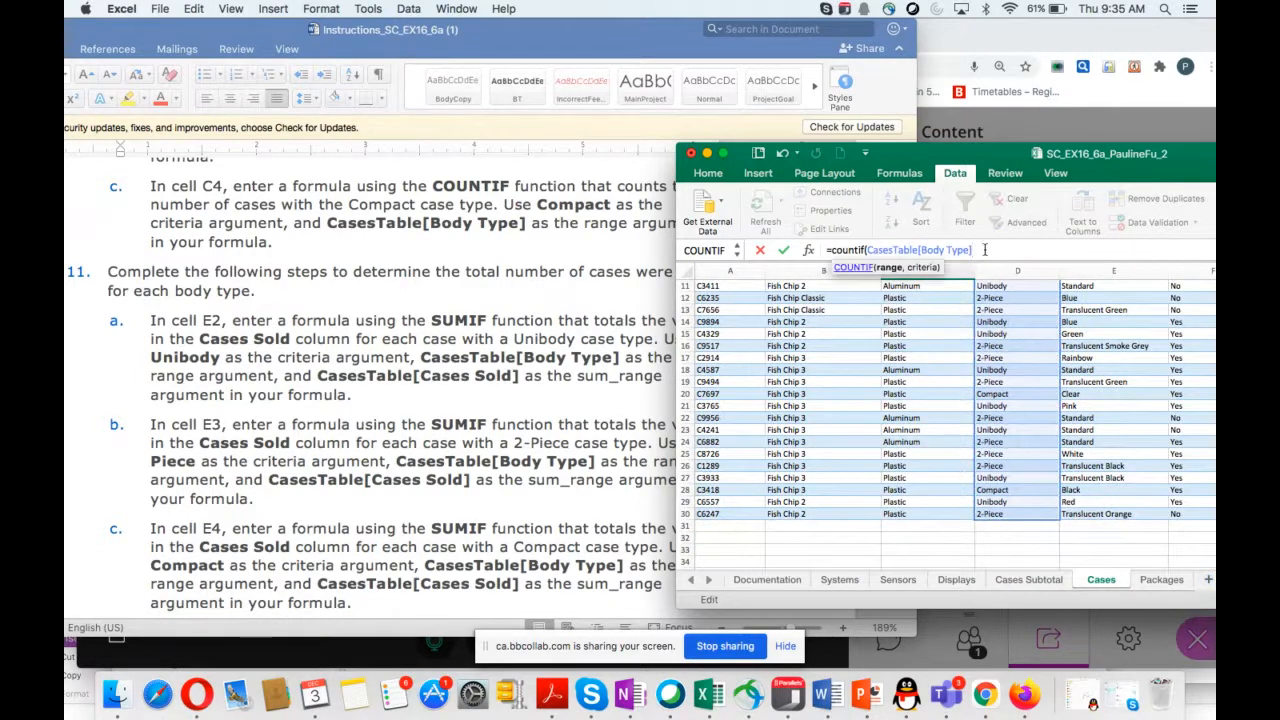
{"action": "type", "text": ","}
{"action": "scroll", "coordinate": [933, 387], "scroll_direction": "up", "scroll_amount": 5}
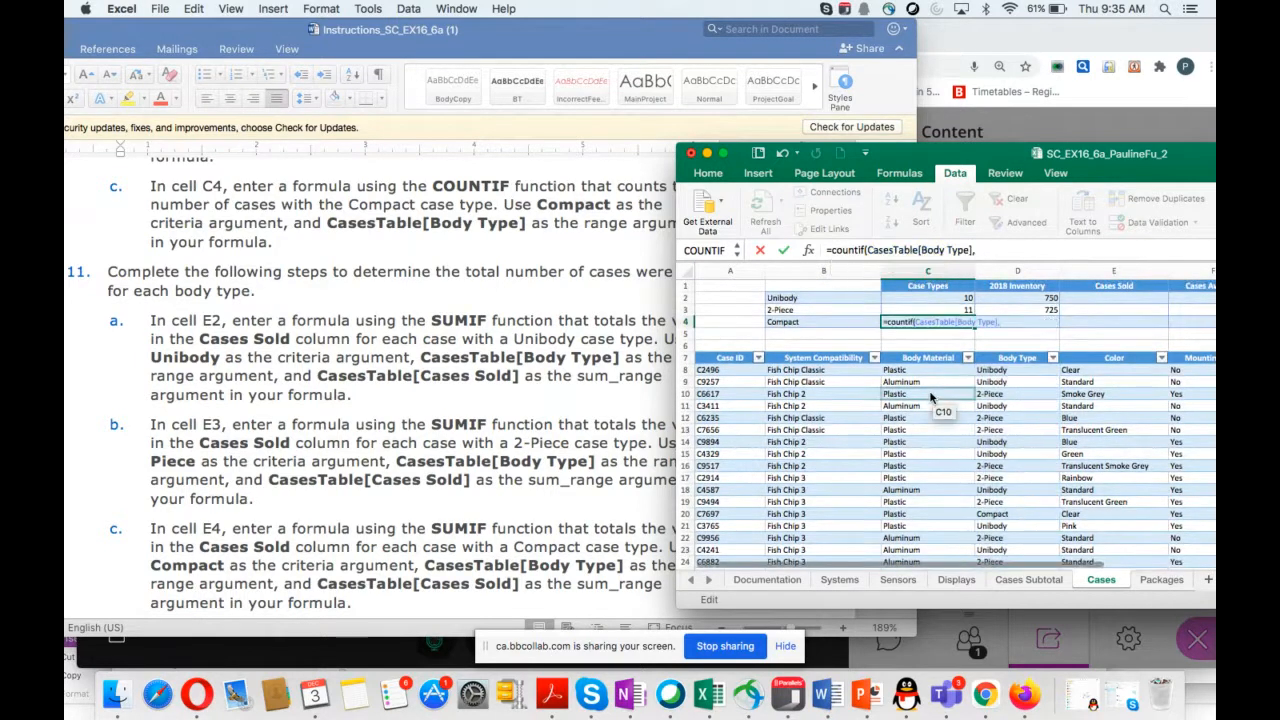
{"action": "left_click", "coordinate": [1000, 251]}
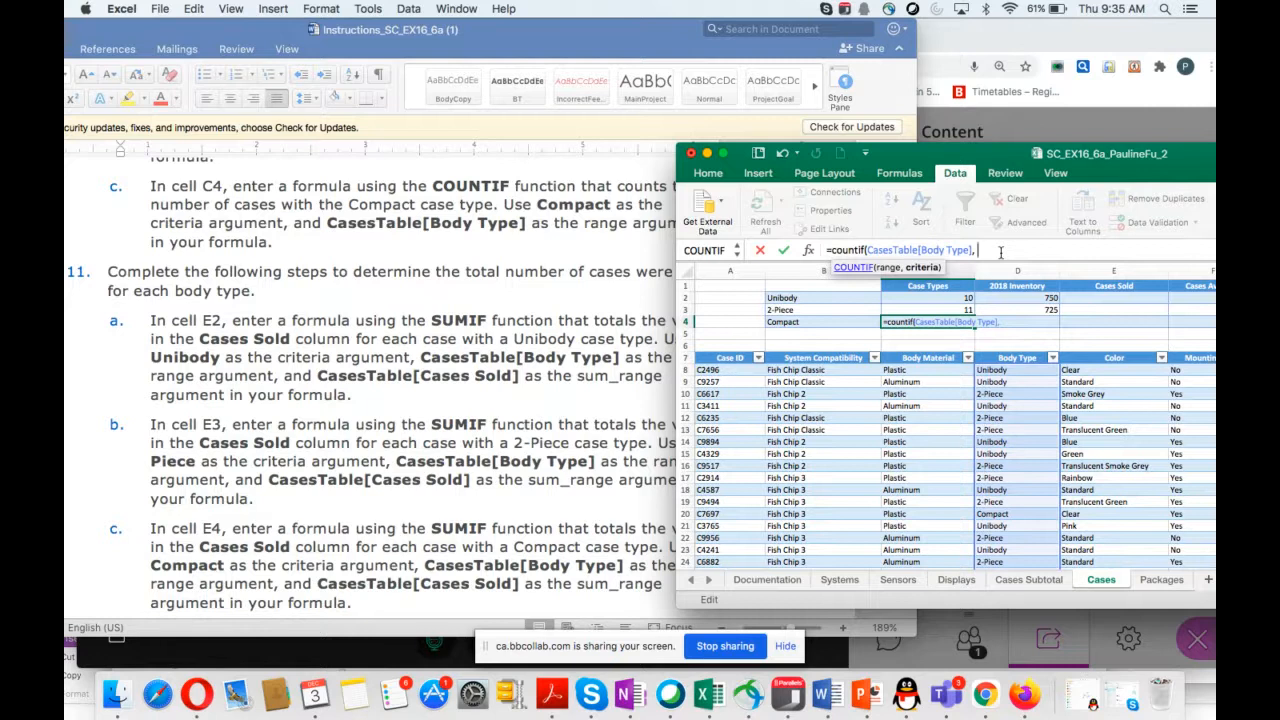
{"action": "key", "text": "BackSpace"}
{"action": "key", "text": "BackSpace"}
{"action": "type", "text": "ompompact\")"}
{"action": "key", "text": "Return"}
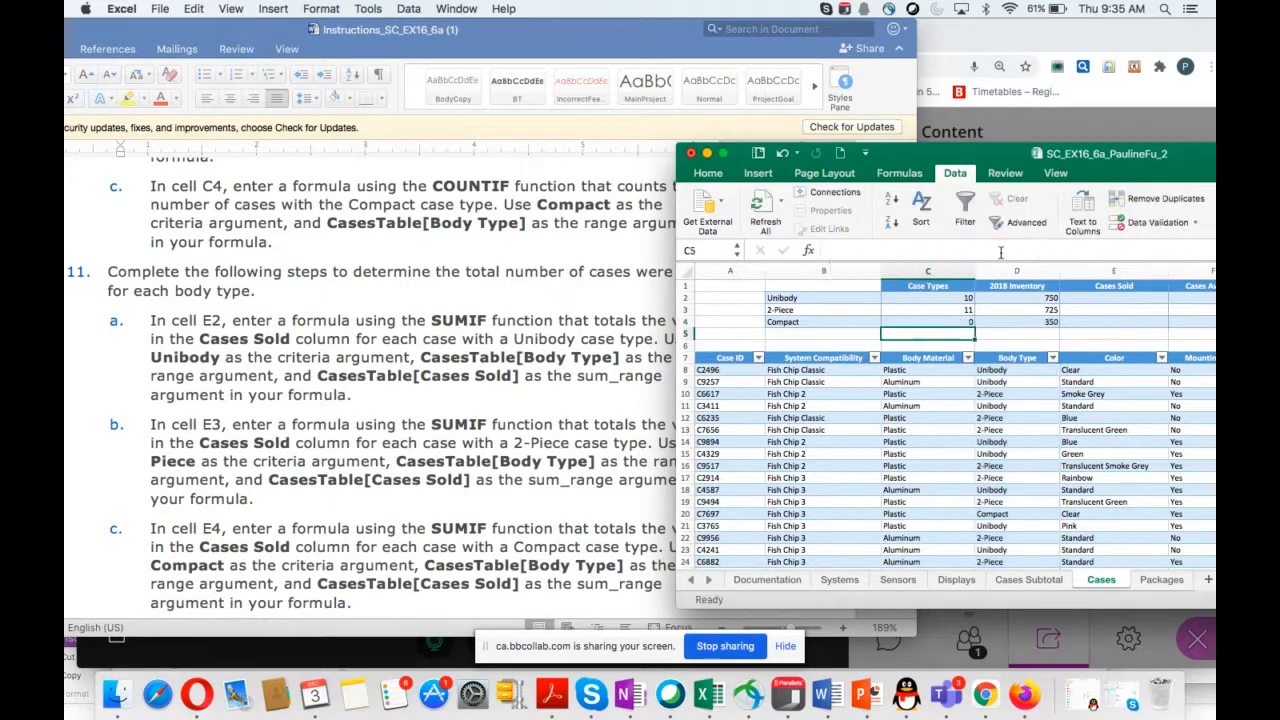
Correct the spelling of the criteria text in cell C4's COUNTIF formula to "Compact".
{"action": "left_click", "coordinate": [911, 321]}
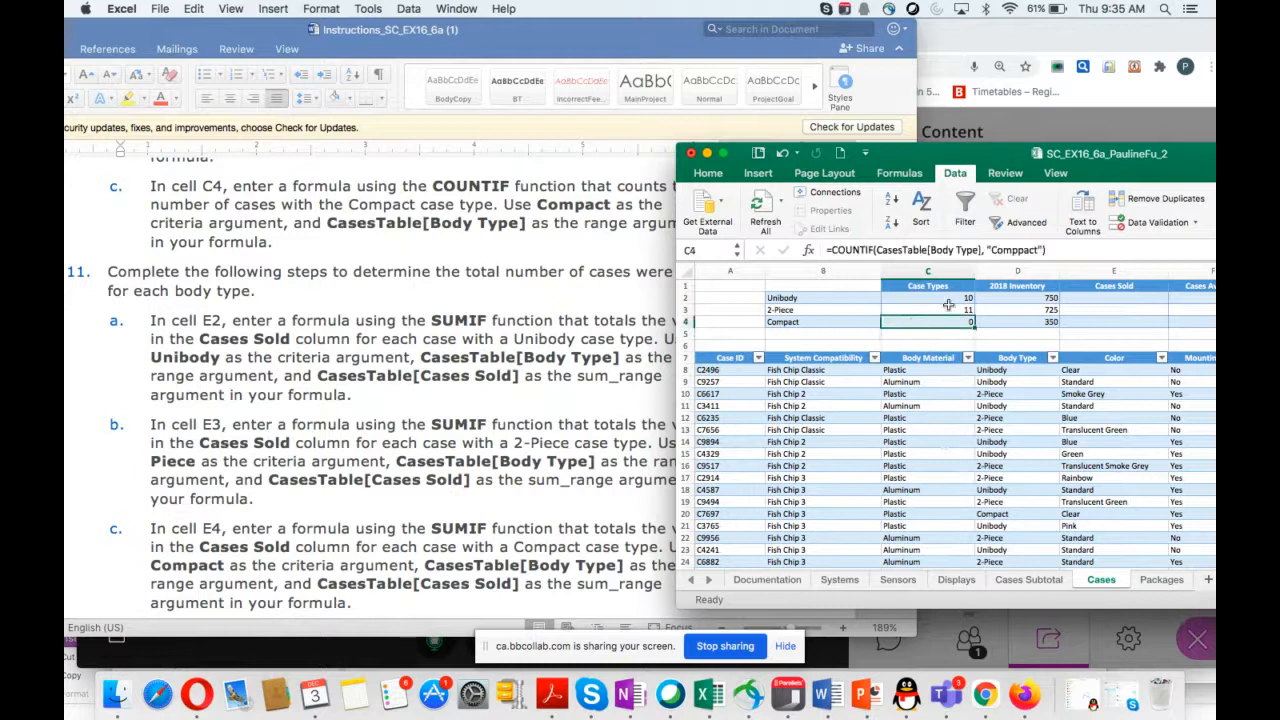
{"action": "left_click", "coordinate": [1019, 249]}
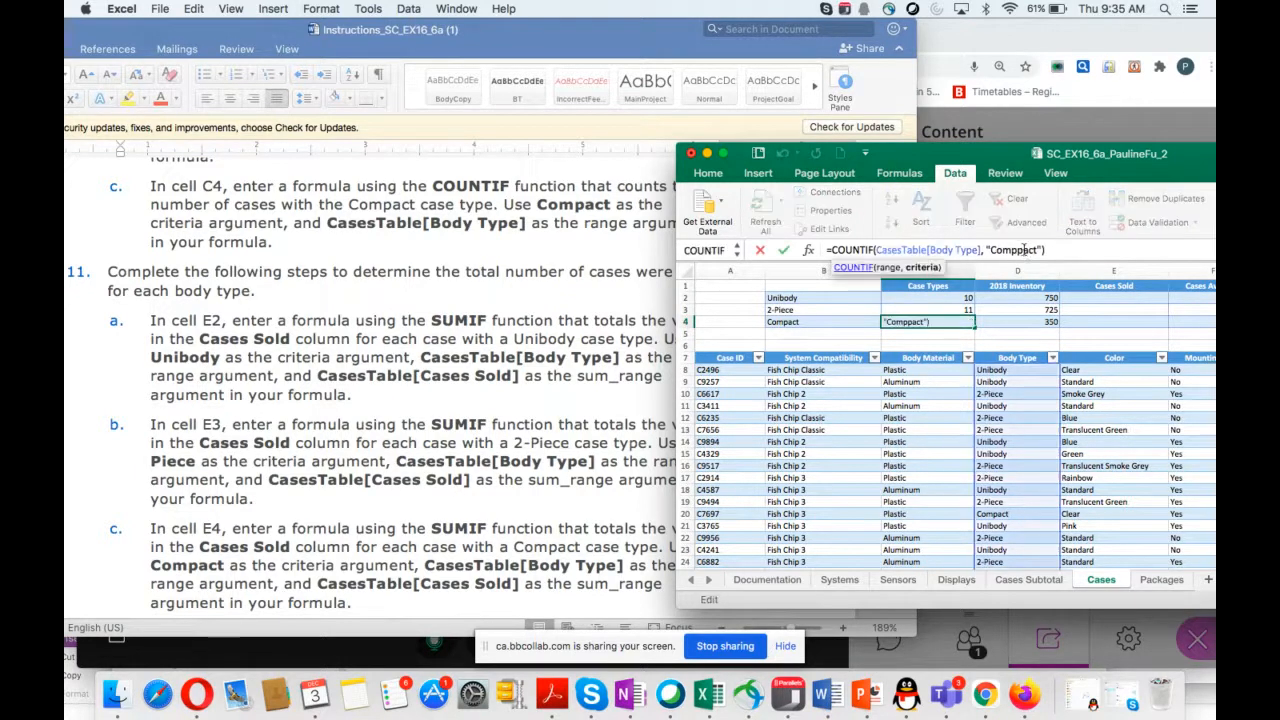
{"action": "key", "text": "BackSpace"}
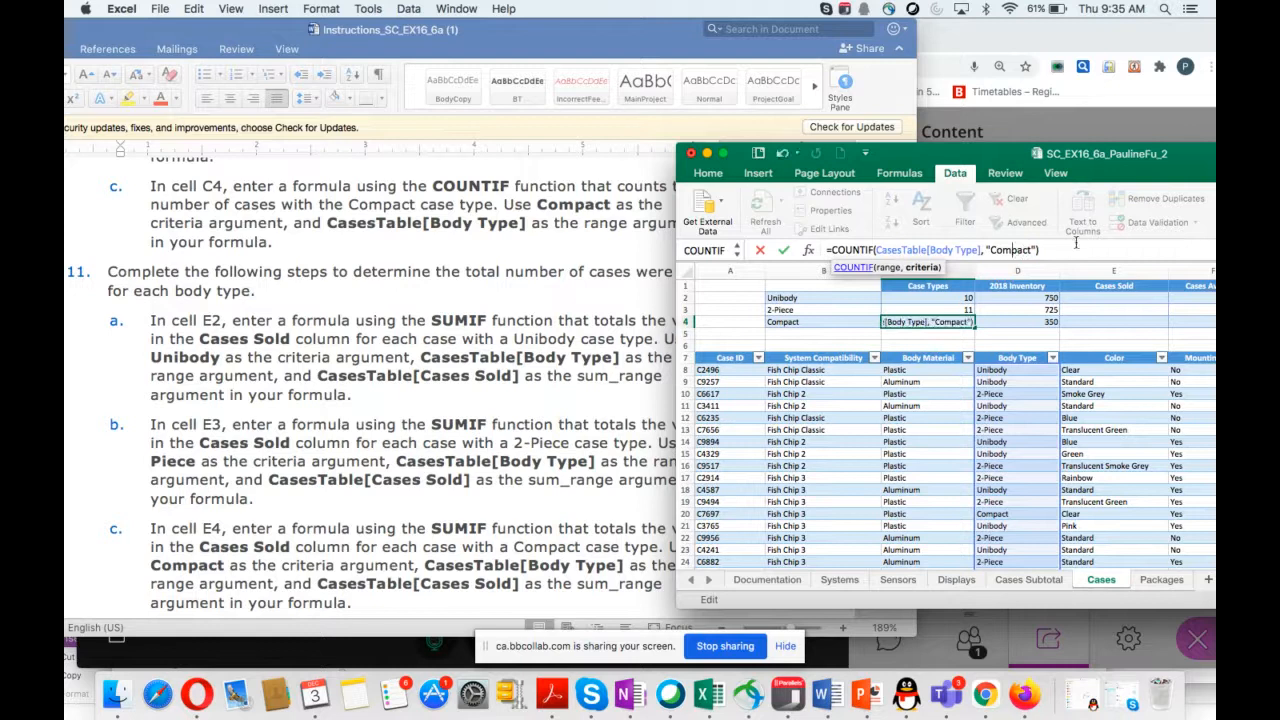
{"action": "key", "text": "Return"}
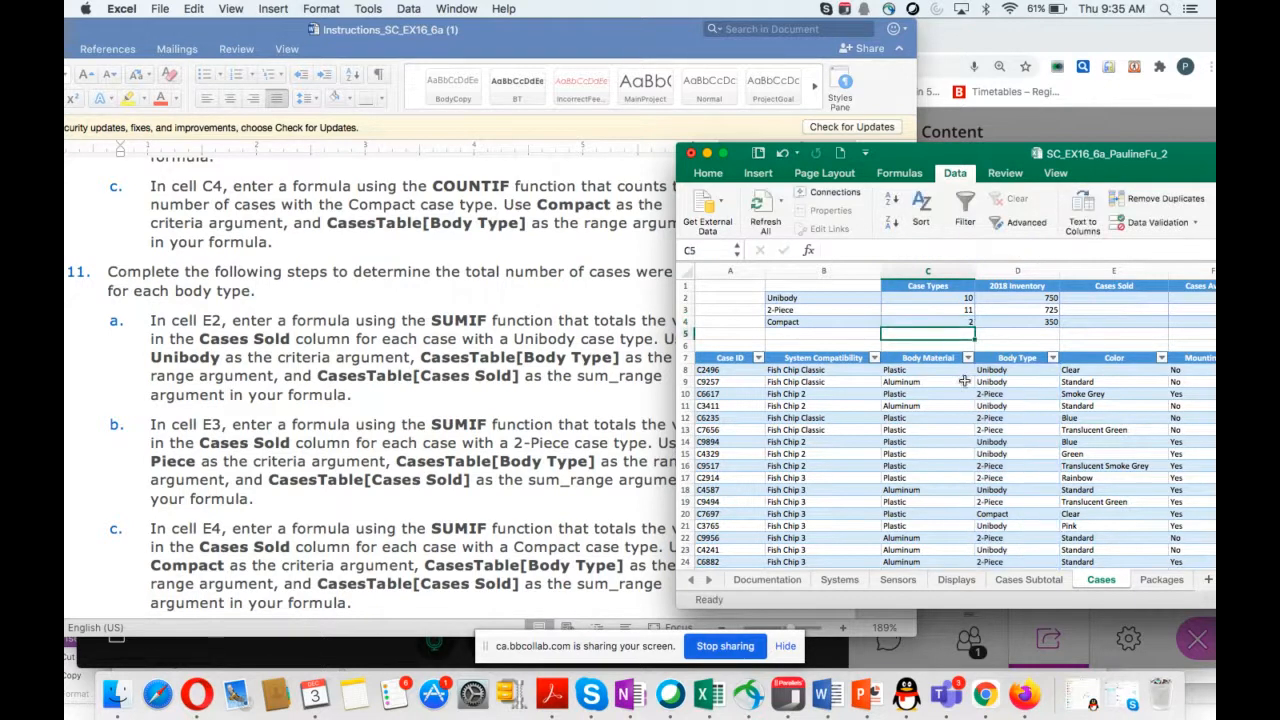
Read instruction 11 on the SUMIF formulas, moving the workbook window aside to uncover the full instruction text.
{"action": "scroll", "coordinate": [330, 495], "scroll_direction": "down", "scroll_amount": 3}
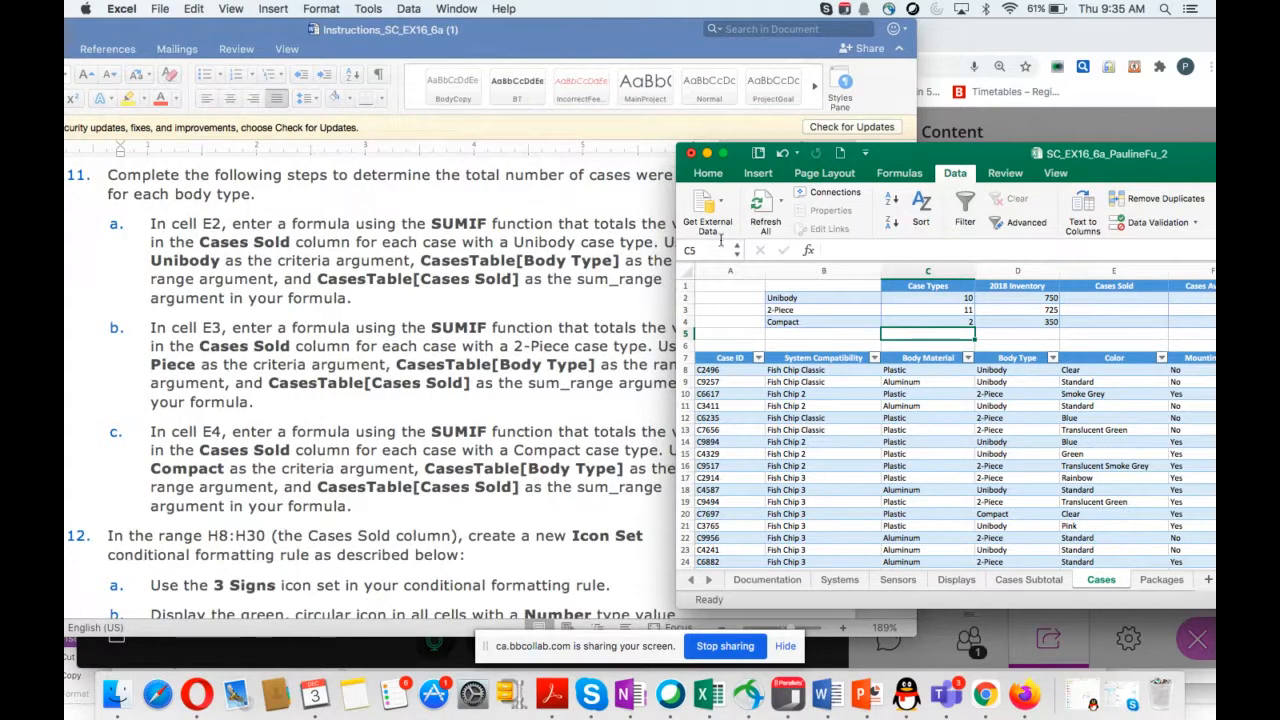
{"action": "left_click_drag", "start_coordinate": [893, 160], "coordinate": [945, 203]}
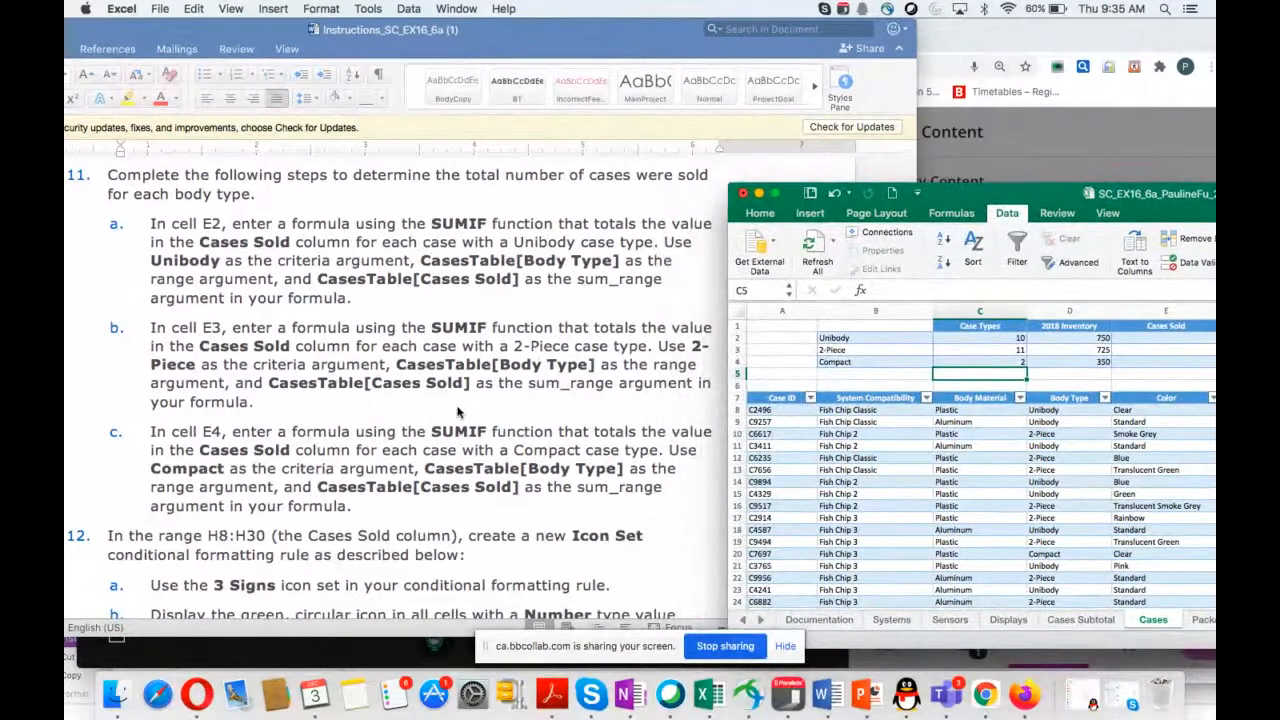
{"action": "scroll", "coordinate": [458, 411], "scroll_direction": "down", "scroll_amount": 1}
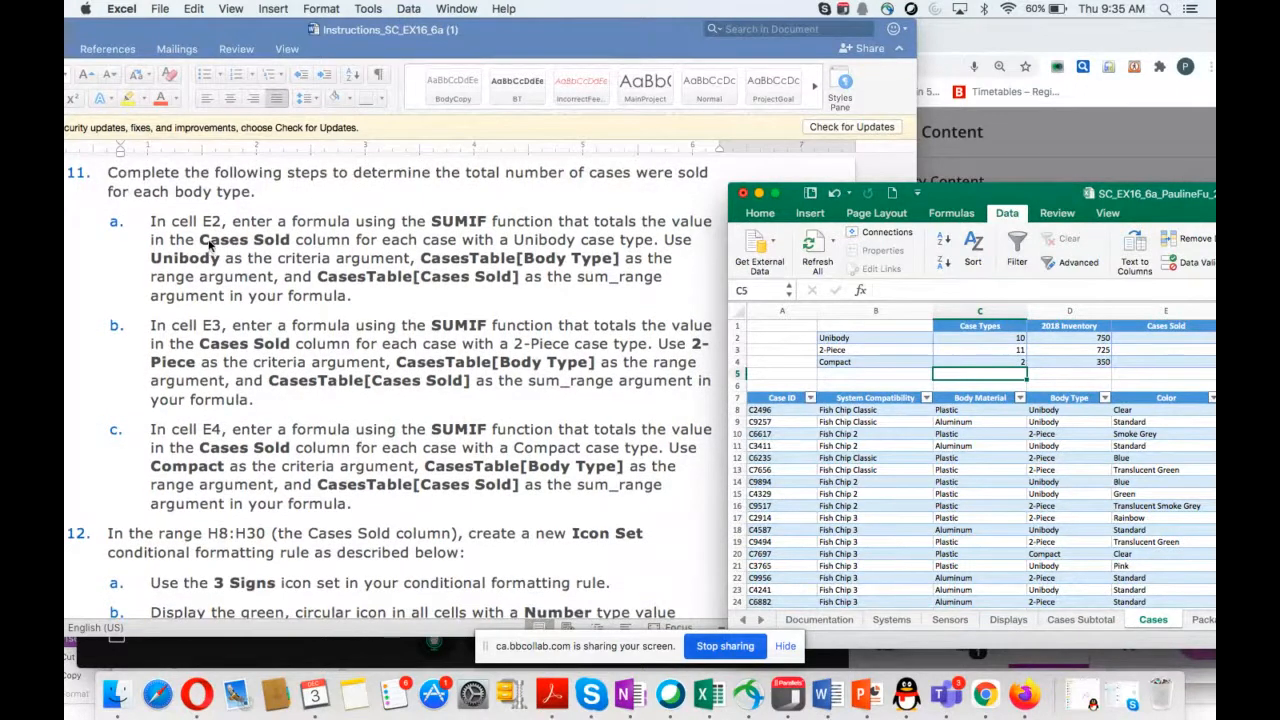
Start a SUMIF formula in cell E2 with CasesTable[Body Type] as the range and "Unibody" as the criteria.
{"action": "left_click", "coordinate": [1142, 338]}
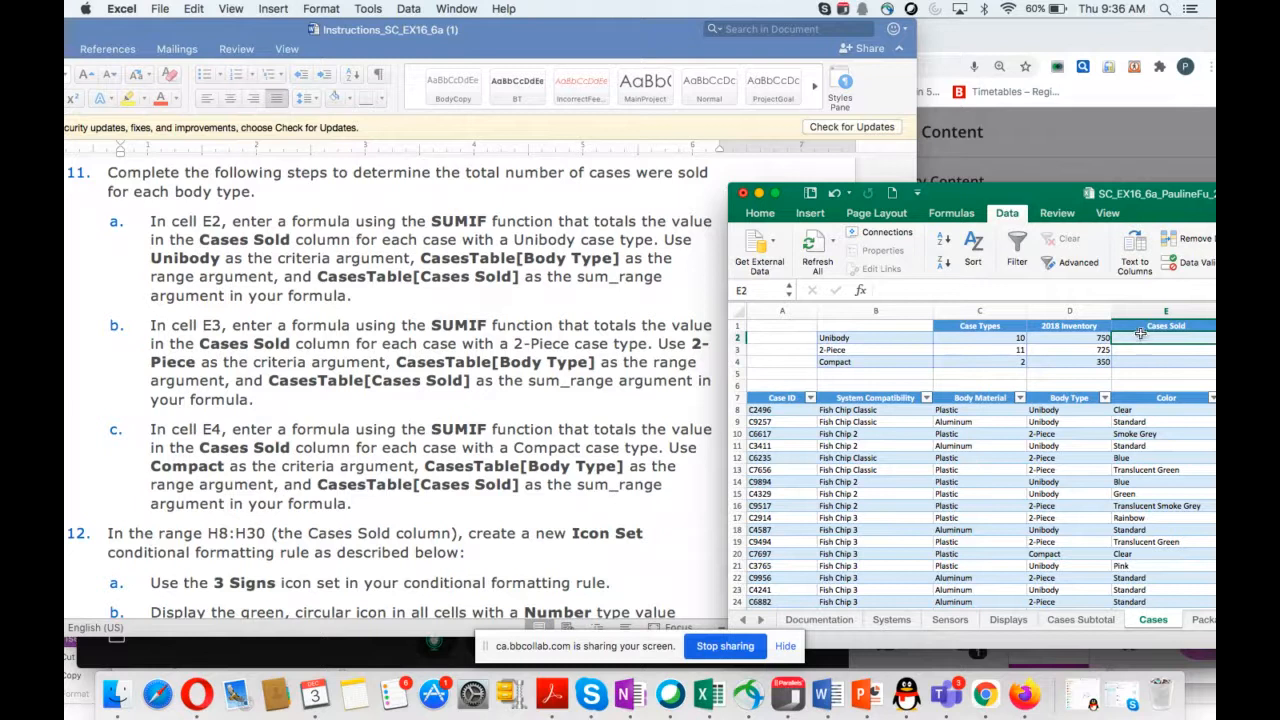
{"action": "left_click_drag", "start_coordinate": [1063, 203], "coordinate": [1021, 245]}
{"action": "type", "text": "=sumif("}
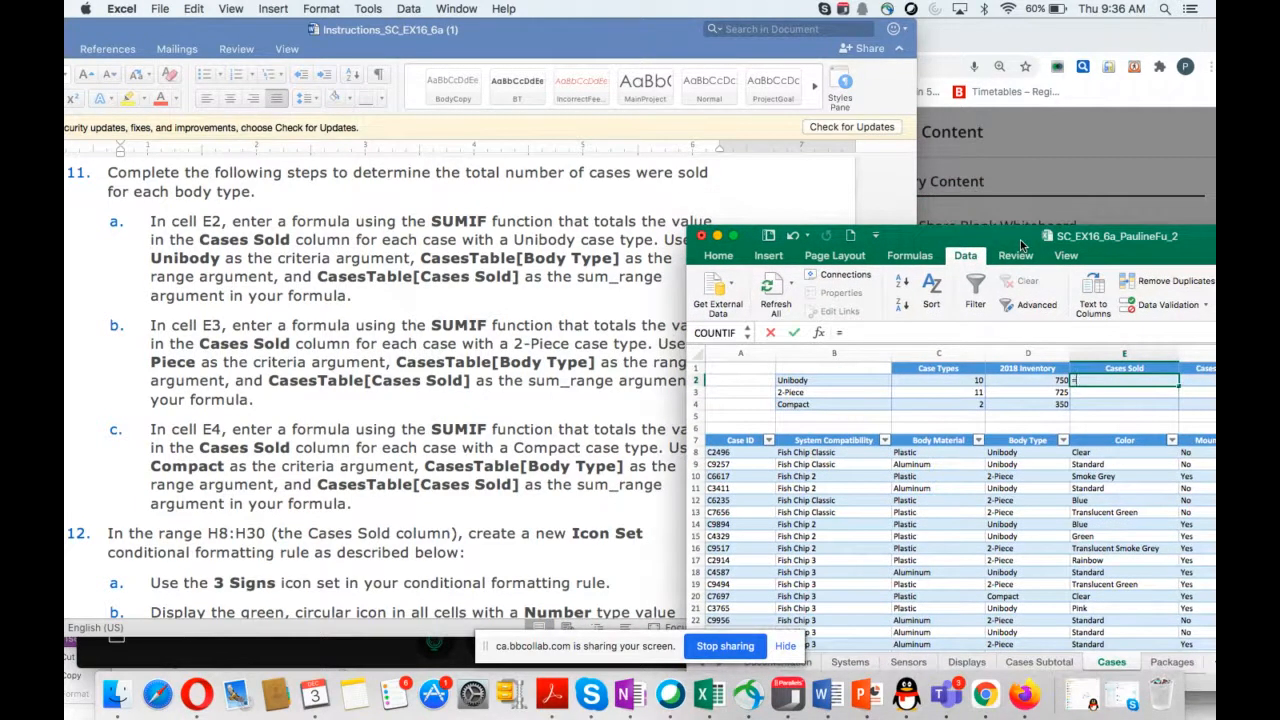
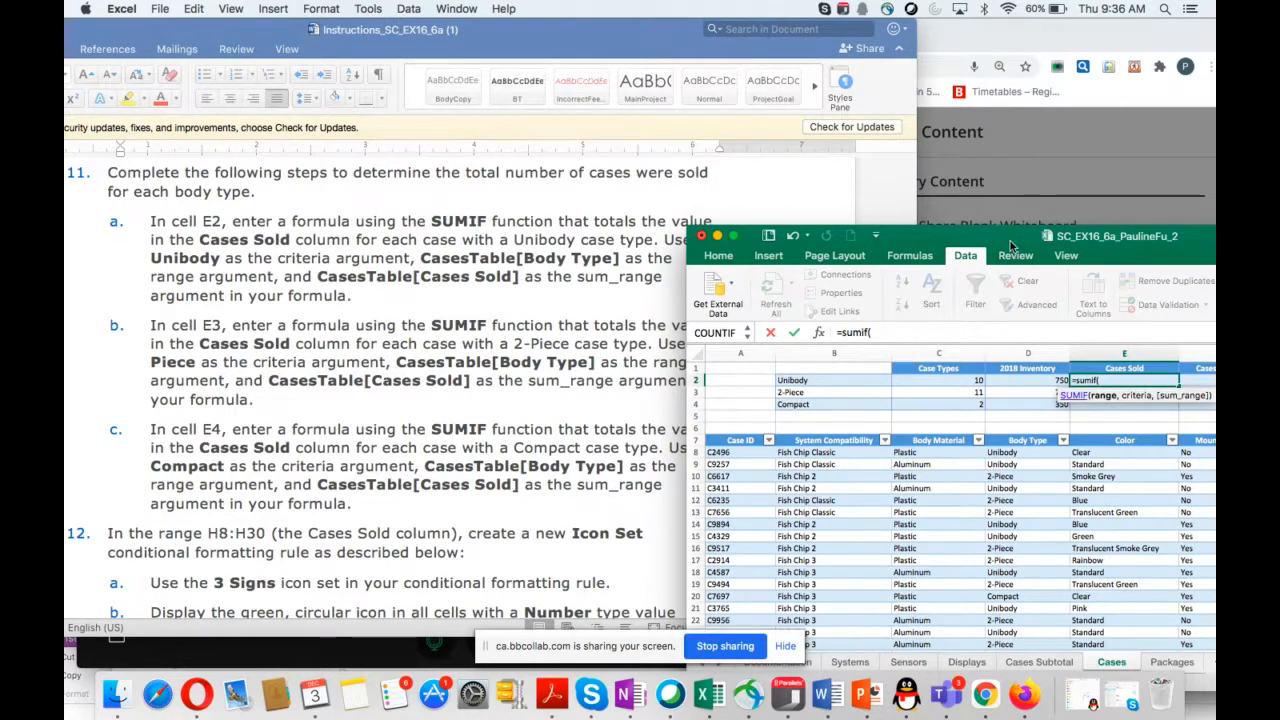
{"action": "left_click_drag", "start_coordinate": [1010, 245], "coordinate": [1020, 150]}
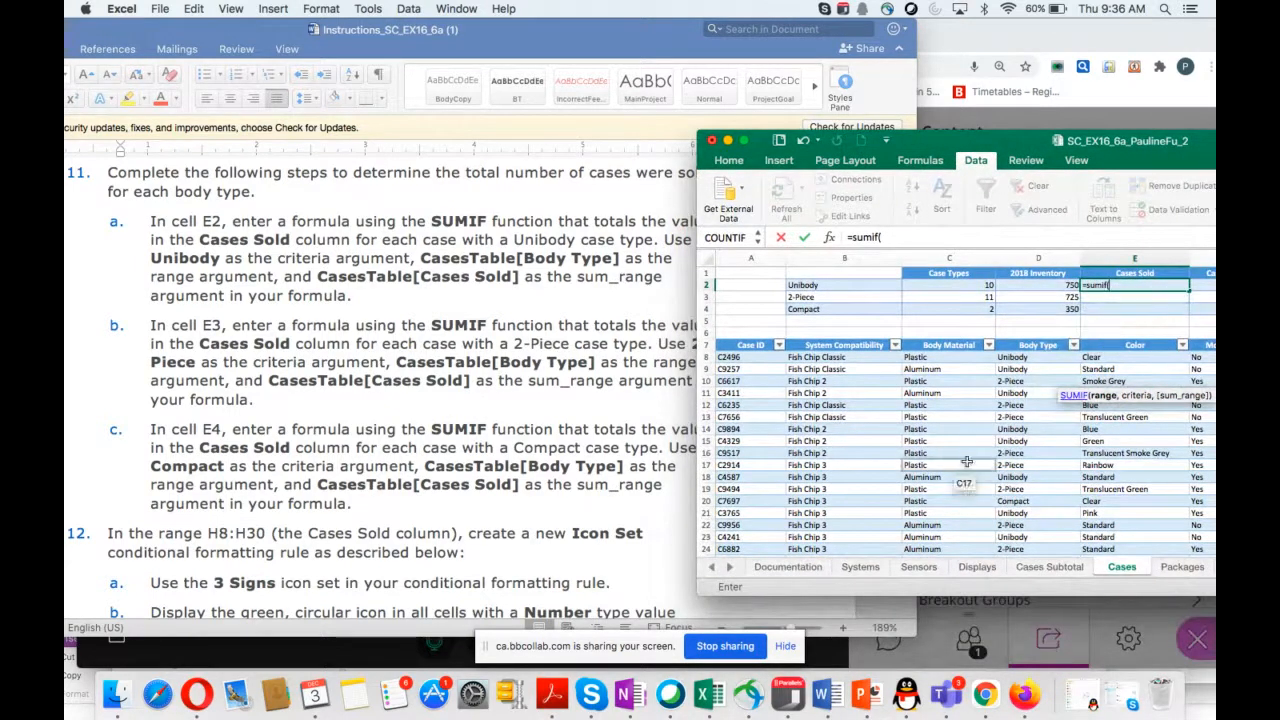
{"action": "left_click_drag", "start_coordinate": [1020, 357], "coordinate": [1018, 505]}
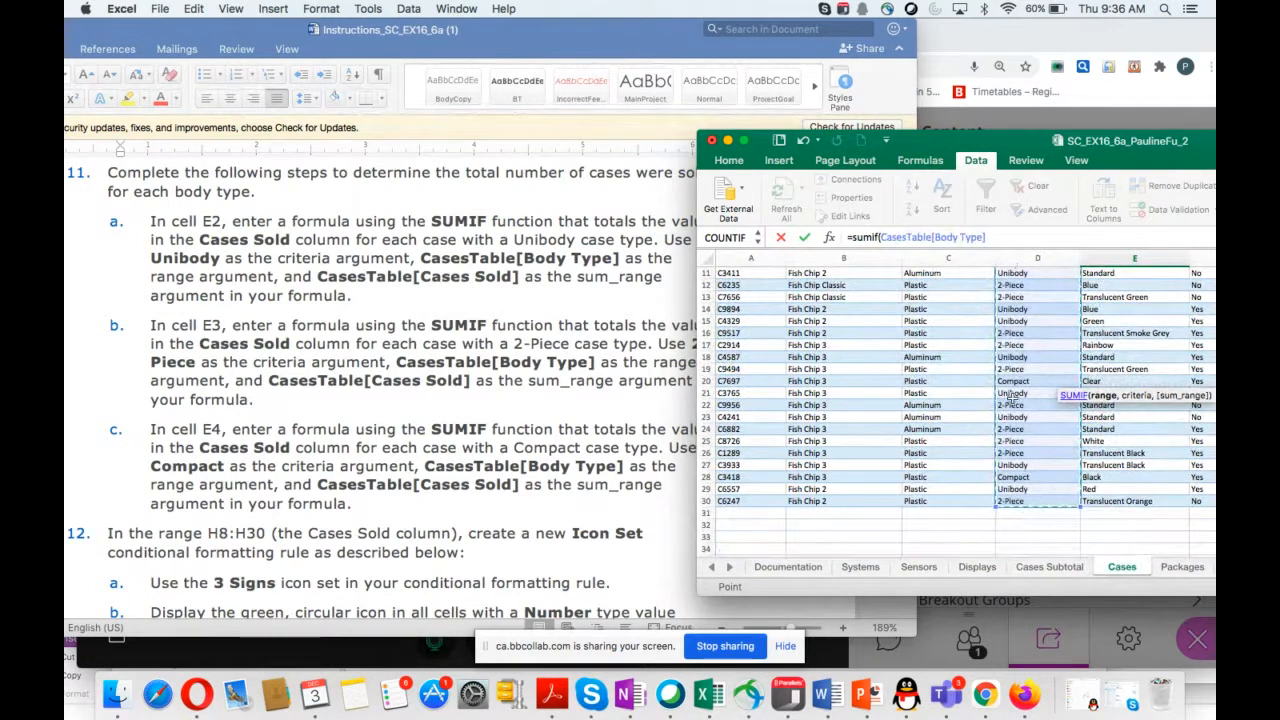
{"action": "left_click", "coordinate": [1007, 237]}
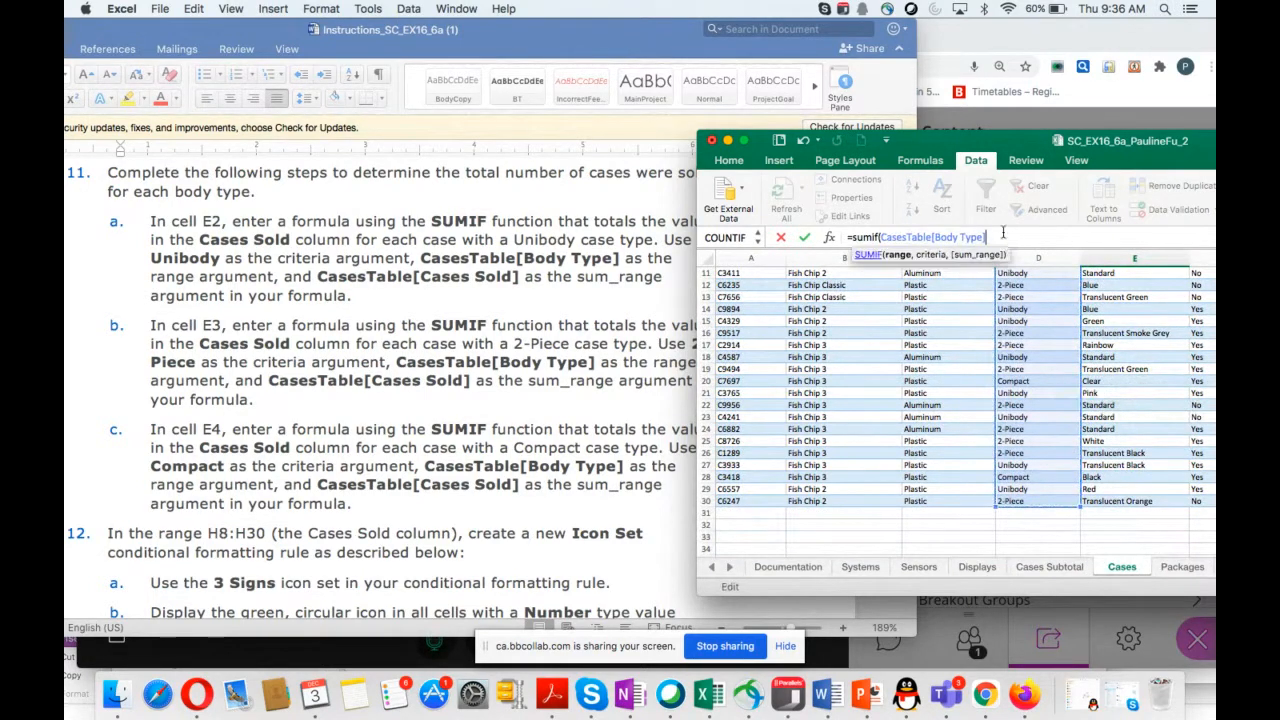
{"action": "type", "text": ","}
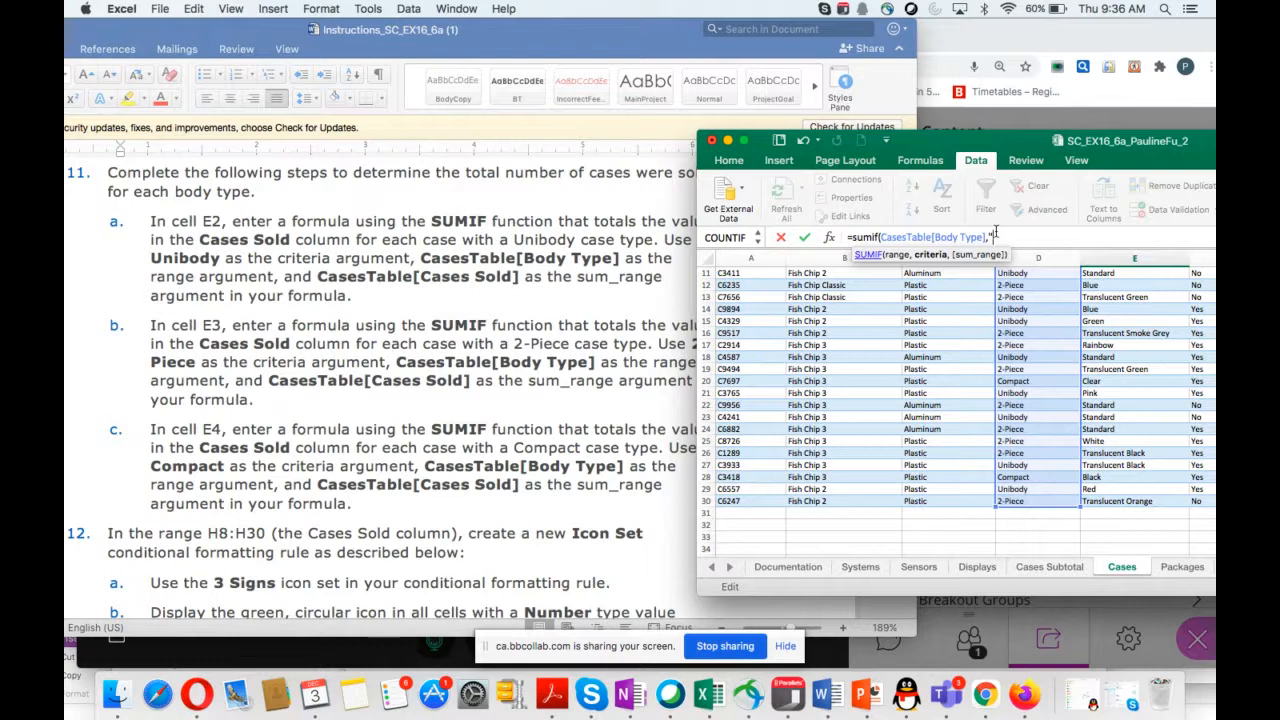
{"action": "type", "text": "\"Unibod"}
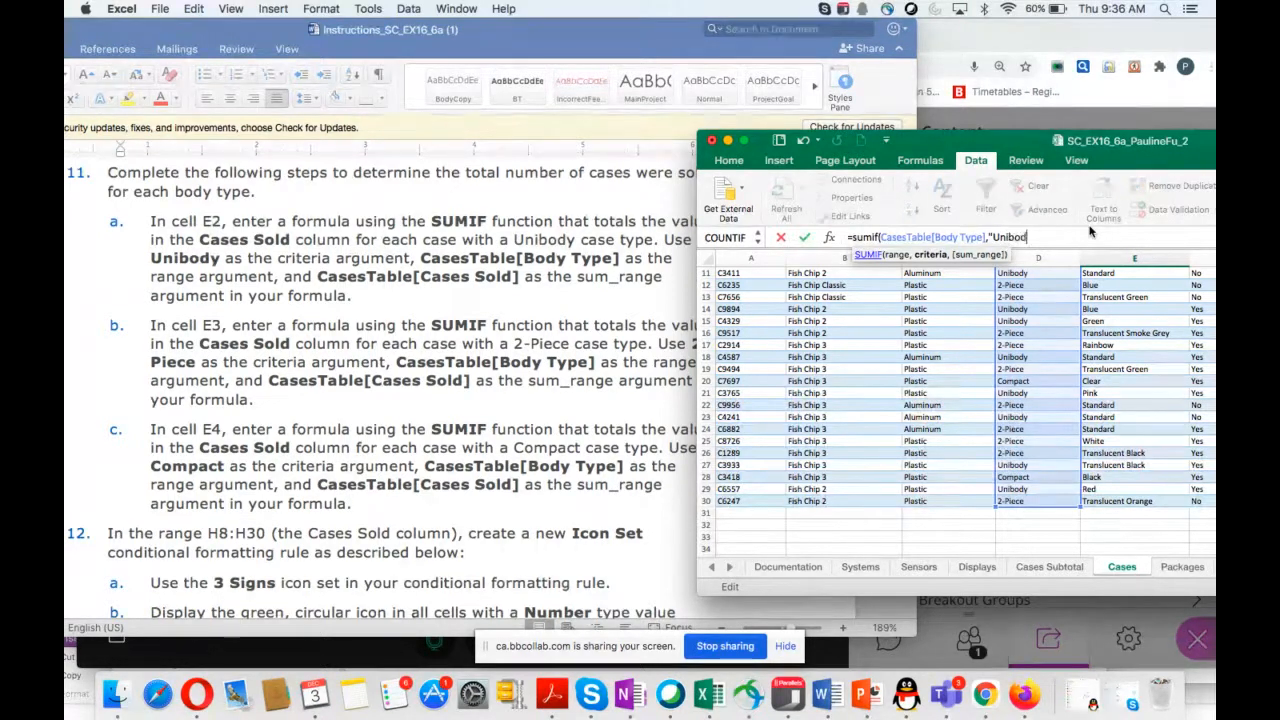
{"action": "type", "text": "y\","}
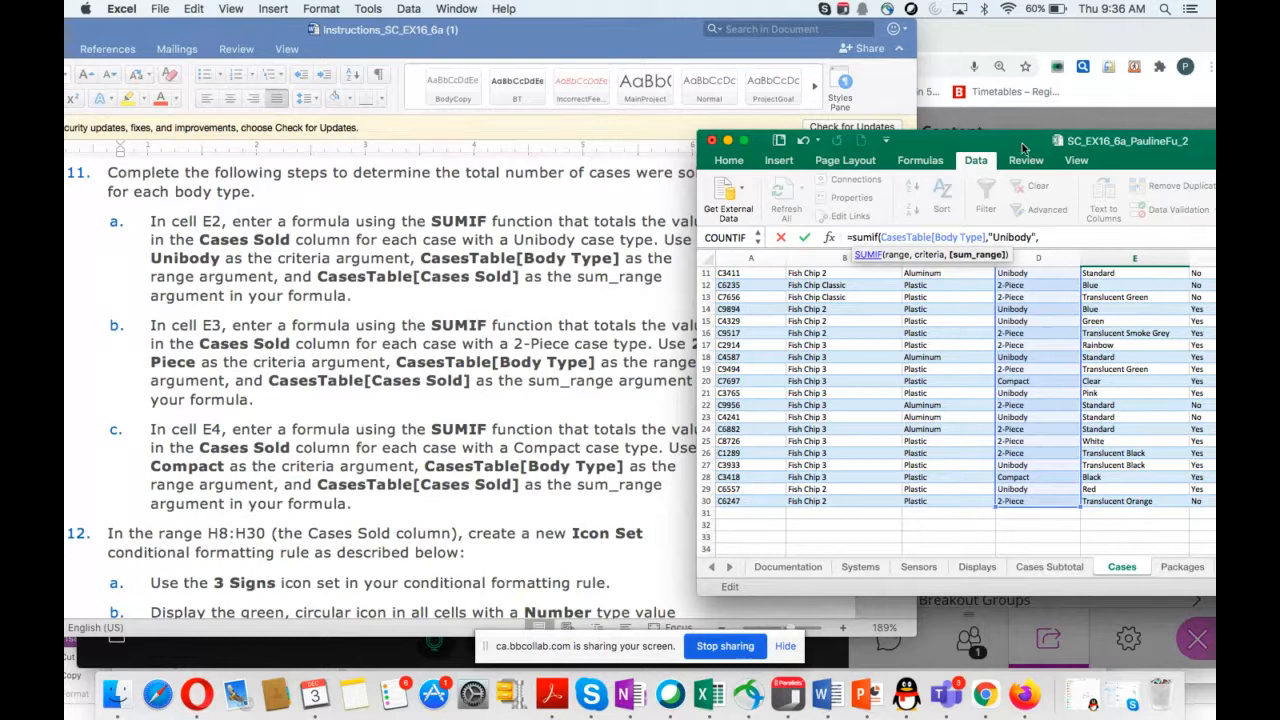
Complete the Unibody SUMIF formula in E2 with CasesTable[Cases Sold] as the sum range.
{"action": "left_click_drag", "start_coordinate": [1025, 148], "coordinate": [873, 155]}
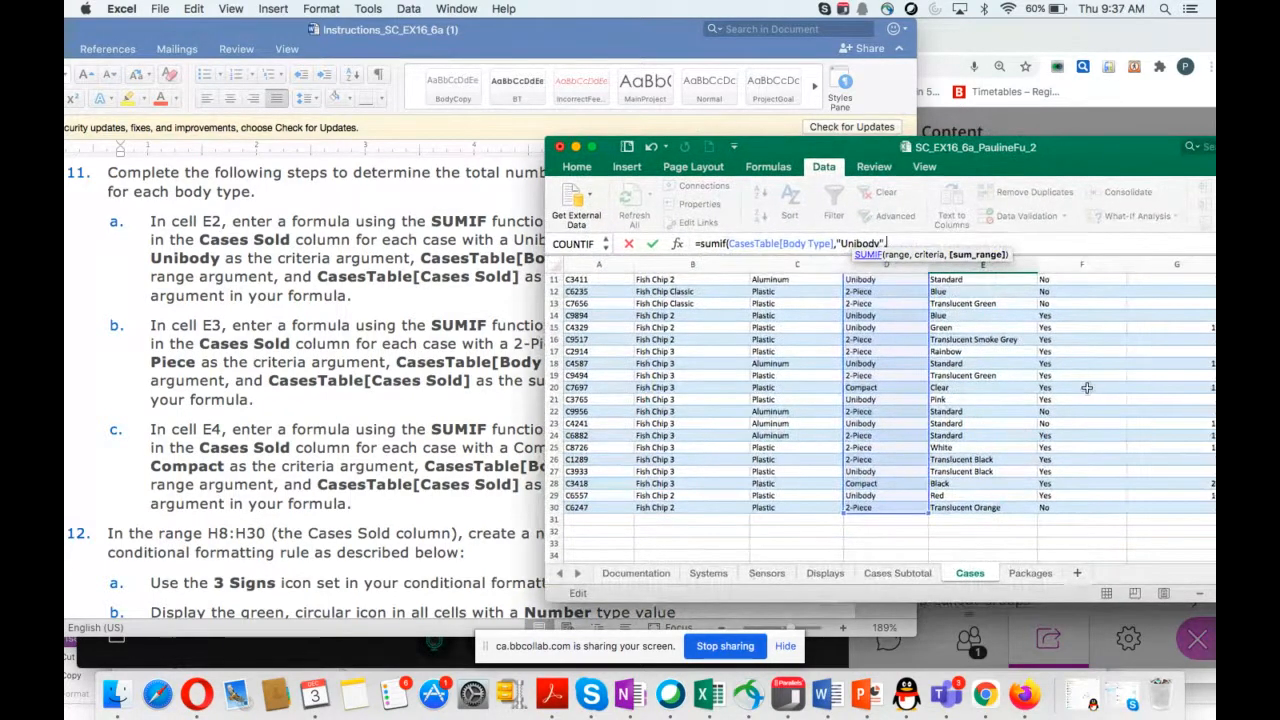
{"action": "scroll", "coordinate": [1088, 390], "scroll_direction": "up", "scroll_amount": 5}
{"action": "scroll", "coordinate": [1088, 393], "scroll_direction": "right", "scroll_amount": 2}
{"action": "scroll", "coordinate": [1088, 393], "scroll_direction": "right", "scroll_amount": 3}
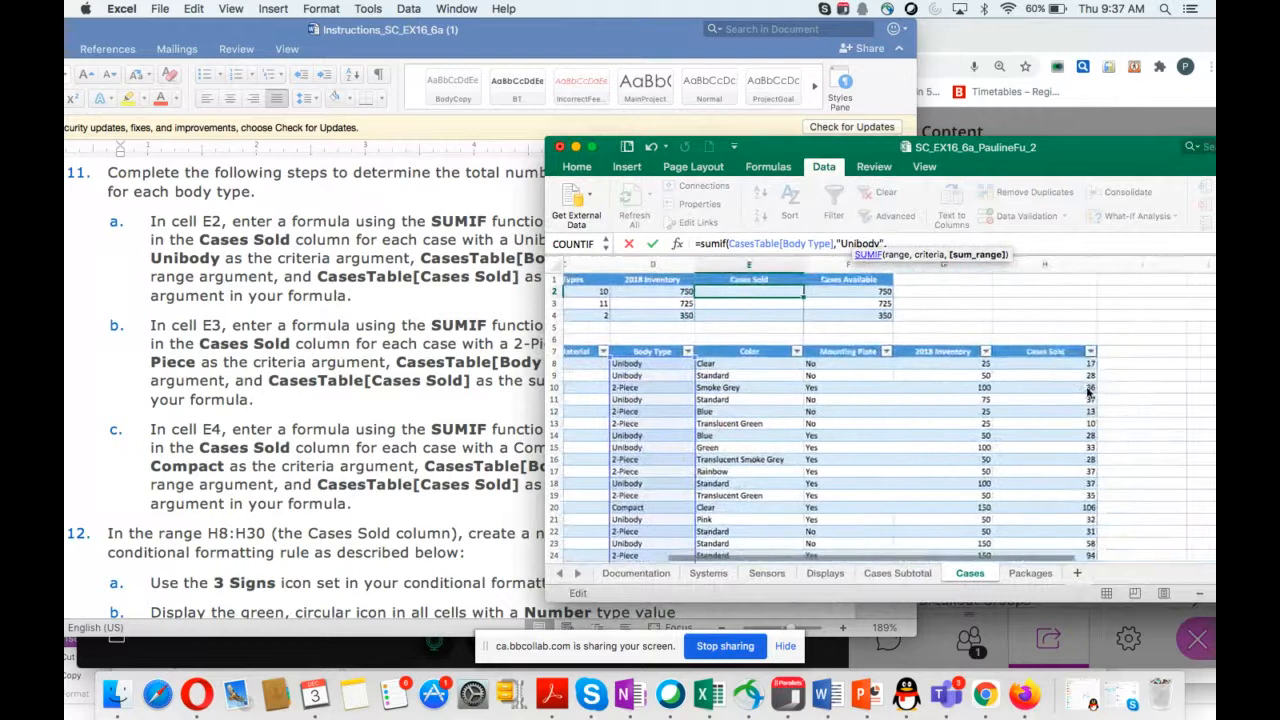
{"action": "type", "text": ","}
{"action": "left_click_drag", "start_coordinate": [1032, 363], "coordinate": [1037, 512]}
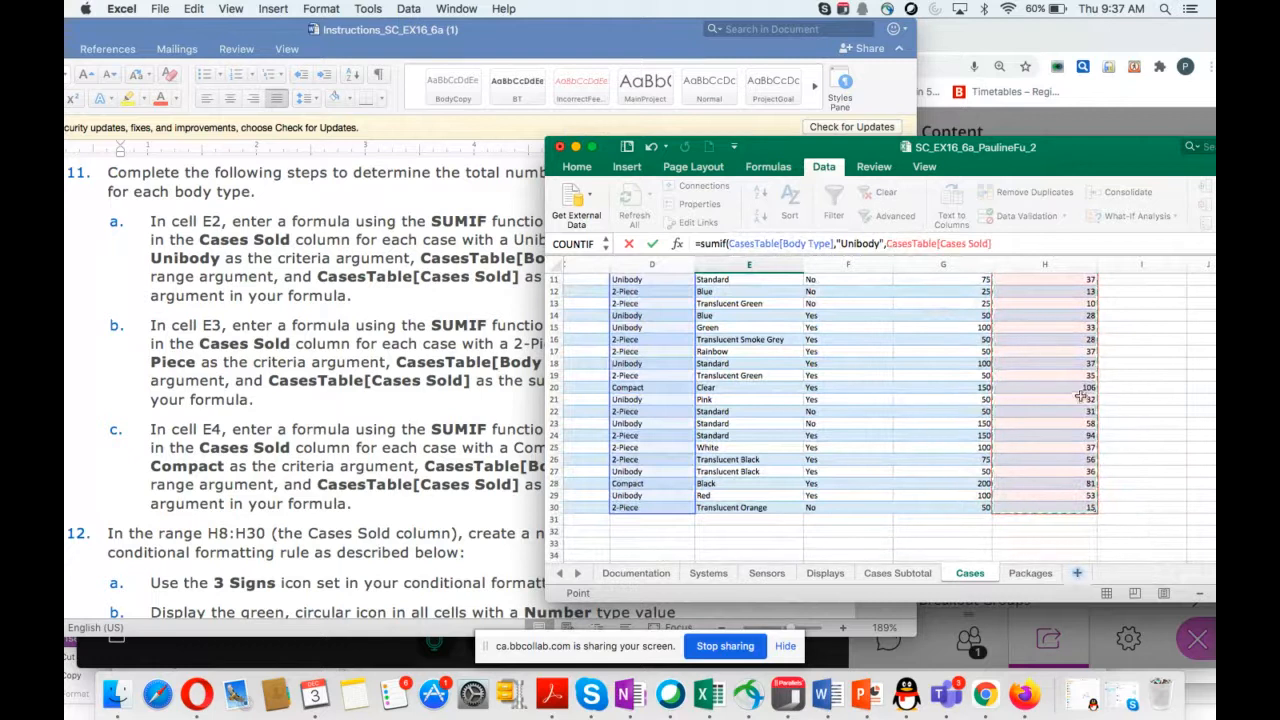
{"action": "left_click", "coordinate": [1015, 244]}
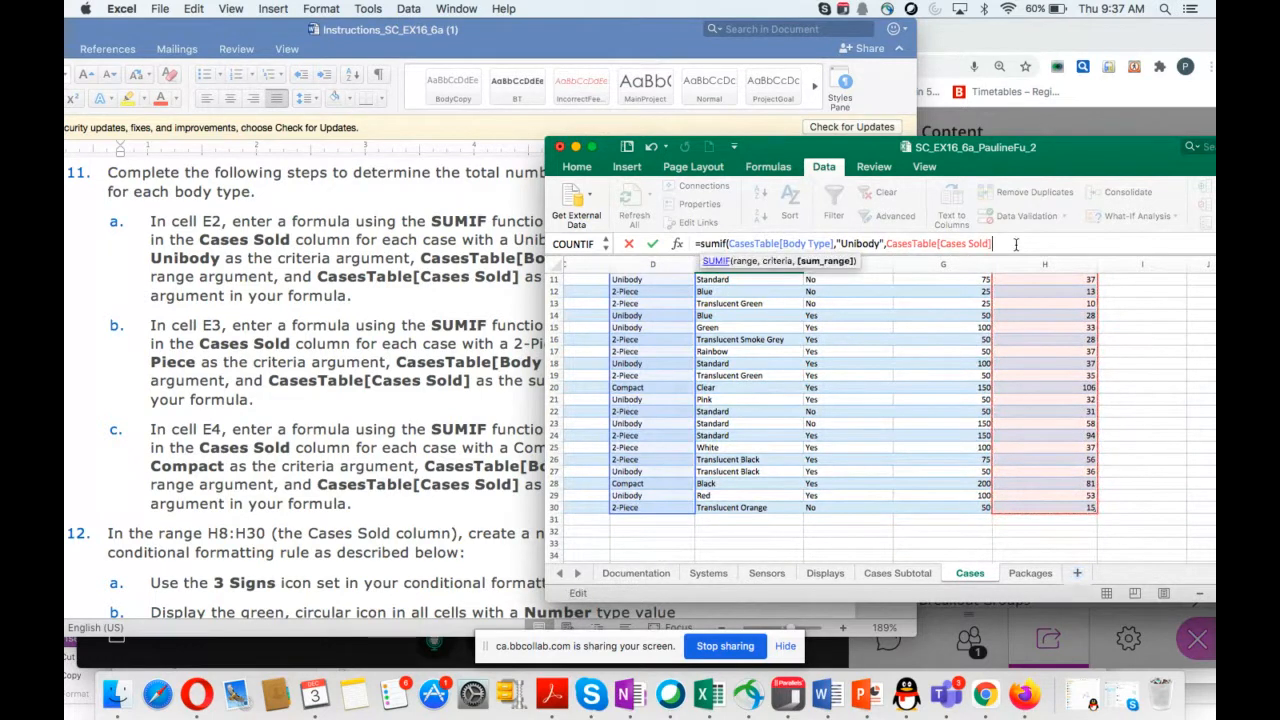
{"action": "key", "text": "Return"}
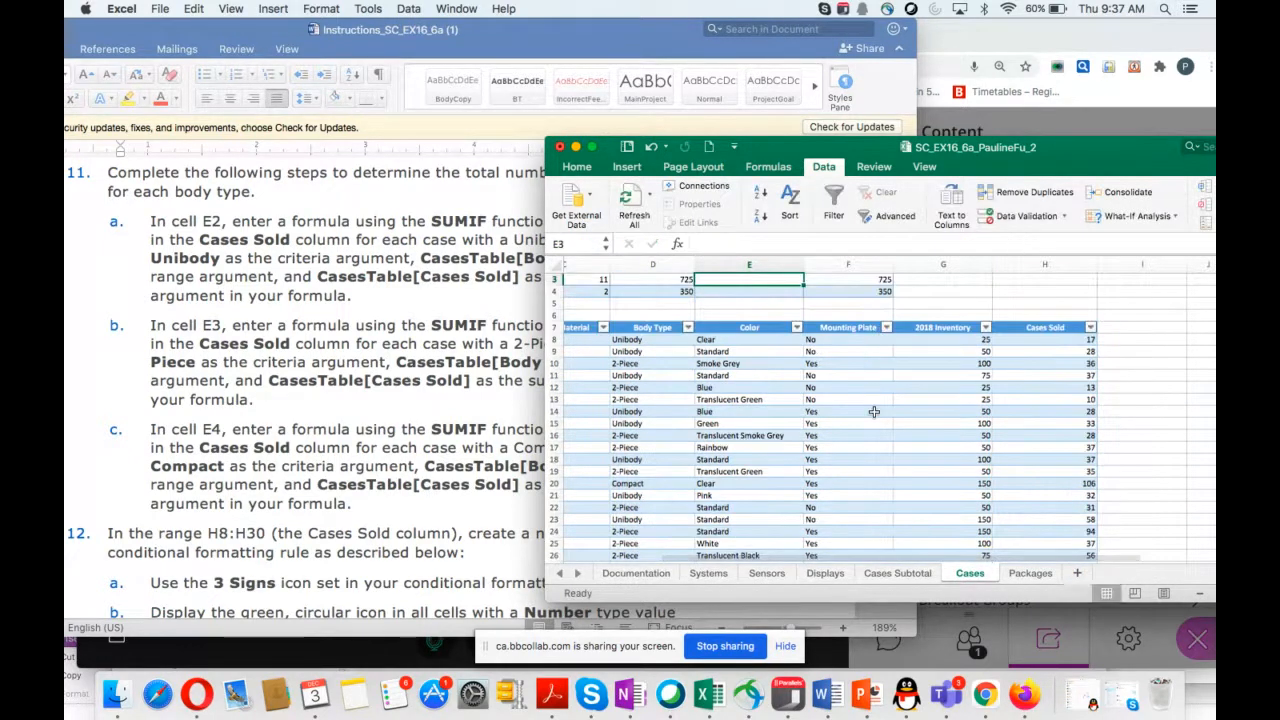
Start a SUMIF formula in cell E3 with CasesTable[Body Type] as the range and cell B3 as the criteria.
{"action": "scroll", "coordinate": [873, 411], "scroll_direction": "left", "scroll_amount": 5}
{"action": "scroll", "coordinate": [873, 411], "scroll_direction": "up", "scroll_amount": 1}
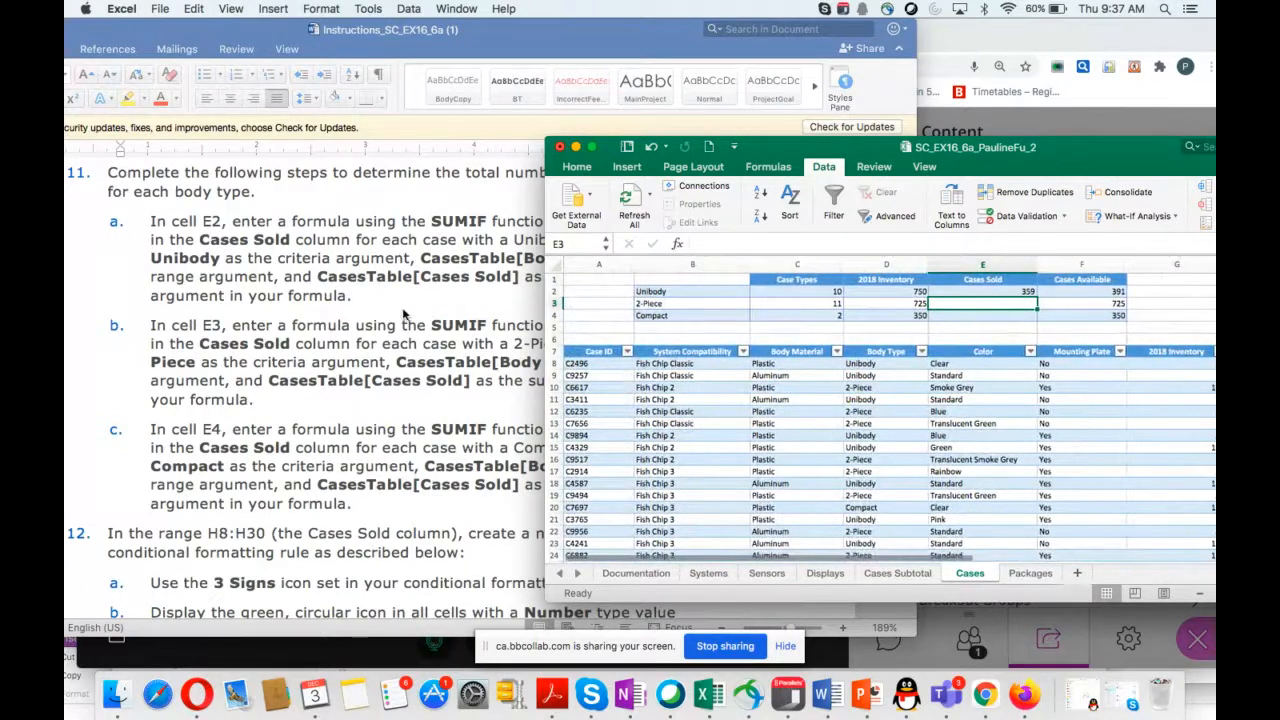
{"action": "scroll", "coordinate": [395, 383], "scroll_direction": "down", "scroll_amount": 5}
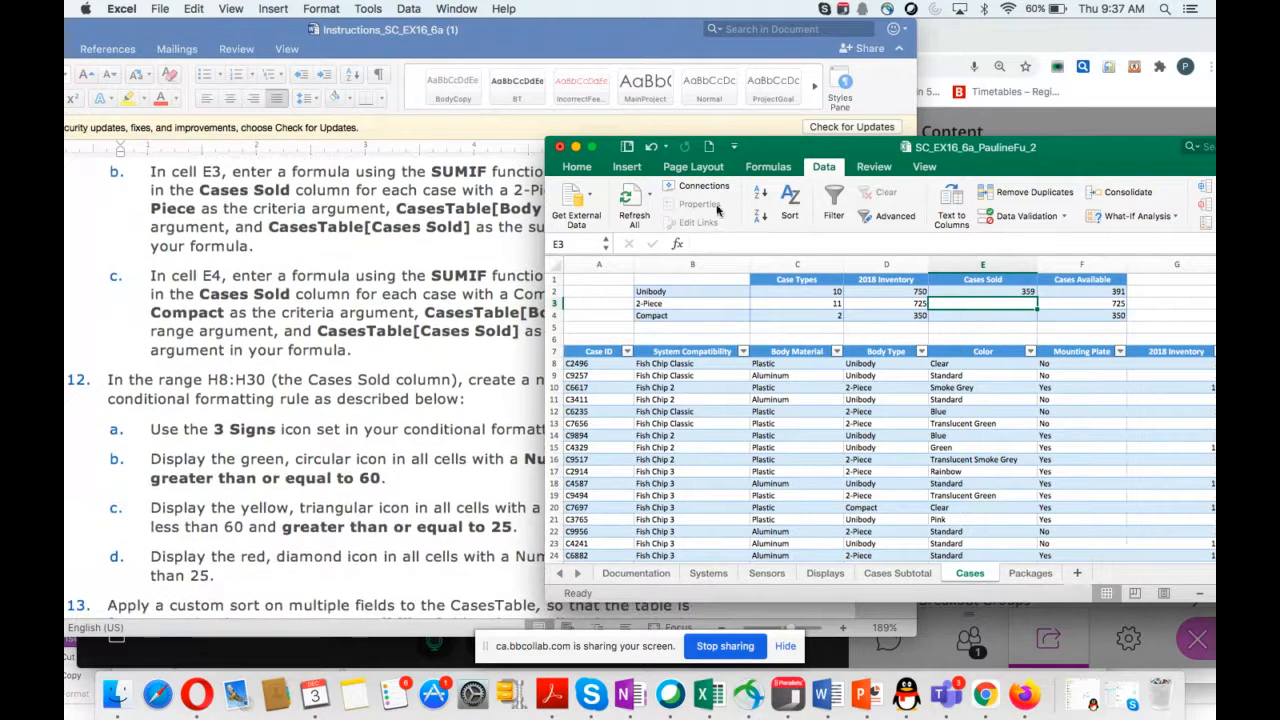
{"action": "left_click_drag", "start_coordinate": [770, 152], "coordinate": [797, 181]}
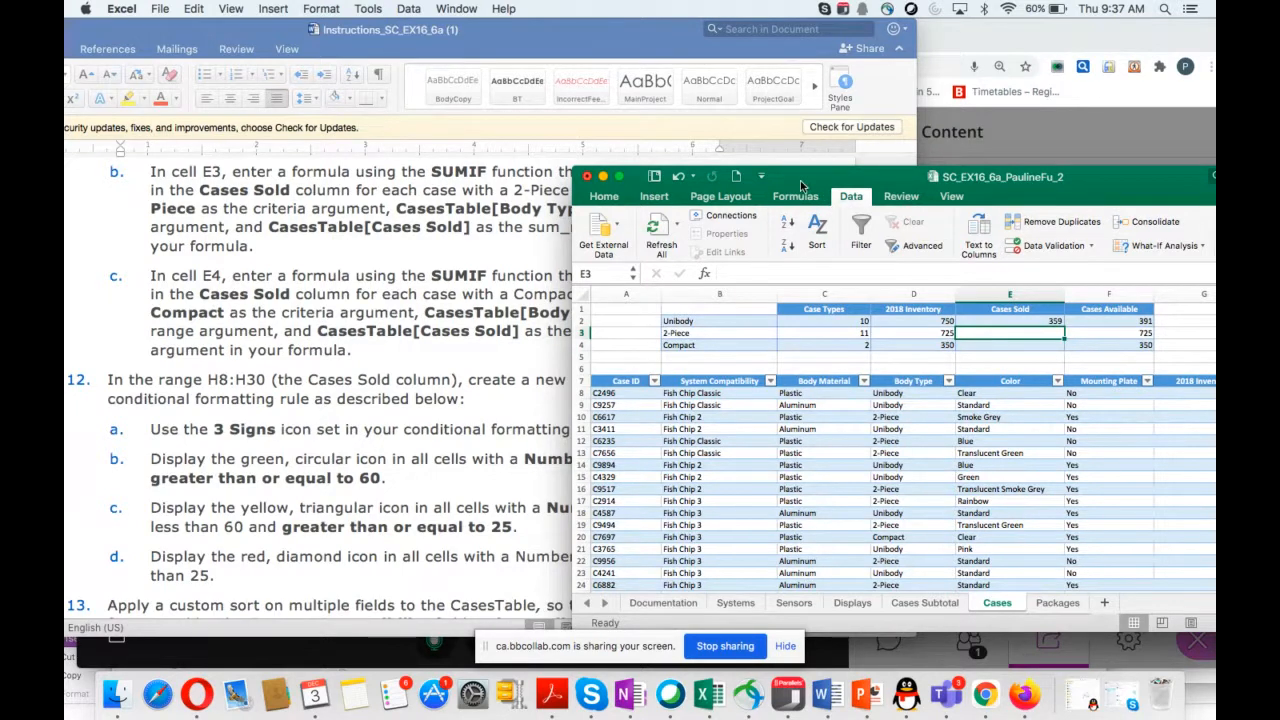
{"action": "left_click_drag", "start_coordinate": [801, 185], "coordinate": [764, 249]}
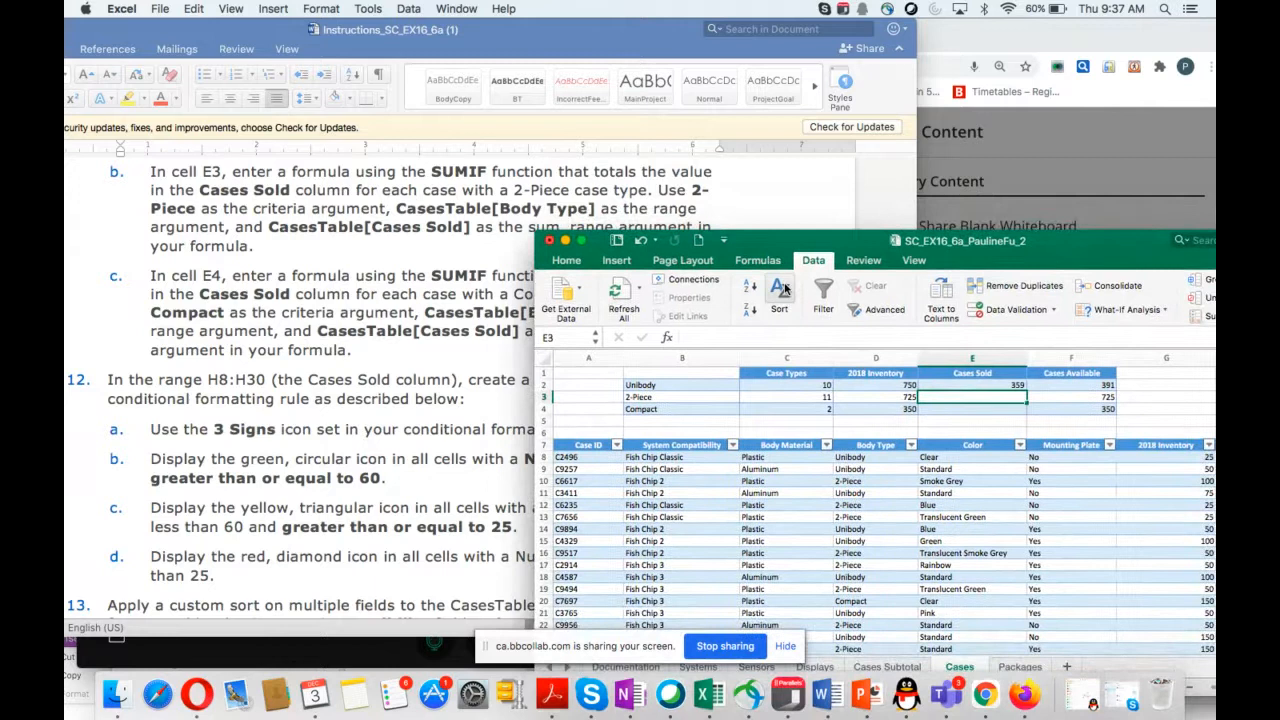
{"action": "type", "text": "sumif("}
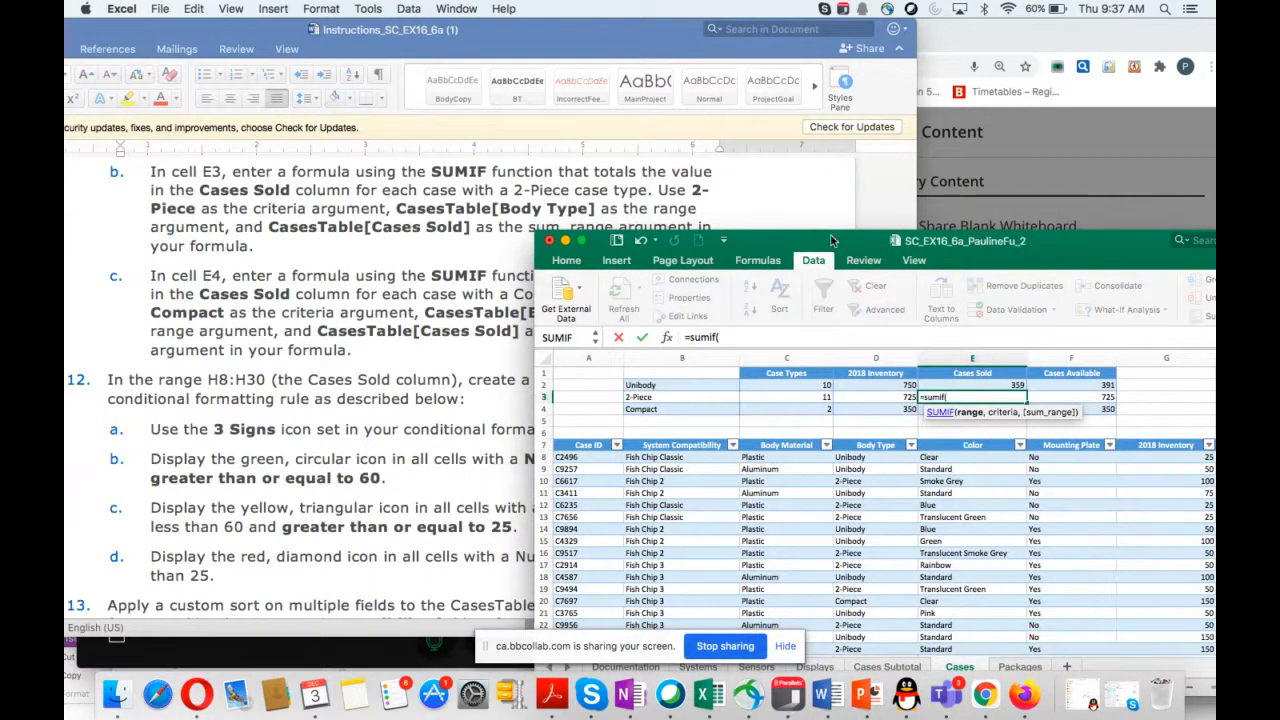
{"action": "left_click_drag", "start_coordinate": [830, 240], "coordinate": [856, 81]}
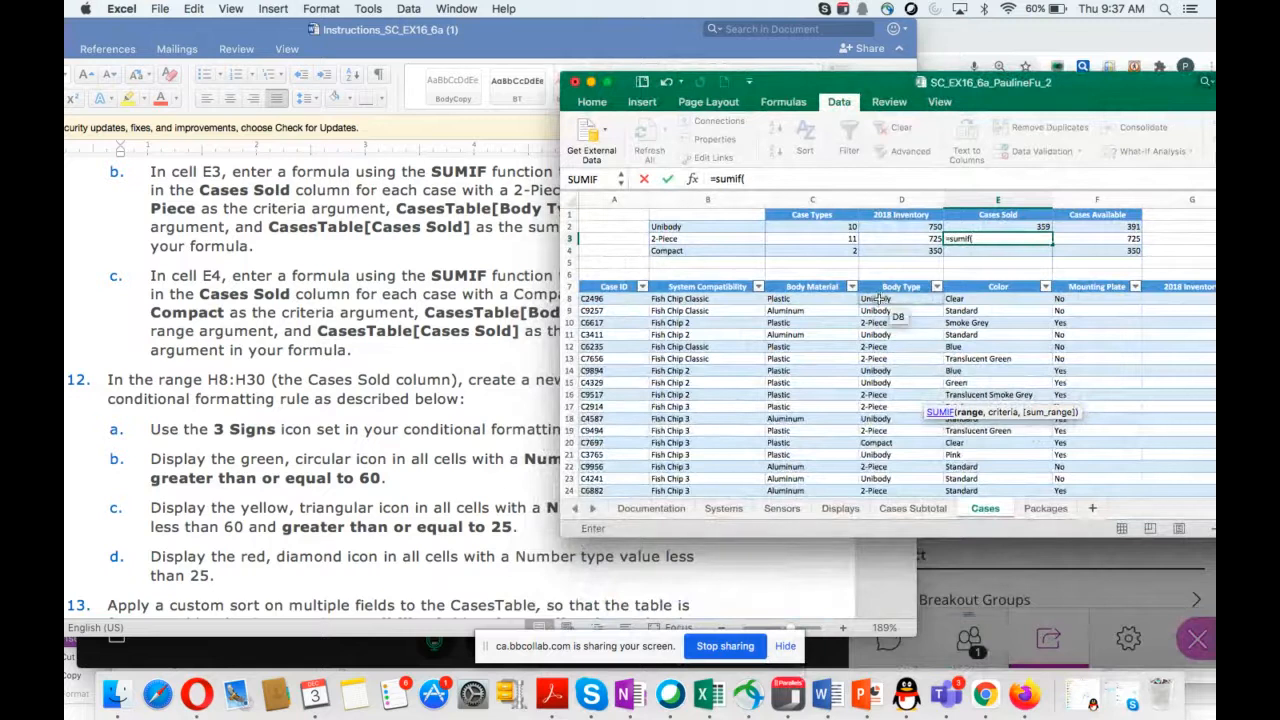
{"action": "left_click_drag", "start_coordinate": [880, 298], "coordinate": [881, 424]}
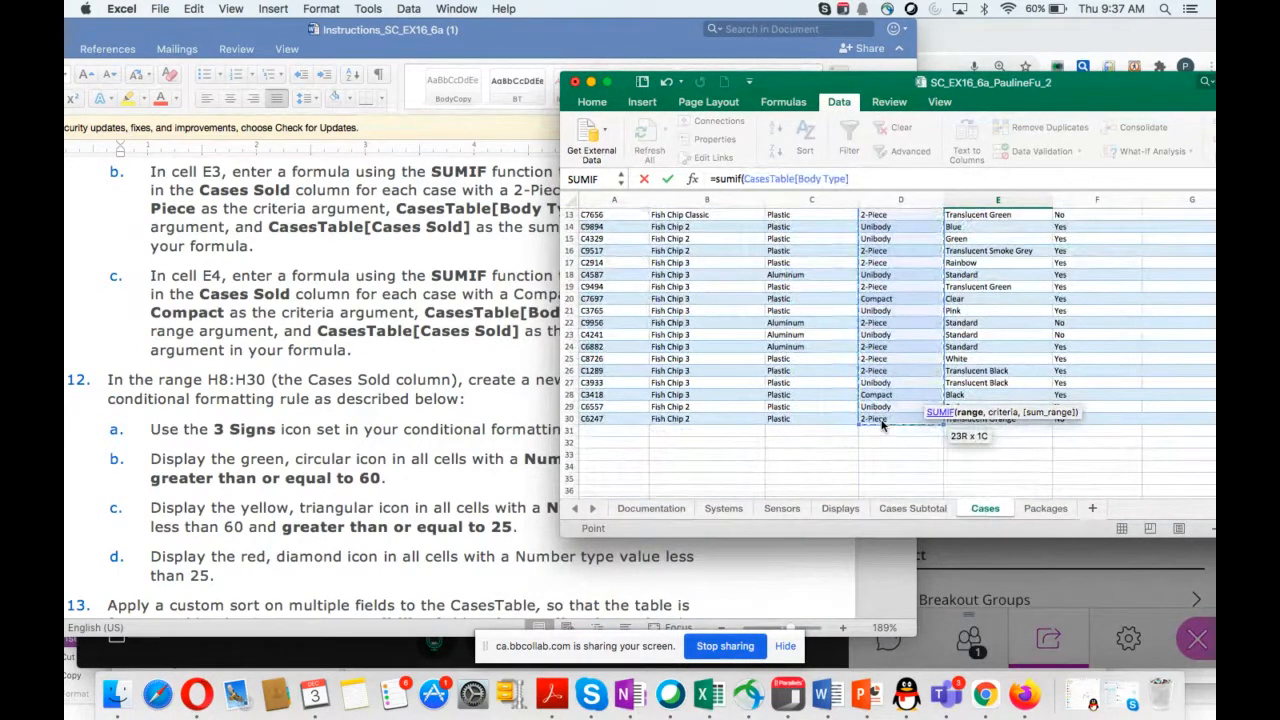
{"action": "type", "text": ","}
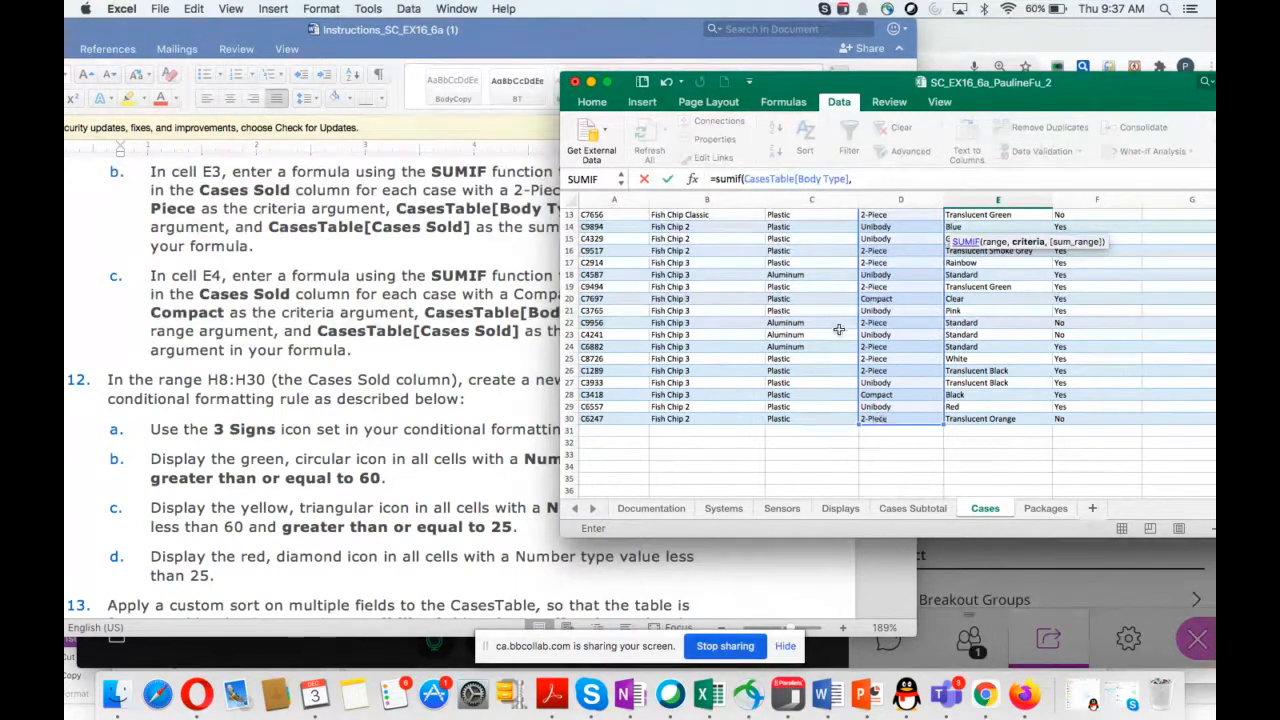
{"action": "scroll", "coordinate": [815, 315], "scroll_direction": "up", "scroll_amount": 5}
{"action": "left_click", "coordinate": [645, 240]}
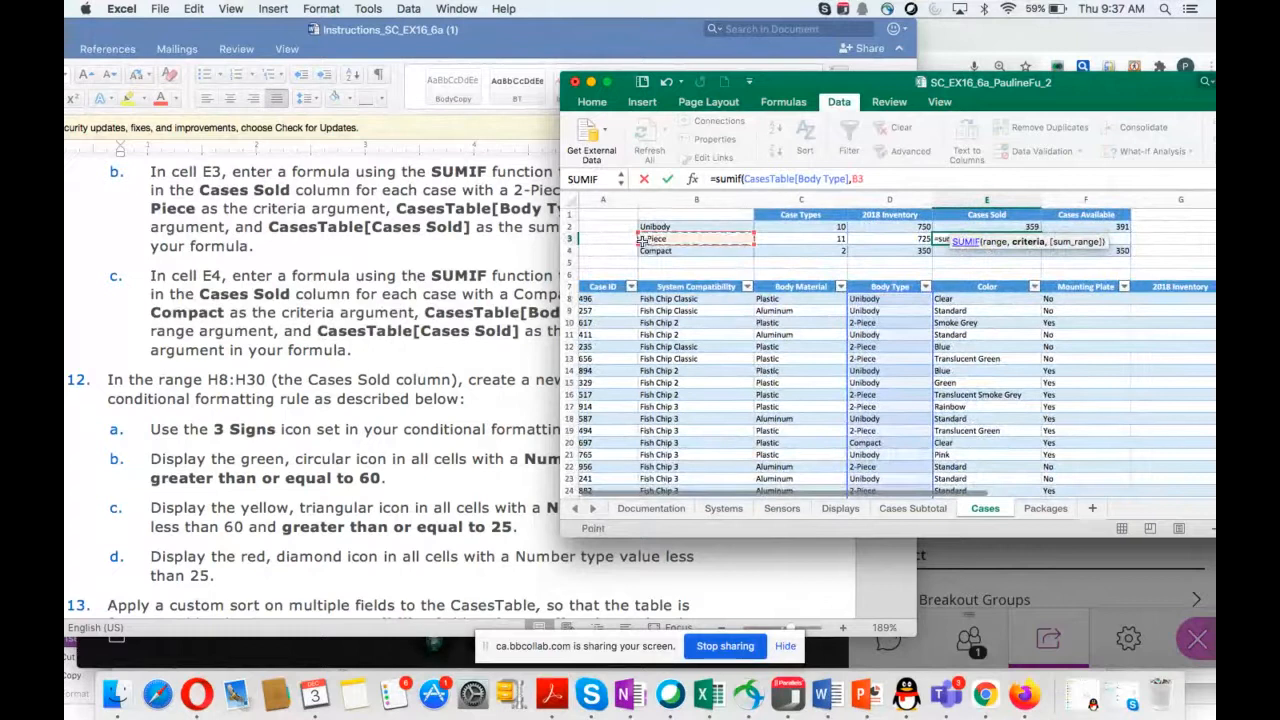
{"action": "type", "text": ","}
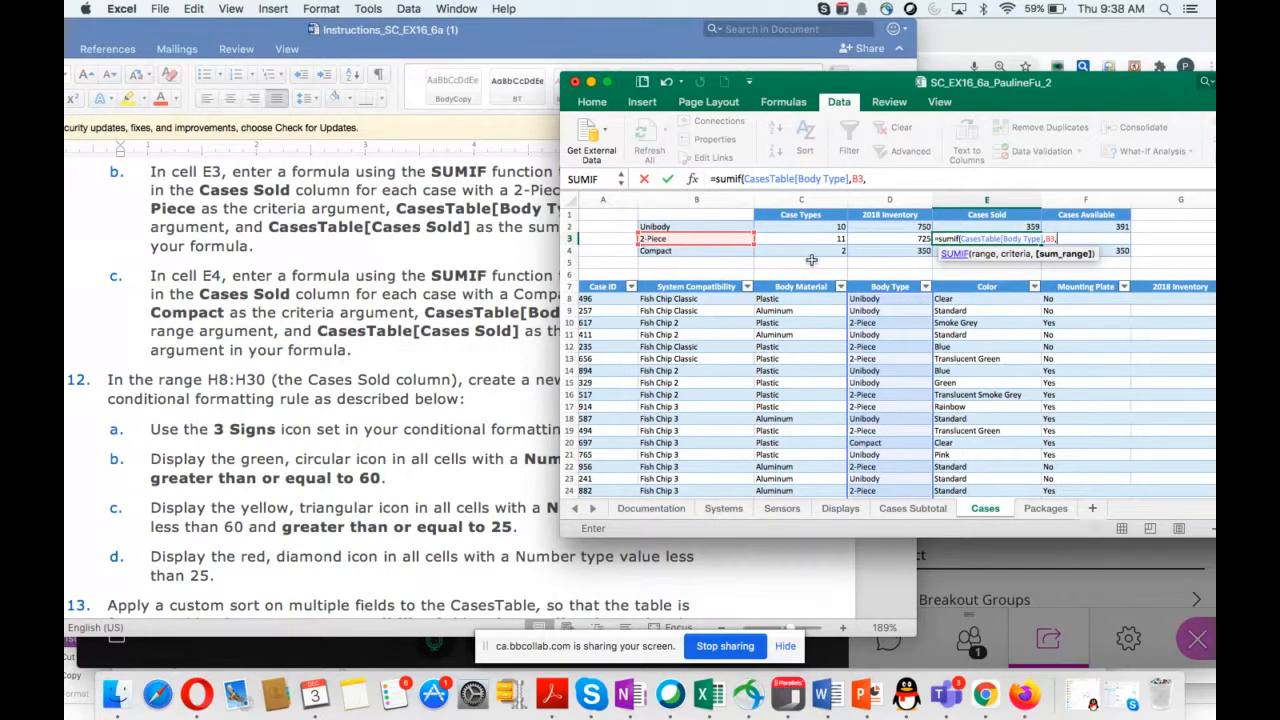
Complete the 2-Piece SUMIF formula in E3 with CasesTable[Cases Sold] as the sum range and a closing parenthesis.
{"action": "left_click_drag", "start_coordinate": [1088, 86], "coordinate": [908, 52]}
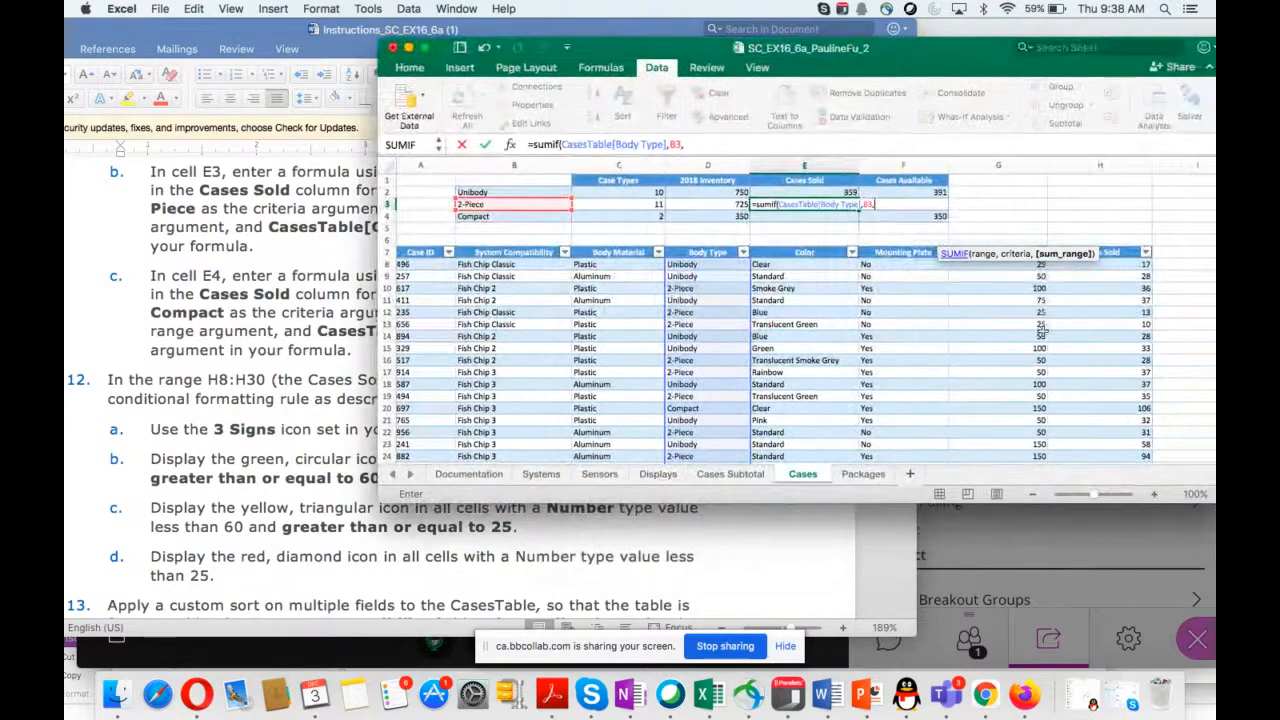
{"action": "left_click", "coordinate": [1116, 262]}
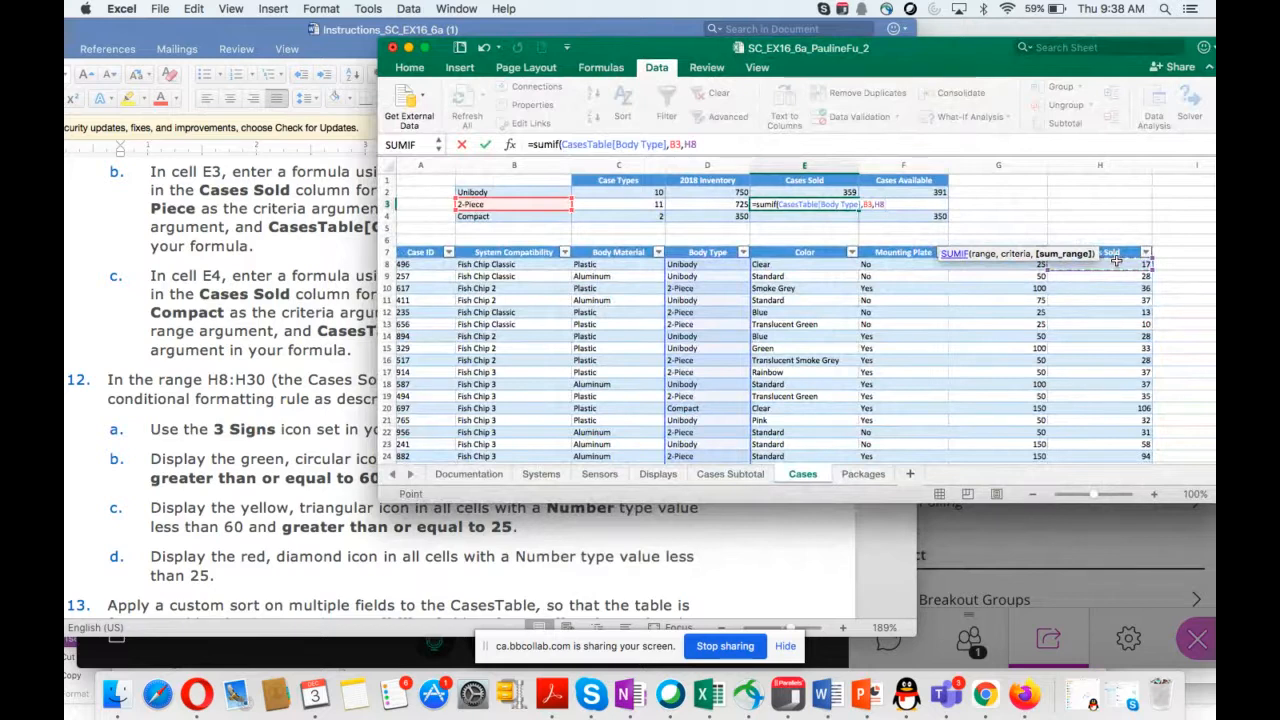
{"action": "left_click_drag", "start_coordinate": [1116, 262], "coordinate": [1101, 432]}
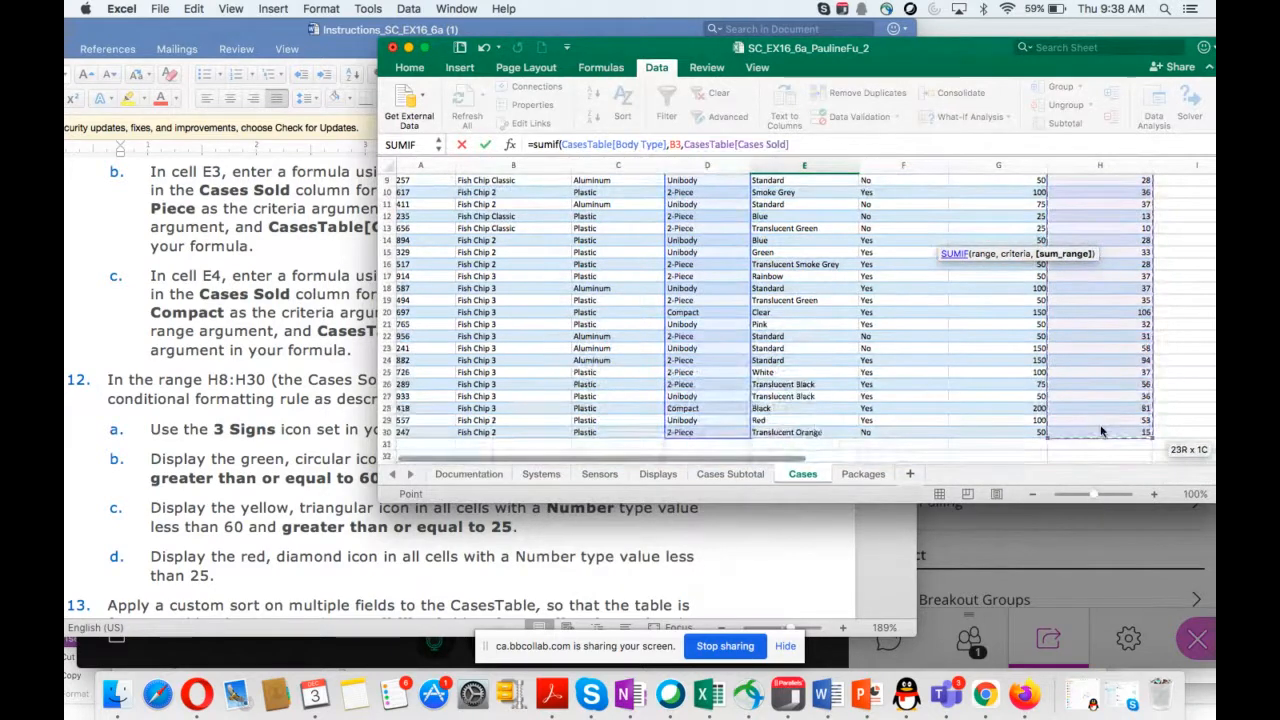
{"action": "scroll", "coordinate": [890, 365], "scroll_direction": "up", "scroll_amount": 3}
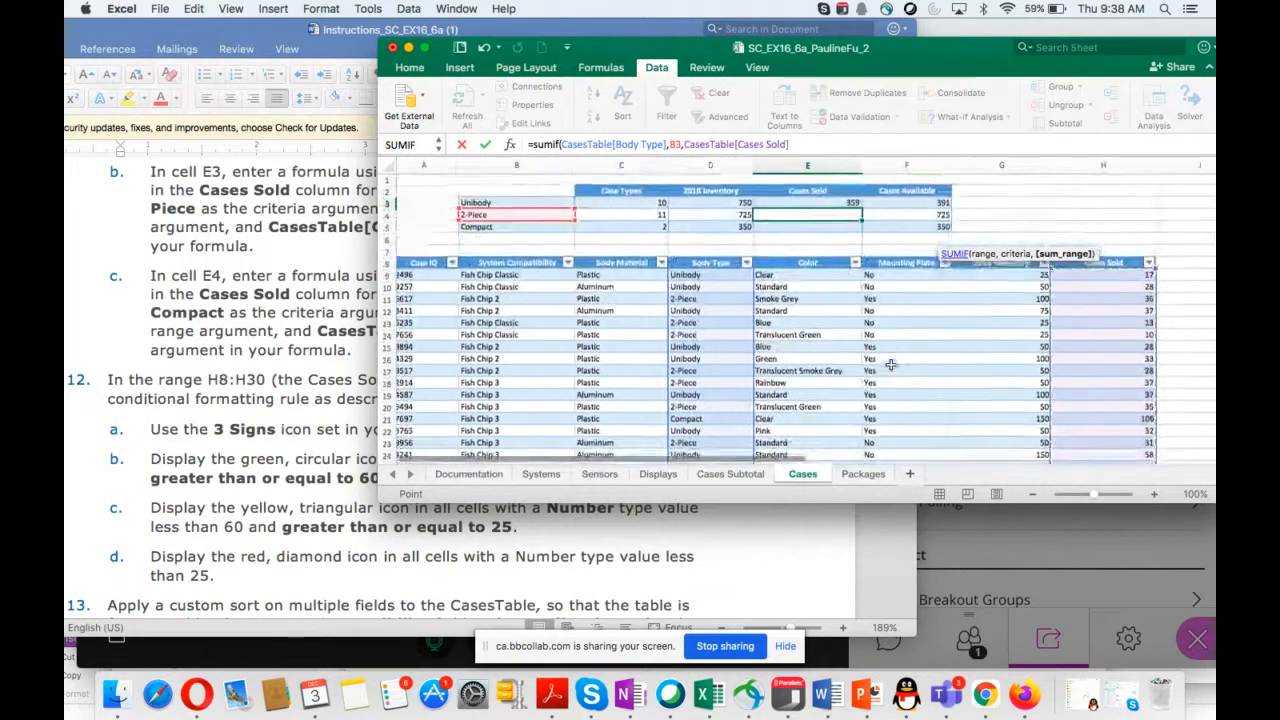
{"action": "left_click", "coordinate": [825, 143]}
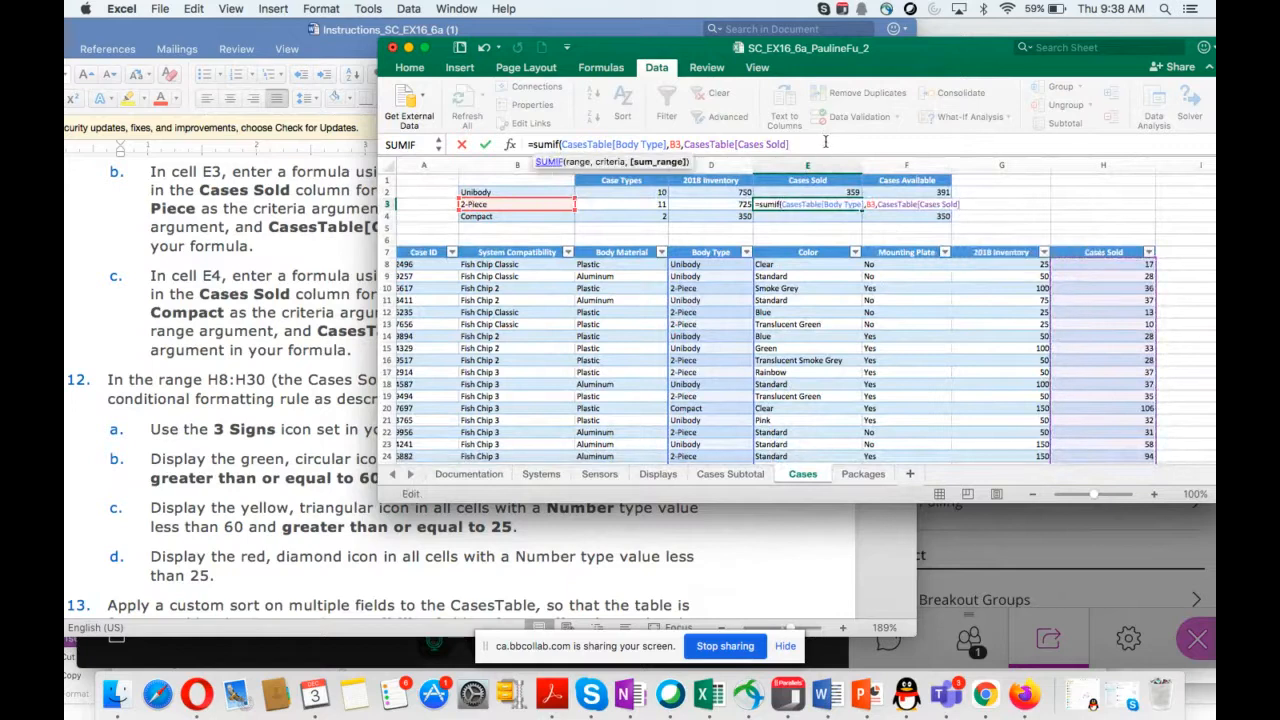
{"action": "type", "text": ")"}
{"action": "key", "text": "Return"}
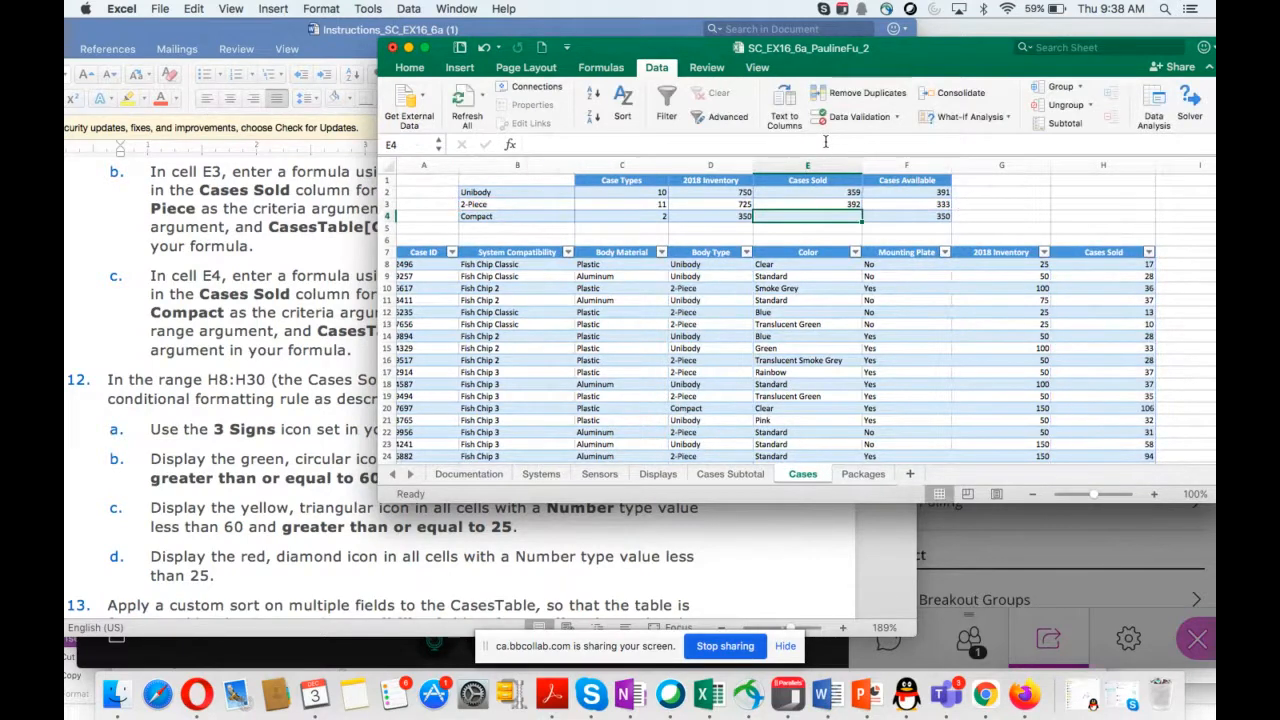
Start a SUMIF formula in cell E4 with CasesTable[Body Type] as the range and "Compact" as the criteria.
{"action": "left_click_drag", "start_coordinate": [694, 46], "coordinate": [836, 92]}
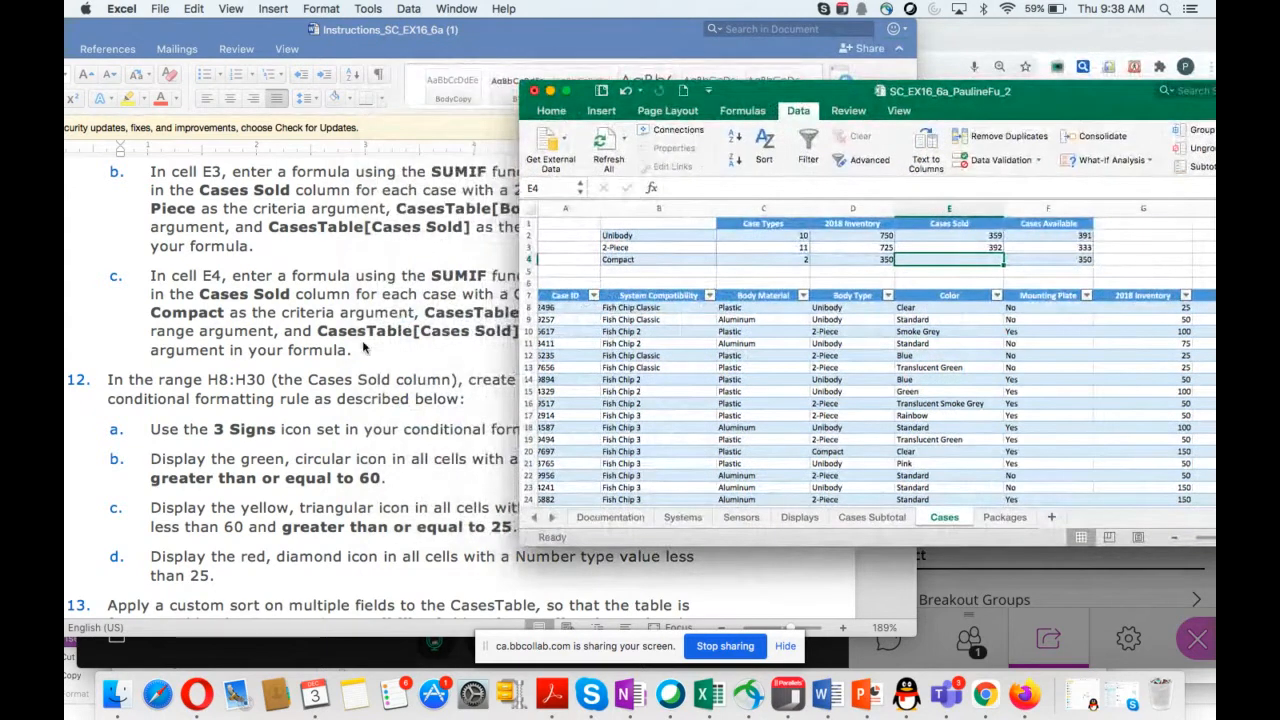
{"action": "scroll", "coordinate": [365, 347], "scroll_direction": "down", "scroll_amount": 5}
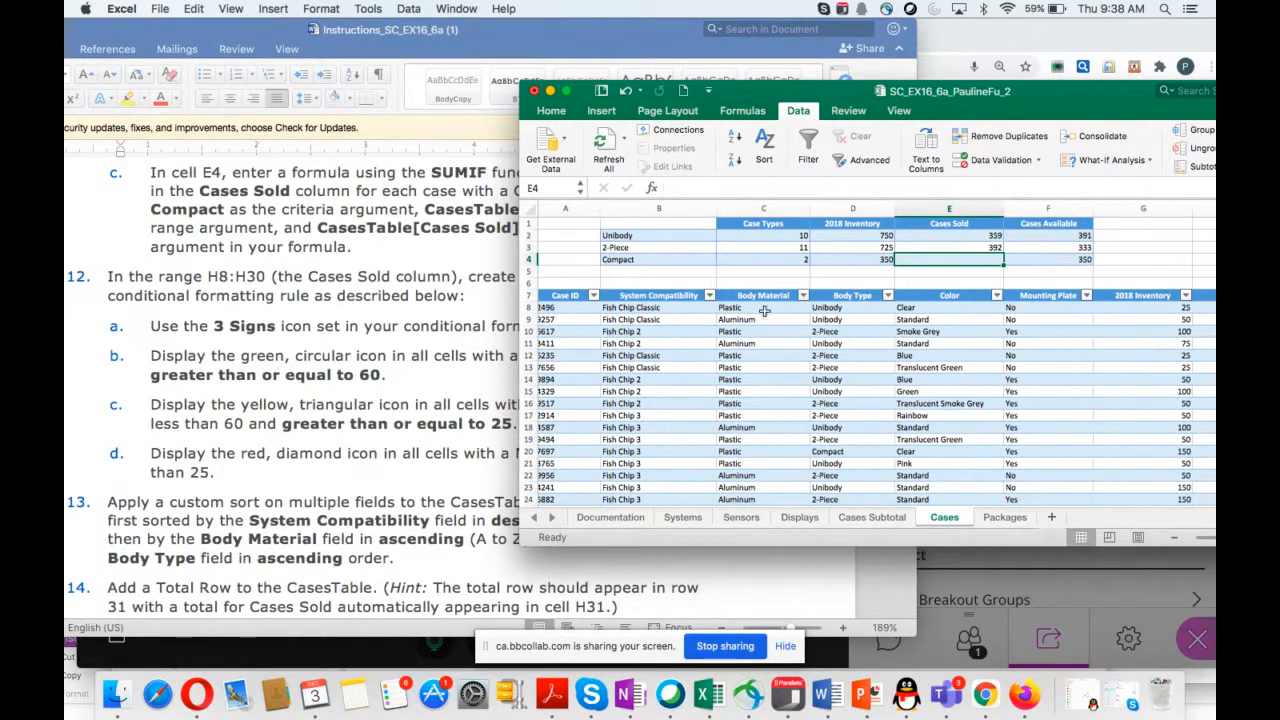
{"action": "type", "text": "sumif("}
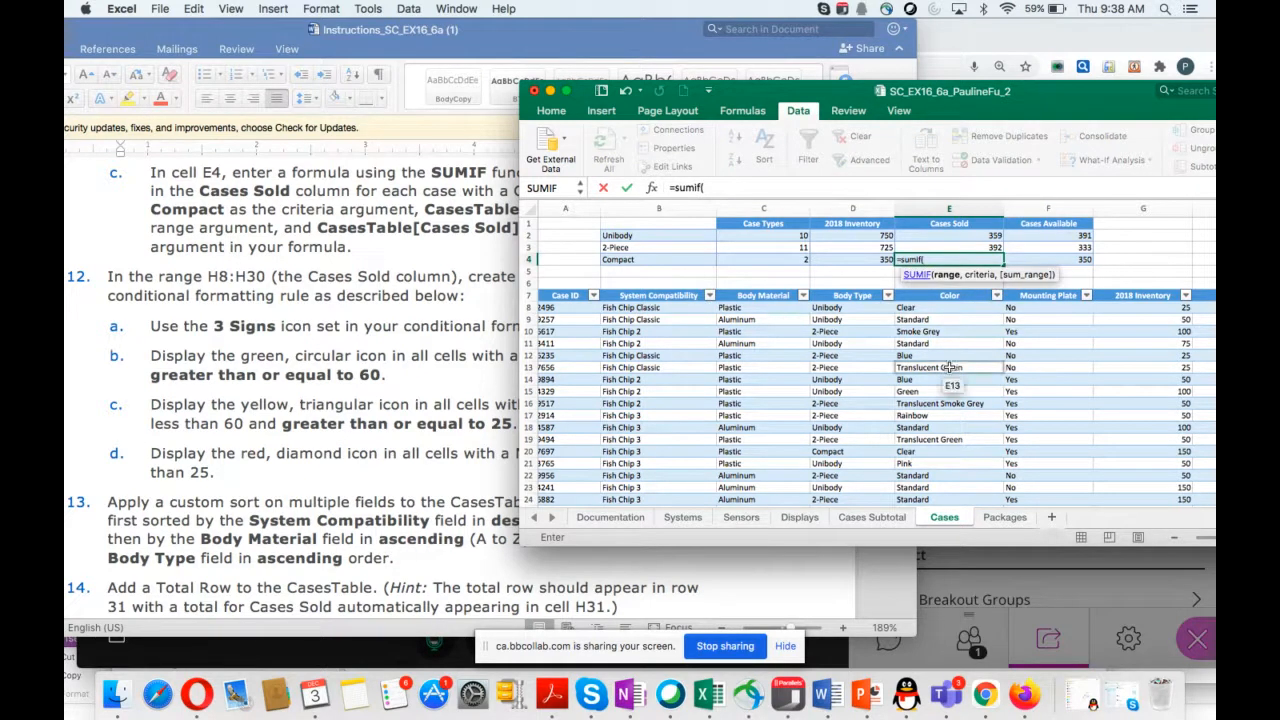
{"action": "left_click_drag", "start_coordinate": [829, 307], "coordinate": [850, 455]}
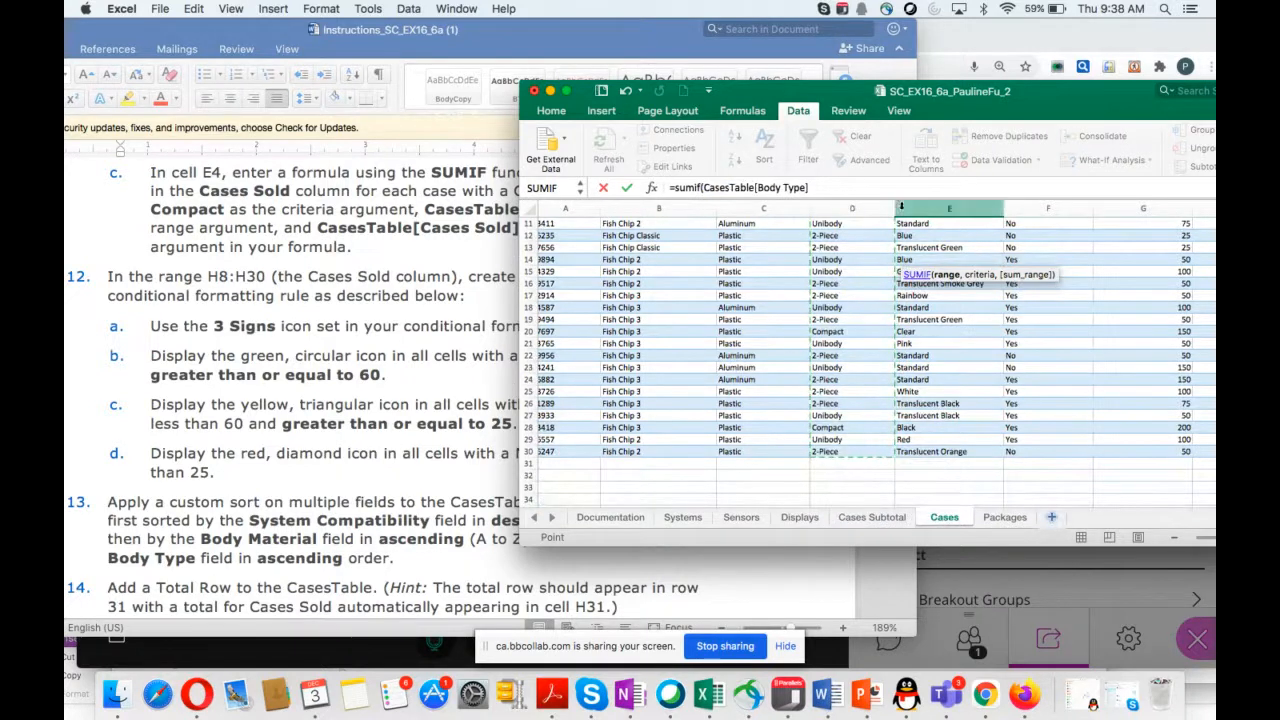
{"action": "left_click", "coordinate": [858, 190]}
{"action": "type", "text": ","}
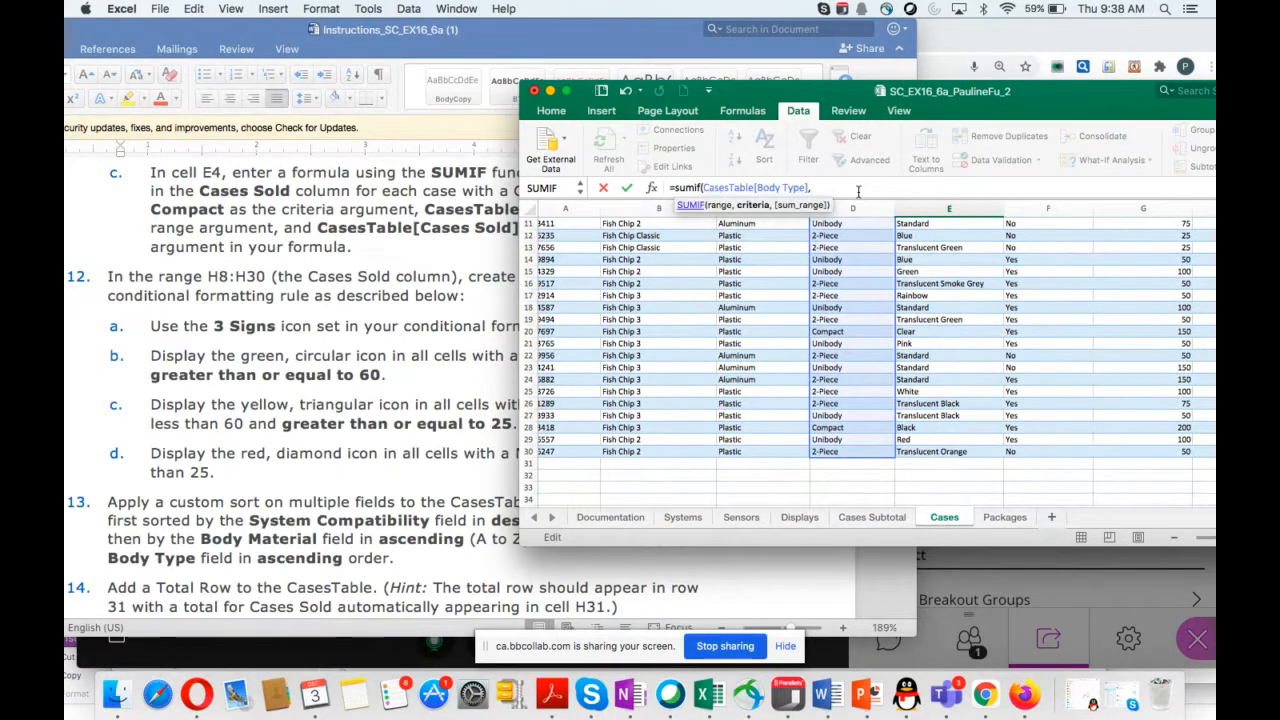
{"action": "scroll", "coordinate": [830, 236], "scroll_direction": "up", "scroll_amount": 5}
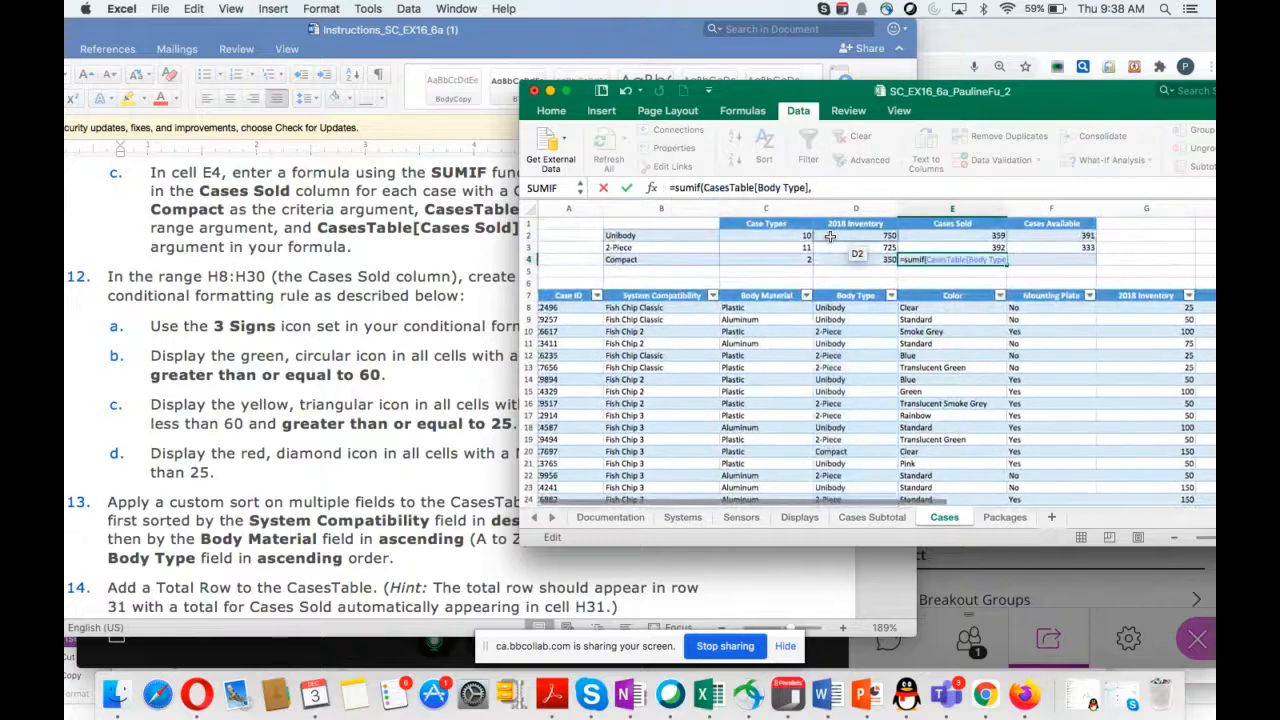
{"action": "type", "text": "\"Compact"}
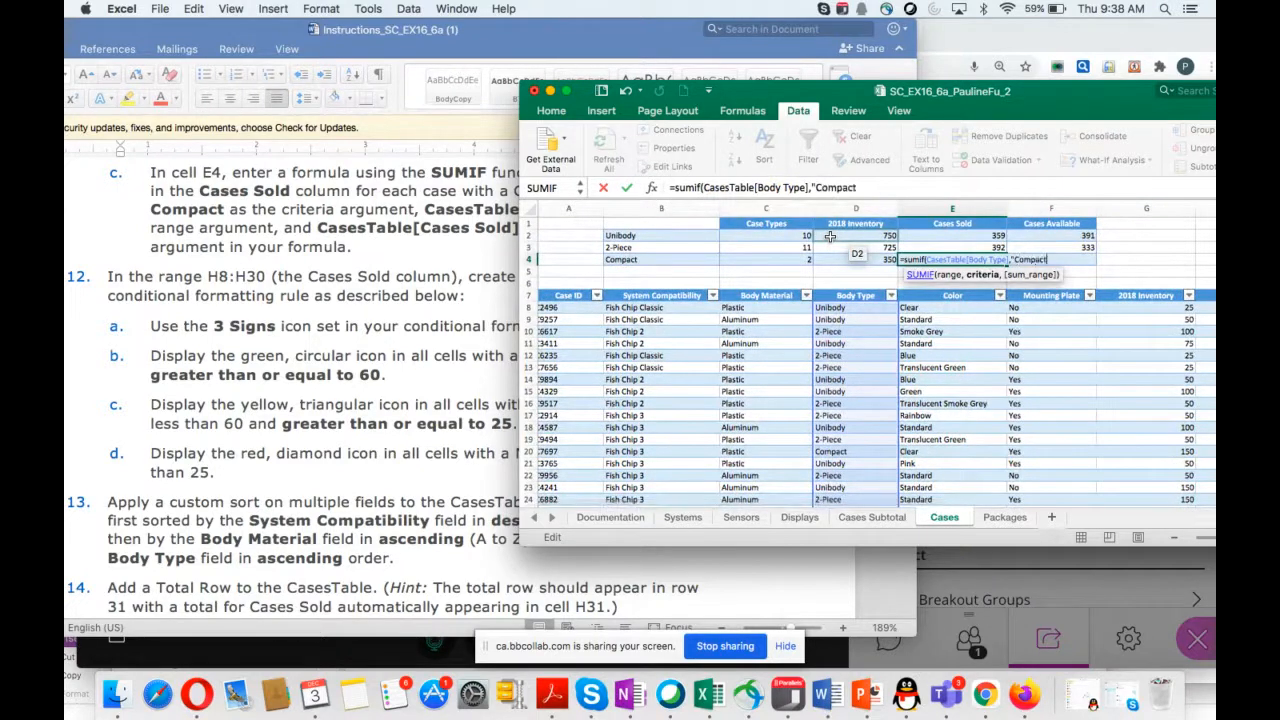
{"action": "type", "text": "\","}
Complete the Compact SUMIF formula in E4 with CasesTable[Cases Sold] as the sum range.
{"action": "left_click_drag", "start_coordinate": [1094, 102], "coordinate": [975, 113]}
{"action": "left_click_drag", "start_coordinate": [1106, 320], "coordinate": [1105, 468]}
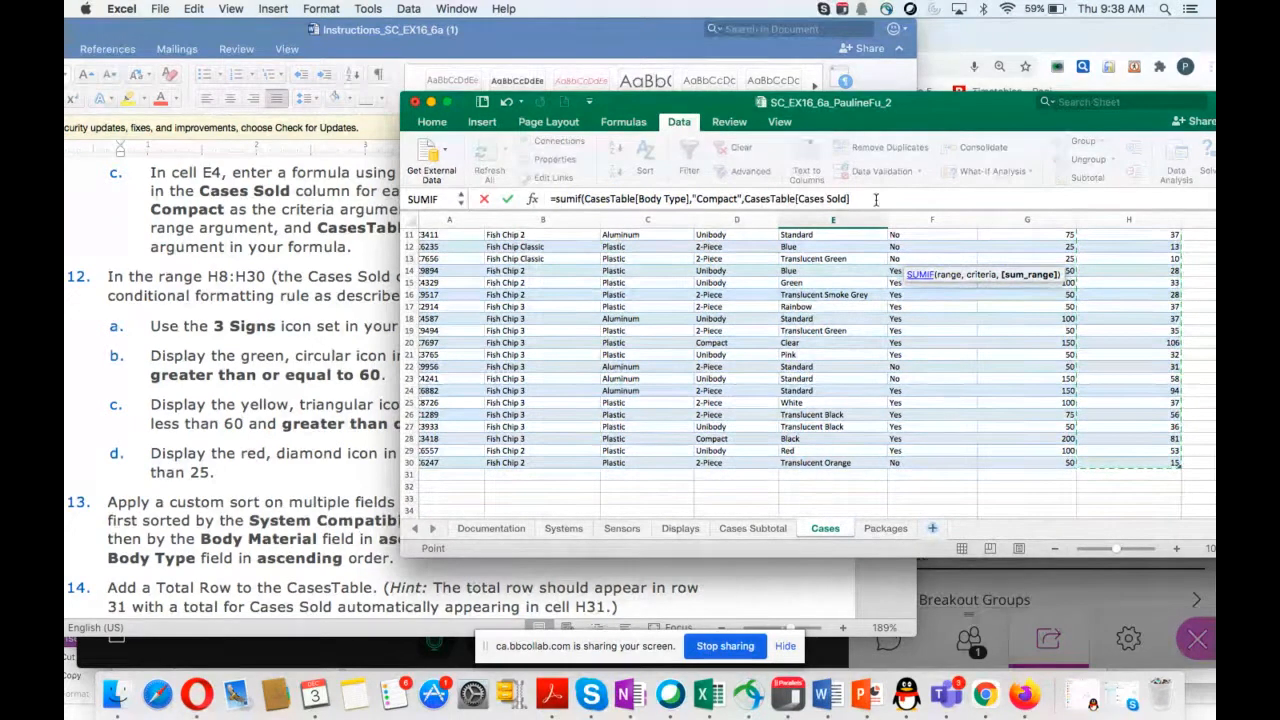
{"action": "key", "text": "Return"}
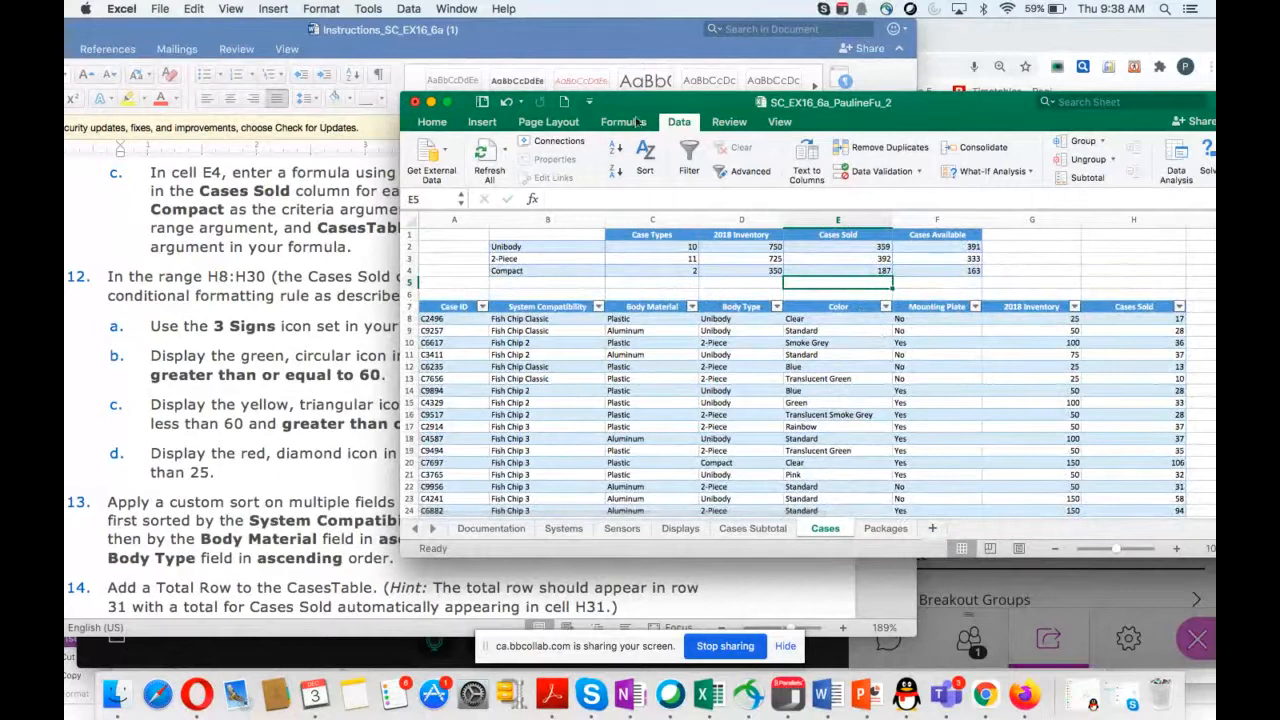
Select the Cases Sold values in the range H8:H30 of the Cases worksheet.
{"action": "left_click_drag", "start_coordinate": [637, 106], "coordinate": [889, 257]}
{"action": "scroll", "coordinate": [451, 390], "scroll_direction": "down", "scroll_amount": 5}
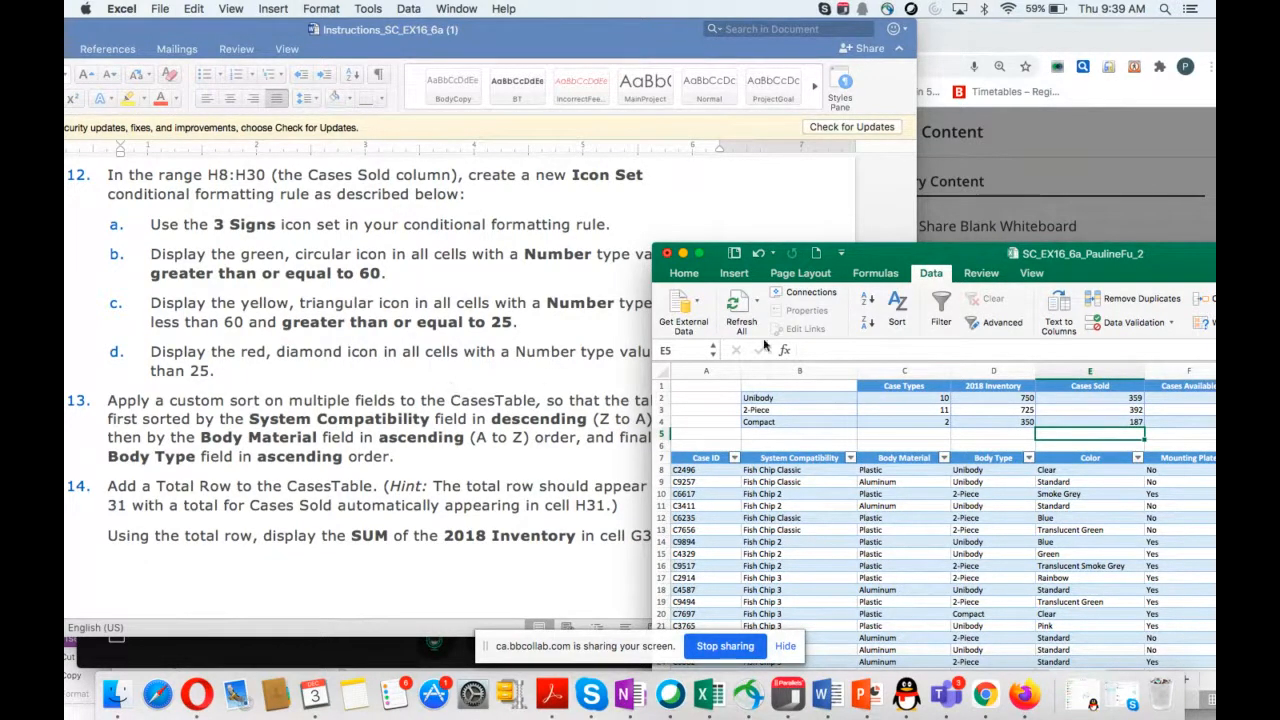
{"action": "left_click_drag", "start_coordinate": [980, 259], "coordinate": [703, 170]}
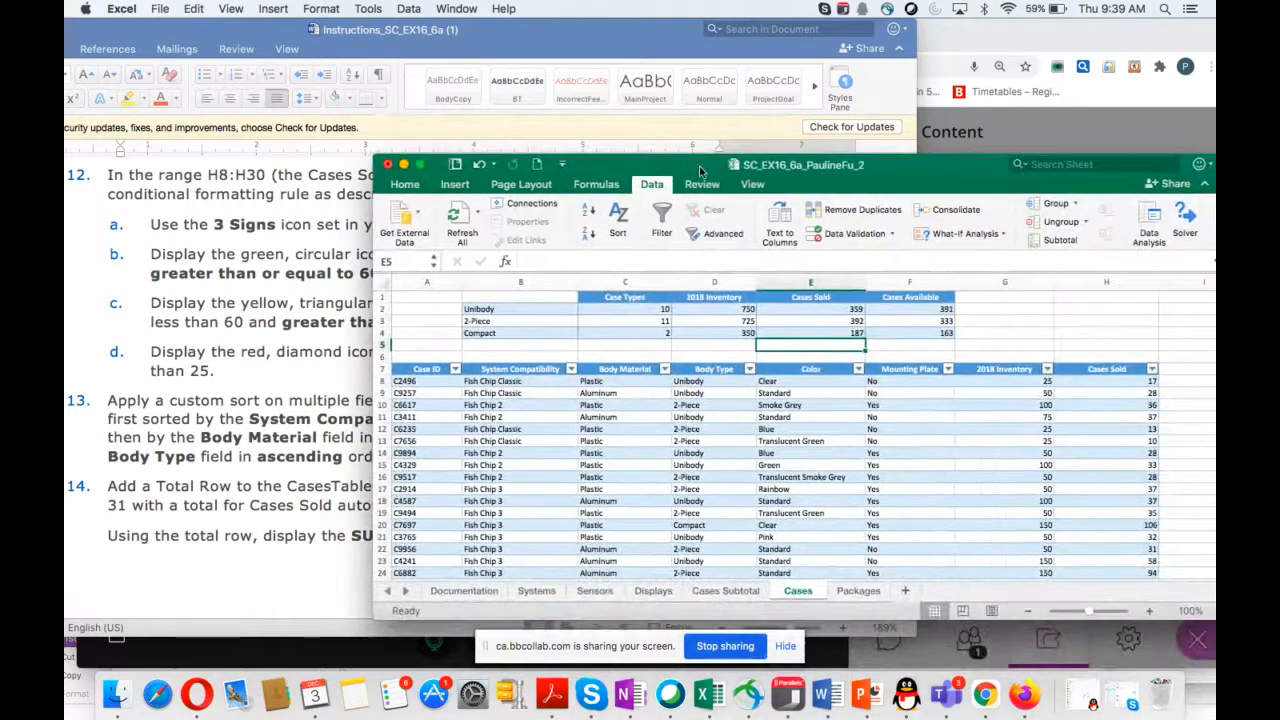
{"action": "left_click_drag", "start_coordinate": [1106, 381], "coordinate": [1120, 549]}
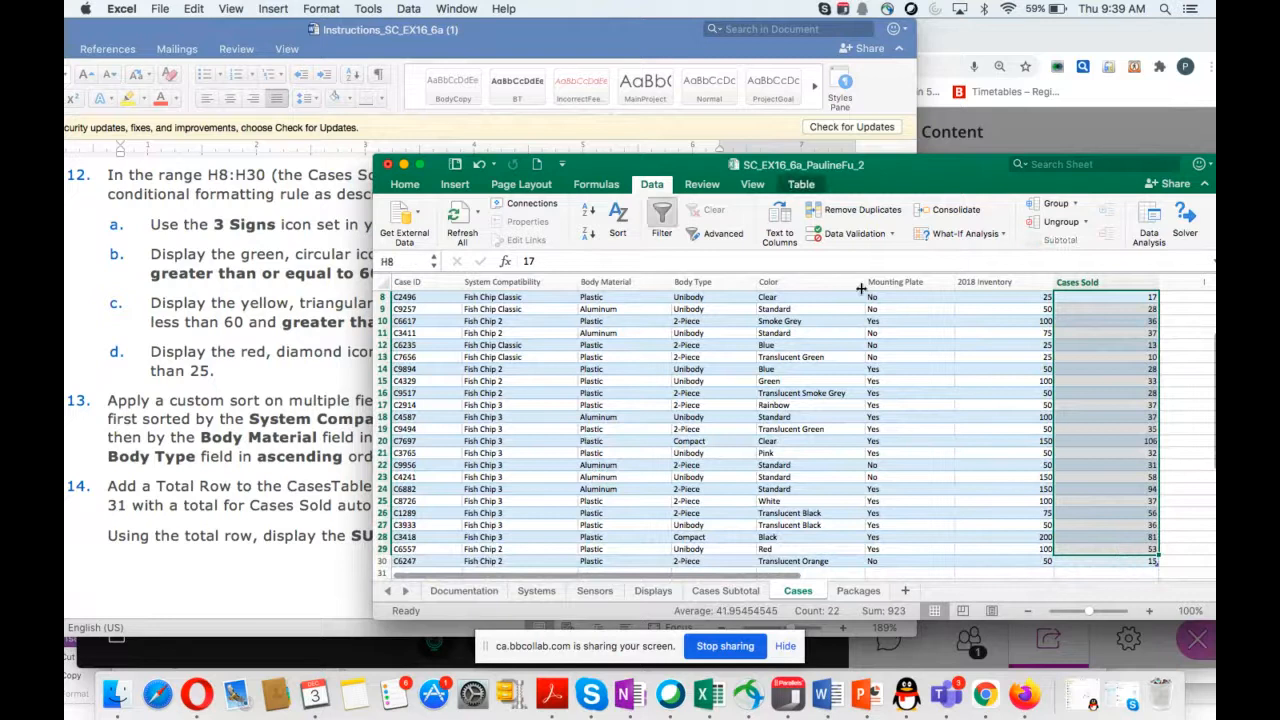
{"action": "left_click_drag", "start_coordinate": [688, 172], "coordinate": [737, 234]}
{"action": "left_click_drag", "start_coordinate": [748, 220], "coordinate": [641, 154]}
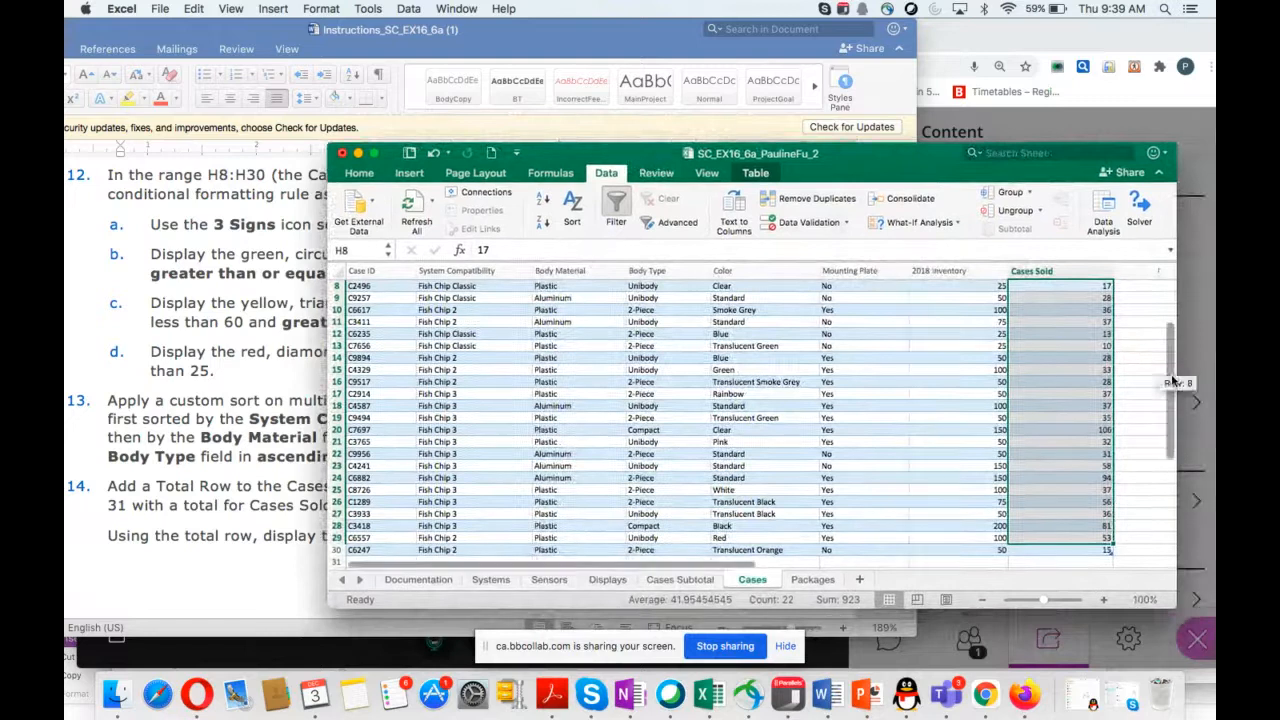
{"action": "left_click", "coordinate": [1155, 322]}
{"action": "scroll", "coordinate": [1155, 332], "scroll_direction": "up", "scroll_amount": 3}
{"action": "scroll", "coordinate": [1155, 332], "scroll_direction": "down", "scroll_amount": 1}
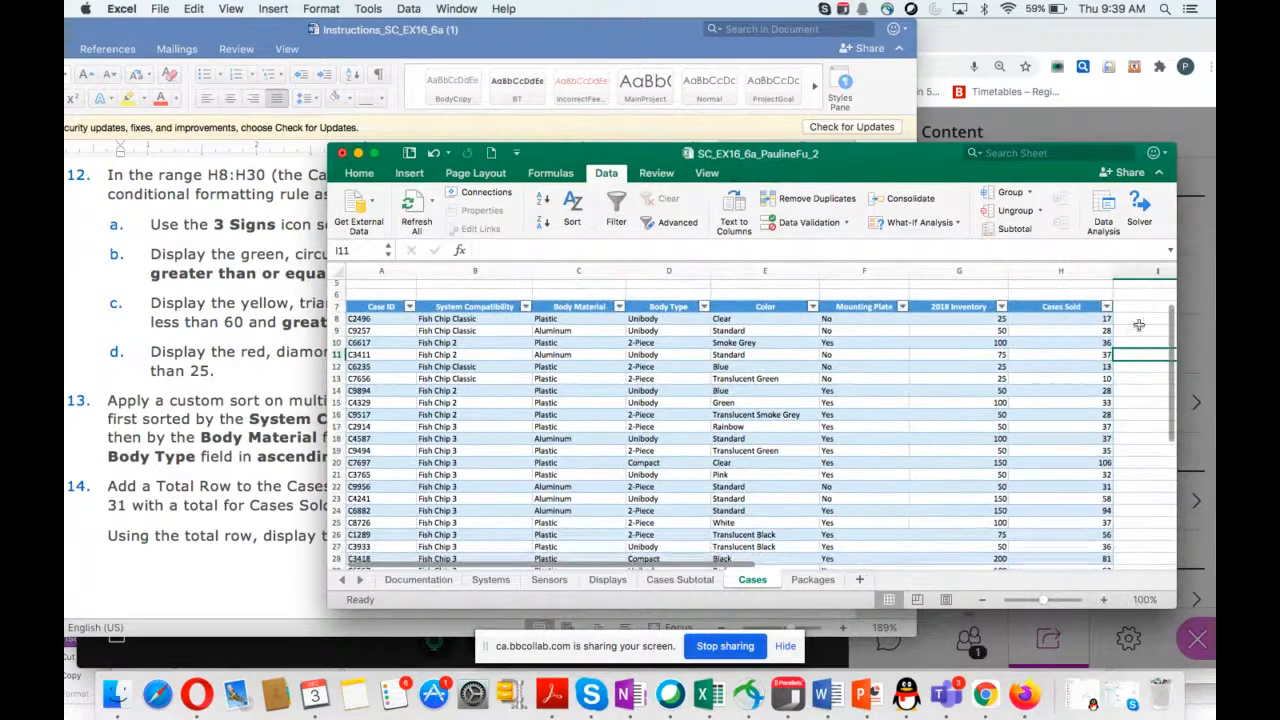
{"action": "left_click_drag", "start_coordinate": [1056, 318], "coordinate": [1050, 440]}
{"action": "mouse_move", "coordinate": [1048, 489]}
{"action": "left_mouse_down"}
{"action": "mouse_move", "coordinate": [1050, 555]}
{"action": "mouse_move", "coordinate": [1049, 514]}
{"action": "left_mouse_up"}
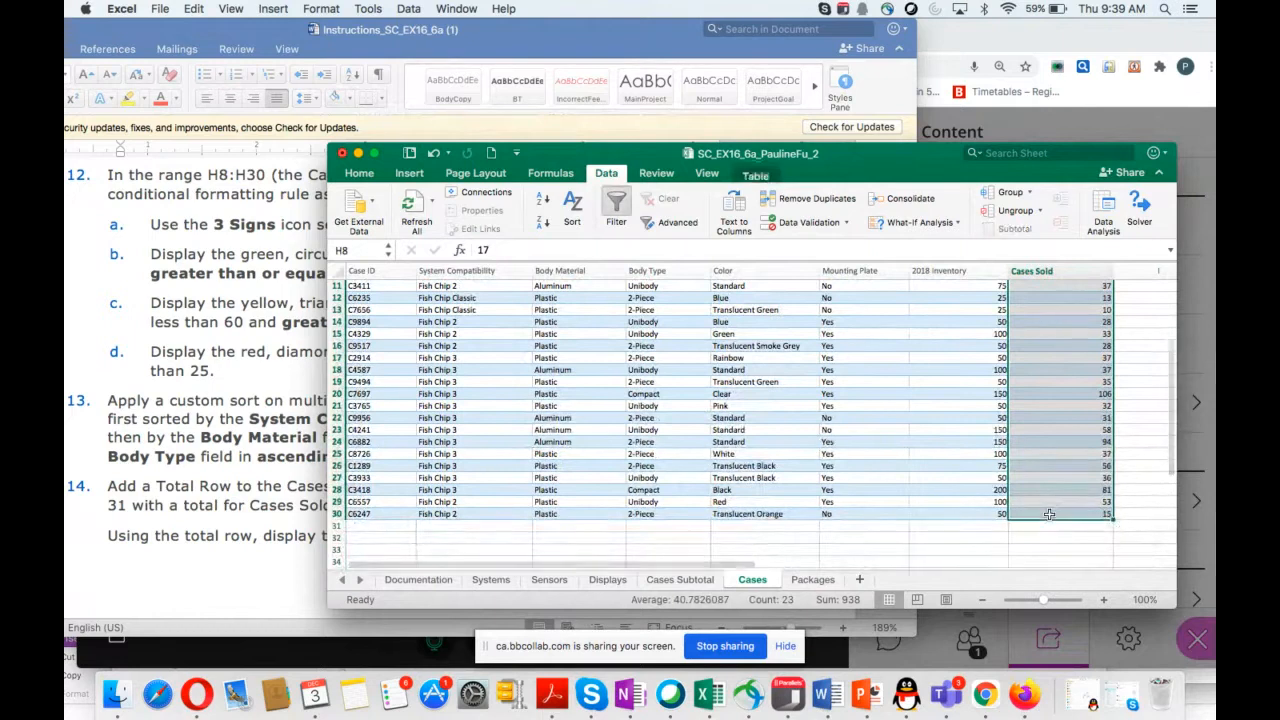
{"action": "scroll", "coordinate": [942, 388], "scroll_direction": "up", "scroll_amount": 5}
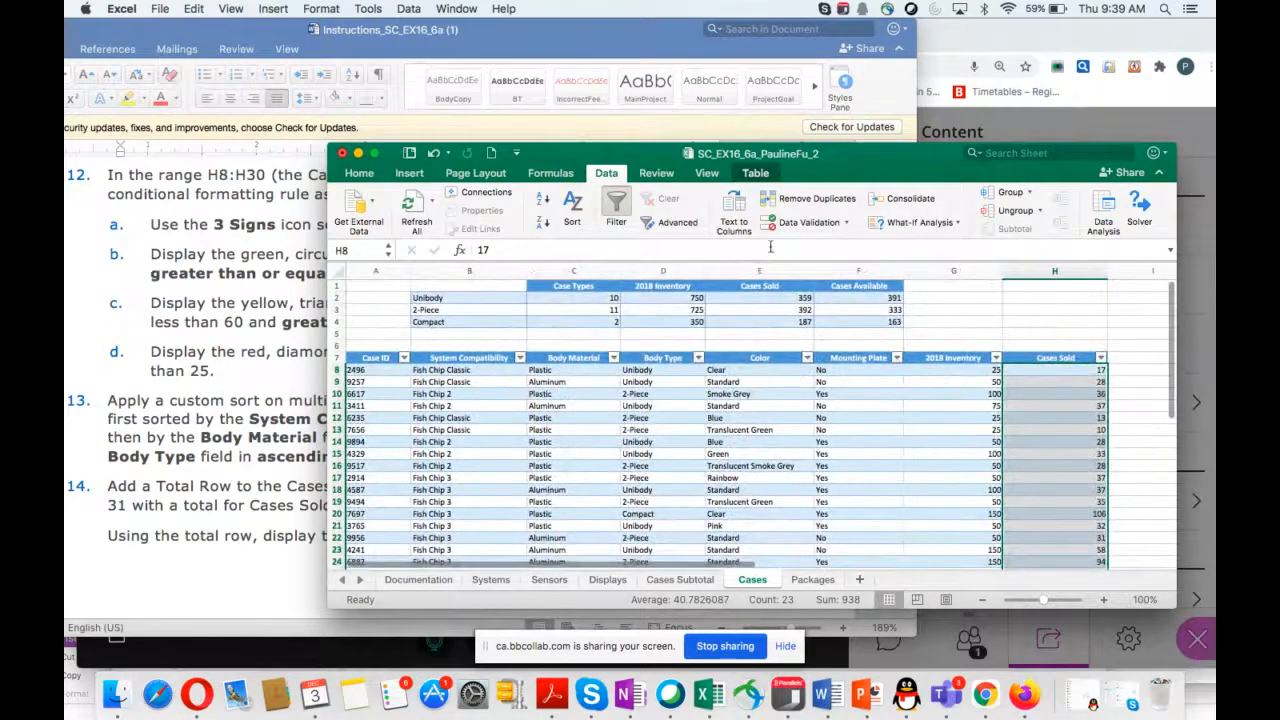
Create a new conditional formatting rule for H8:H30 with the Icon Sets style and the 3 Signs icons (red diamond, yellow triangle, green circle).
{"action": "left_click", "coordinate": [359, 174]}
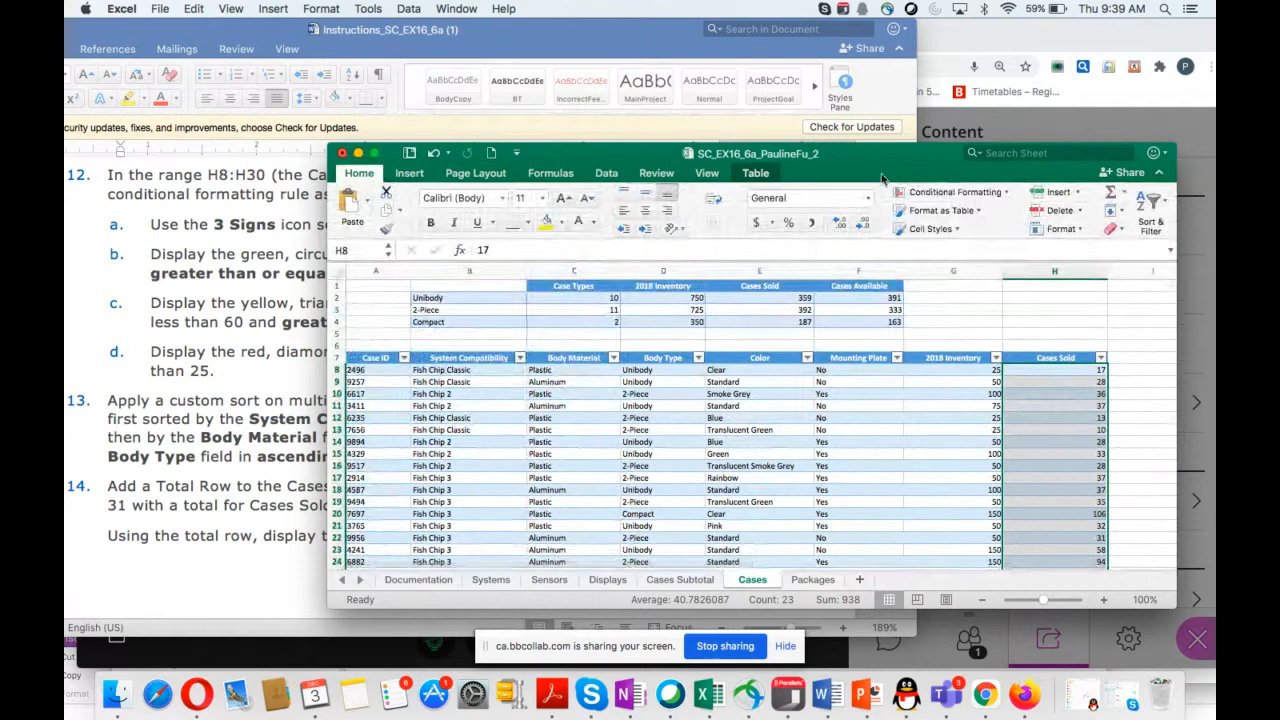
{"action": "left_click", "coordinate": [938, 193]}
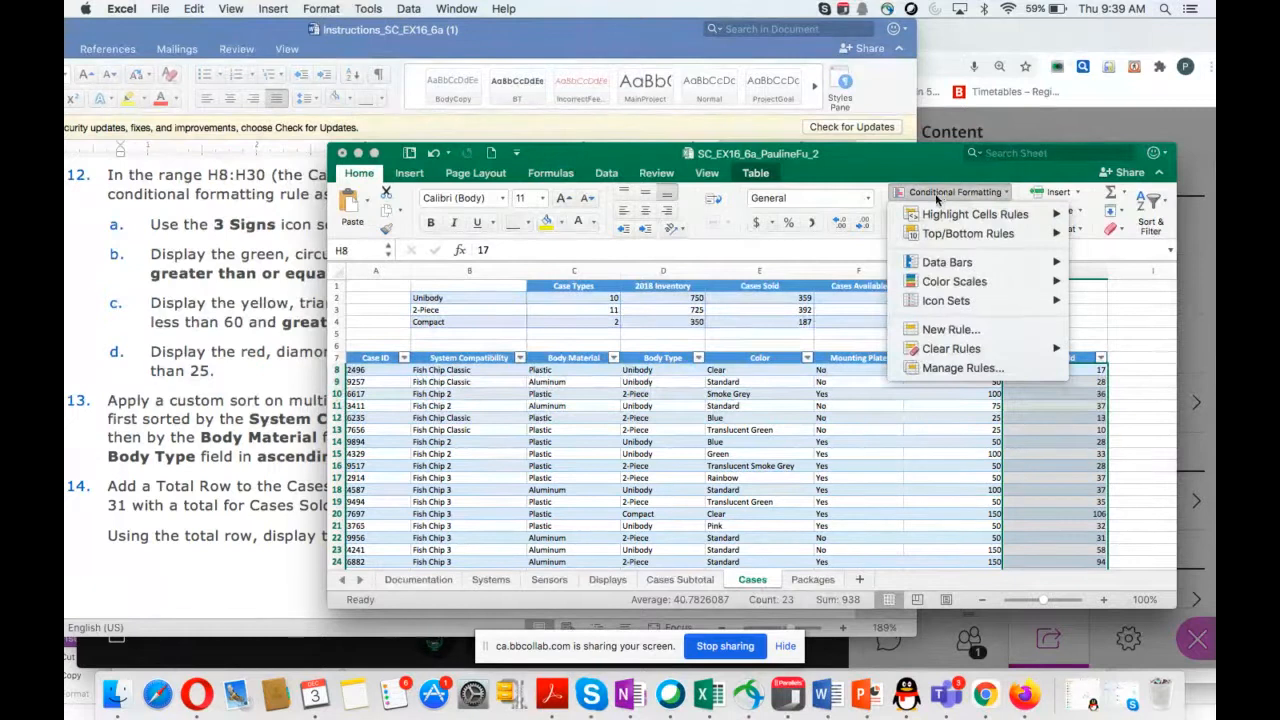
{"action": "left_click_drag", "start_coordinate": [841, 176], "coordinate": [878, 228]}
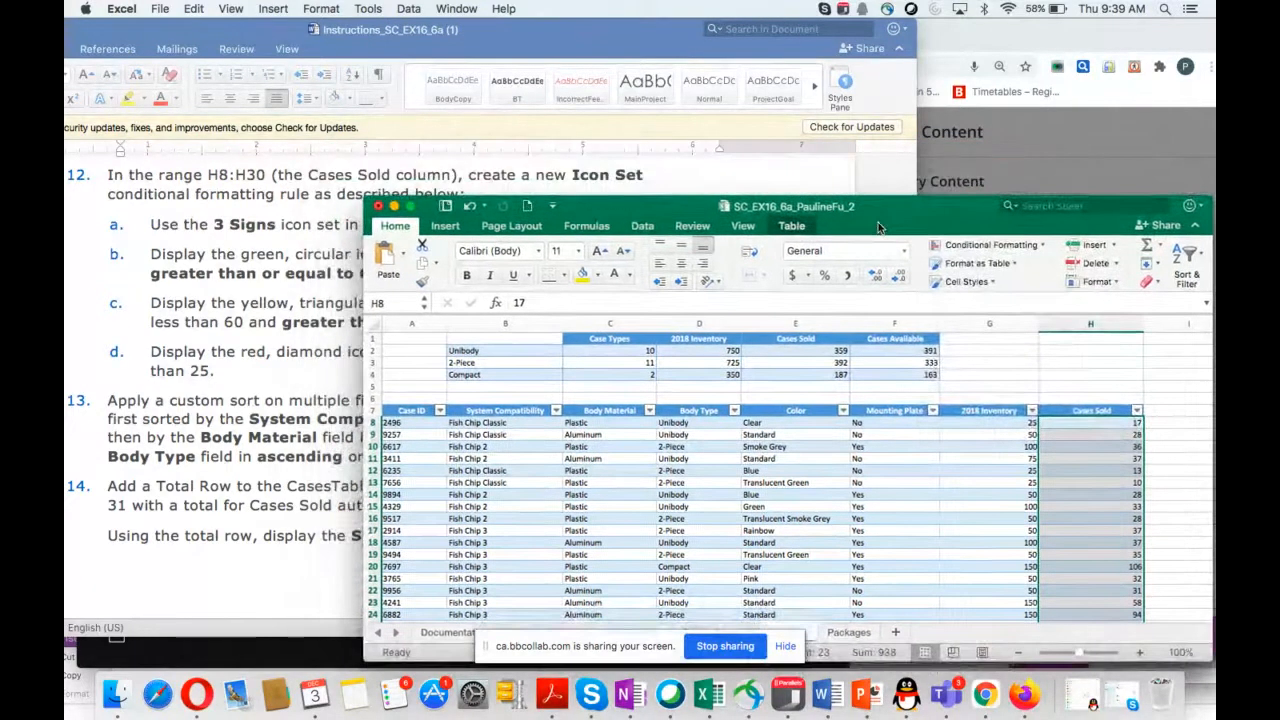
{"action": "left_click", "coordinate": [988, 250]}
{"action": "mouse_move", "coordinate": [1025, 357]}
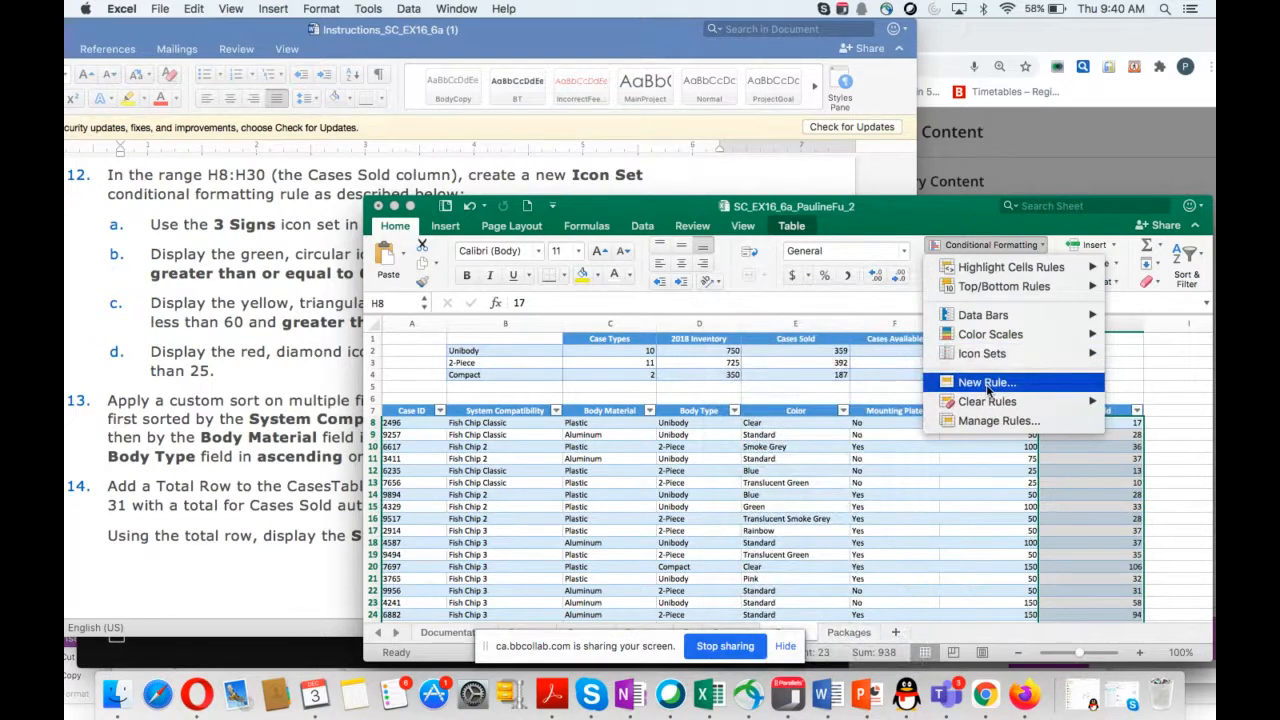
{"action": "left_click", "coordinate": [987, 388]}
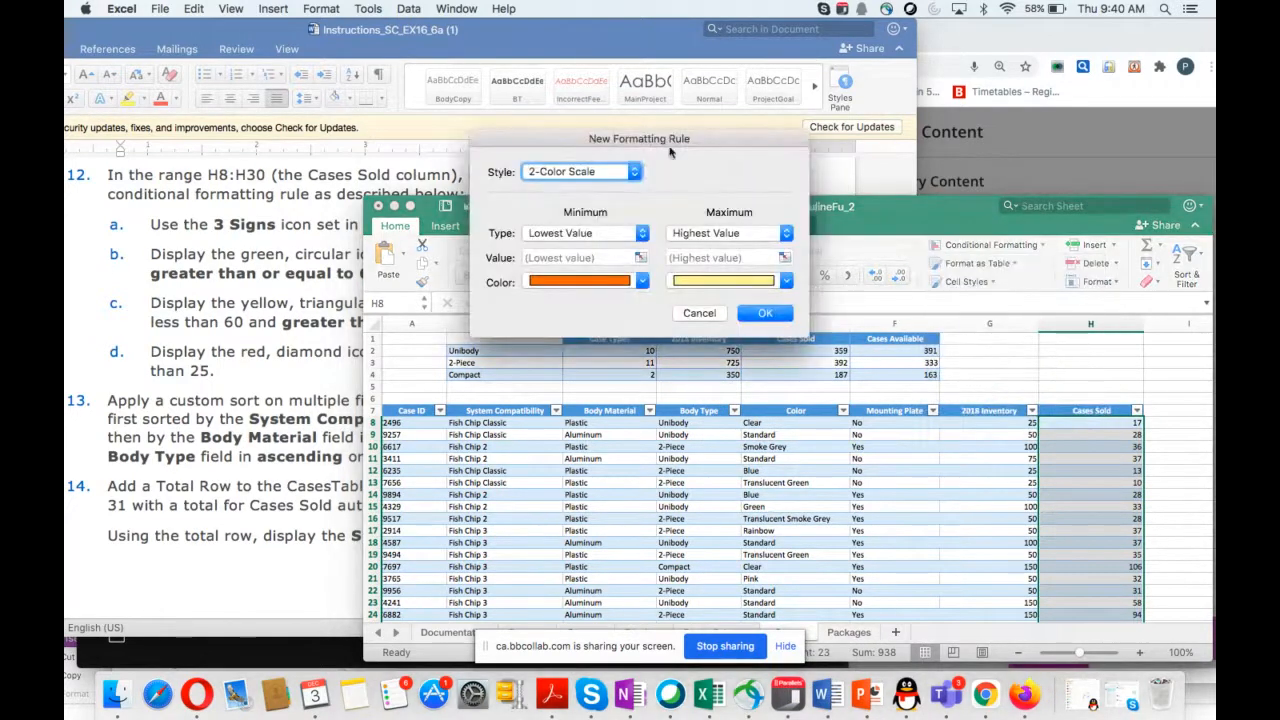
{"action": "left_click_drag", "start_coordinate": [549, 139], "coordinate": [767, 157]}
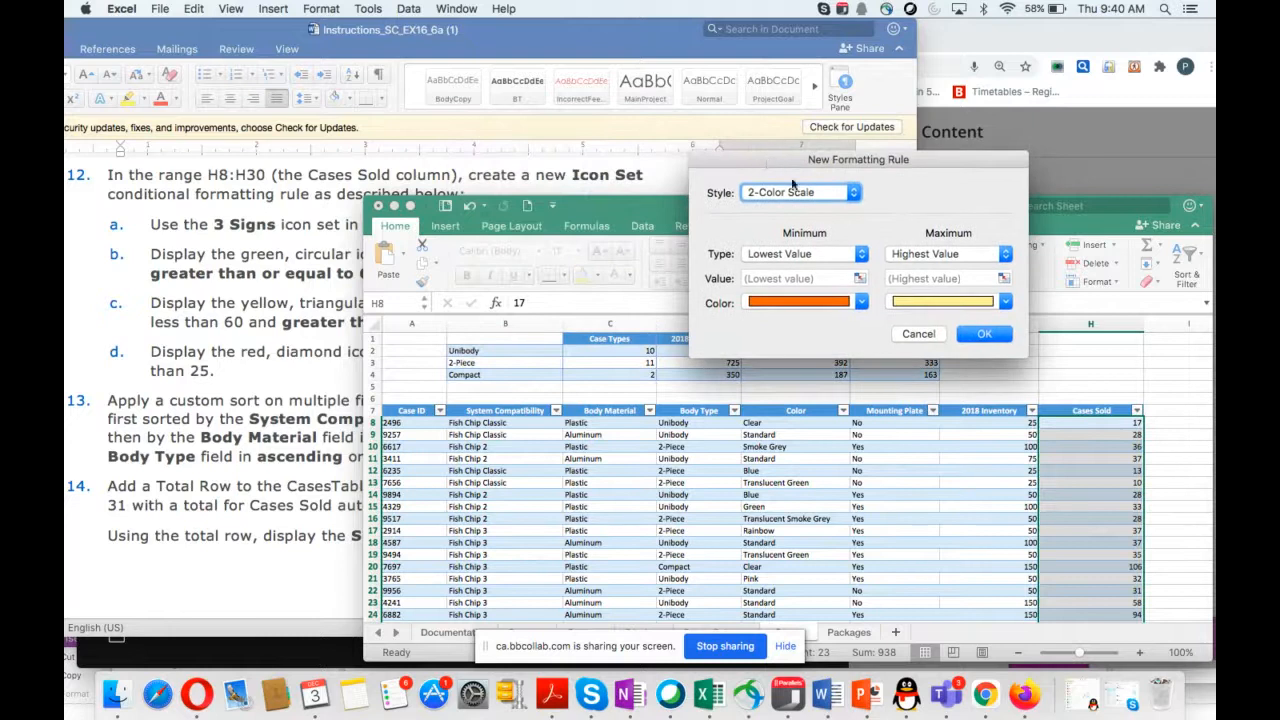
{"action": "left_click", "coordinate": [853, 194]}
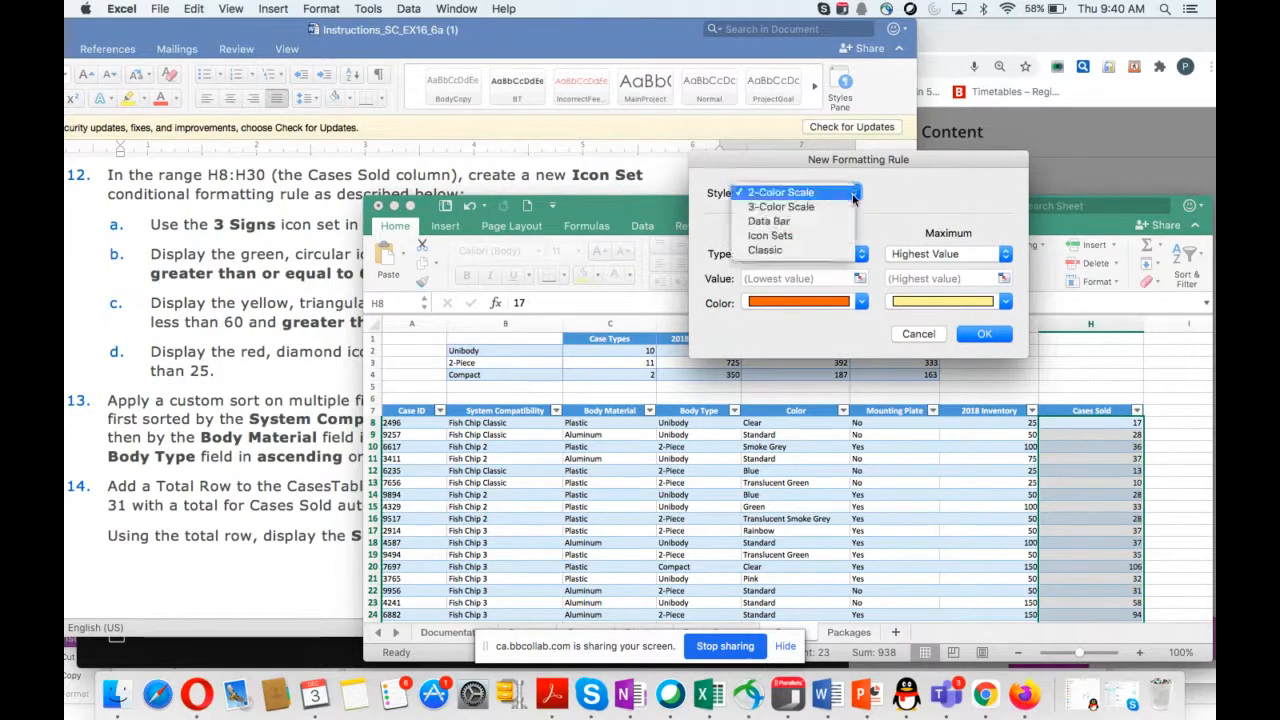
{"action": "left_click", "coordinate": [796, 240]}
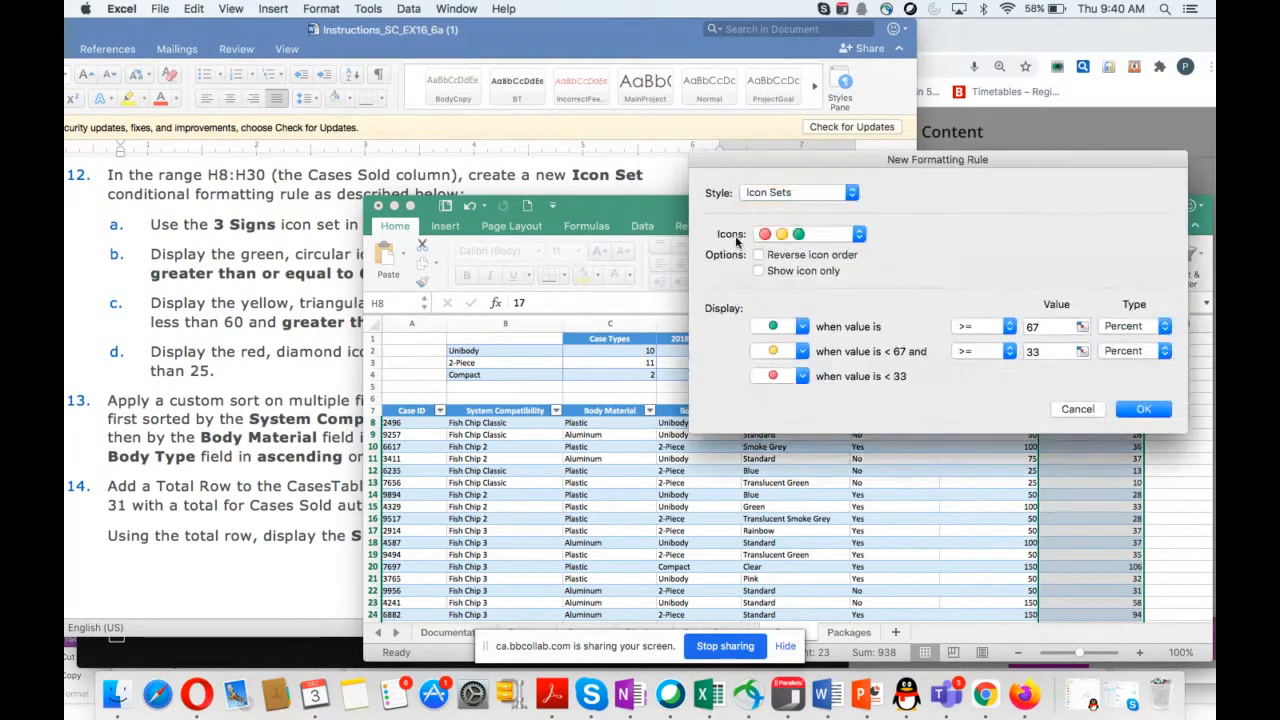
{"action": "left_click", "coordinate": [863, 238]}
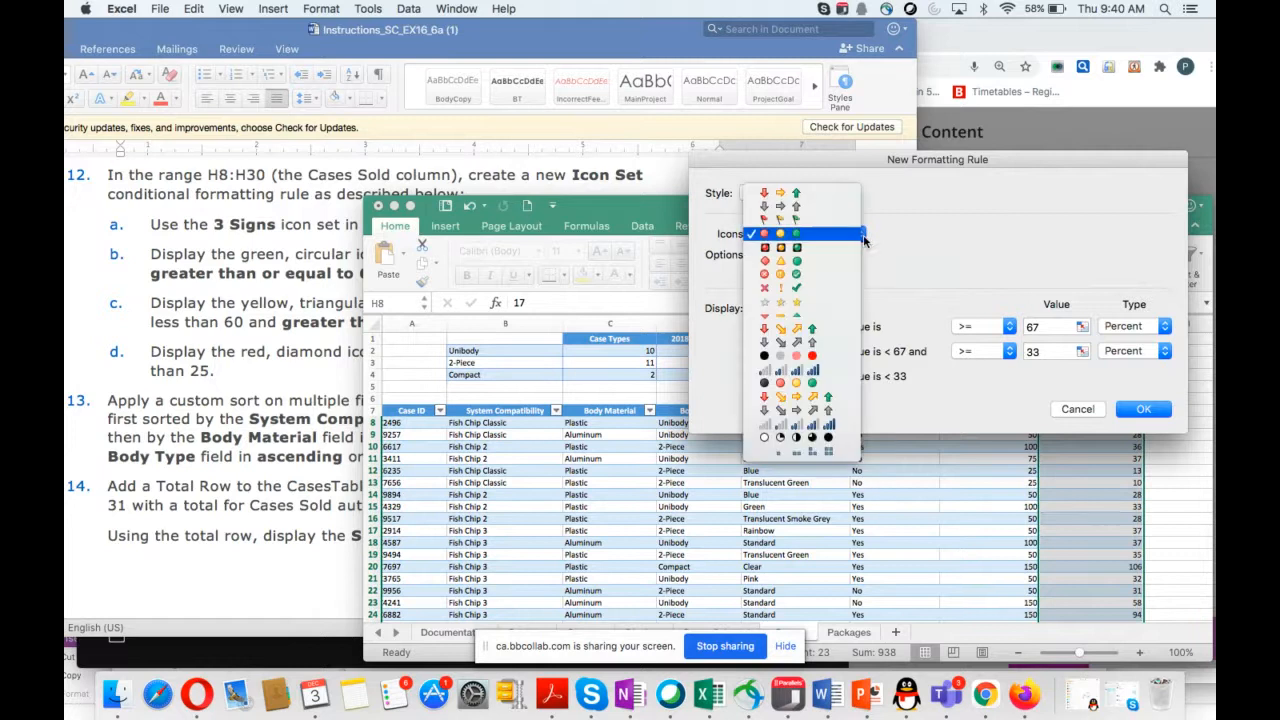
{"action": "left_click", "coordinate": [800, 262]}
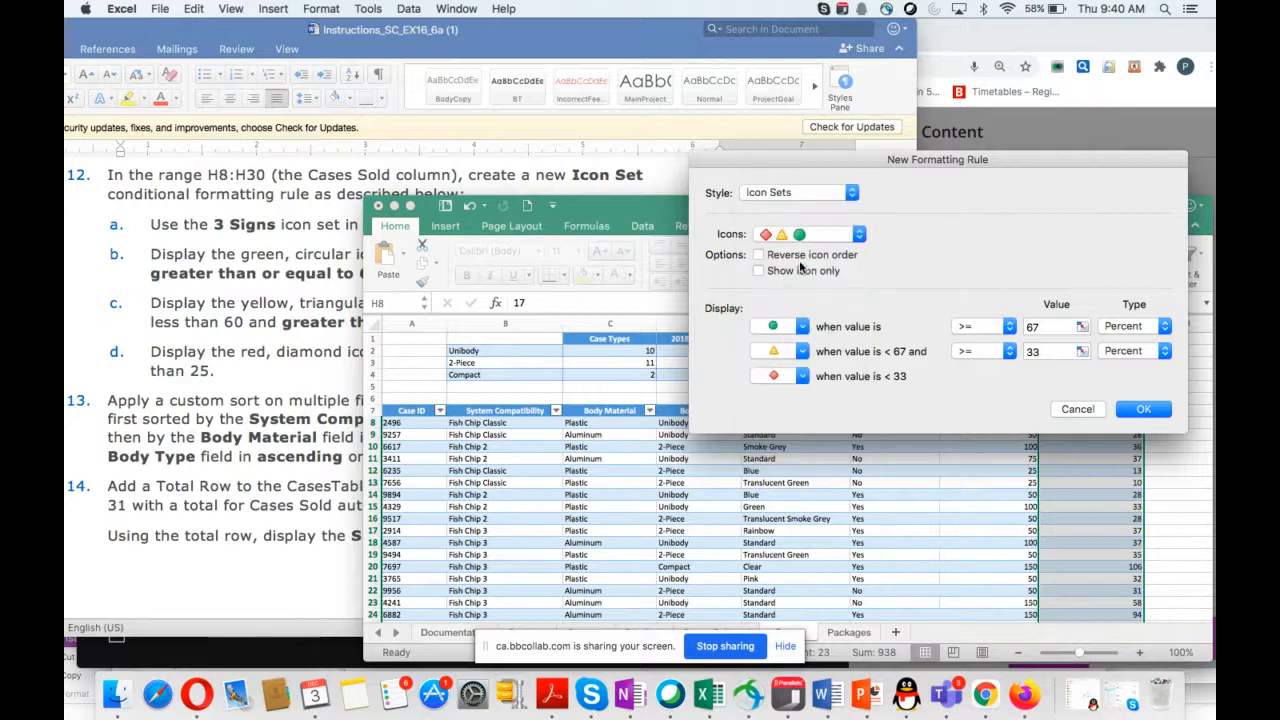
Set the green circle icon to show for Number type values greater than or equal to 60.
{"action": "left_click_drag", "start_coordinate": [601, 201], "coordinate": [697, 366]}
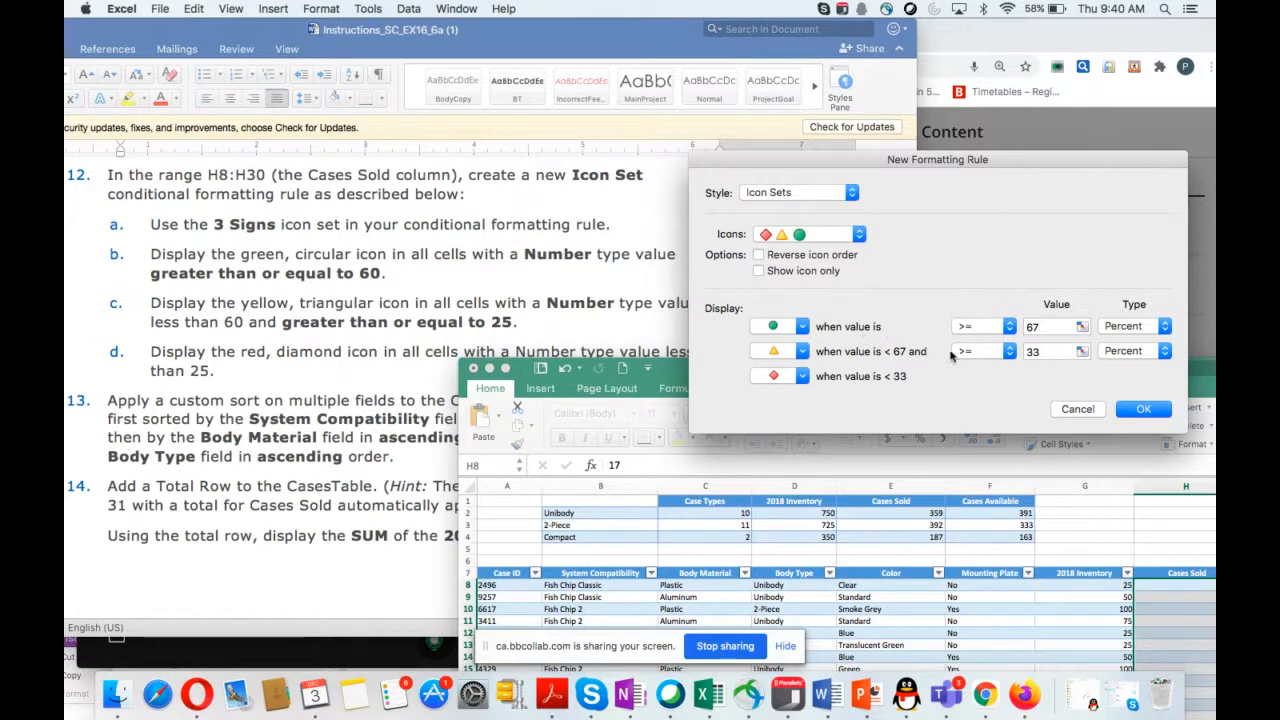
{"action": "left_click", "coordinate": [1164, 330]}
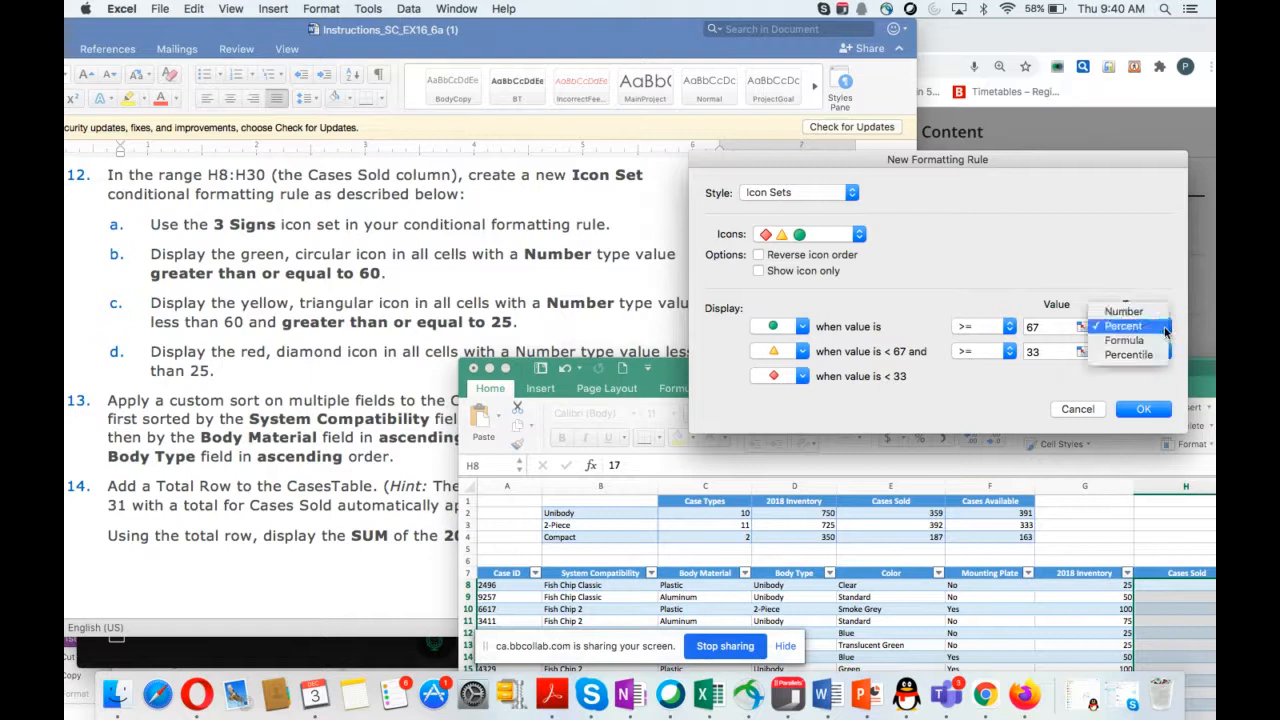
{"action": "left_click", "coordinate": [1123, 311]}
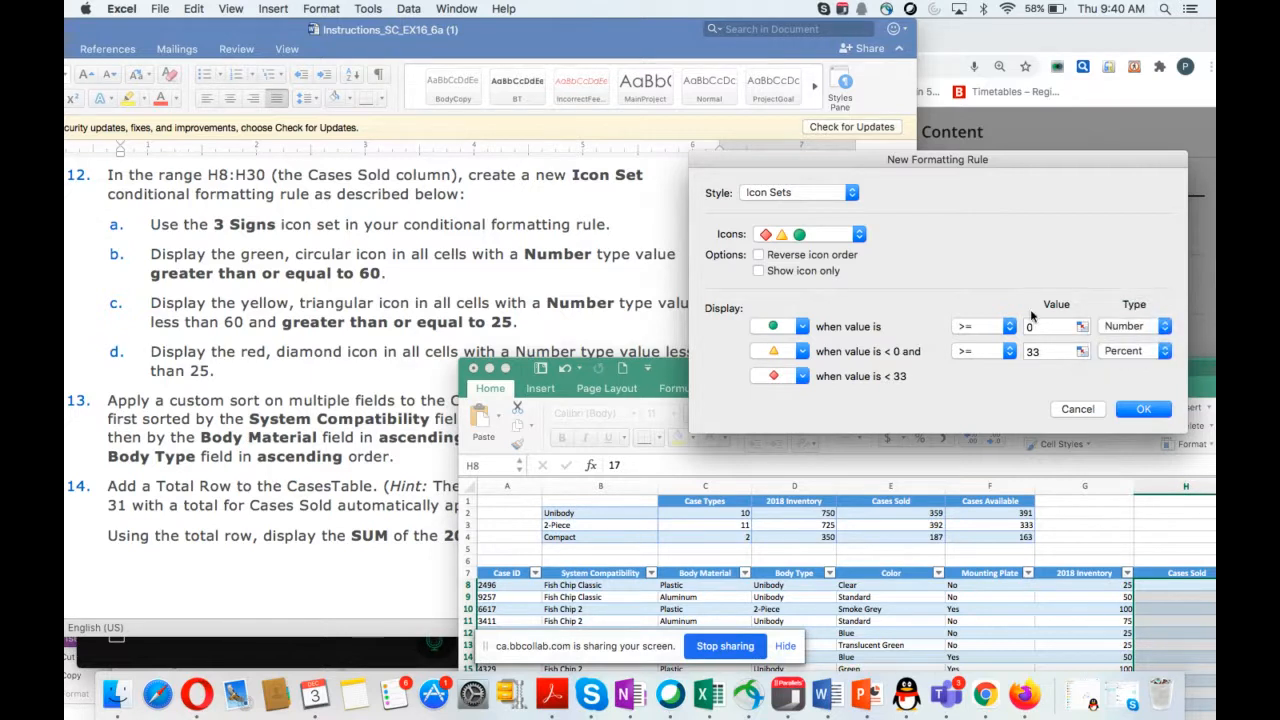
{"action": "left_click_drag", "start_coordinate": [1046, 328], "coordinate": [996, 334]}
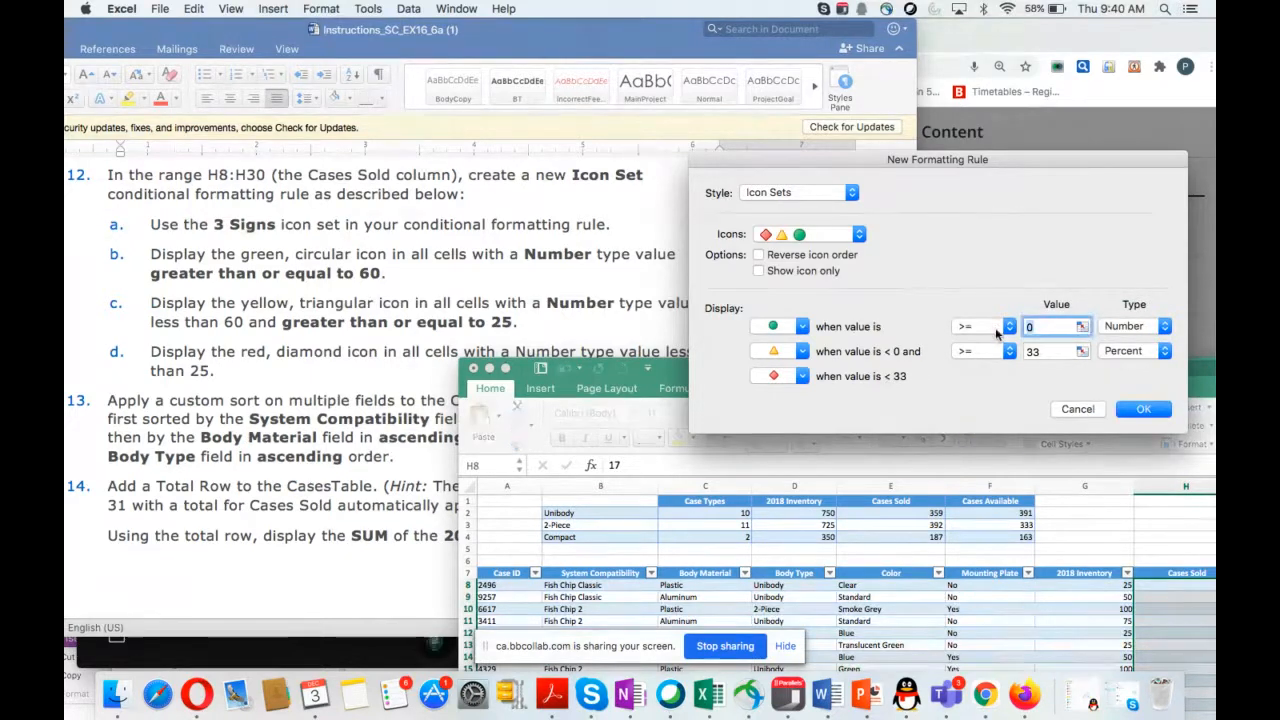
{"action": "type", "text": "60"}
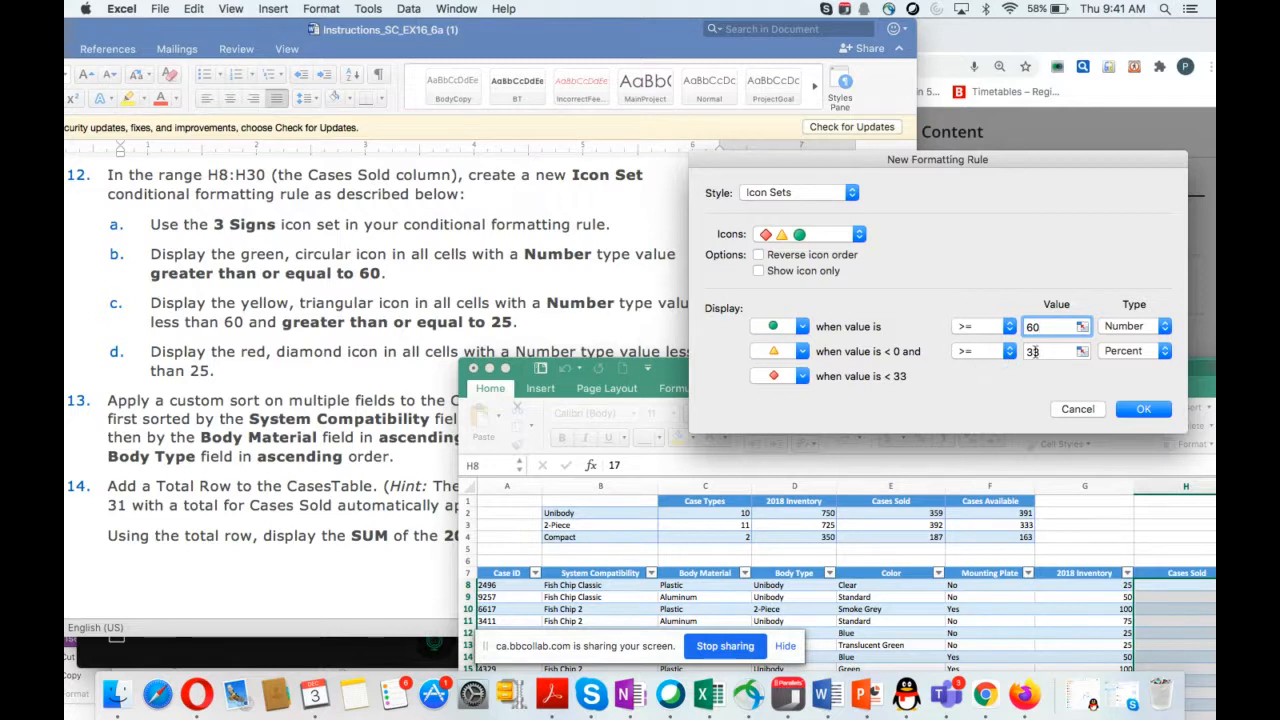
Set the yellow triangle icon's threshold to Number type values greater than or equal to 25, and apply the rule.
{"action": "left_click", "coordinate": [1158, 353]}
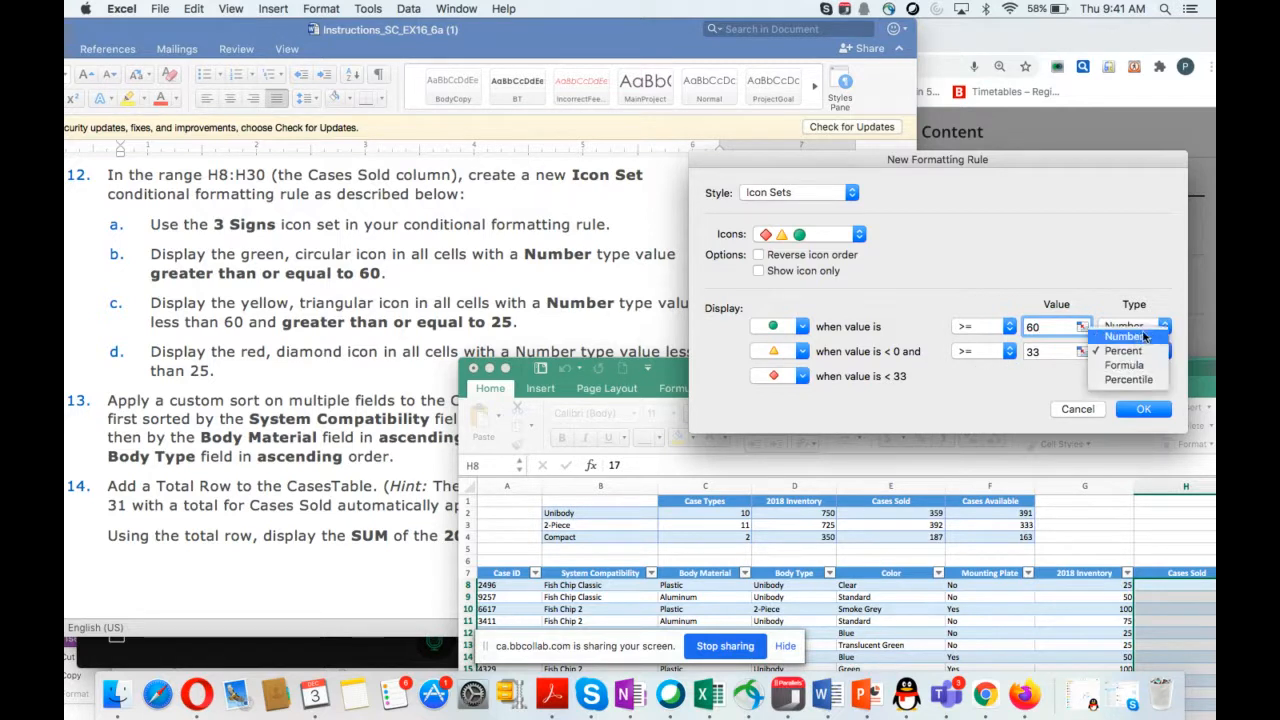
{"action": "left_click", "coordinate": [1136, 340]}
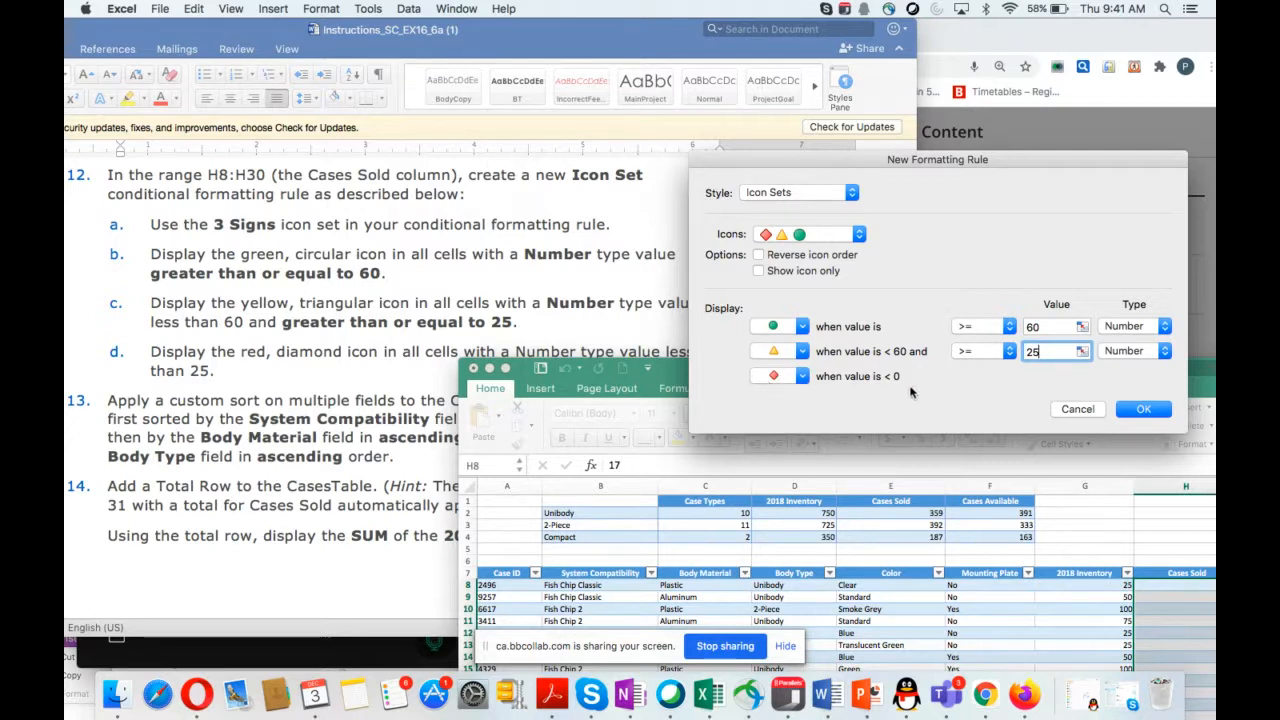
{"action": "left_click", "coordinate": [1140, 410]}
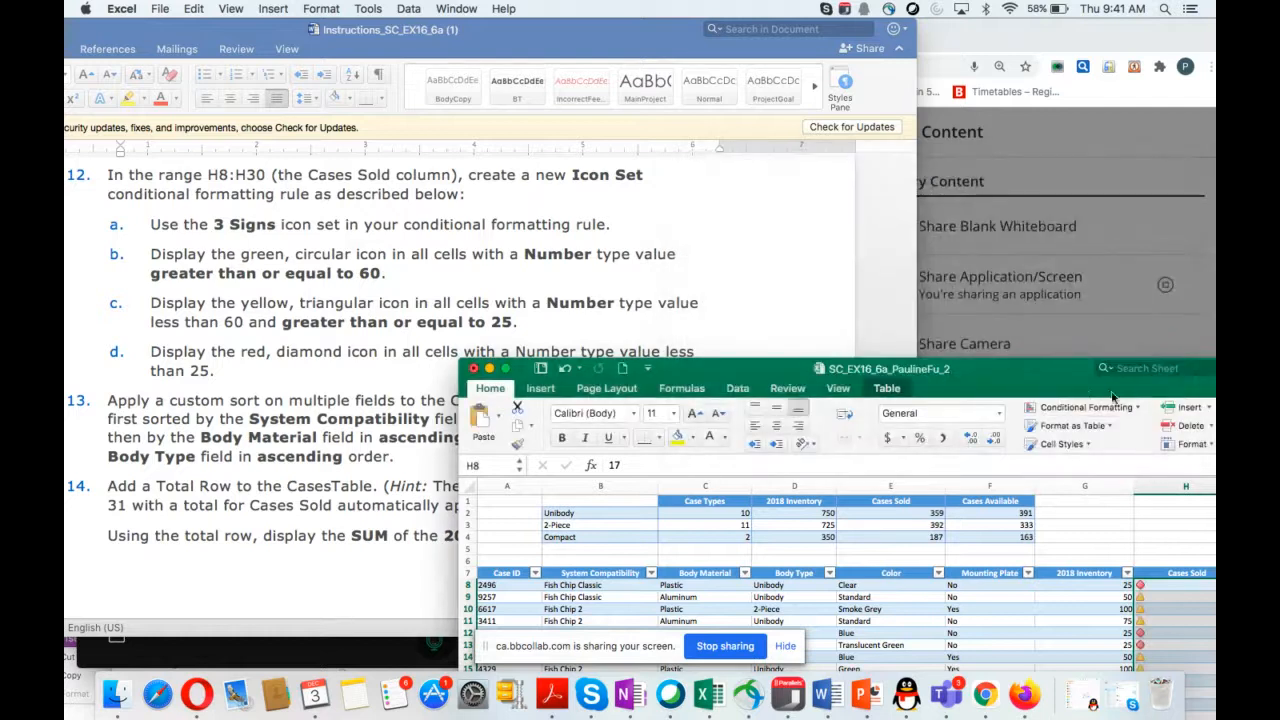
{"action": "left_click_drag", "start_coordinate": [1076, 387], "coordinate": [954, 188]}
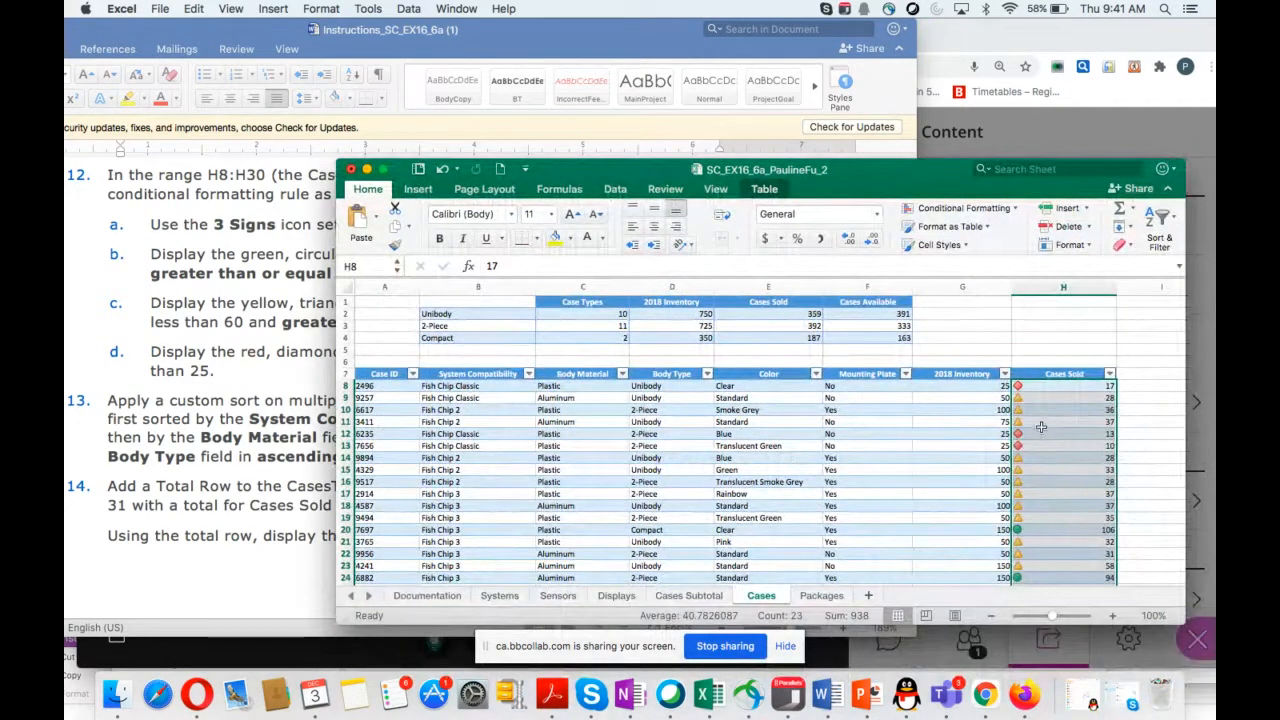
Check the icons in the Cases Sold column and read instructions 13 and 14 for the CasesTable.
{"action": "scroll", "coordinate": [1051, 499], "scroll_direction": "down", "scroll_amount": 5}
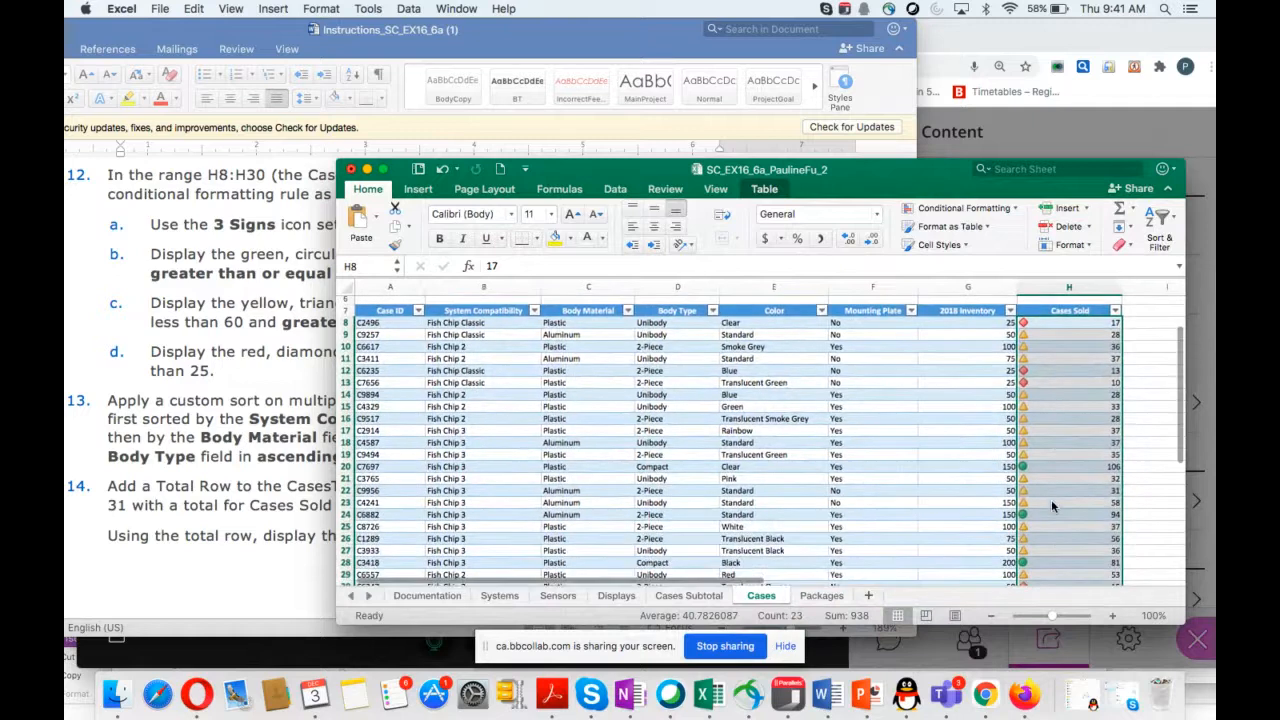
{"action": "scroll", "coordinate": [1051, 499], "scroll_direction": "up", "scroll_amount": 5}
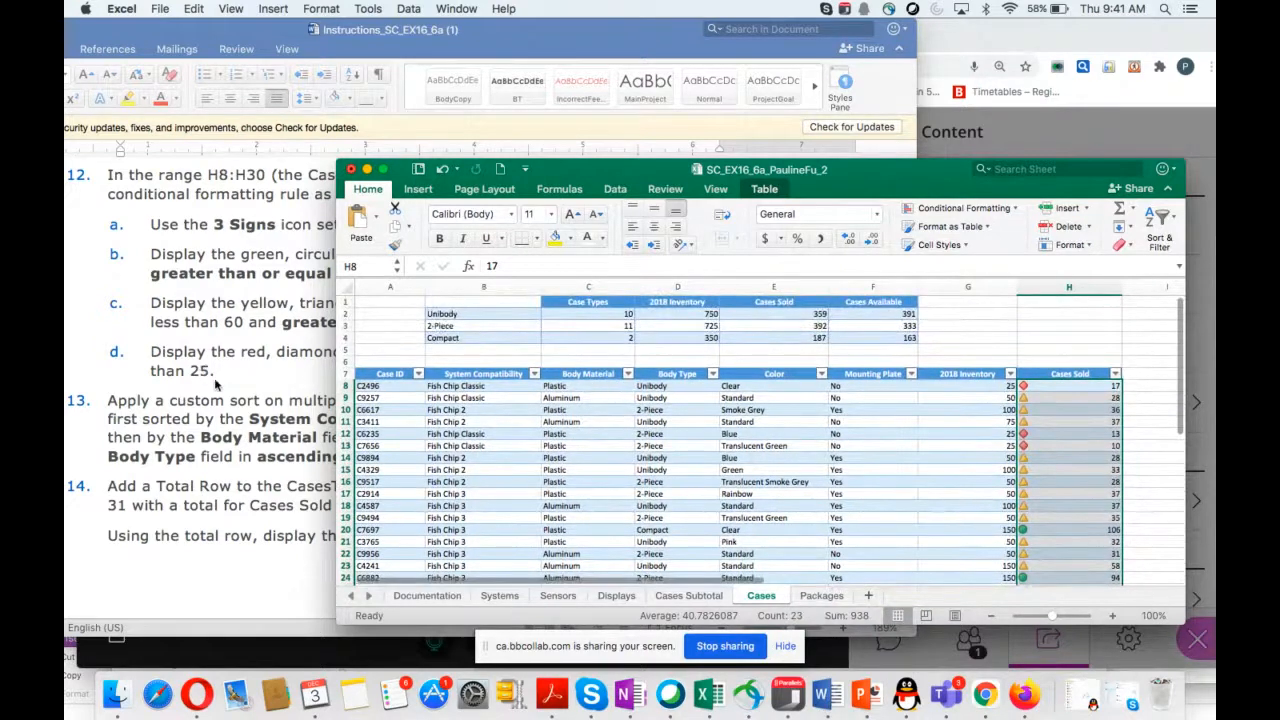
{"action": "left_click", "coordinate": [249, 384]}
{"action": "scroll", "coordinate": [317, 419], "scroll_direction": "down", "scroll_amount": 4}
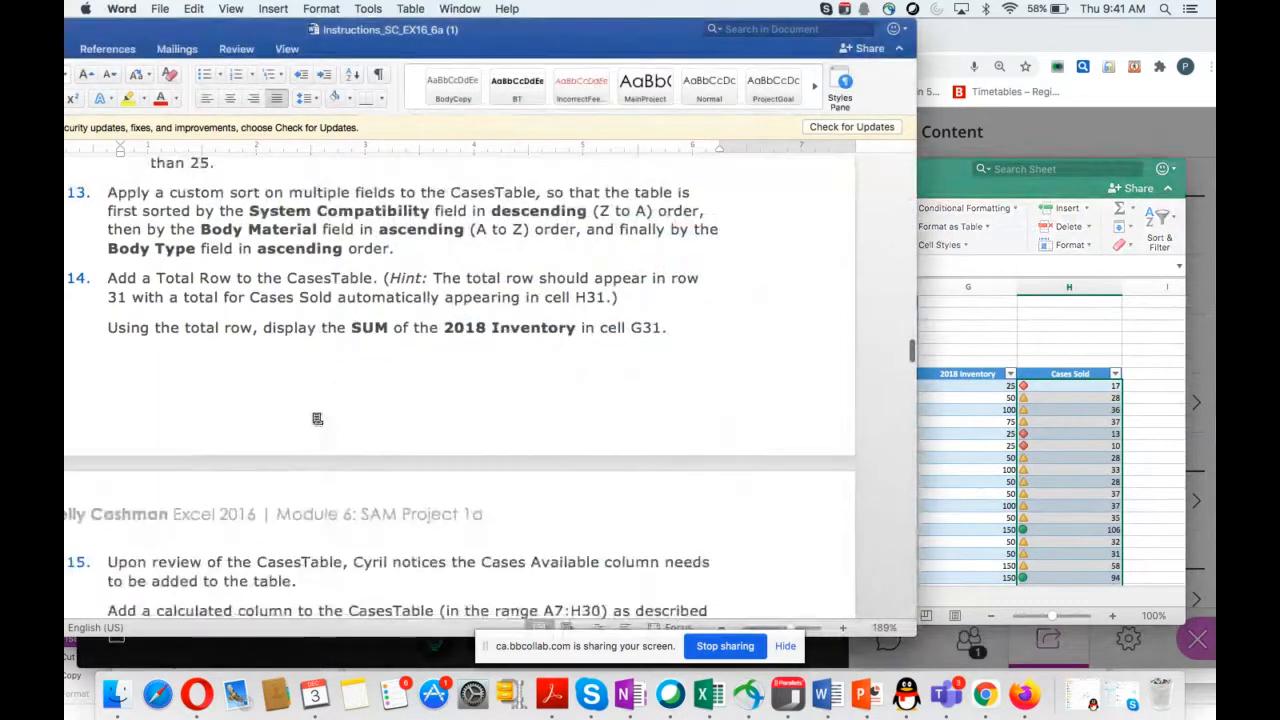
{"action": "scroll", "coordinate": [317, 419], "scroll_direction": "down", "scroll_amount": 1}
{"action": "scroll", "coordinate": [317, 419], "scroll_direction": "up", "scroll_amount": 1}
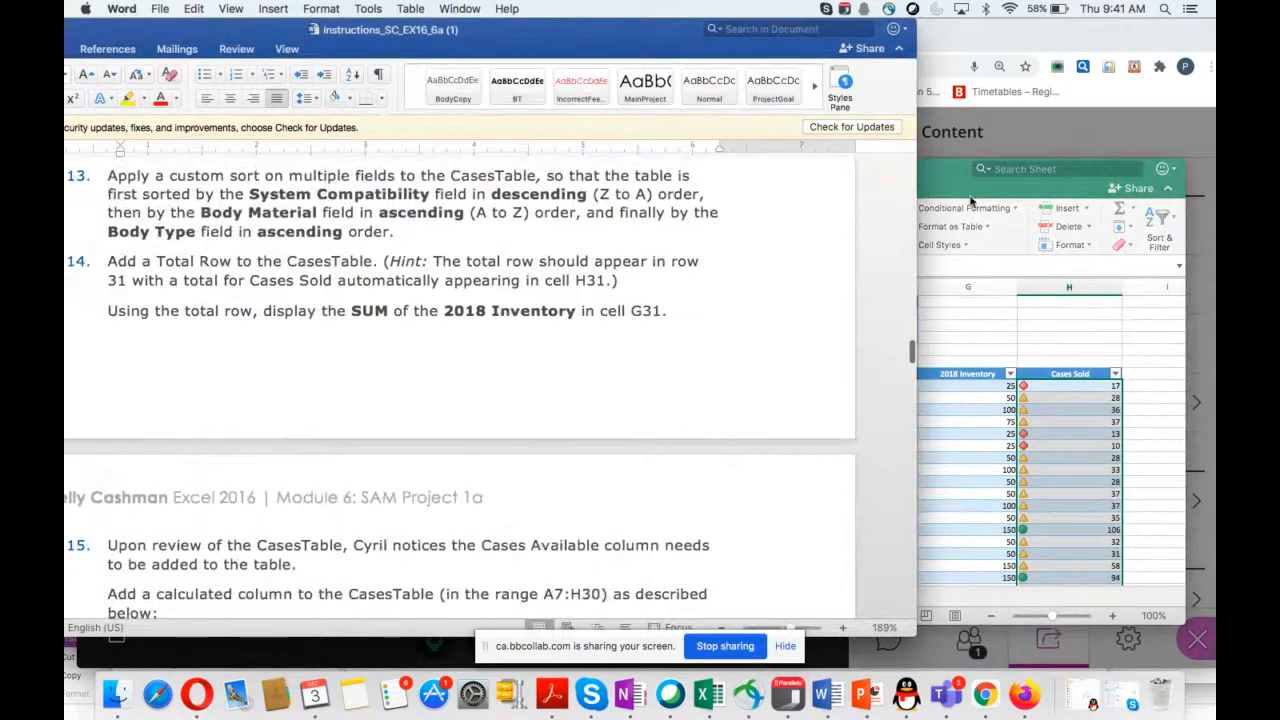
Look over the CasesTable columns alongside the custom sort instruction, repositioning the workbook window to keep both readable.
{"action": "left_click_drag", "start_coordinate": [970, 200], "coordinate": [1018, 261]}
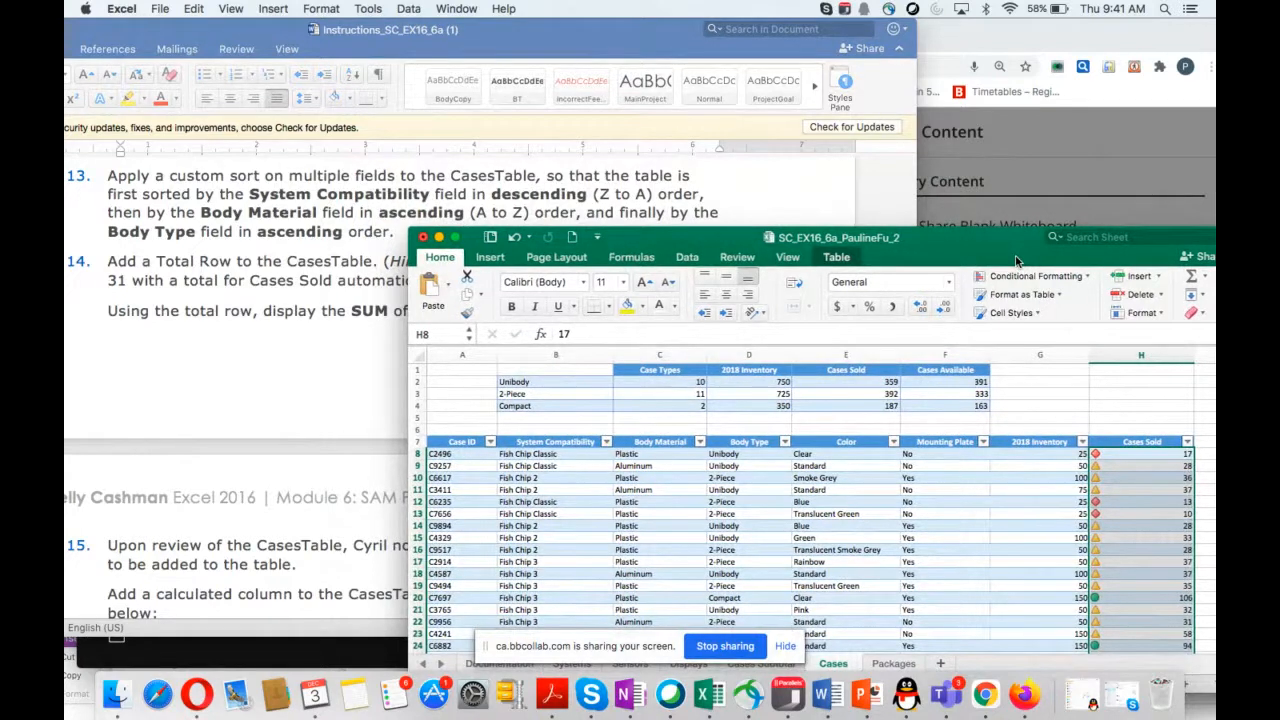
{"action": "left_click_drag", "start_coordinate": [1016, 261], "coordinate": [1040, 131]}
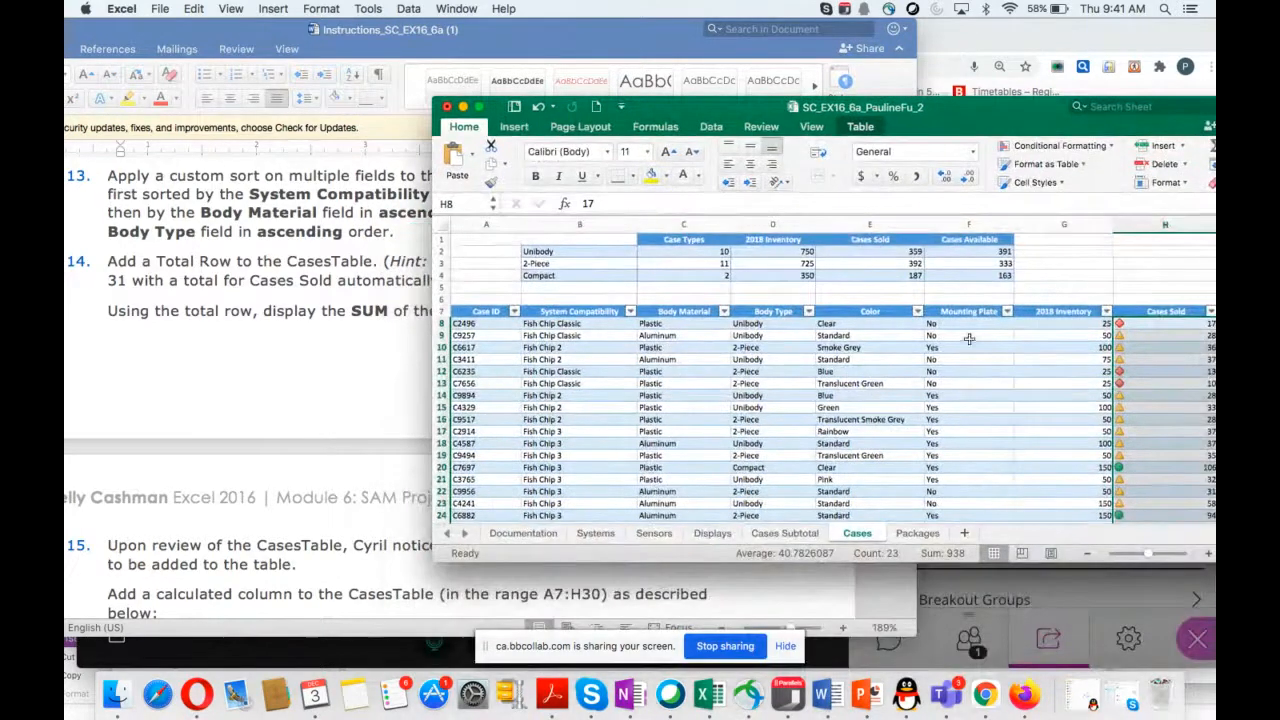
{"action": "scroll", "coordinate": [969, 340], "scroll_direction": "down", "scroll_amount": 5}
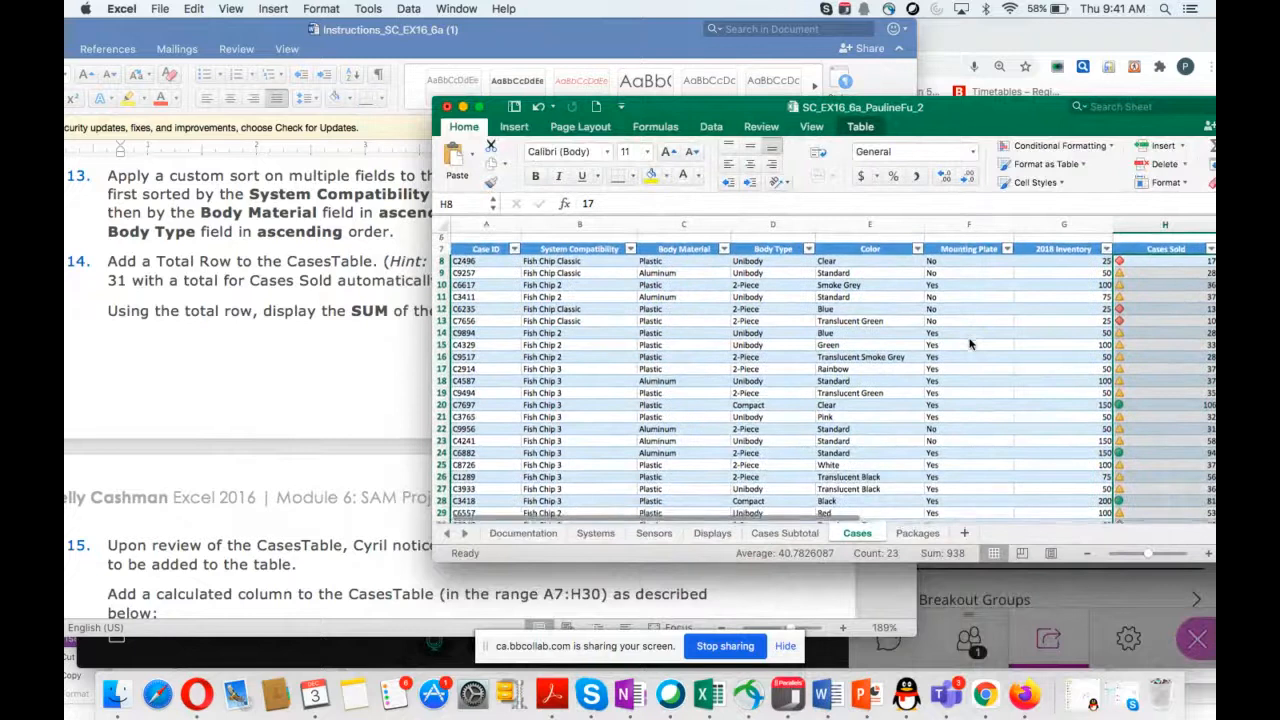
{"action": "scroll", "coordinate": [969, 344], "scroll_direction": "up", "scroll_amount": 5}
{"action": "scroll", "coordinate": [969, 344], "scroll_direction": "right", "scroll_amount": 1}
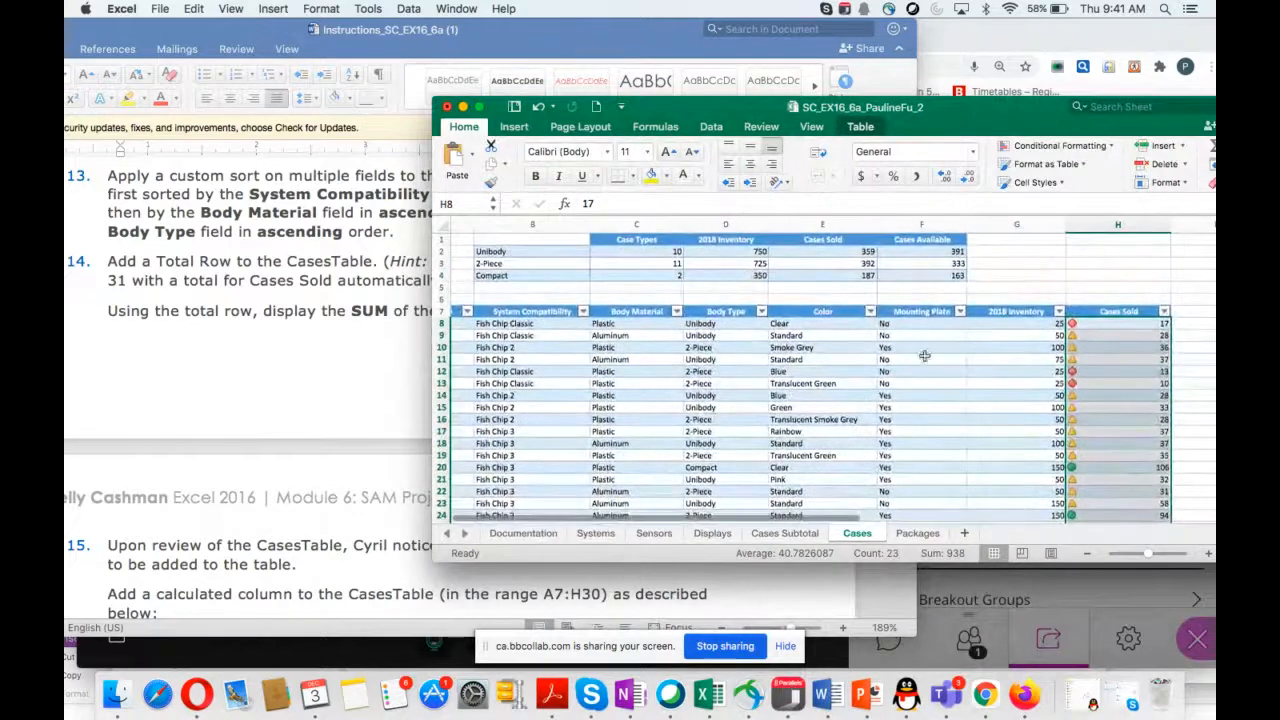
{"action": "scroll", "coordinate": [925, 355], "scroll_direction": "left", "scroll_amount": 1}
{"action": "scroll", "coordinate": [925, 355], "scroll_direction": "down", "scroll_amount": 1}
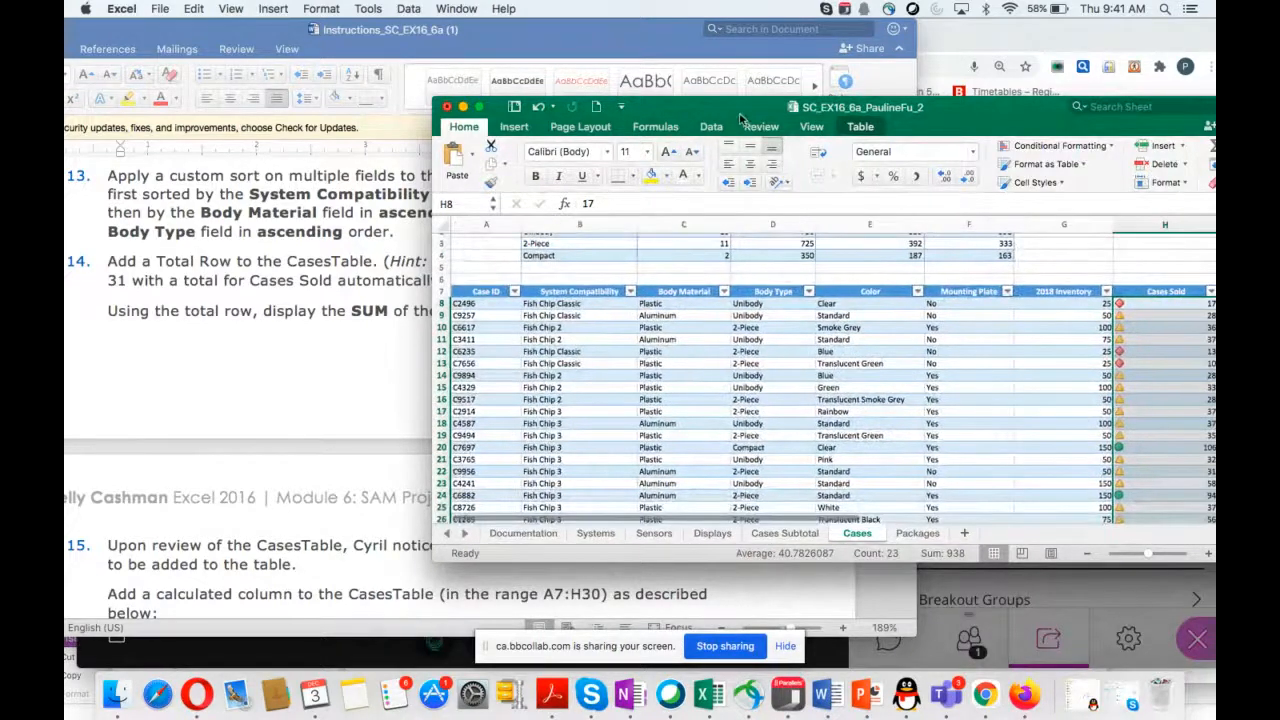
{"action": "left_click_drag", "start_coordinate": [740, 119], "coordinate": [833, 246]}
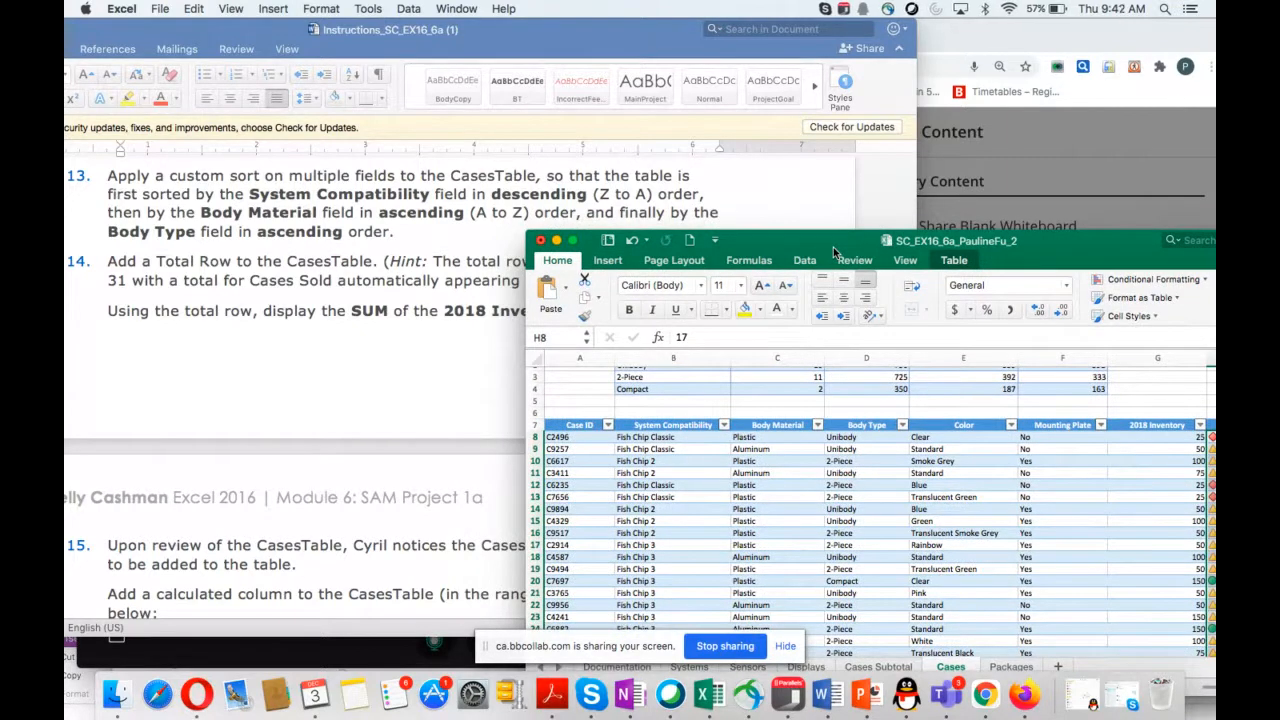
{"action": "left_click_drag", "start_coordinate": [833, 246], "coordinate": [801, 155]}
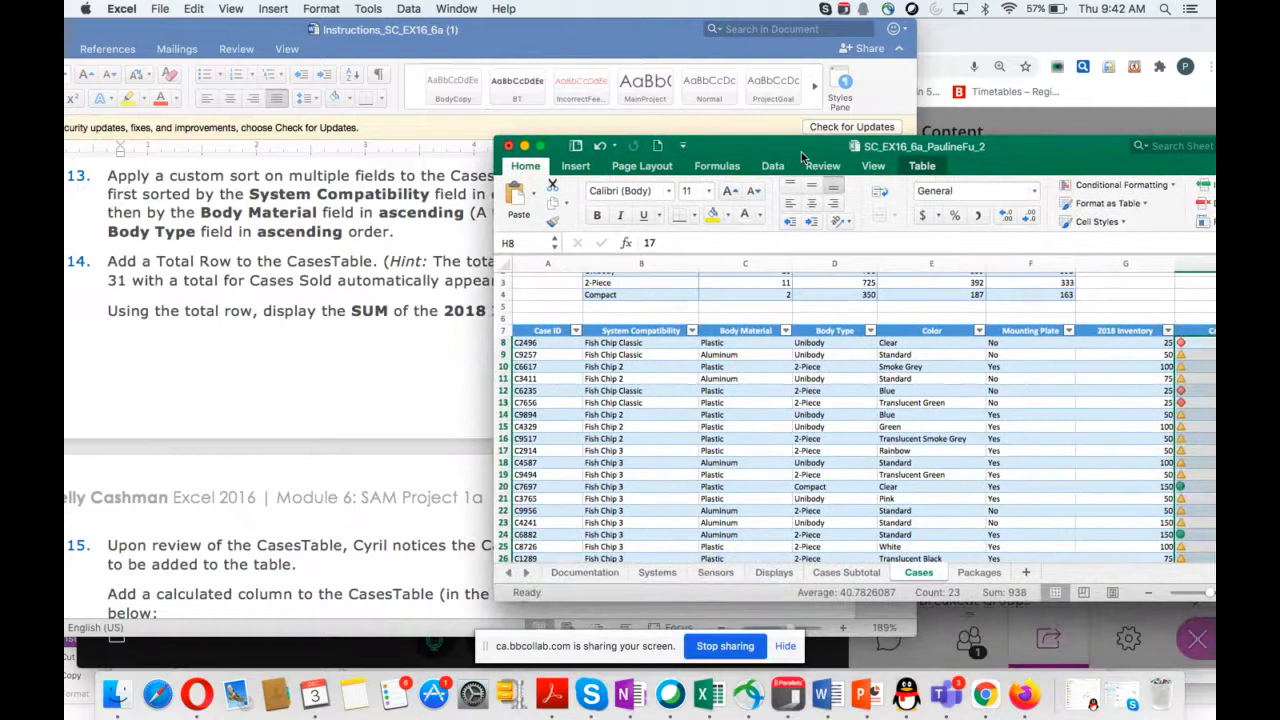
Start a custom sort on the CasesTable with System Compatibility as the first level, sorted on values from Z to A.
{"action": "left_click", "coordinate": [652, 402]}
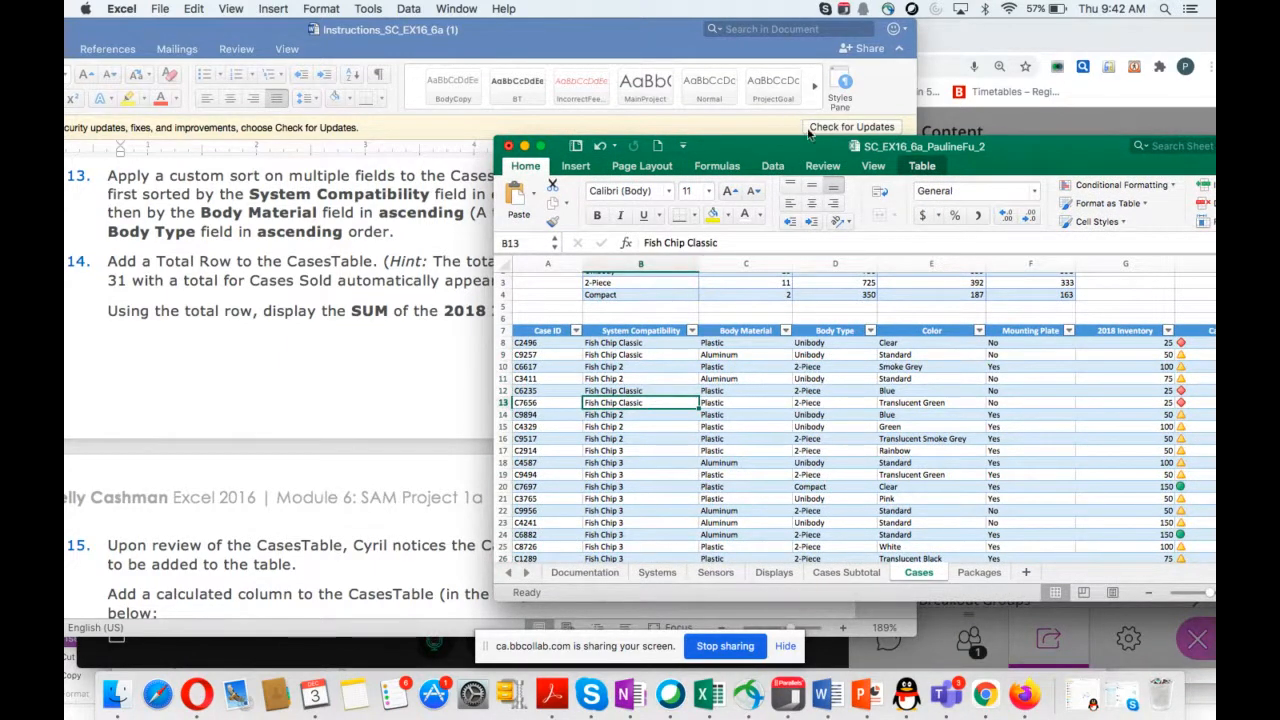
{"action": "left_click_drag", "start_coordinate": [820, 152], "coordinate": [656, 167]}
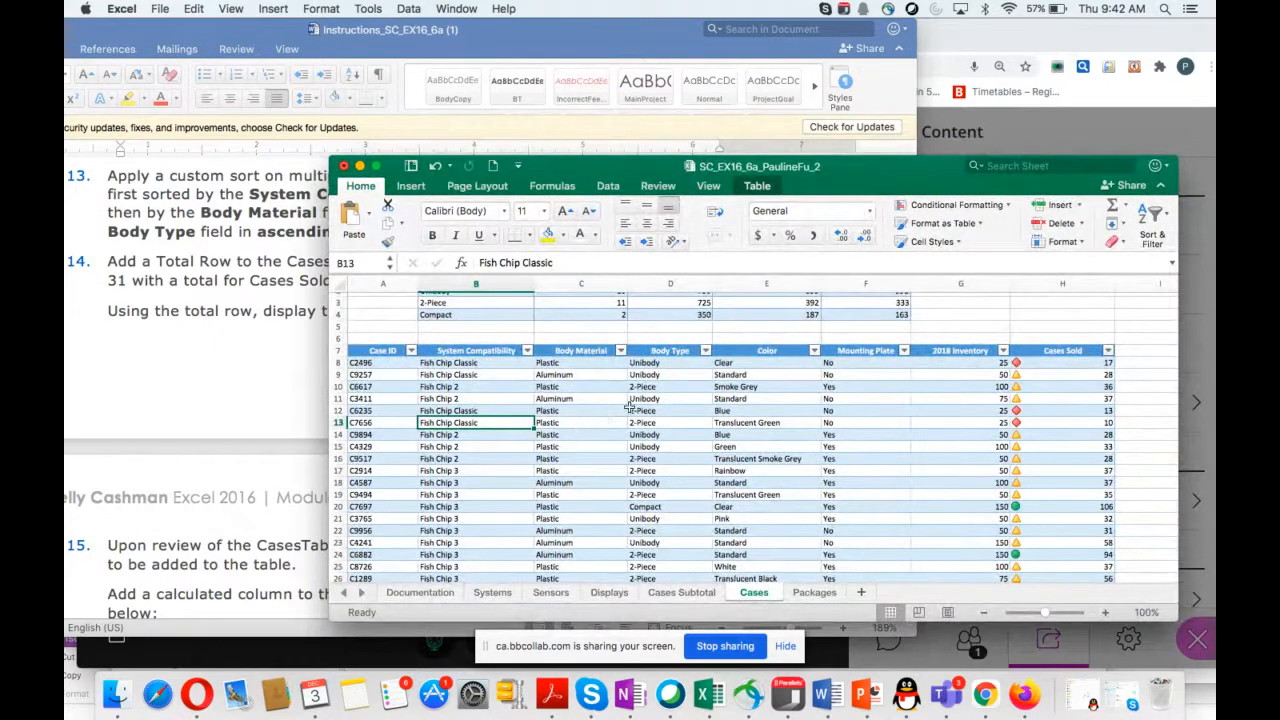
{"action": "left_click", "coordinate": [1152, 214]}
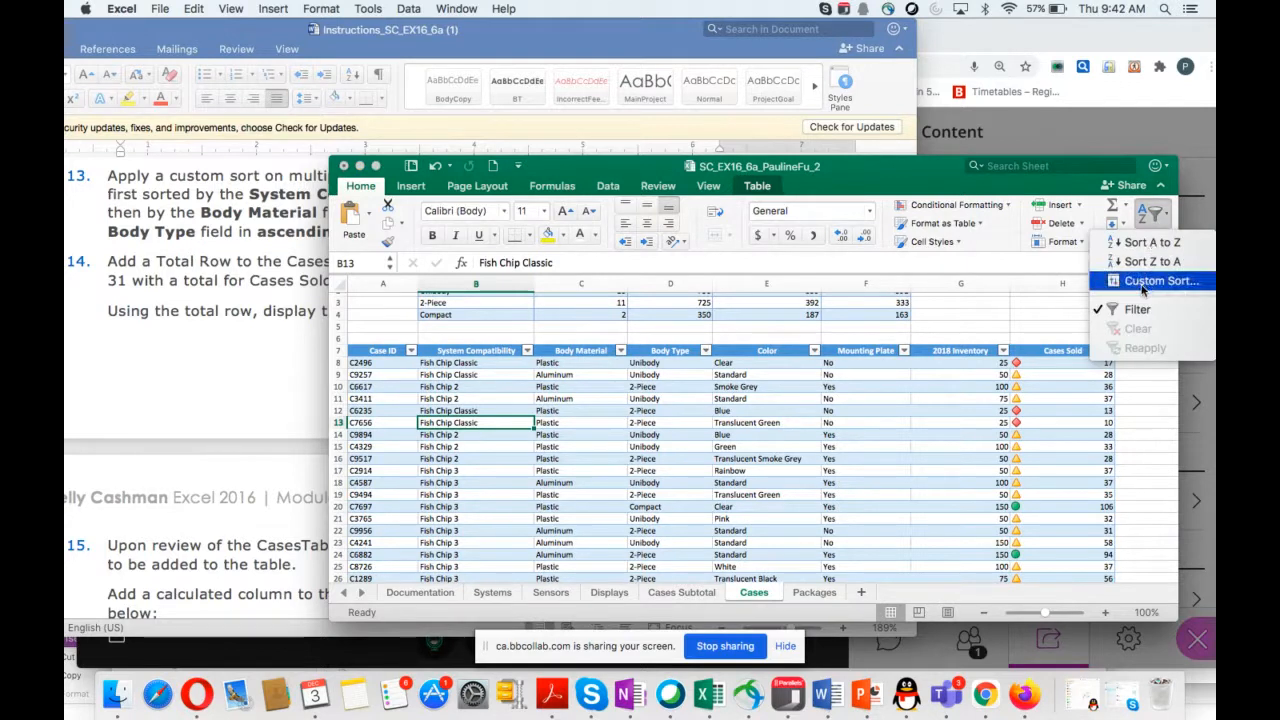
{"action": "left_click", "coordinate": [1143, 286]}
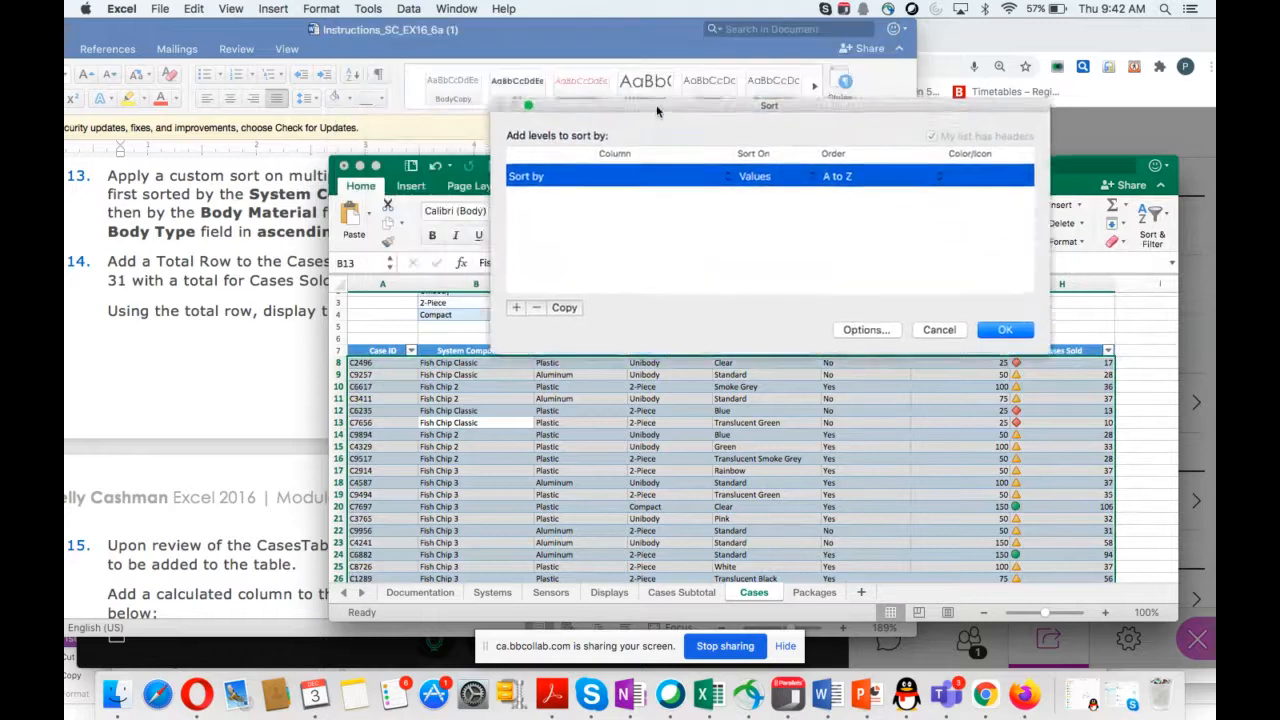
{"action": "left_click_drag", "start_coordinate": [540, 176], "coordinate": [597, 346]}
{"action": "left_click_drag", "start_coordinate": [675, 124], "coordinate": [699, 231]}
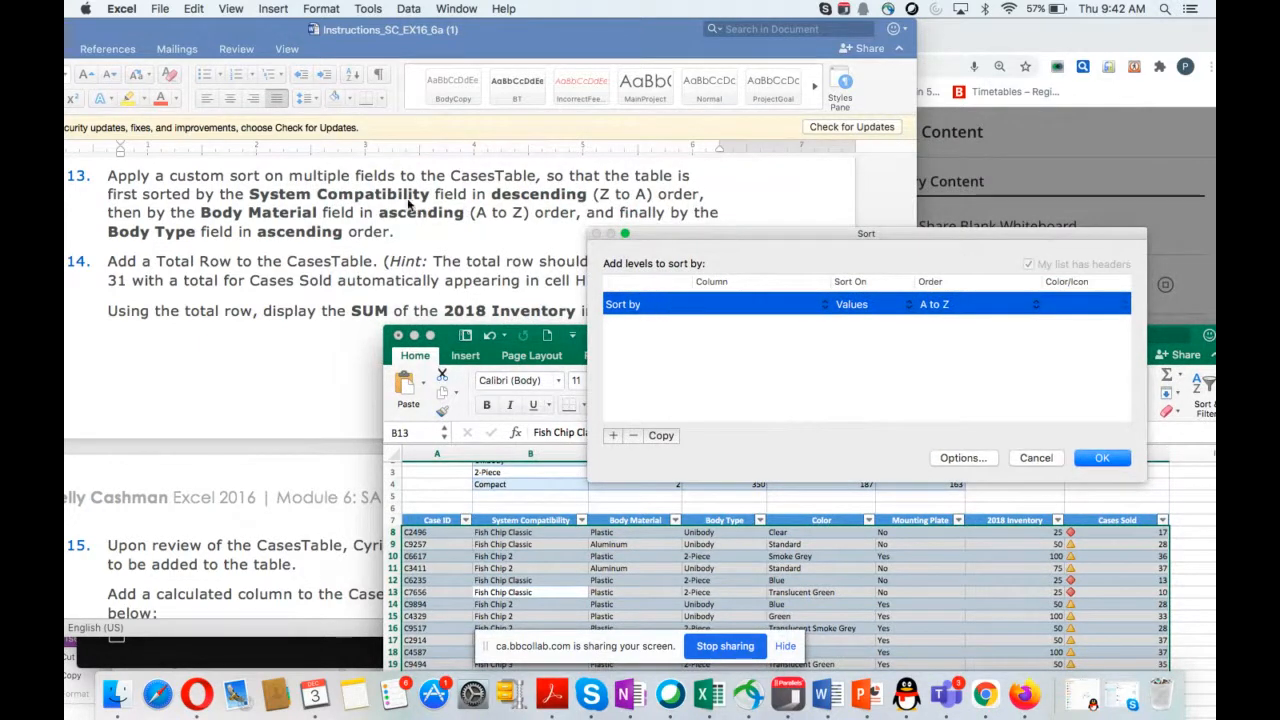
{"action": "left_click", "coordinate": [703, 306]}
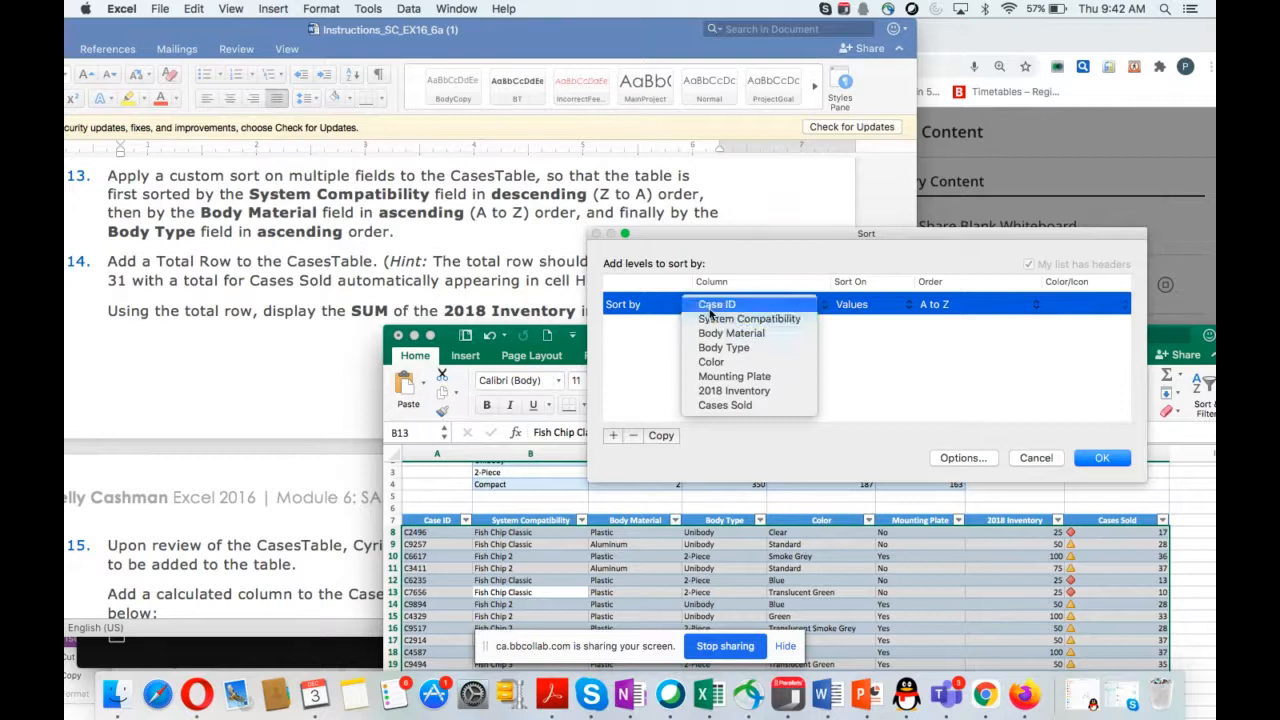
{"action": "left_click", "coordinate": [758, 320]}
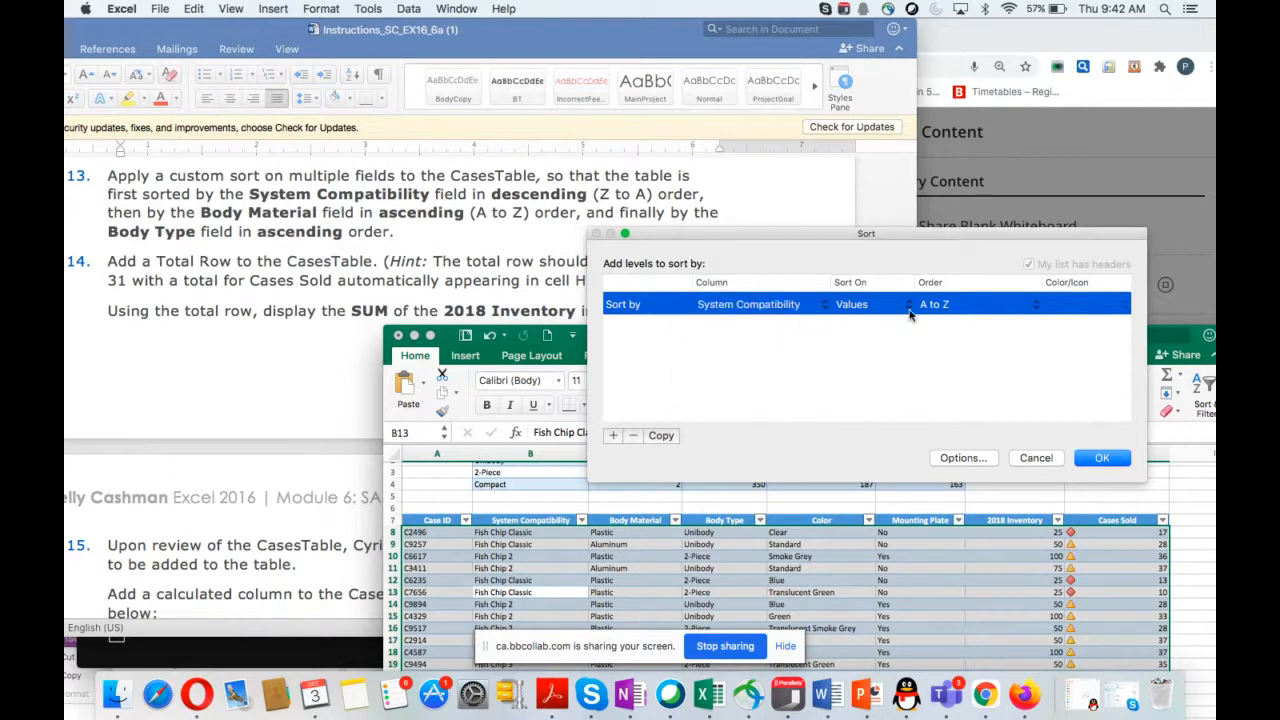
{"action": "left_click", "coordinate": [1005, 308]}
{"action": "left_click", "coordinate": [967, 319]}
Add Body Material and Body Type as the second and third sort levels, both A to Z, and apply the sort.
{"action": "left_click", "coordinate": [613, 436]}
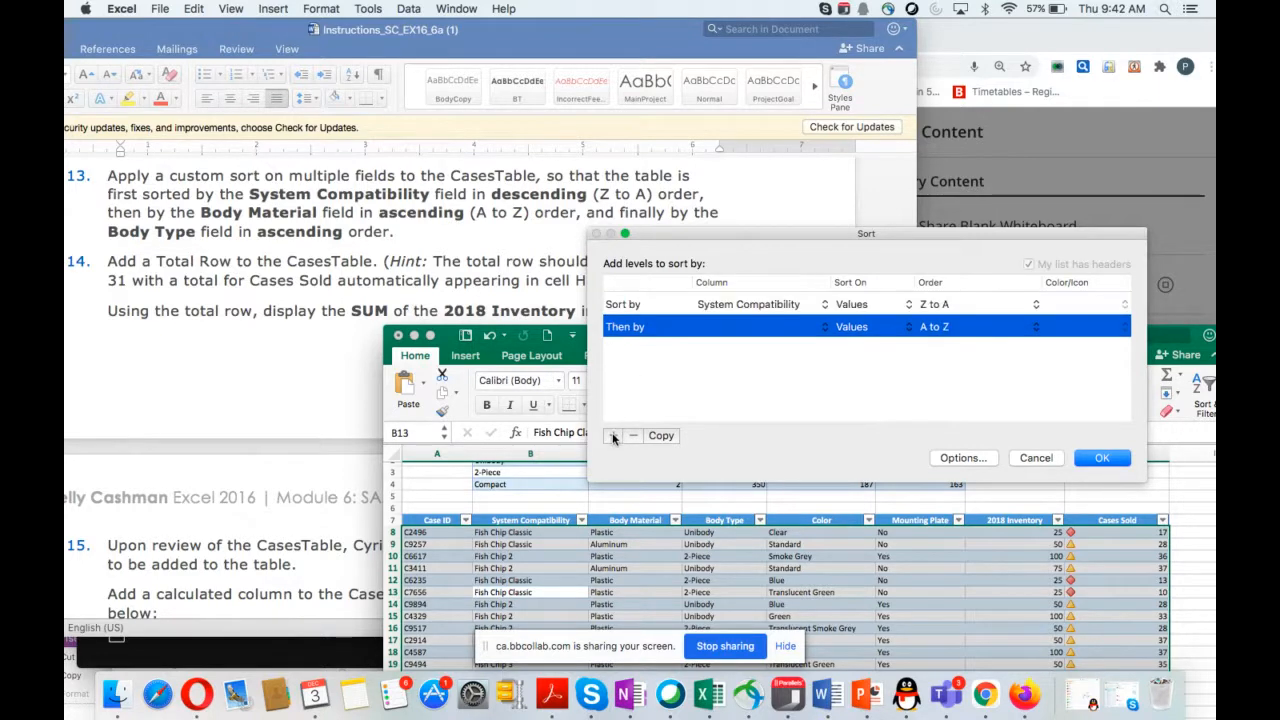
{"action": "left_click", "coordinate": [740, 328]}
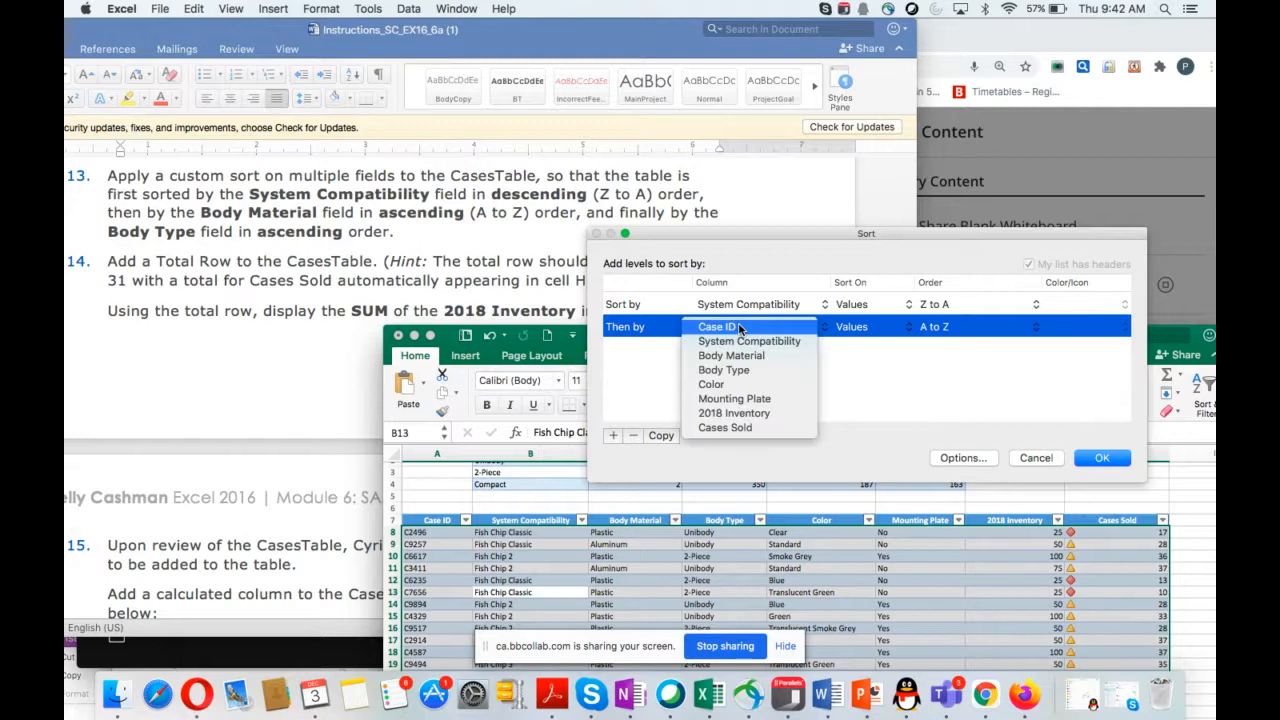
{"action": "left_click", "coordinate": [735, 356]}
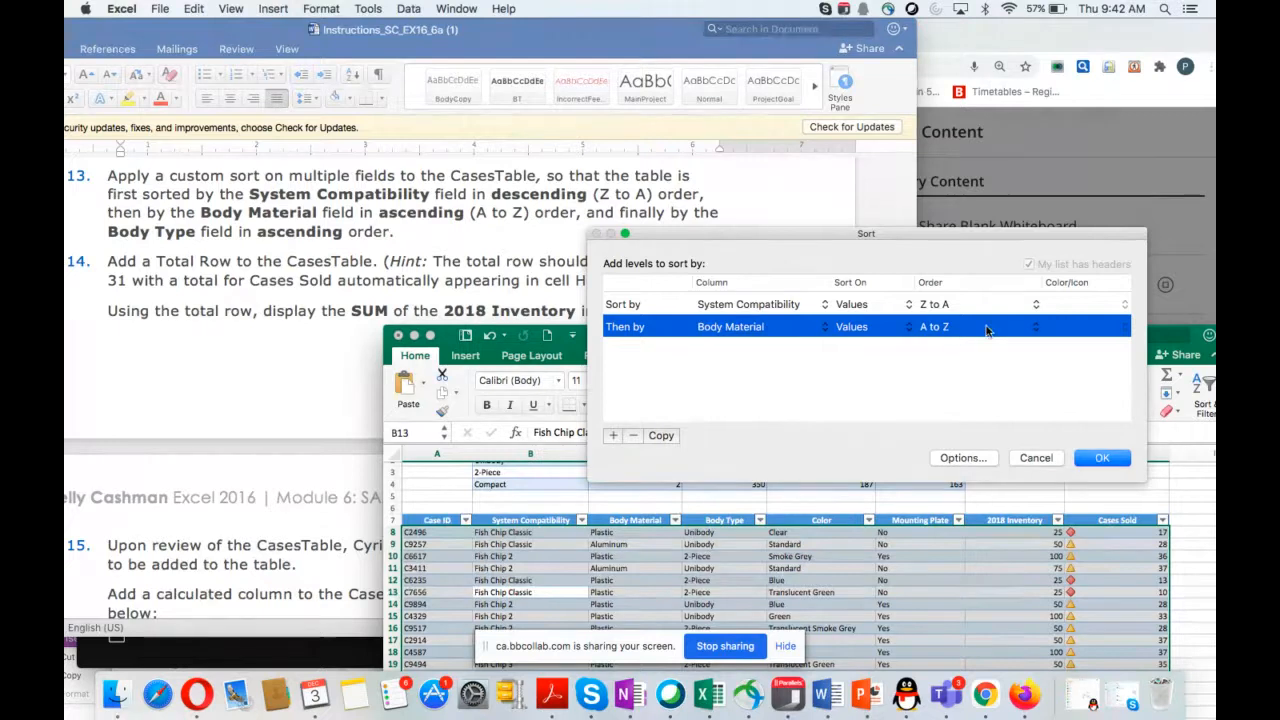
{"action": "left_click", "coordinate": [614, 438]}
{"action": "left_click", "coordinate": [740, 350]}
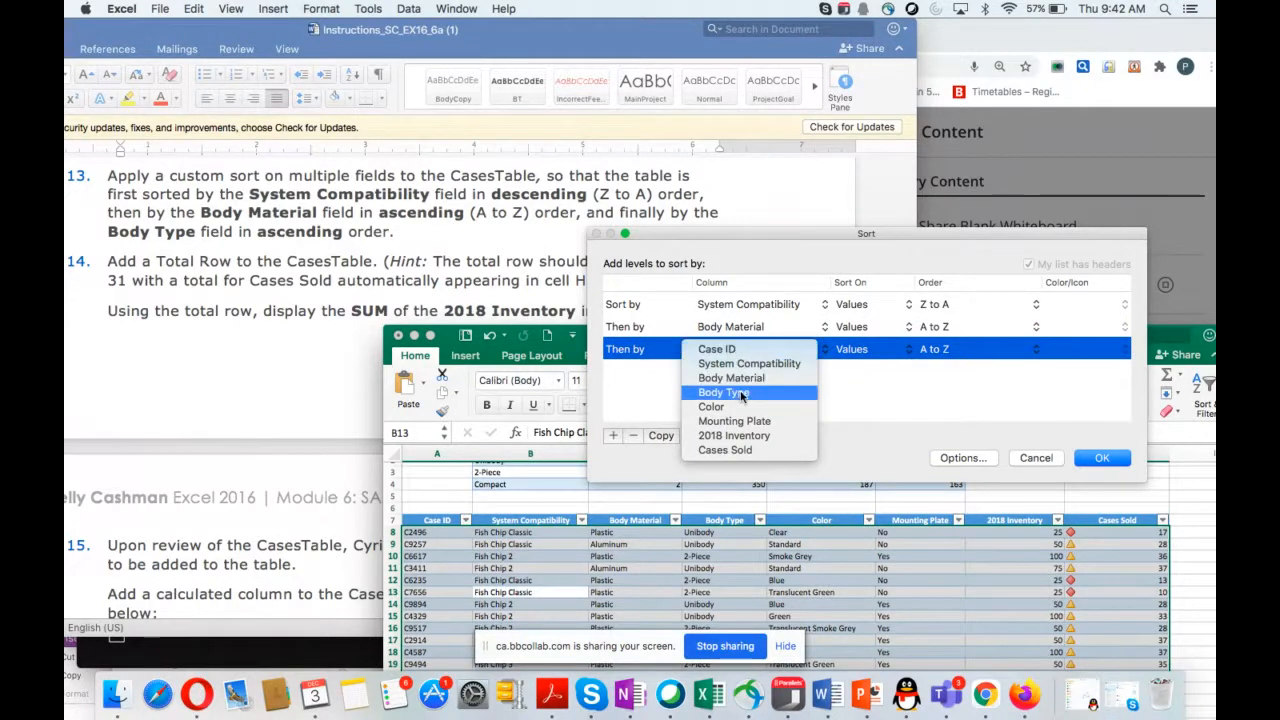
{"action": "left_click", "coordinate": [740, 393]}
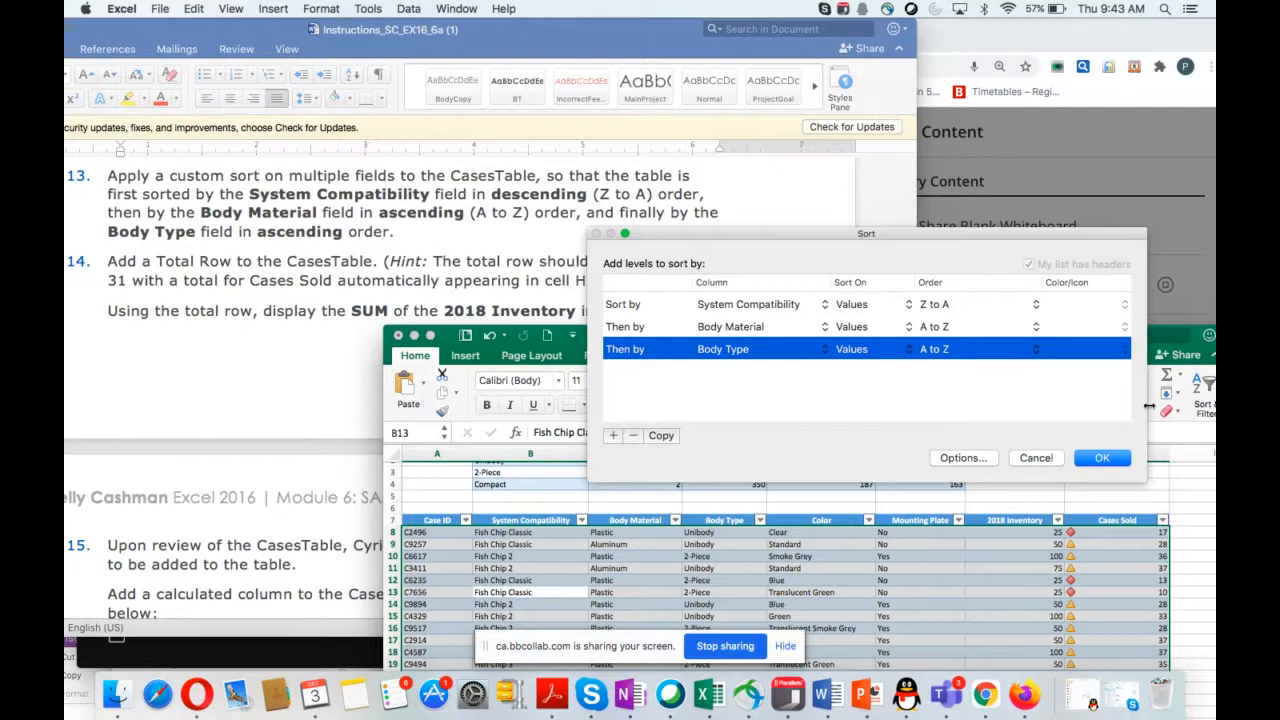
{"action": "left_click", "coordinate": [1104, 458]}
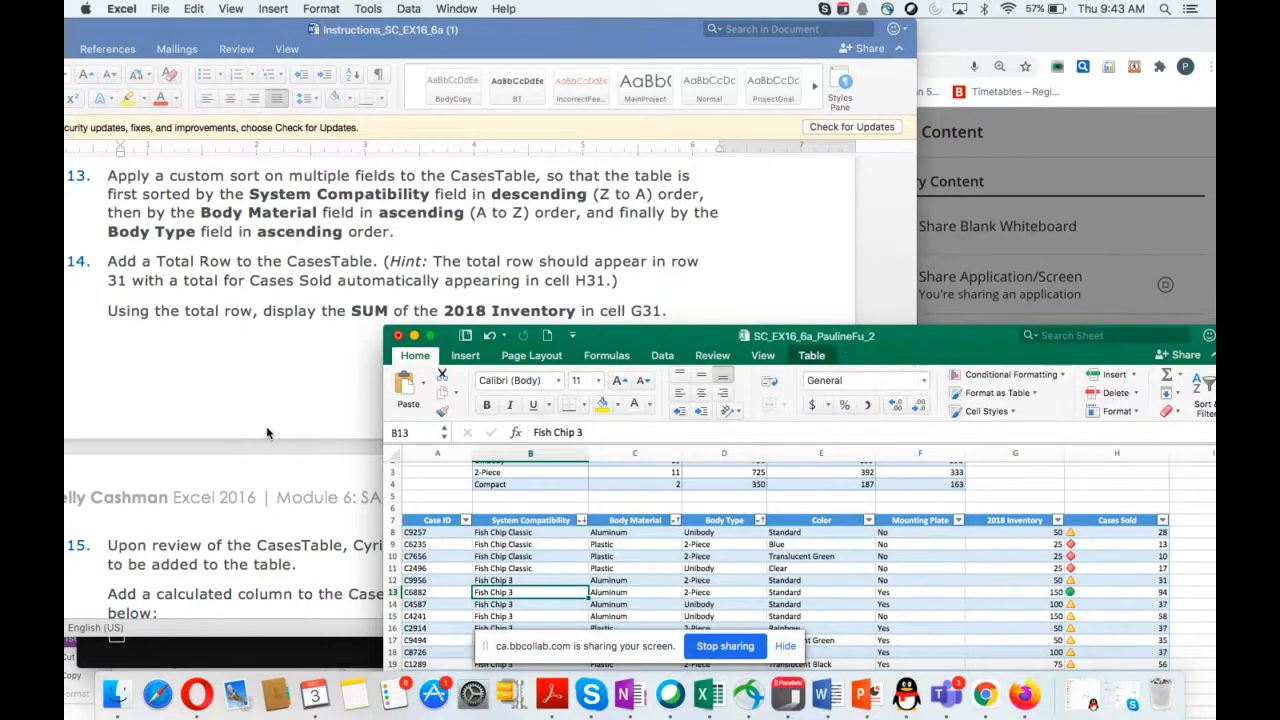
Read instruction 14 about the total row and check row 31 directly below the CasesTable.
{"action": "scroll", "coordinate": [265, 432], "scroll_direction": "down", "scroll_amount": 5}
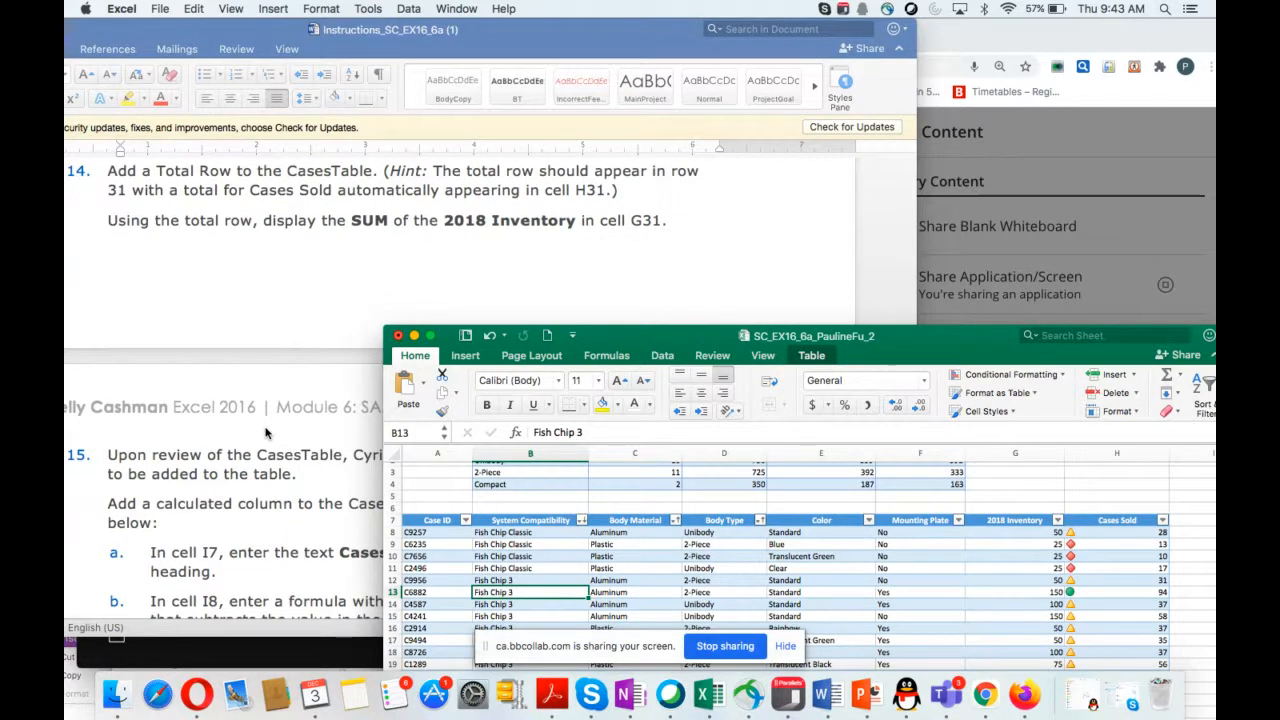
{"action": "left_click_drag", "start_coordinate": [677, 336], "coordinate": [814, 158]}
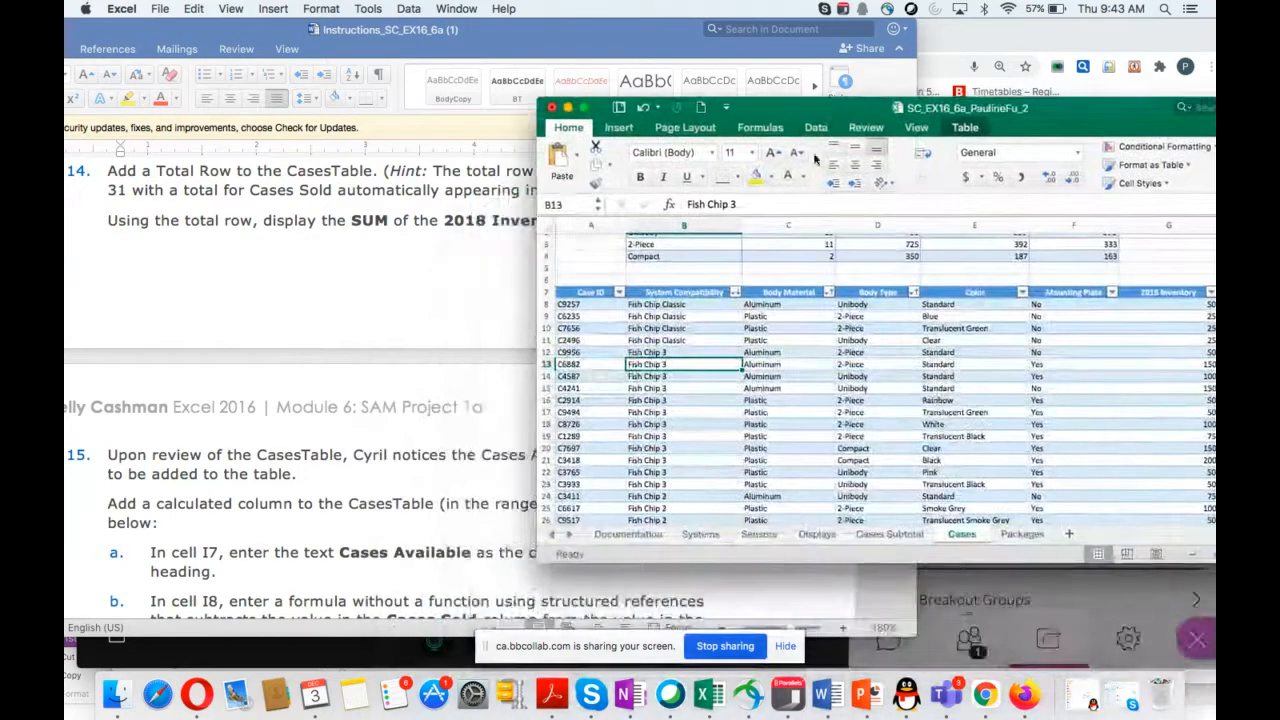
{"action": "scroll", "coordinate": [594, 314], "scroll_direction": "down", "scroll_amount": 5}
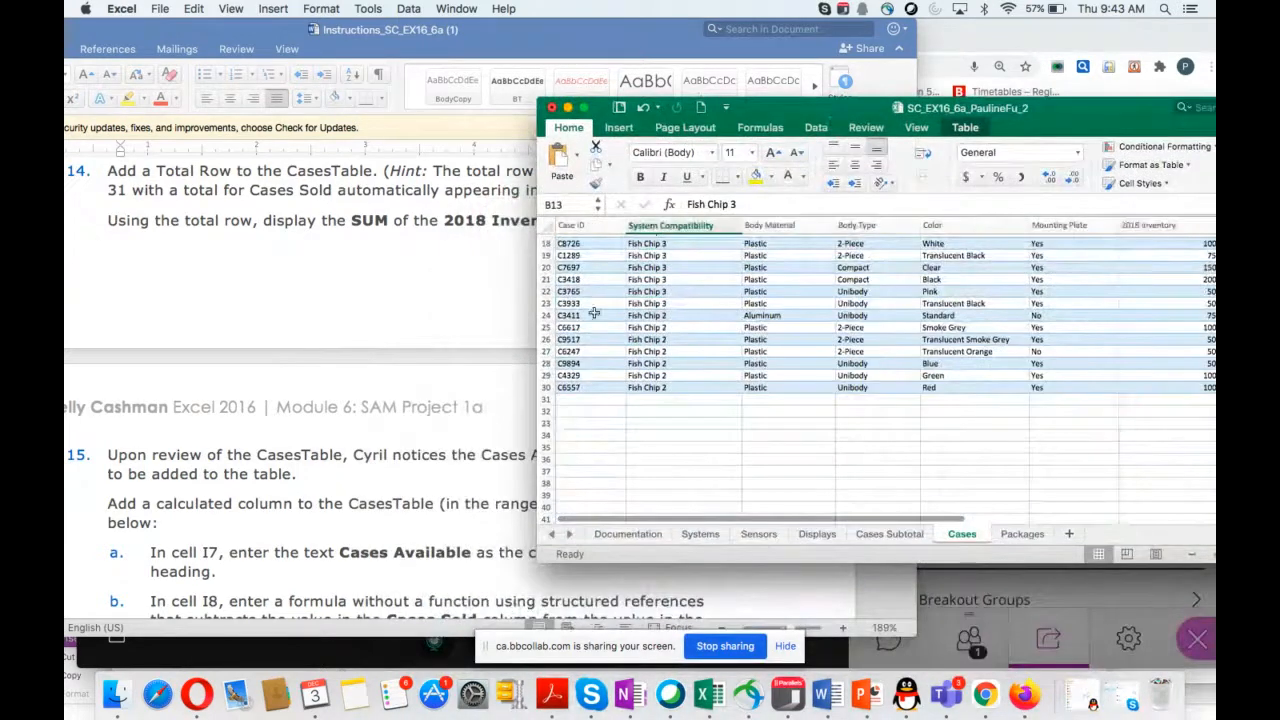
{"action": "left_click", "coordinate": [572, 399]}
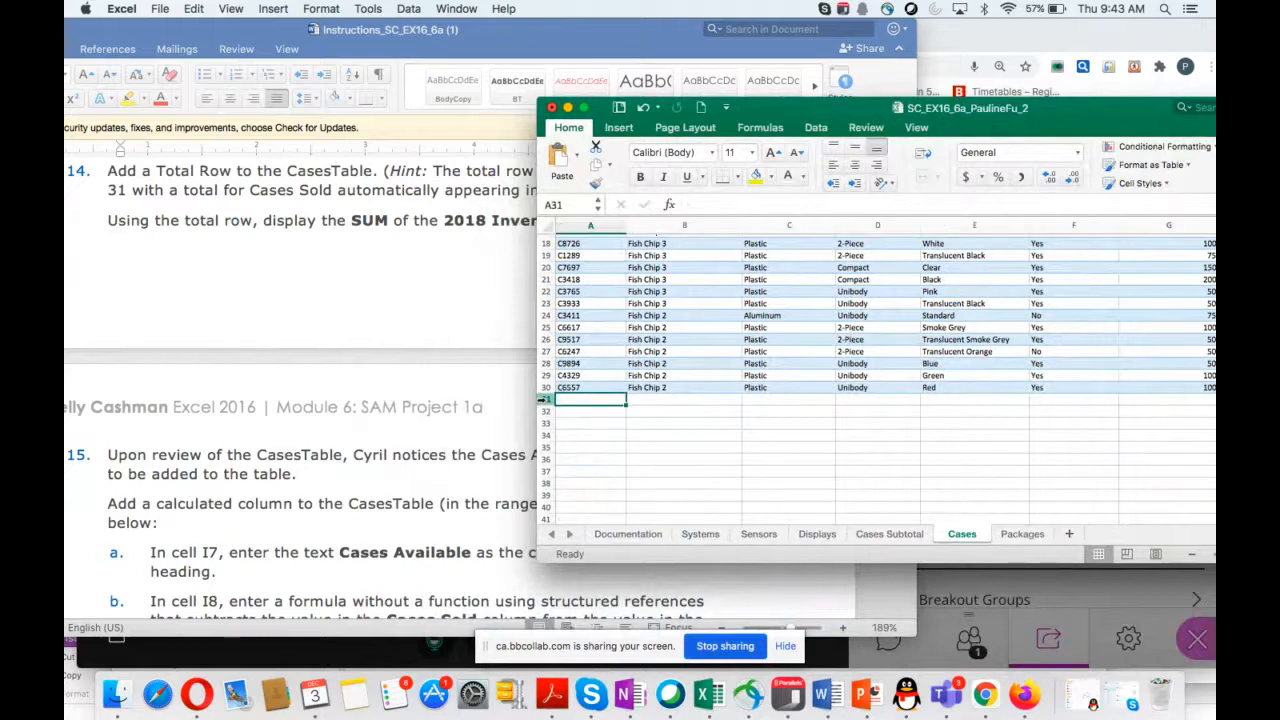
{"action": "left_click", "coordinate": [543, 399]}
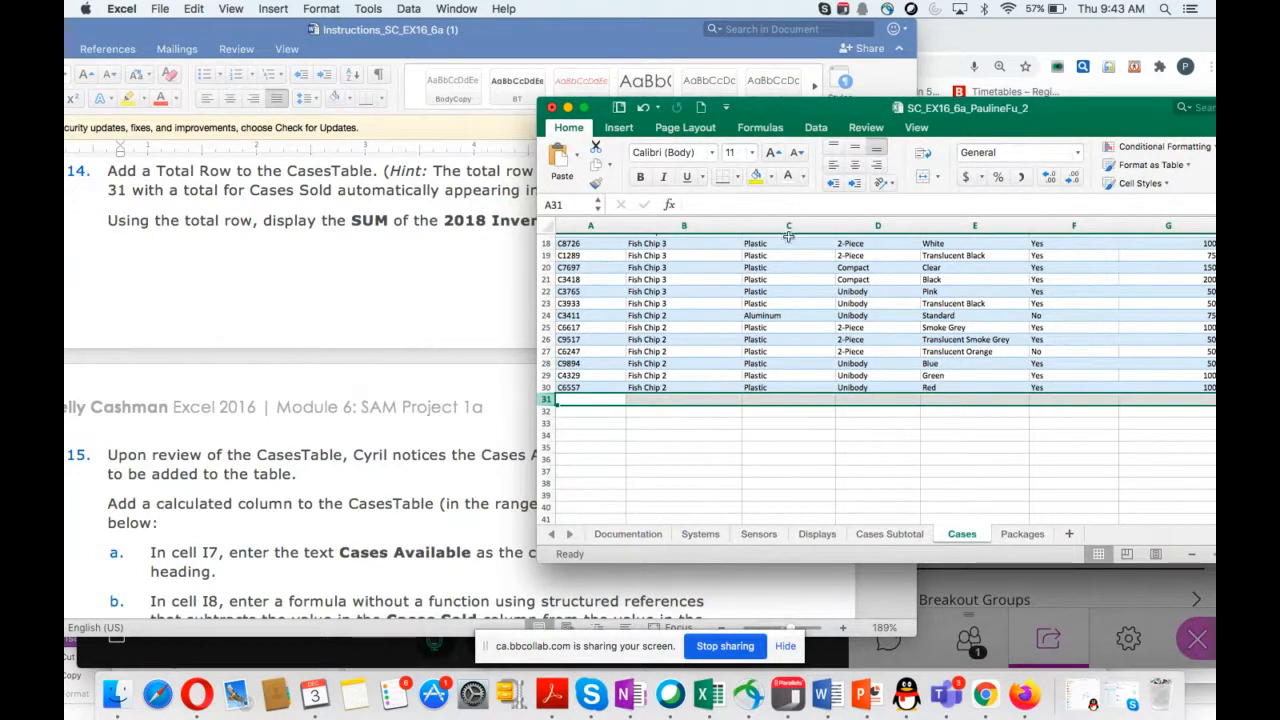
{"action": "left_click_drag", "start_coordinate": [844, 112], "coordinate": [615, 140]}
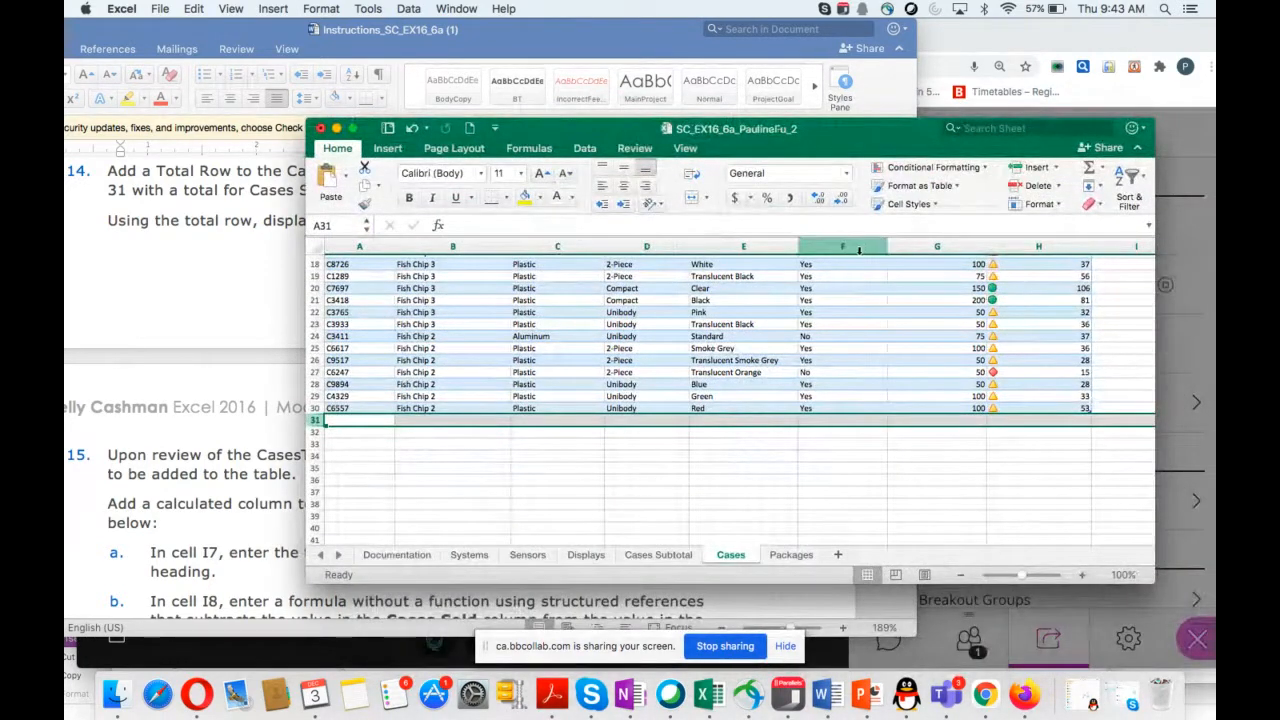
{"action": "left_click", "coordinate": [584, 149]}
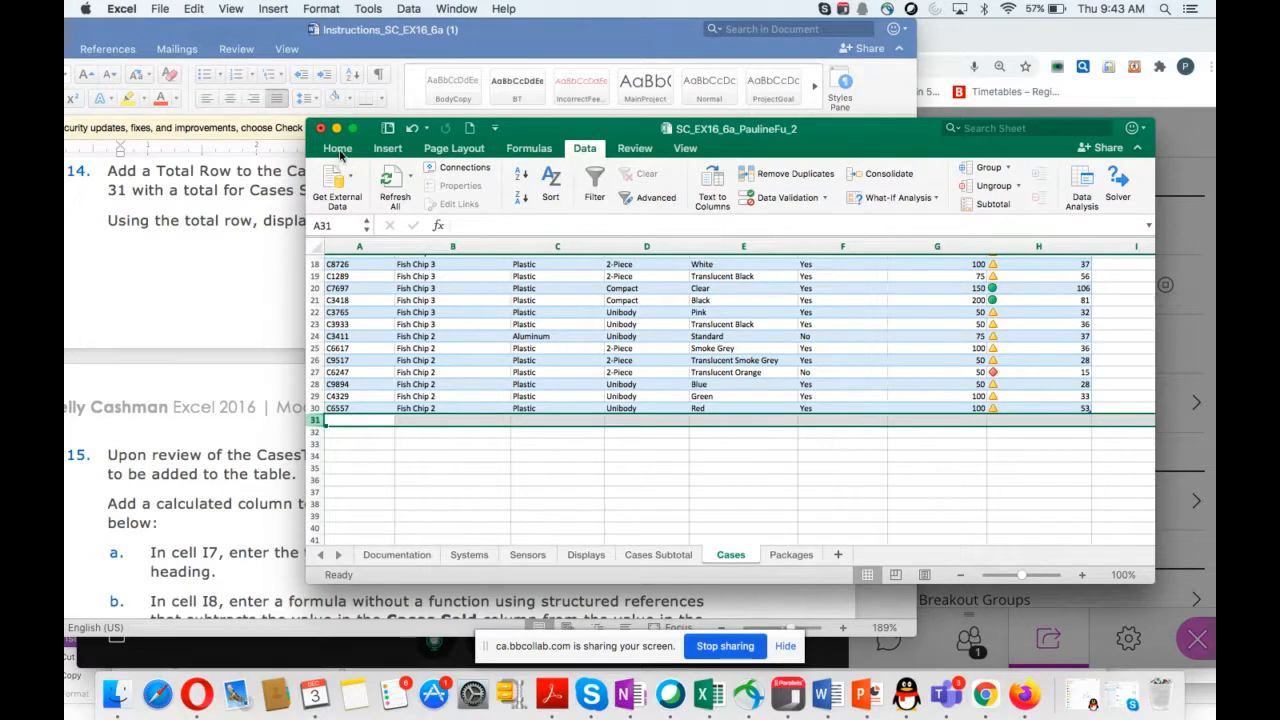
{"action": "left_click", "coordinate": [349, 151]}
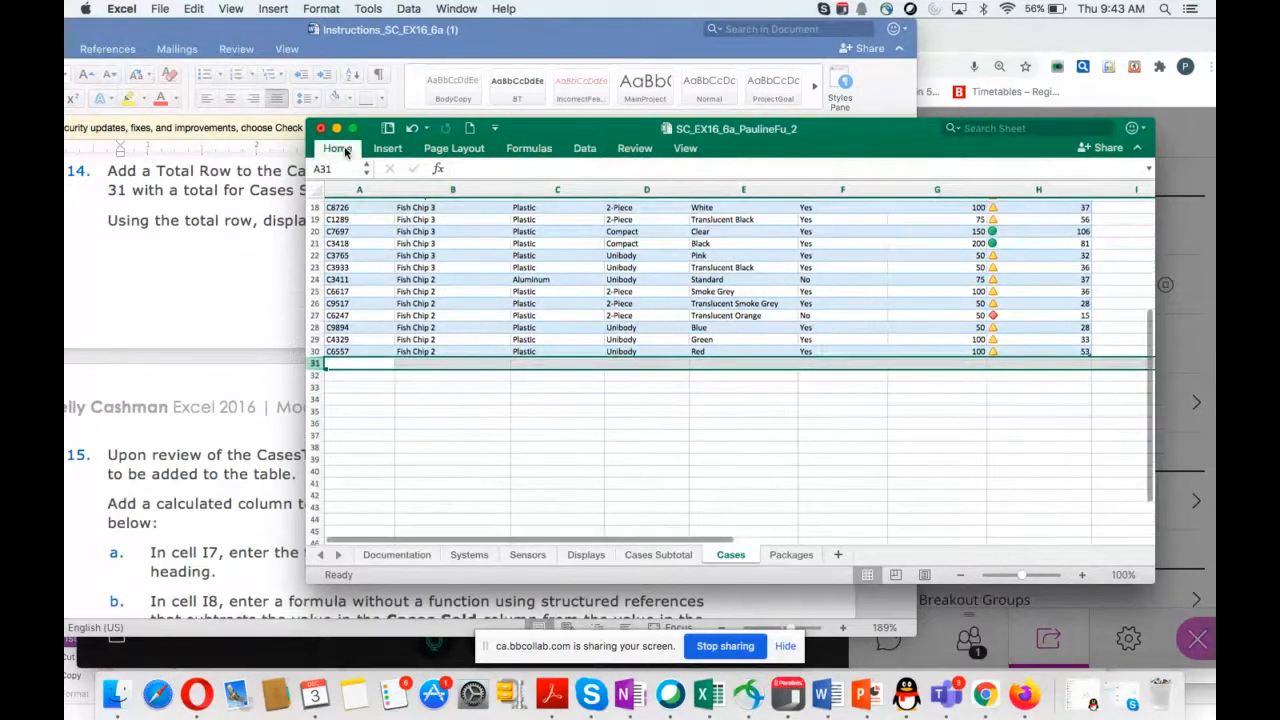
{"action": "scroll", "coordinate": [519, 284], "scroll_direction": "up", "scroll_amount": 3}
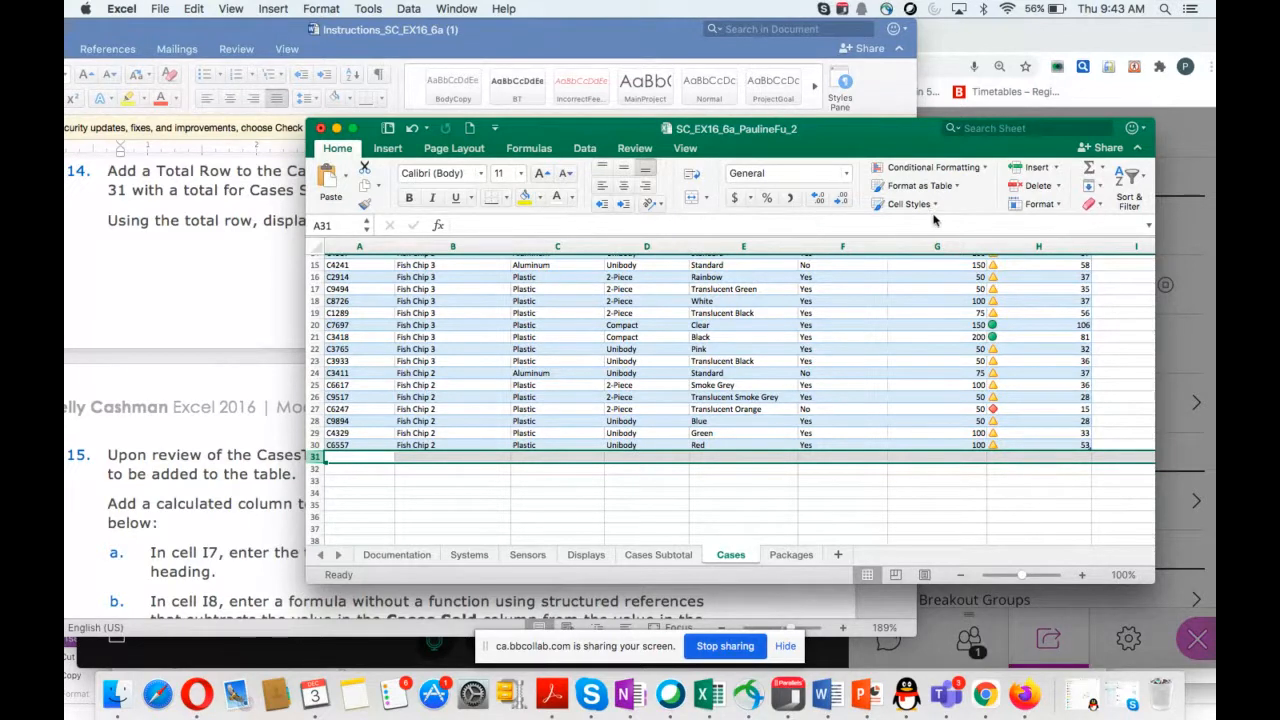
{"action": "left_click", "coordinate": [1103, 172]}
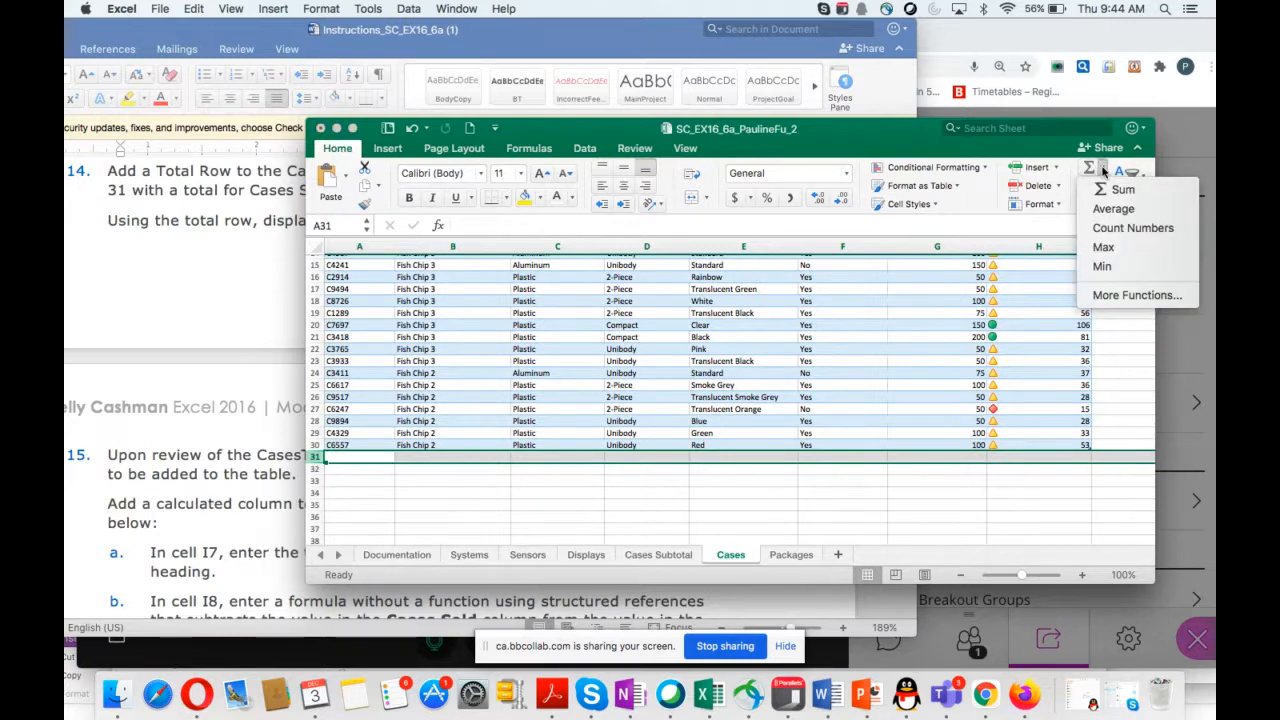
{"action": "left_click", "coordinate": [1100, 191]}
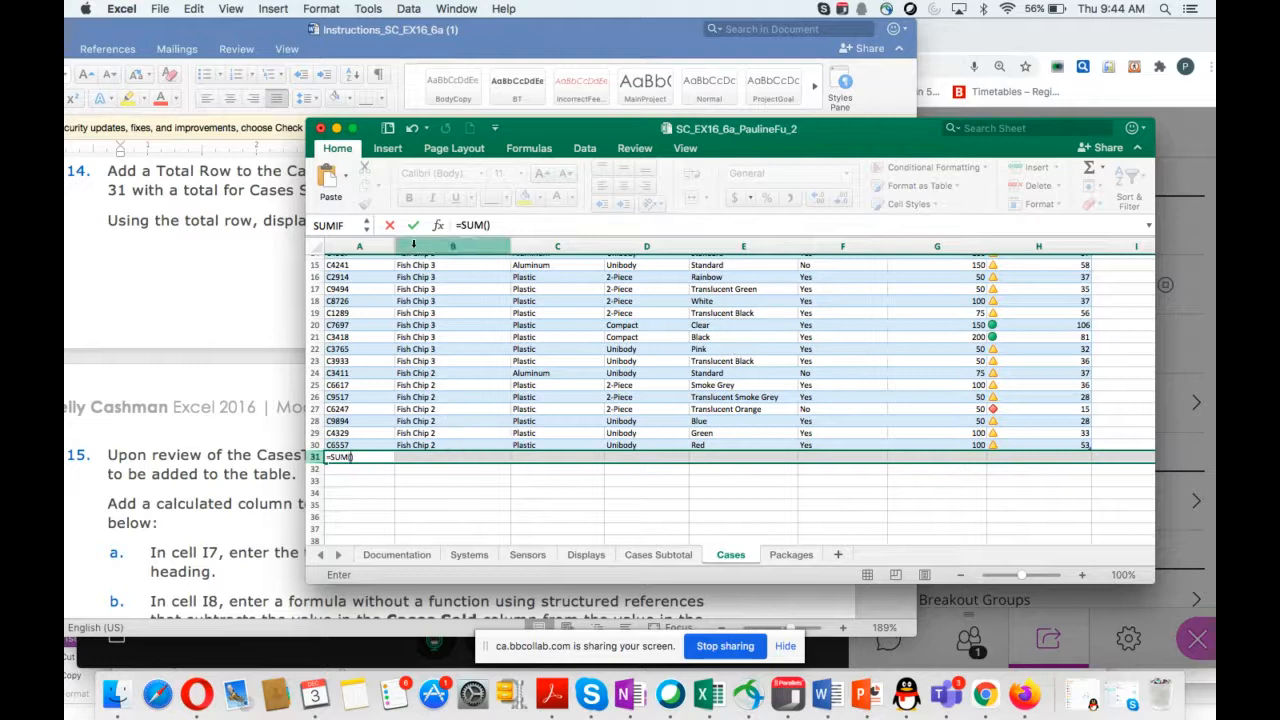
{"action": "left_click", "coordinate": [411, 131]}
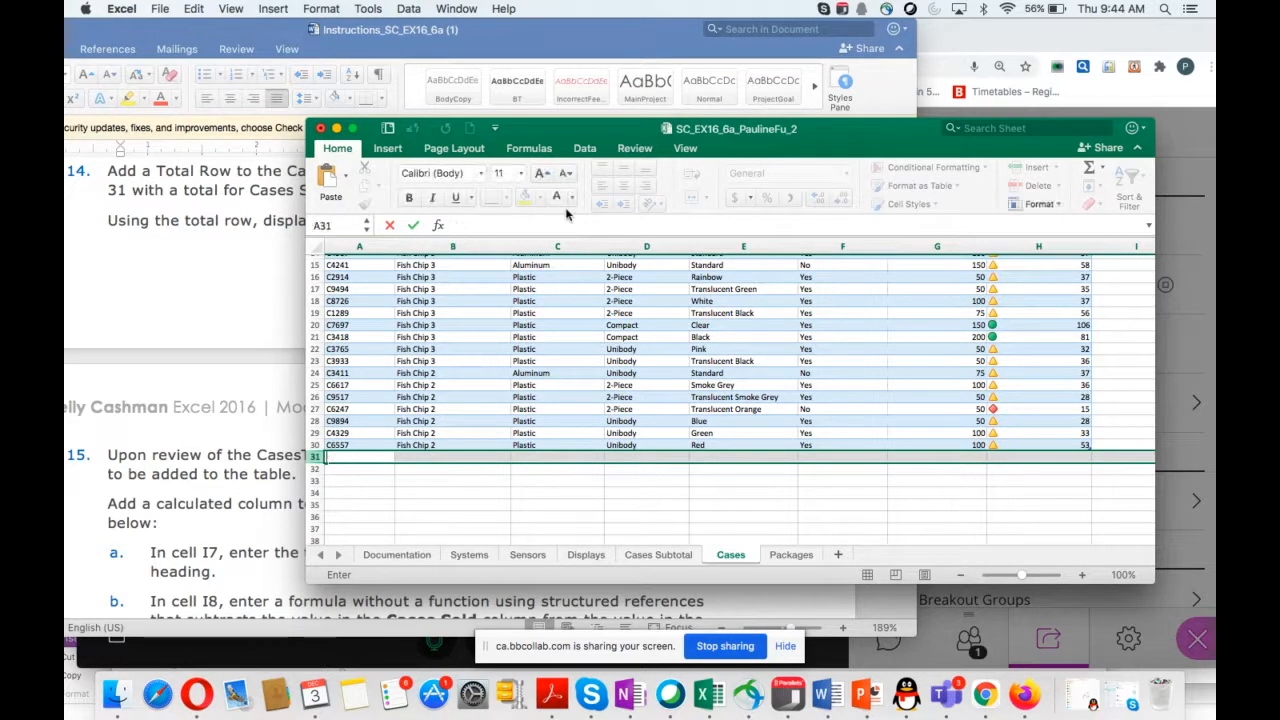
{"action": "scroll", "coordinate": [795, 380], "scroll_direction": "up", "scroll_amount": 5}
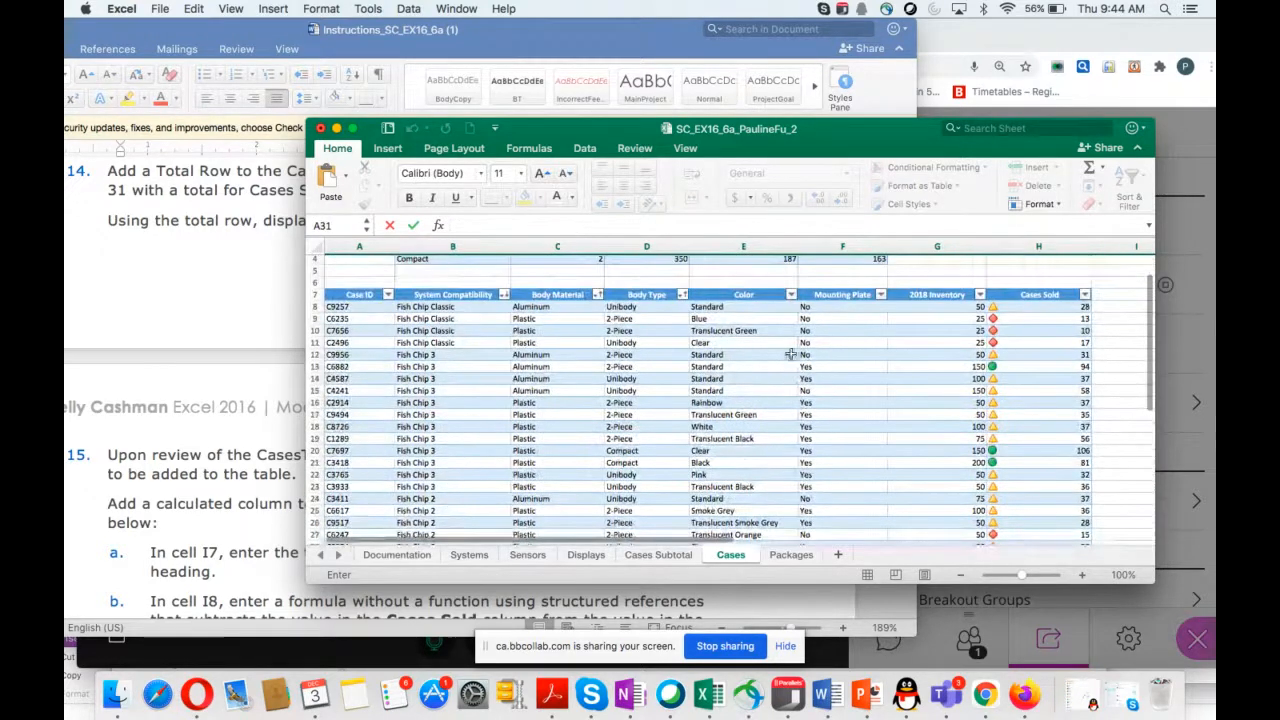
{"action": "scroll", "coordinate": [557, 376], "scroll_direction": "down", "scroll_amount": 5}
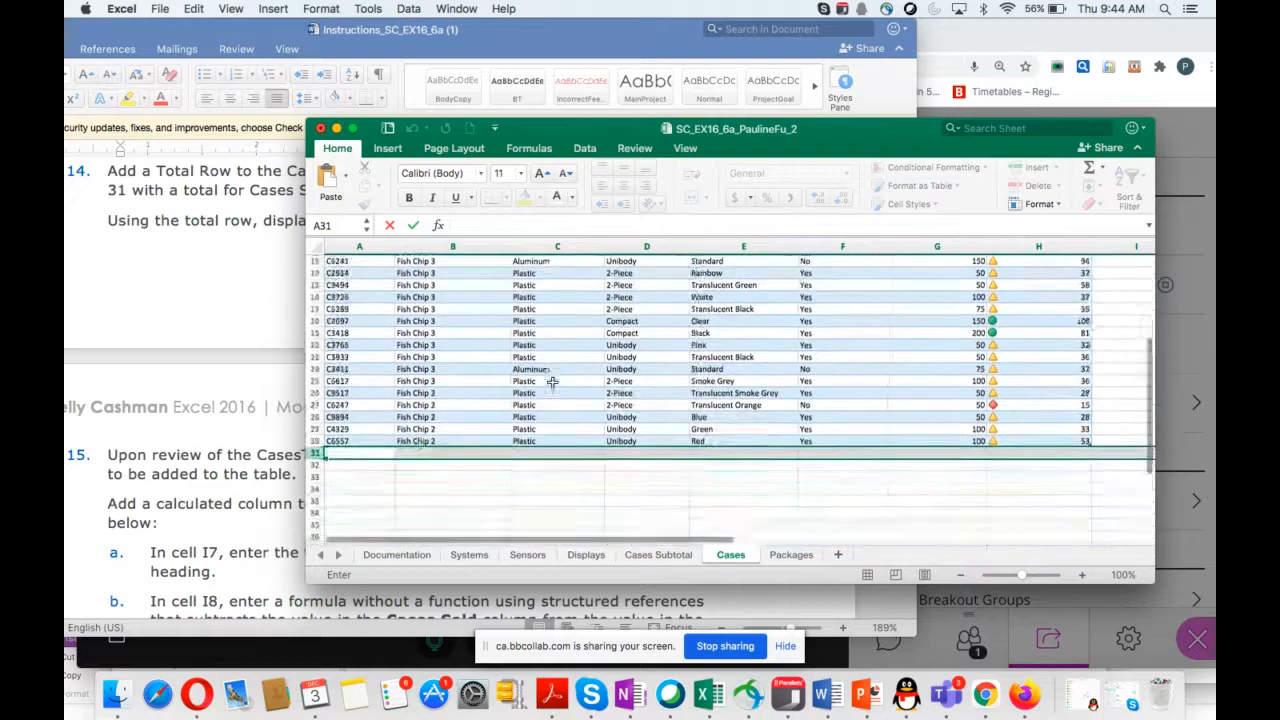
{"action": "left_click", "coordinate": [365, 452]}
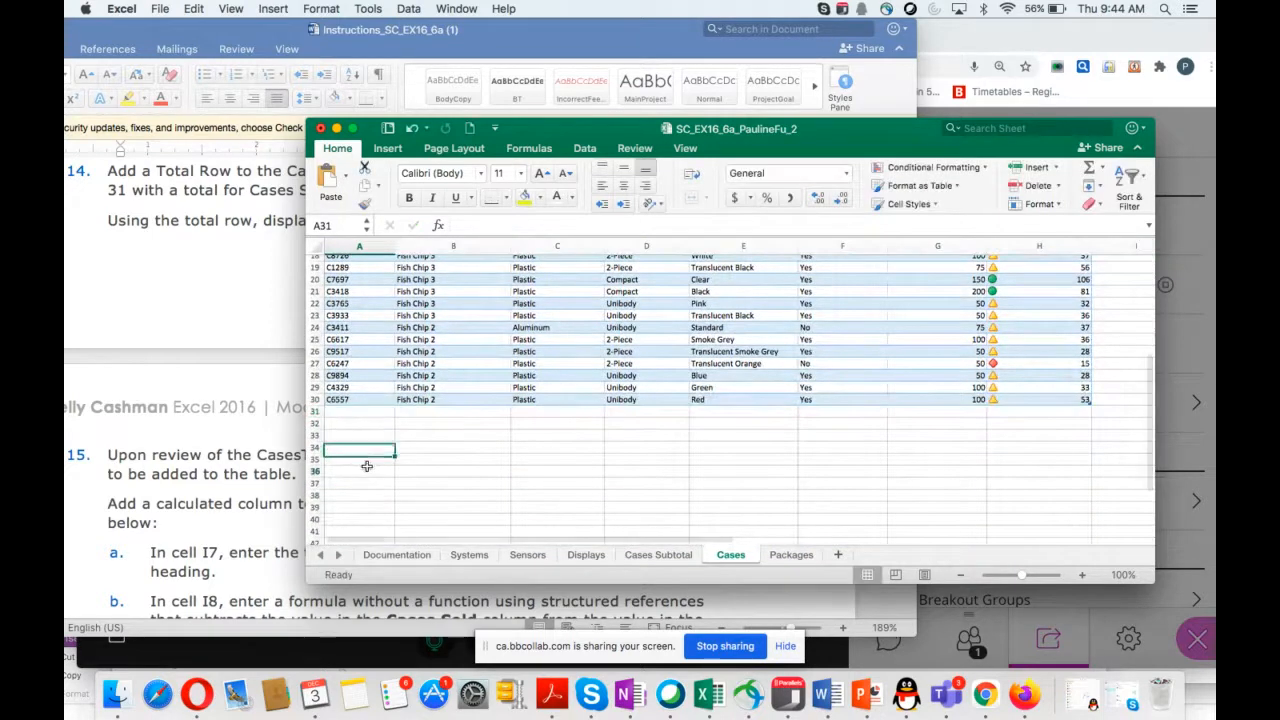
{"action": "left_click", "coordinate": [364, 412]}
{"action": "scroll", "coordinate": [587, 397], "scroll_direction": "up", "scroll_amount": 3}
{"action": "scroll", "coordinate": [587, 397], "scroll_direction": "up", "scroll_amount": 5}
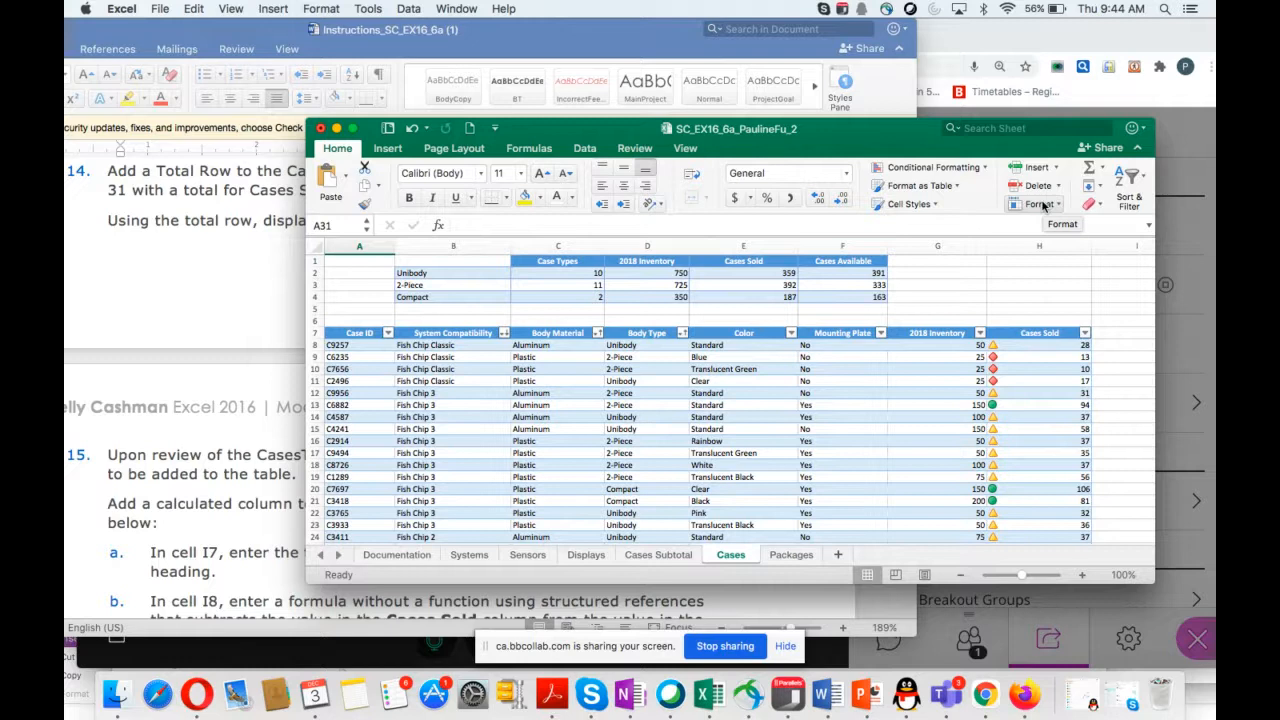
{"action": "left_click", "coordinate": [586, 149]}
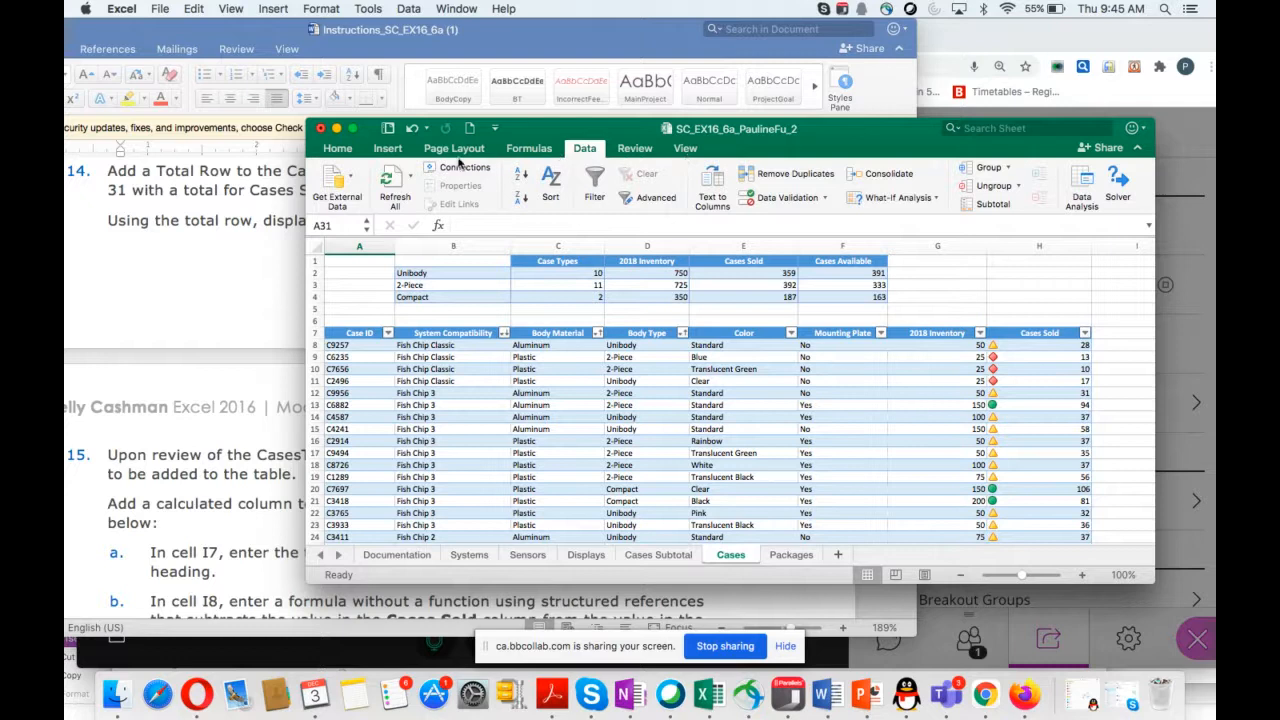
{"action": "left_click", "coordinate": [338, 149]}
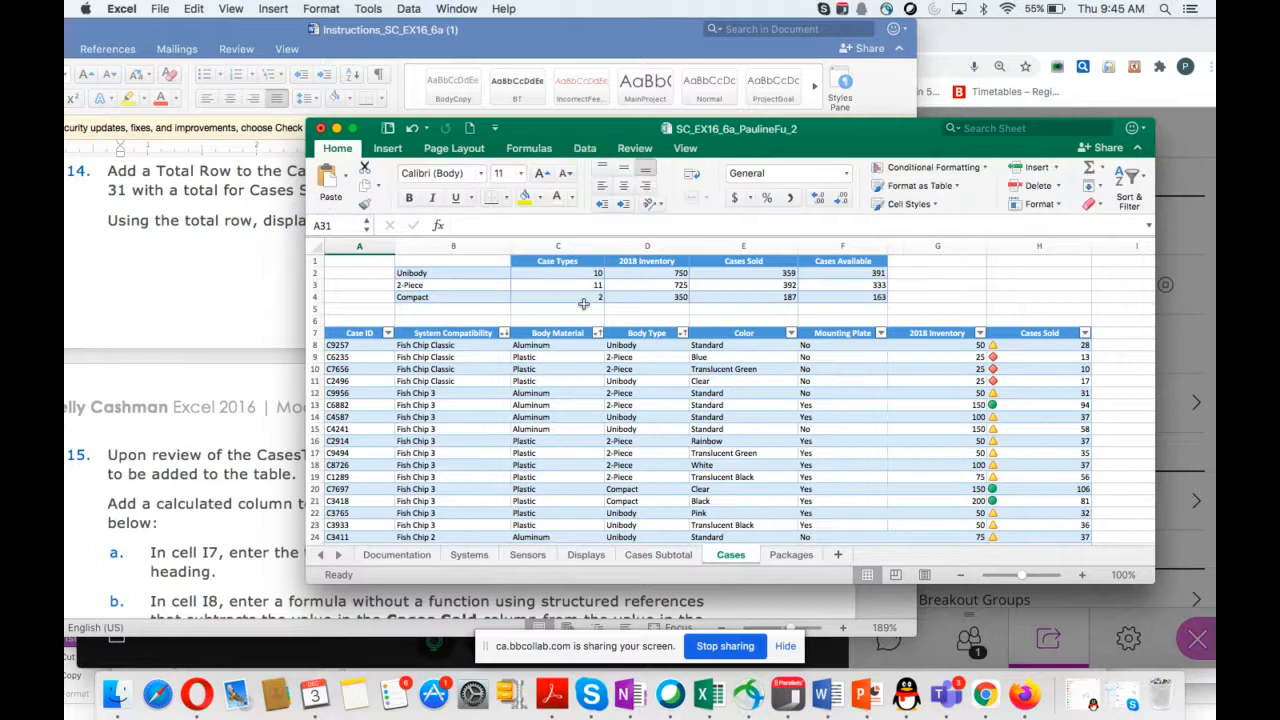
Turn on the Total Row for the CasesTable so that it occupies row 31.
{"action": "left_click", "coordinate": [518, 381]}
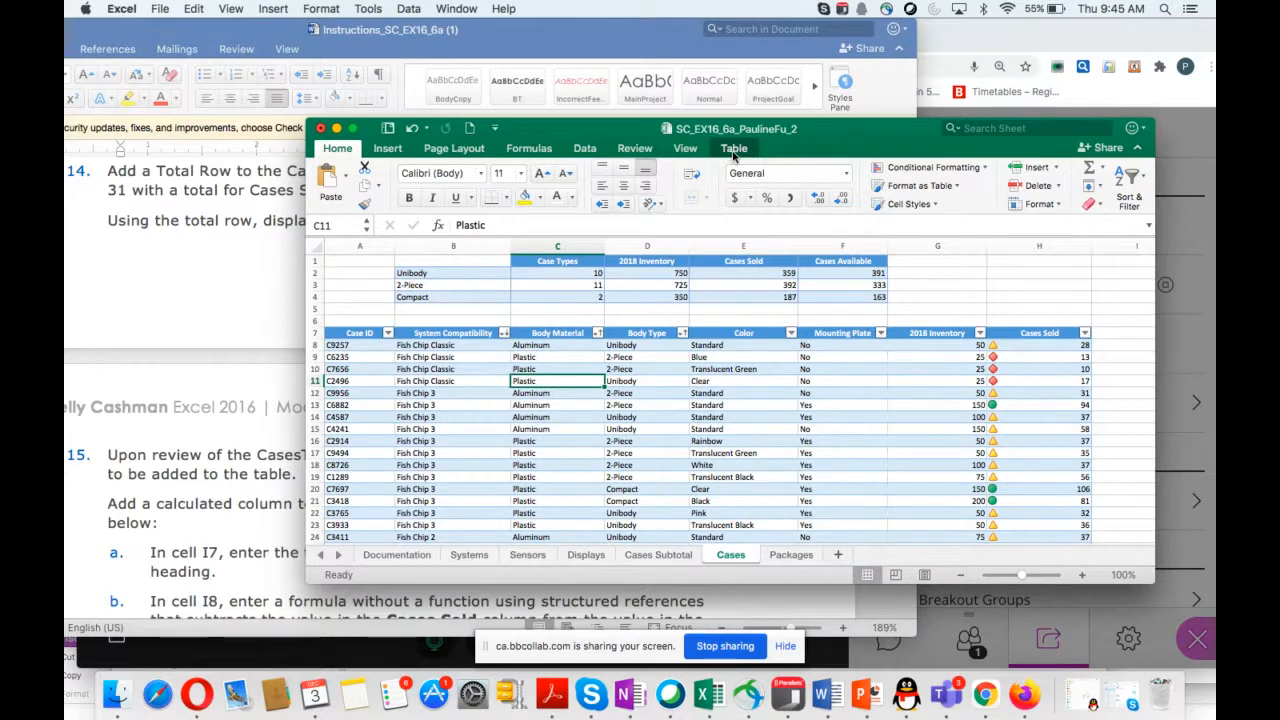
{"action": "left_click", "coordinate": [734, 150]}
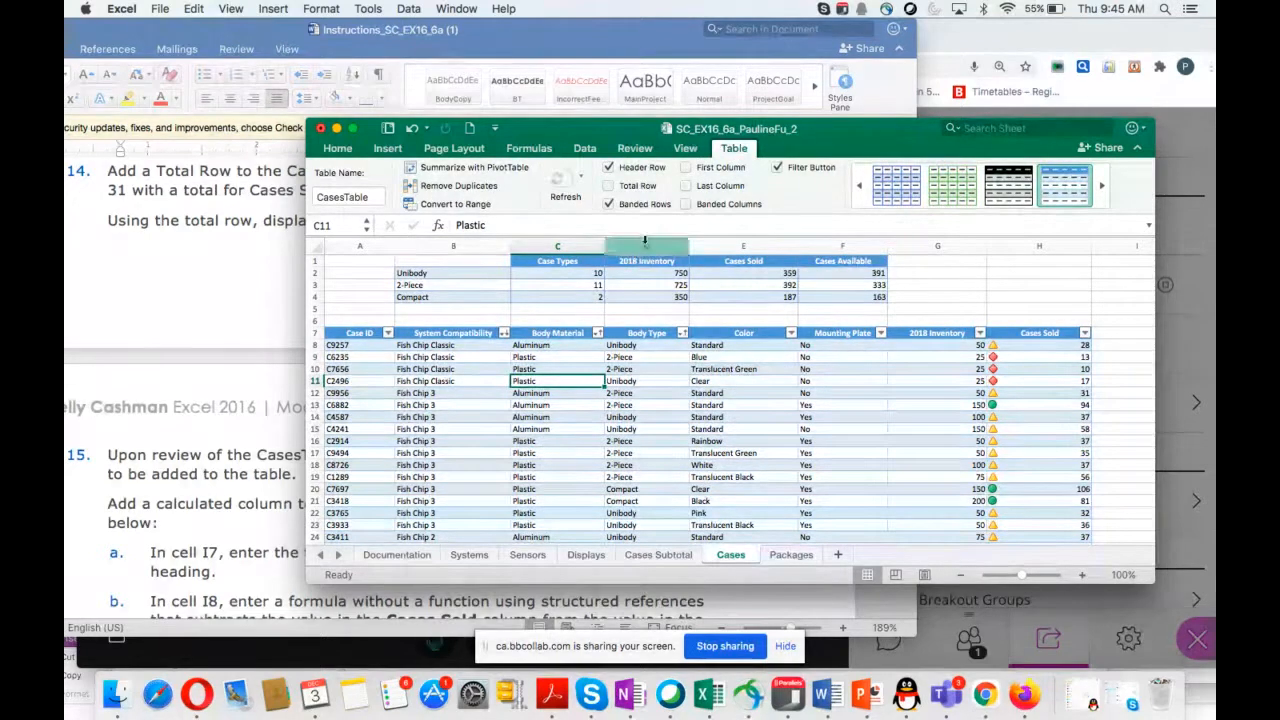
{"action": "left_click", "coordinate": [632, 189]}
{"action": "scroll", "coordinate": [396, 435], "scroll_direction": "down", "scroll_amount": 6}
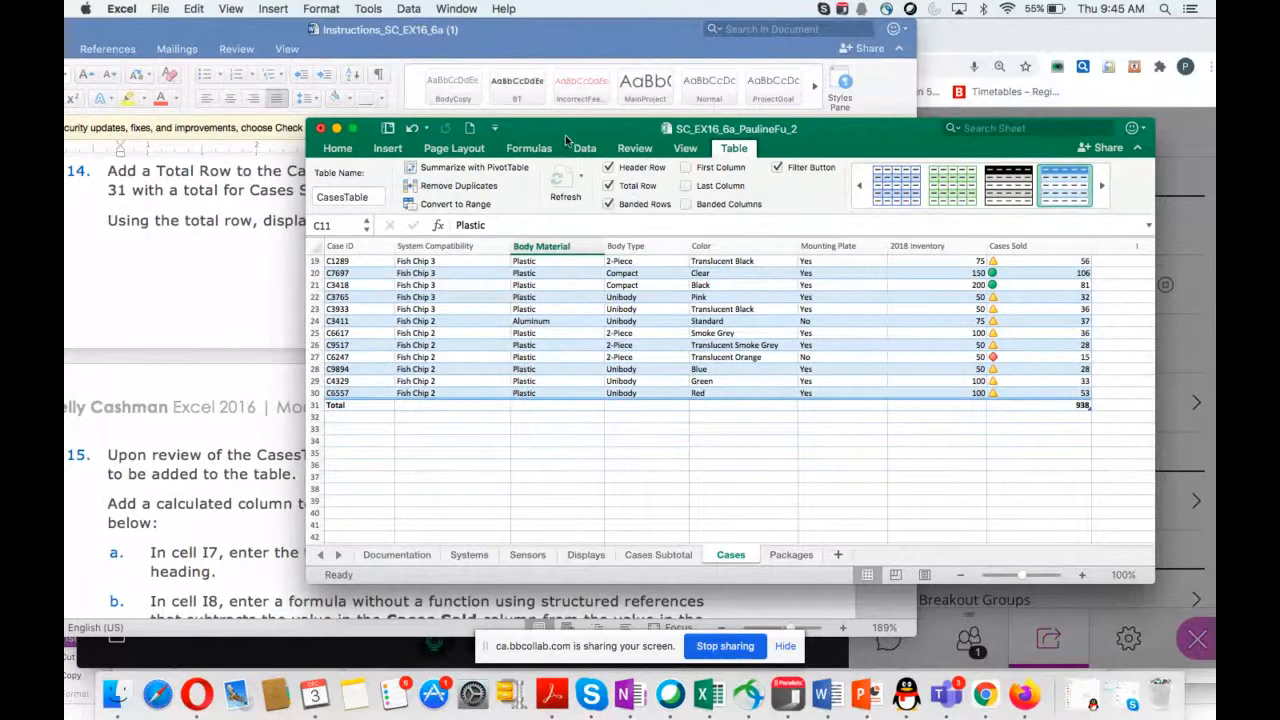
Display the Sum of the 2018 Inventory column in cell G31 of the total row.
{"action": "left_click_drag", "start_coordinate": [567, 138], "coordinate": [608, 256]}
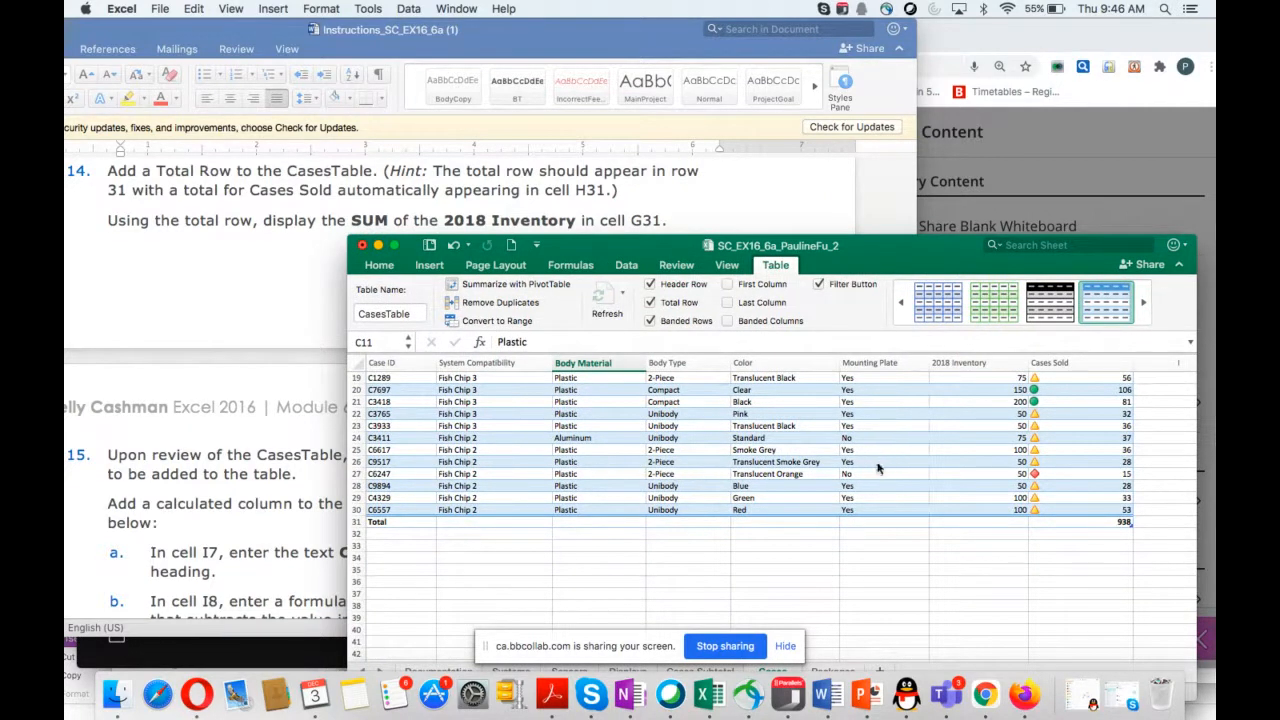
{"action": "scroll", "coordinate": [878, 468], "scroll_direction": "up", "scroll_amount": 3}
{"action": "scroll", "coordinate": [878, 468], "scroll_direction": "up", "scroll_amount": 5}
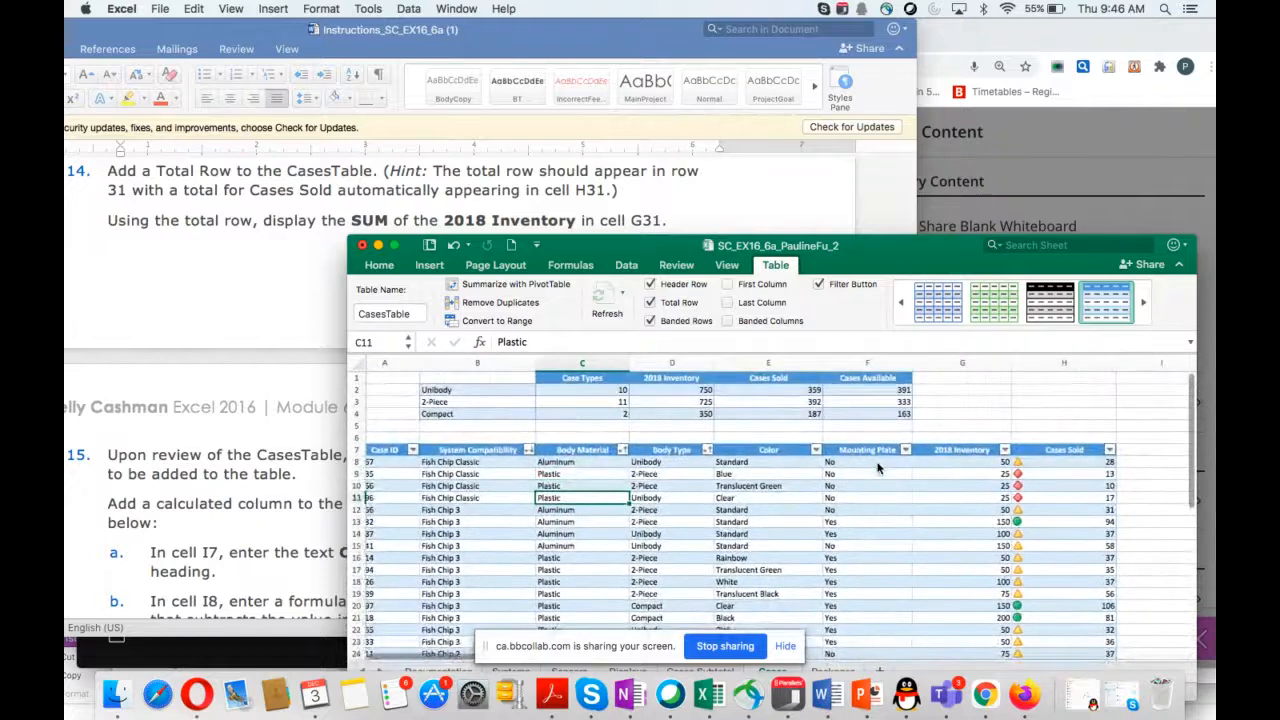
{"action": "scroll", "coordinate": [878, 468], "scroll_direction": "down", "scroll_amount": 2}
{"action": "scroll", "coordinate": [878, 468], "scroll_direction": "up", "scroll_amount": 1}
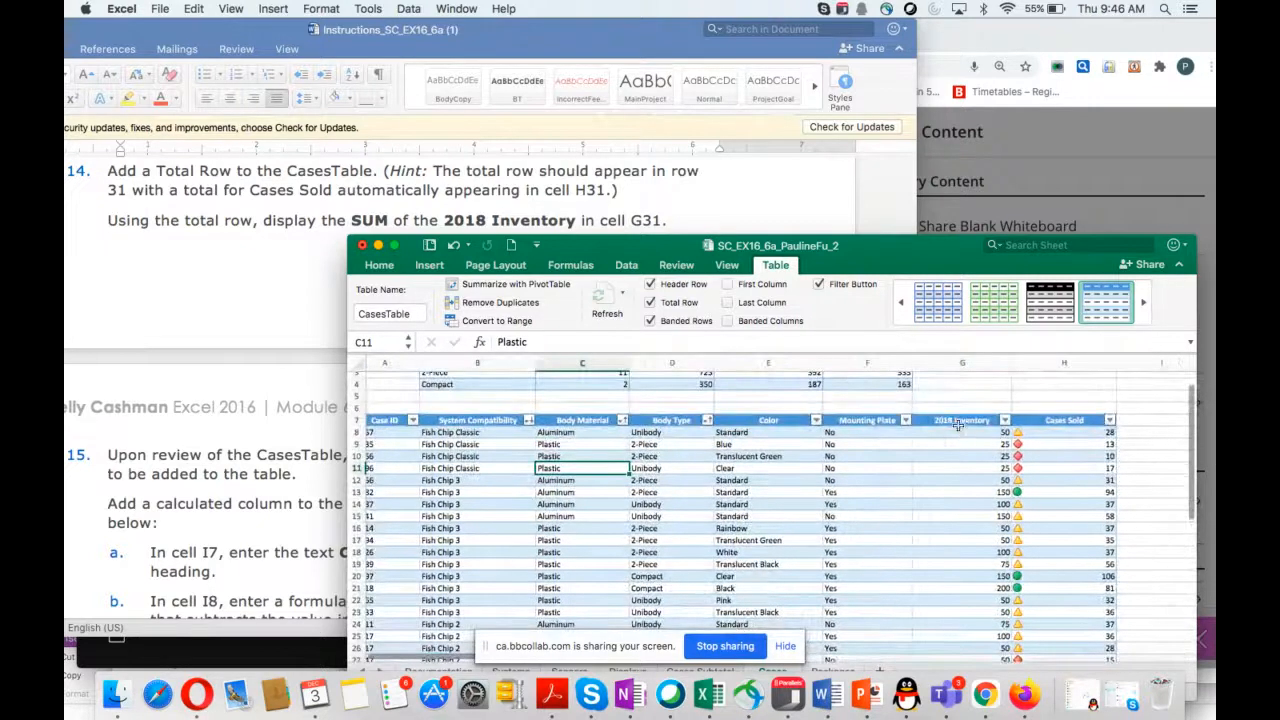
{"action": "scroll", "coordinate": [958, 503], "scroll_direction": "down", "scroll_amount": 5}
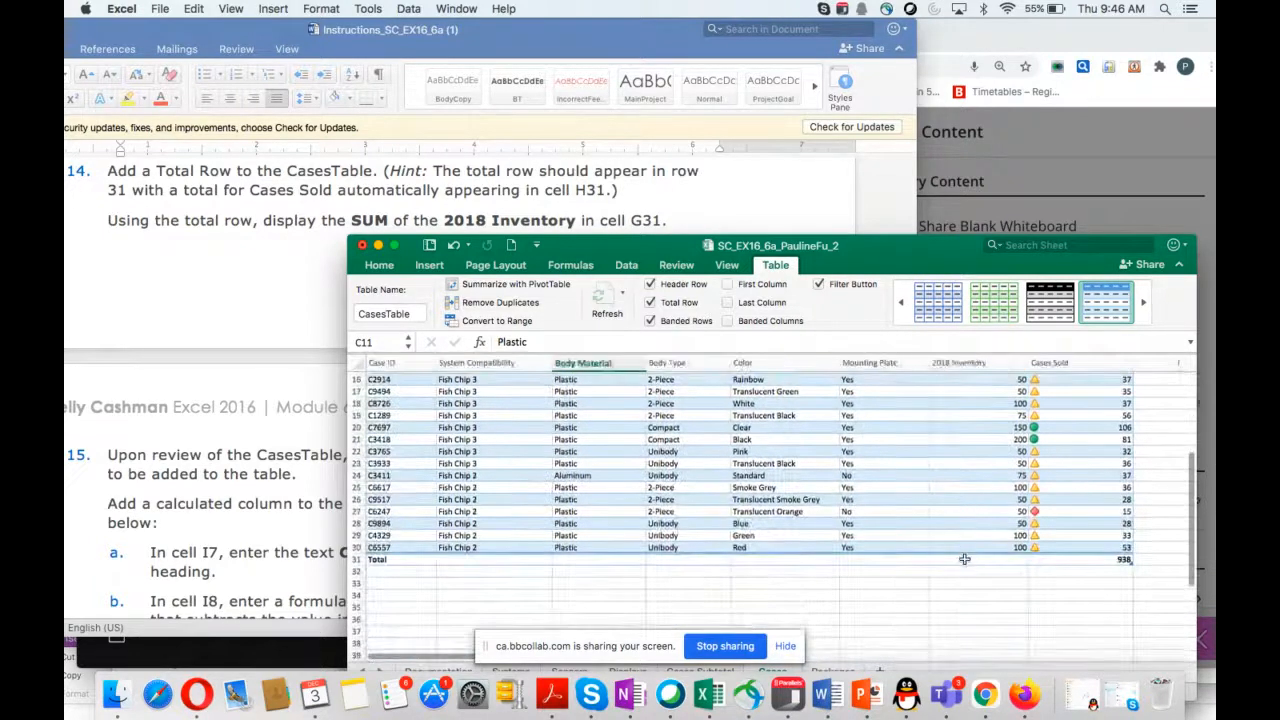
{"action": "left_click", "coordinate": [963, 559]}
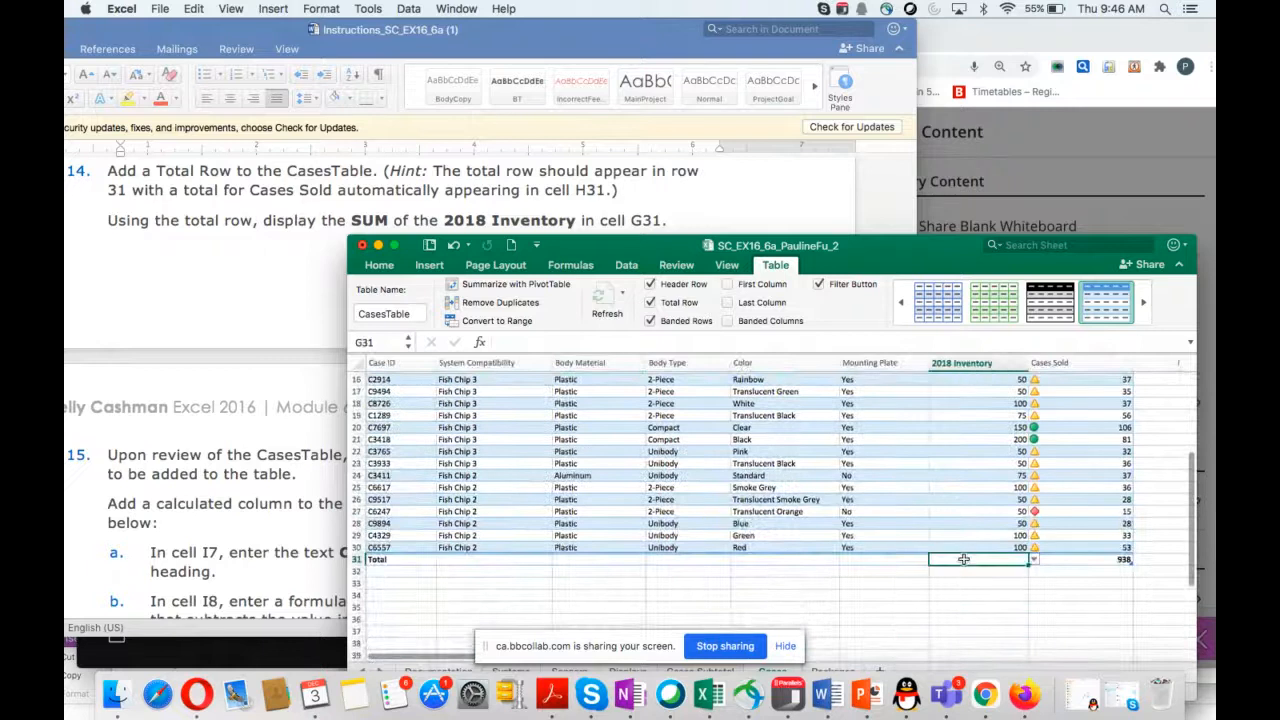
{"action": "left_click", "coordinate": [1035, 562]}
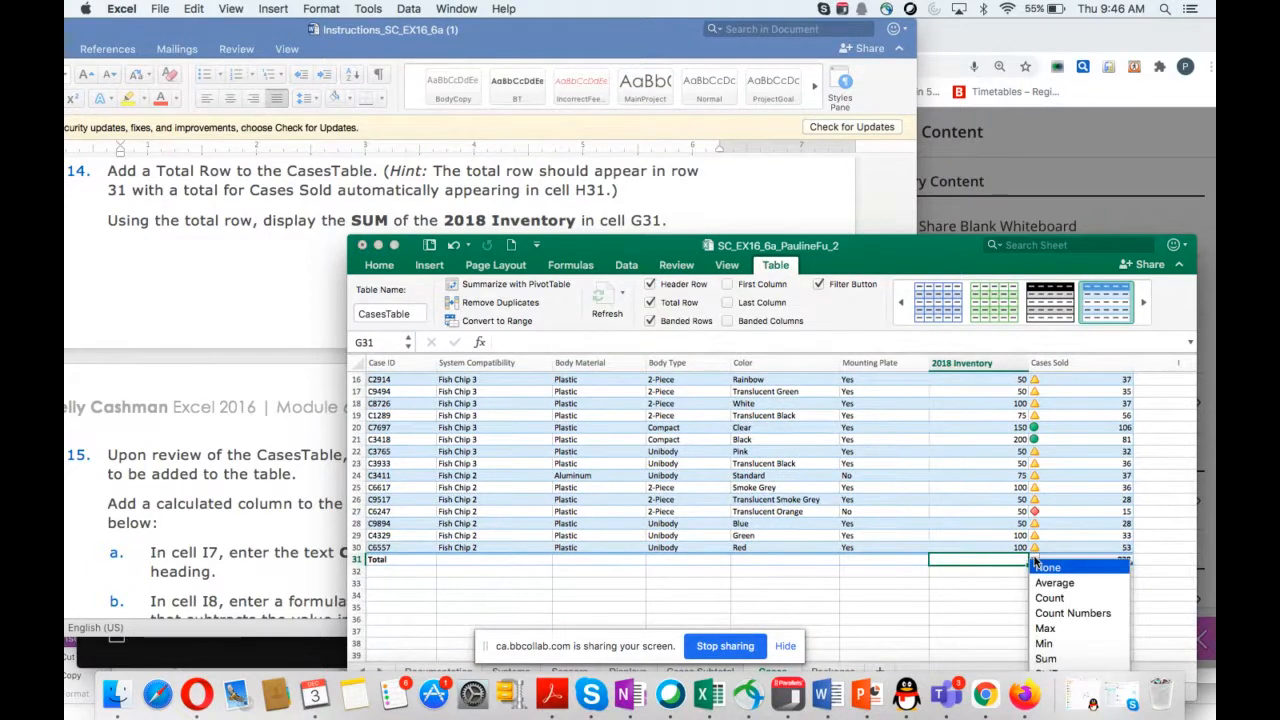
{"action": "left_click", "coordinate": [1046, 659]}
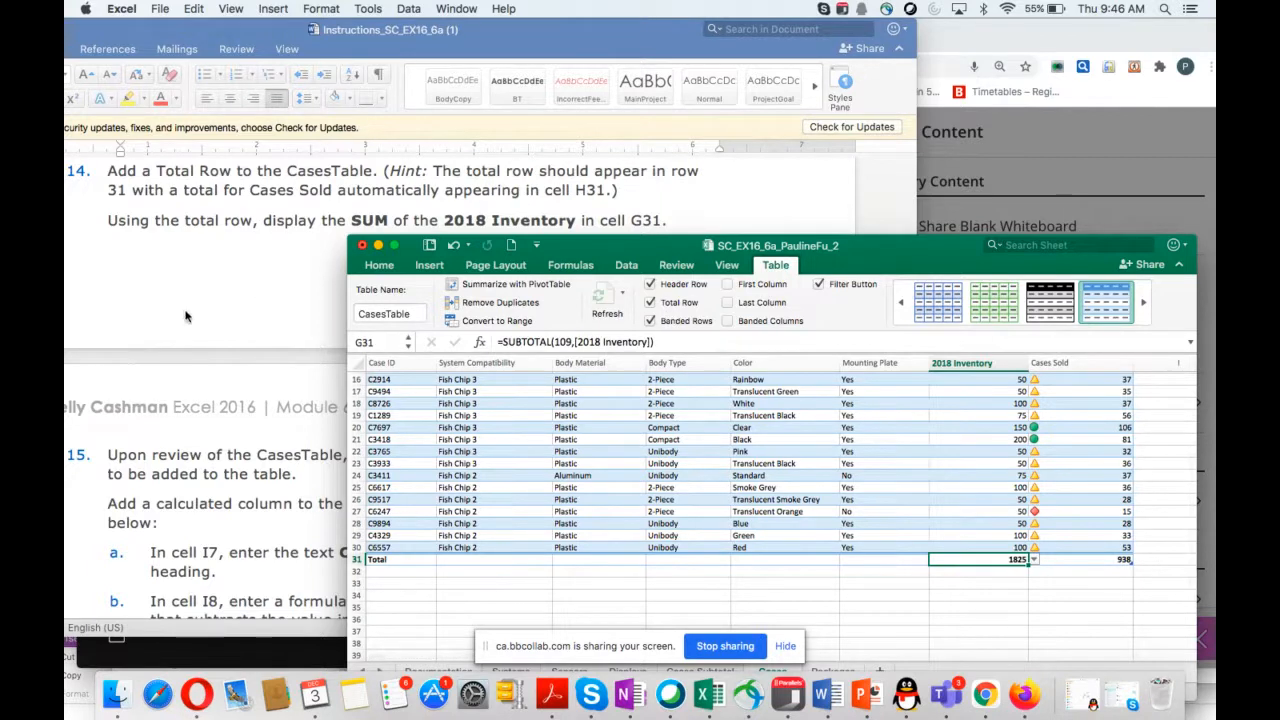
Read instruction 15 and enter the heading Cases Available in cell I7 as a new CasesTable column.
{"action": "scroll", "coordinate": [185, 316], "scroll_direction": "down", "scroll_amount": 10}
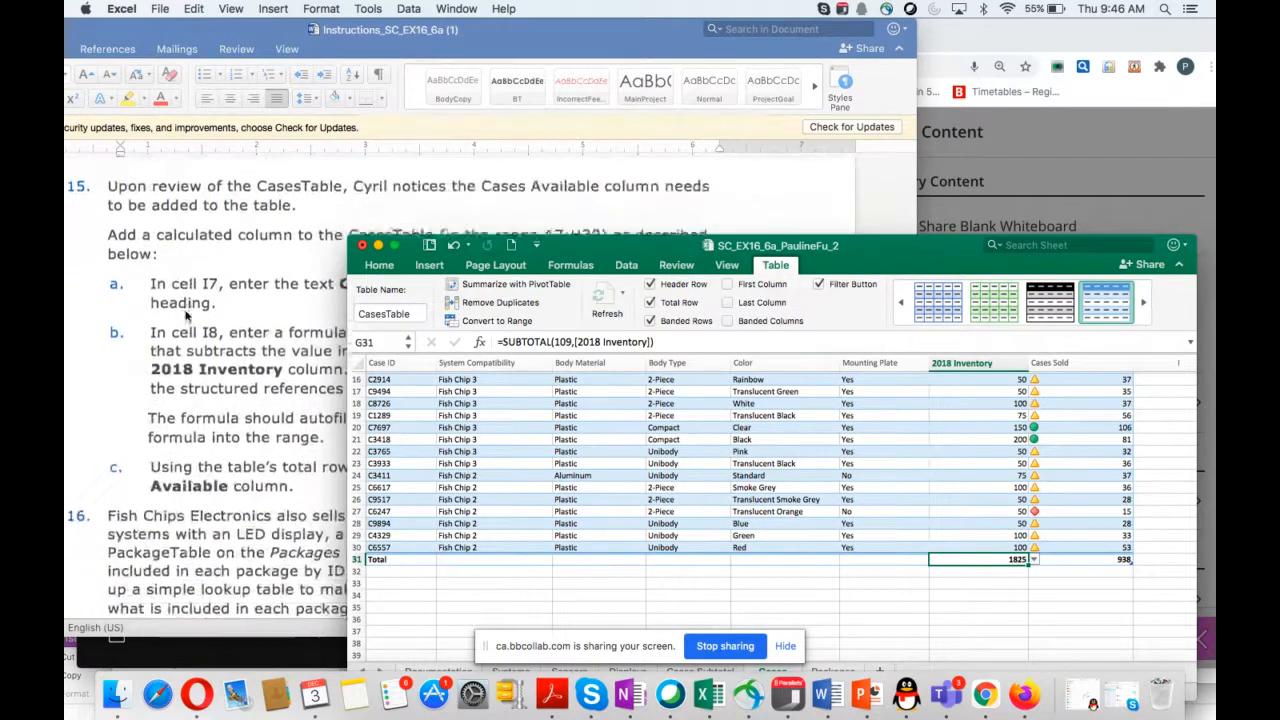
{"action": "scroll", "coordinate": [185, 316], "scroll_direction": "down", "scroll_amount": 1}
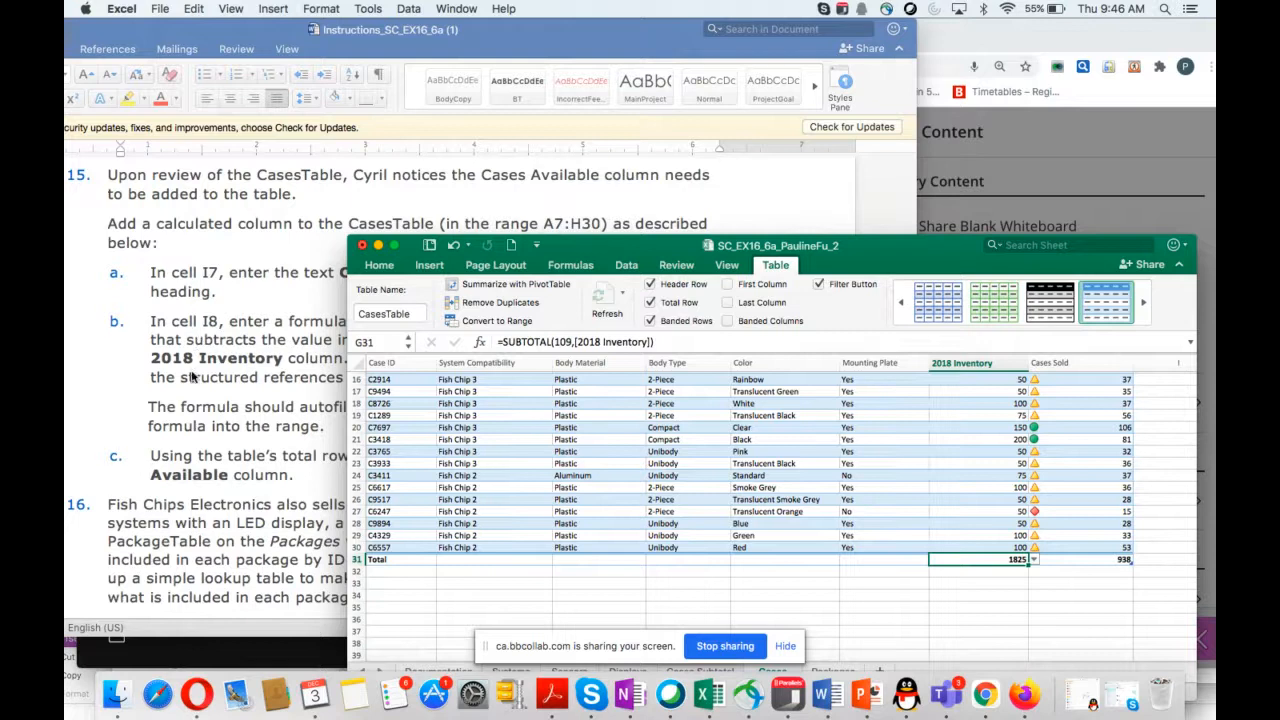
{"action": "scroll", "coordinate": [192, 372], "scroll_direction": "down", "scroll_amount": 2}
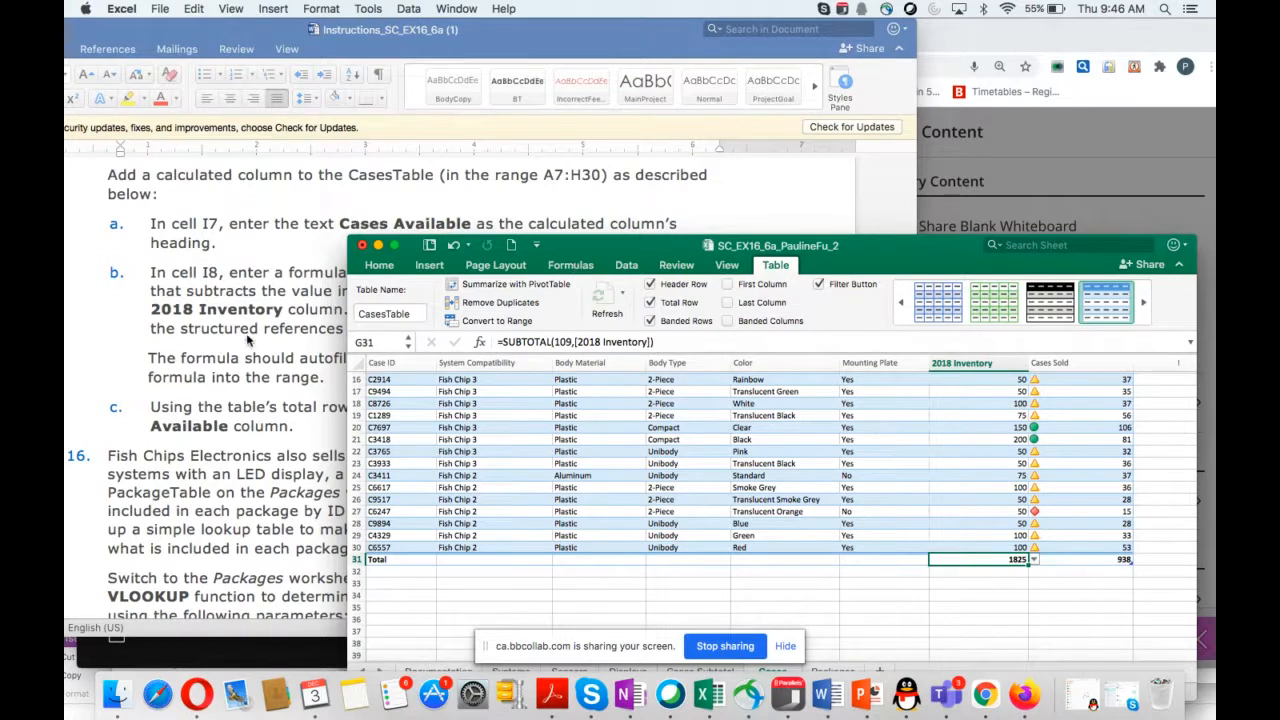
{"action": "scroll", "coordinate": [247, 340], "scroll_direction": "down", "scroll_amount": 2}
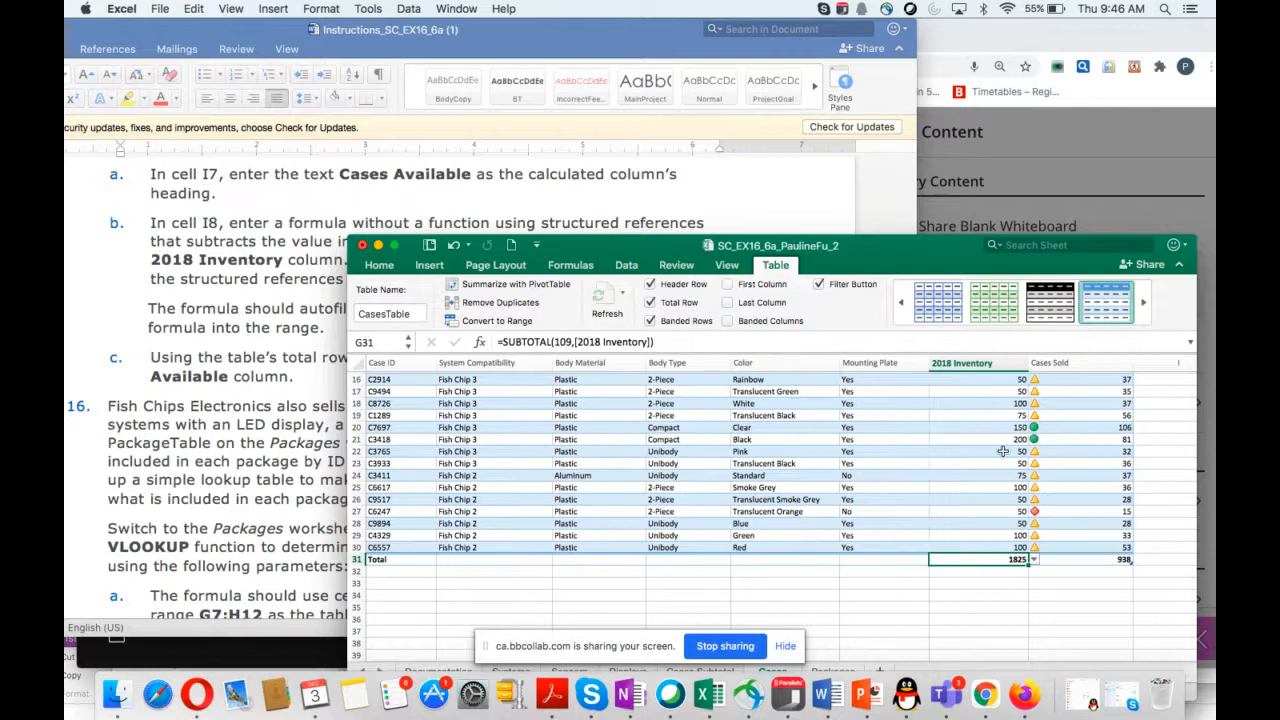
{"action": "scroll", "coordinate": [1068, 493], "scroll_direction": "up", "scroll_amount": 5}
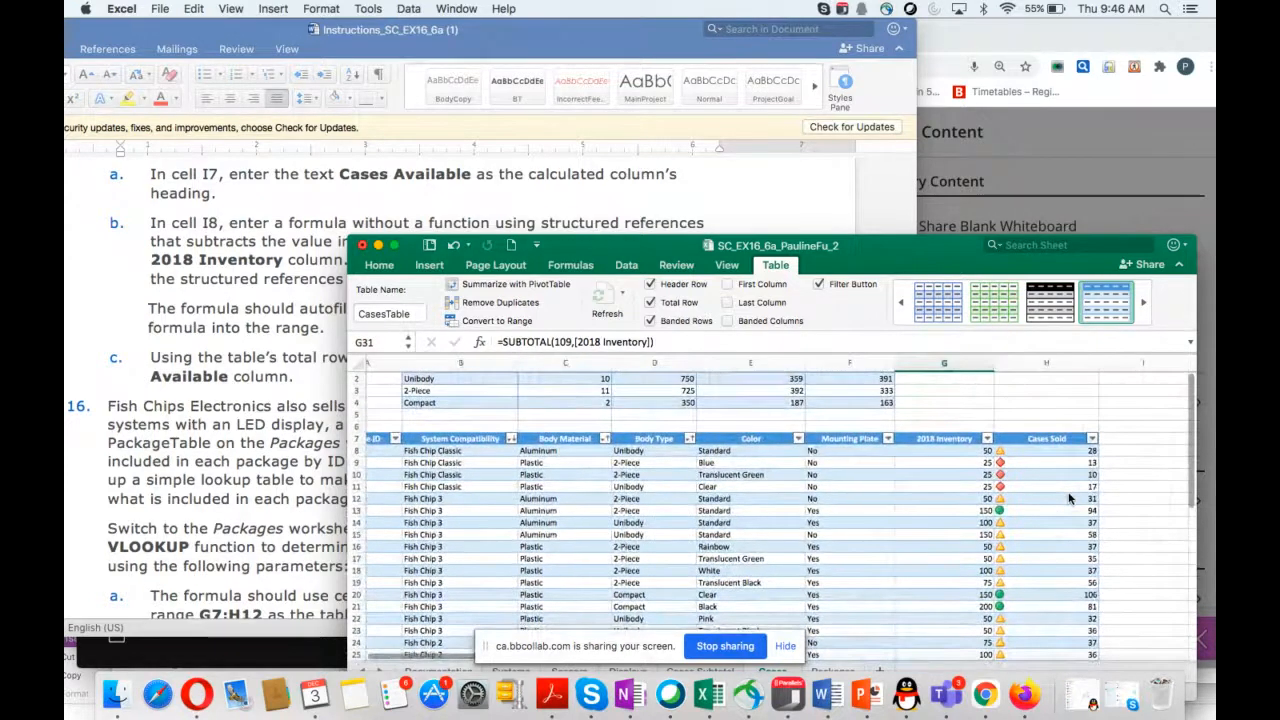
{"action": "left_click", "coordinate": [1130, 437]}
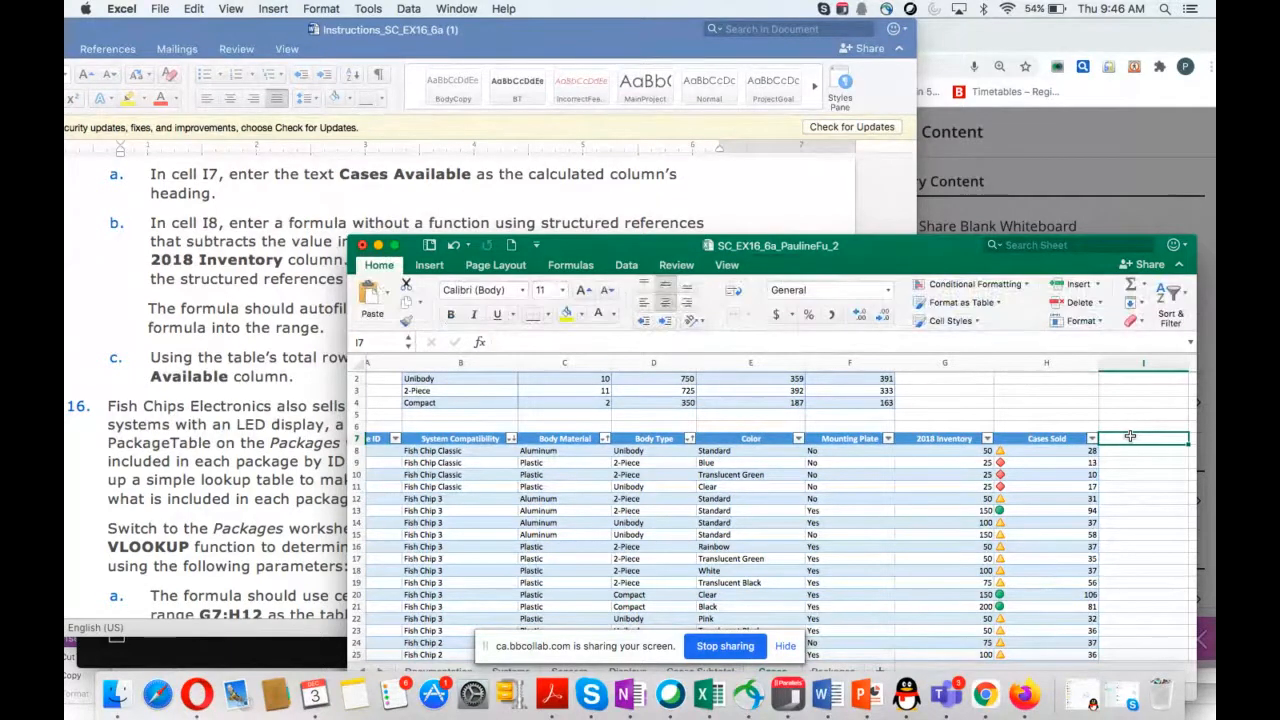
{"action": "type", "text": "Cases"}
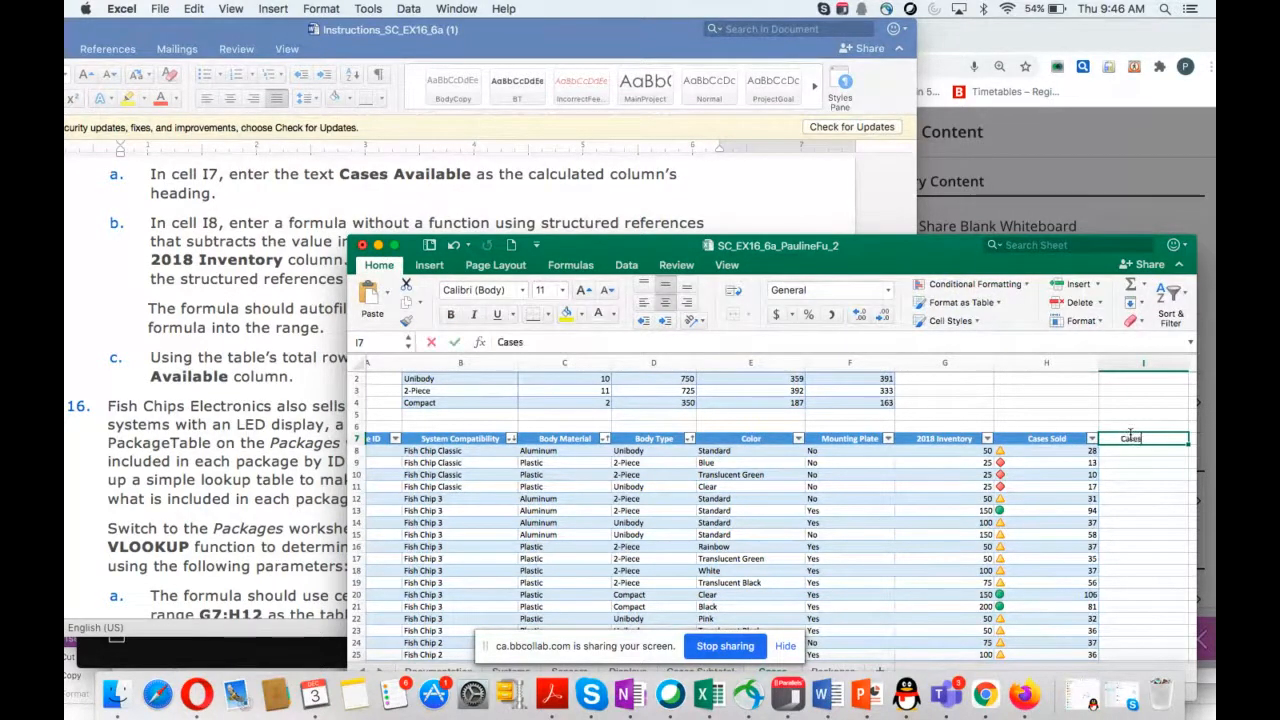
{"action": "type", "text": " Available"}
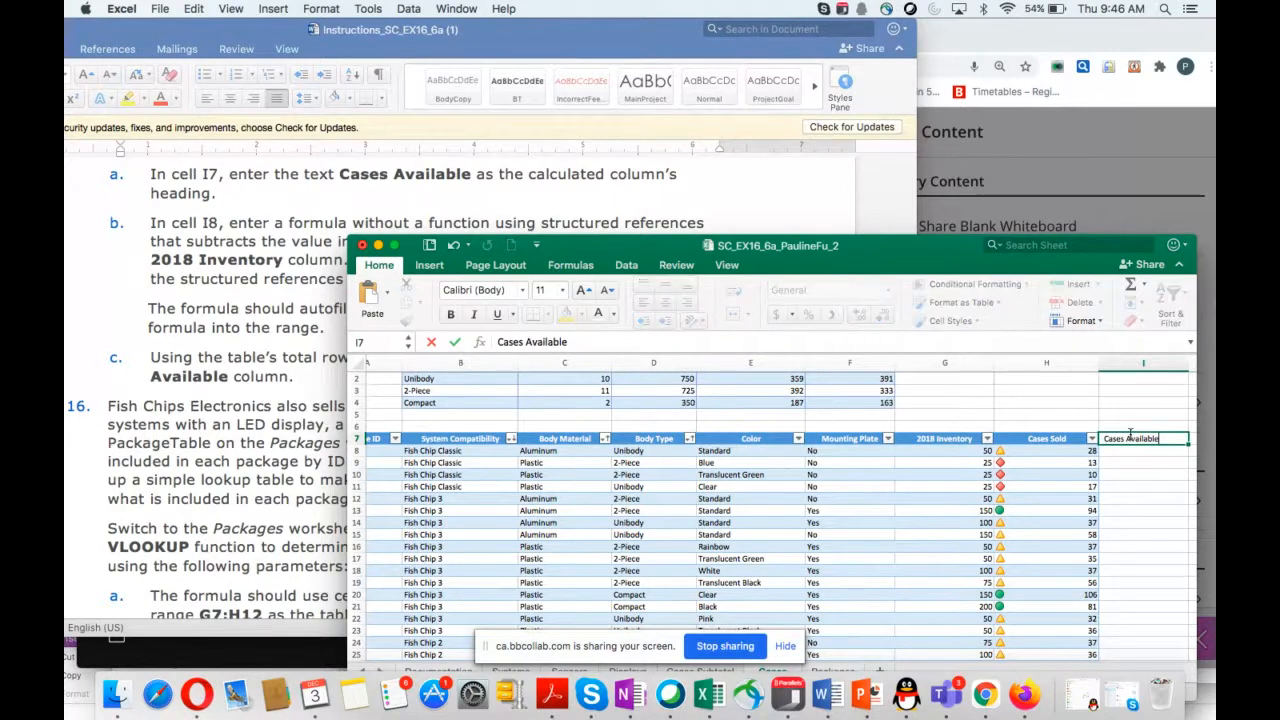
{"action": "key", "text": "Return"}
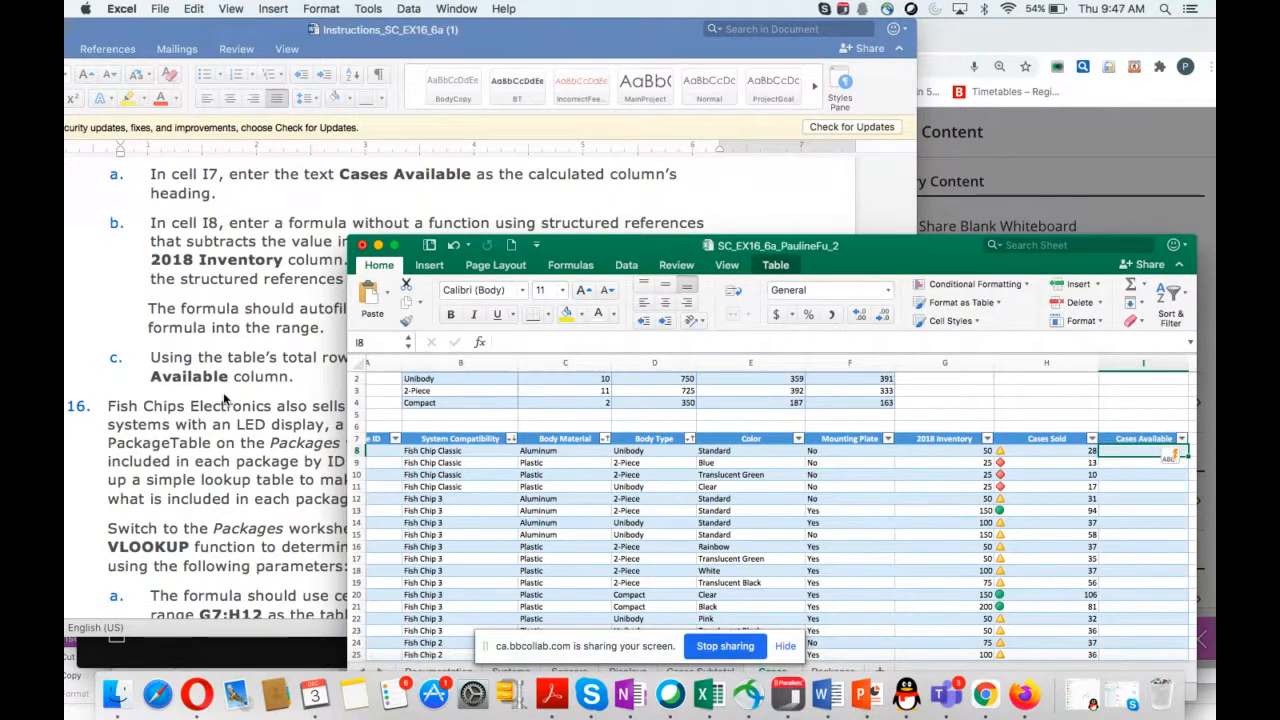
Enter the structured-reference formula =[@[2018 Inventory]]-[@[Cases Sold]] in cell I8 to fill the Cases Available column.
{"action": "scroll", "coordinate": [225, 398], "scroll_direction": "down", "scroll_amount": 2}
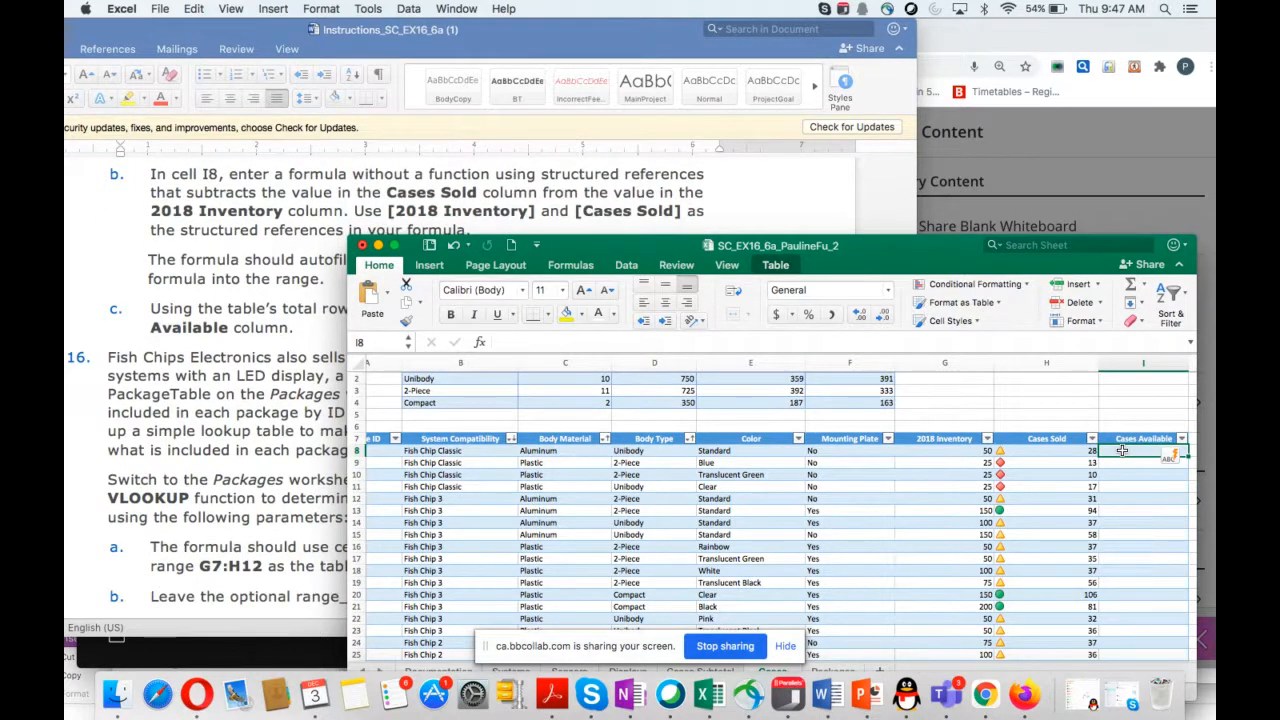
{"action": "type", "text": "="}
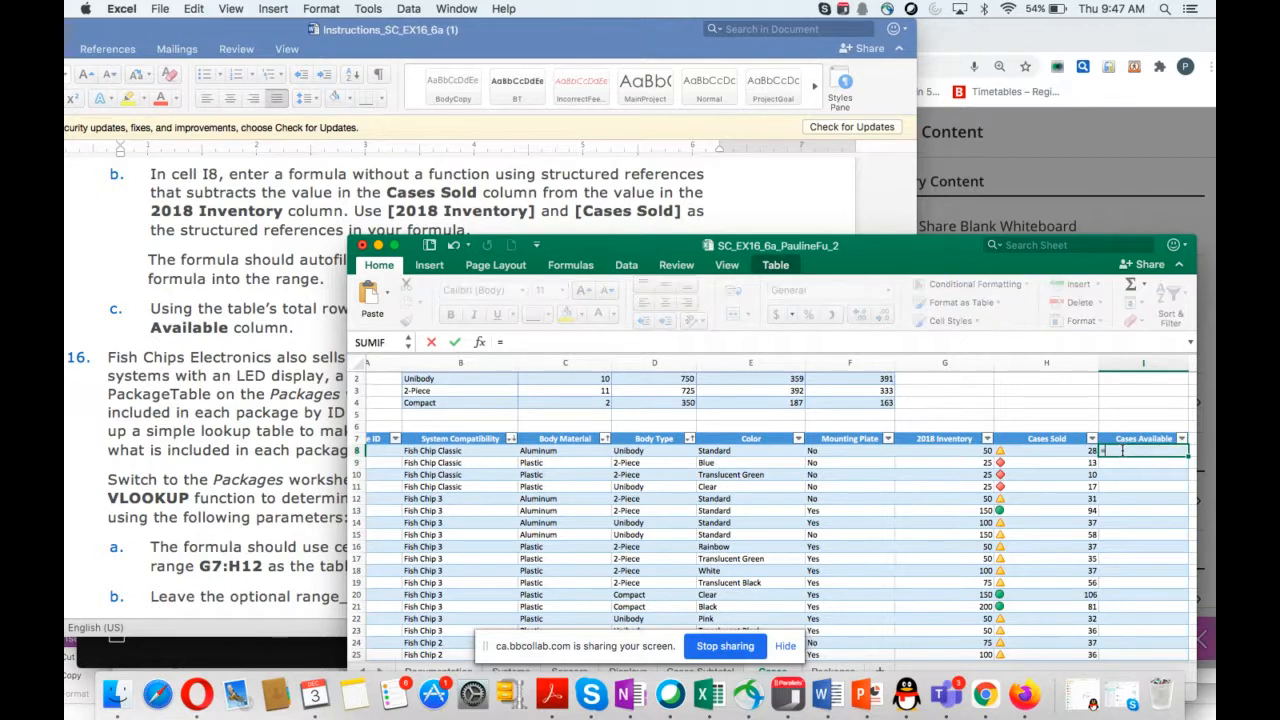
{"action": "left_click", "coordinate": [936, 451]}
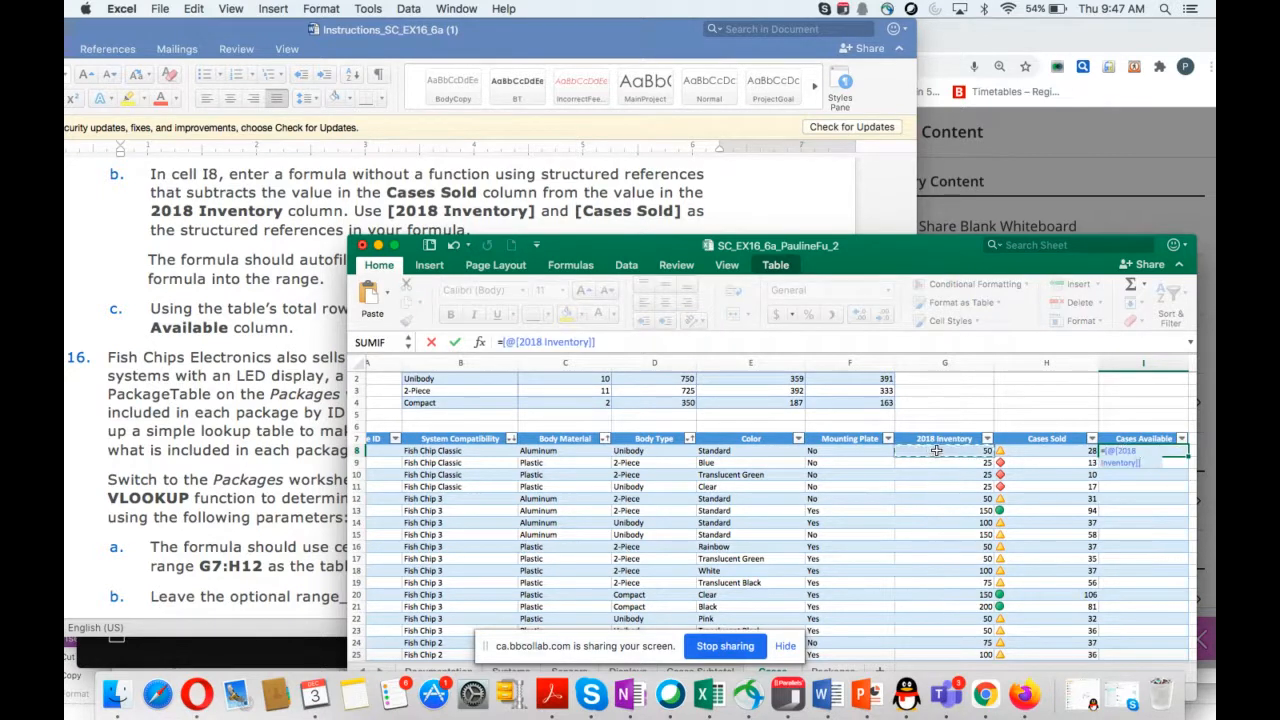
{"action": "type", "text": "-"}
{"action": "left_click", "coordinate": [1037, 451]}
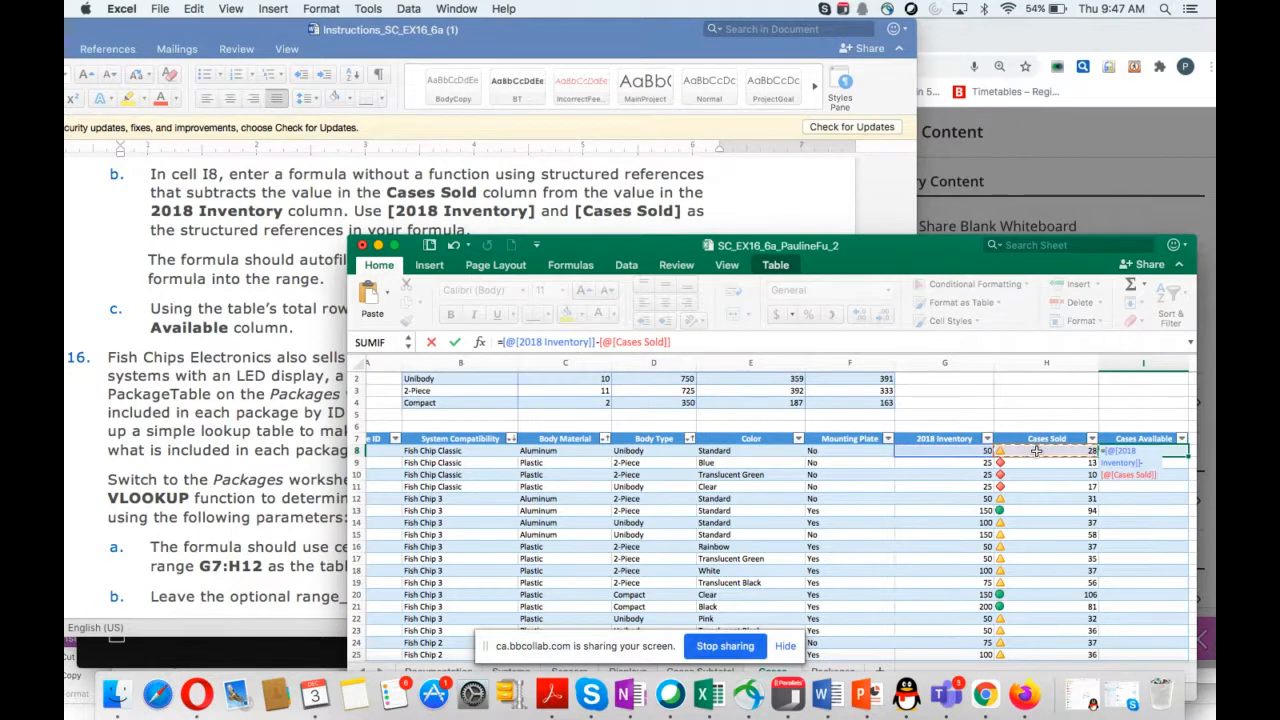
{"action": "key", "text": "Return"}
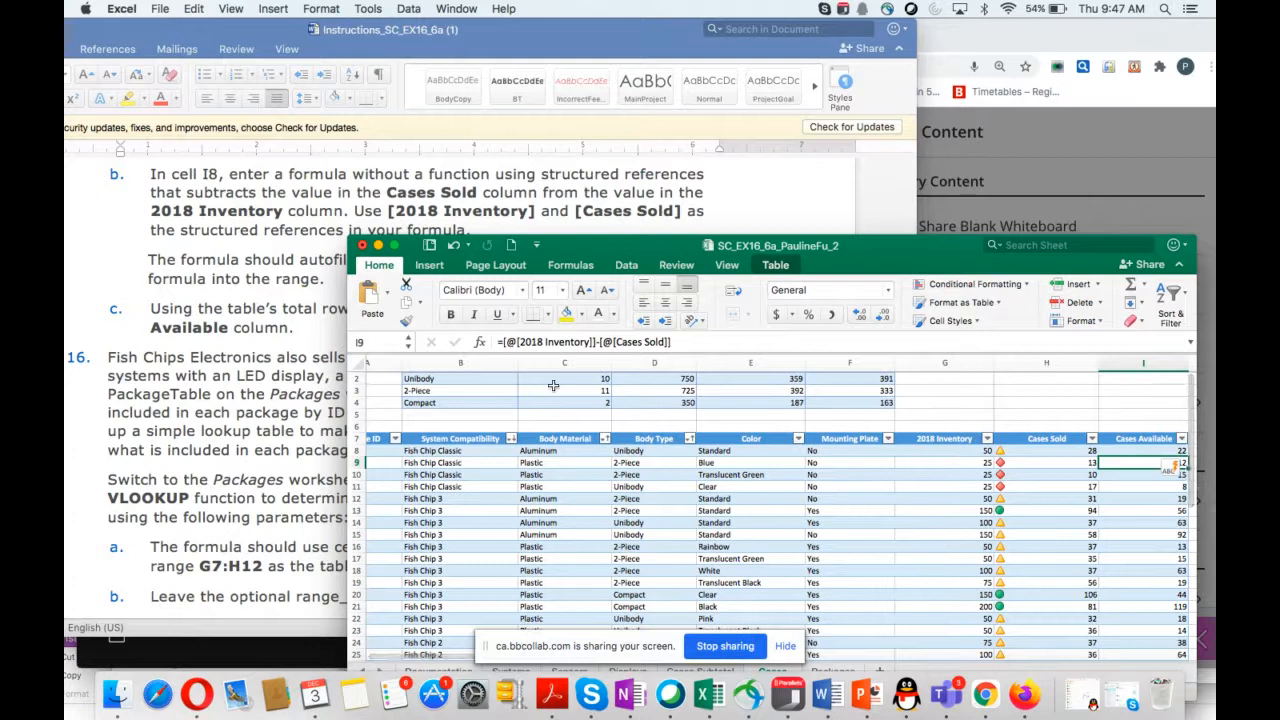
Display the Sum of the Cases Available column in cell I31 of the CasesTable total row.
{"action": "scroll", "coordinate": [295, 316], "scroll_direction": "down", "scroll_amount": 3}
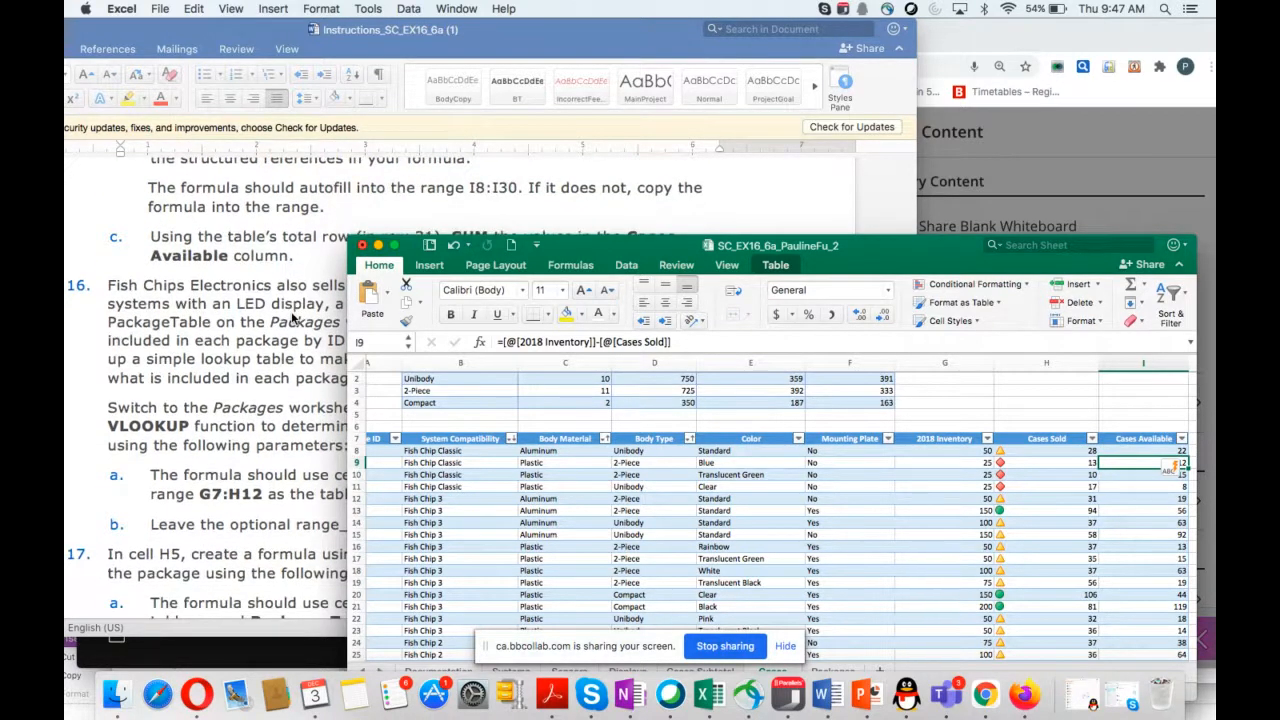
{"action": "scroll", "coordinate": [293, 316], "scroll_direction": "down", "scroll_amount": 2}
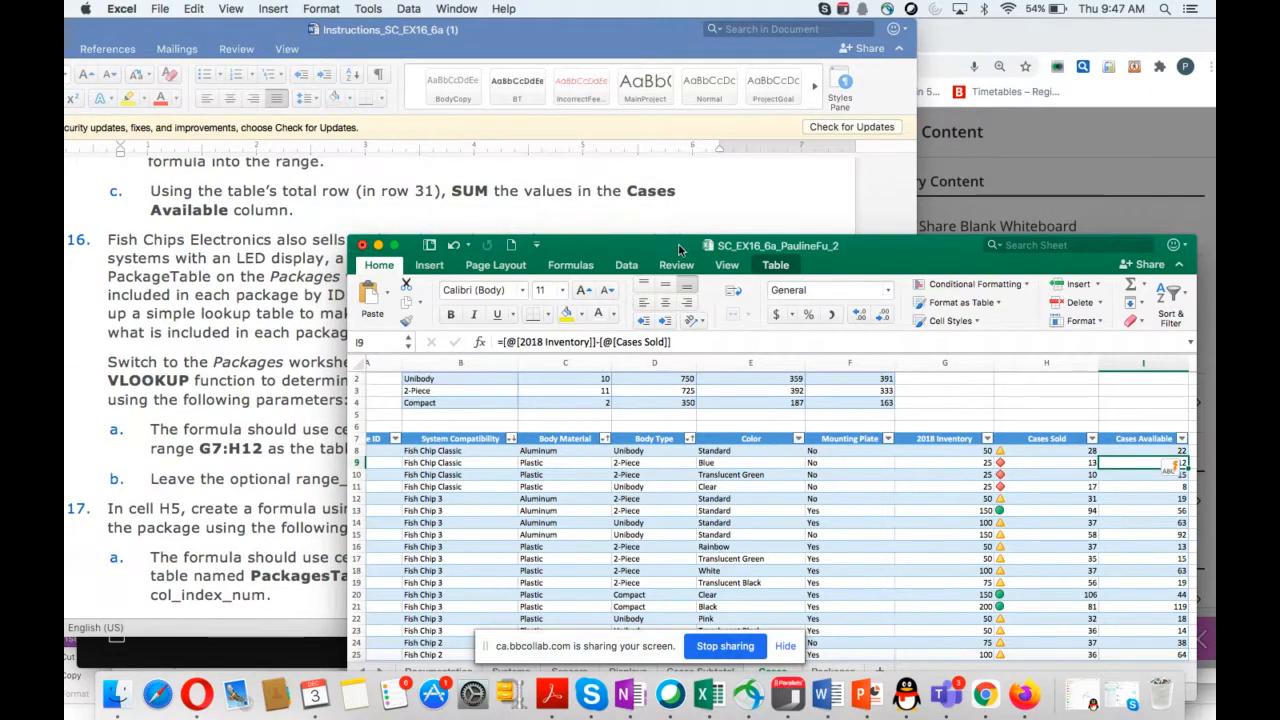
{"action": "left_click_drag", "start_coordinate": [679, 249], "coordinate": [618, 149]}
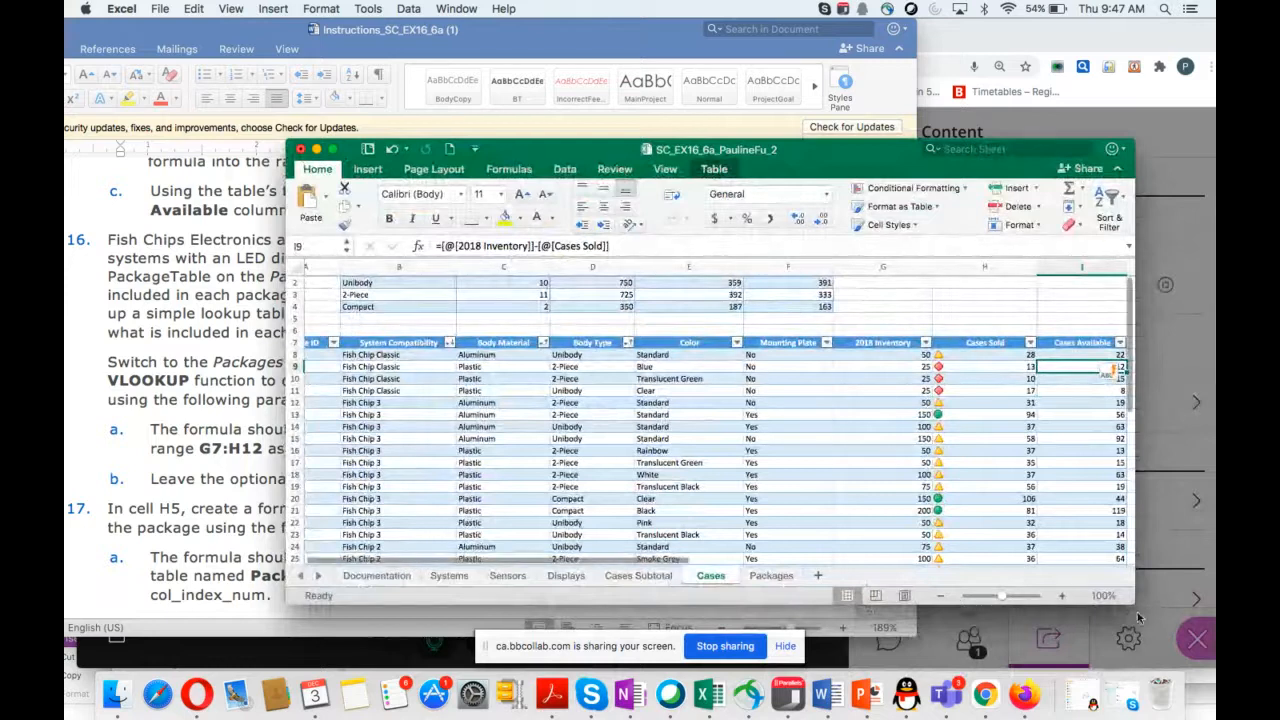
{"action": "scroll", "coordinate": [1005, 485], "scroll_direction": "down", "scroll_amount": 2}
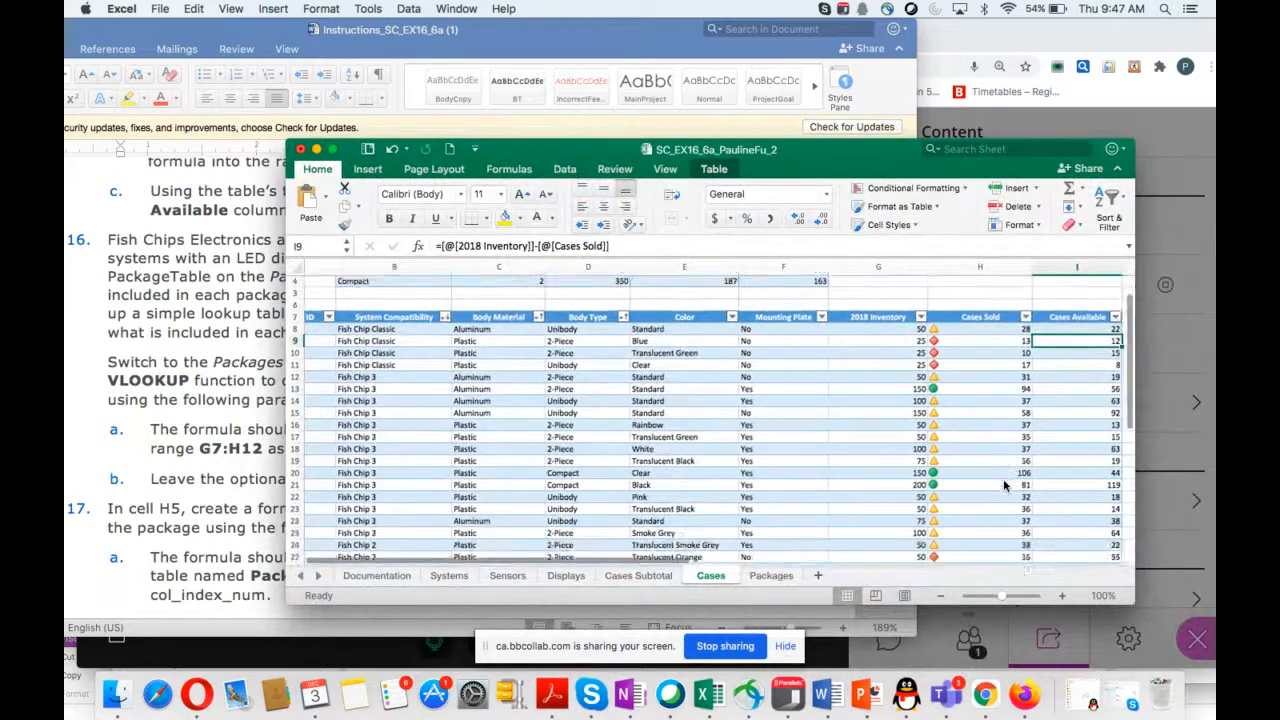
{"action": "scroll", "coordinate": [1005, 485], "scroll_direction": "down", "scroll_amount": 3}
{"action": "scroll", "coordinate": [1055, 537], "scroll_direction": "down", "scroll_amount": 5}
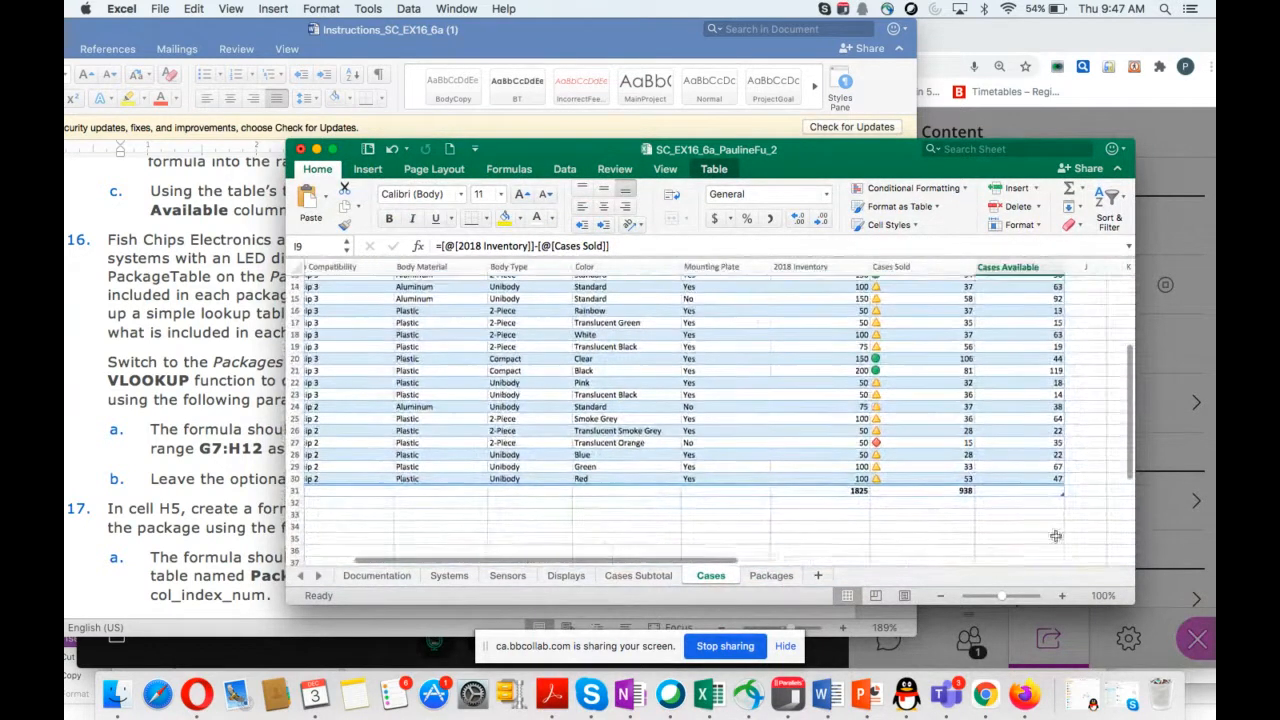
{"action": "left_click", "coordinate": [1030, 491]}
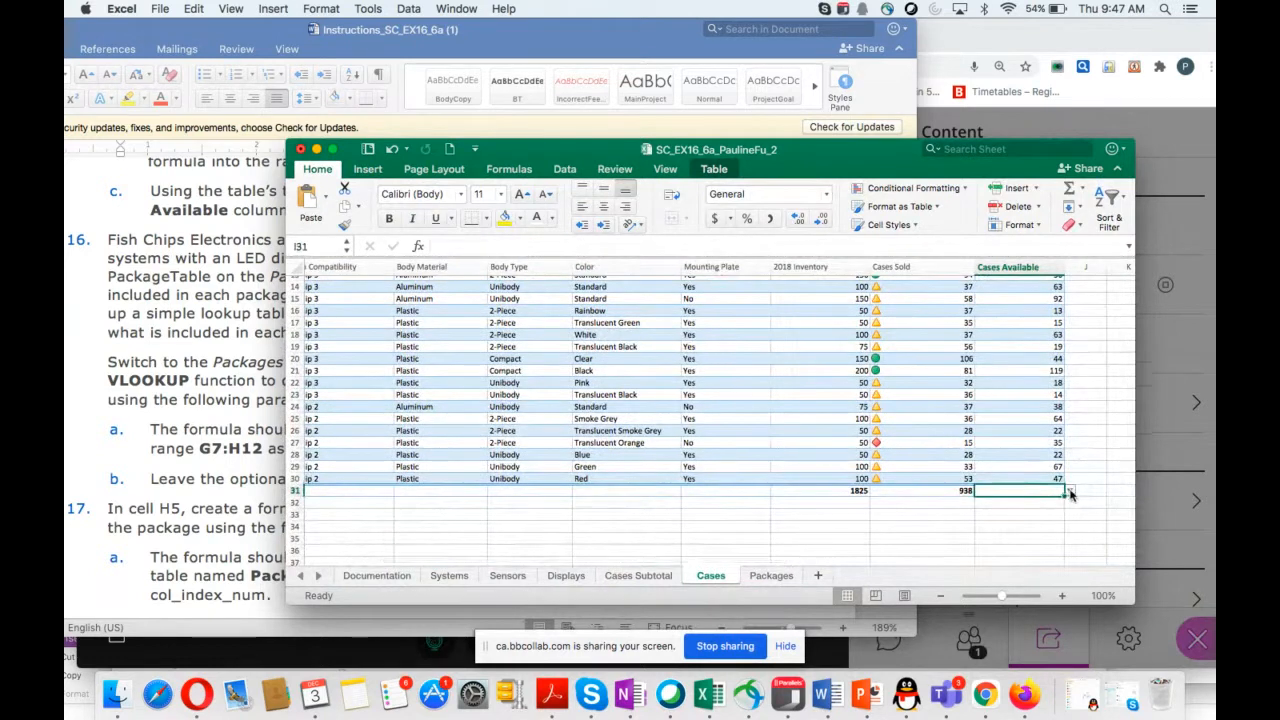
{"action": "left_click", "coordinate": [1070, 491]}
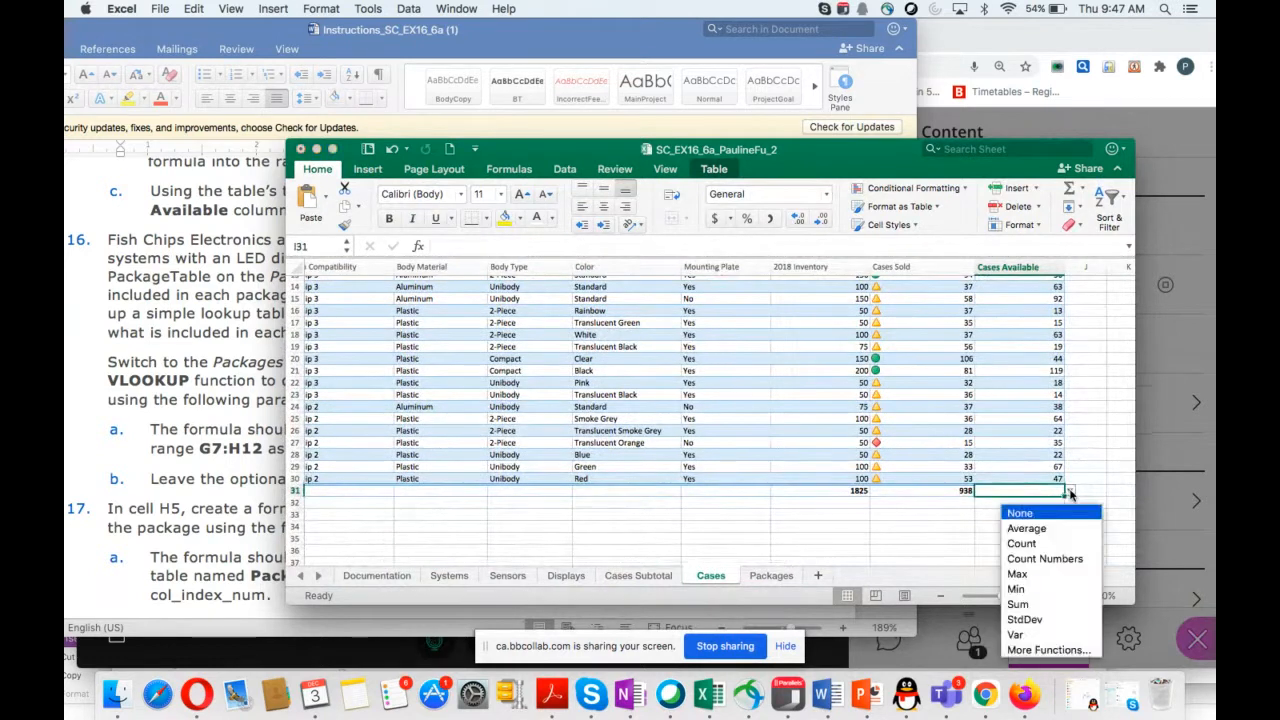
{"action": "left_click", "coordinate": [1018, 604]}
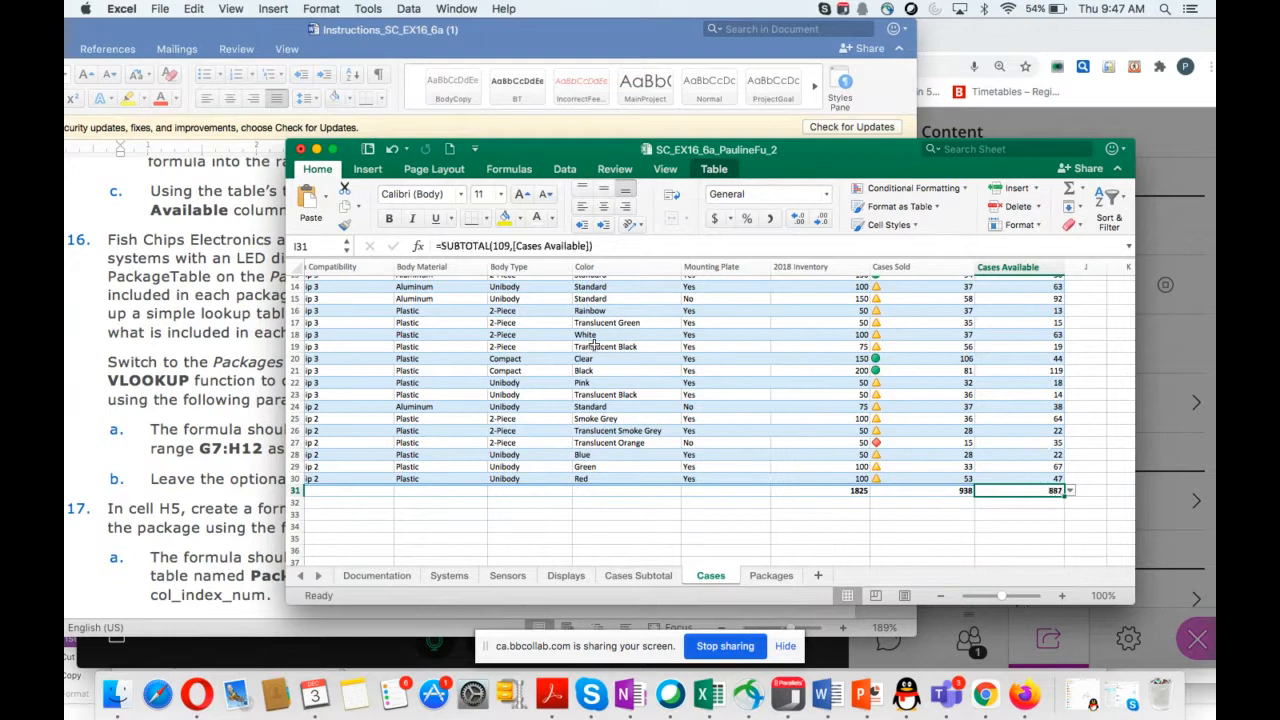
Uncover and read instruction 16 about the VLOOKUP formula, then switch to the Packages worksheet.
{"action": "left_click_drag", "start_coordinate": [392, 152], "coordinate": [614, 300]}
{"action": "scroll", "coordinate": [370, 400], "scroll_direction": "down", "scroll_amount": 3}
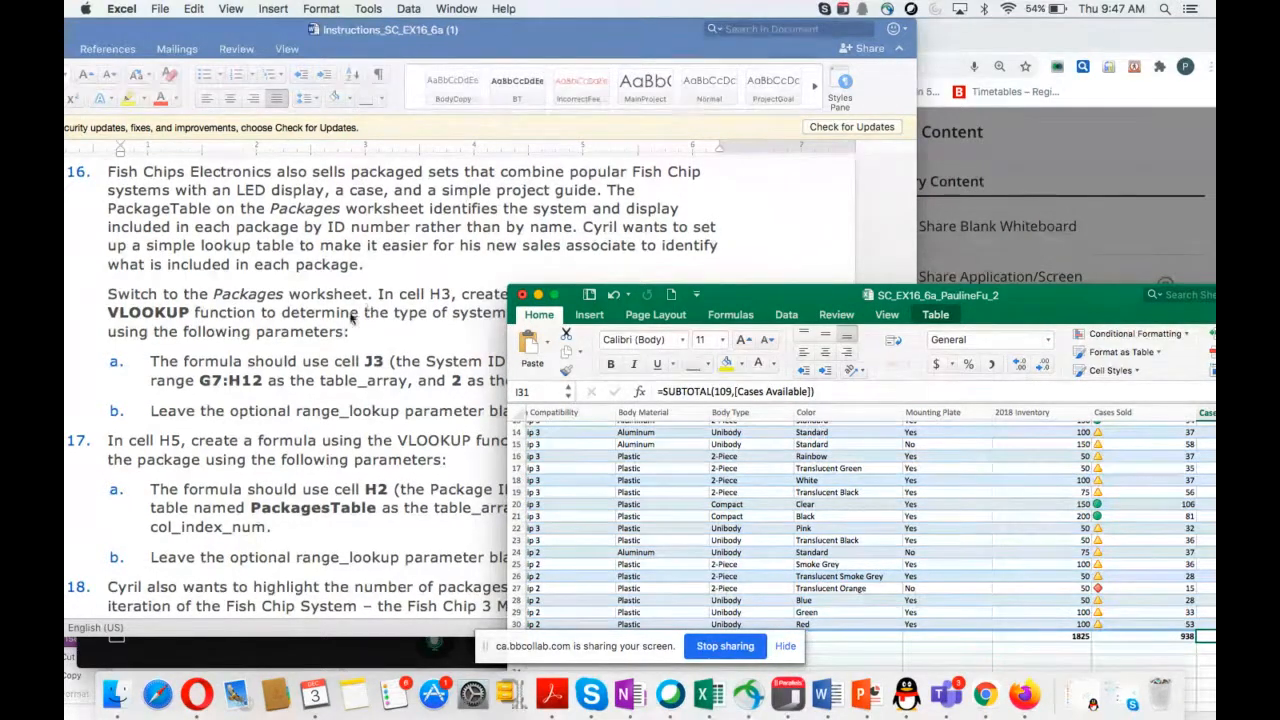
{"action": "left_click_drag", "start_coordinate": [745, 290], "coordinate": [944, 162]}
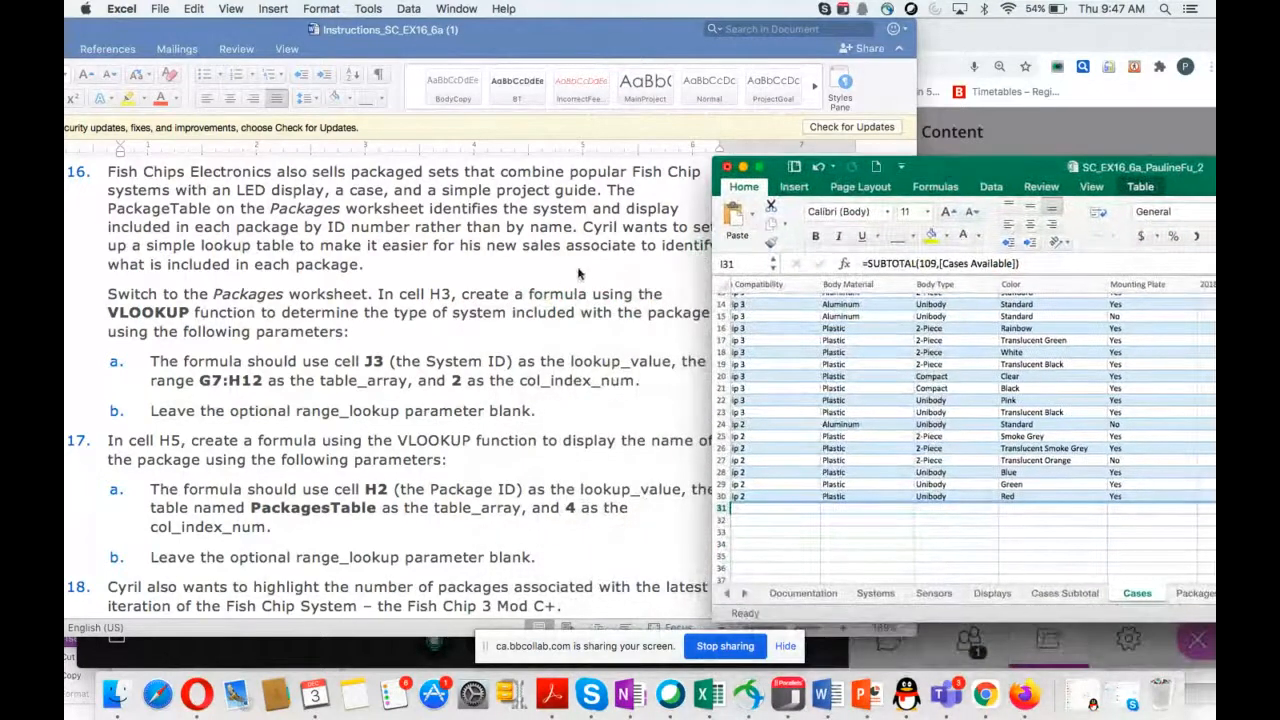
{"action": "scroll", "coordinate": [977, 378], "scroll_direction": "up", "scroll_amount": 6}
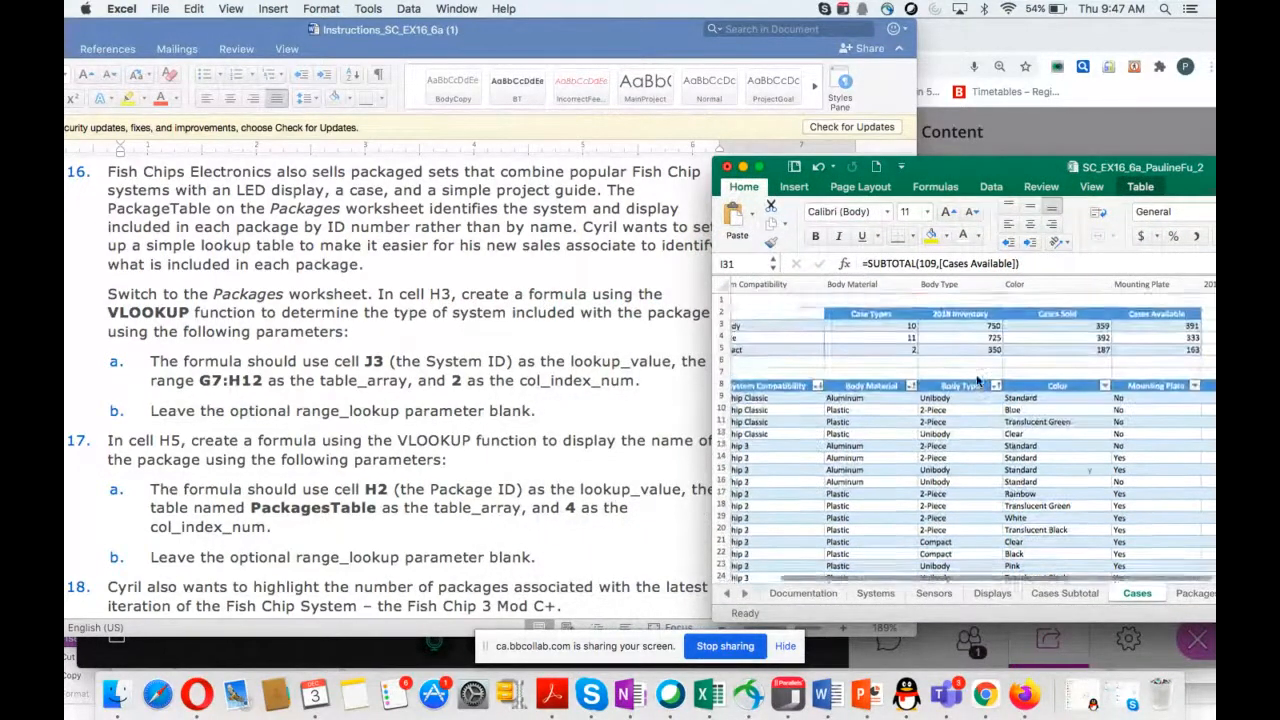
{"action": "scroll", "coordinate": [977, 378], "scroll_direction": "left", "scroll_amount": 5}
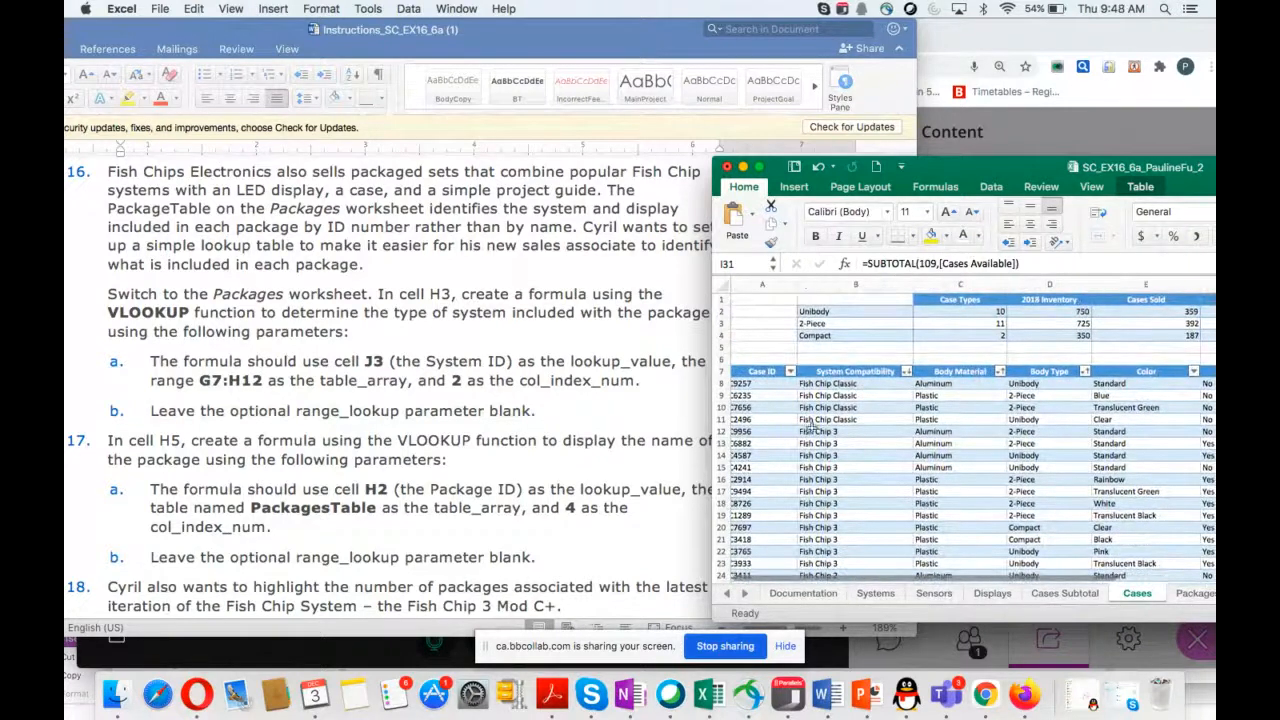
{"action": "scroll", "coordinate": [1065, 355], "scroll_direction": "right", "scroll_amount": 8}
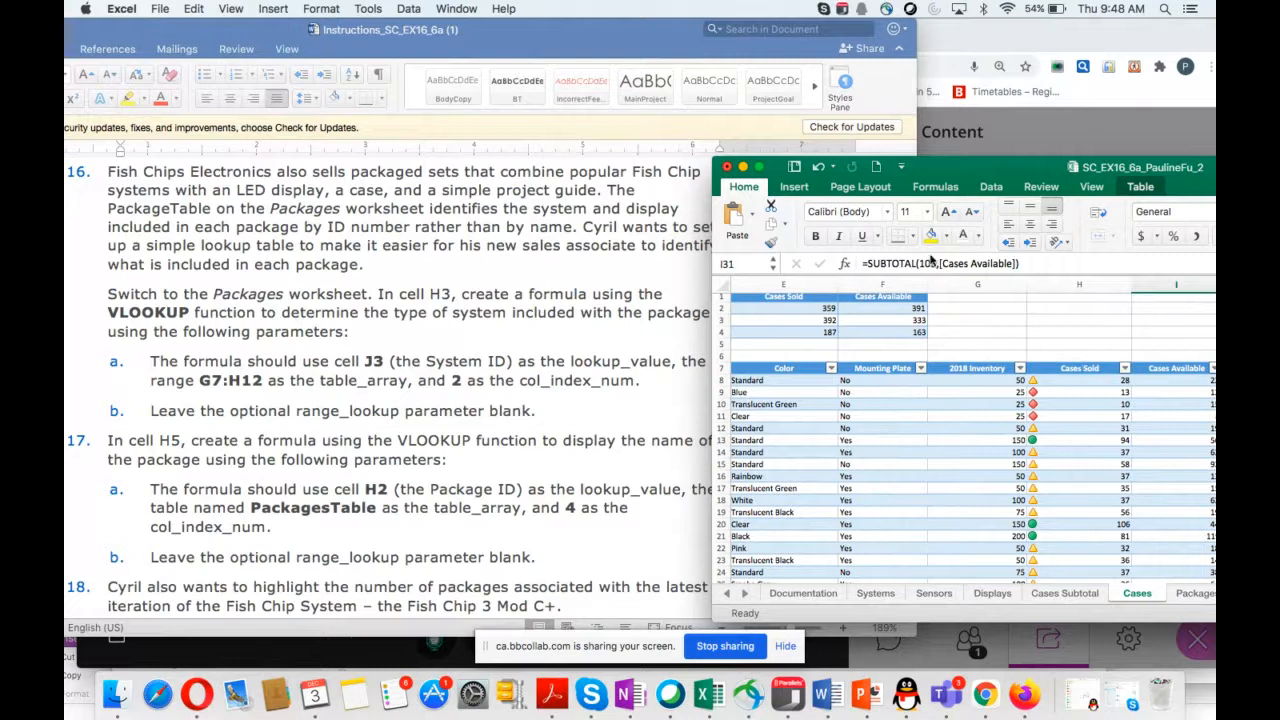
{"action": "left_click", "coordinate": [1192, 594]}
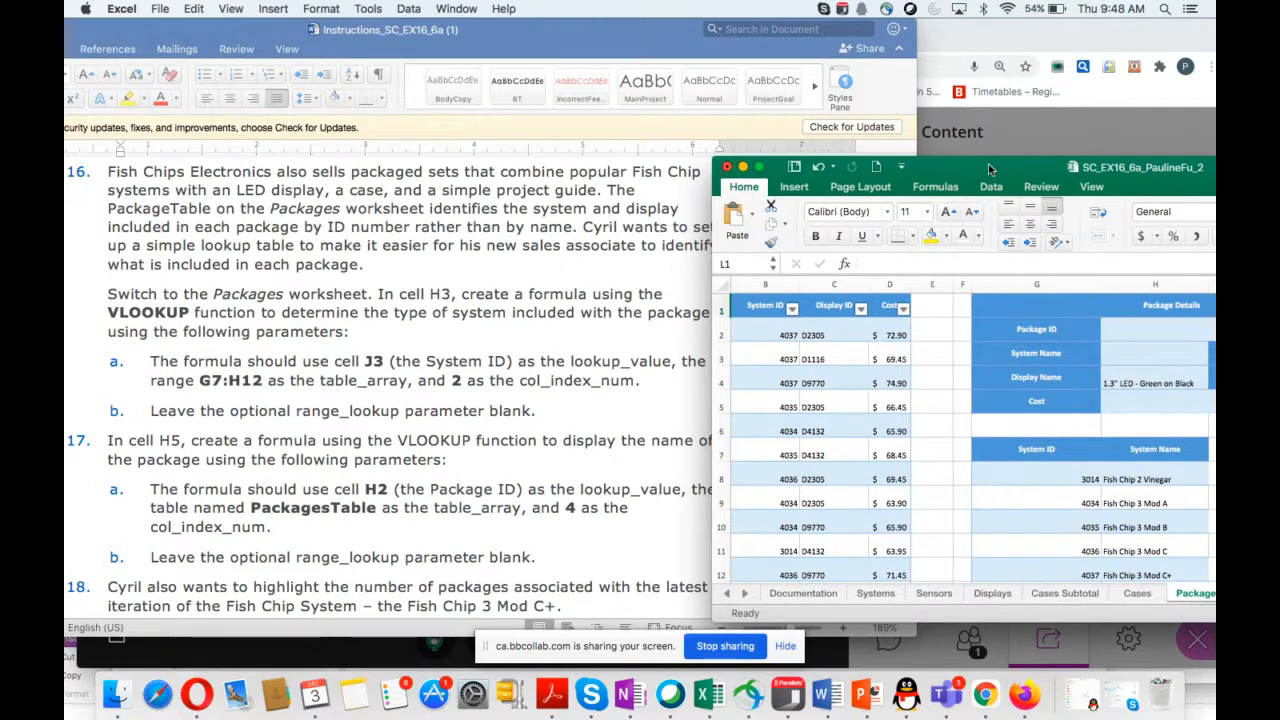
{"action": "left_click_drag", "start_coordinate": [1004, 168], "coordinate": [926, 182]}
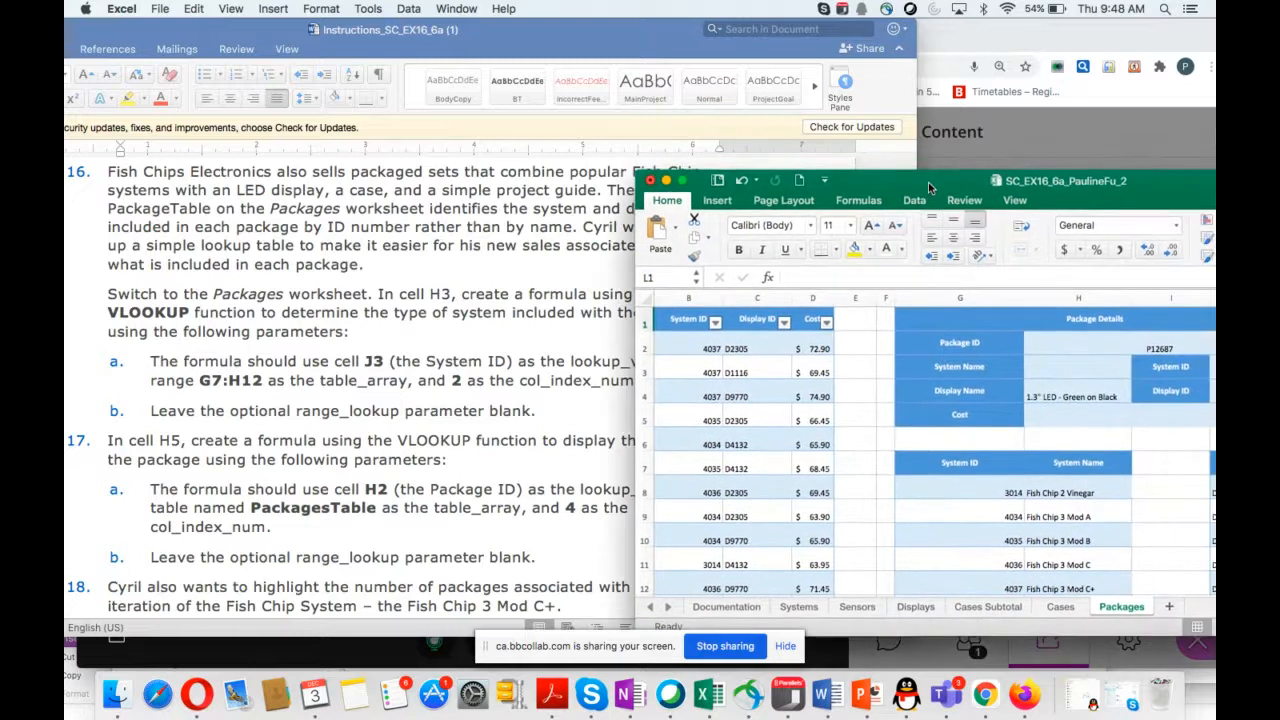
Enter the formula =VLOOKUP(J3,G7:H12,2) in cell H3 of the Packages worksheet to look up the system name.
{"action": "left_click", "coordinate": [1057, 370]}
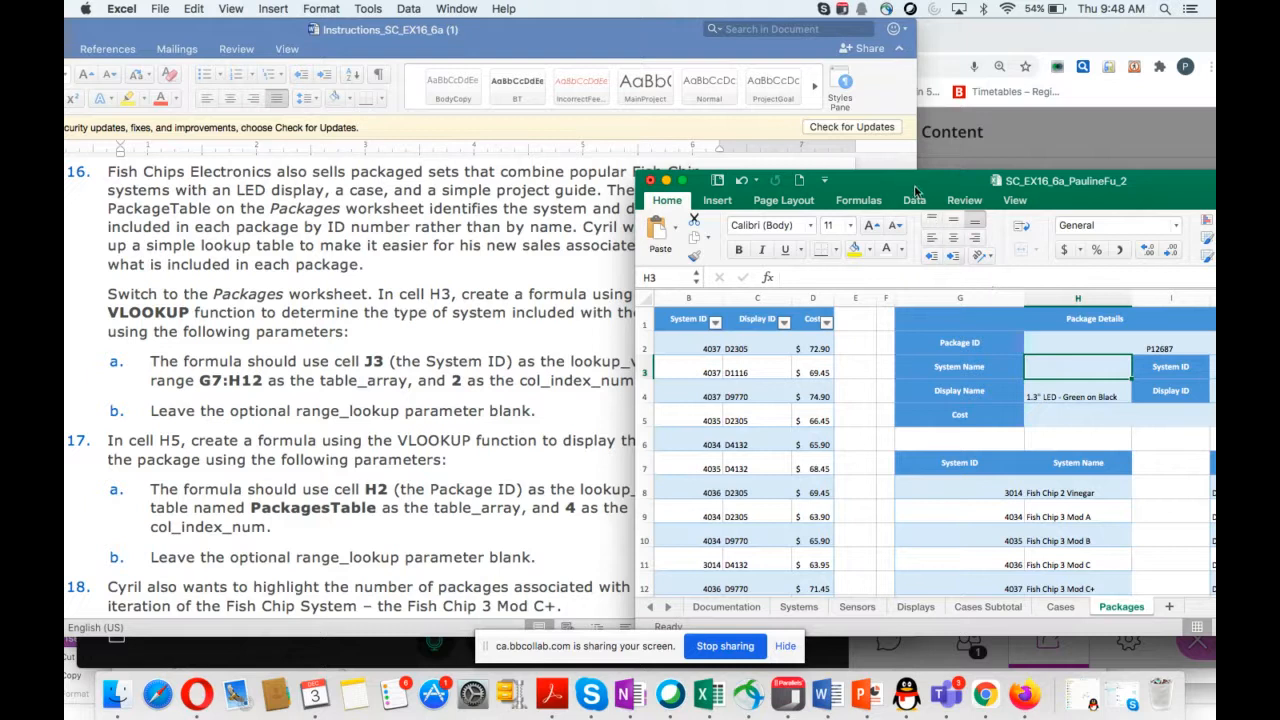
{"action": "left_click_drag", "start_coordinate": [915, 190], "coordinate": [982, 194]}
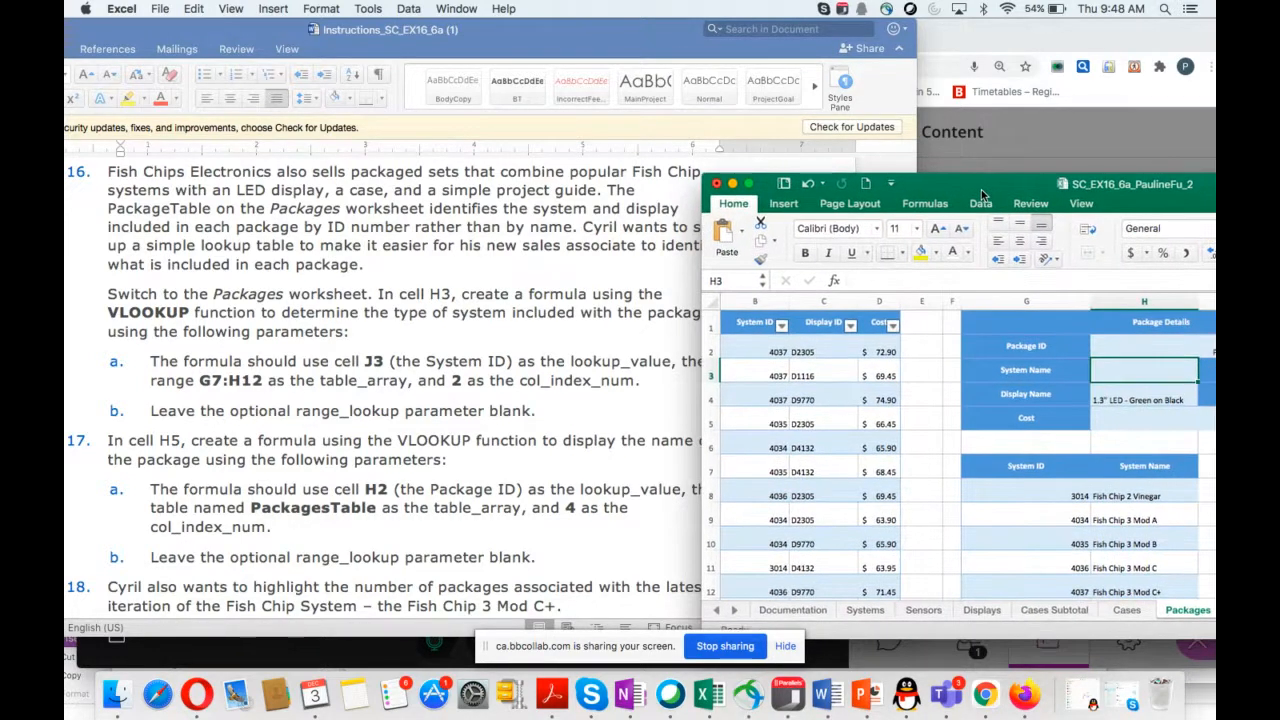
{"action": "type", "text": "=vloo"}
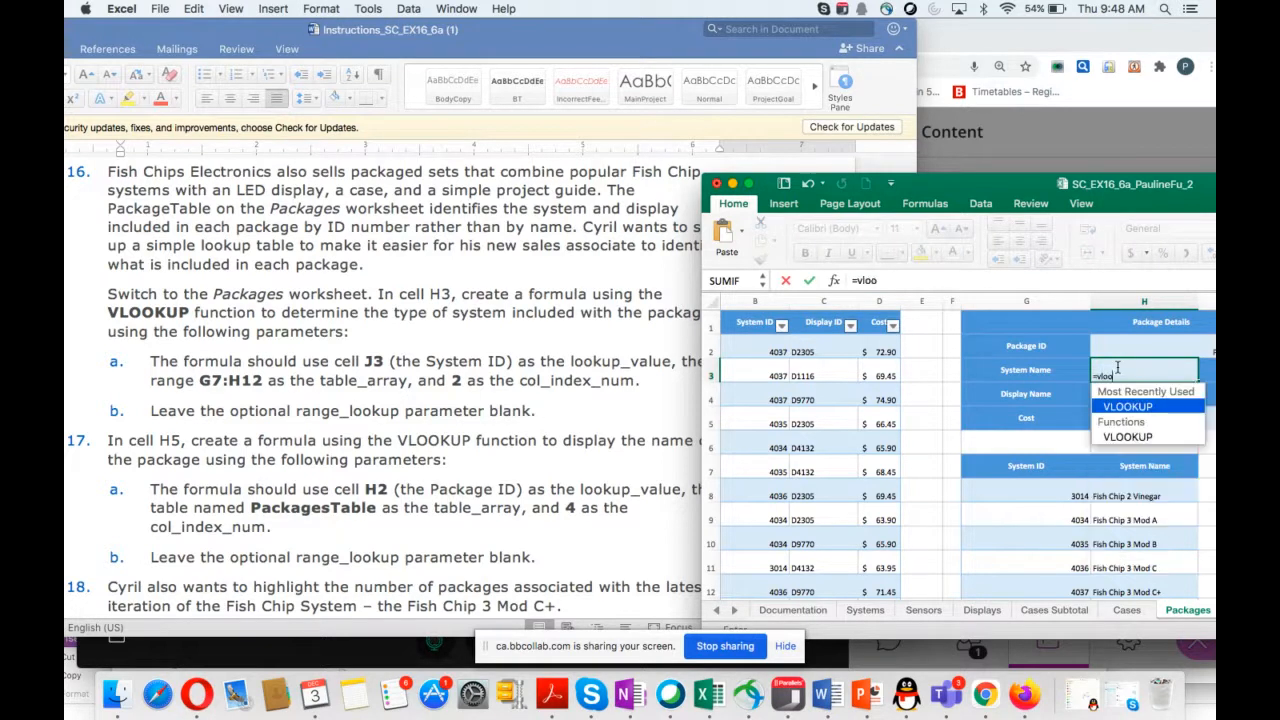
{"action": "type", "text": "kup("}
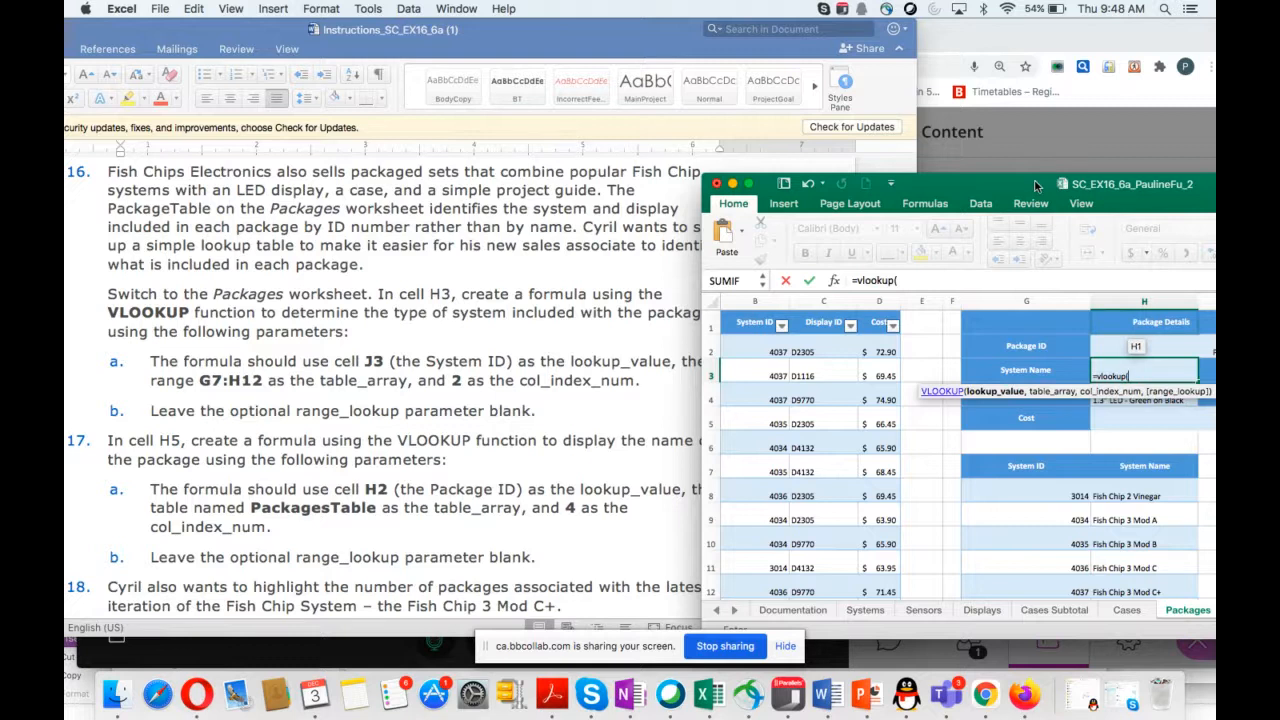
{"action": "left_click_drag", "start_coordinate": [1036, 186], "coordinate": [853, 122]}
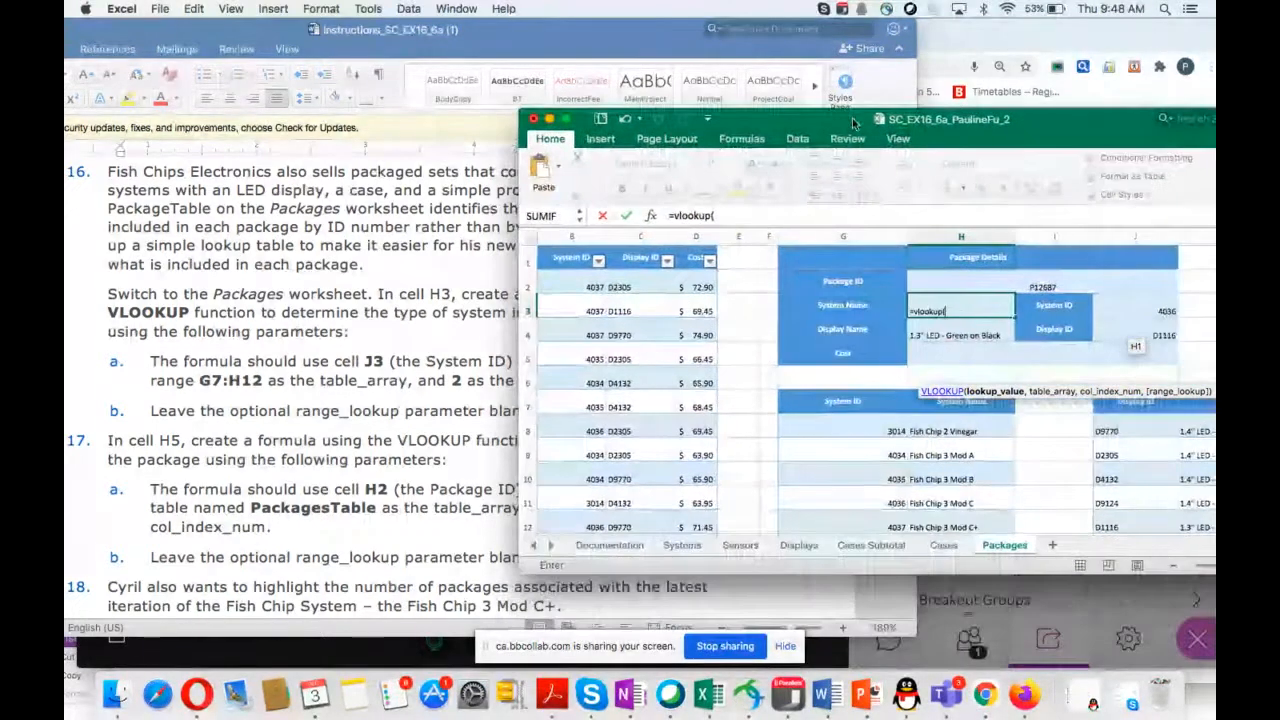
{"action": "left_click", "coordinate": [1131, 314]}
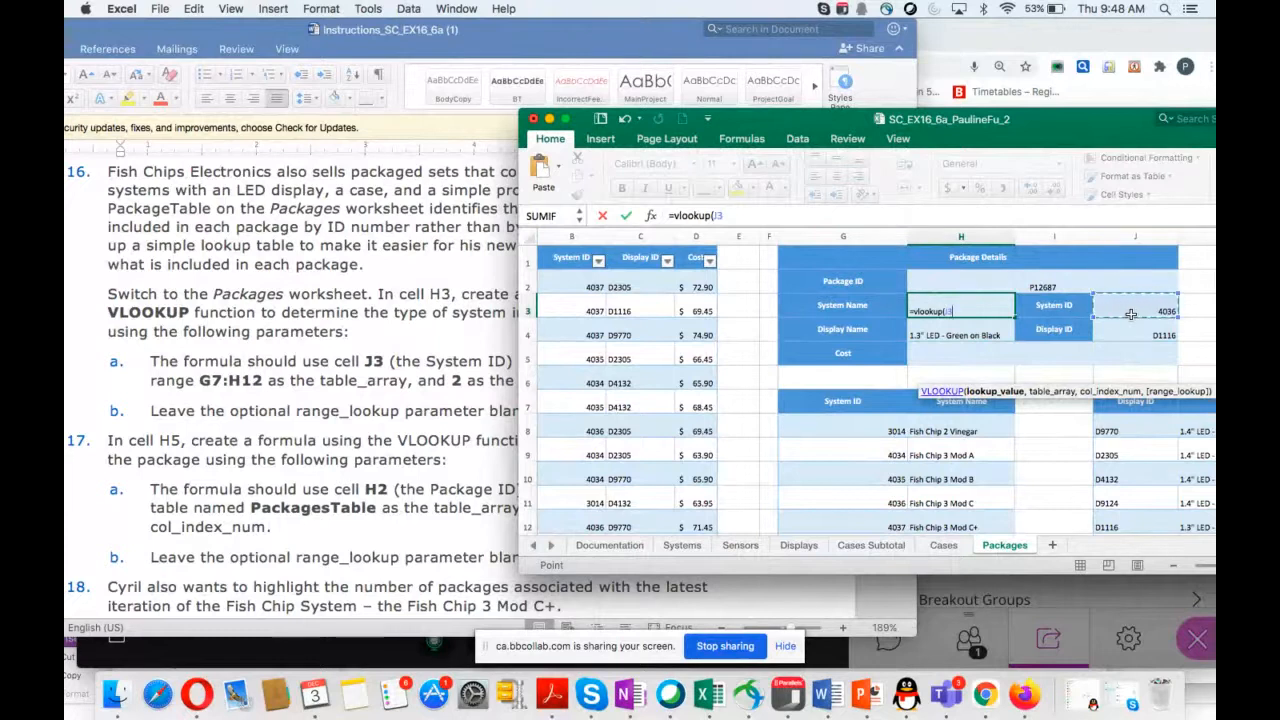
{"action": "type", "text": ","}
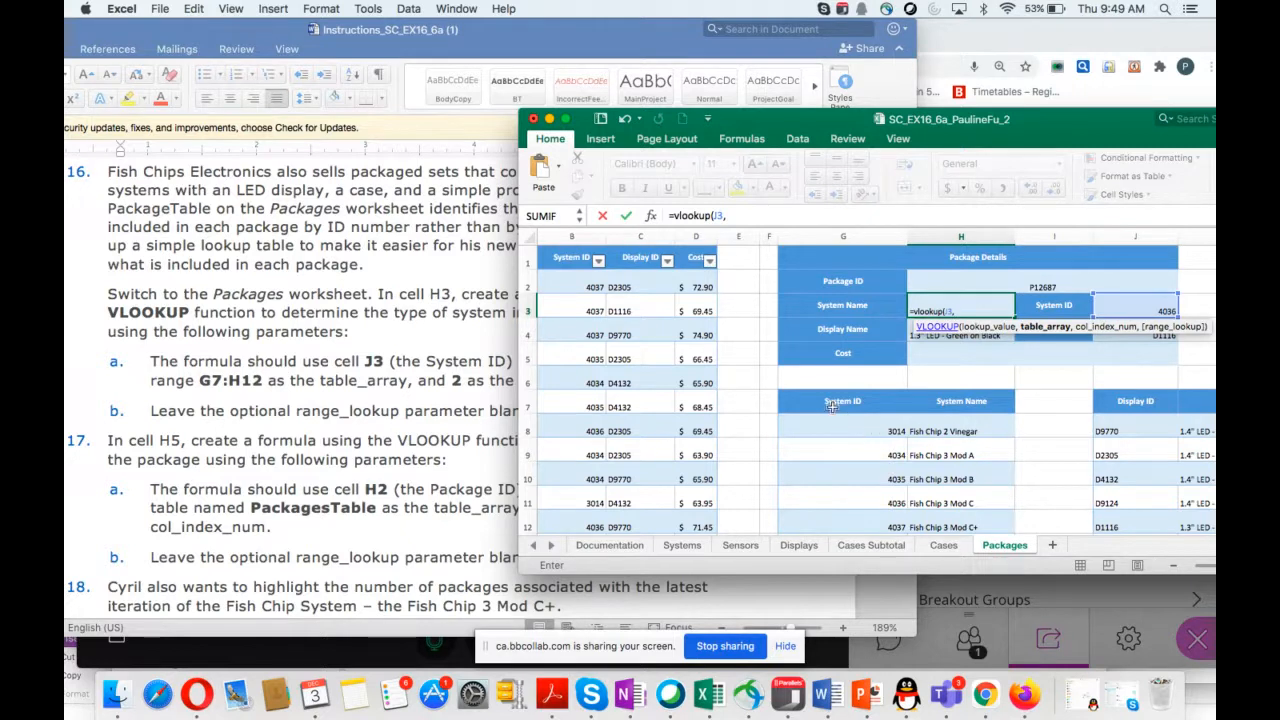
{"action": "left_click_drag", "start_coordinate": [831, 405], "coordinate": [948, 430]}
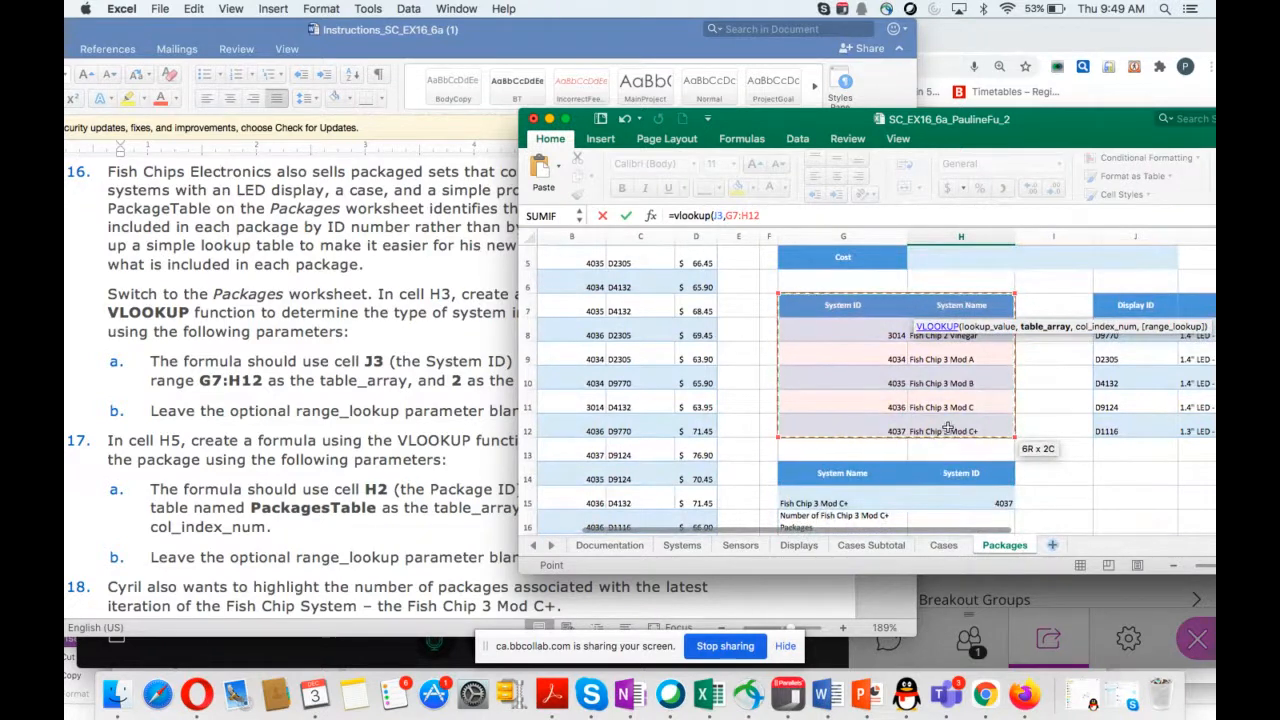
{"action": "left_click_drag", "start_coordinate": [948, 430], "coordinate": [948, 430]}
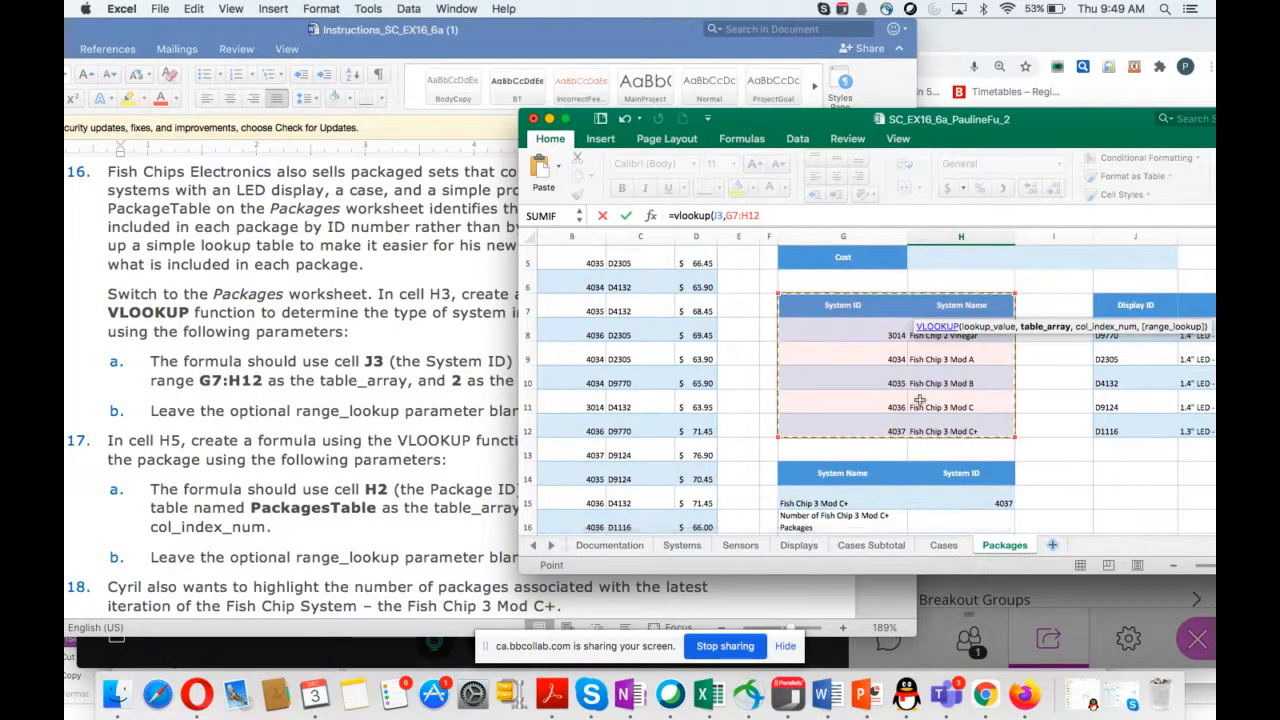
{"action": "left_click", "coordinate": [780, 215]}
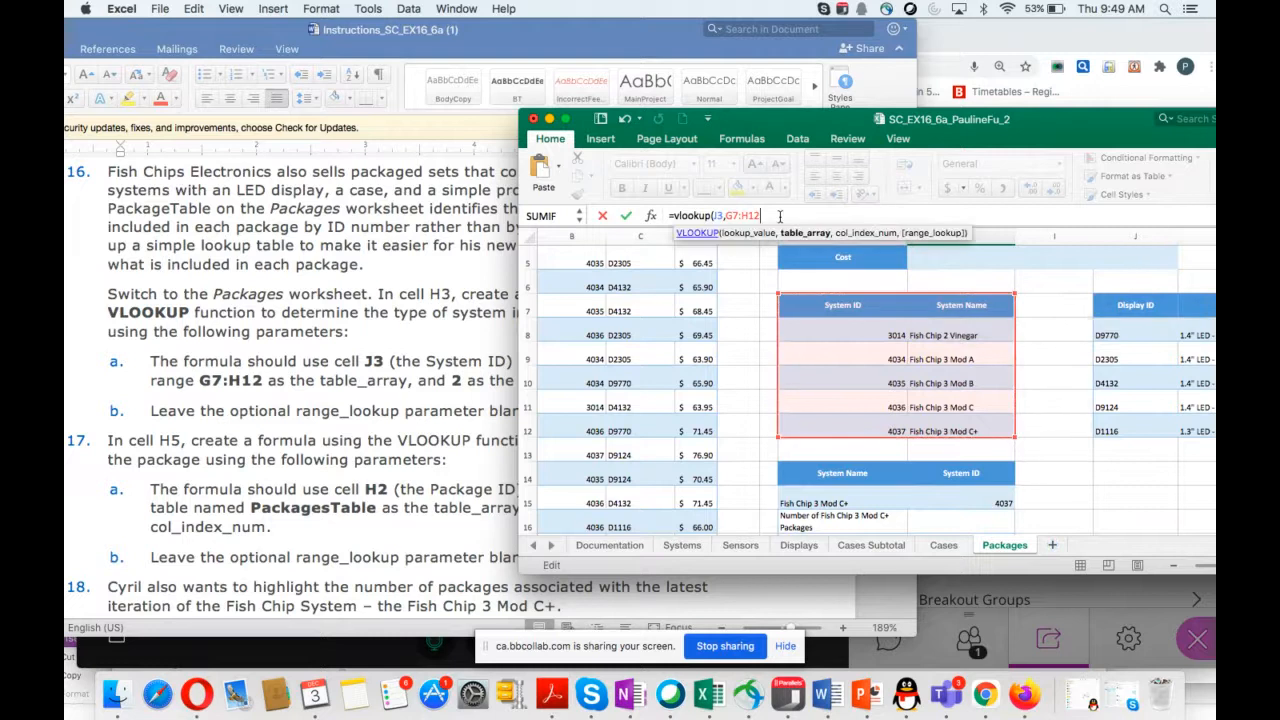
{"action": "type", "text": ",2"}
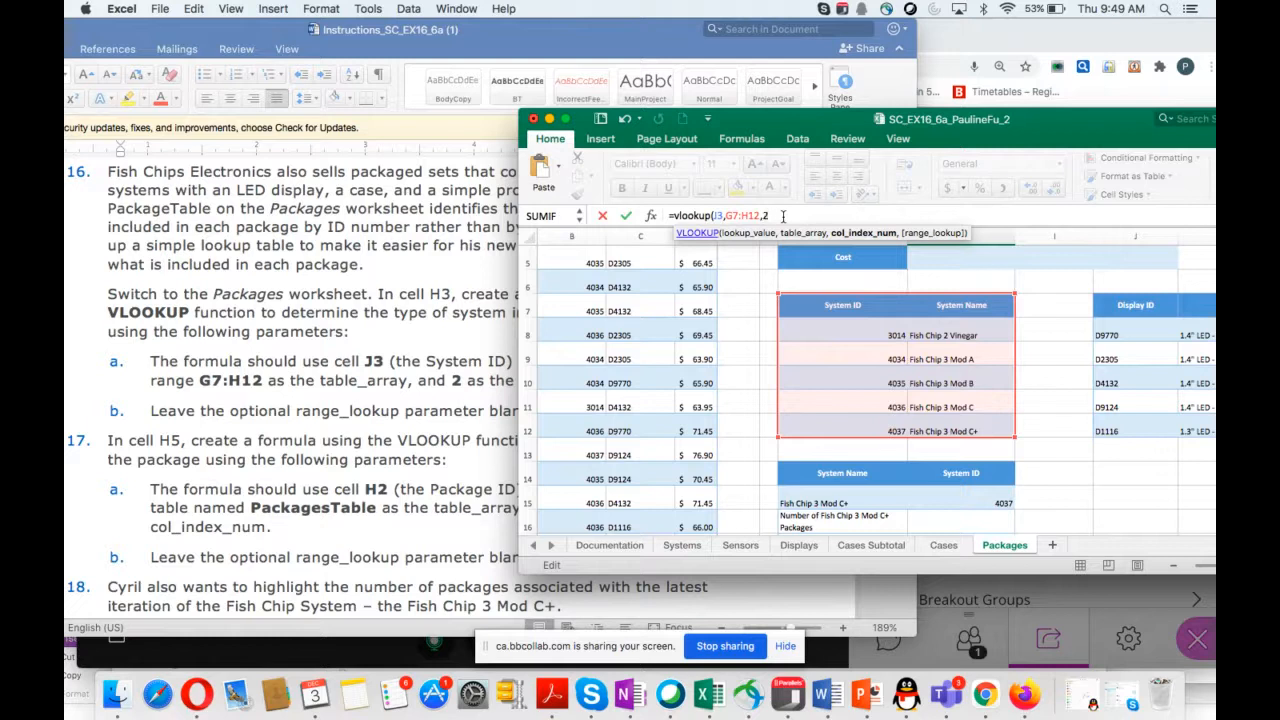
{"action": "type", "text": ")"}
{"action": "key", "text": "Return"}
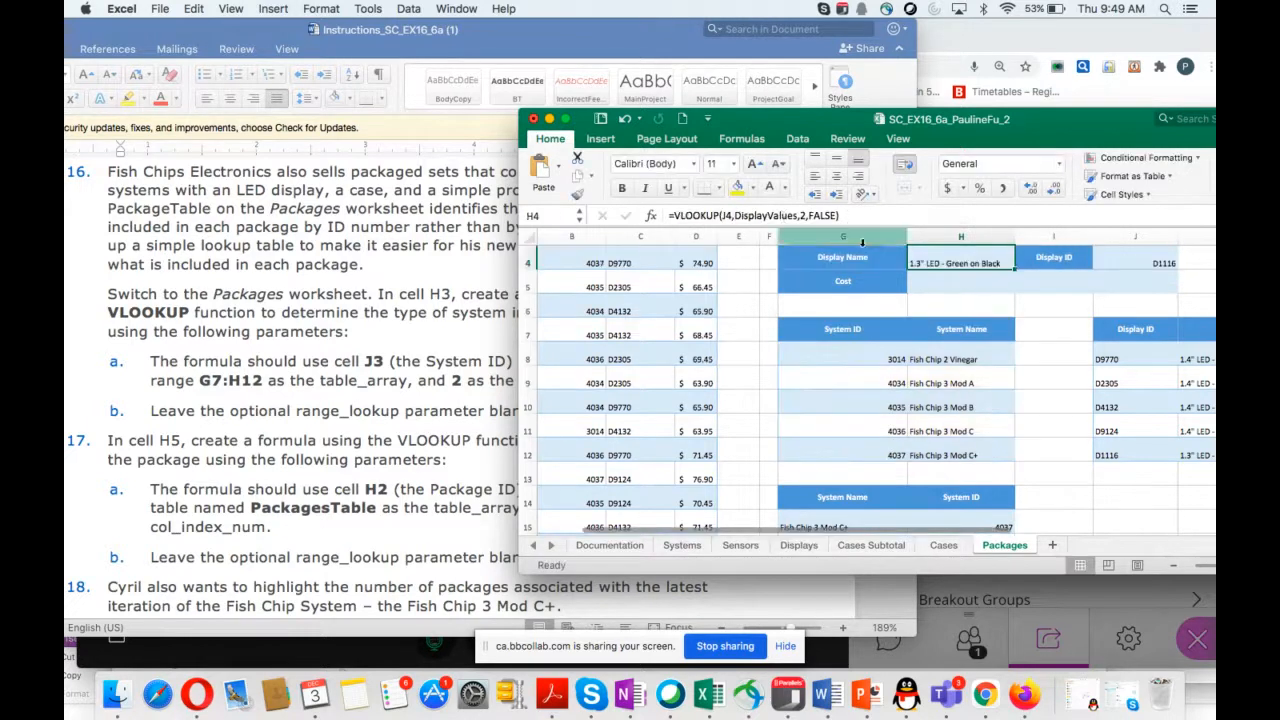
{"action": "scroll", "coordinate": [1018, 343], "scroll_direction": "up", "scroll_amount": 3}
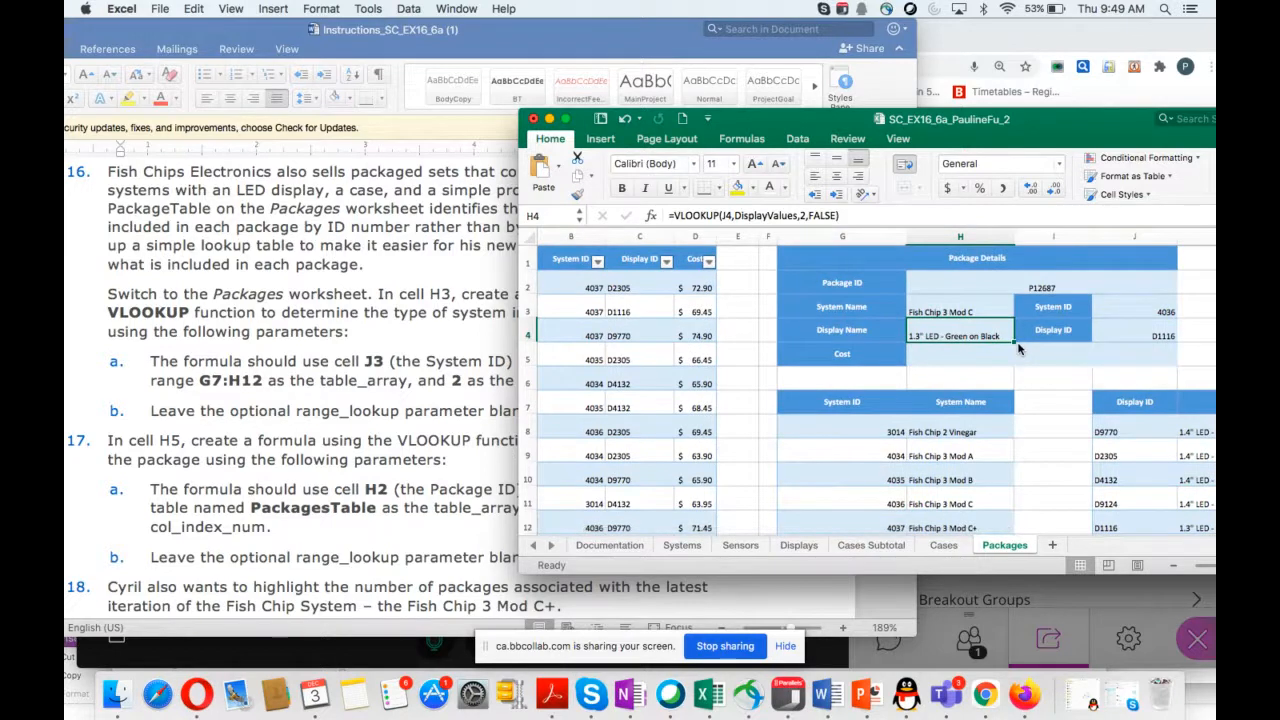
Read instruction 17 and start a VLOOKUP formula in the Cost cell H5 with H3 as the lookup value.
{"action": "scroll", "coordinate": [400, 358], "scroll_direction": "down", "scroll_amount": 3}
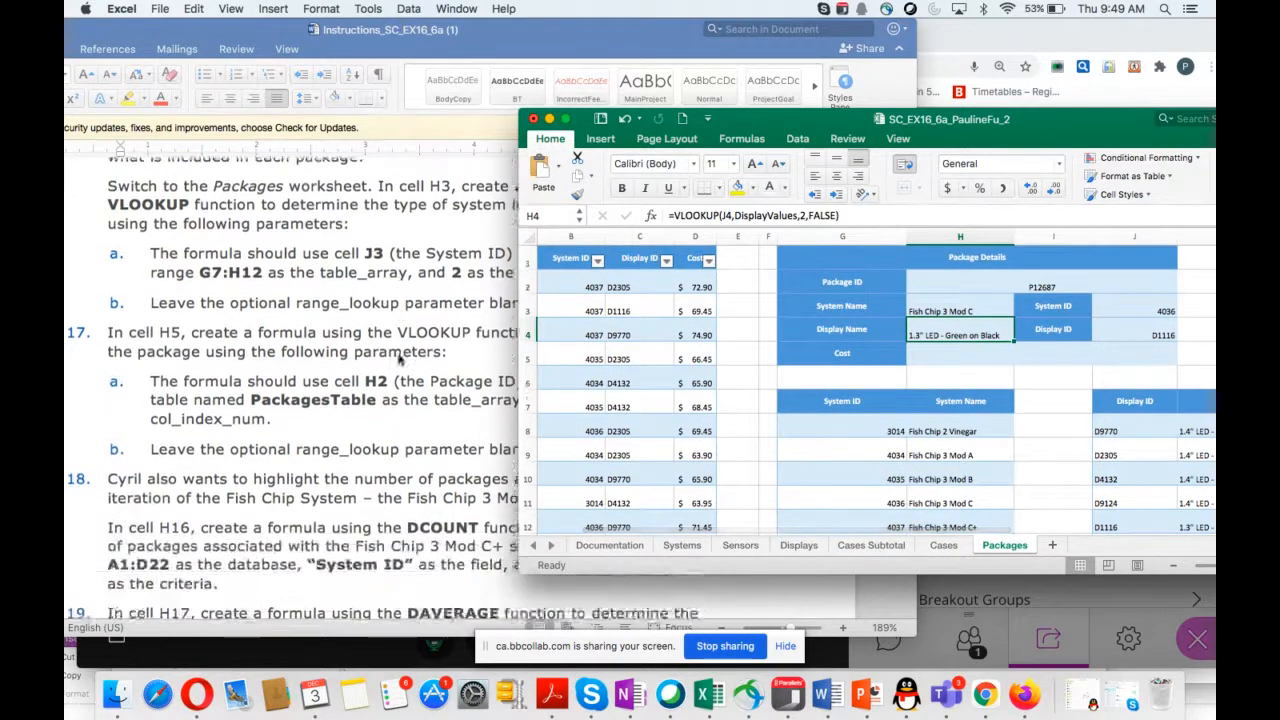
{"action": "scroll", "coordinate": [400, 358], "scroll_direction": "down", "scroll_amount": 4}
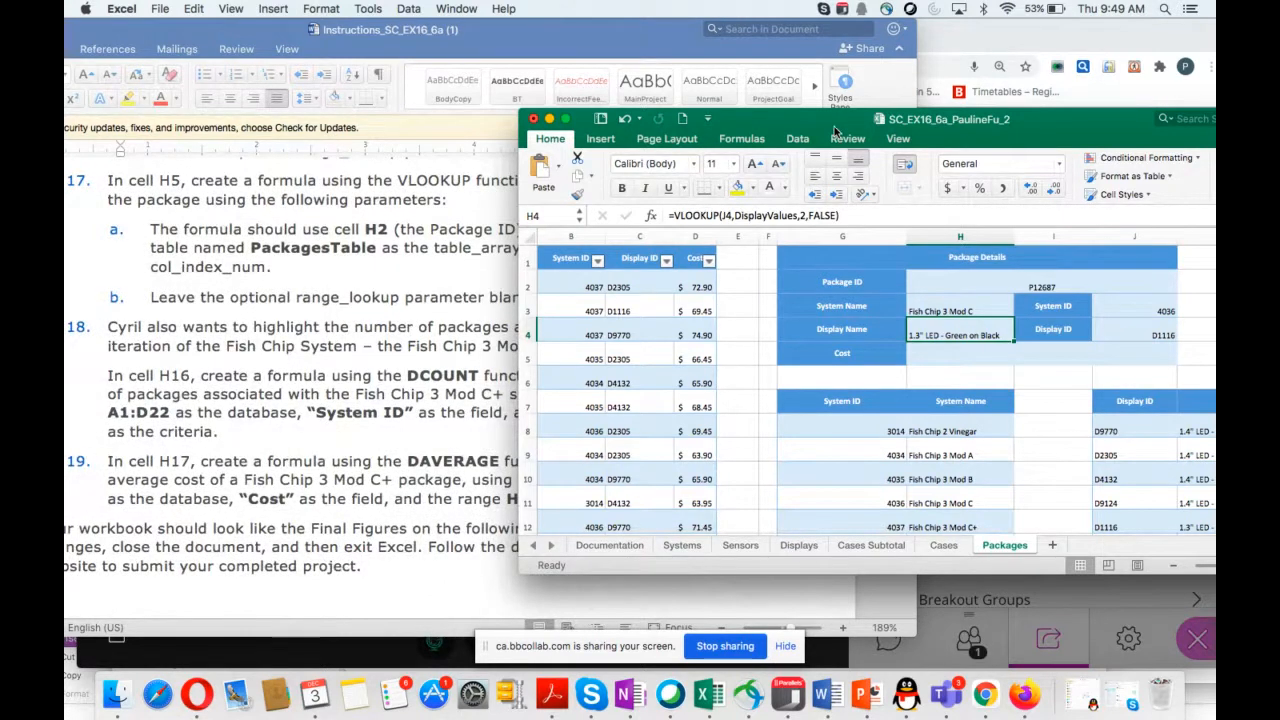
{"action": "left_click_drag", "start_coordinate": [835, 133], "coordinate": [877, 274]}
{"action": "left_click", "coordinate": [972, 501]}
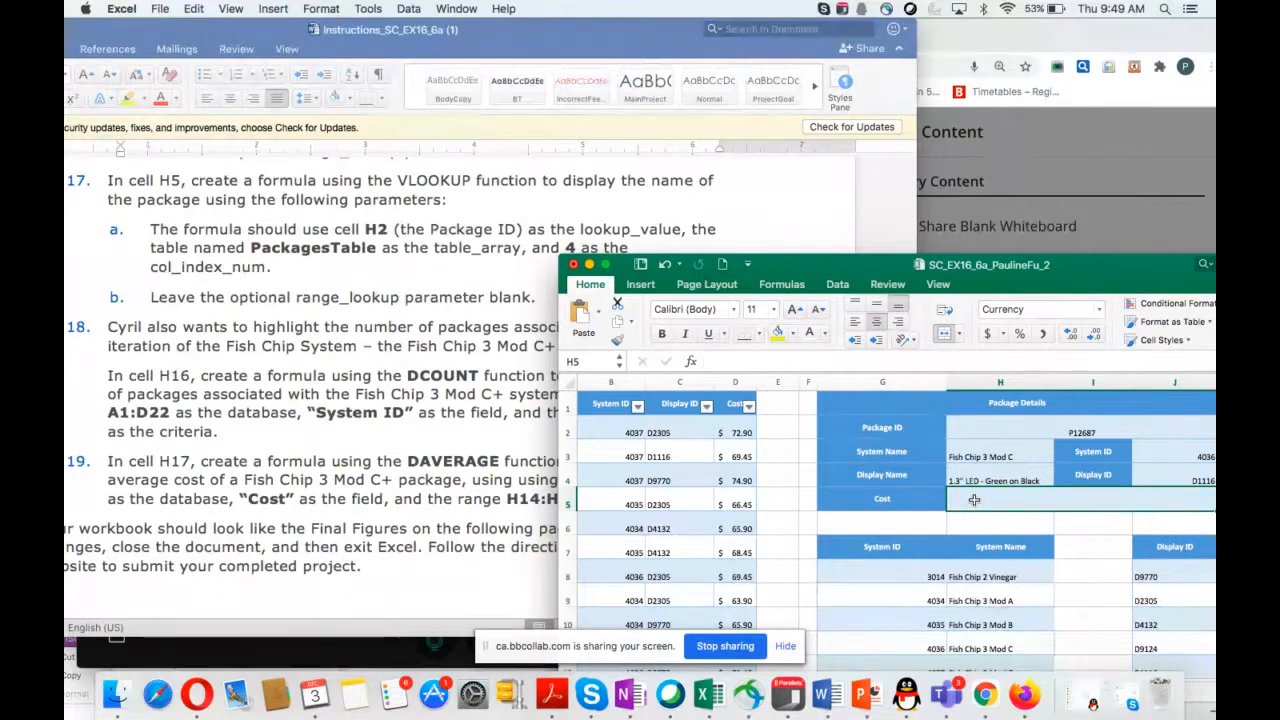
{"action": "type", "text": "=v"}
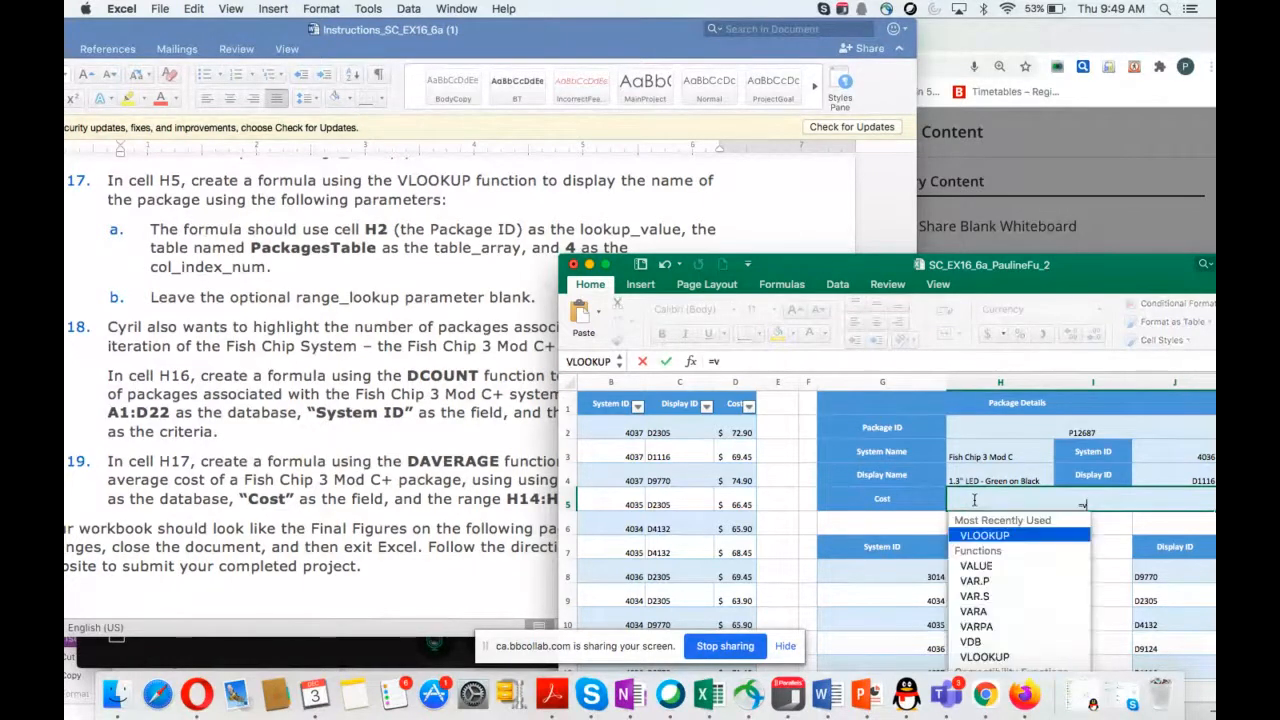
{"action": "type", "text": "loo"}
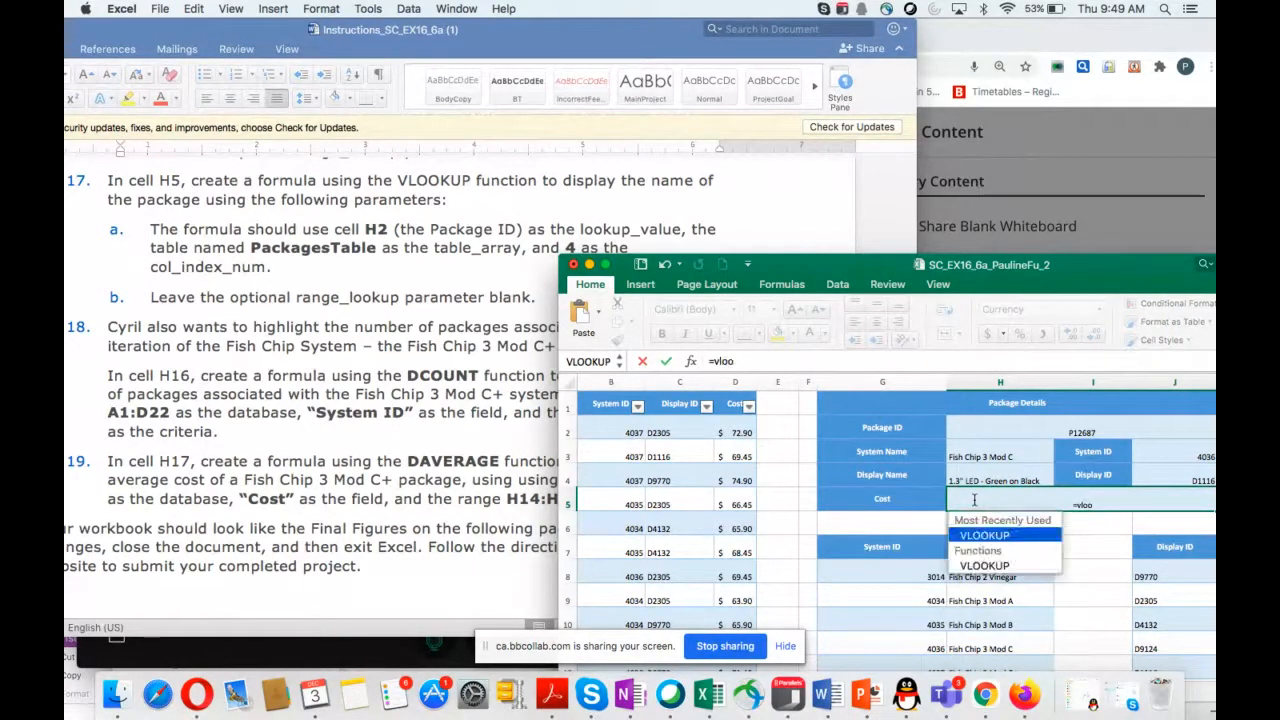
{"action": "type", "text": "kup("}
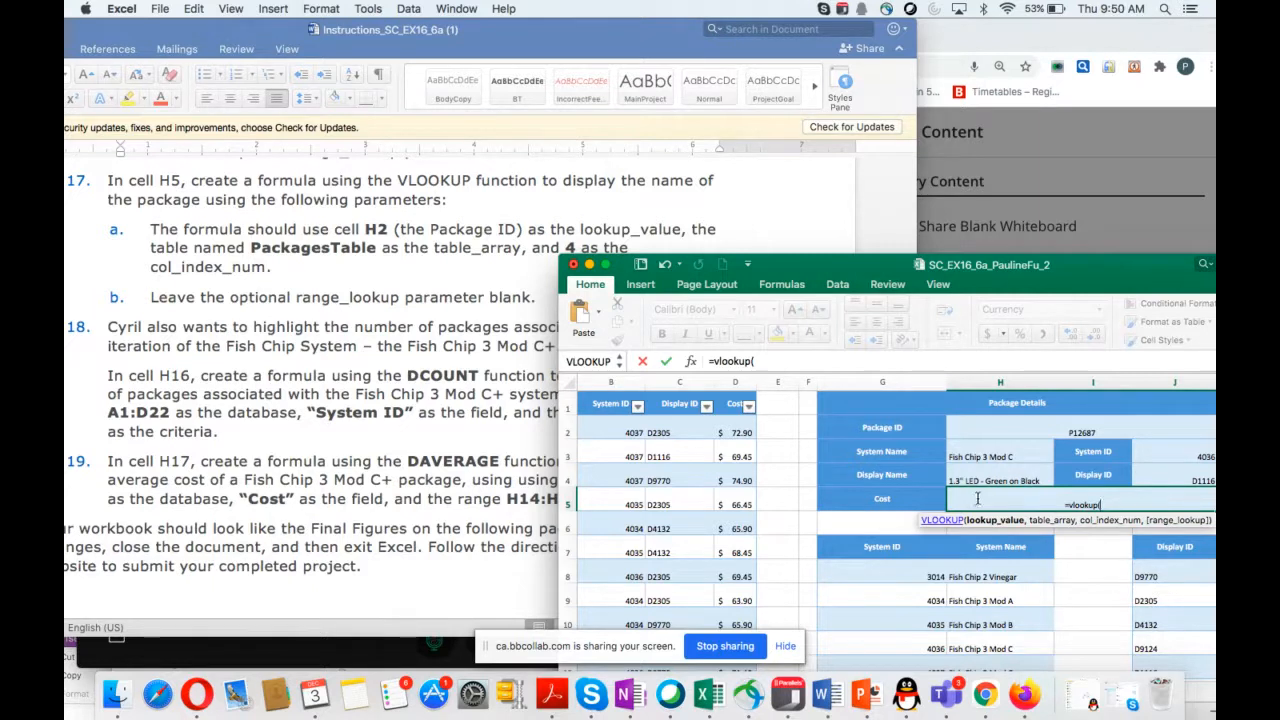
{"action": "left_click", "coordinate": [968, 455]}
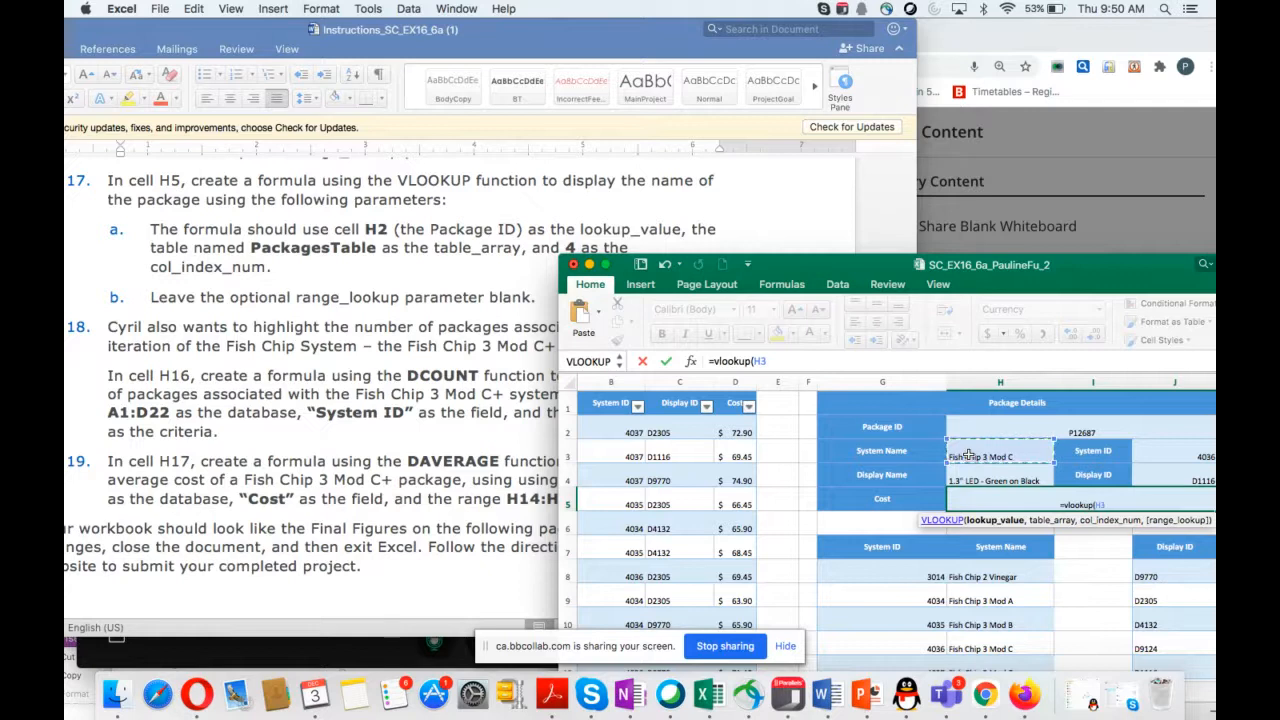
{"action": "type", "text": ","}
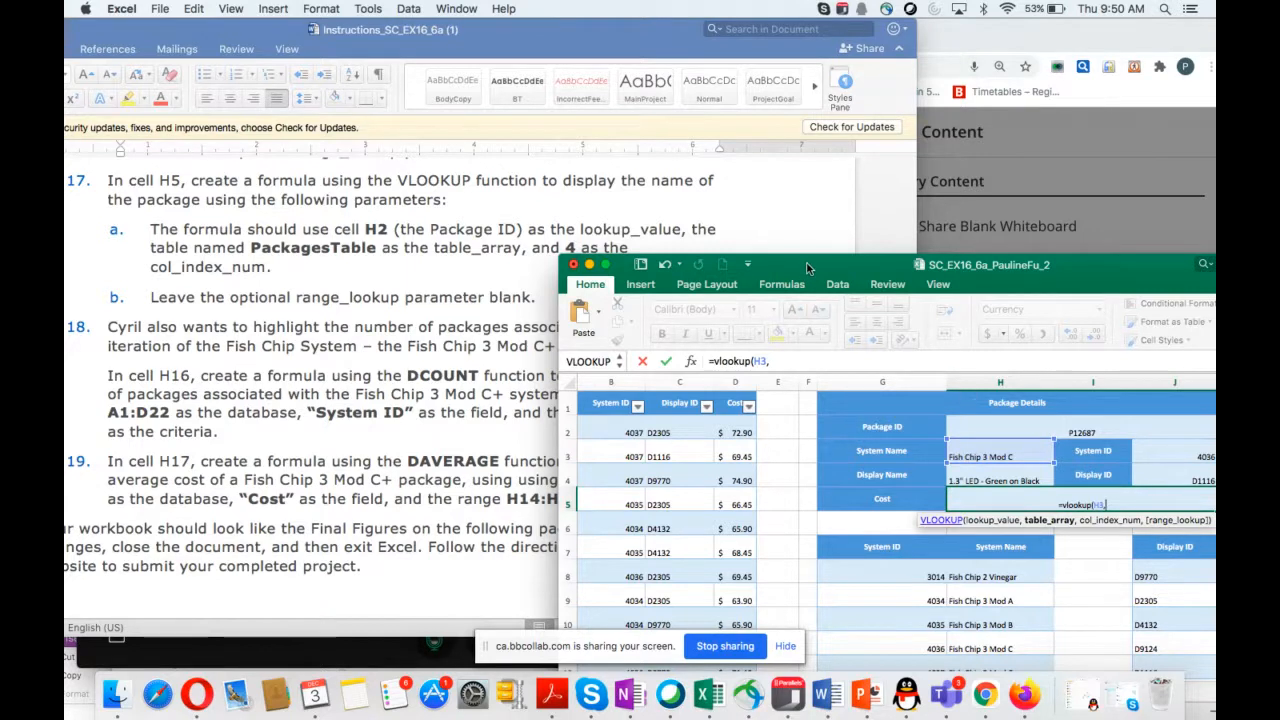
Complete the H5 VLOOKUP formula with PackagesTable[#All] as the table array and 4 as the column index.
{"action": "left_click_drag", "start_coordinate": [808, 268], "coordinate": [855, 75]}
{"action": "scroll", "coordinate": [850, 487], "scroll_direction": "down", "scroll_amount": 3}
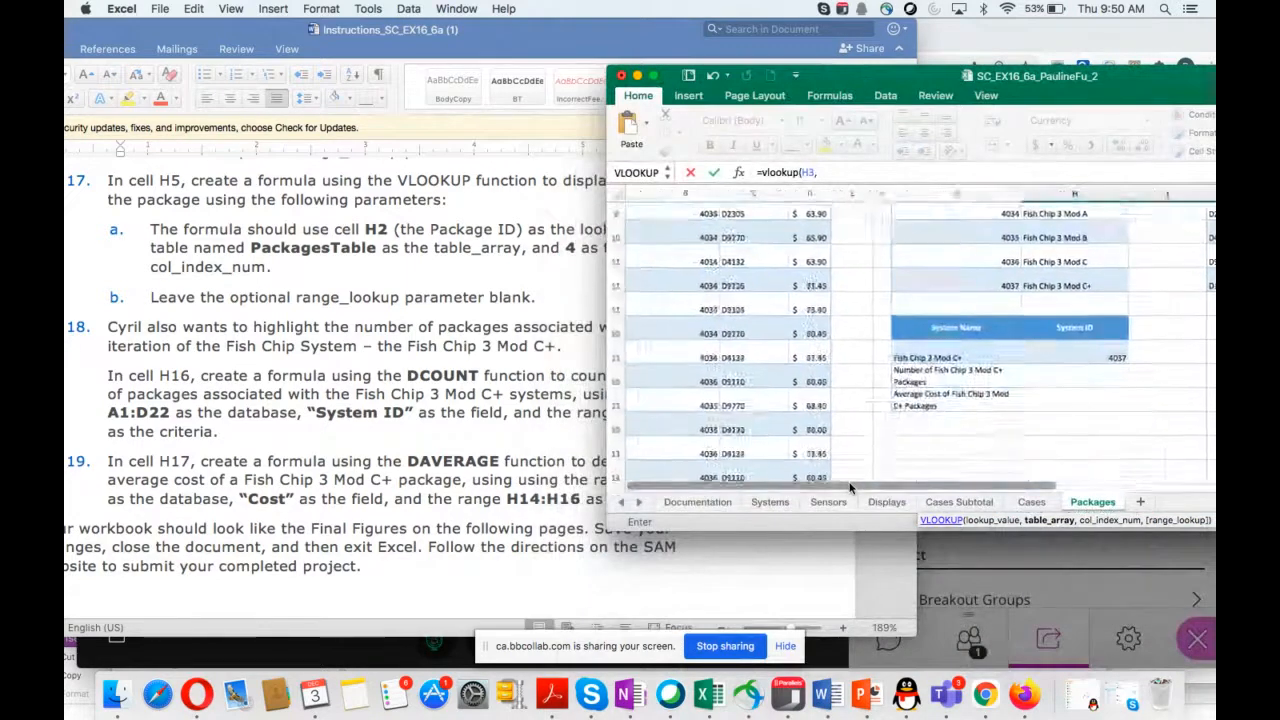
{"action": "scroll", "coordinate": [850, 487], "scroll_direction": "down", "scroll_amount": 3}
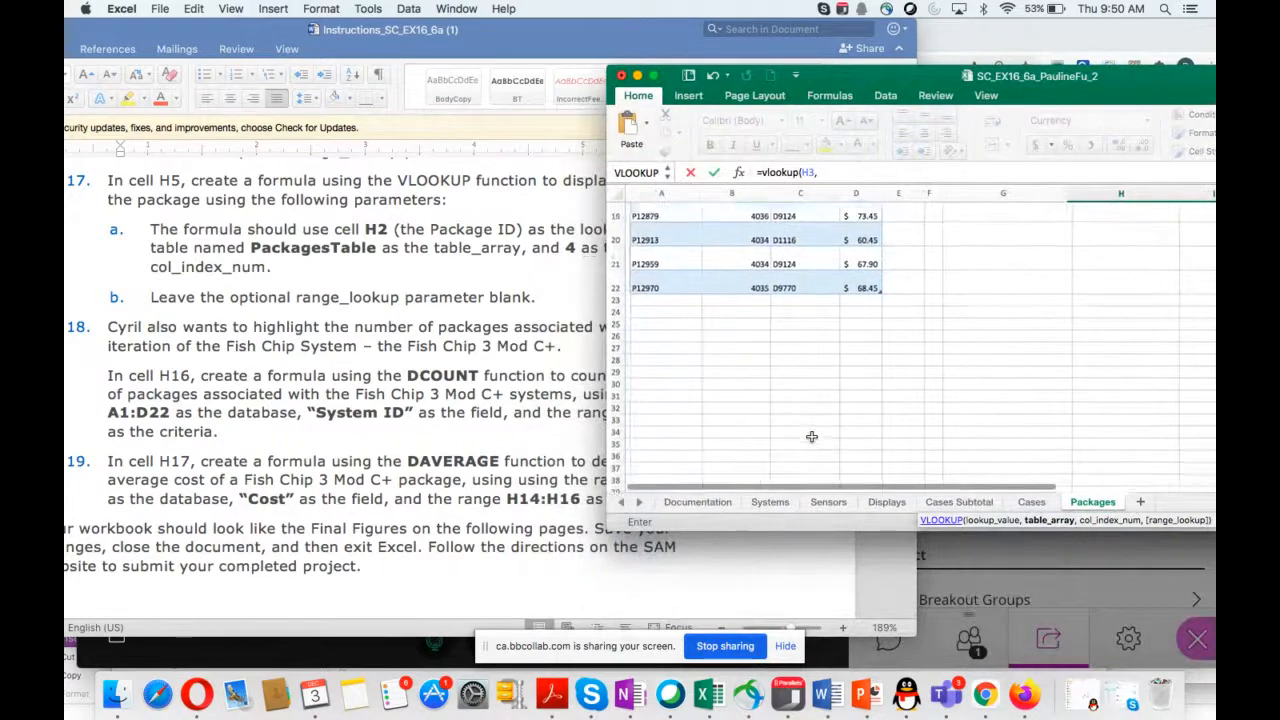
{"action": "scroll", "coordinate": [812, 437], "scroll_direction": "up", "scroll_amount": 8}
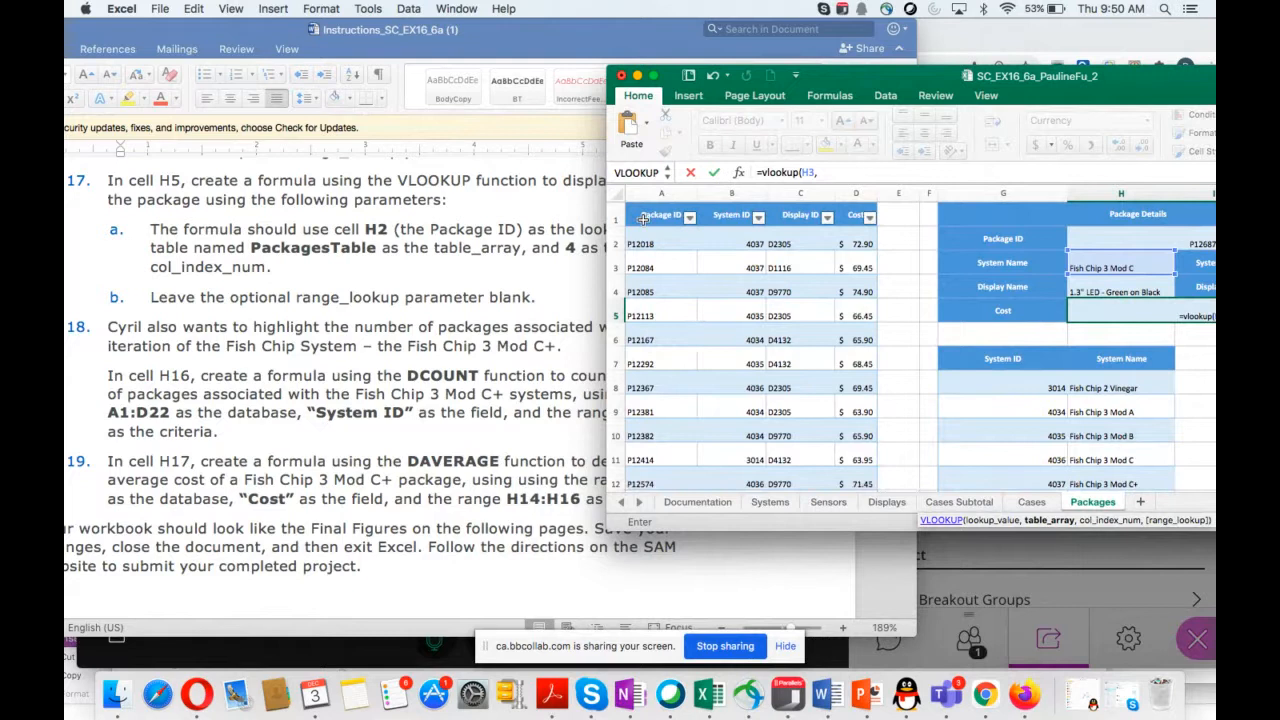
{"action": "left_click_drag", "start_coordinate": [643, 219], "coordinate": [866, 447]}
{"action": "left_click", "coordinate": [927, 175]}
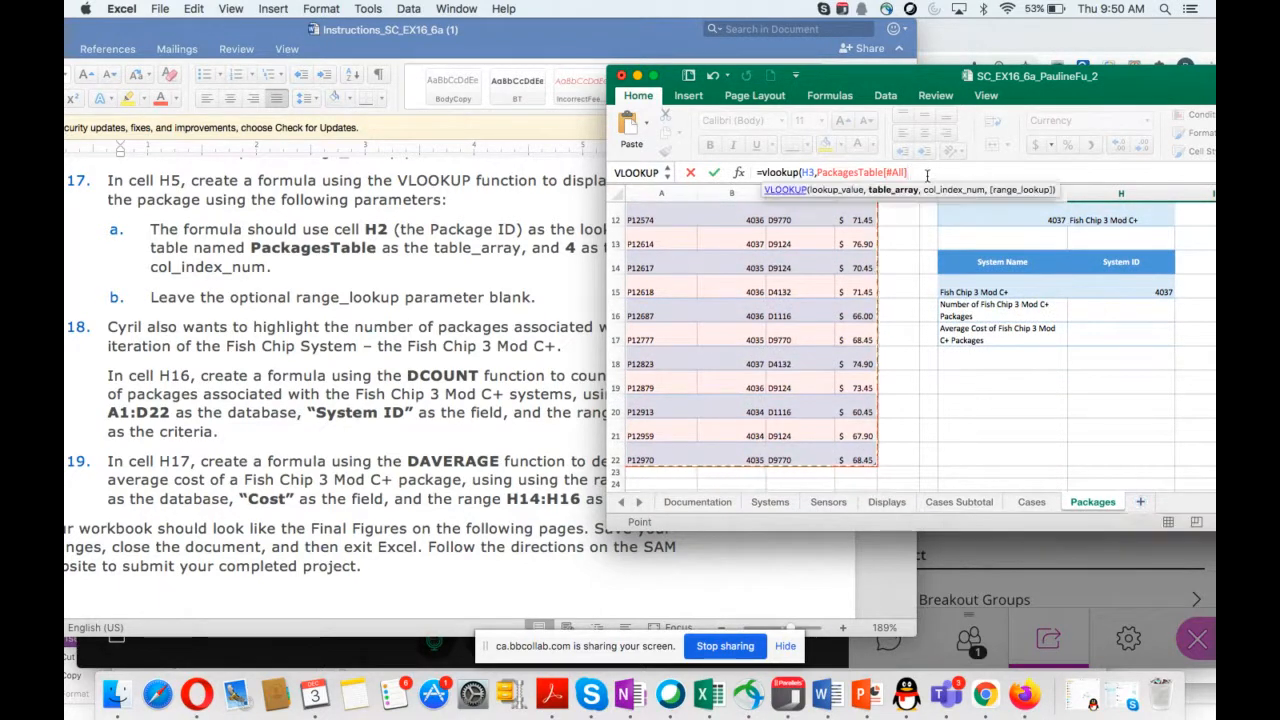
{"action": "type", "text": ","}
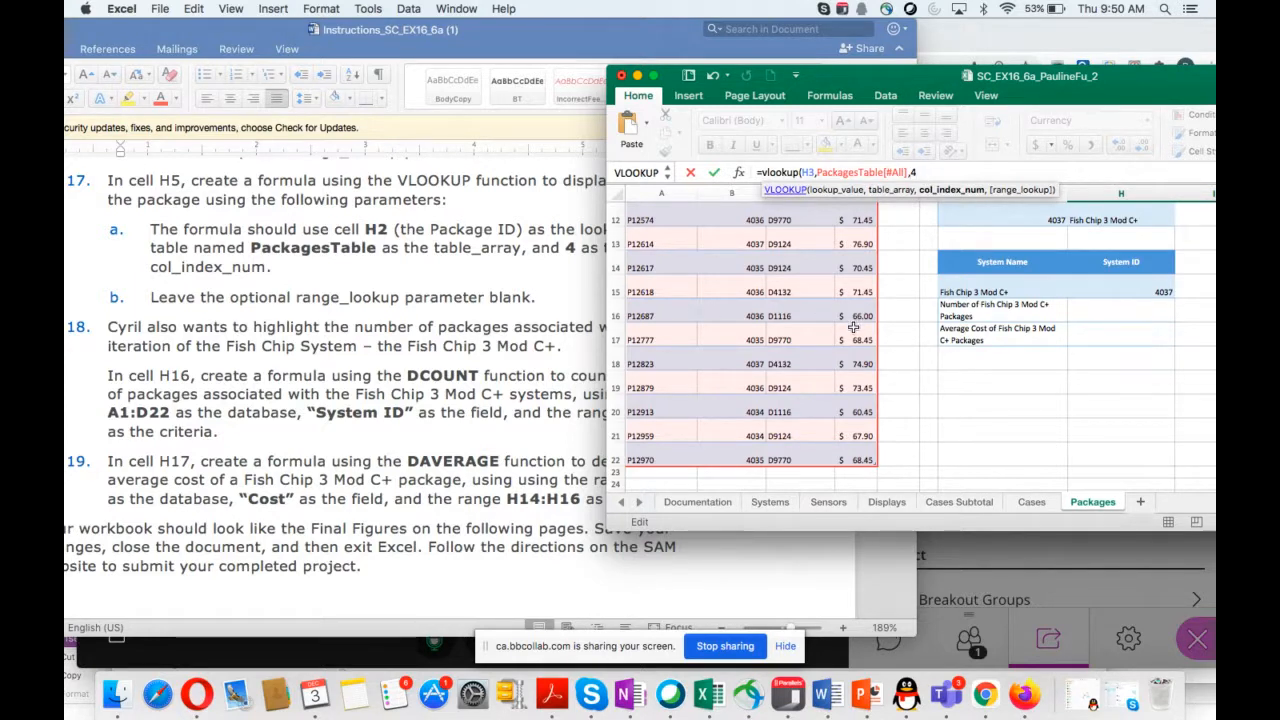
{"action": "type", "text": "4)"}
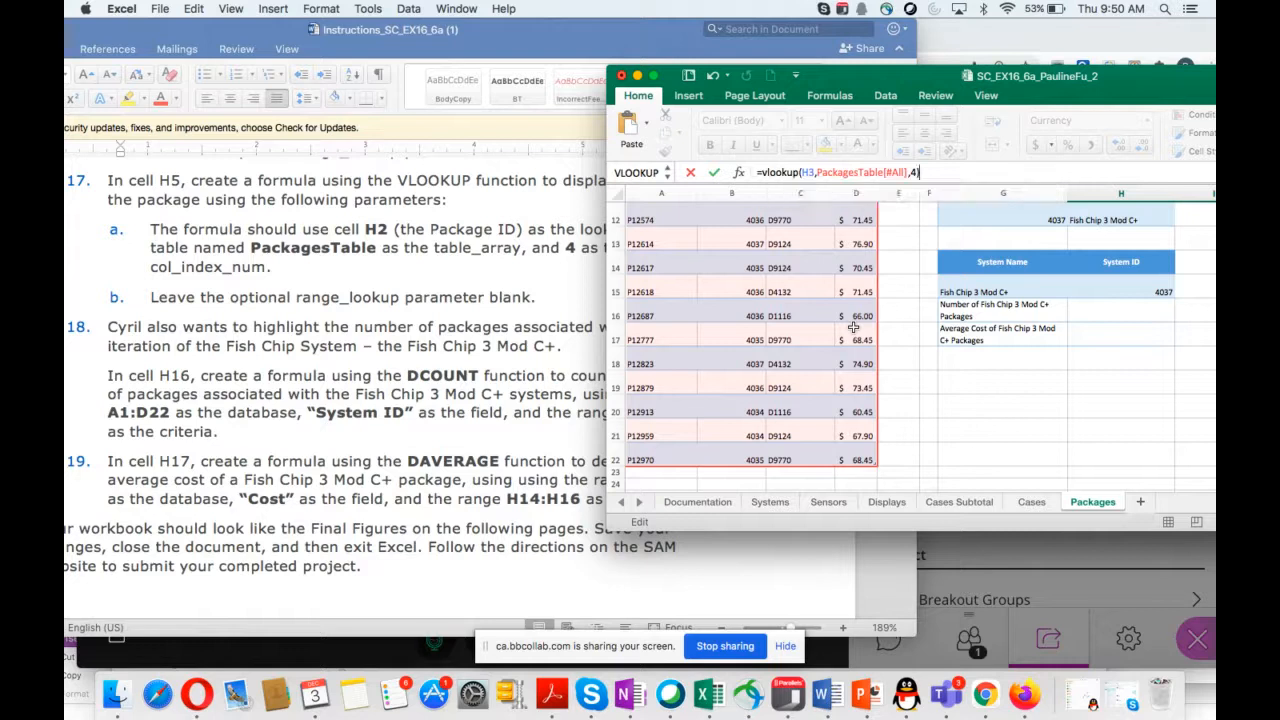
{"action": "key", "text": "Return"}
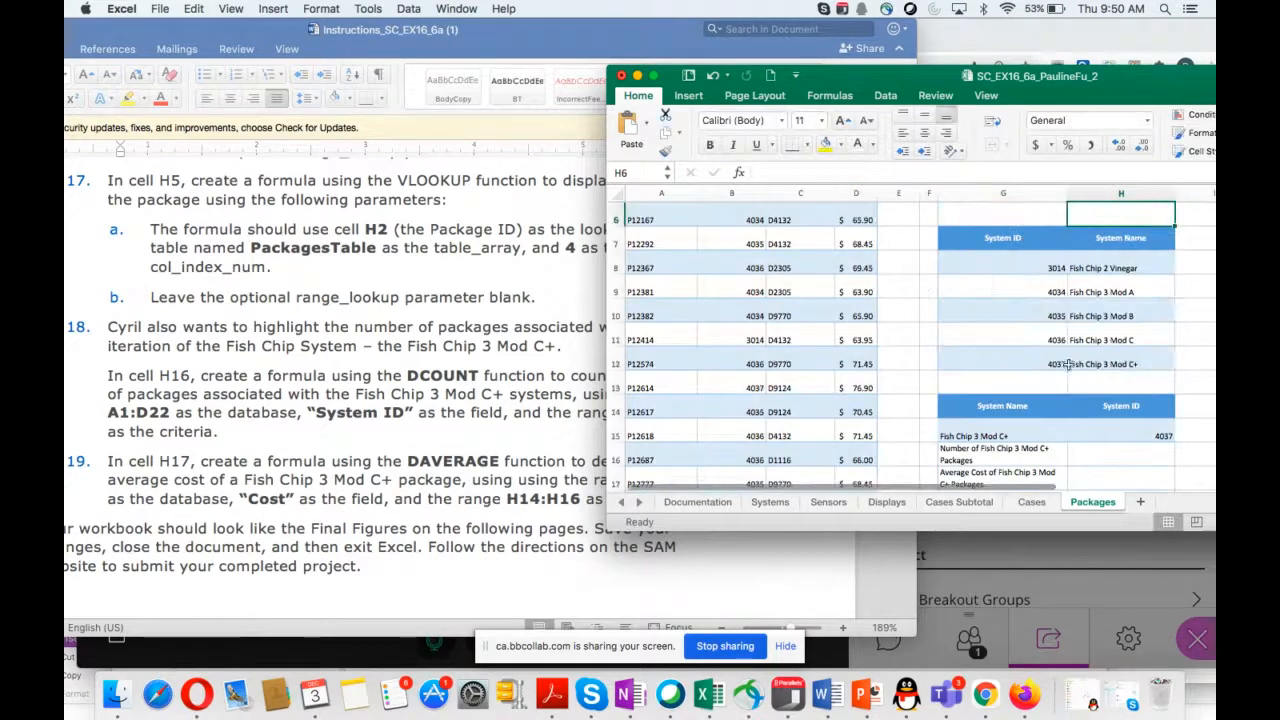
{"action": "scroll", "coordinate": [1066, 370], "scroll_direction": "up", "scroll_amount": 1}
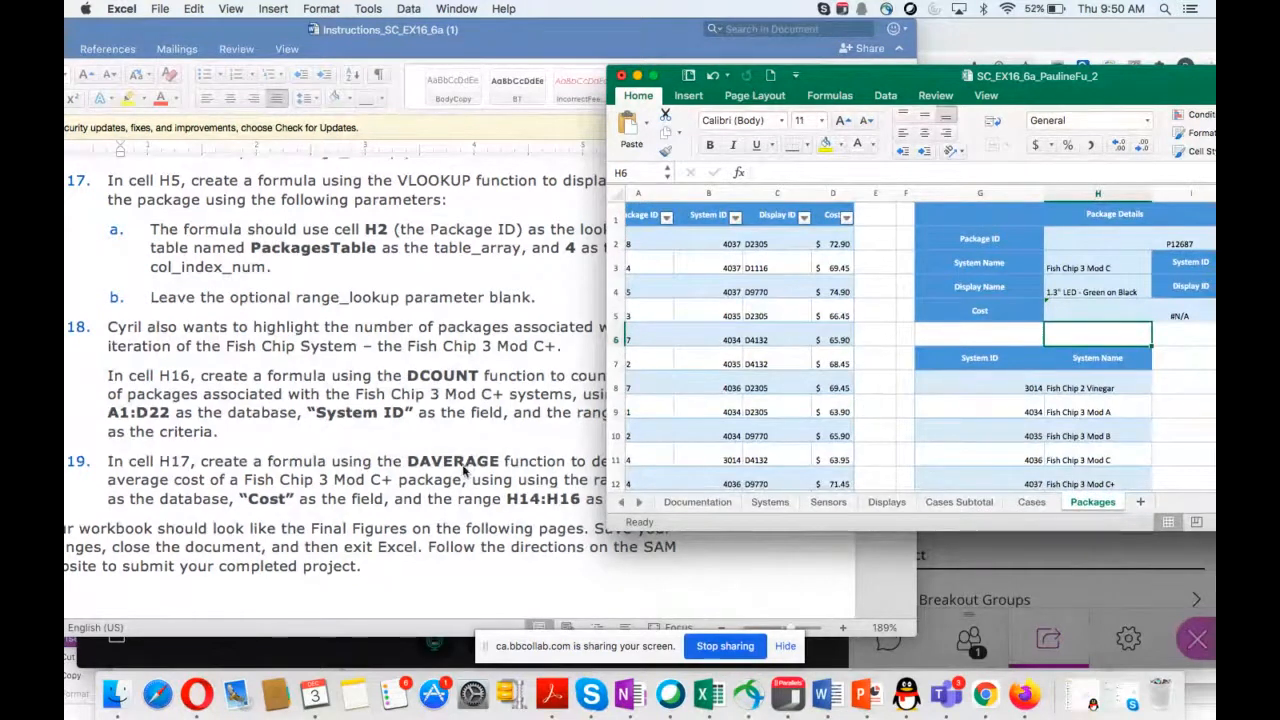
Read instruction 18 and start a DCOUNT formula in cell H16 for the number of Fish Chip 3 Mod C+ packages.
{"action": "scroll", "coordinate": [463, 470], "scroll_direction": "down", "scroll_amount": 1}
{"action": "scroll", "coordinate": [463, 470], "scroll_direction": "down", "scroll_amount": 5}
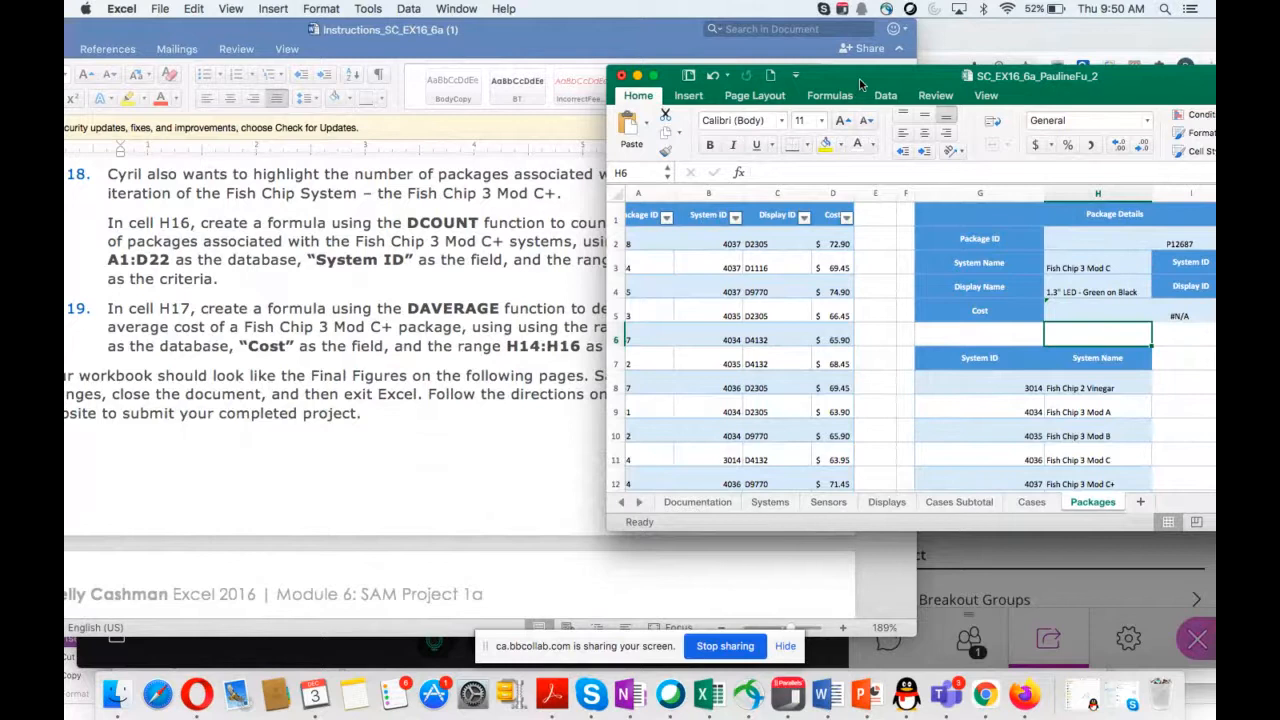
{"action": "left_click_drag", "start_coordinate": [861, 85], "coordinate": [711, 248]}
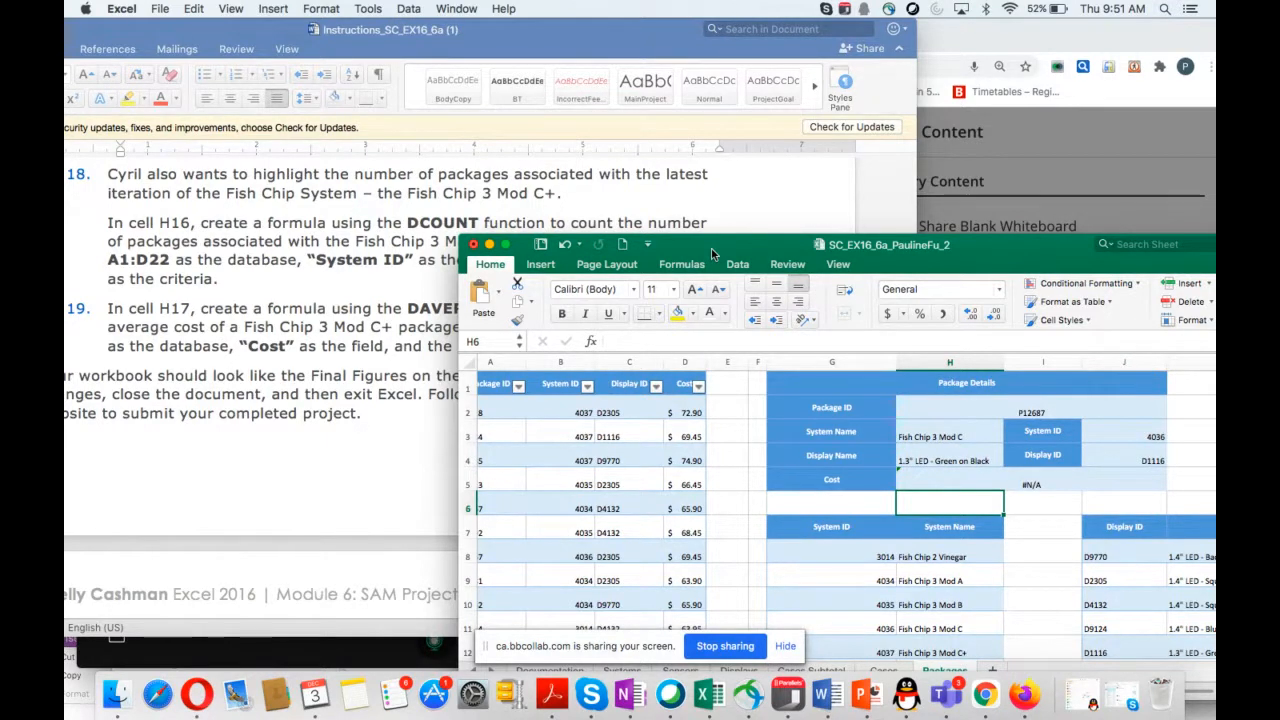
{"action": "left_click_drag", "start_coordinate": [712, 249], "coordinate": [710, 250]}
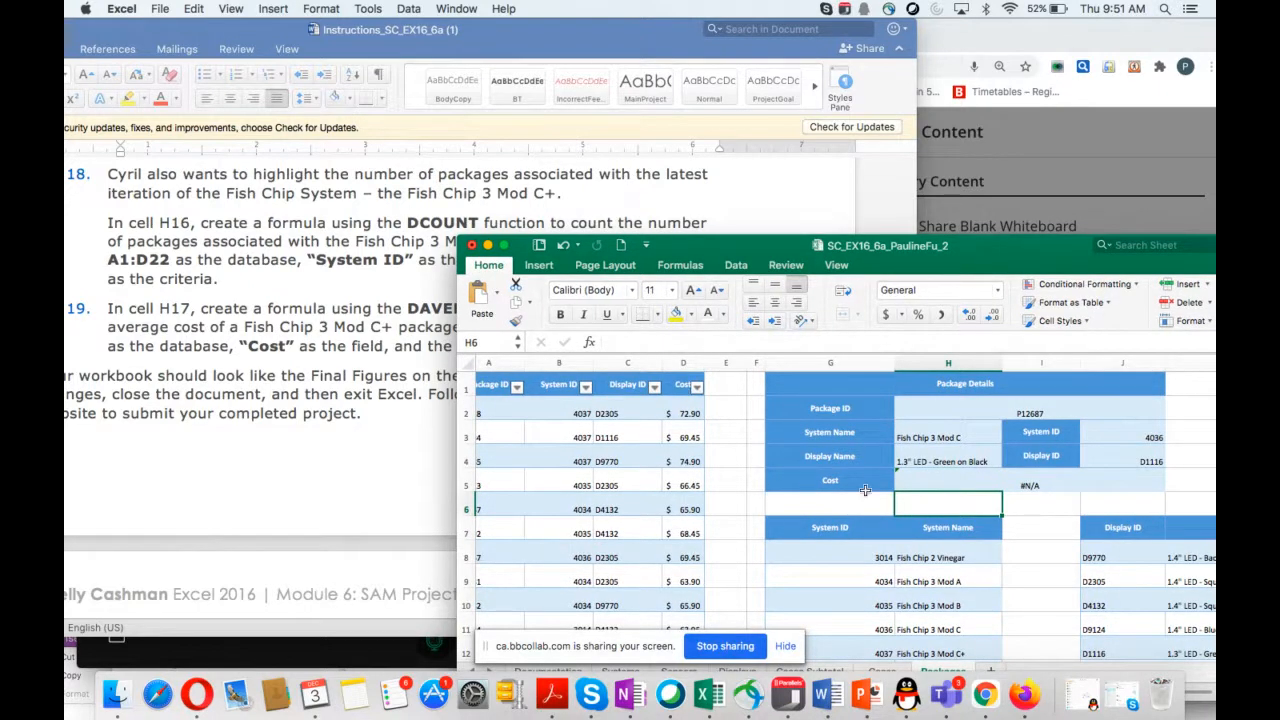
{"action": "scroll", "coordinate": [968, 556], "scroll_direction": "down", "scroll_amount": 1}
{"action": "scroll", "coordinate": [968, 556], "scroll_direction": "down", "scroll_amount": 5}
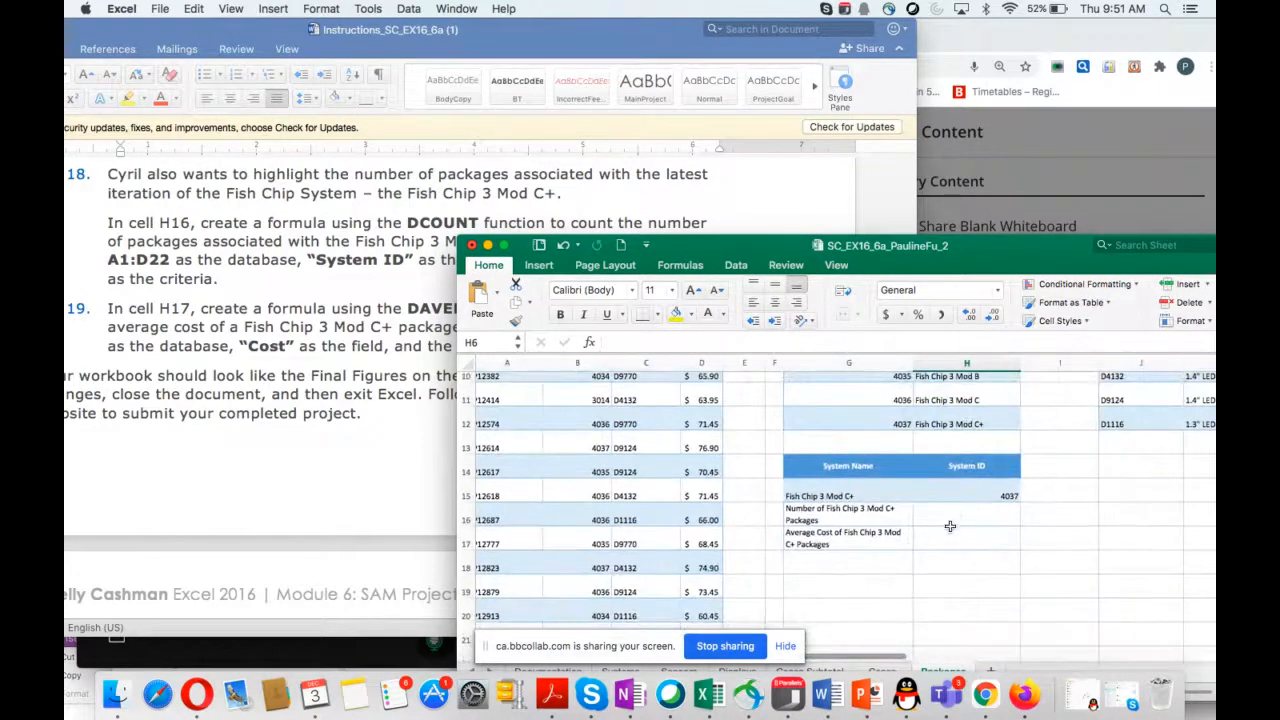
{"action": "left_click", "coordinate": [949, 517]}
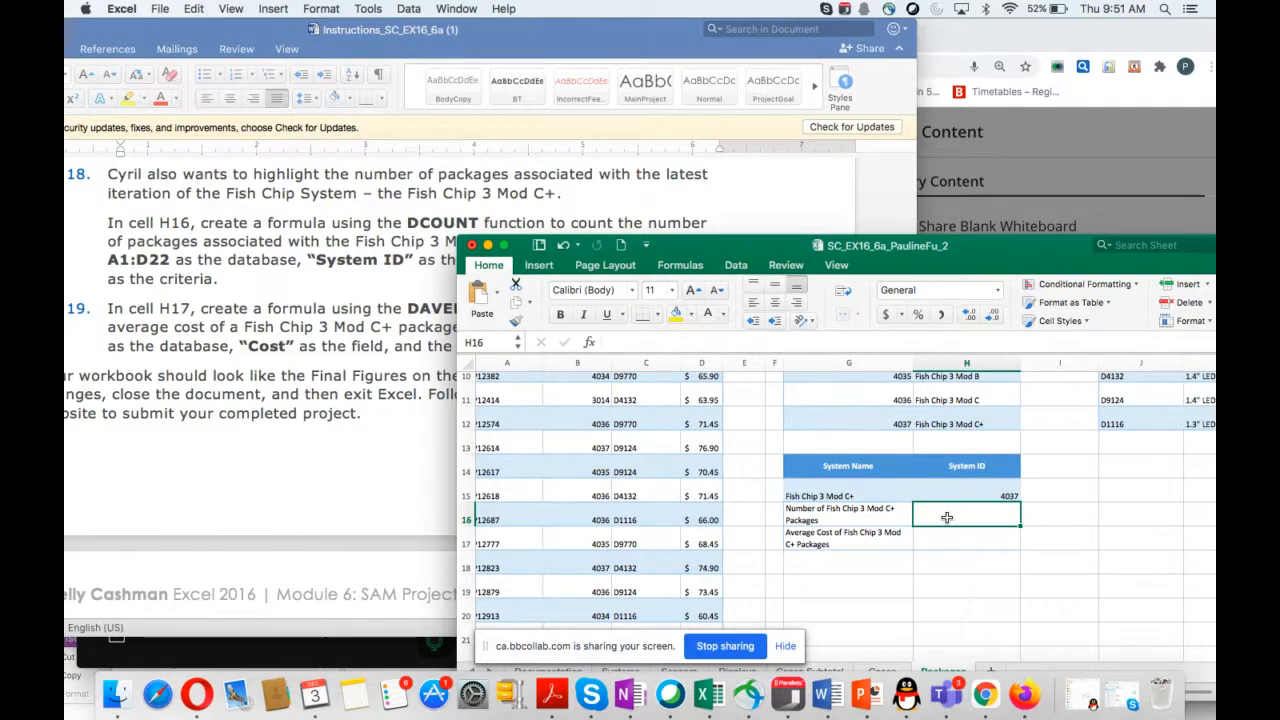
{"action": "left_click_drag", "start_coordinate": [746, 251], "coordinate": [728, 278]}
{"action": "type", "text": "=d"}
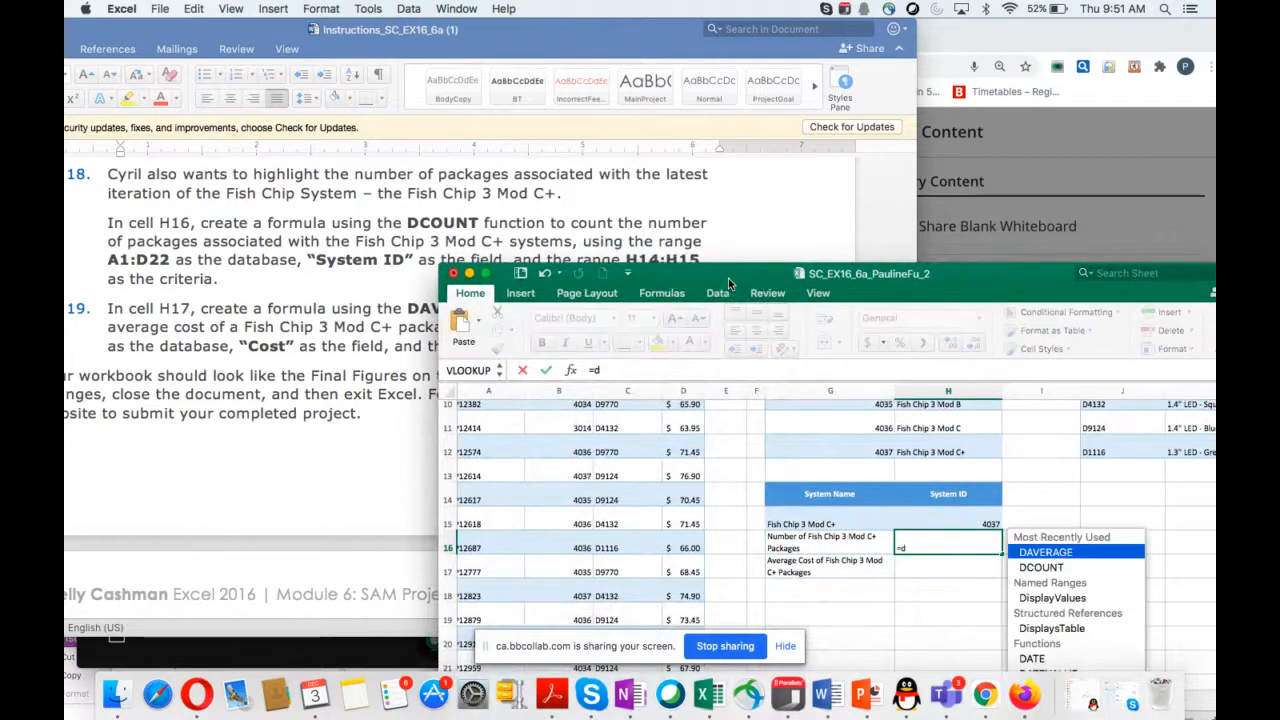
{"action": "type", "text": "count("}
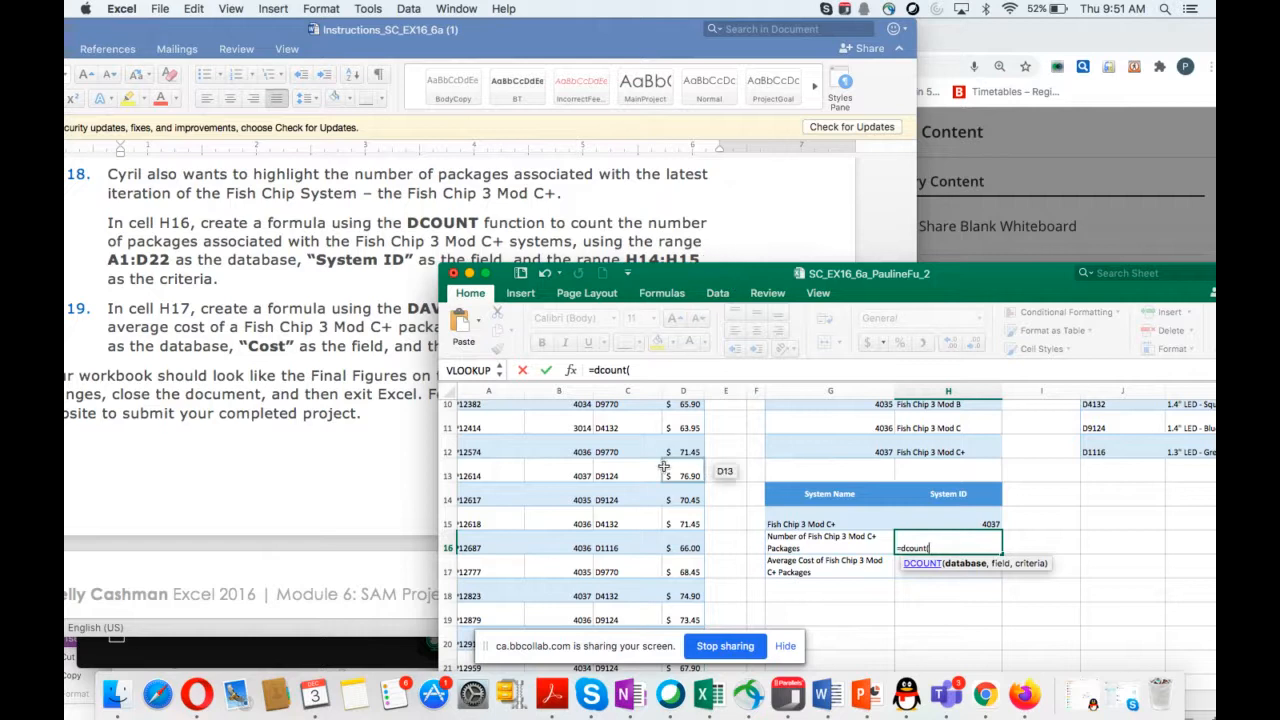
Select the whole packages table A1:D22 as the database argument of the H16 DCOUNT formula, giving PackagesTable[#All].
{"action": "scroll", "coordinate": [650, 466], "scroll_direction": "up", "scroll_amount": 5}
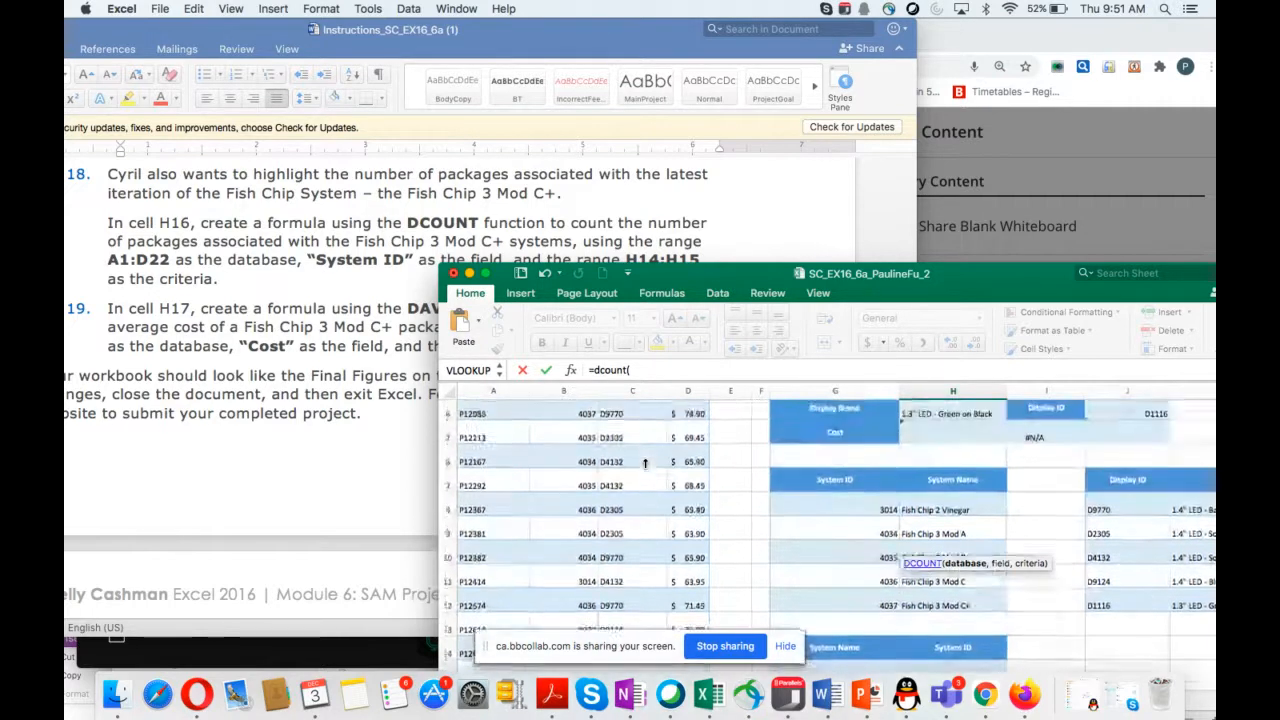
{"action": "left_click_drag", "start_coordinate": [490, 413], "coordinate": [679, 528]}
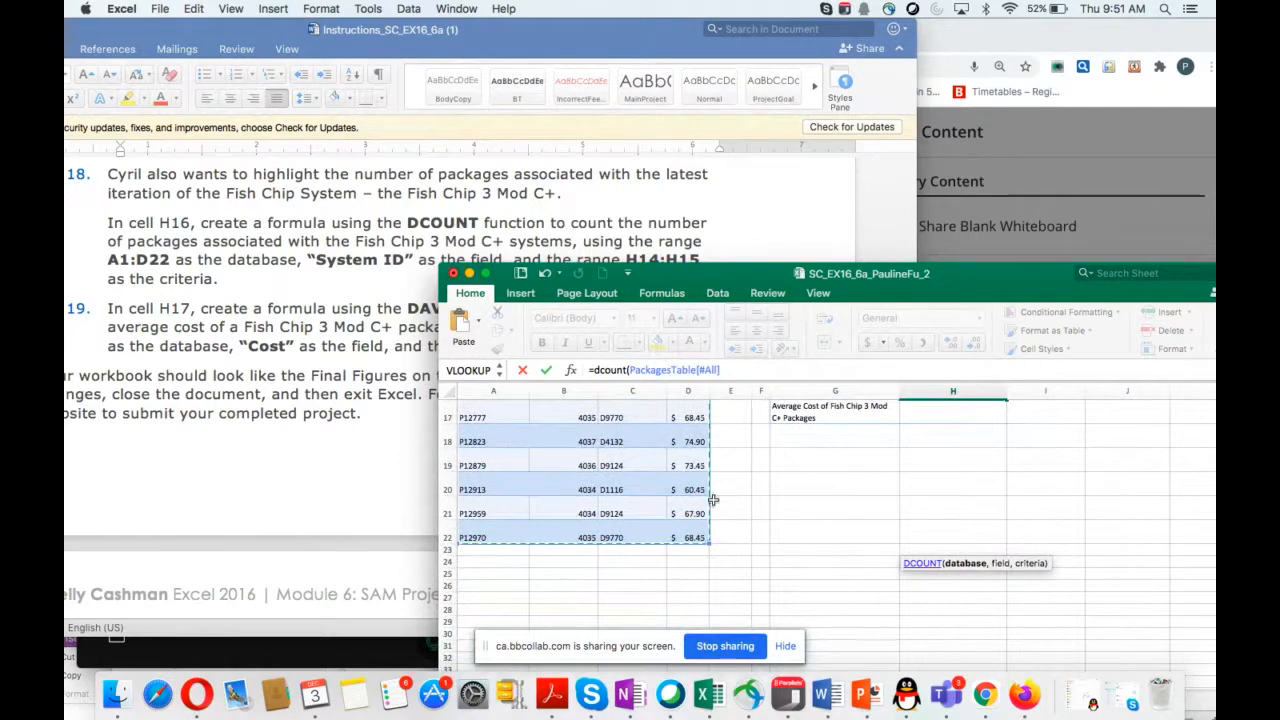
{"action": "scroll", "coordinate": [776, 484], "scroll_direction": "up", "scroll_amount": 8}
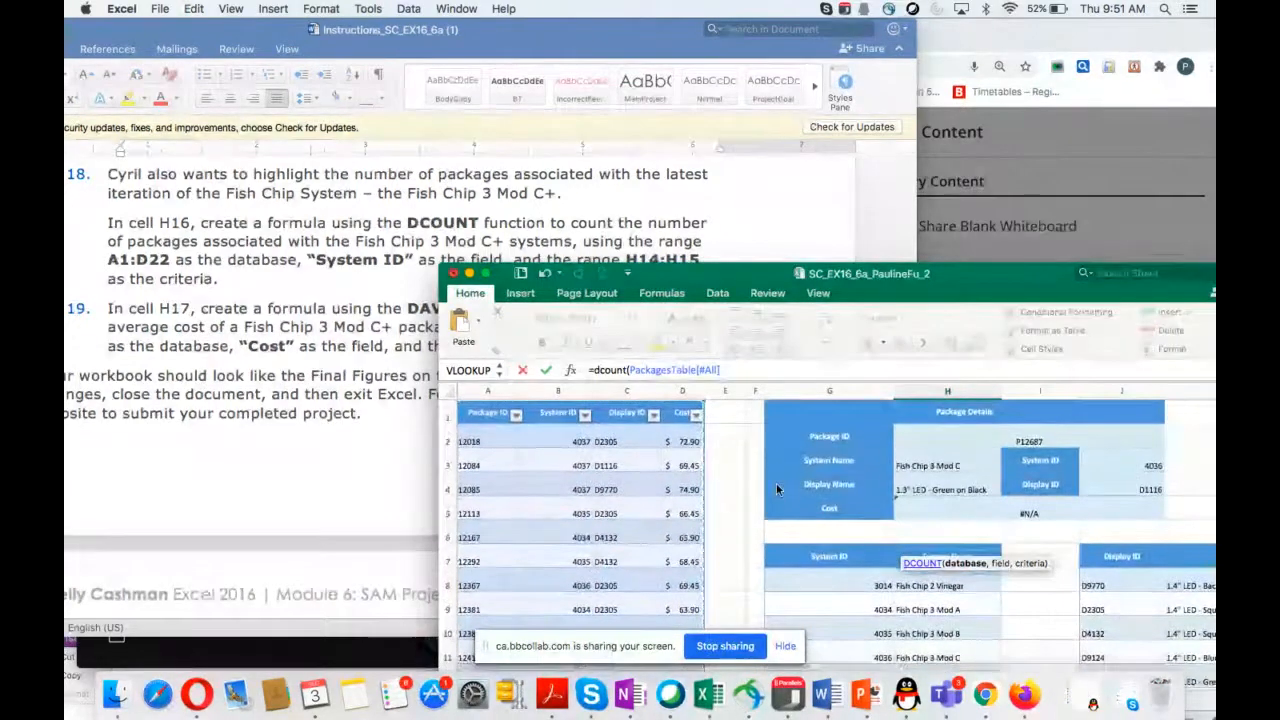
{"action": "left_click", "coordinate": [731, 369]}
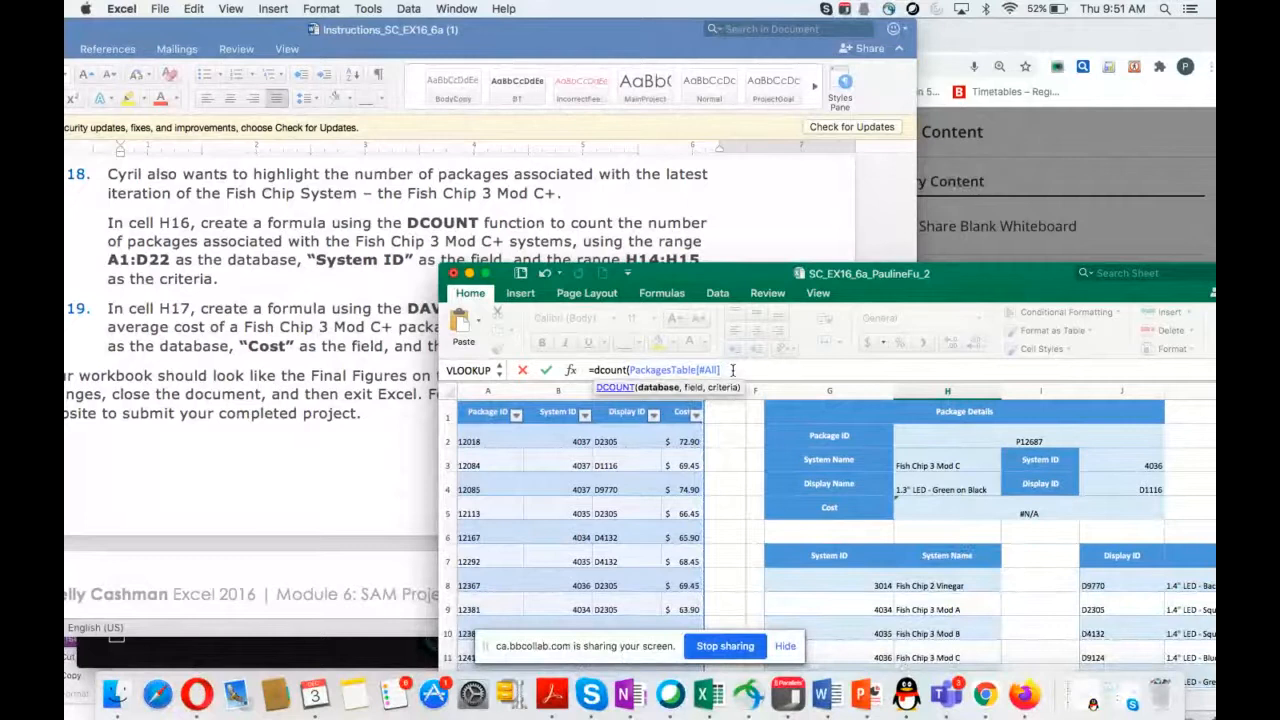
{"action": "type", "text": ","}
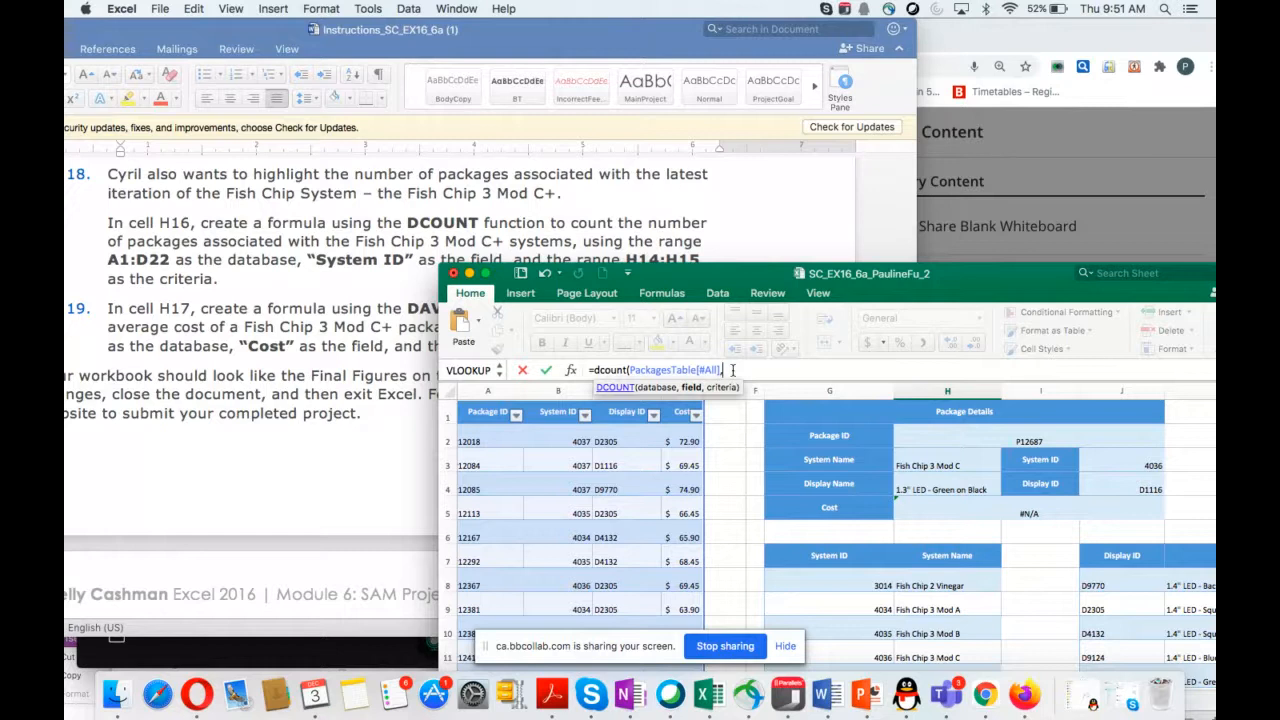
Complete the H16 DCOUNT formula with G7 as the field and H14:H15 as the criteria, and check the entered formula.
{"action": "left_click", "coordinate": [815, 558]}
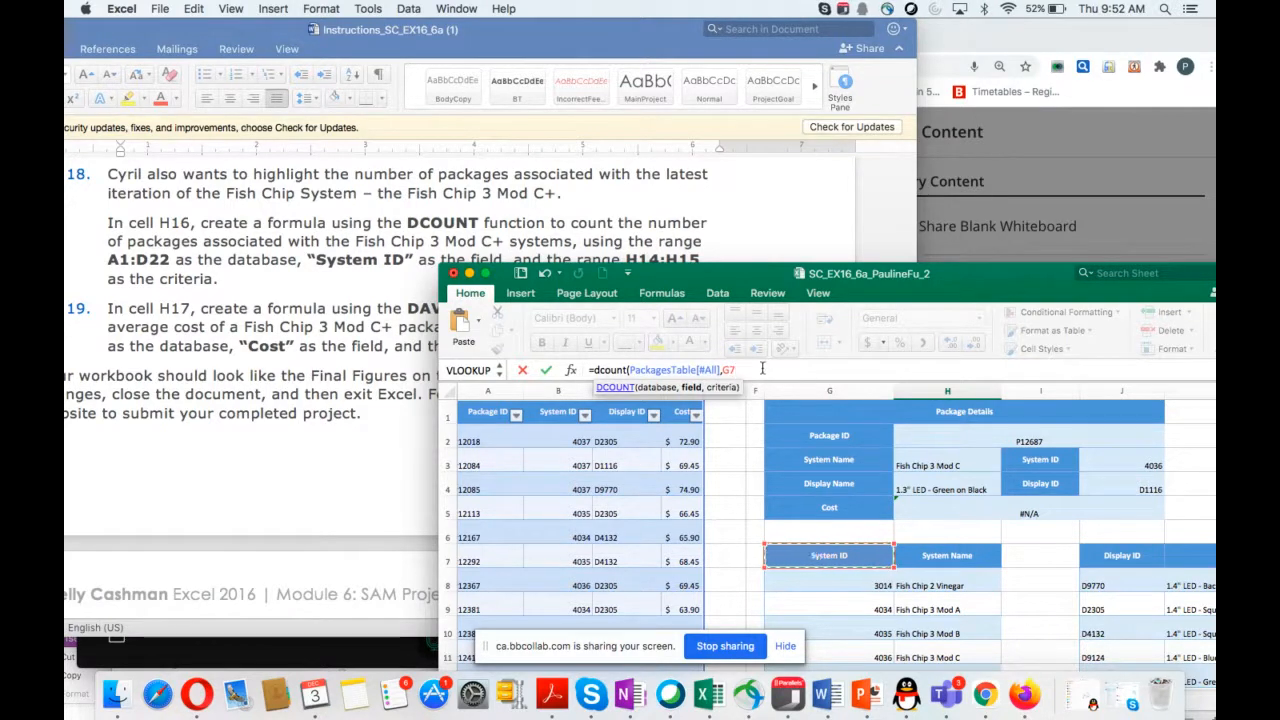
{"action": "type", "text": ","}
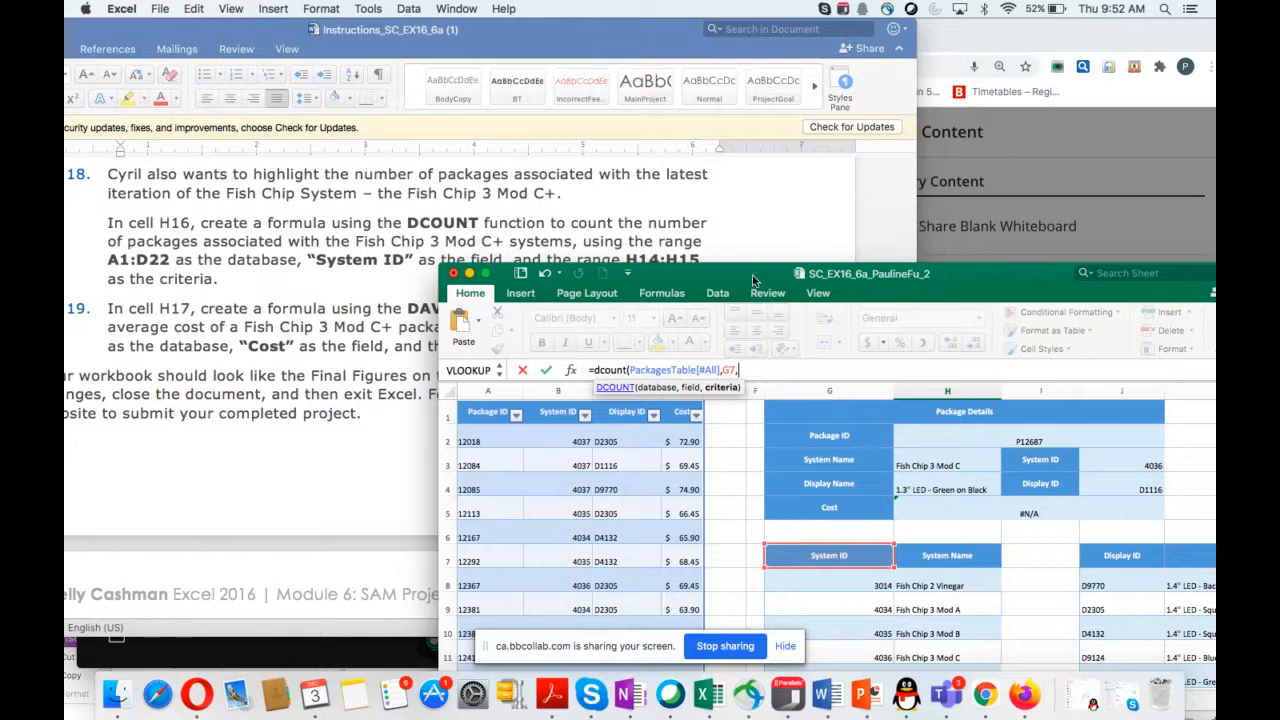
{"action": "left_click_drag", "start_coordinate": [752, 275], "coordinate": [640, 133]}
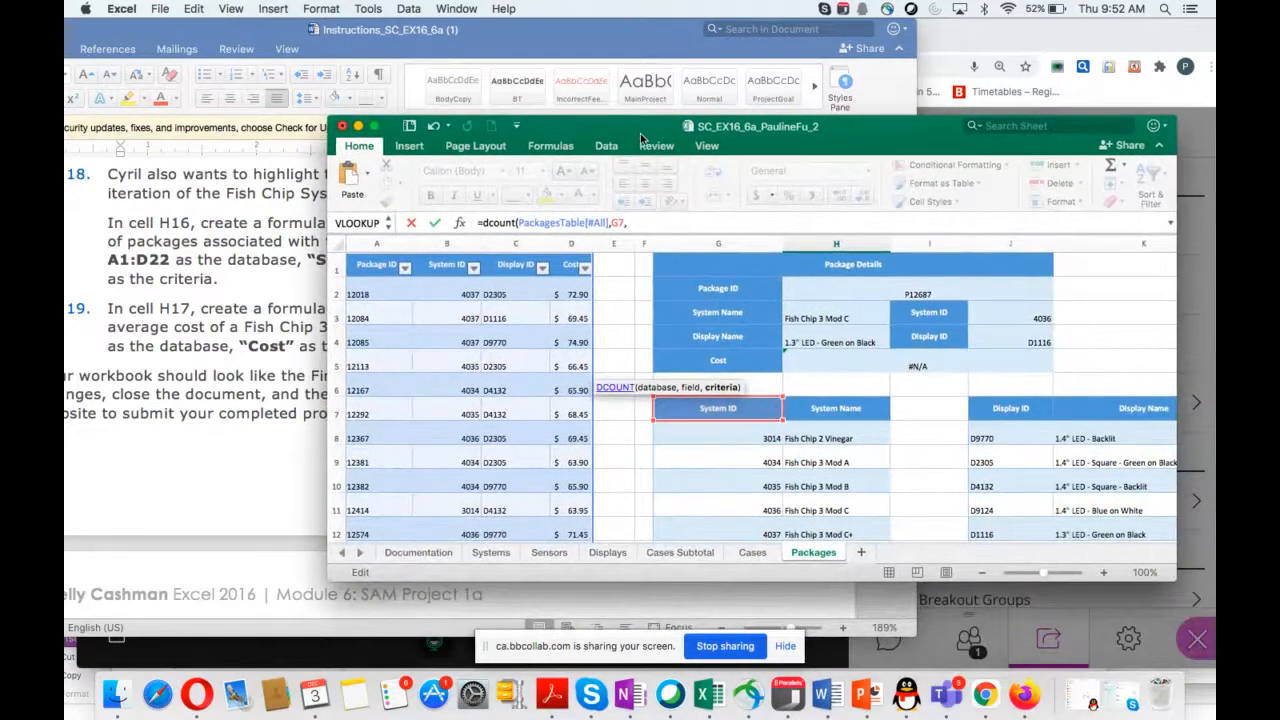
{"action": "scroll", "coordinate": [790, 435], "scroll_direction": "down", "scroll_amount": 3}
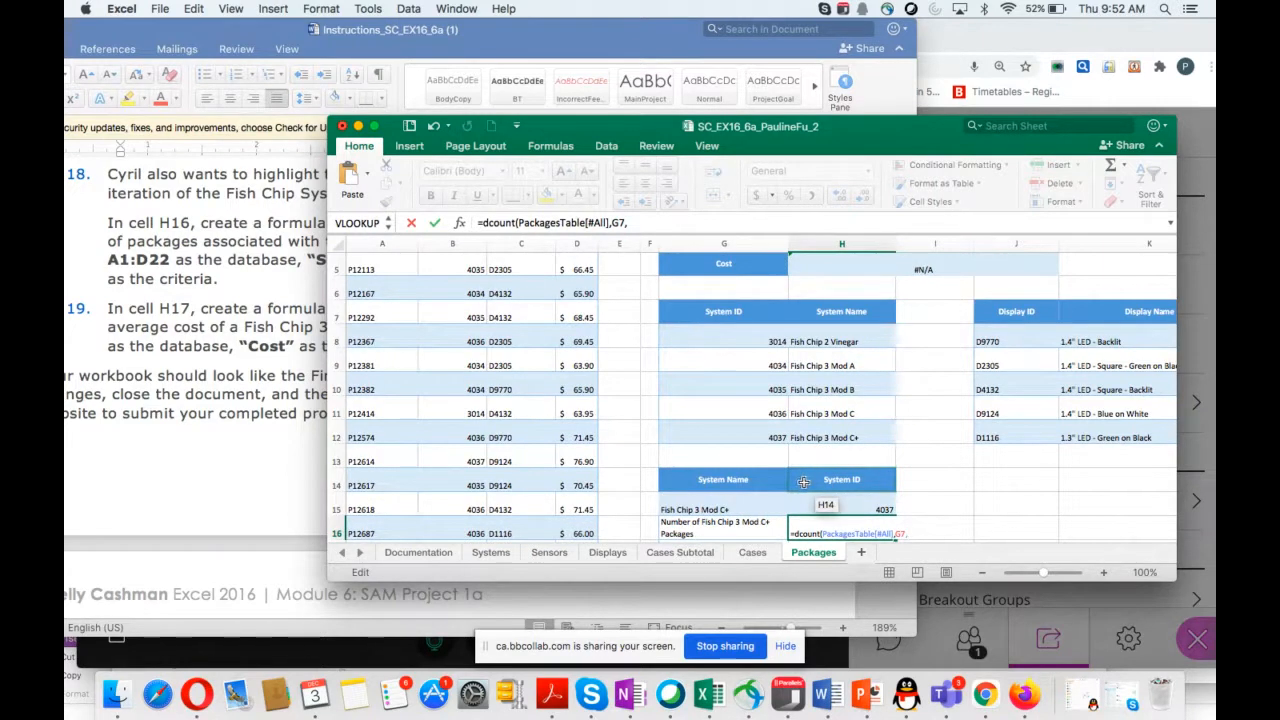
{"action": "left_click_drag", "start_coordinate": [808, 480], "coordinate": [812, 501]}
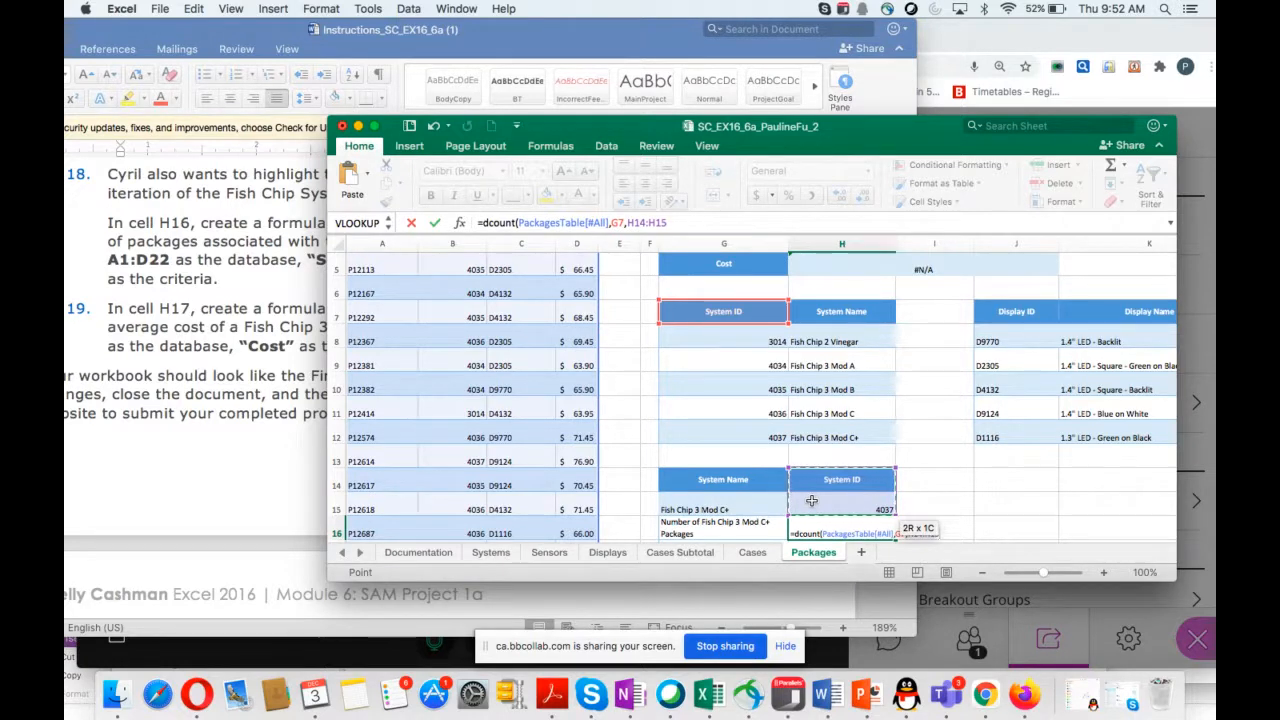
{"action": "left_click_drag", "start_coordinate": [811, 500], "coordinate": [810, 498]}
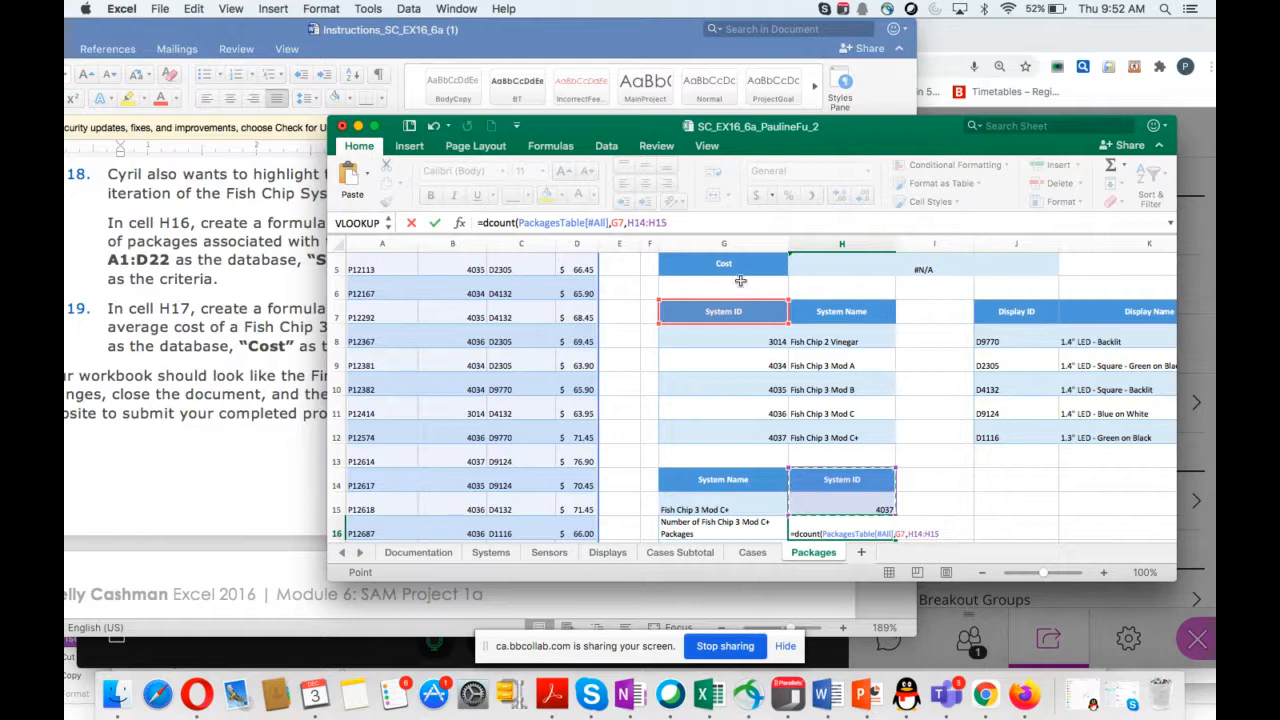
{"action": "left_click", "coordinate": [701, 223]}
{"action": "key", "text": "Return"}
{"action": "scroll", "coordinate": [794, 277], "scroll_direction": "up", "scroll_amount": 3}
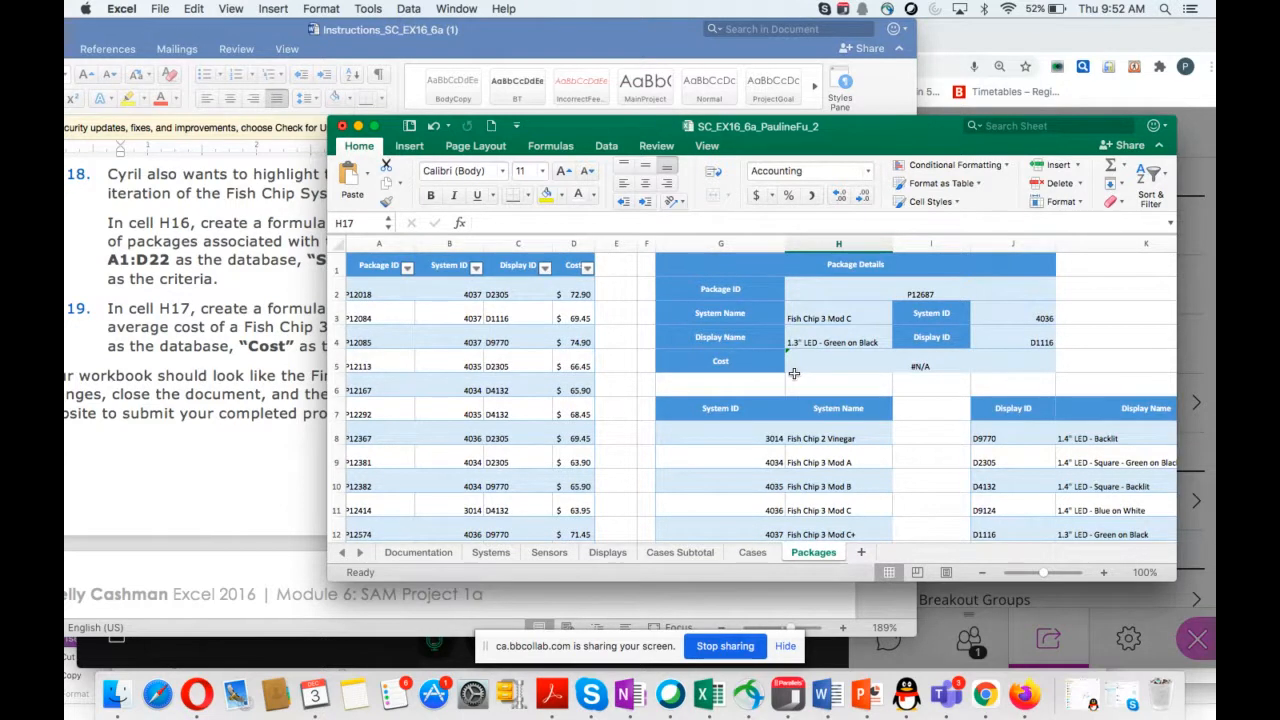
{"action": "scroll", "coordinate": [792, 373], "scroll_direction": "down", "scroll_amount": 5}
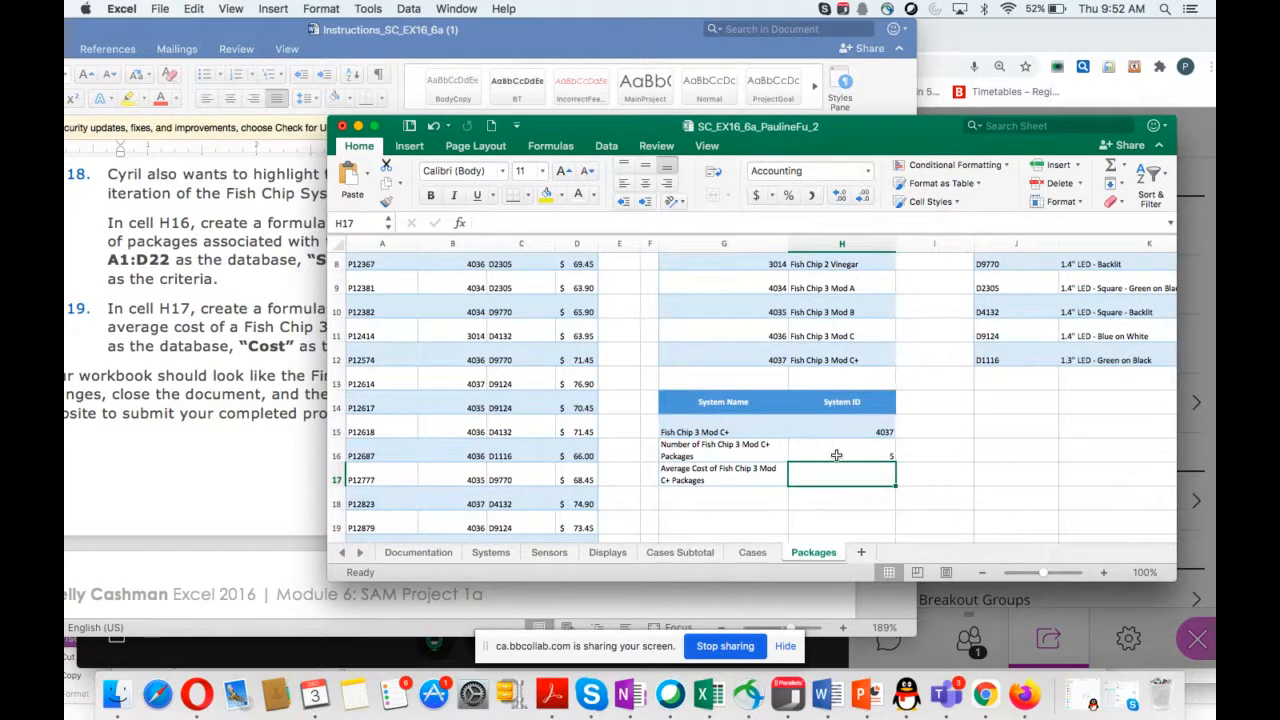
{"action": "left_click", "coordinate": [832, 458]}
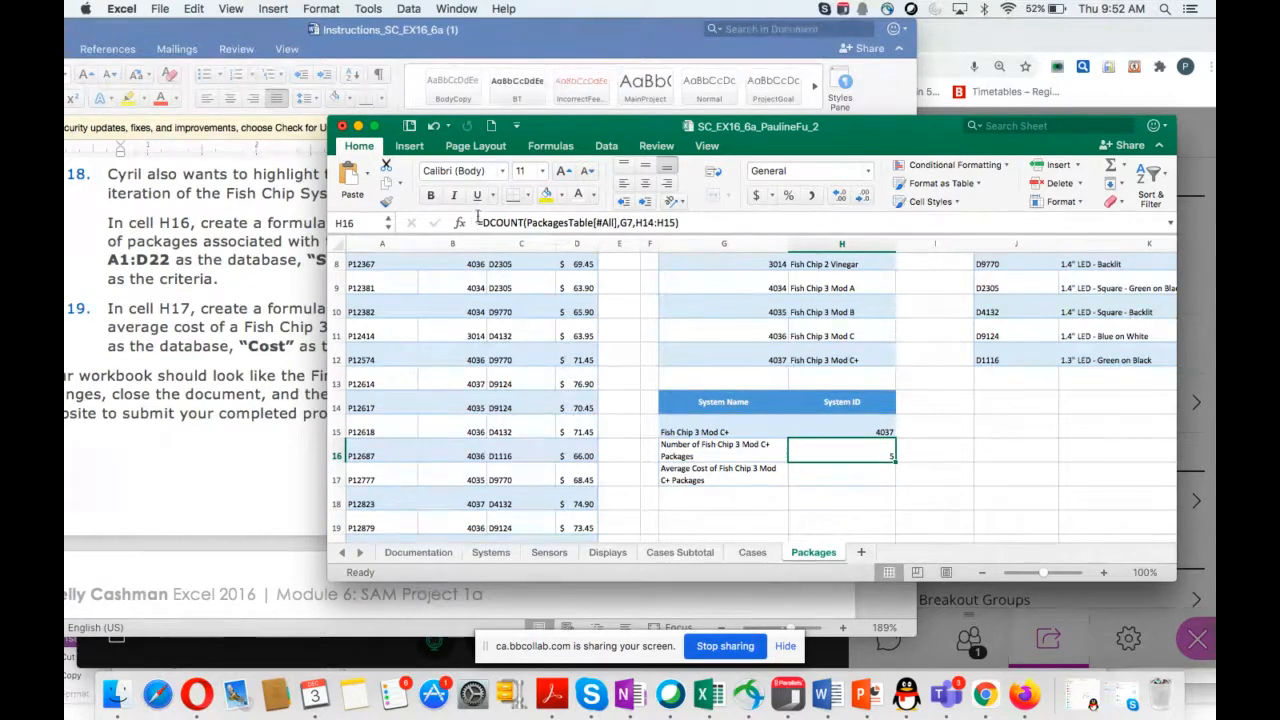
Read instruction 19 and start a DAVERAGE formula in cell H17 for the average cost of Fish Chip 3 Mod C+ packages.
{"action": "left_click_drag", "start_coordinate": [560, 127], "coordinate": [716, 106]}
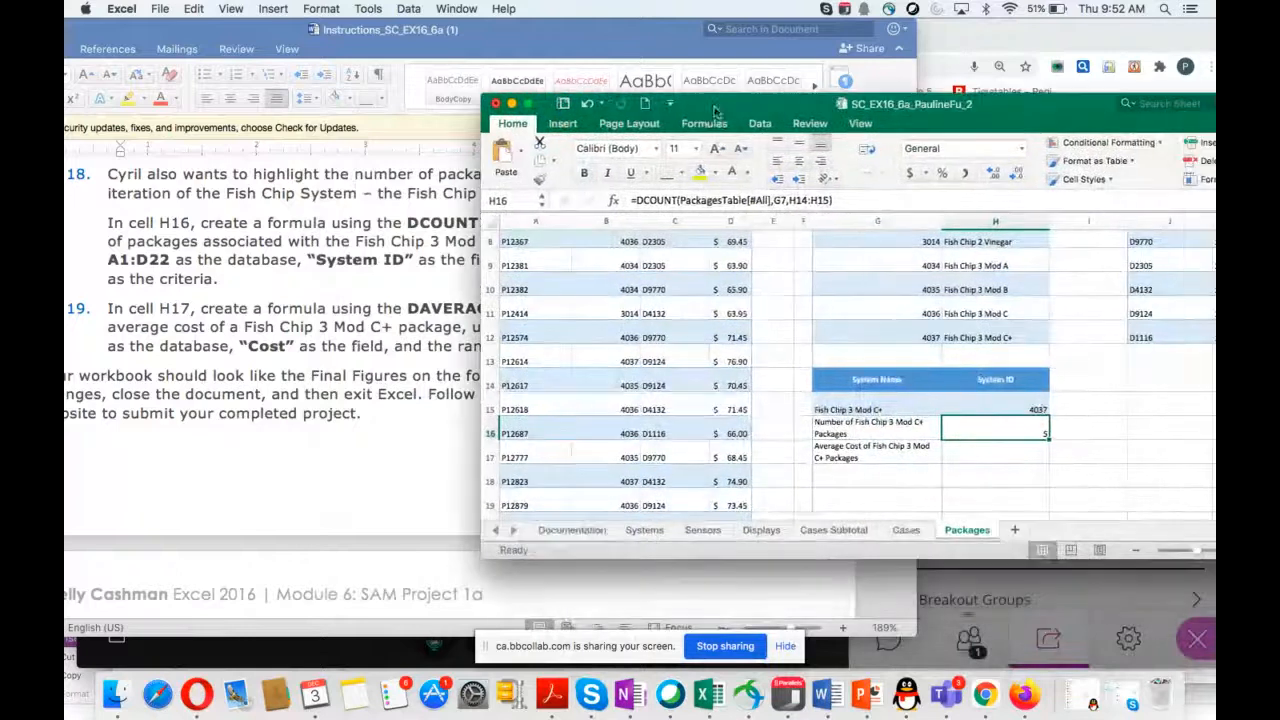
{"action": "left_click", "coordinate": [975, 455]}
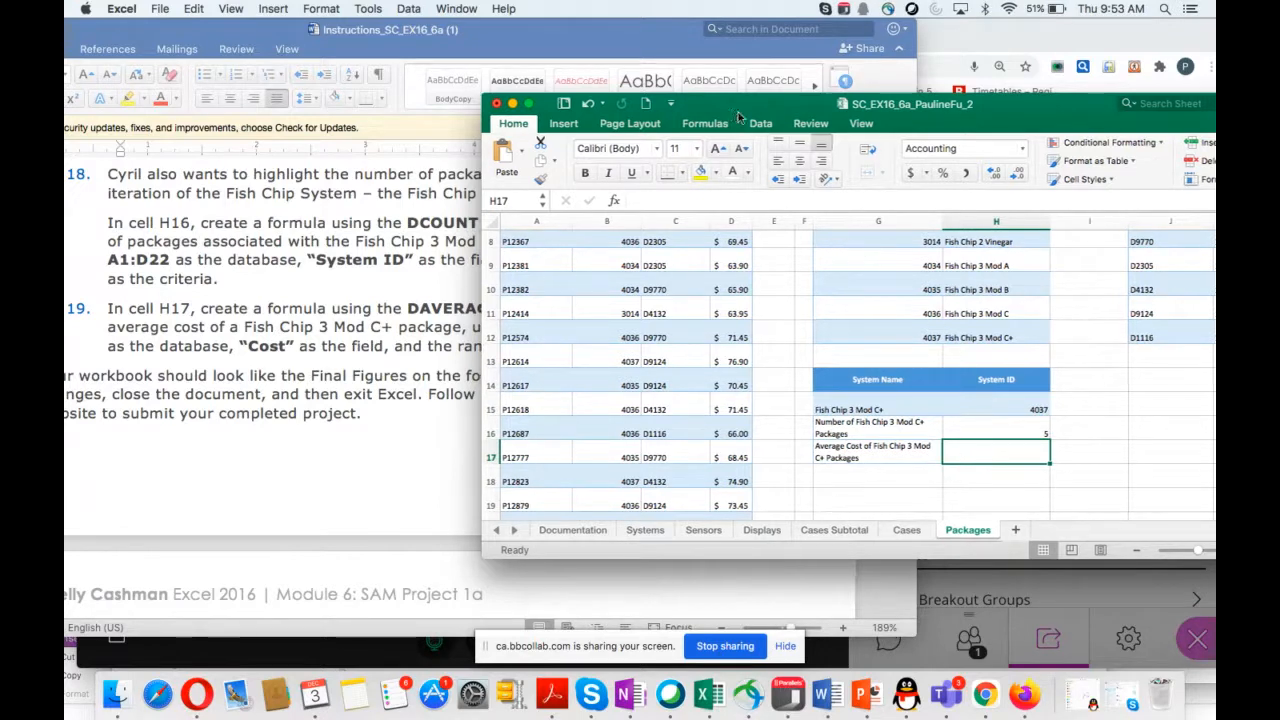
{"action": "left_click_drag", "start_coordinate": [734, 109], "coordinate": [856, 356]}
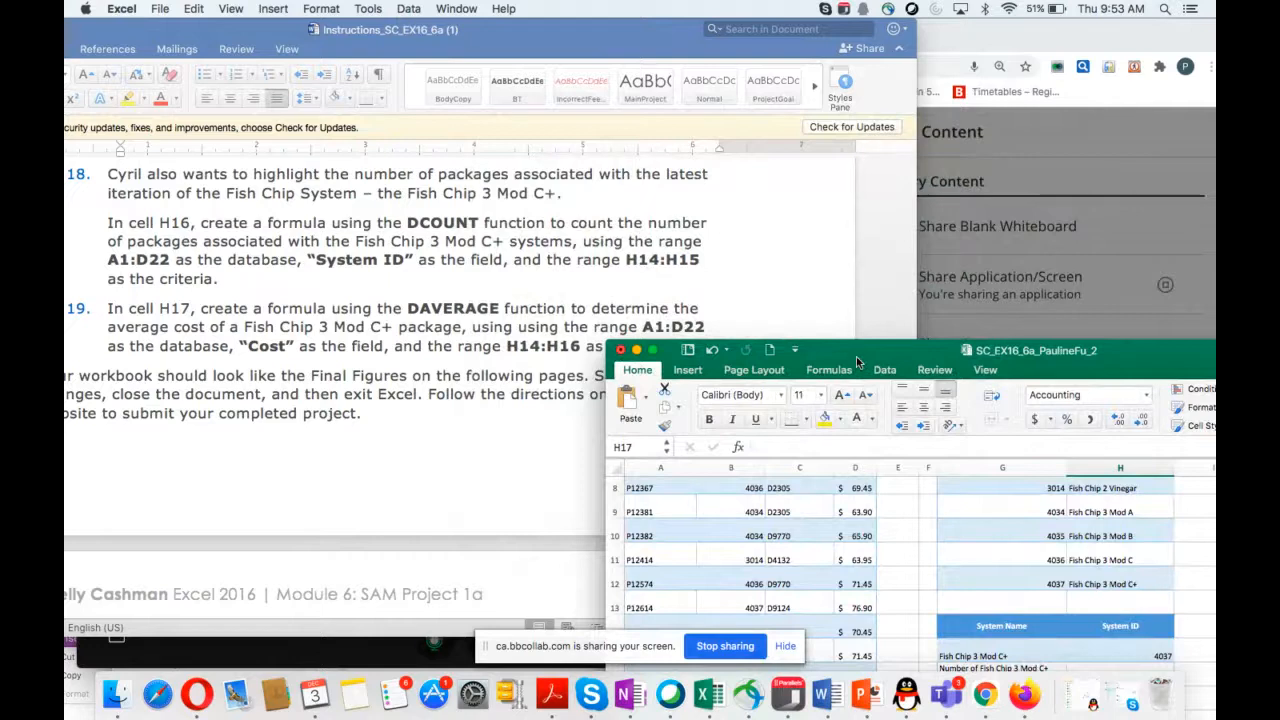
{"action": "left_click_drag", "start_coordinate": [856, 356], "coordinate": [863, 110]}
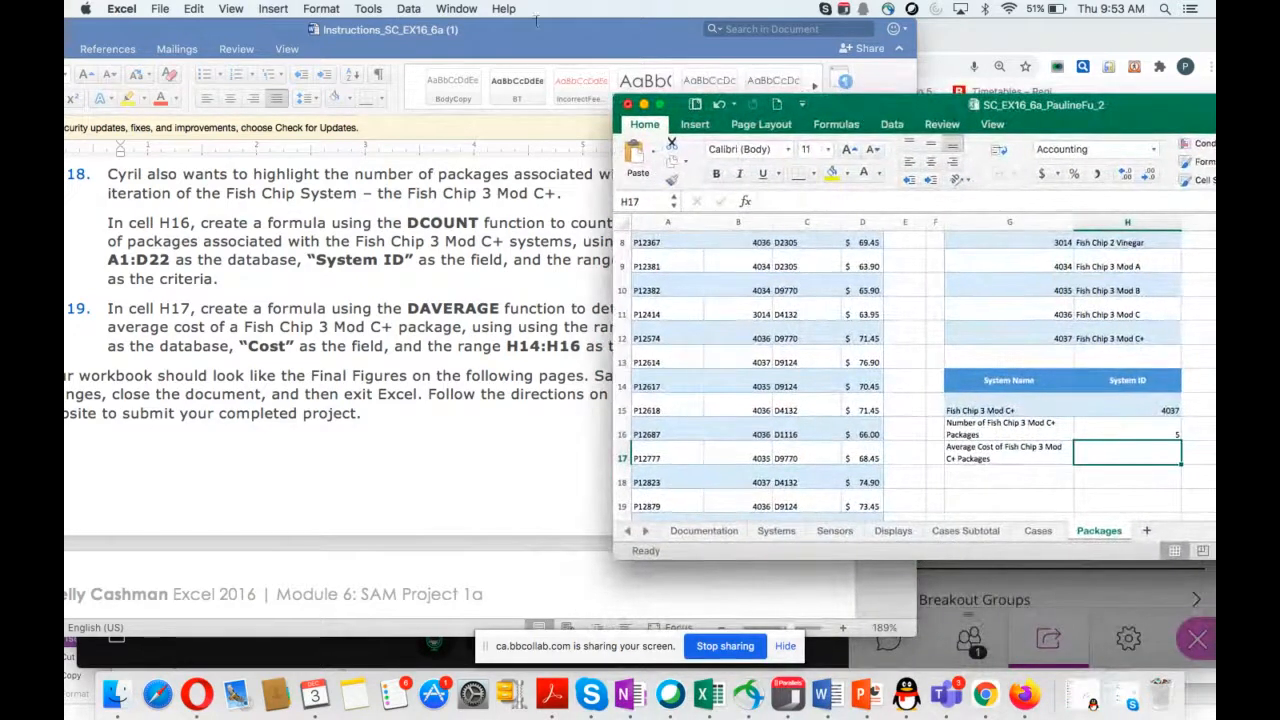
{"action": "left_click_drag", "start_coordinate": [558, 45], "coordinate": [552, 43]}
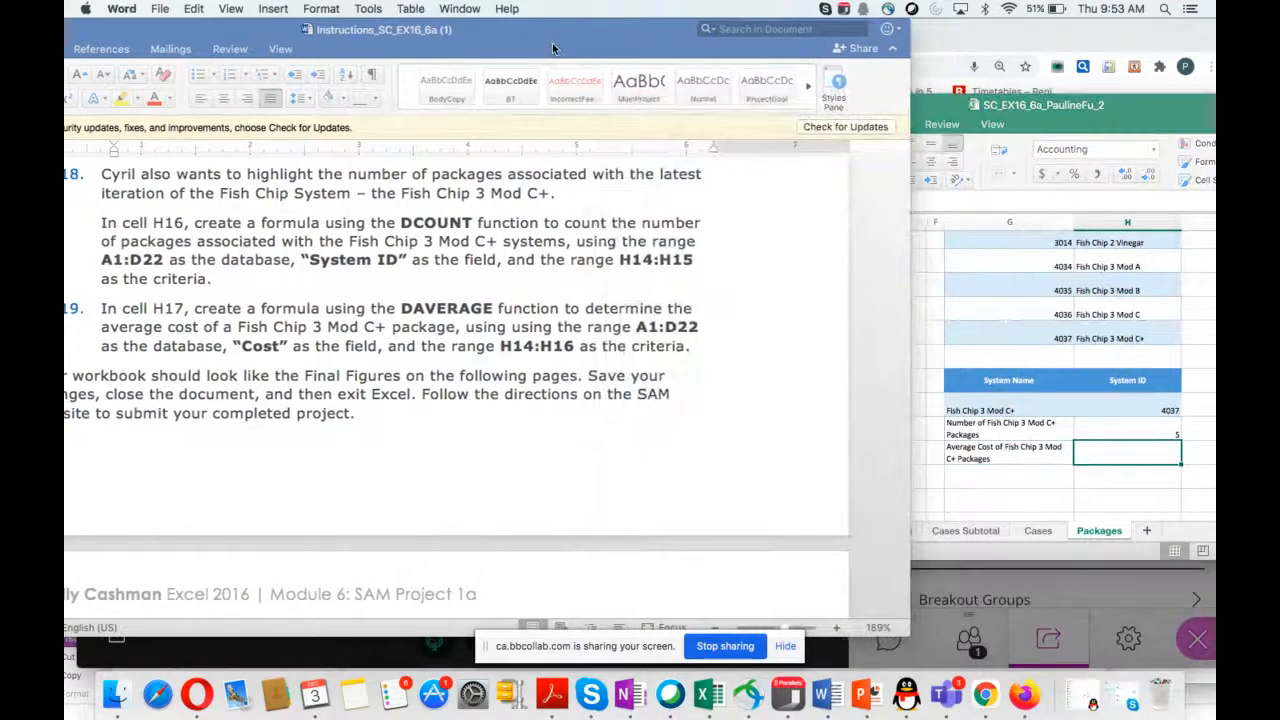
{"action": "left_click", "coordinate": [954, 107]}
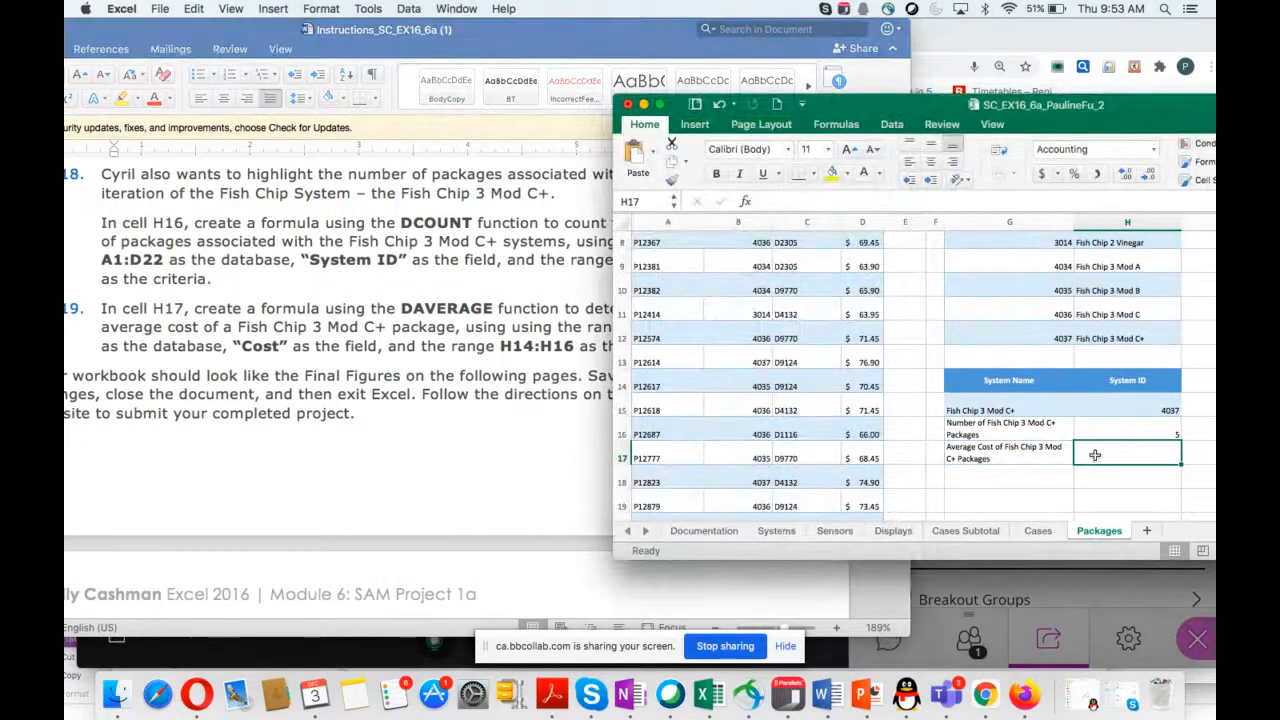
{"action": "type", "text": "="}
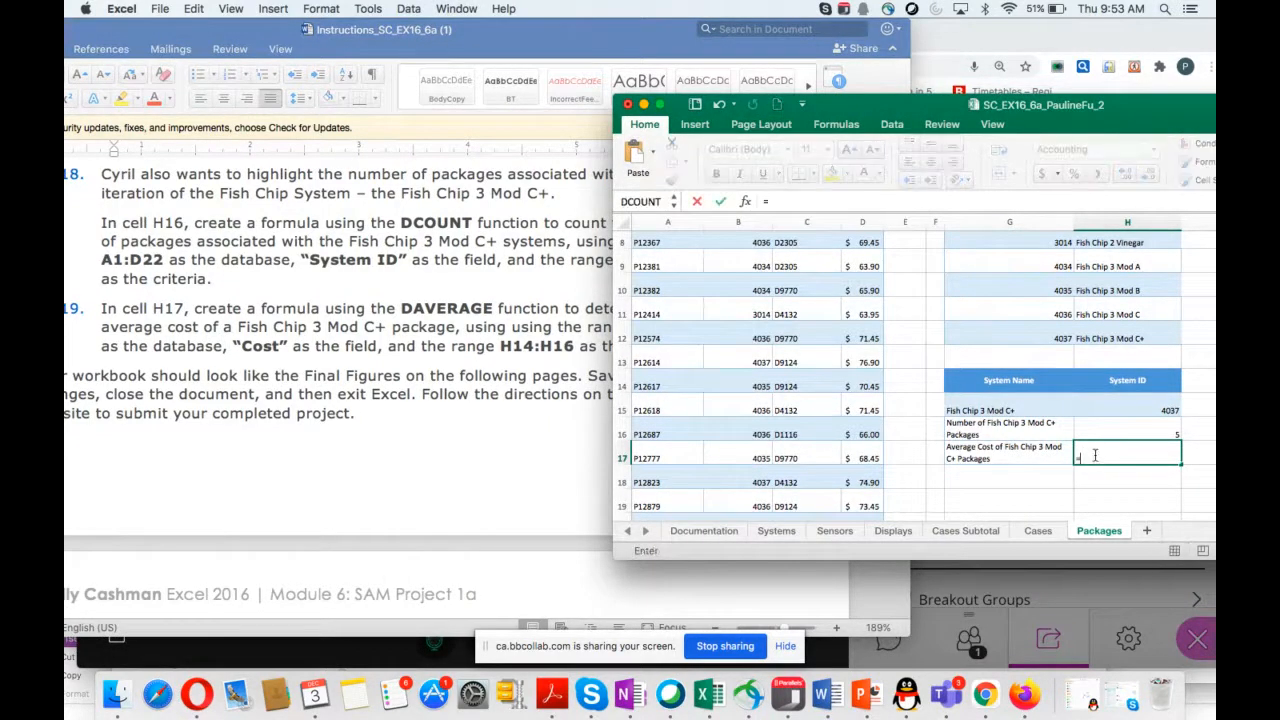
{"action": "type", "text": "d"}
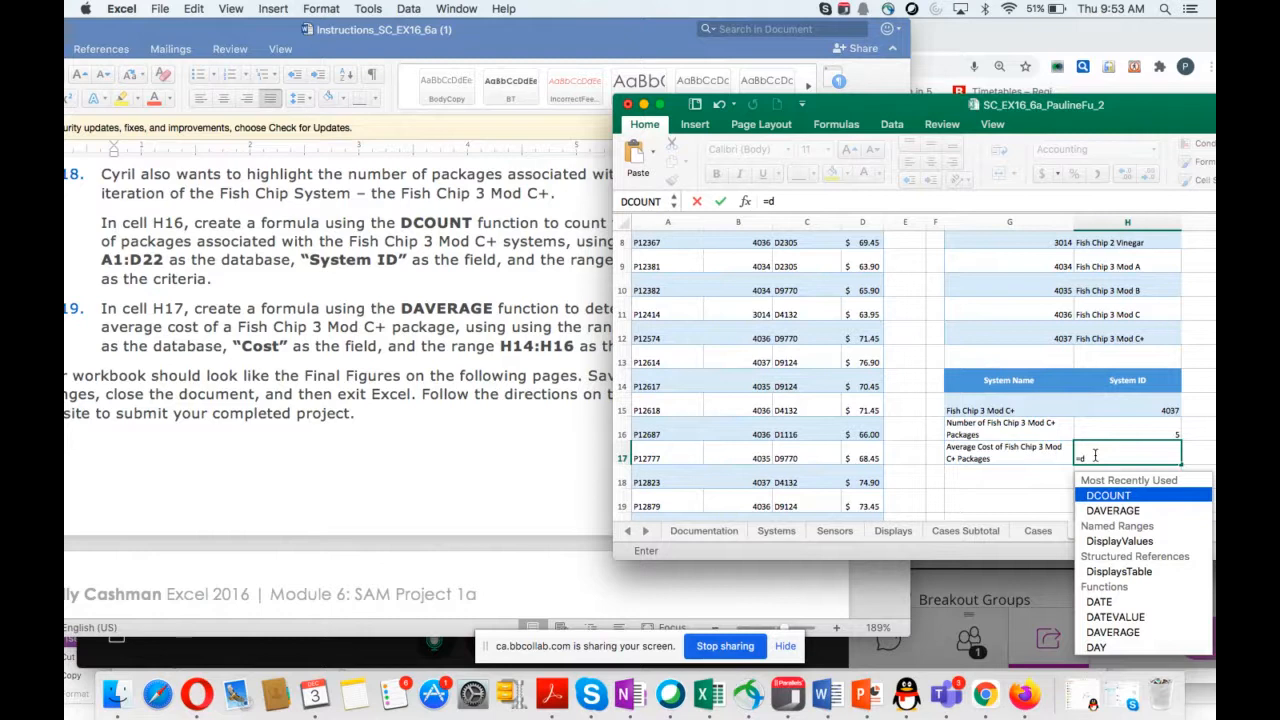
{"action": "type", "text": "average("}
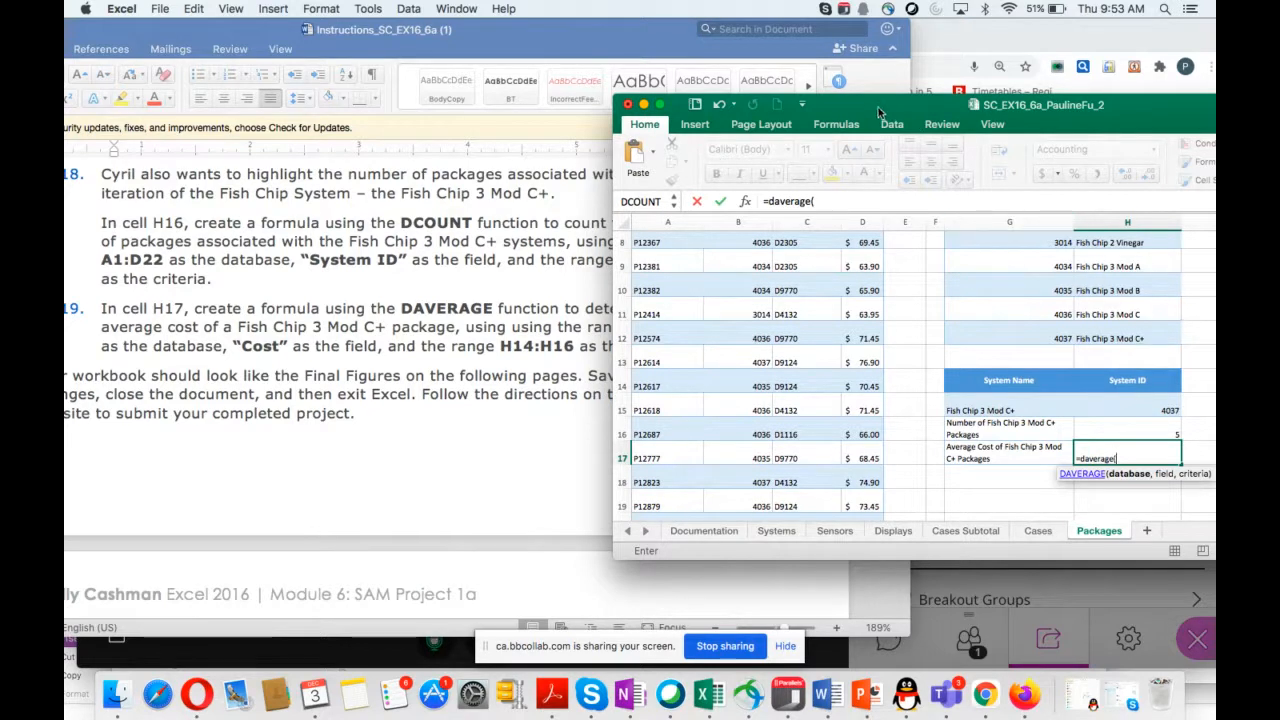
Select the whole packages table A1:D22 as the database argument of the H17 DAVERAGE formula, giving PackagesTable[#All].
{"action": "left_click_drag", "start_coordinate": [886, 112], "coordinate": [857, 122]}
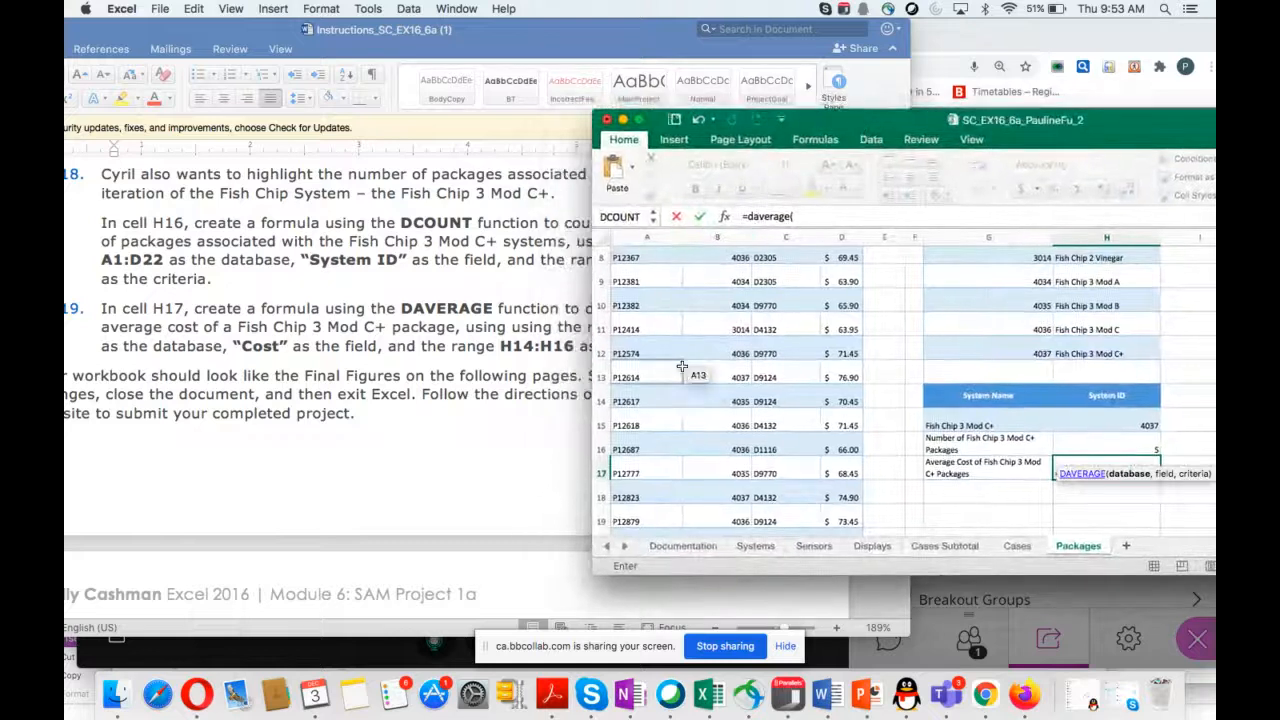
{"action": "scroll", "coordinate": [681, 366], "scroll_direction": "up", "scroll_amount": 5}
{"action": "left_click", "coordinate": [632, 260]}
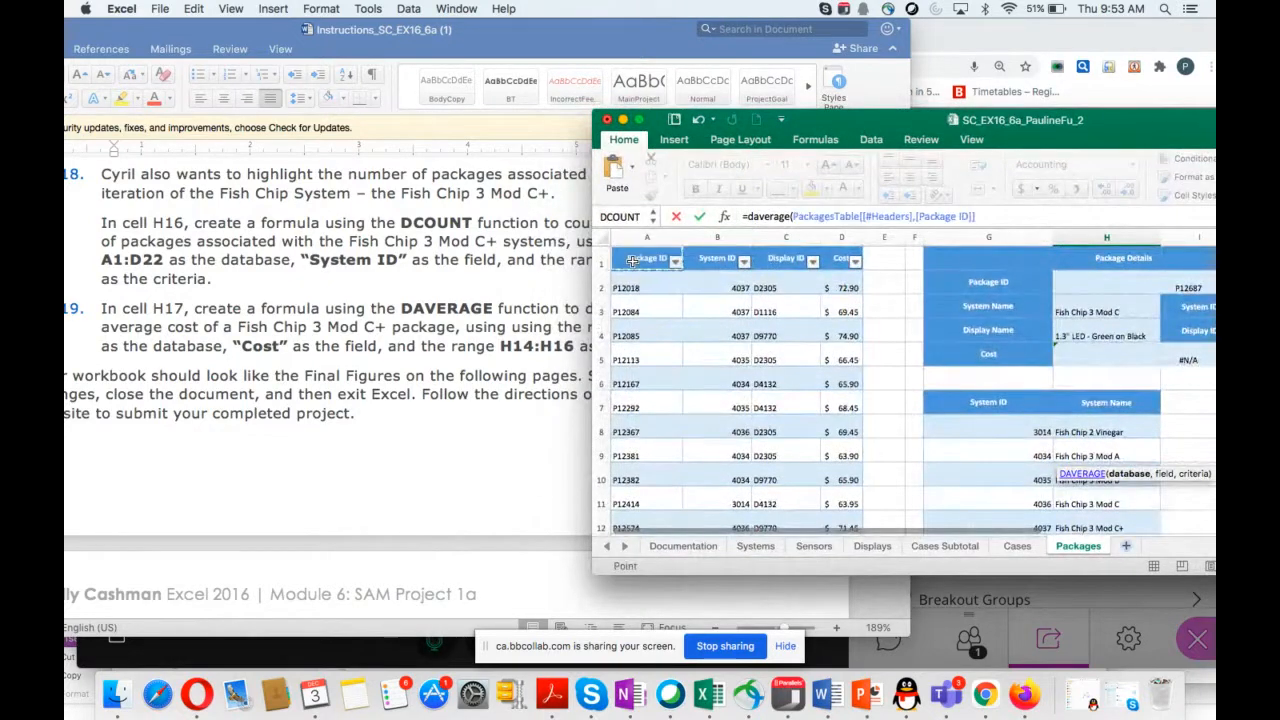
{"action": "left_click_drag", "start_coordinate": [636, 262], "coordinate": [850, 406]}
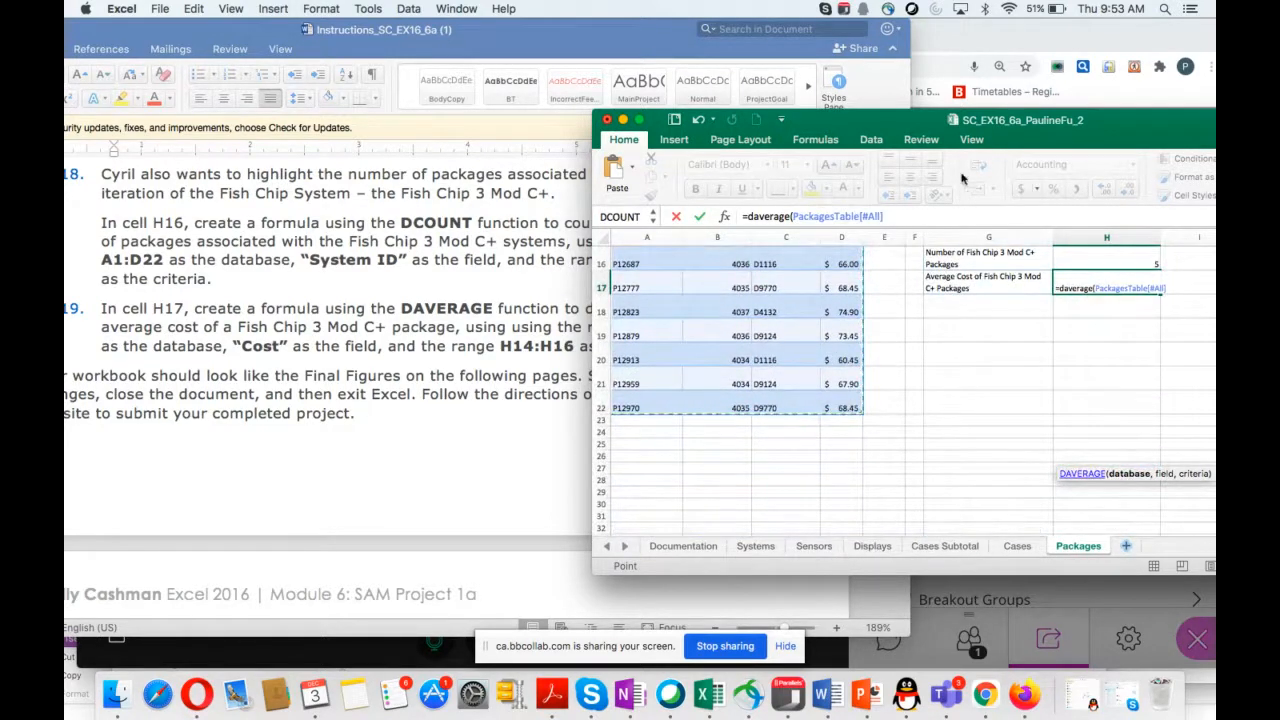
{"action": "left_click", "coordinate": [905, 216]}
{"action": "type", "text": ","}
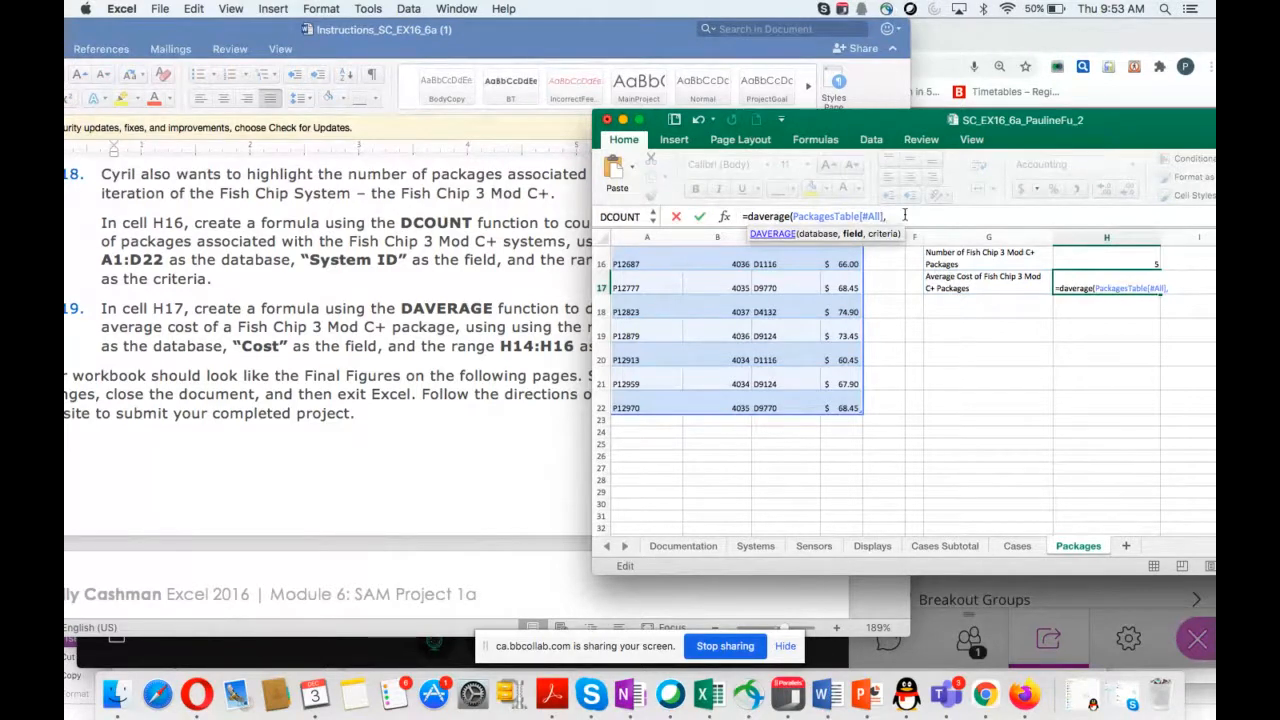
Complete the H17 DAVERAGE formula with "System ID" as the field and H14:H15 as the criteria, and check the entered formula.
{"action": "type", "text": "\"System ID\","}
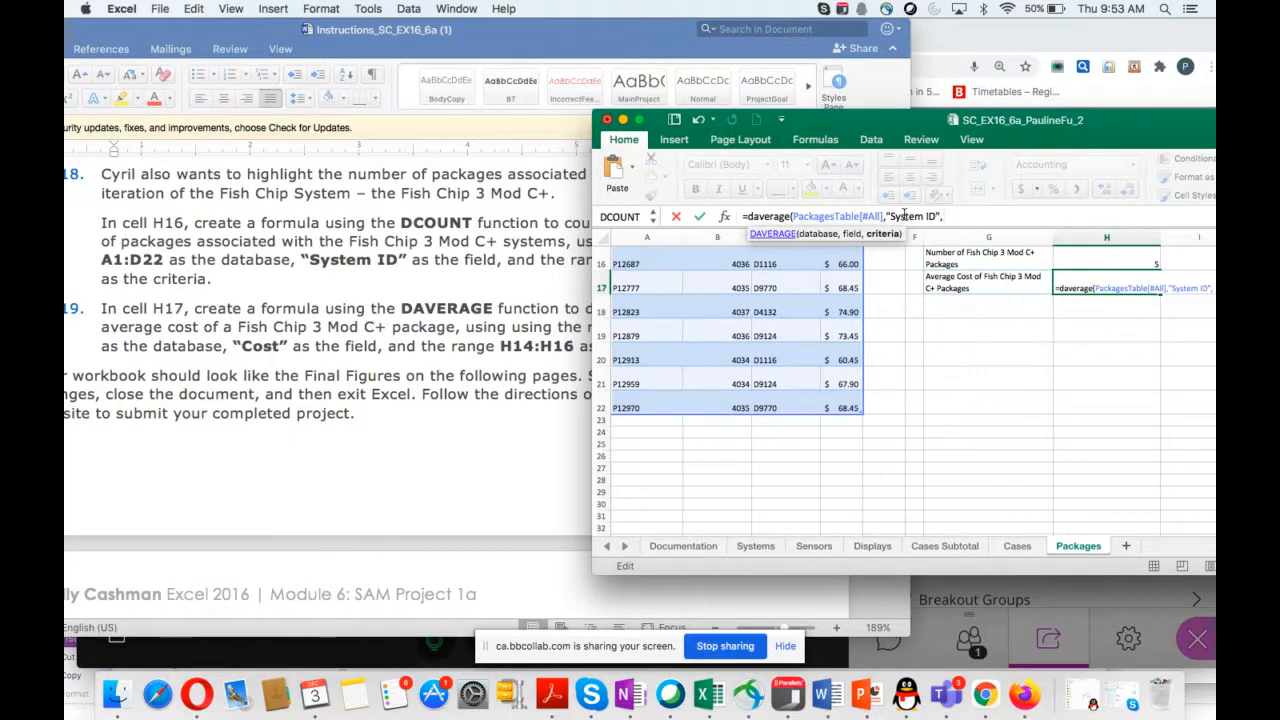
{"action": "left_click_drag", "start_coordinate": [860, 120], "coordinate": [992, 138]}
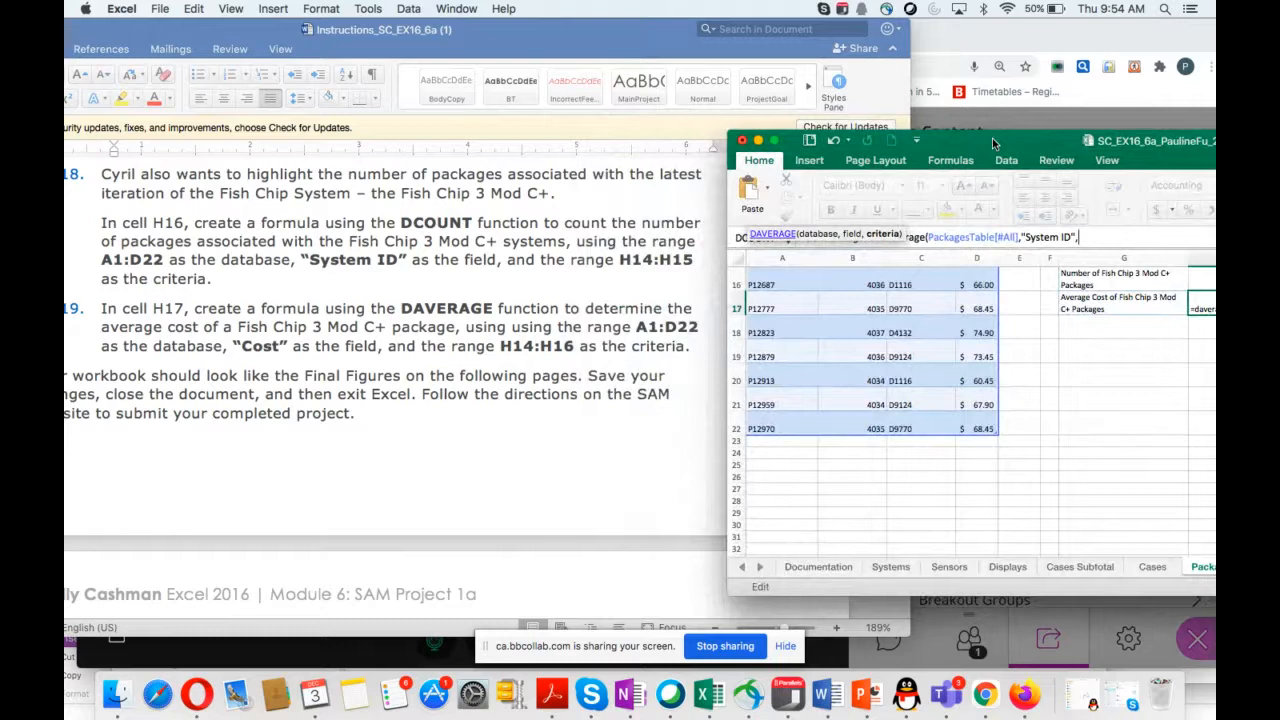
{"action": "left_click_drag", "start_coordinate": [992, 138], "coordinate": [685, 136]}
{"action": "scroll", "coordinate": [878, 432], "scroll_direction": "up", "scroll_amount": 5}
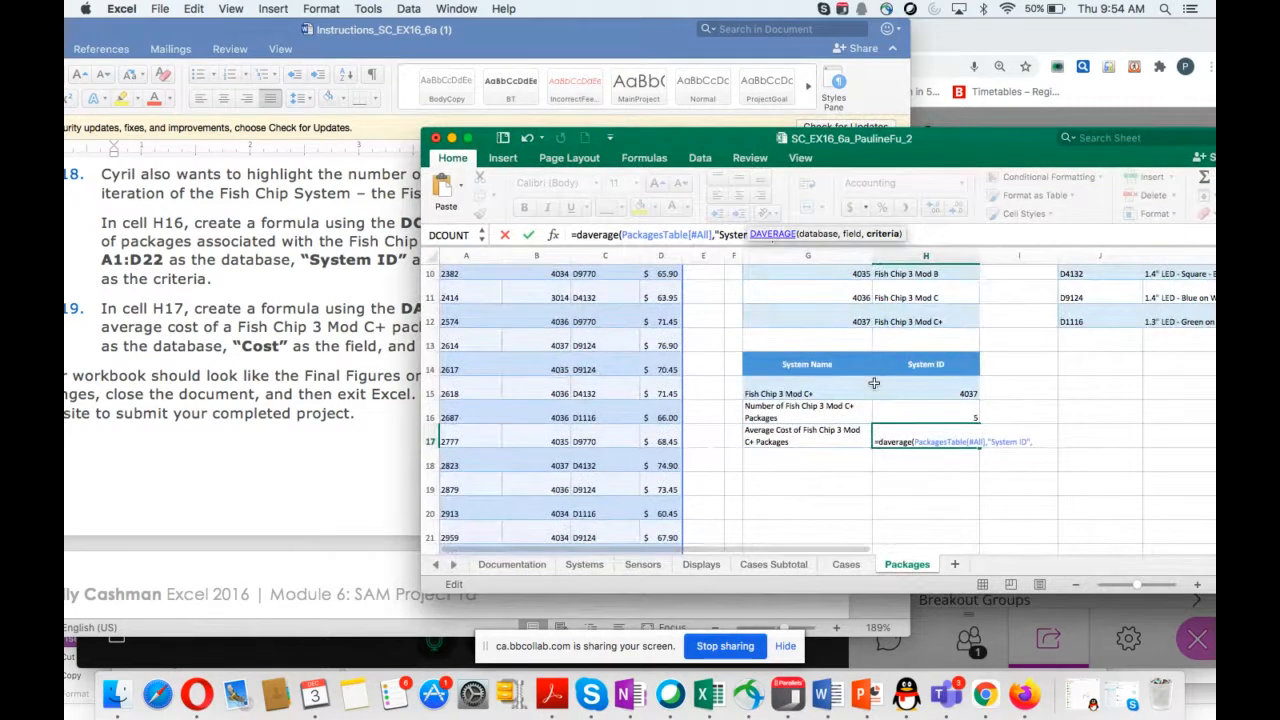
{"action": "left_click_drag", "start_coordinate": [898, 368], "coordinate": [902, 392]}
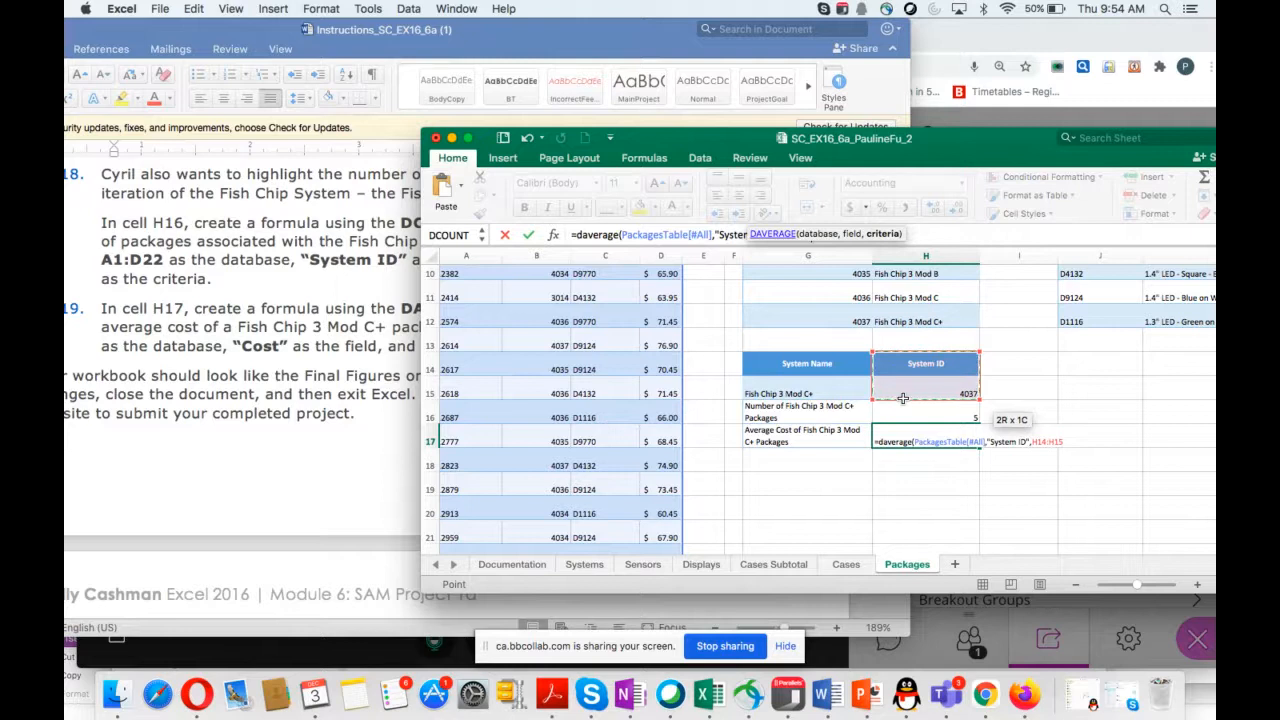
{"action": "type", "text": ")"}
{"action": "key", "text": "Return"}
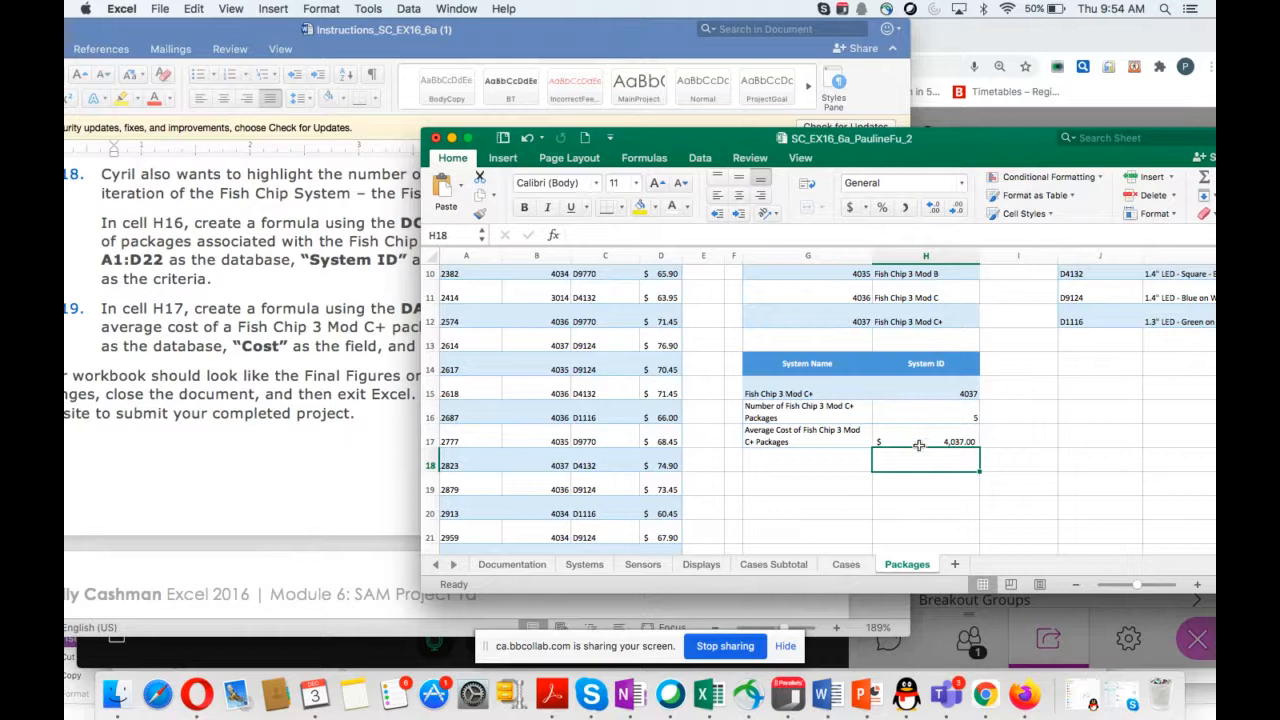
{"action": "left_click", "coordinate": [917, 435]}
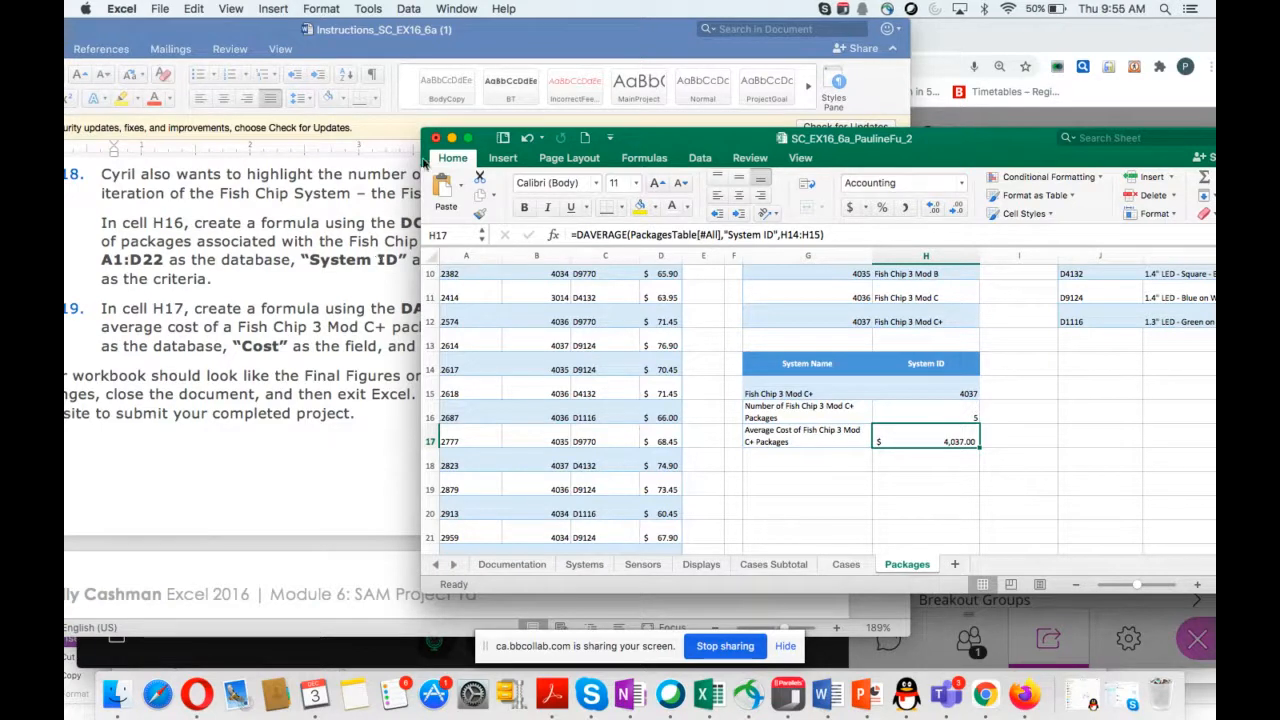
Switch to the Blackboard Collaborate lecture session in Chrome and open its session menu.
{"action": "left_click", "coordinate": [970, 113]}
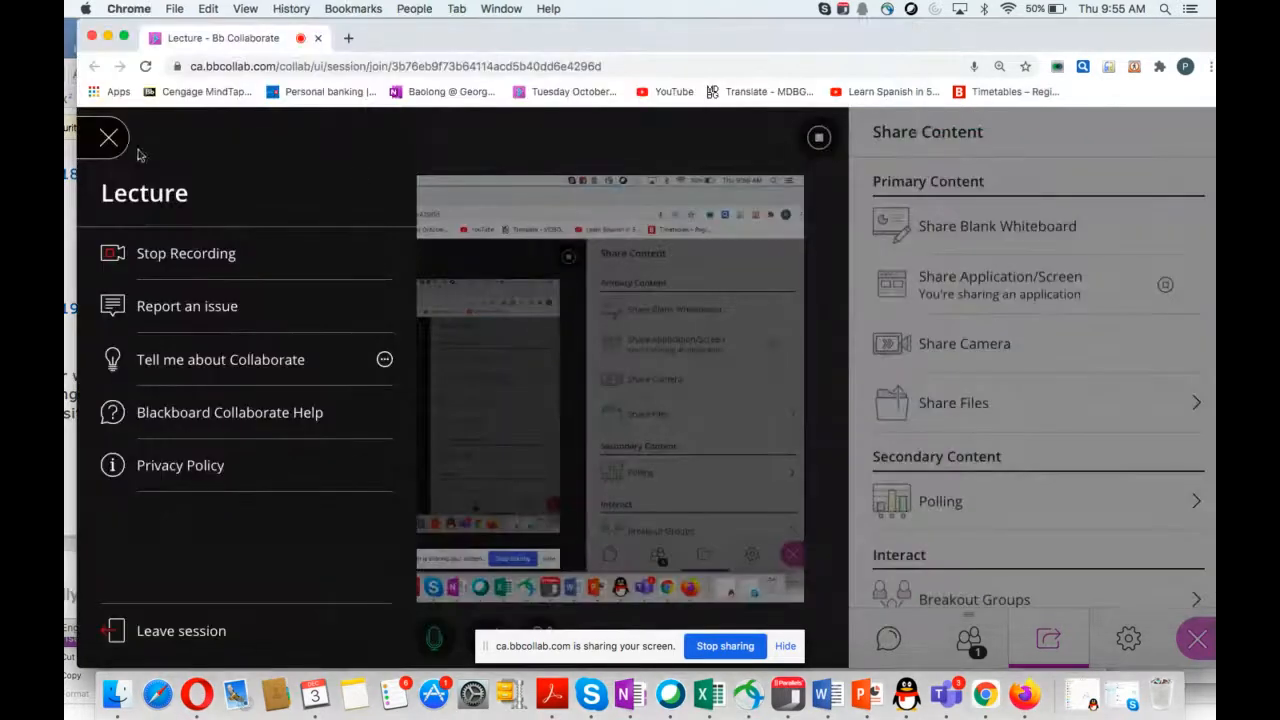